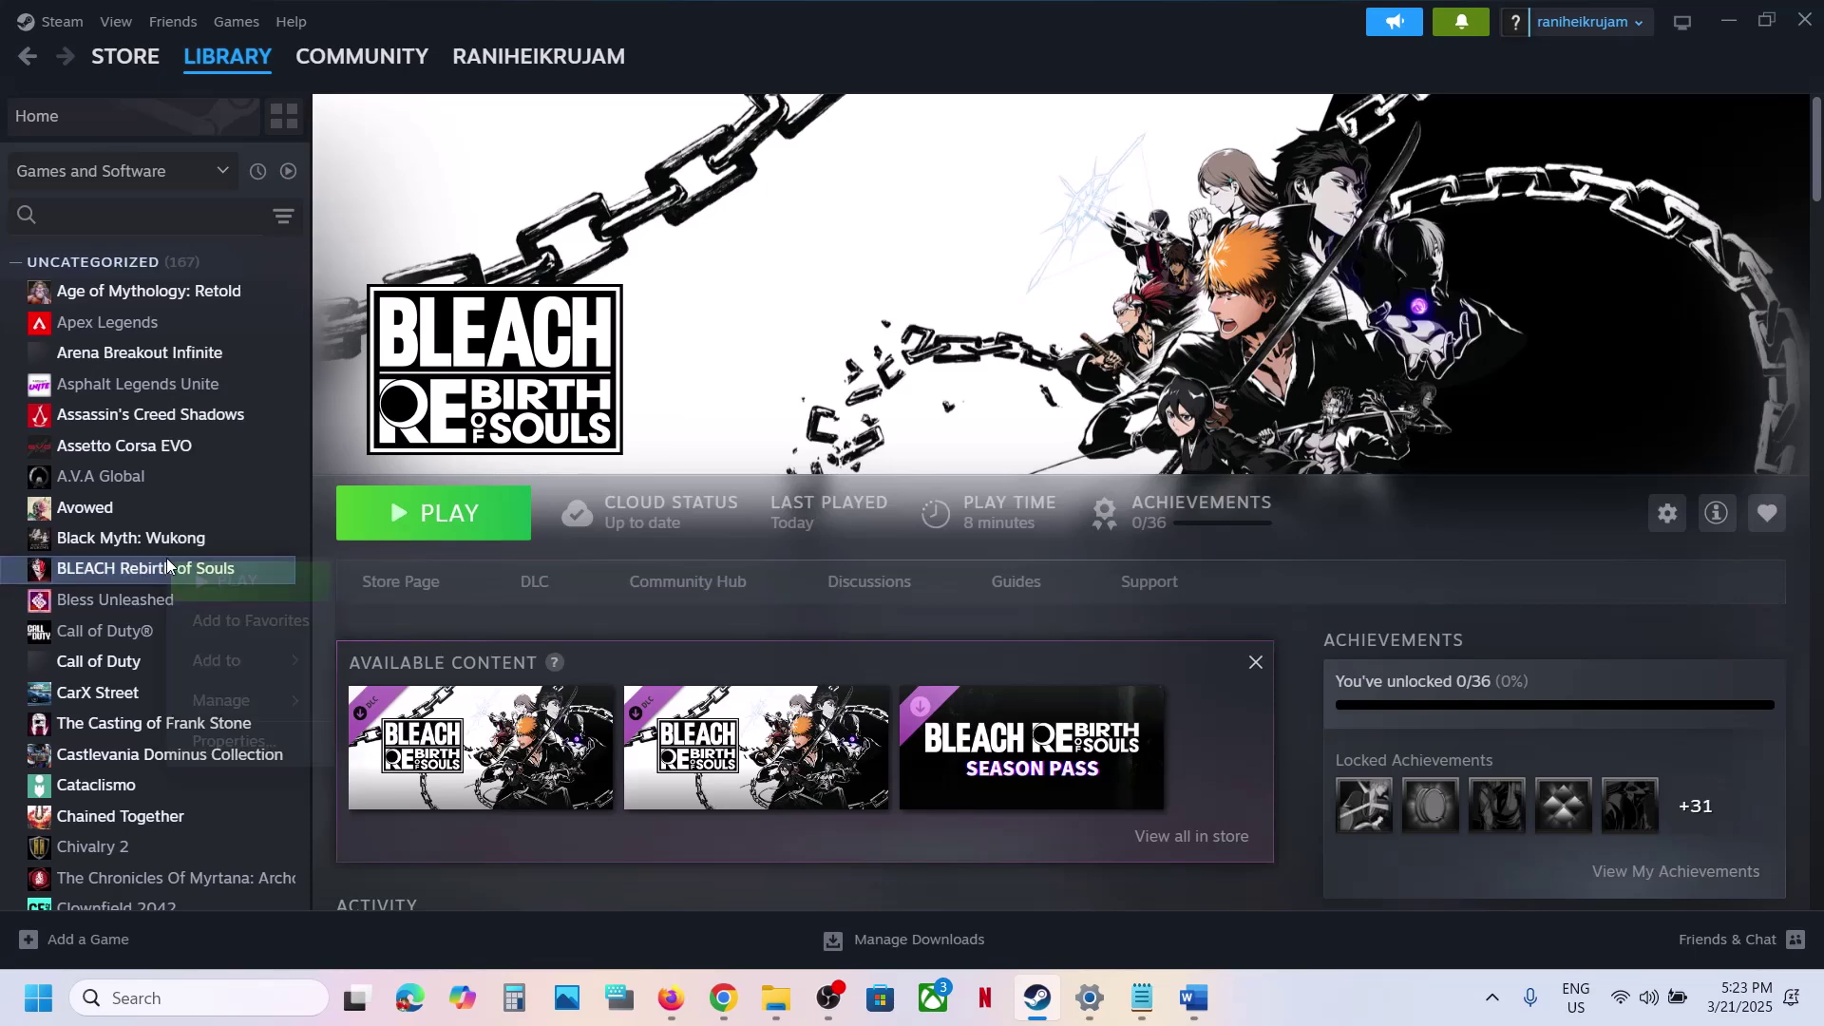
# Browse the local files of BLEACH Rebirth of Souls and select the BLEACH_Rebirth_of_Souls application.
pyautogui.moveTo(244, 700)
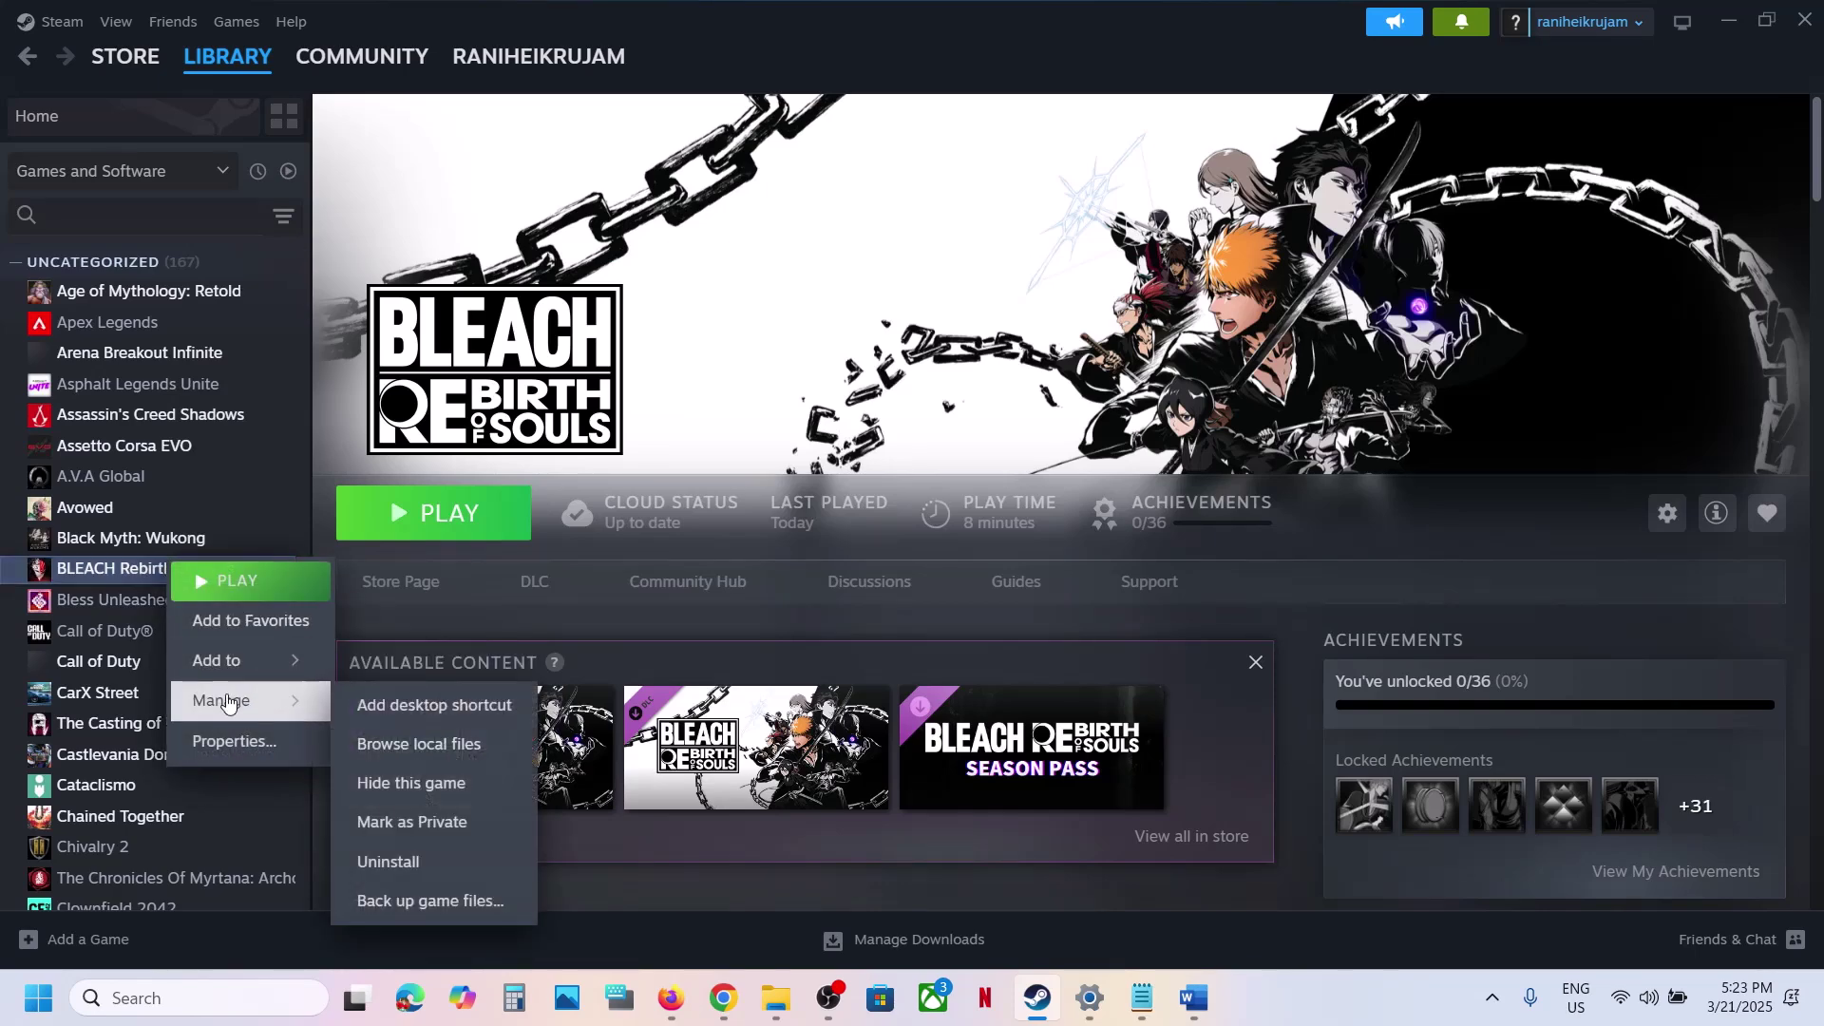
pyautogui.click(490, 742)
pyautogui.scroll(-5, 404, 678)
pyautogui.scroll(-1, 404, 677)
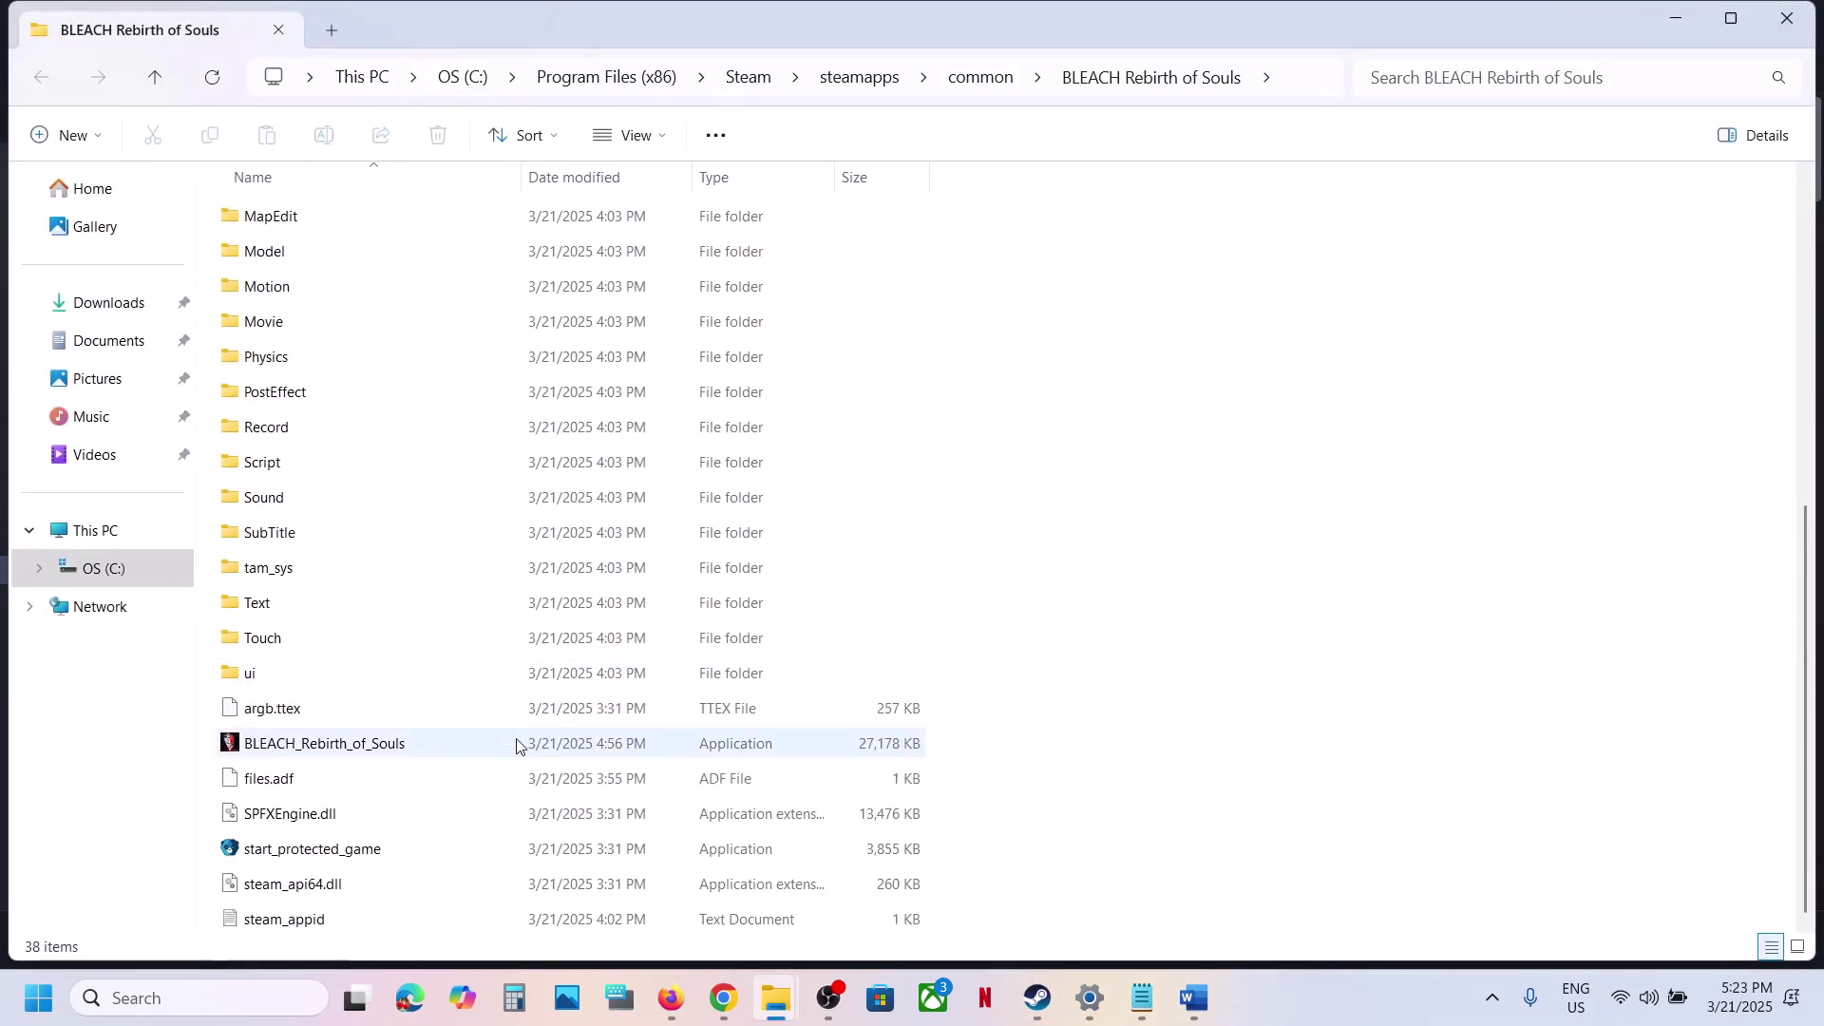
pyautogui.click(336, 747)
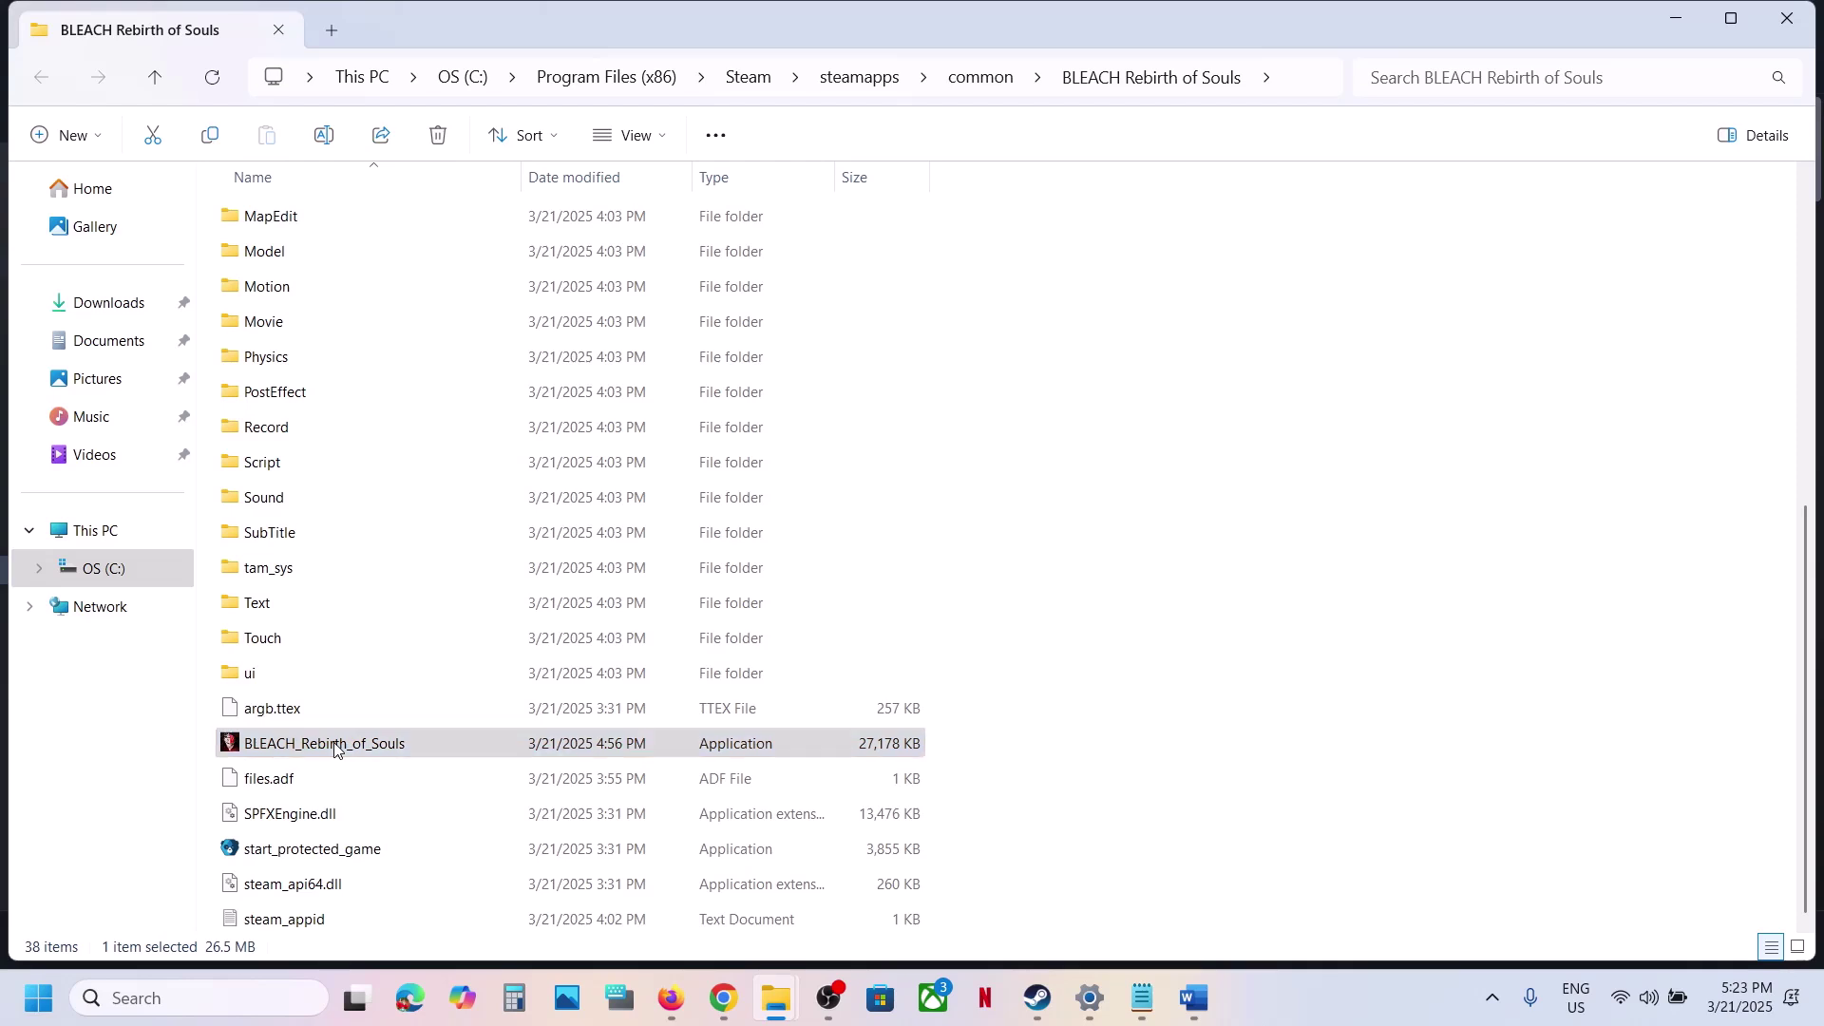
# Set the BLEACH_Rebirth_of_Souls application's compatibility properties to run the program as an administrator, and apply the change.
pyautogui.rightClick(335, 747)
pyautogui.click(436, 624)
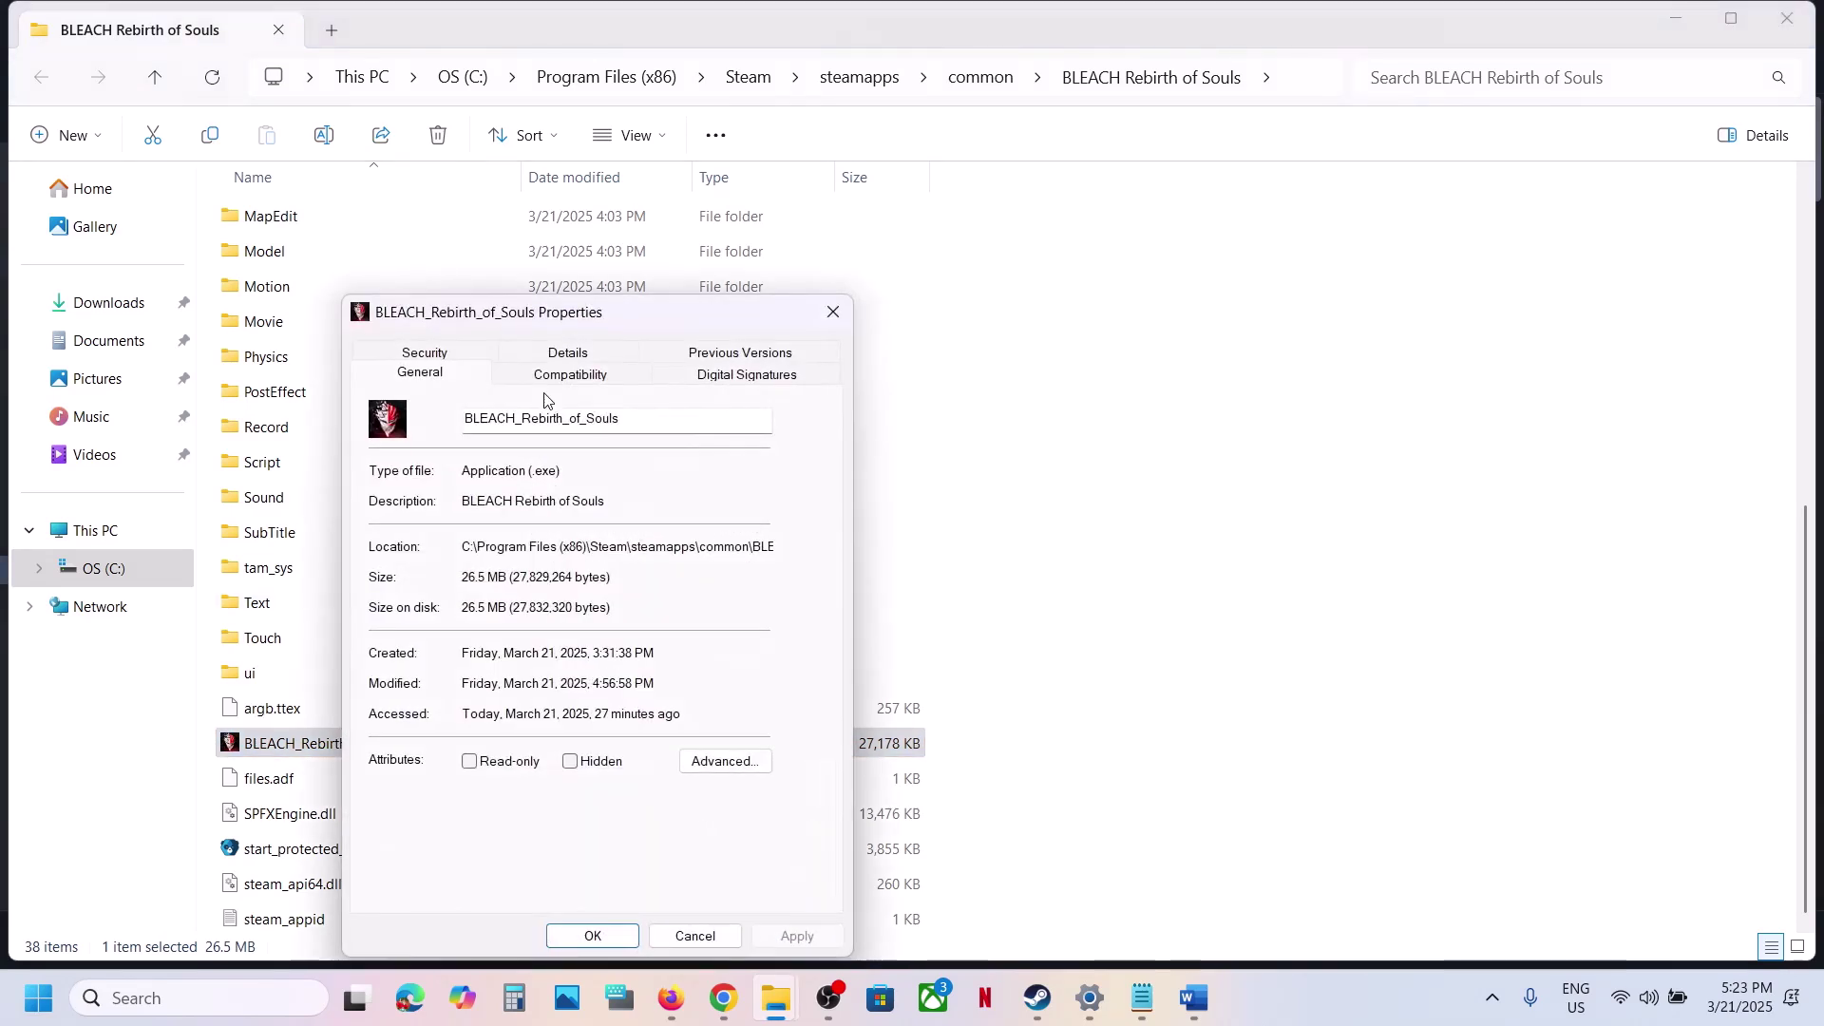
pyautogui.click(543, 384)
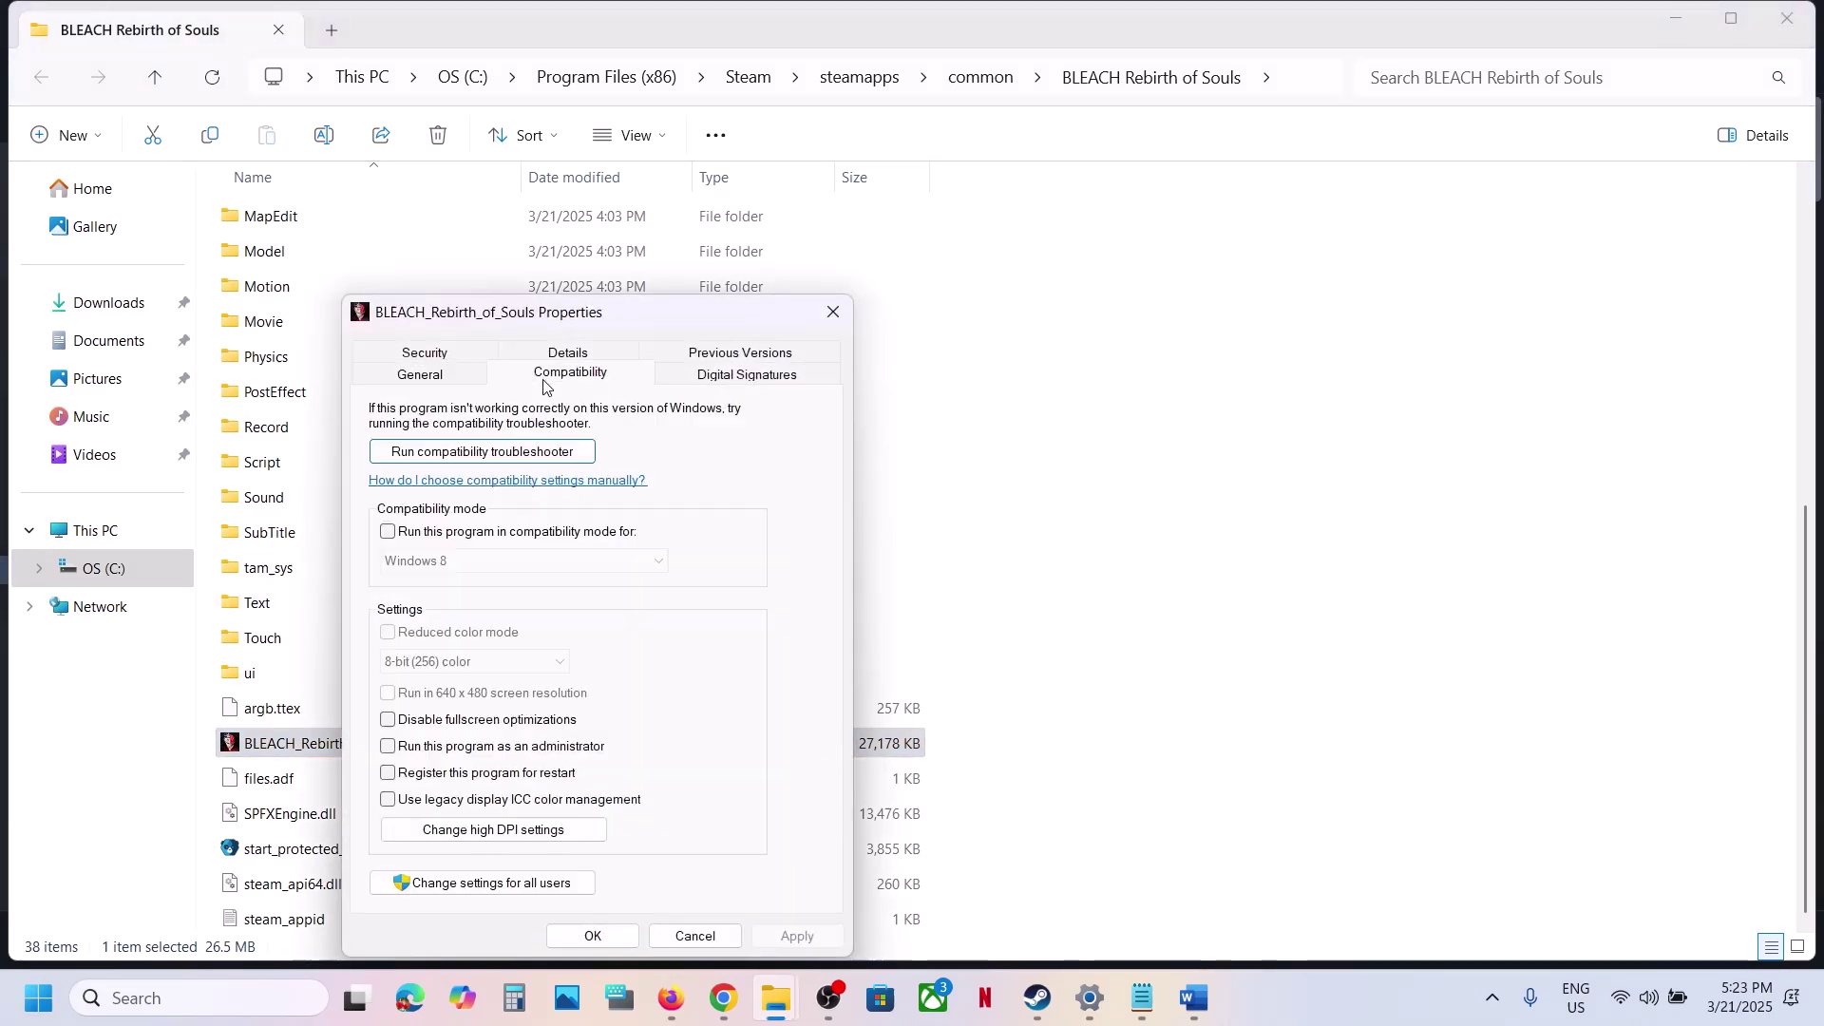
pyautogui.click(388, 746)
pyautogui.click(798, 936)
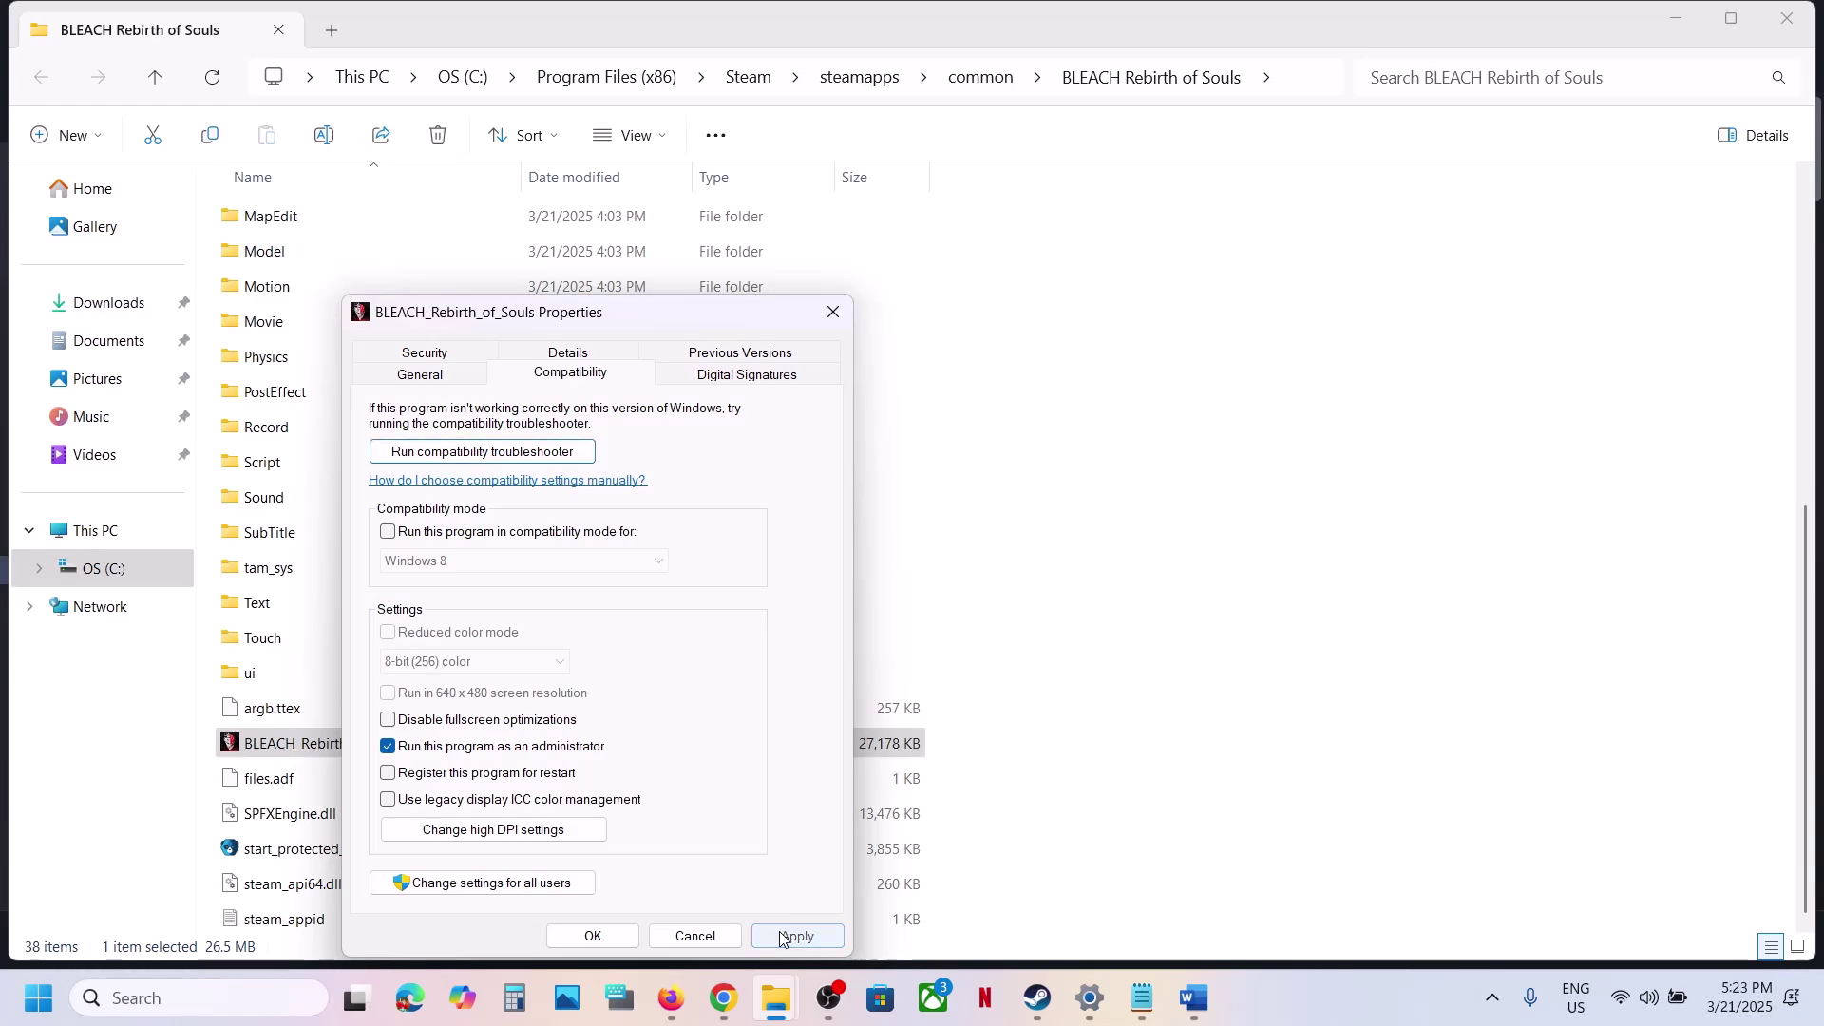
pyautogui.click(592, 936)
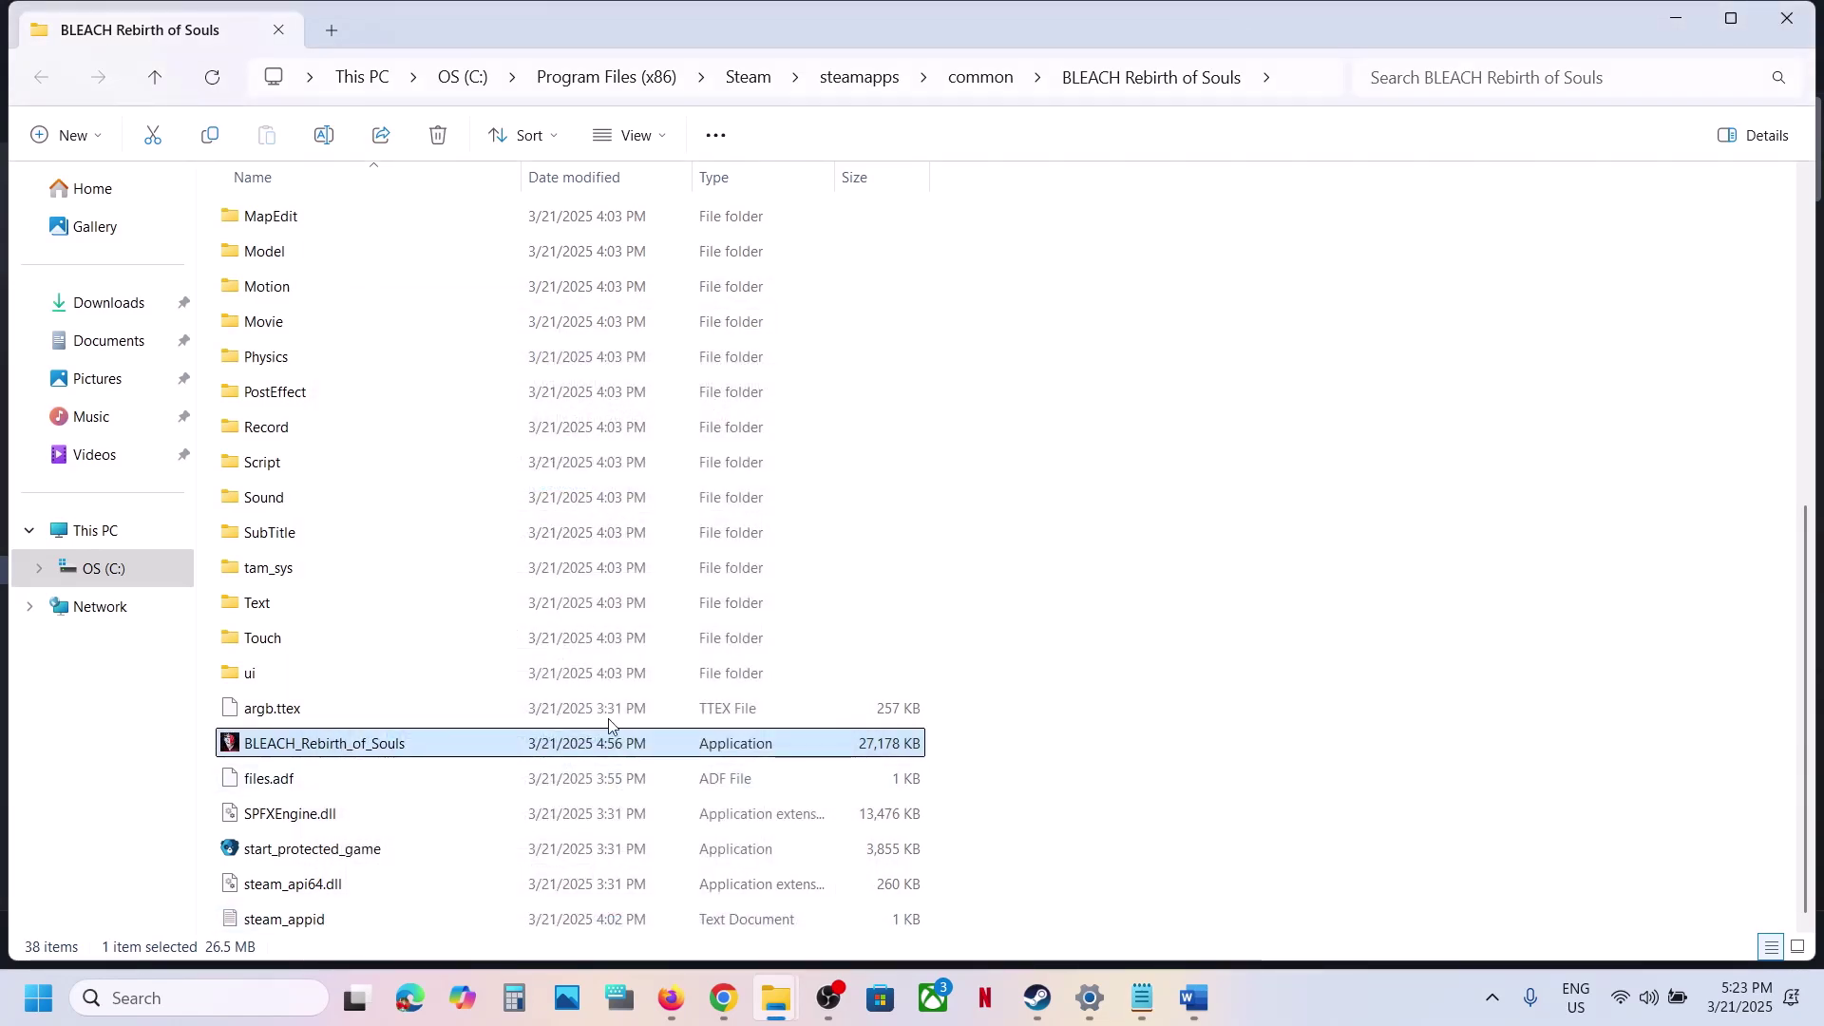
# Switch to the Word notes and highlight the instructions to disconnect the controller and run the game as an administrator.
pyautogui.click(1039, 998)
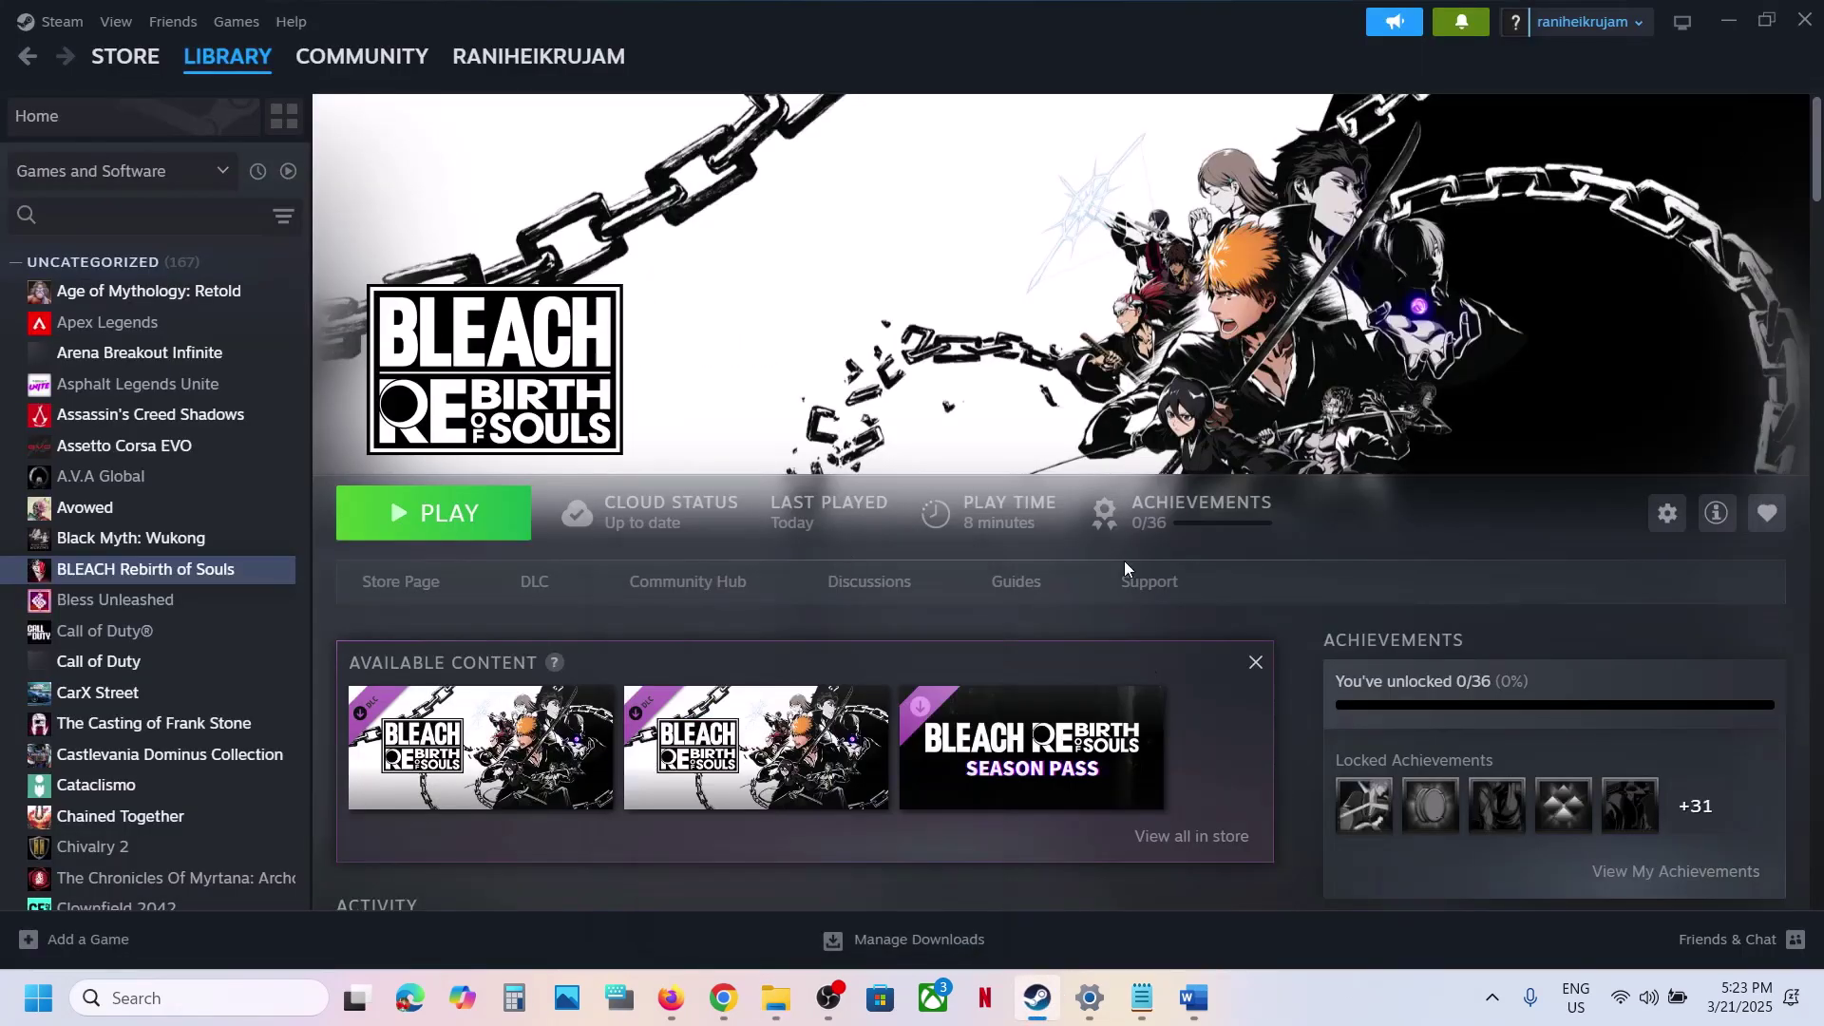
pyautogui.click(1193, 997)
pyautogui.moveTo(245, 554); pyautogui.dragTo(786, 664)
pyautogui.scroll(-2, 781, 673)
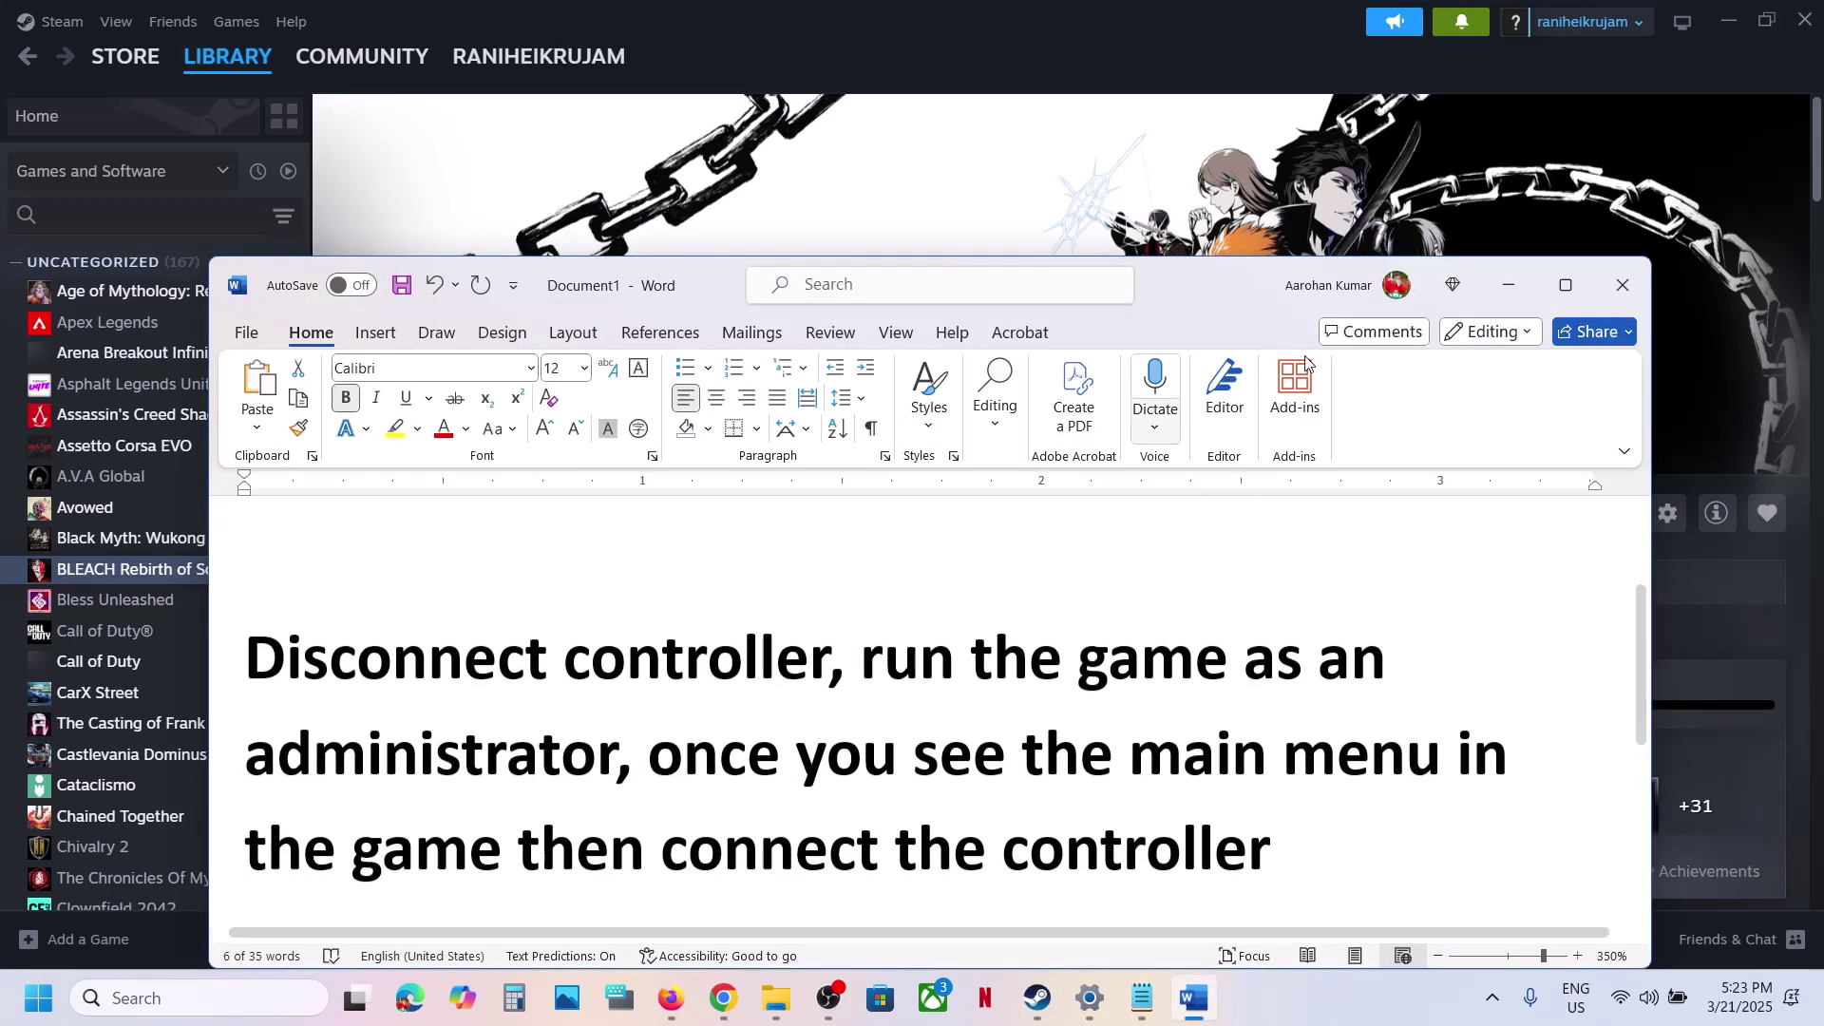
pyautogui.moveTo(244, 659); pyautogui.dragTo(825, 686)
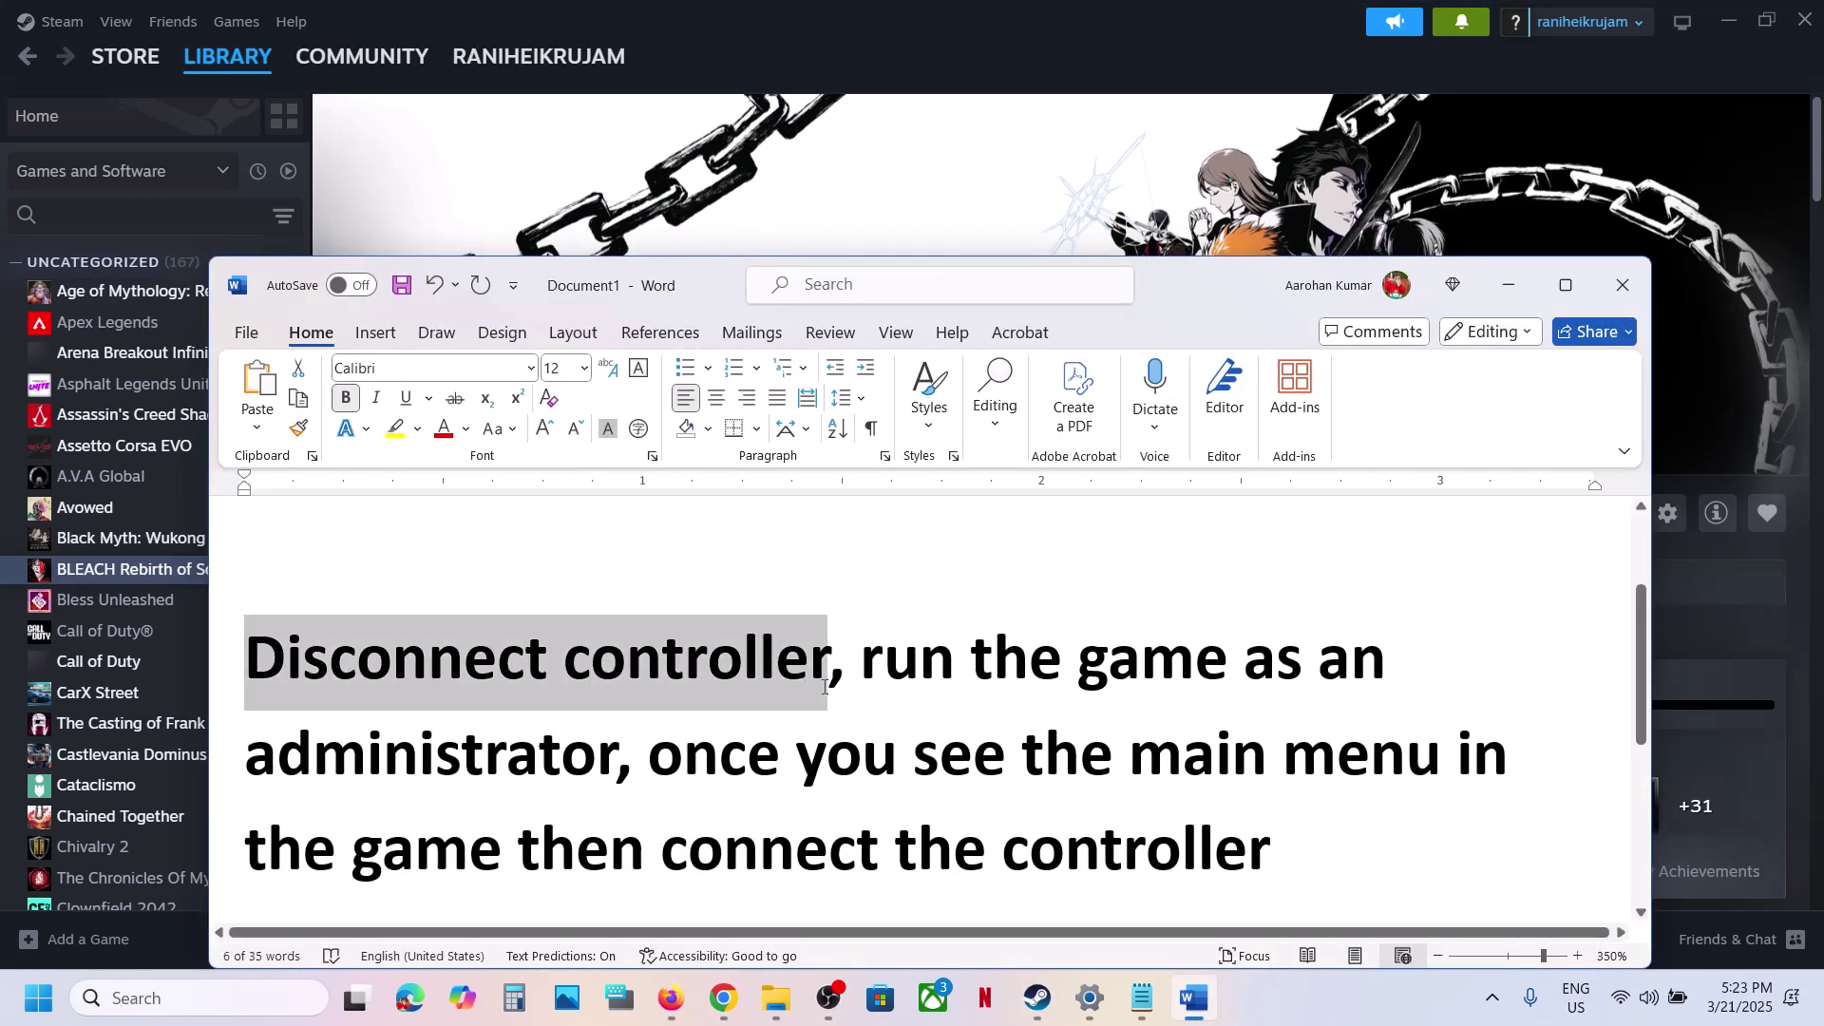
pyautogui.click(881, 683)
pyautogui.moveTo(866, 669); pyautogui.dragTo(617, 760)
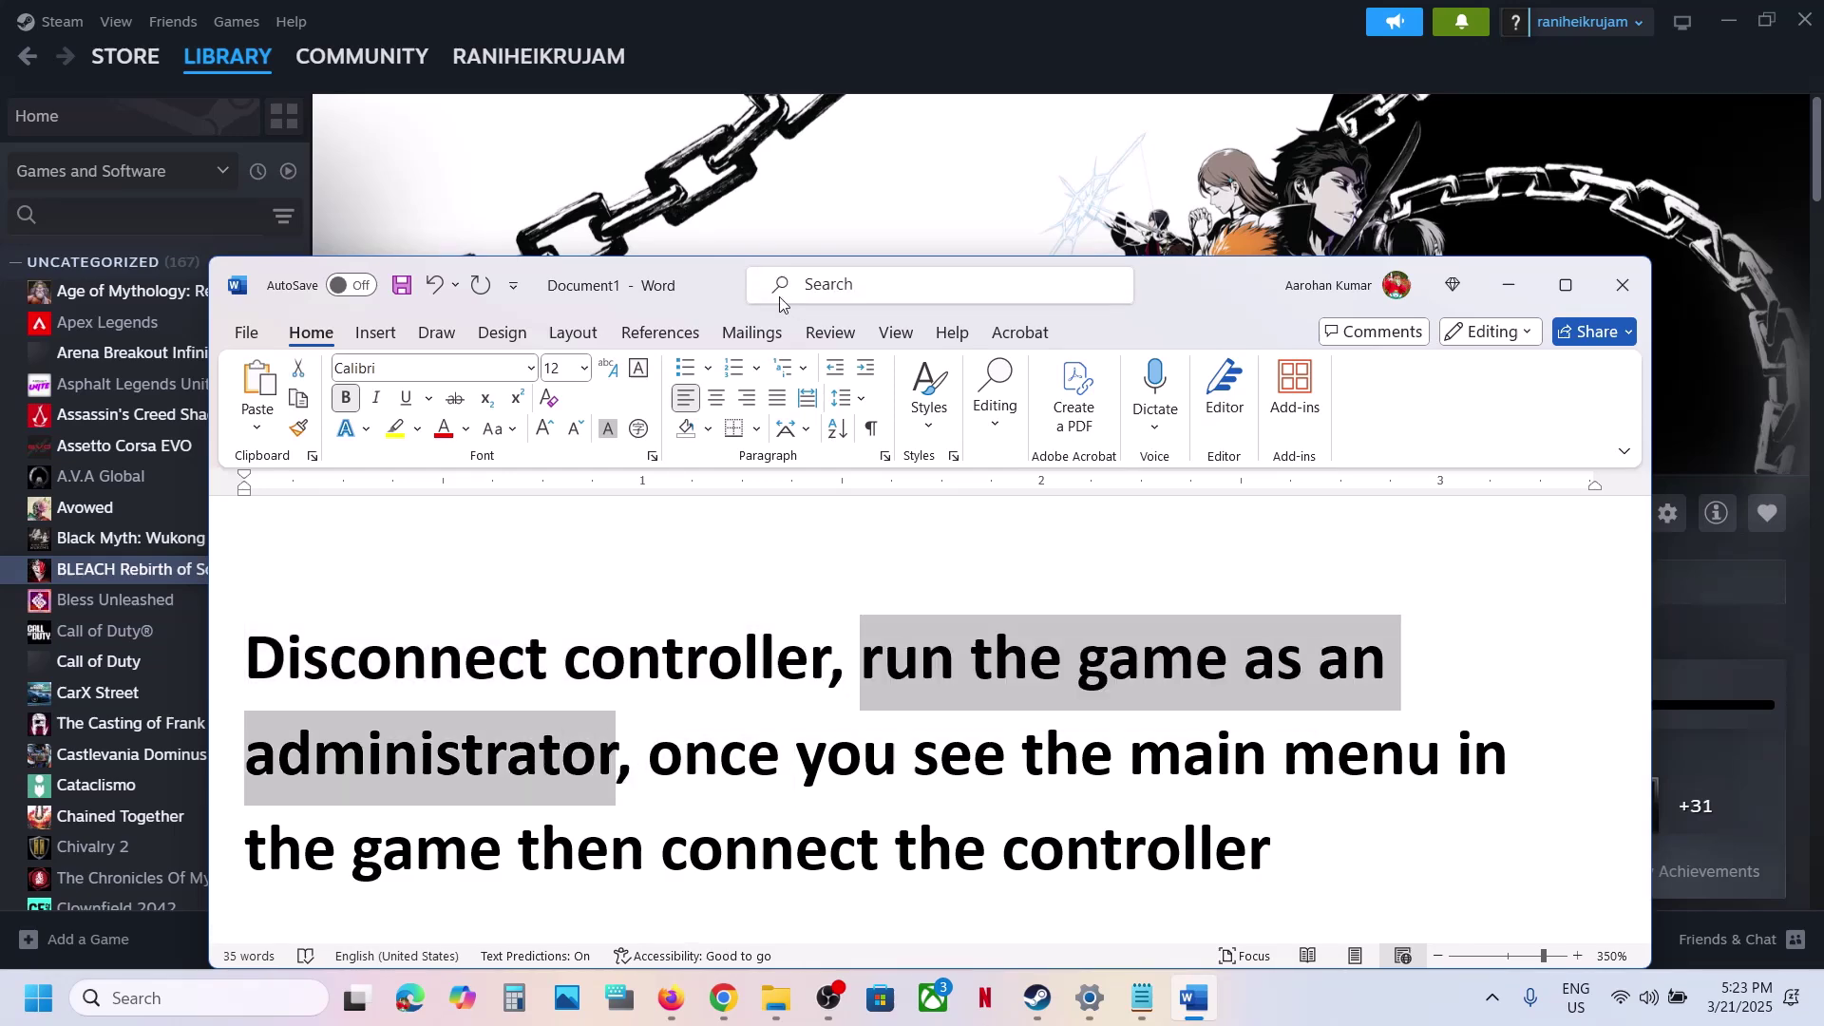
# Return to Steam, browse the game's local files and check the administrator setting in the application's compatibility properties.
pyautogui.click(760, 228)
pyautogui.rightClick(249, 572)
pyautogui.moveTo(304, 713)
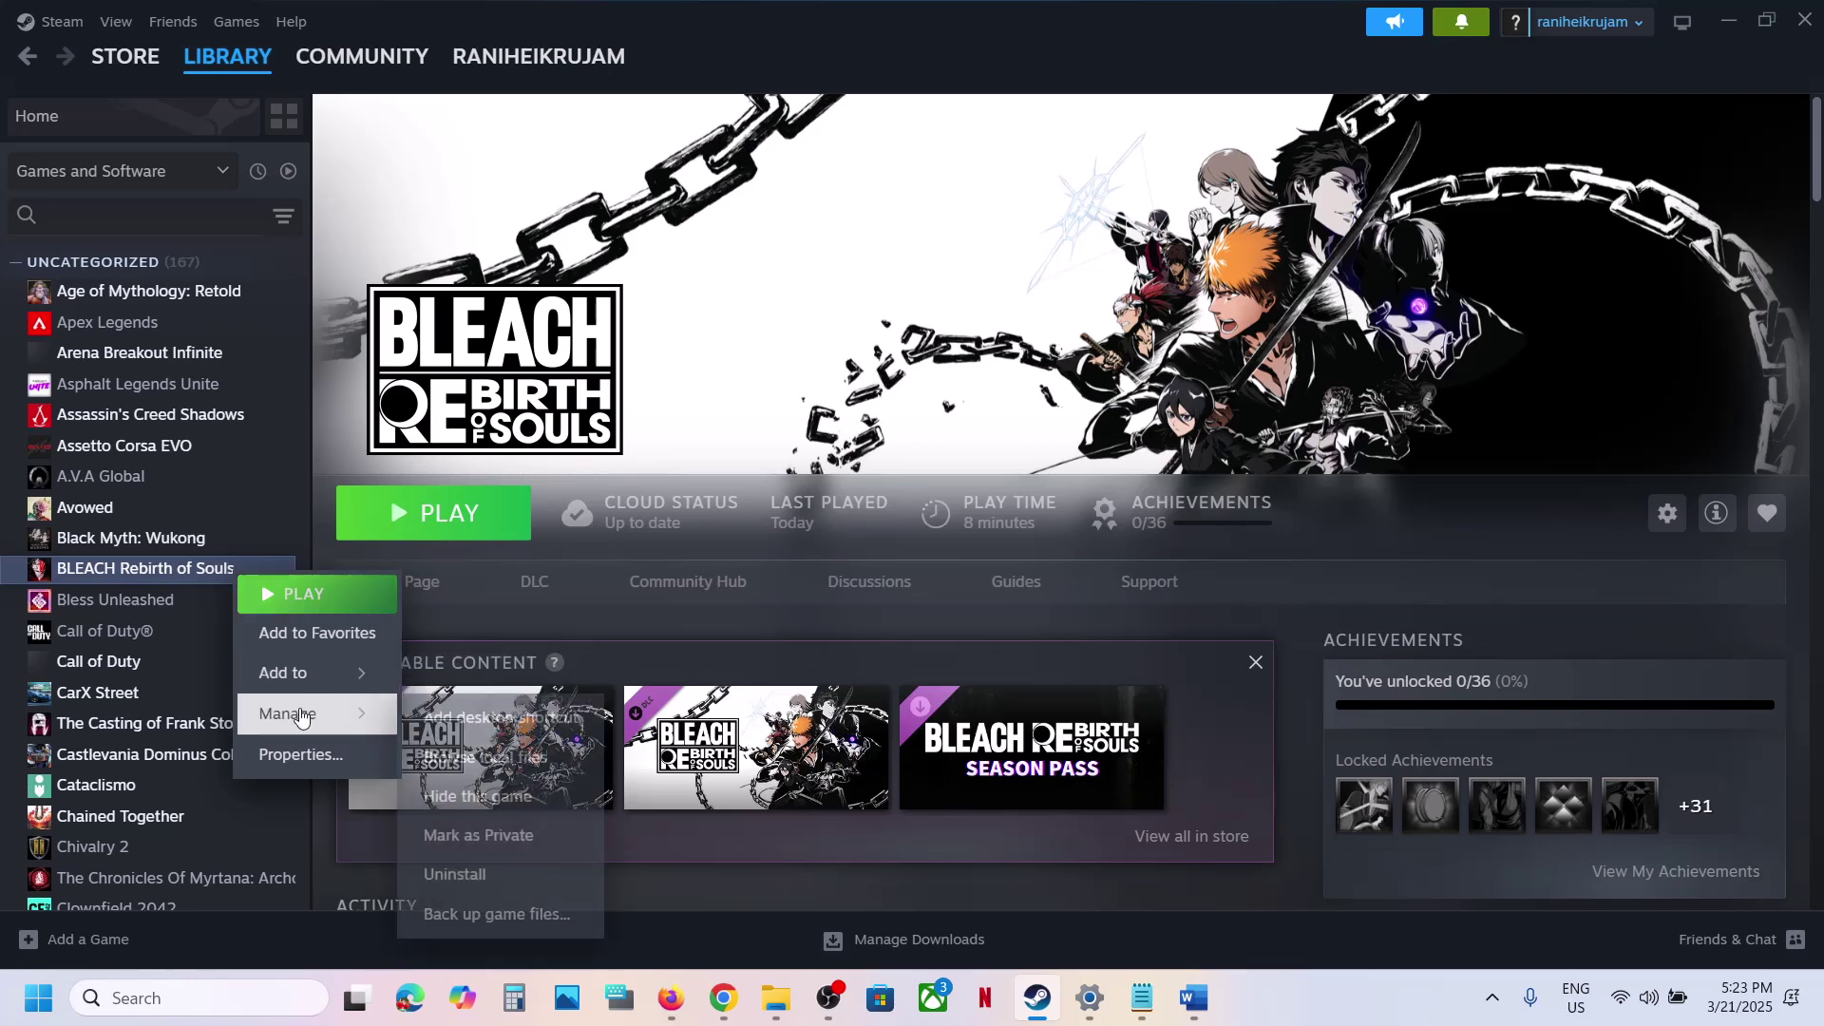
pyautogui.click(472, 755)
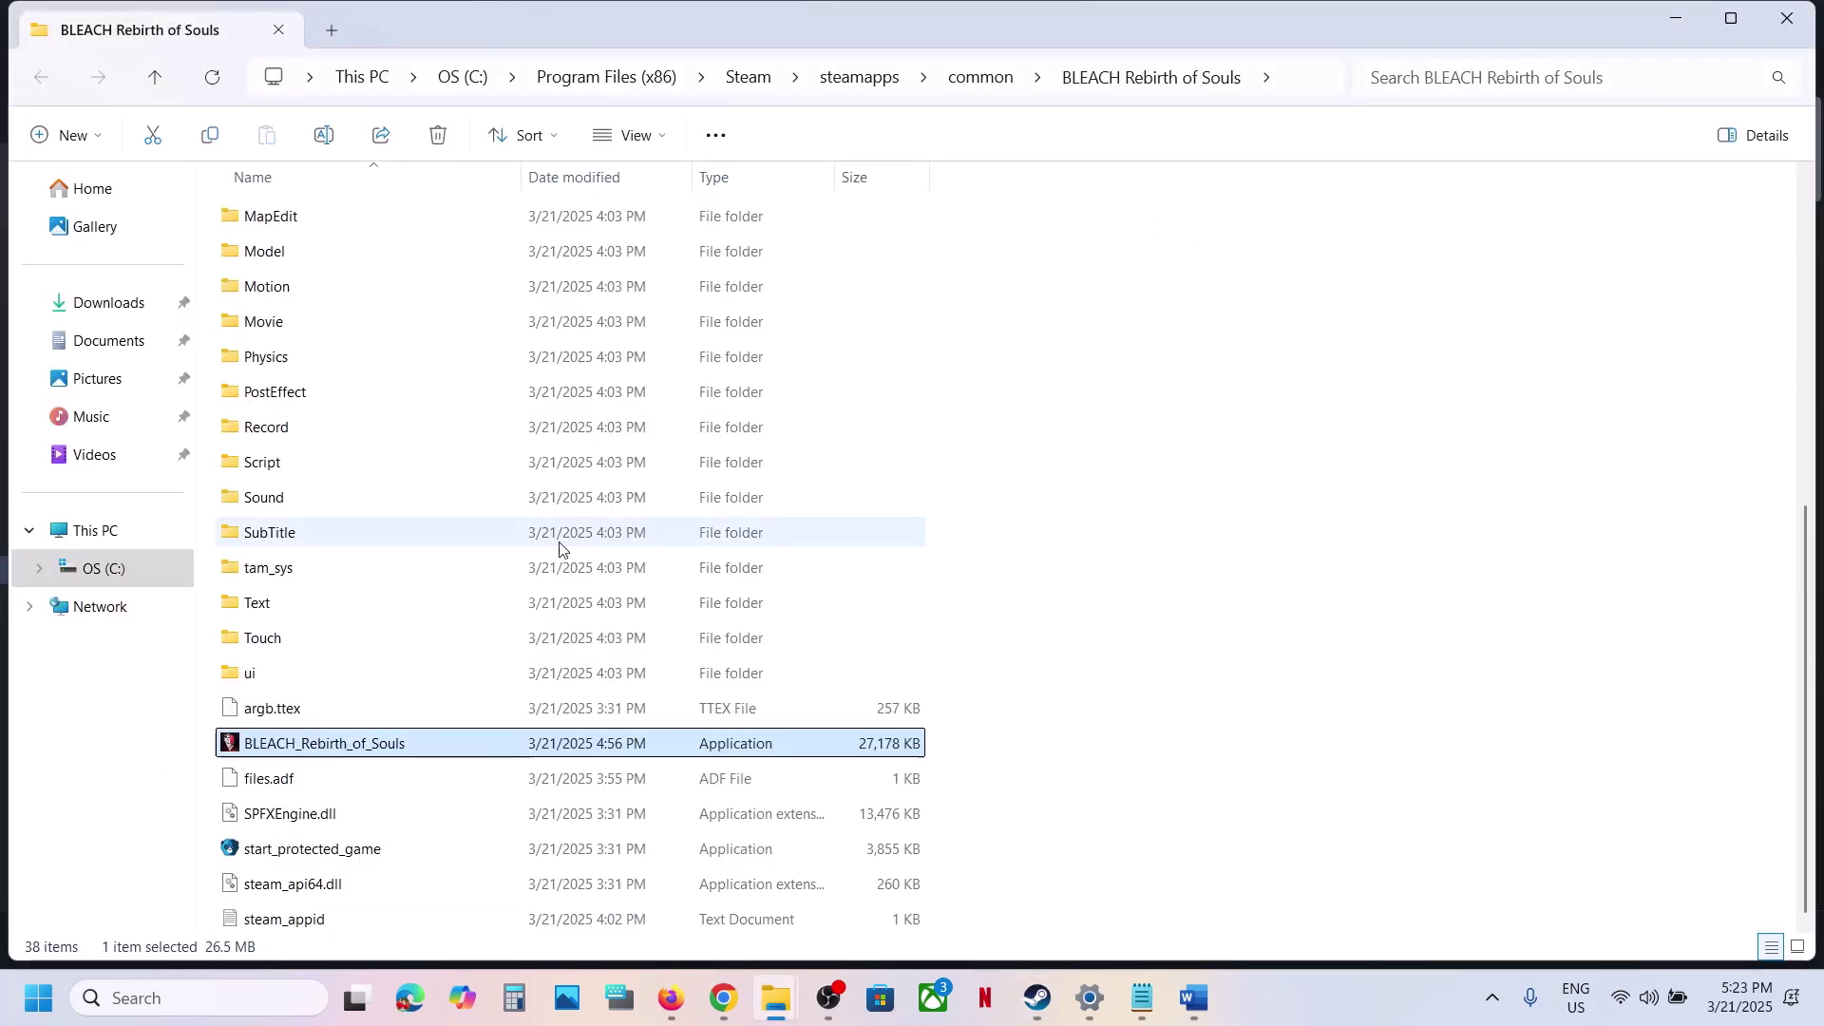
pyautogui.rightClick(334, 747)
pyautogui.click(421, 628)
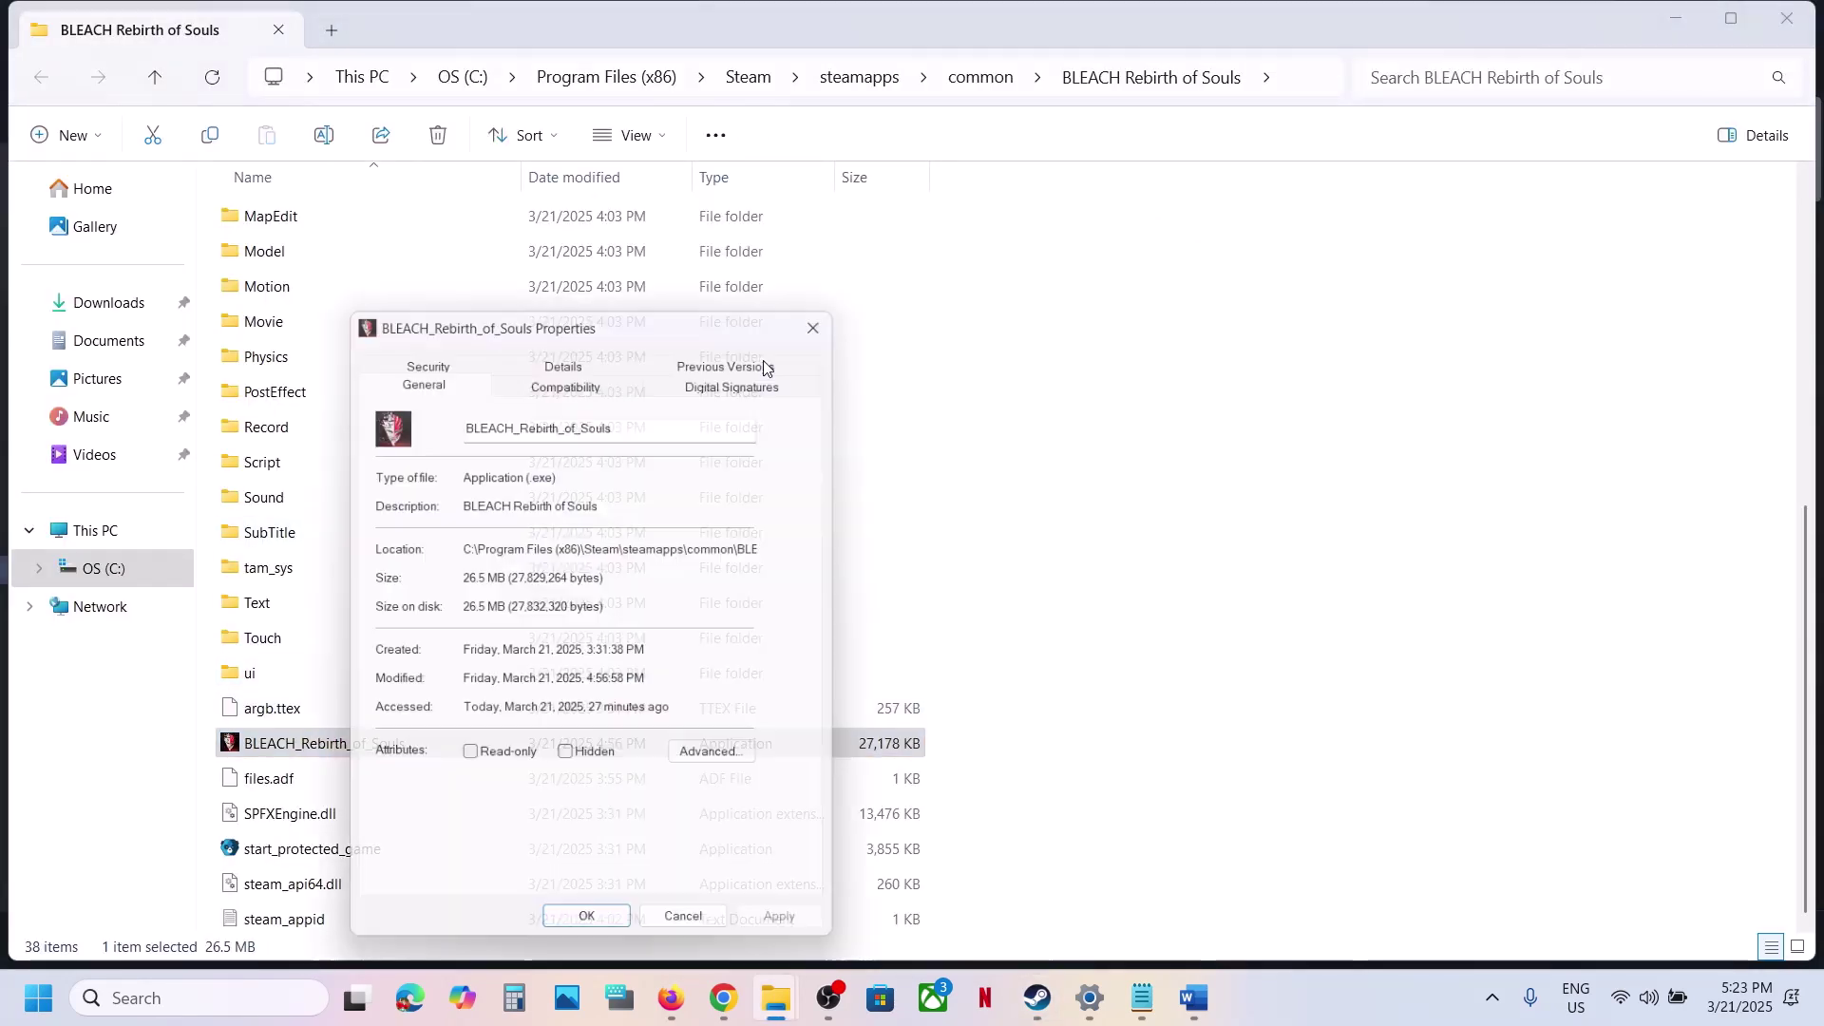
pyautogui.click(570, 373)
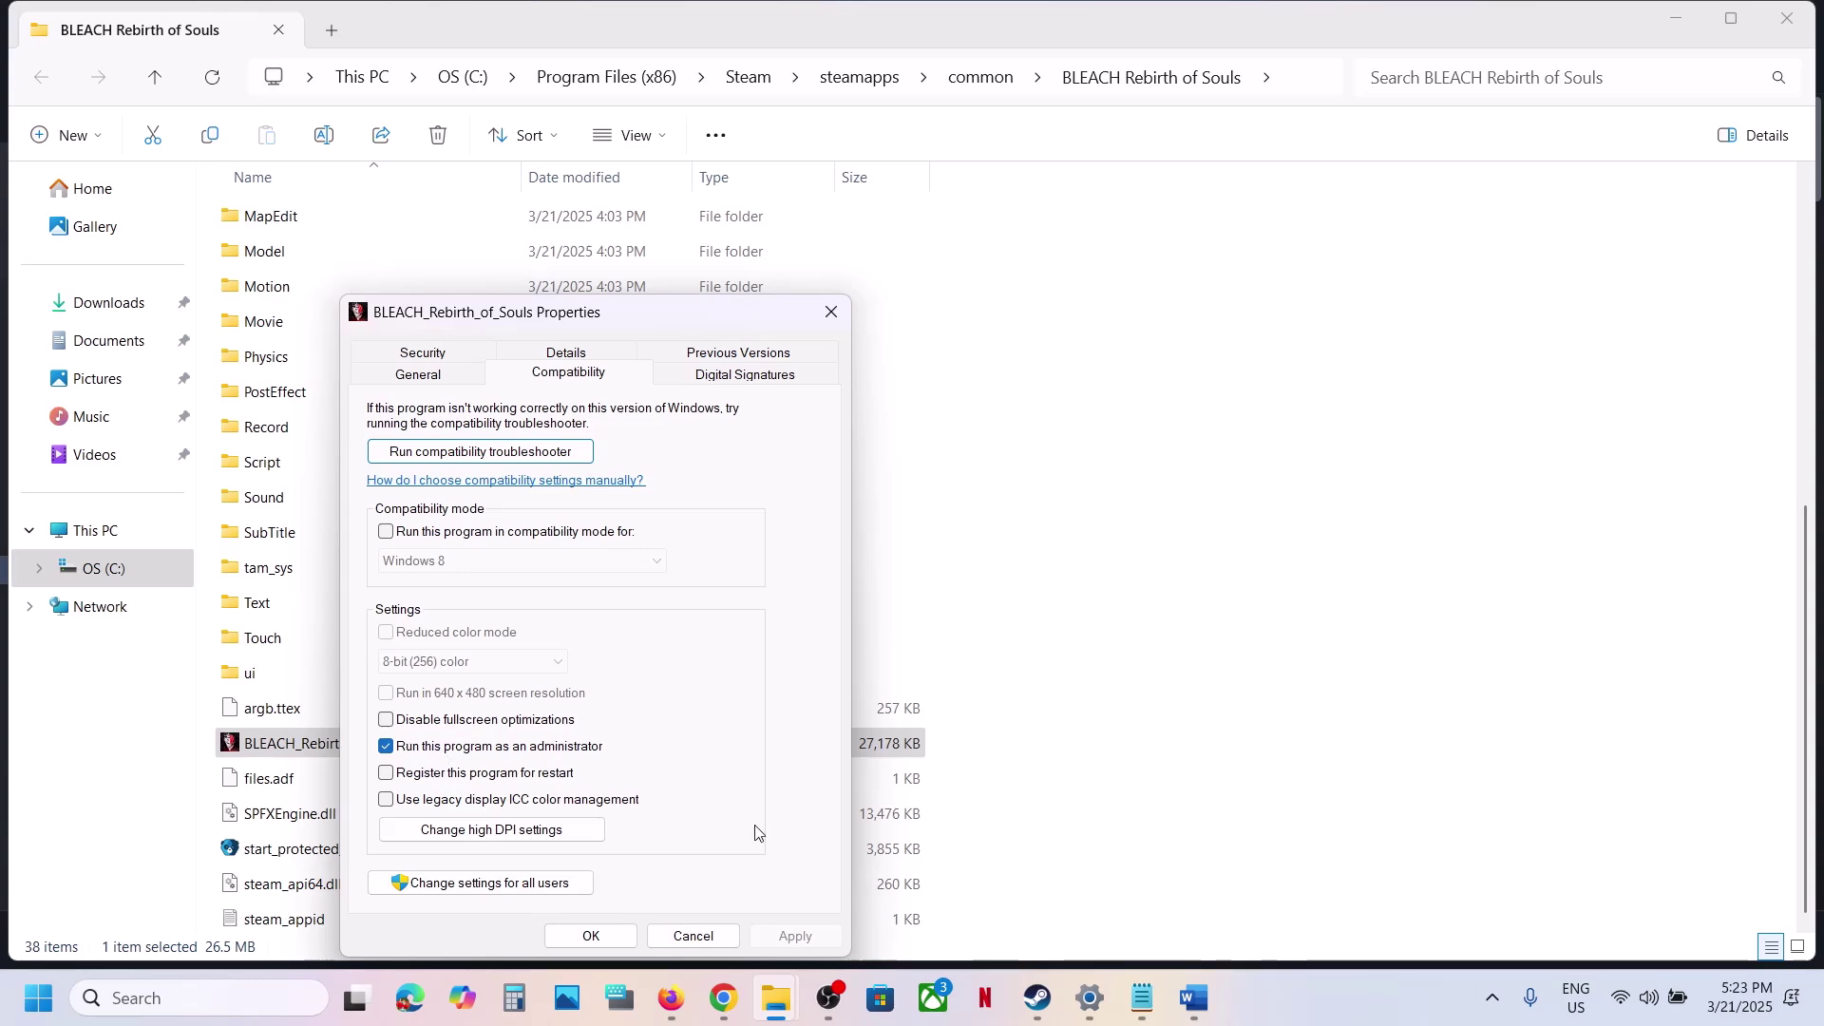
pyautogui.click(591, 937)
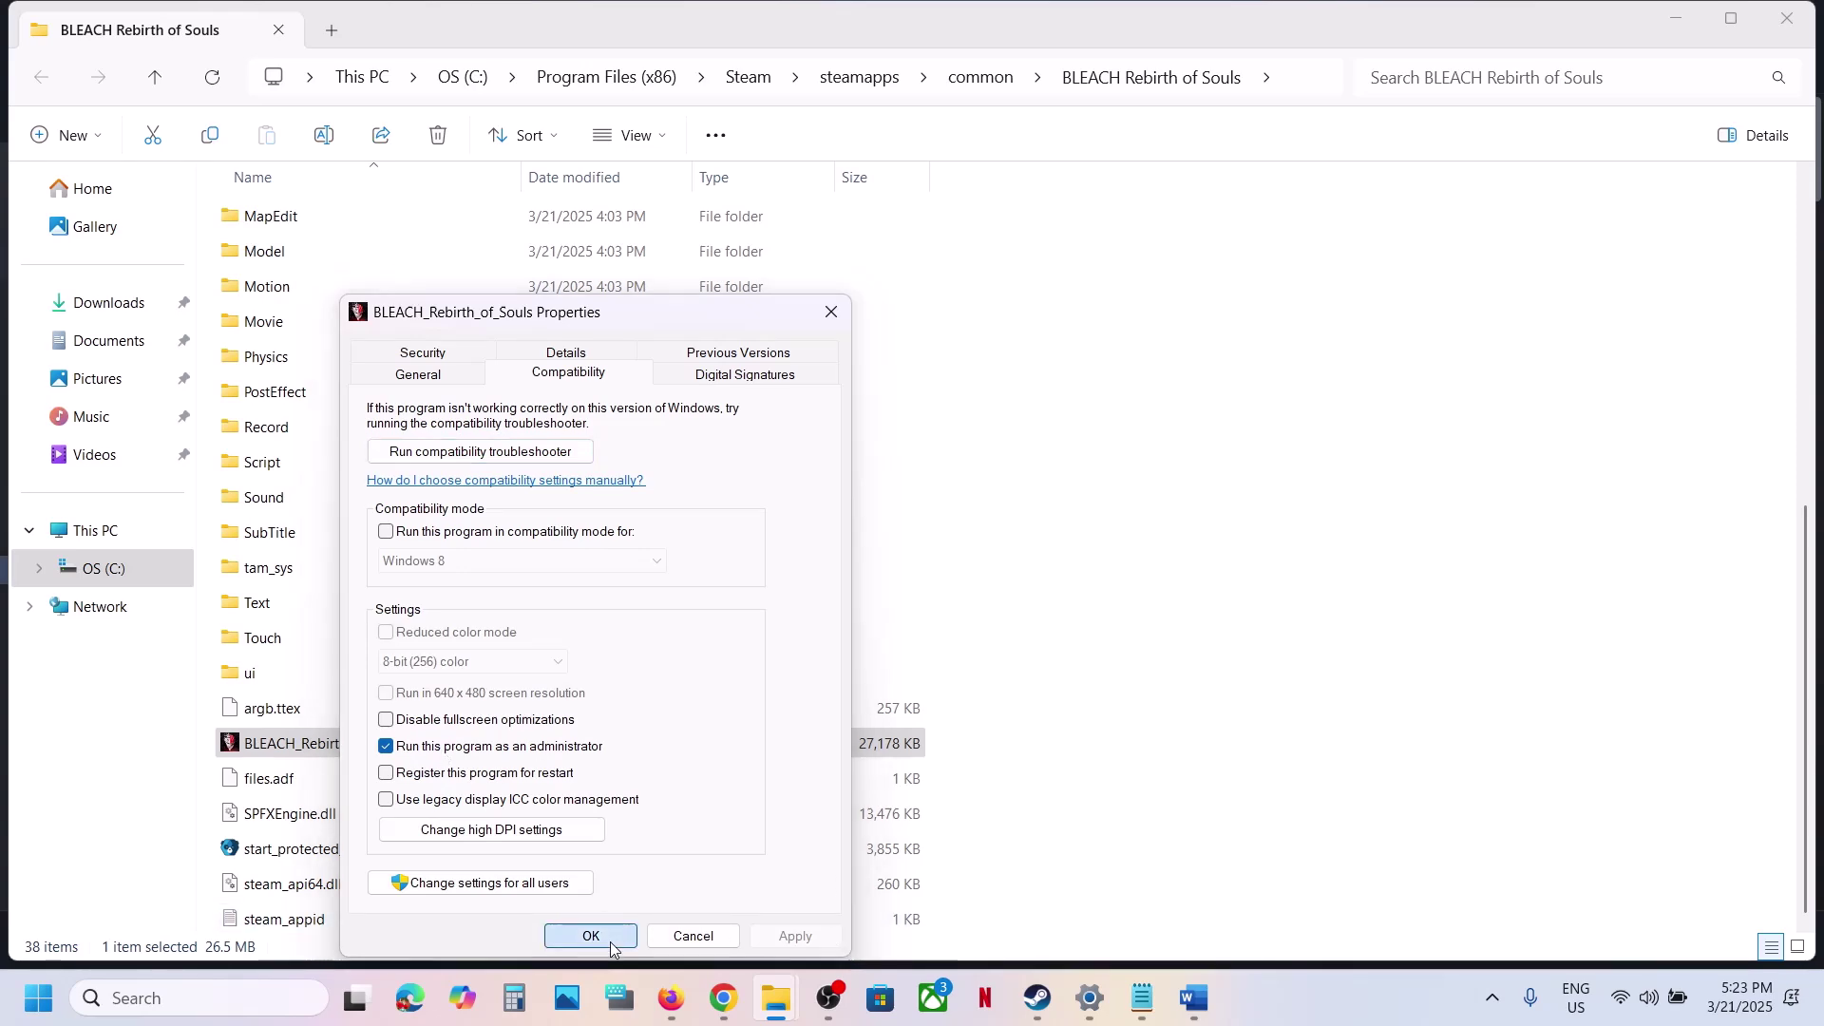
# Go back to the Word notes and highlight the instruction to connect the controller once the game's main menu appears.
pyautogui.click(1039, 998)
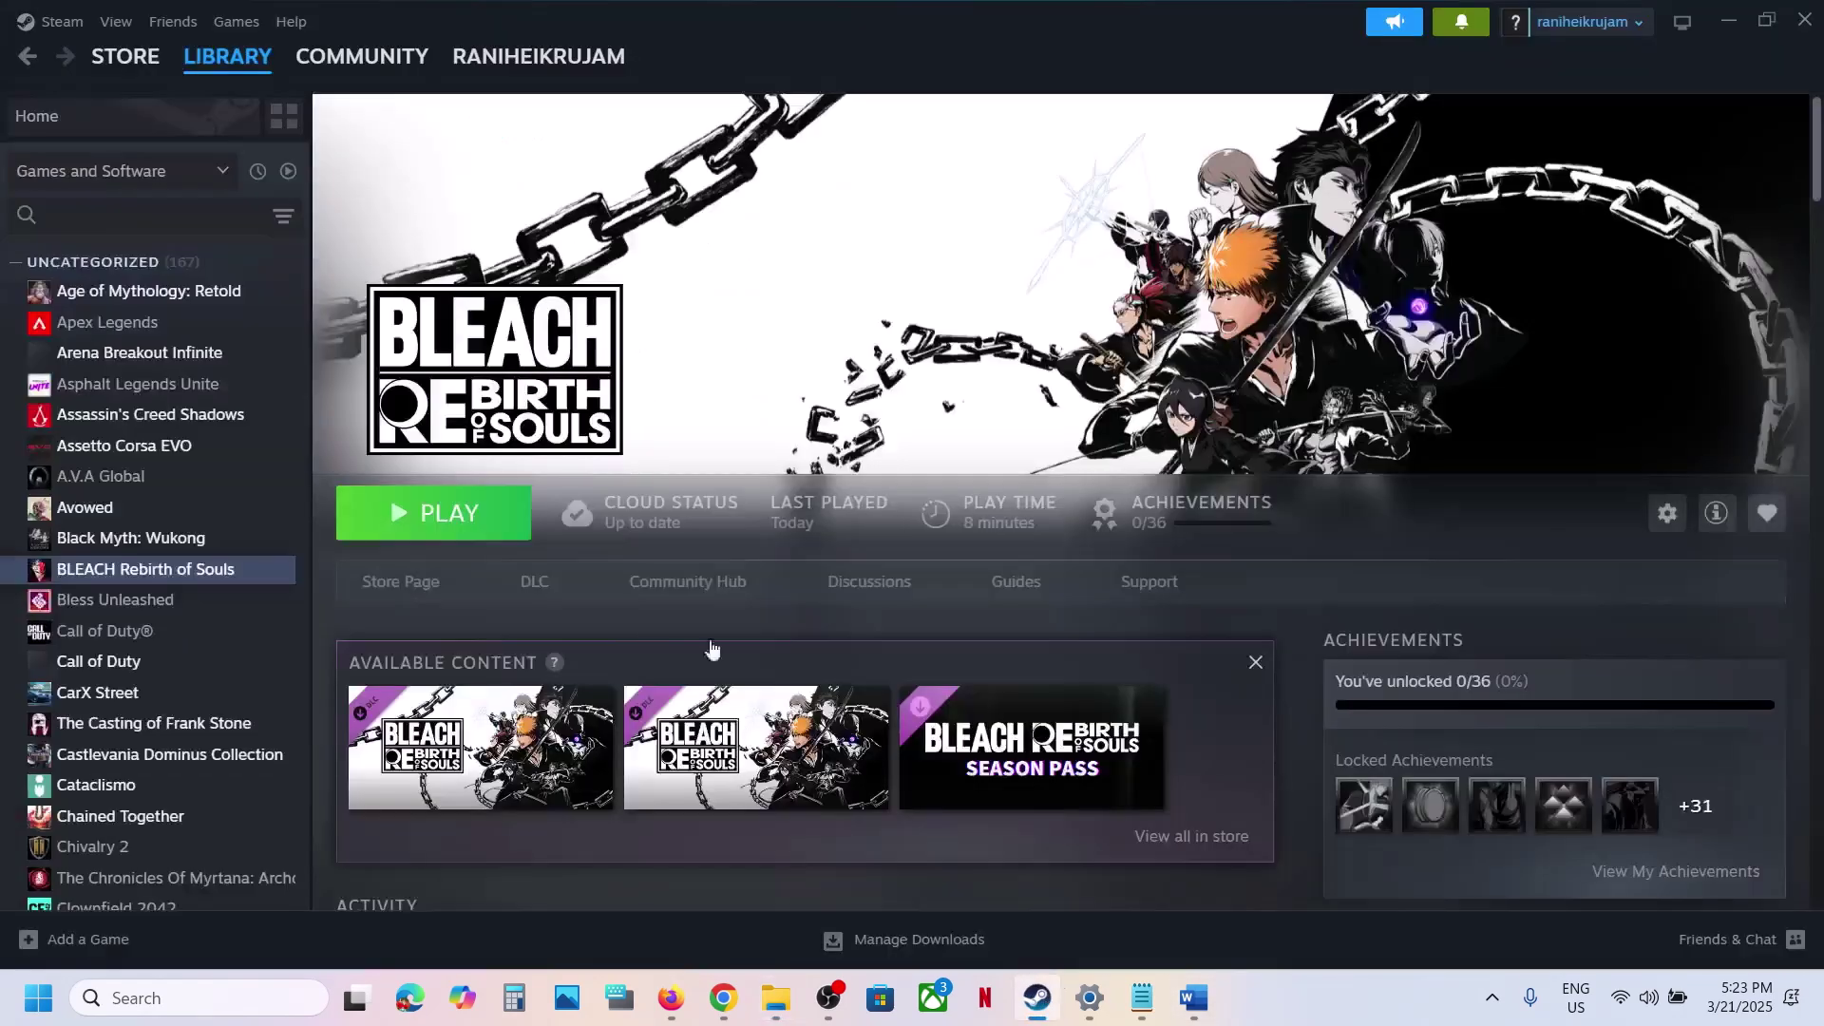
pyautogui.click(1194, 998)
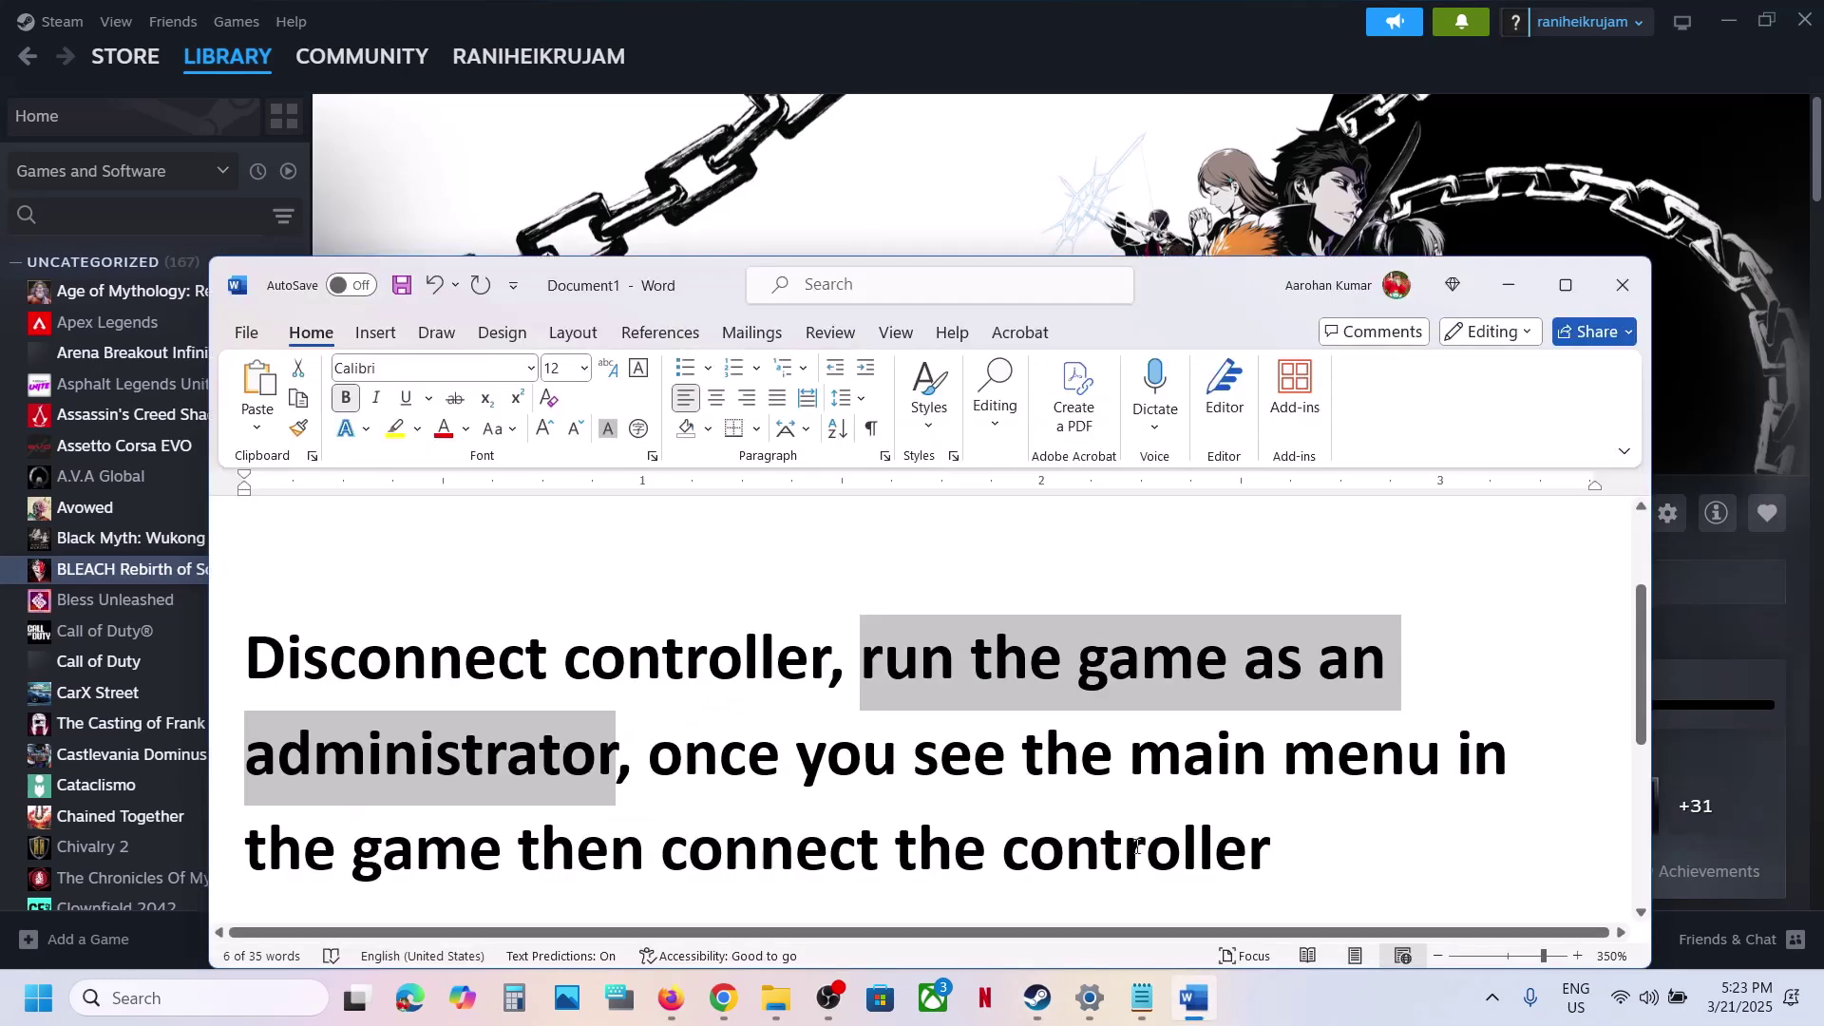
pyautogui.scroll(-1, 1053, 841)
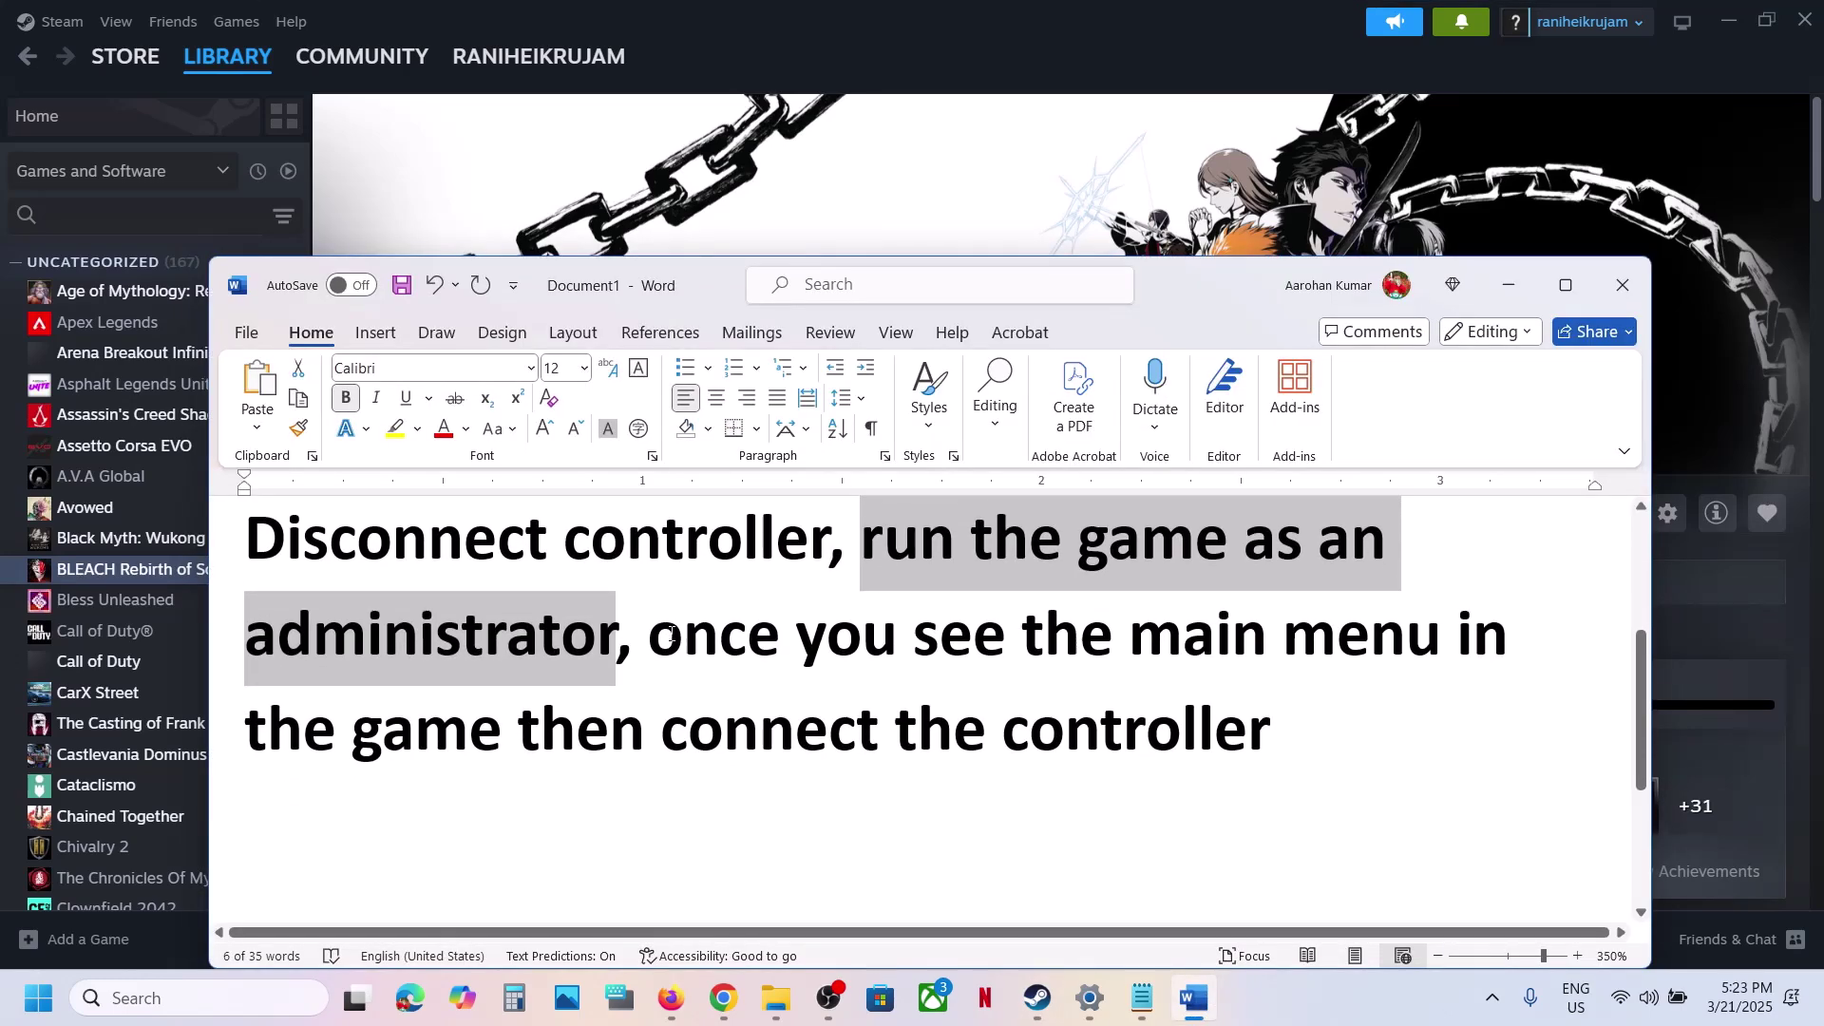
pyautogui.moveTo(672, 633); pyautogui.dragTo(1136, 727)
pyautogui.click(533, 730)
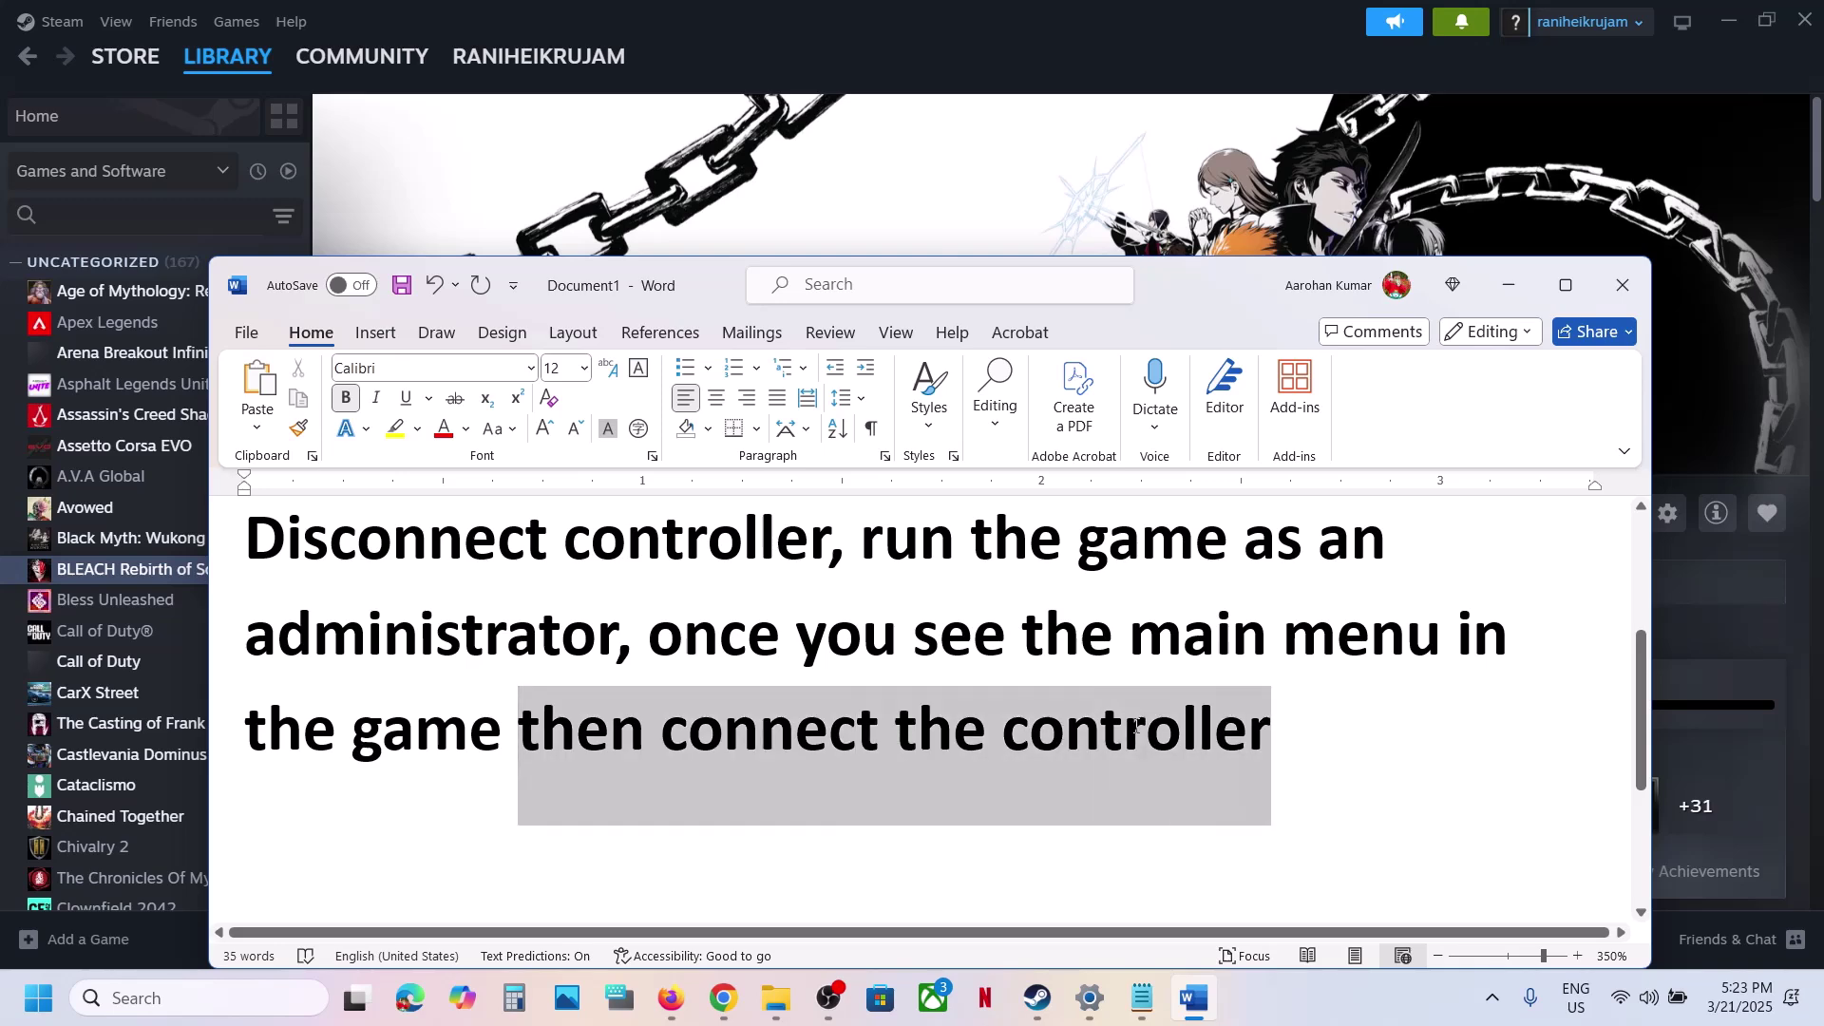
pyautogui.click(745, 608)
pyautogui.scroll(1, 745, 622)
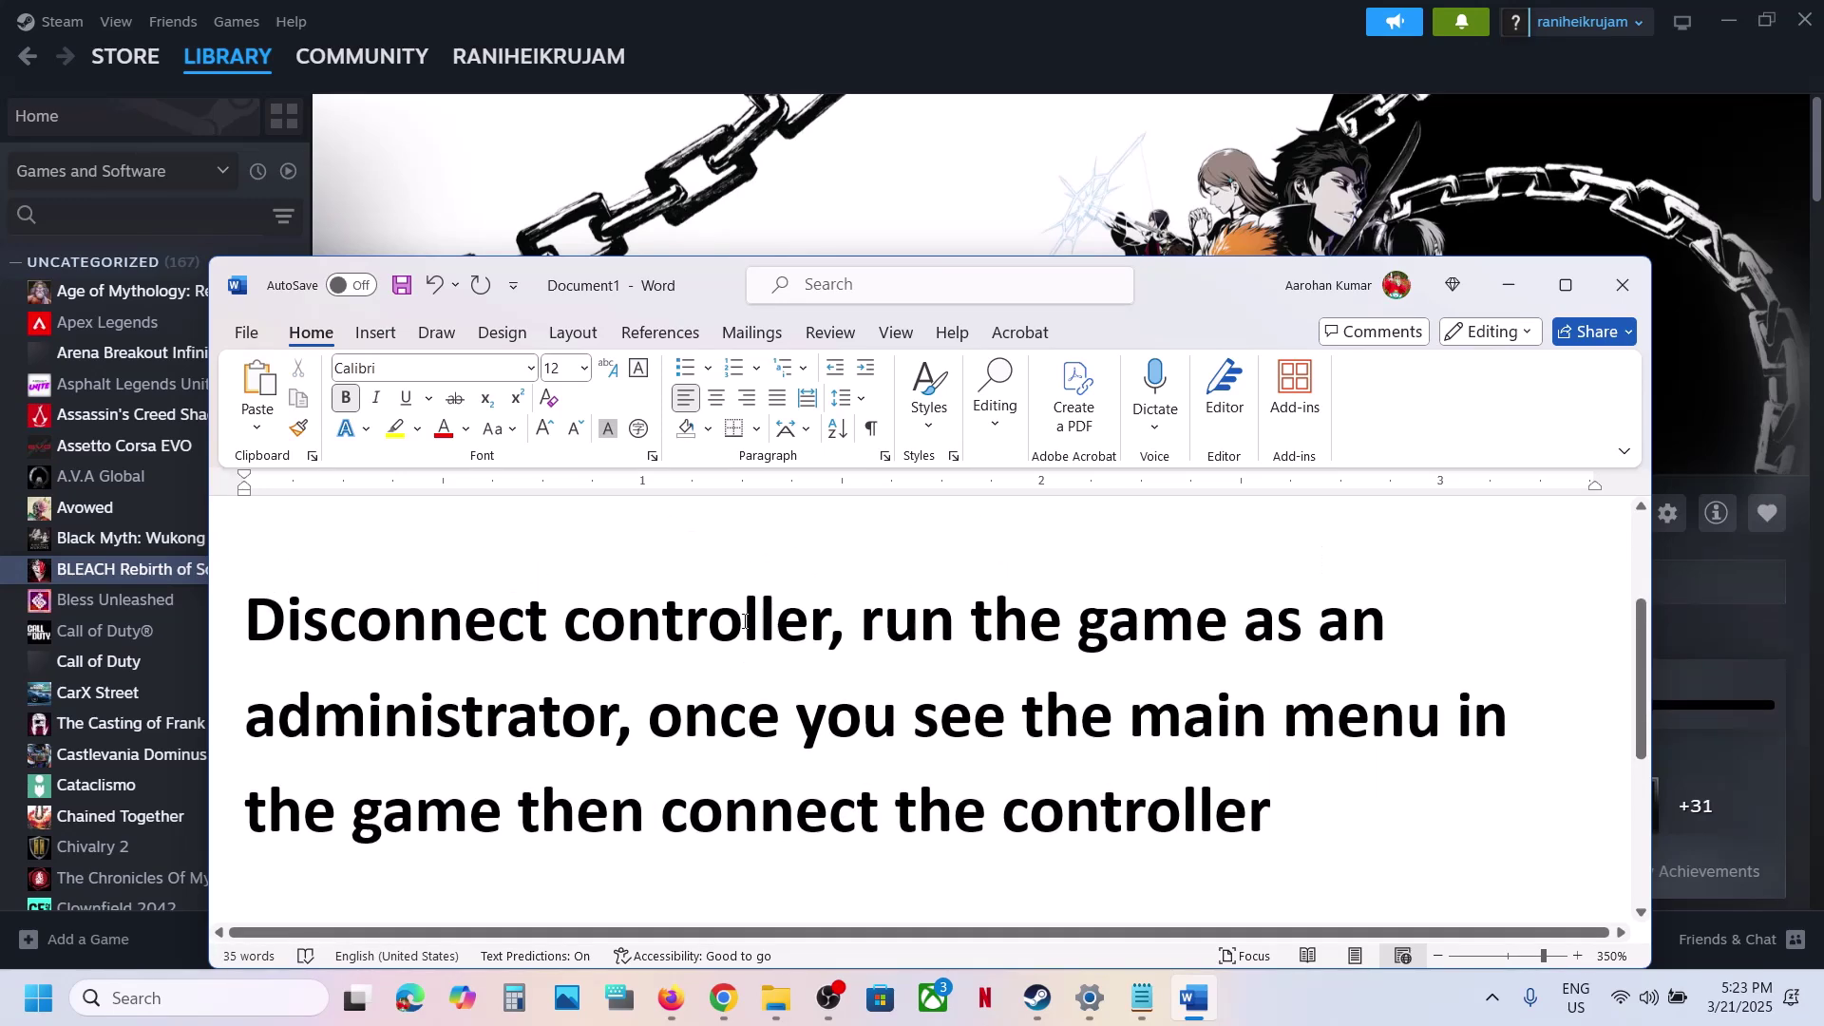
# Read the note about disconnecting all external devices from the PC, and return to the beginning of the notes.
pyautogui.scroll(-4, 745, 623)
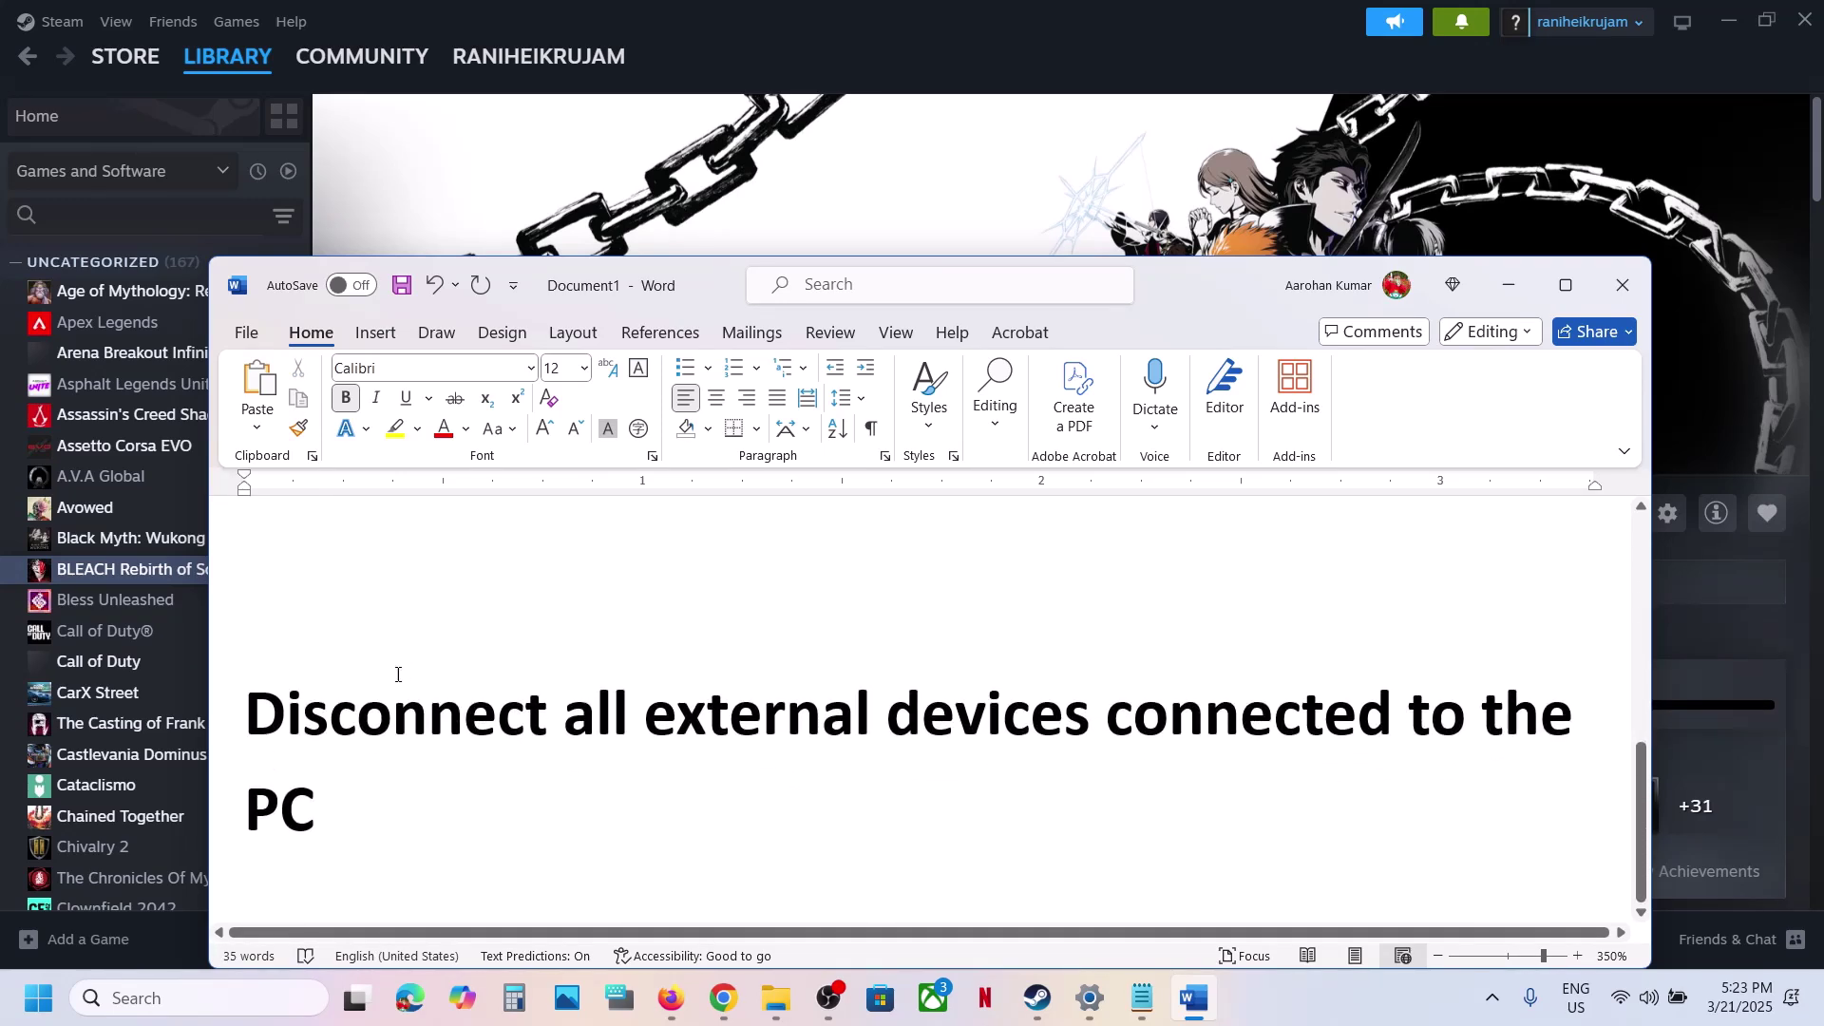
pyautogui.moveTo(293, 711)
pyautogui.mouseDown()
pyautogui.moveTo(1406, 723)
pyautogui.moveTo(319, 803)
pyautogui.moveTo(273, 741)
pyautogui.mouseUp()
pyautogui.click(324, 799)
pyautogui.click(273, 741)
pyautogui.scroll(4, 517, 682)
pyautogui.scroll(3, 517, 682)
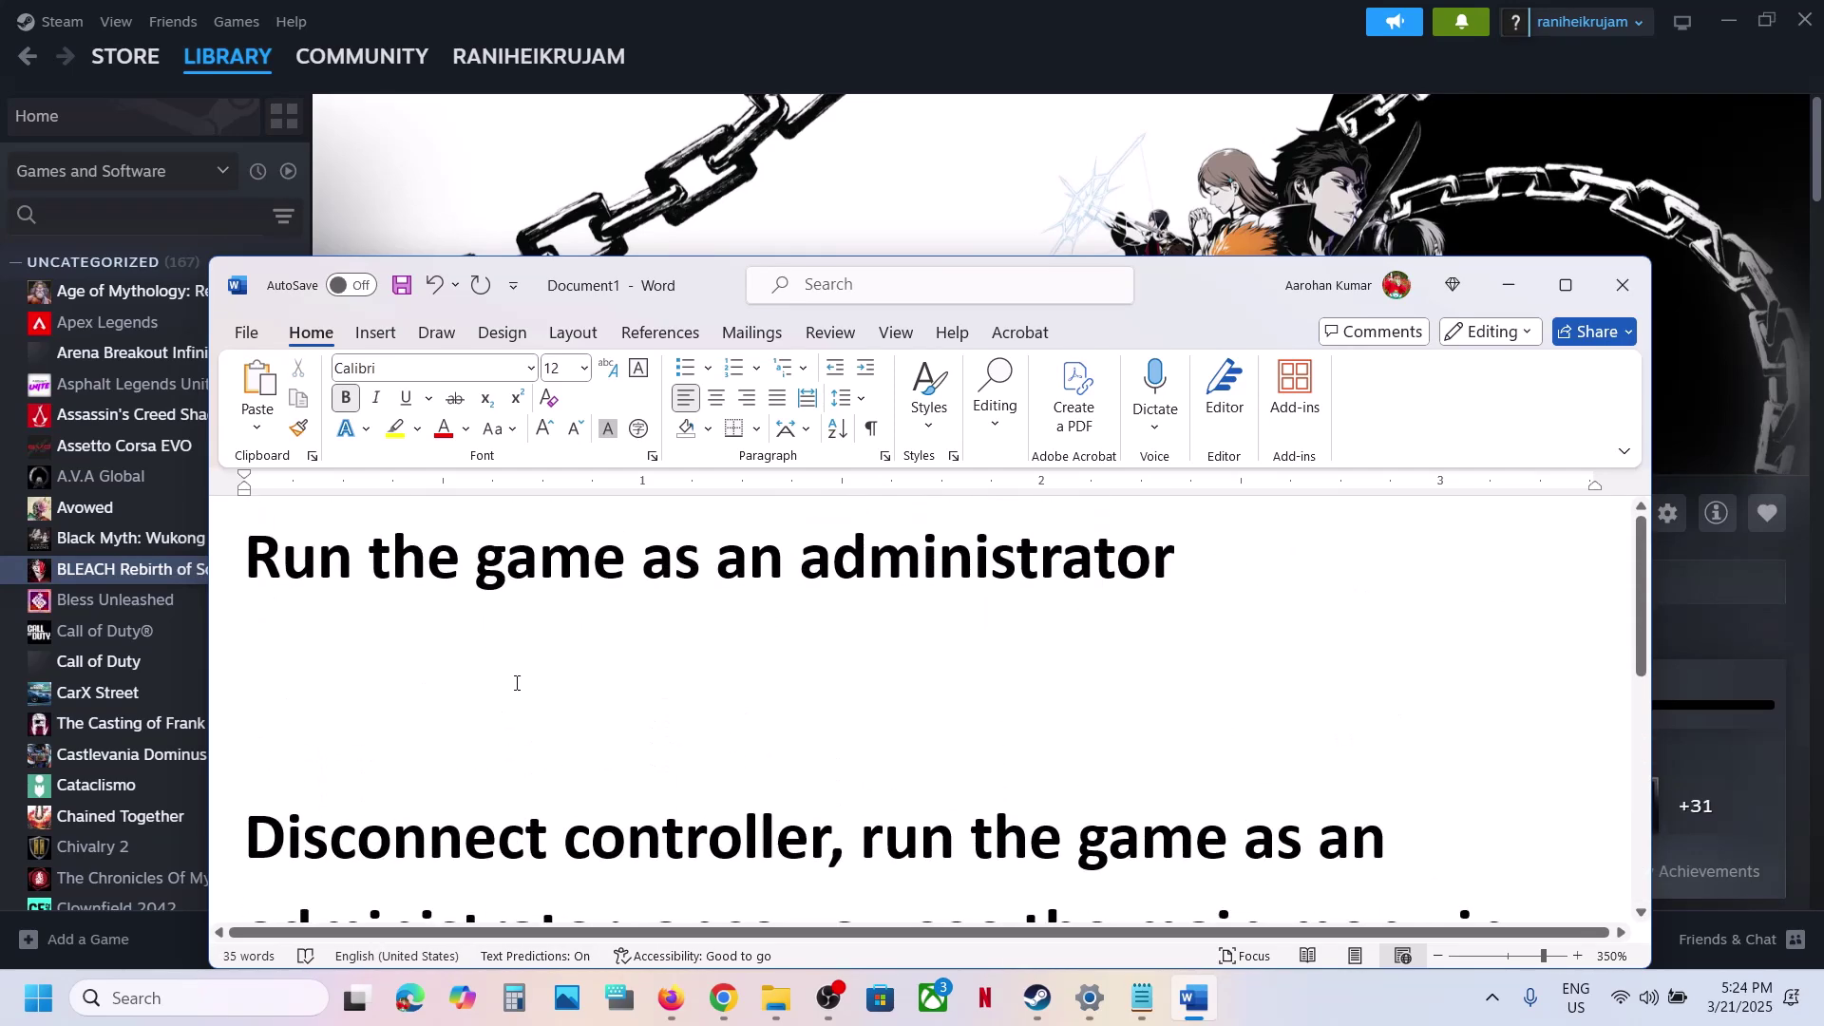
pyautogui.click(1071, 223)
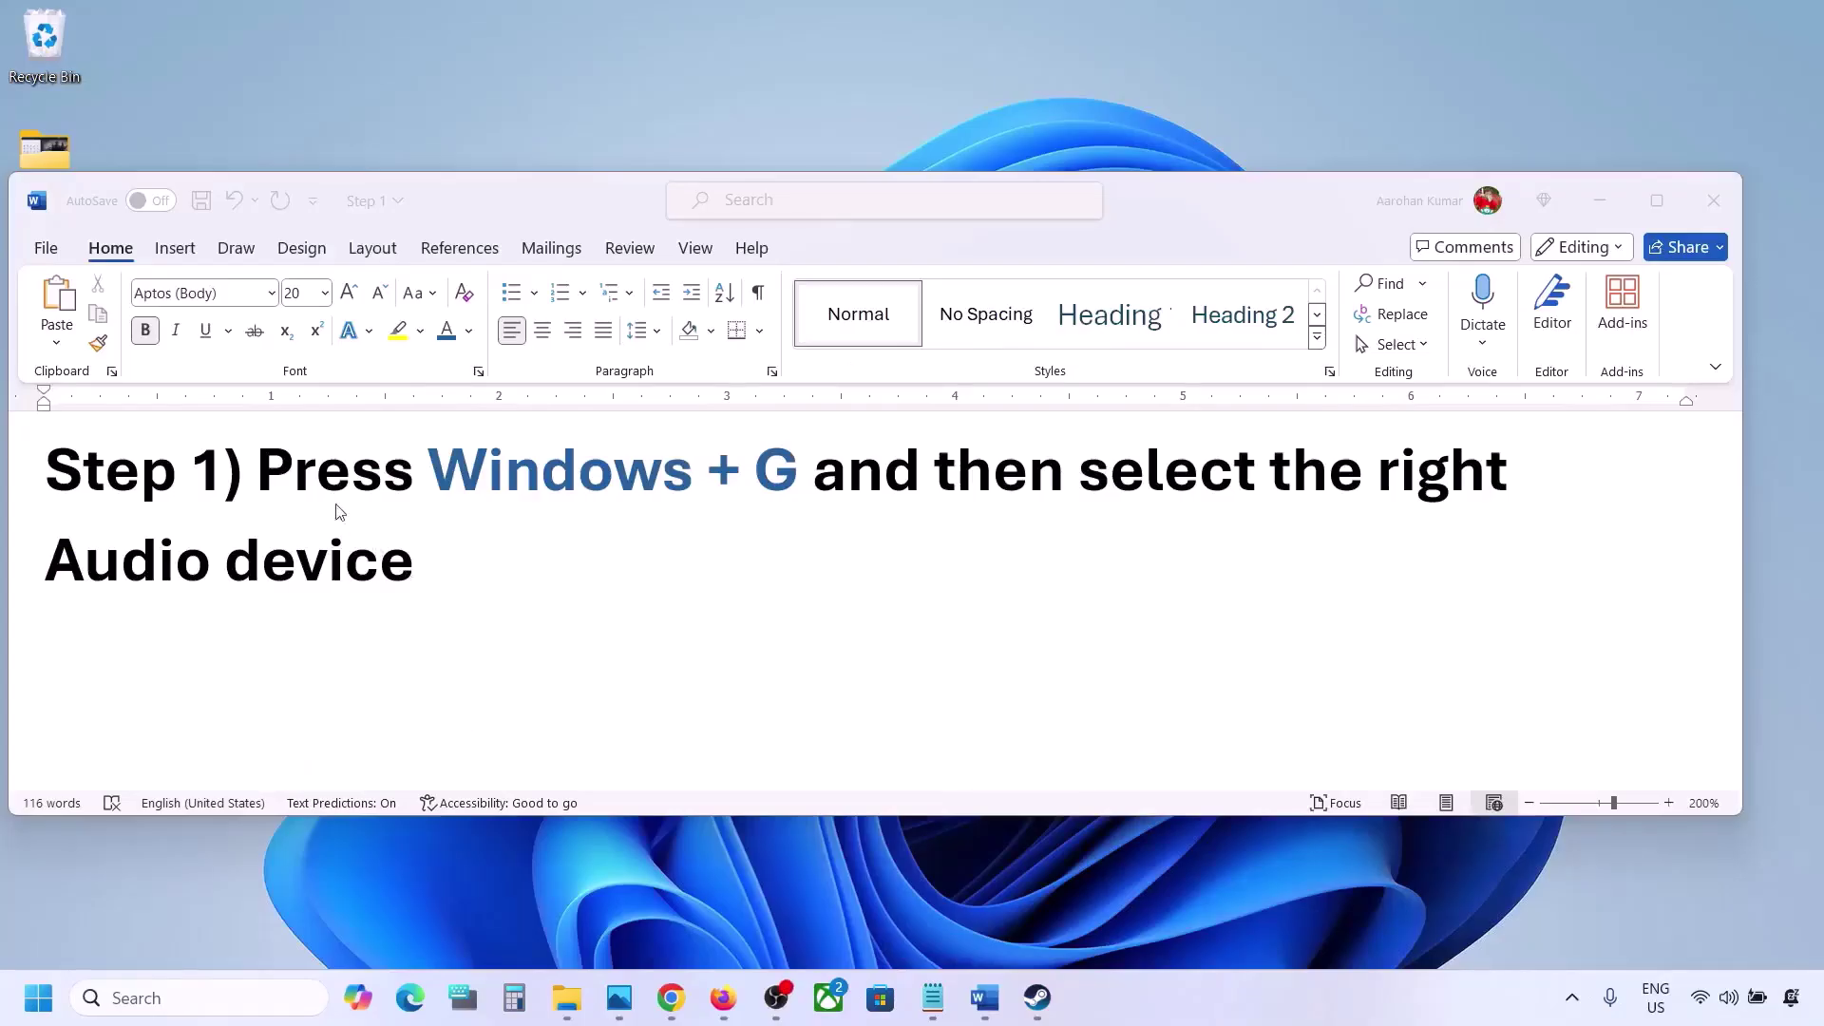
# Open the Game Bar's audio widget and choose Speakers (Realtek(R) Audio) as the Windows default output.
pyautogui.moveTo(260, 475); pyautogui.dragTo(424, 542)
pyautogui.click(516, 587)
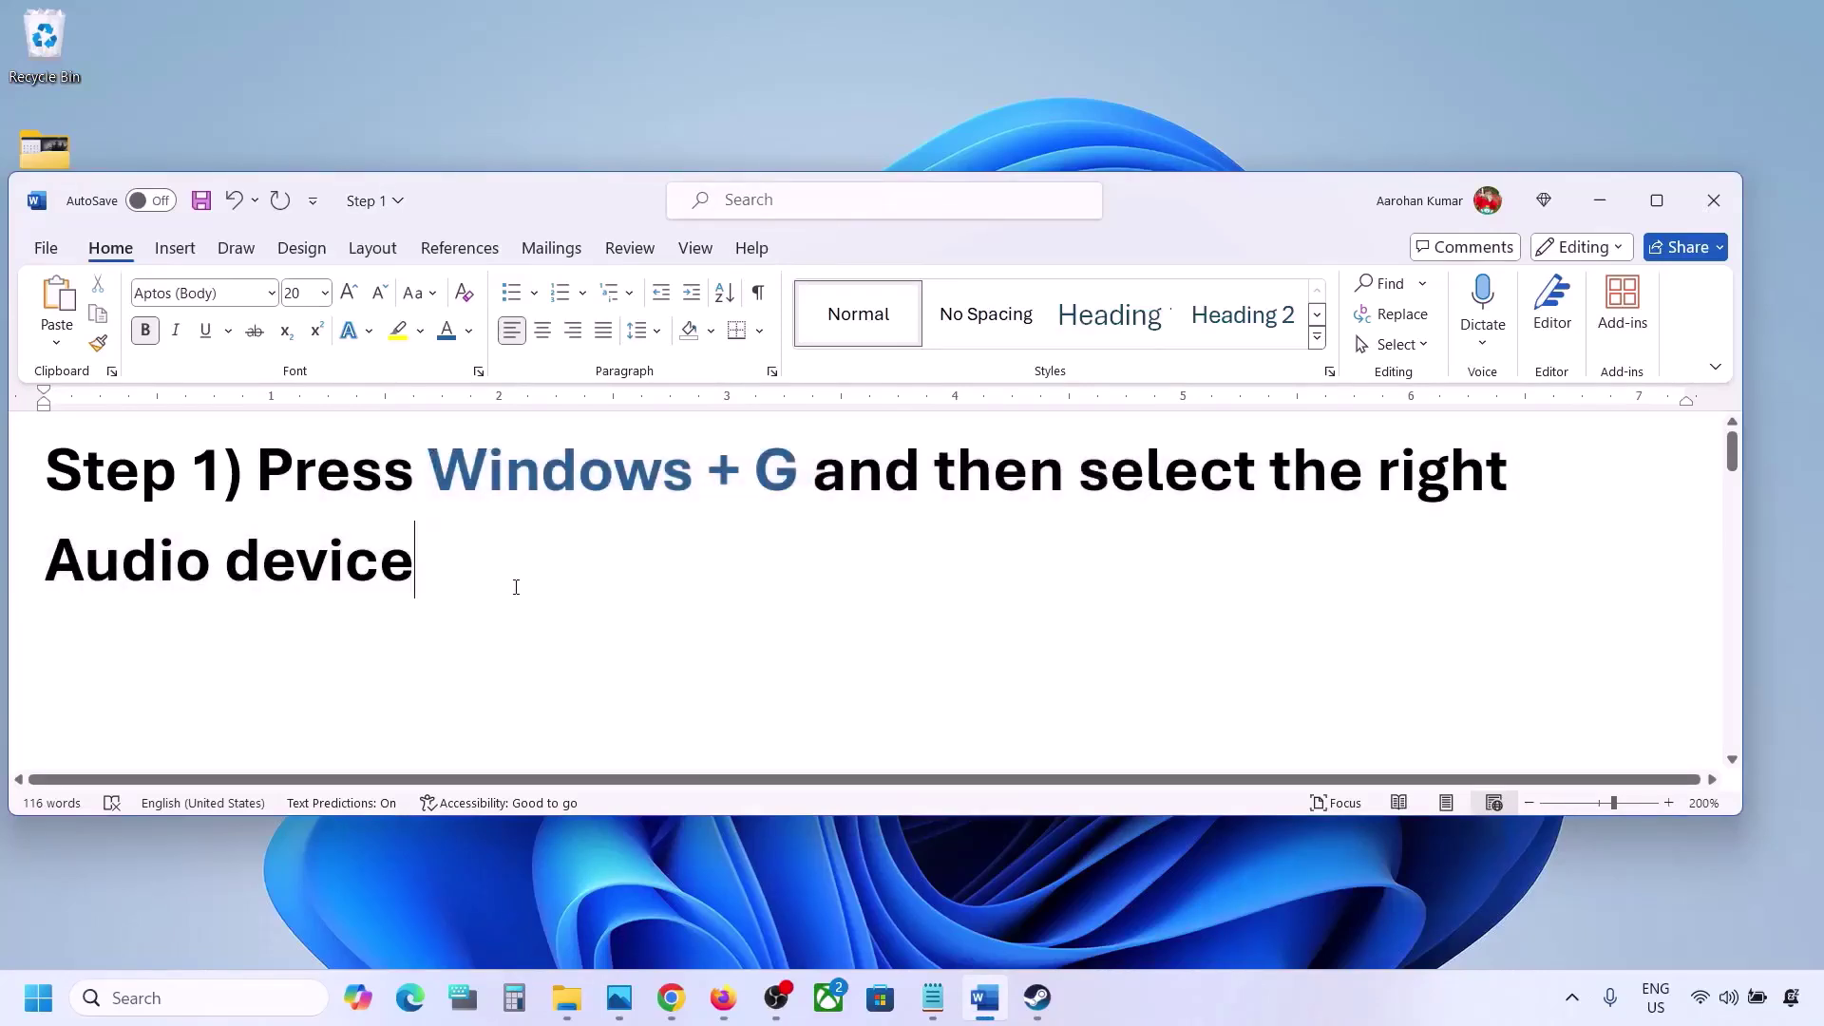
pyautogui.press('super+g')
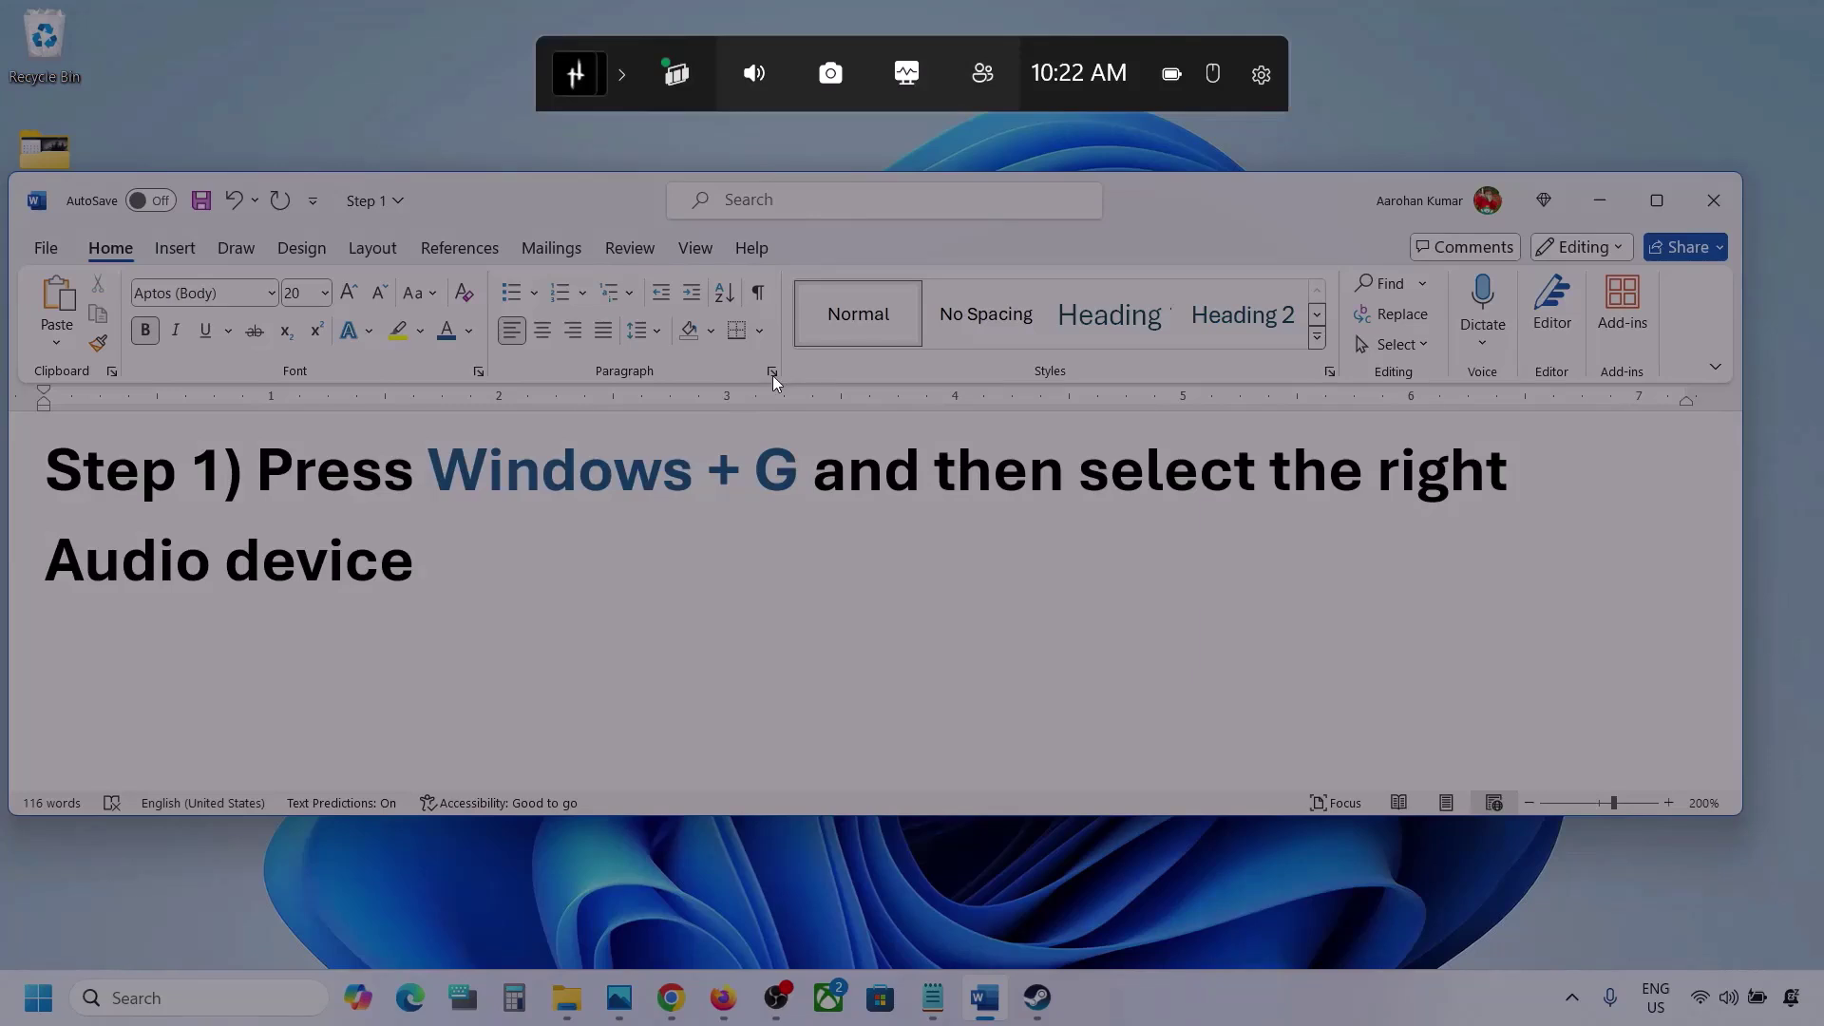
pyautogui.click(755, 76)
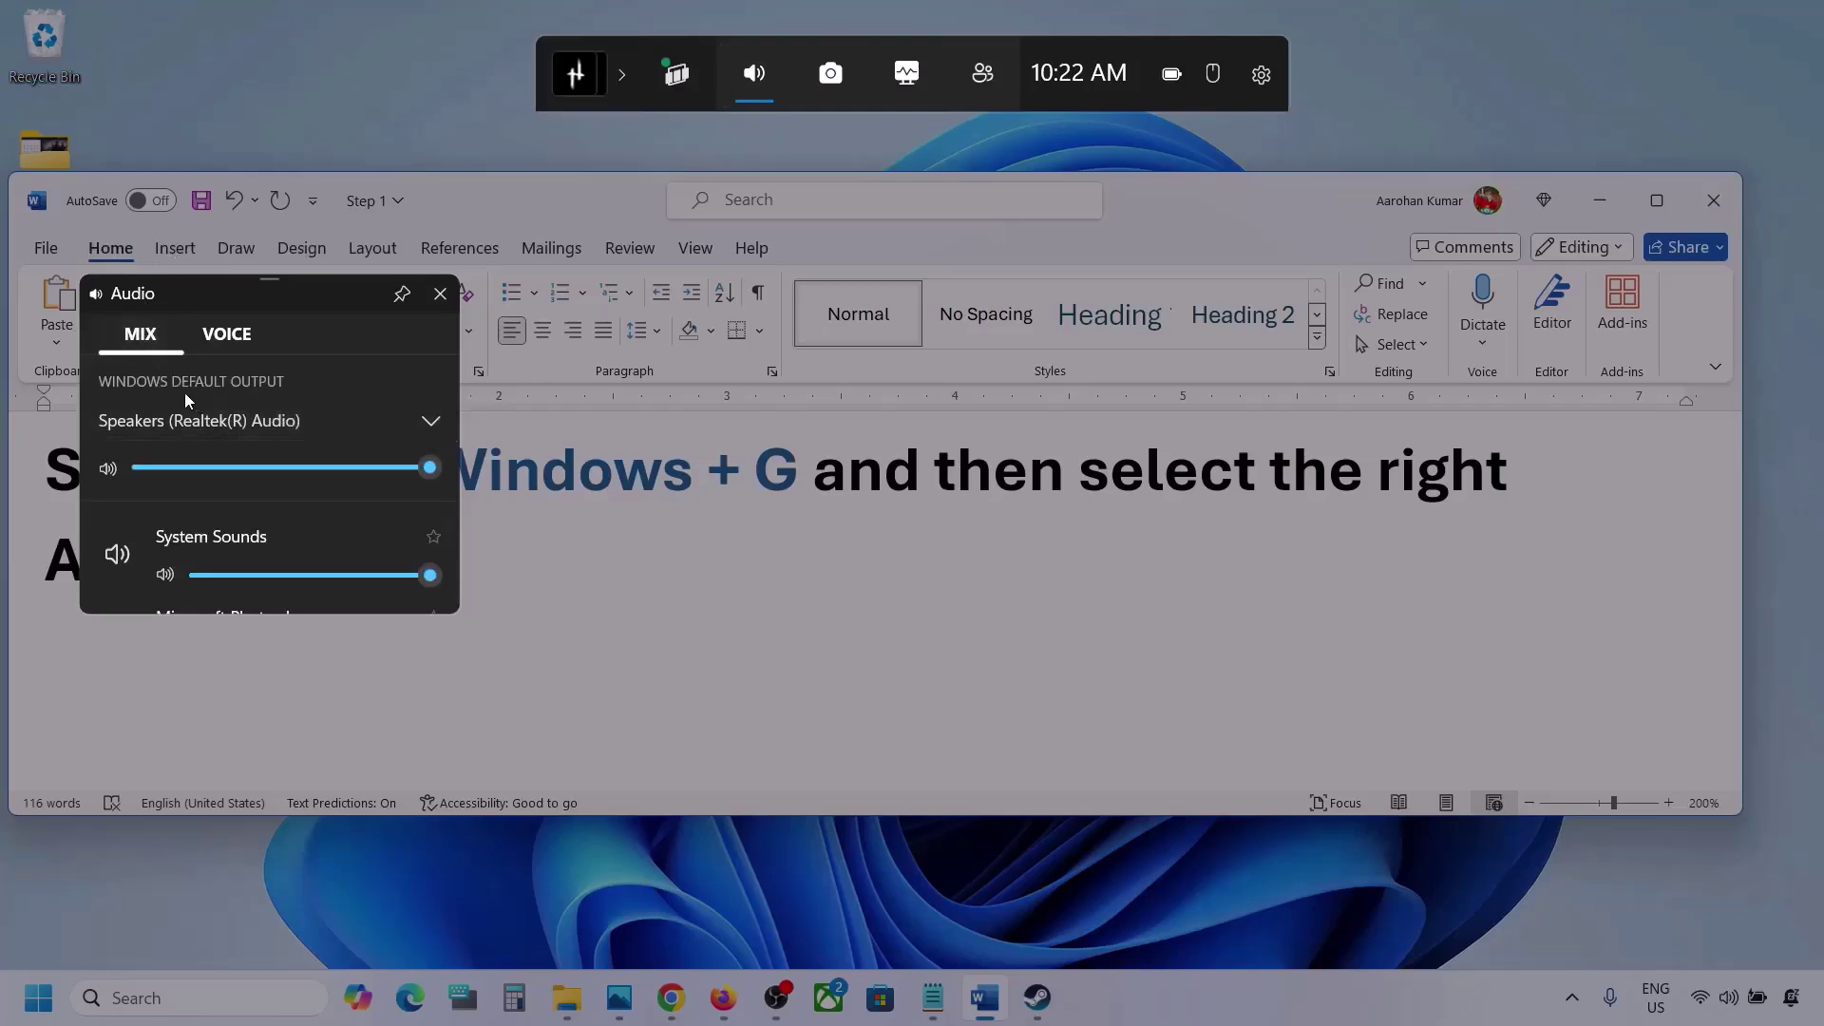
pyautogui.click(433, 423)
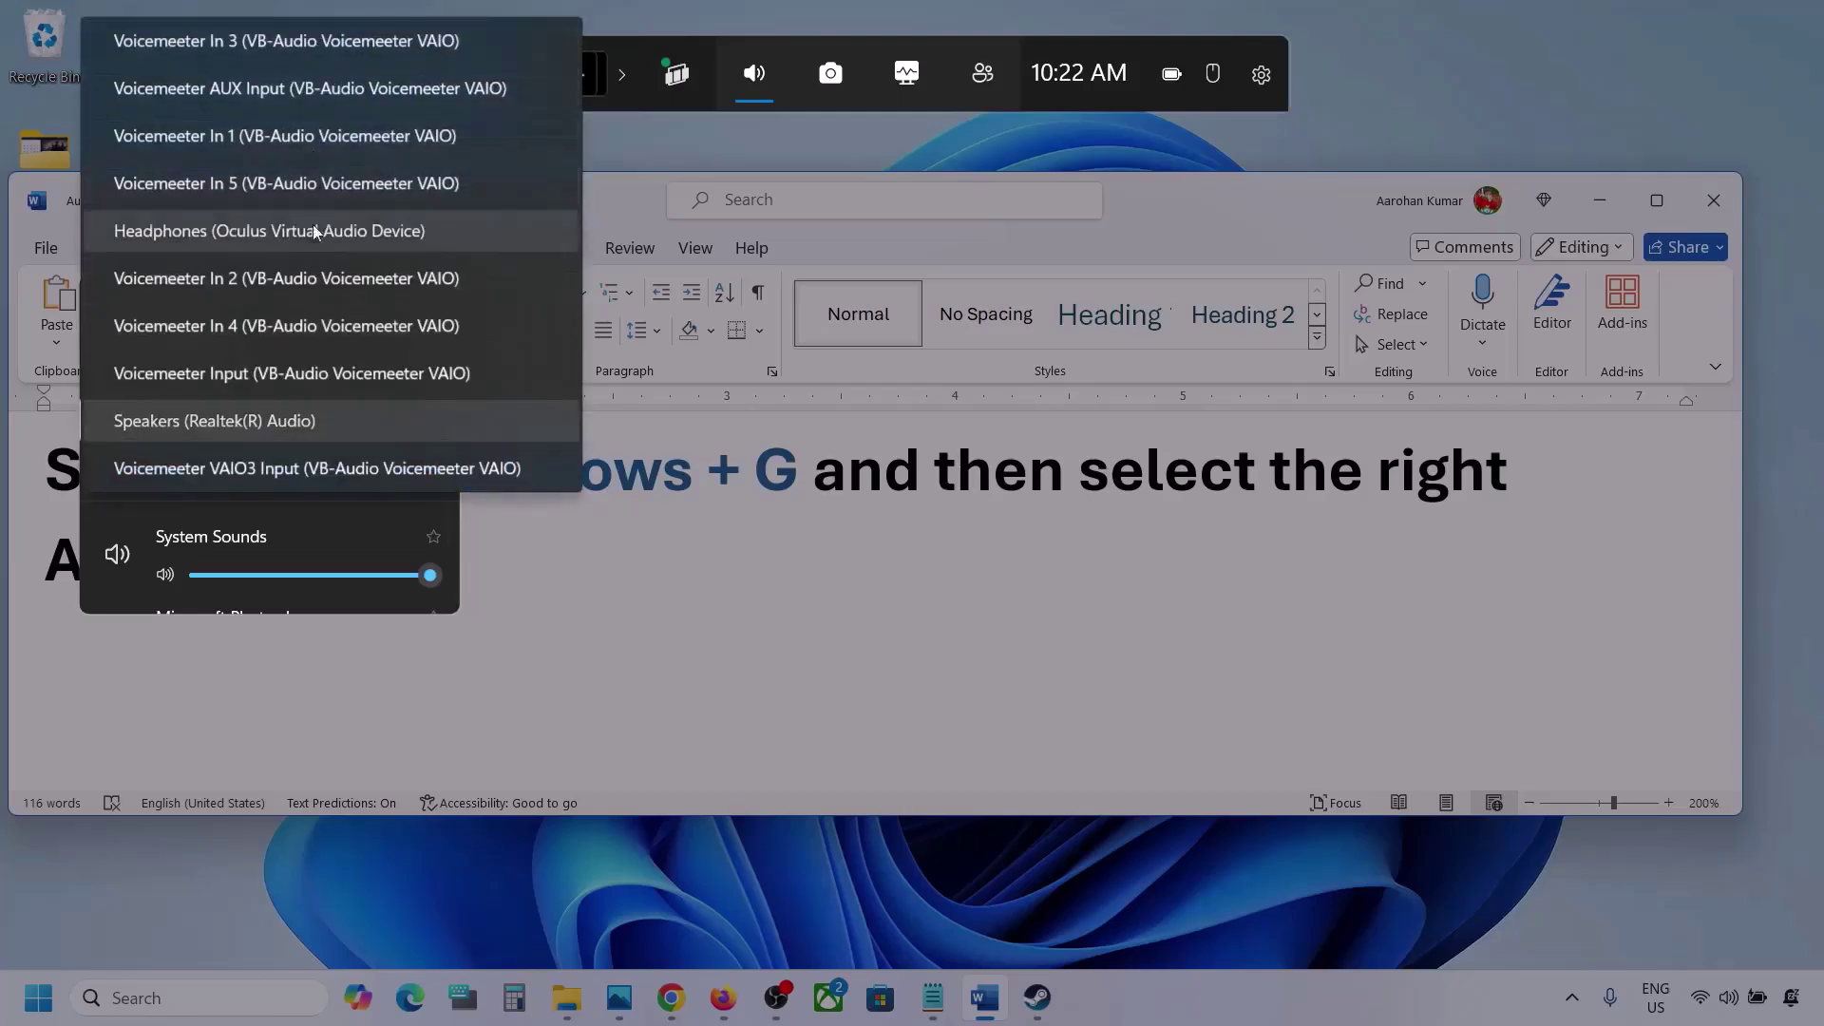
pyautogui.click(283, 424)
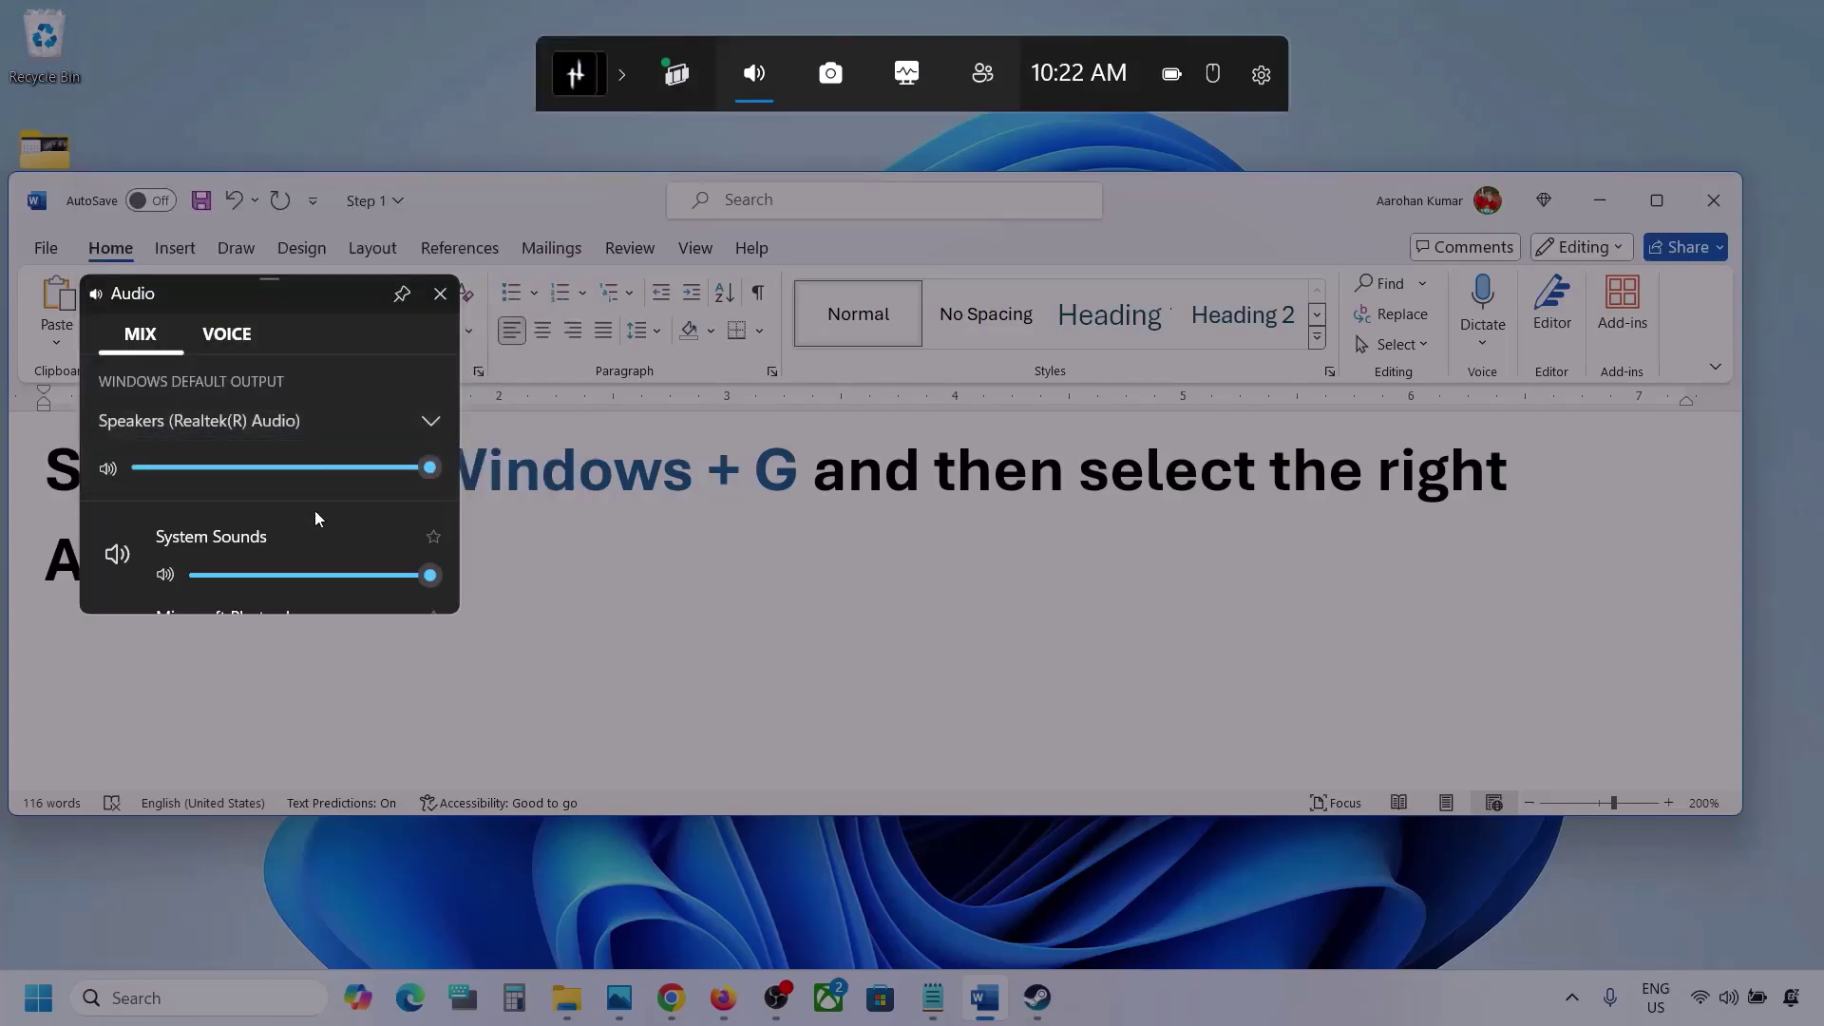
# Enlarge the audio widget and check the volume sliders of the listed applications.
pyautogui.scroll(-1, 315, 534)
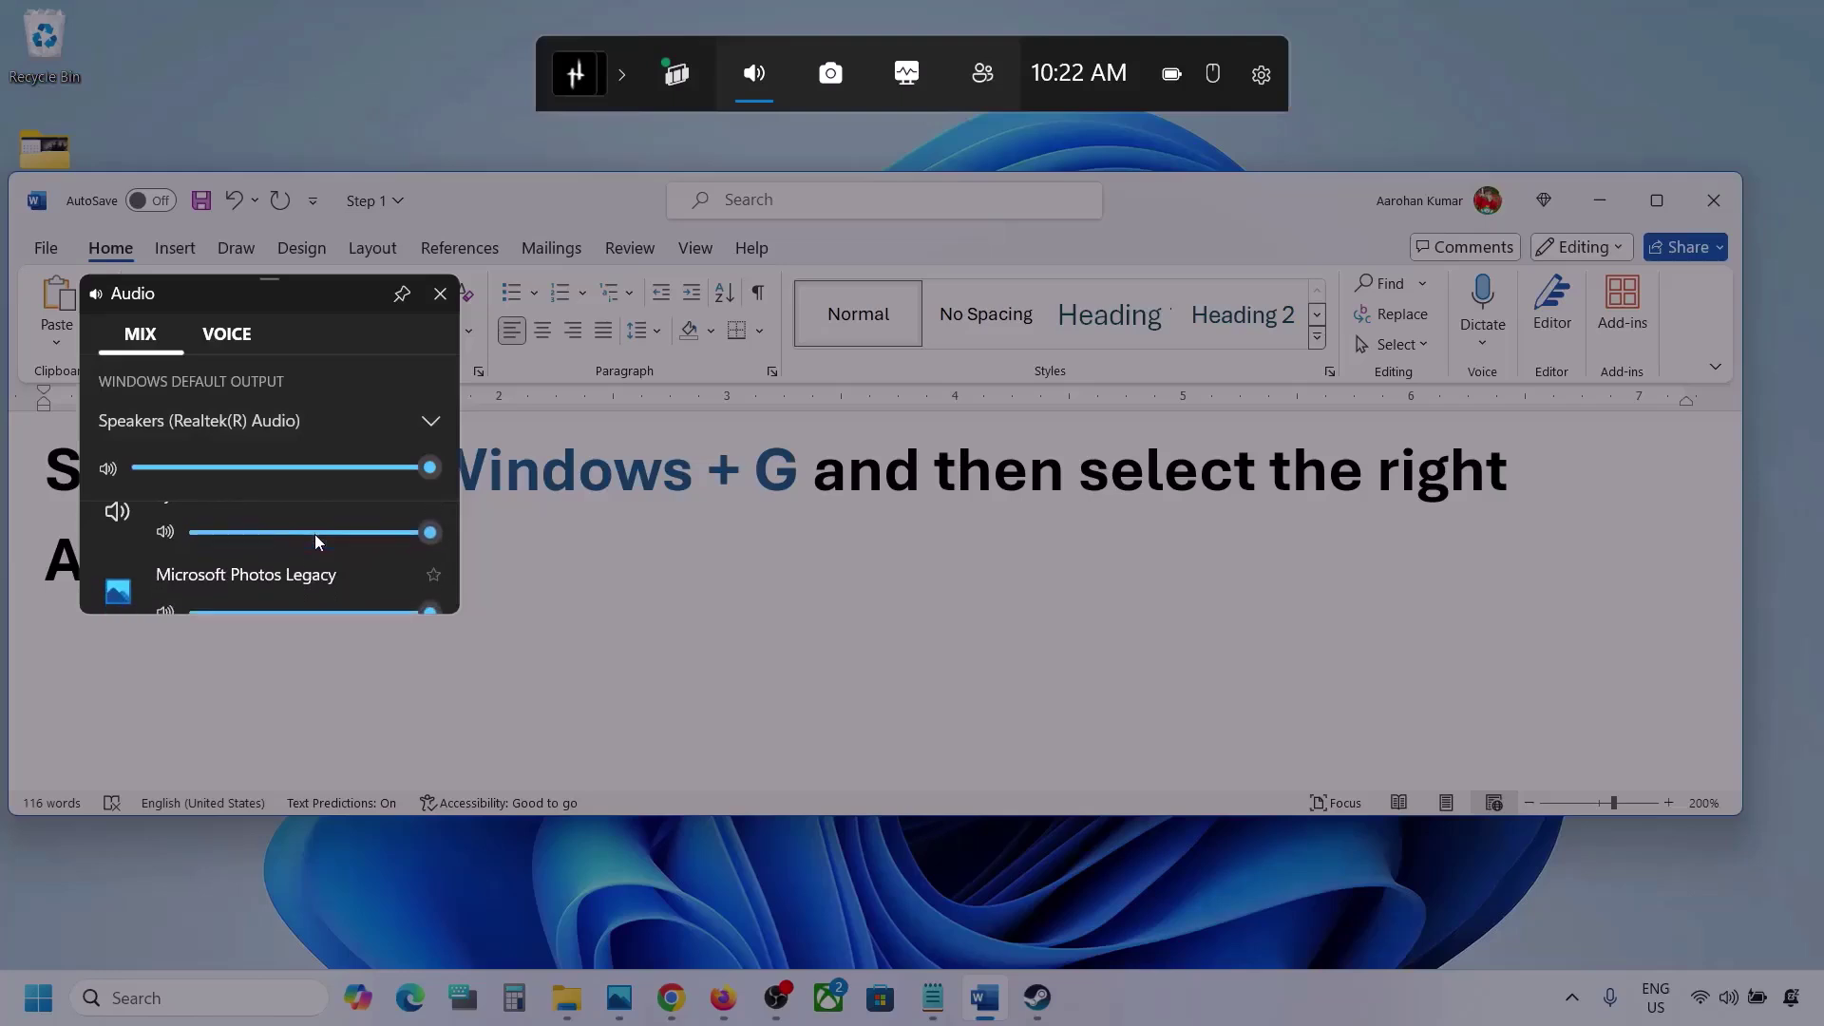
pyautogui.moveTo(297, 619); pyautogui.dragTo(305, 840)
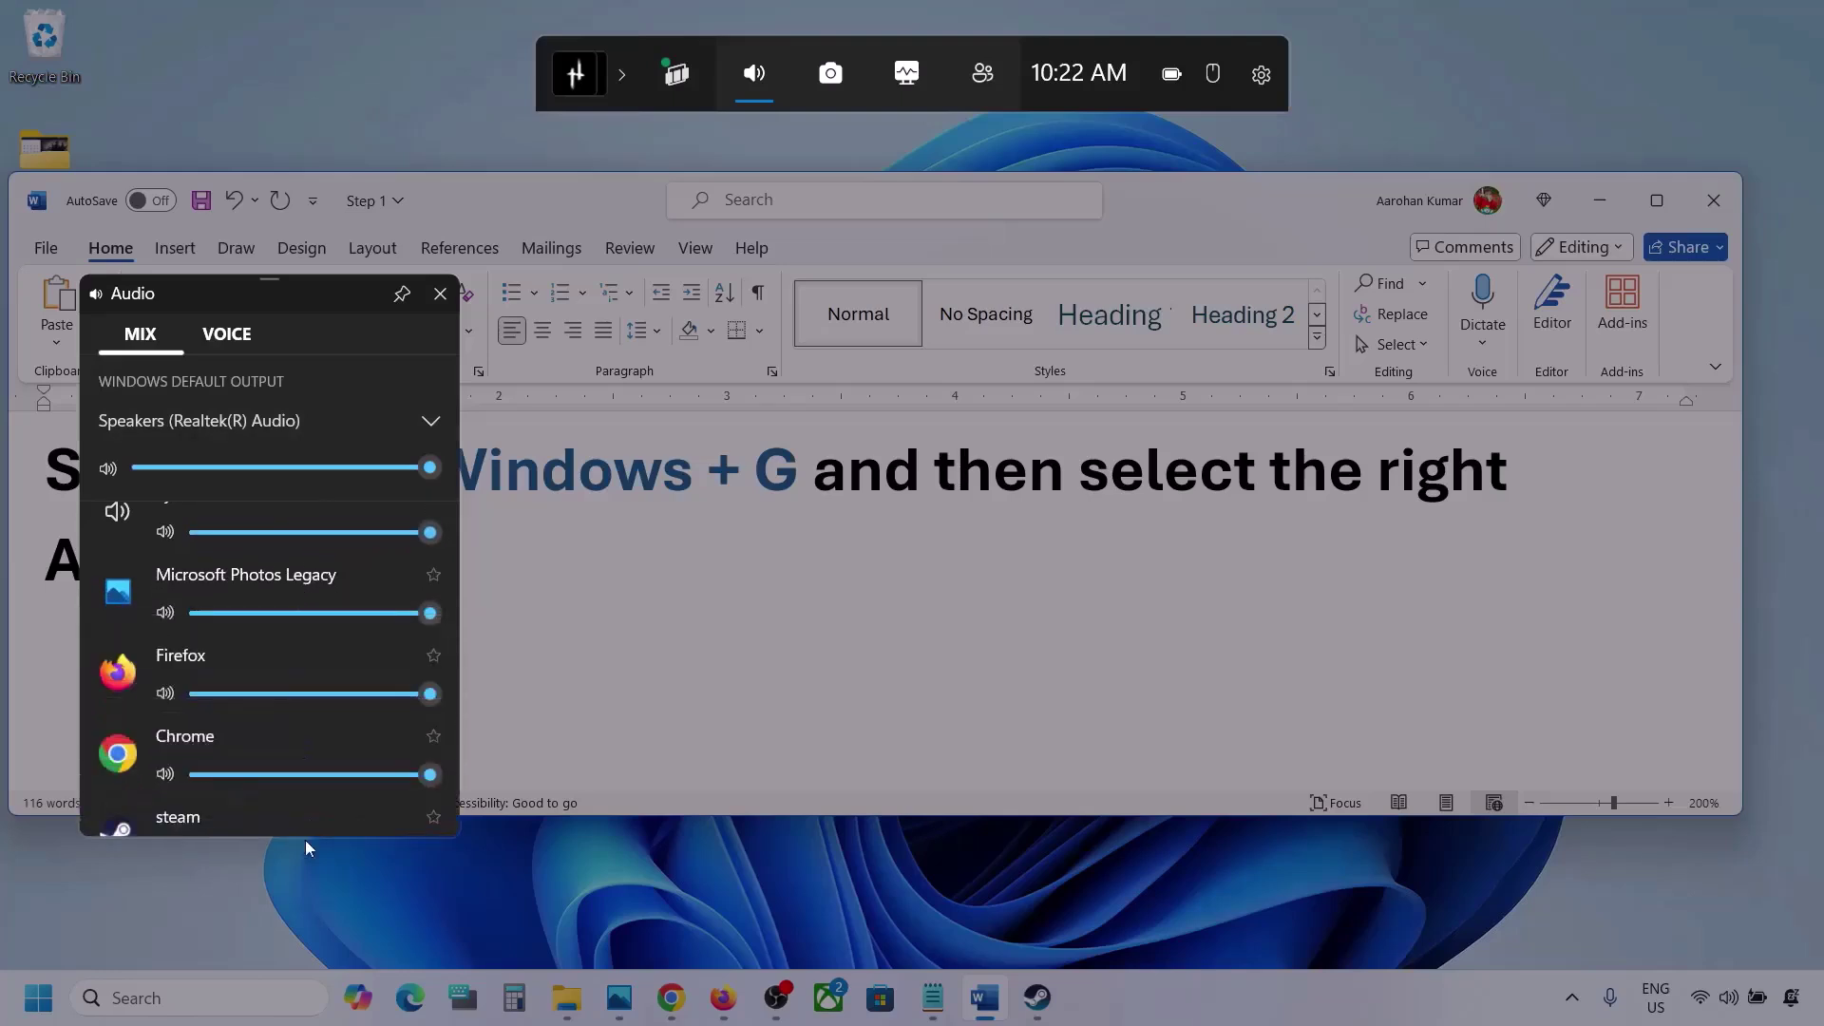
pyautogui.scroll(1, 276, 658)
pyautogui.scroll(-1, 244, 599)
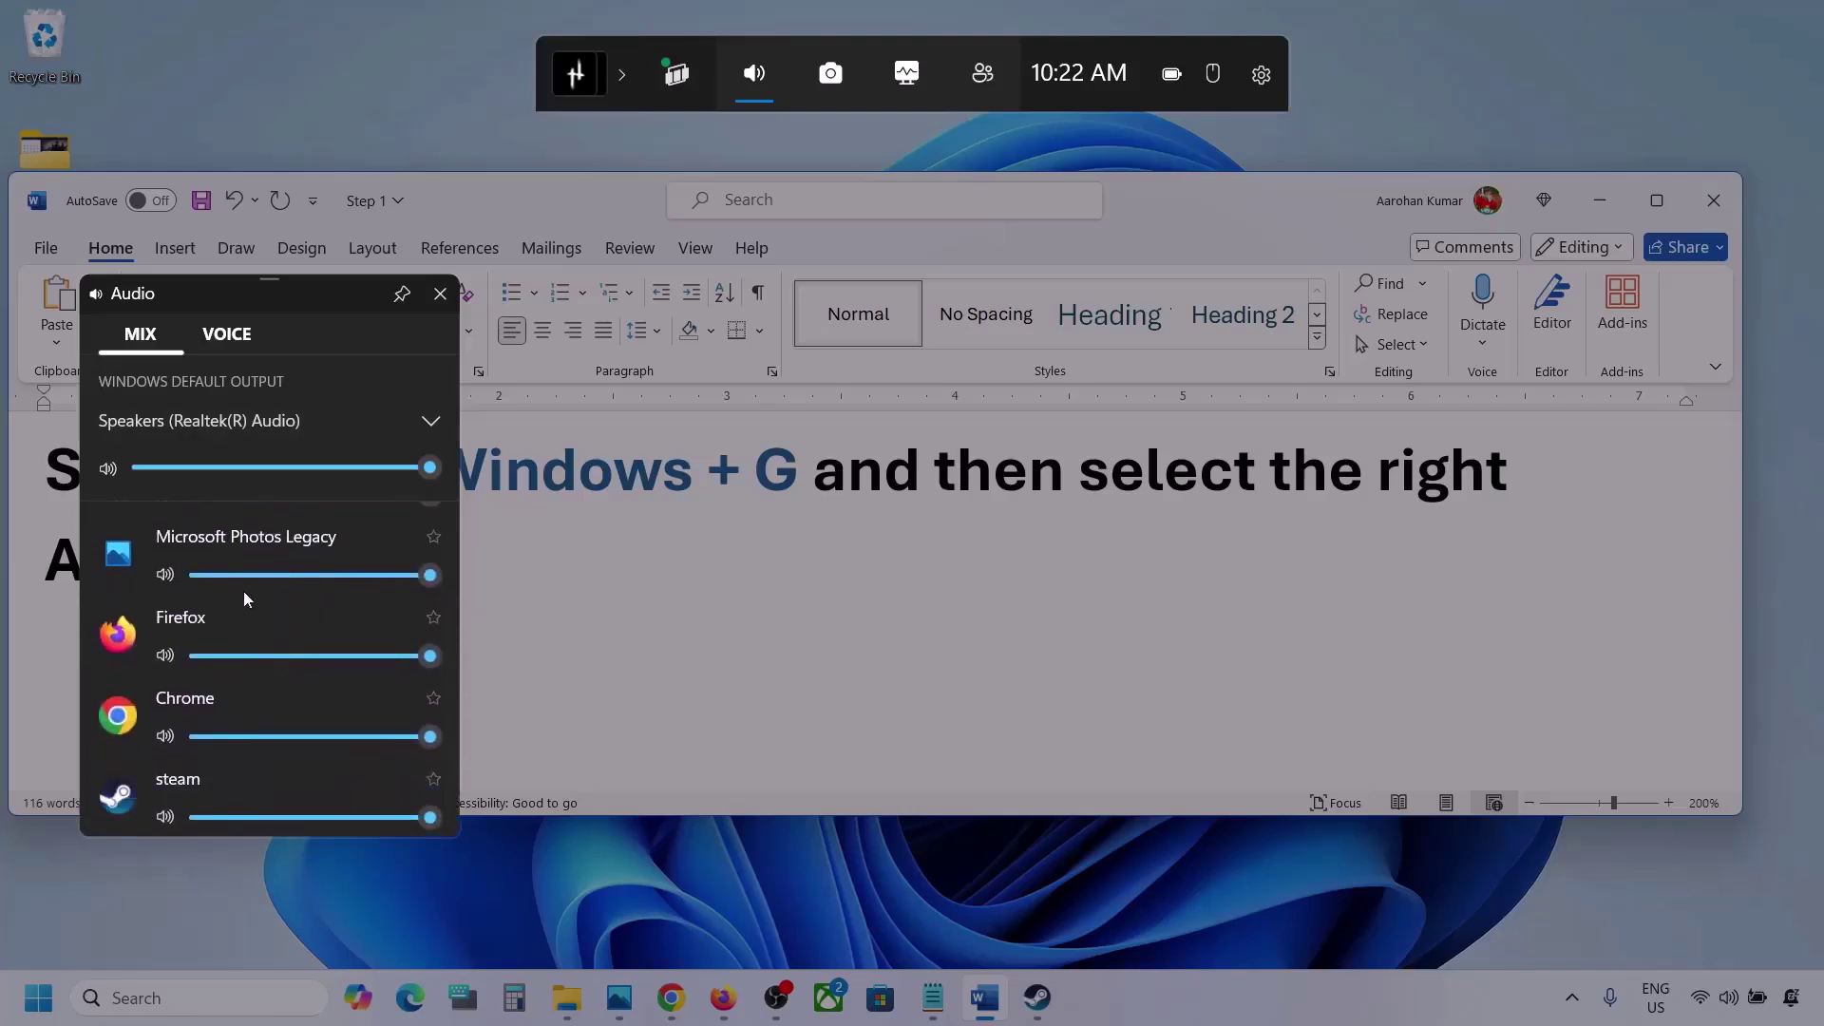
pyautogui.scroll(1, 225, 694)
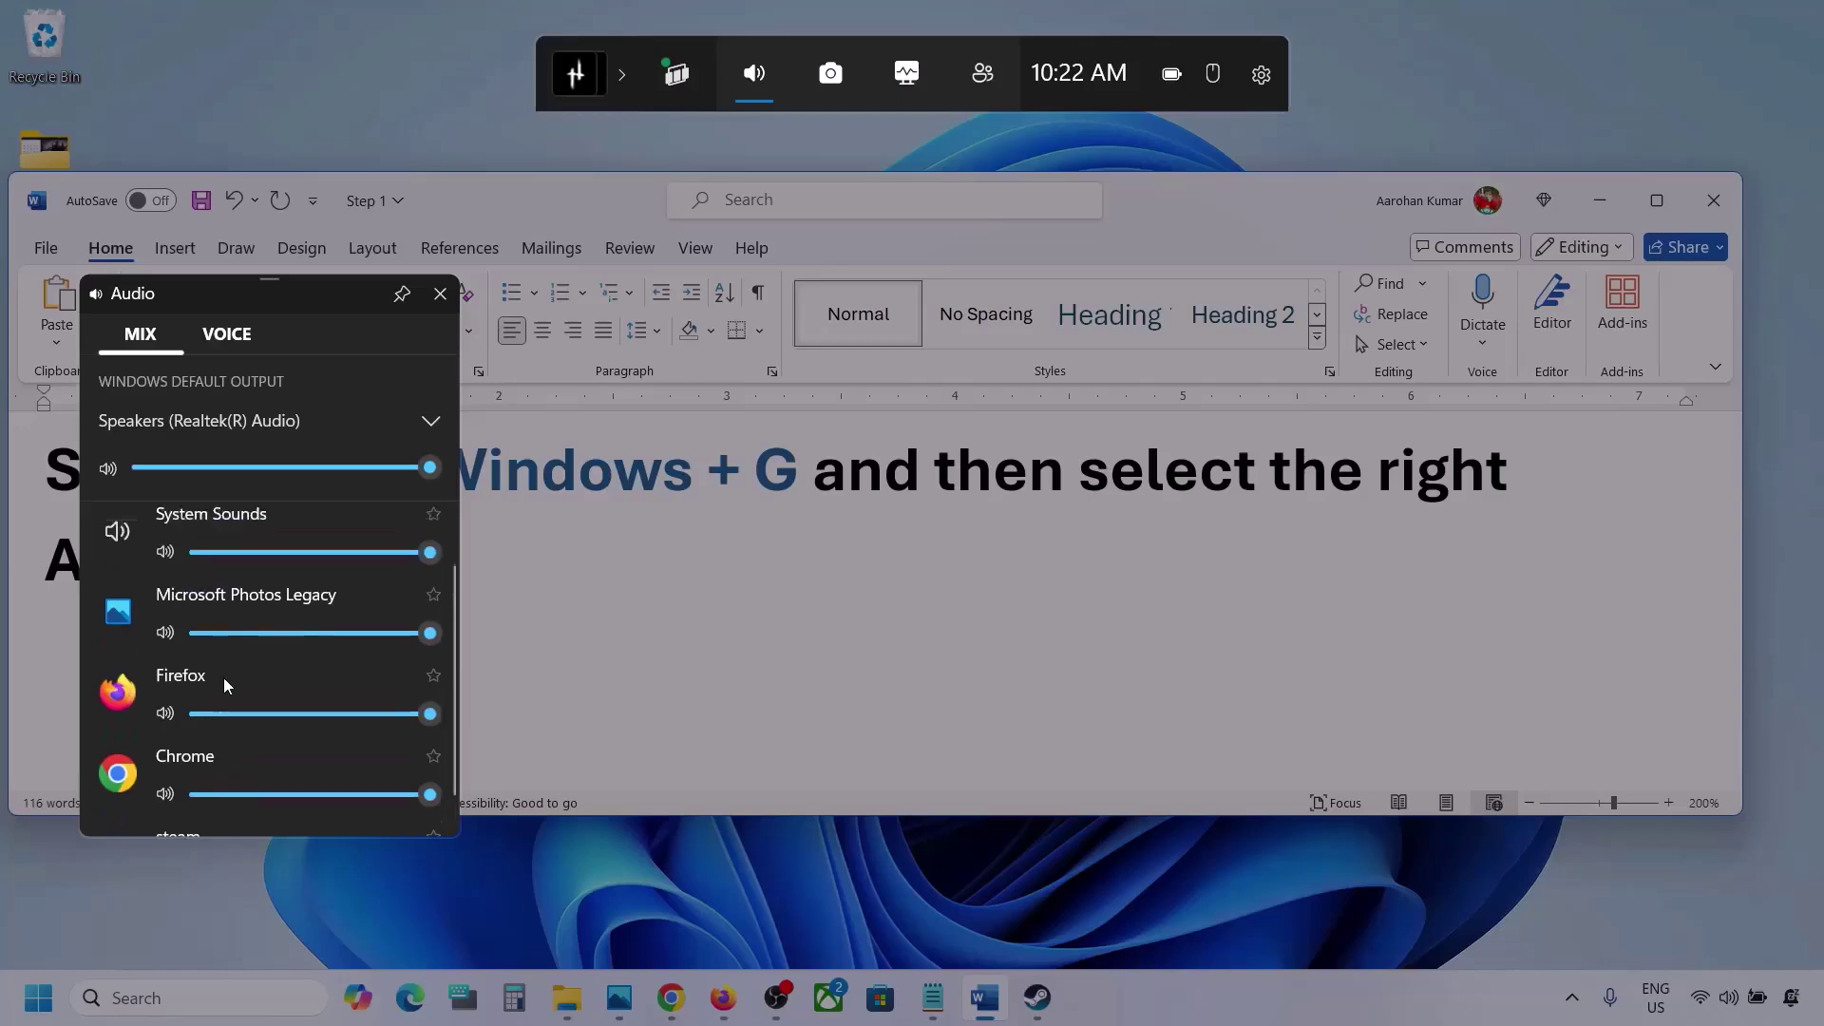
pyautogui.moveTo(432, 653)
pyautogui.mouseDown()
pyautogui.moveTo(288, 663)
pyautogui.moveTo(407, 654)
pyautogui.mouseUp()
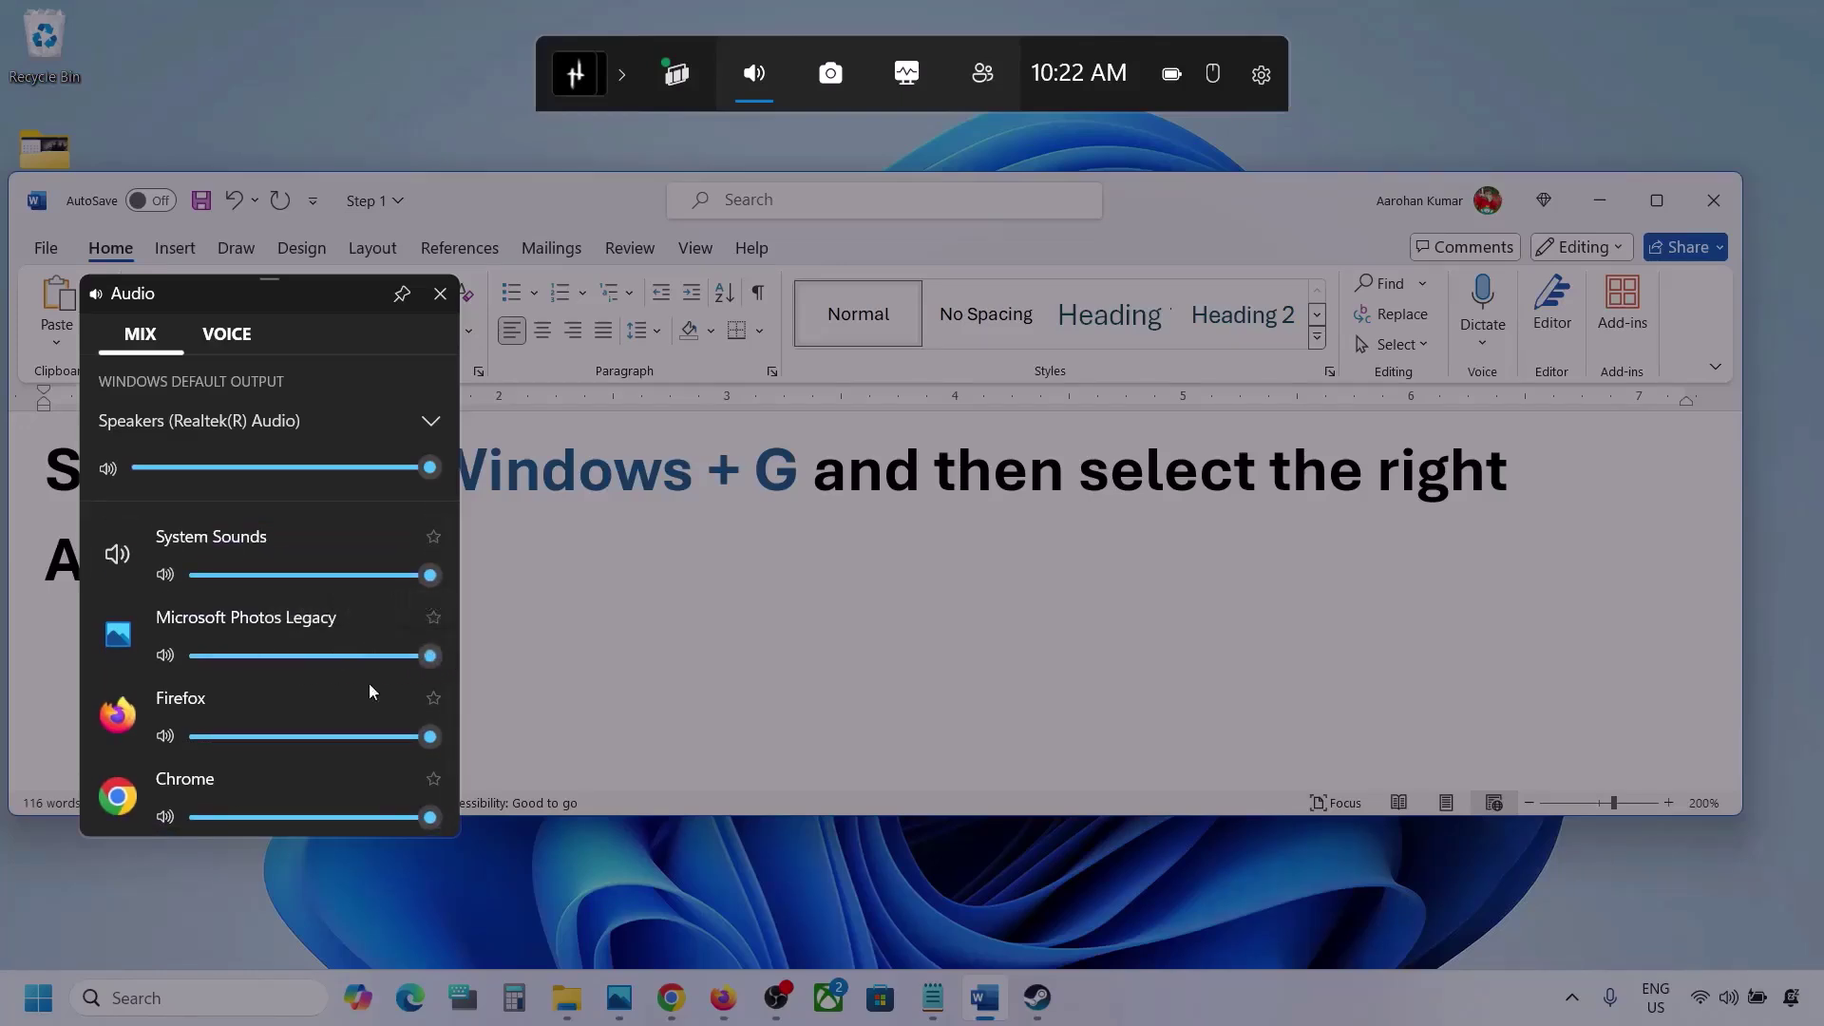
pyautogui.scroll(-1, 337, 686)
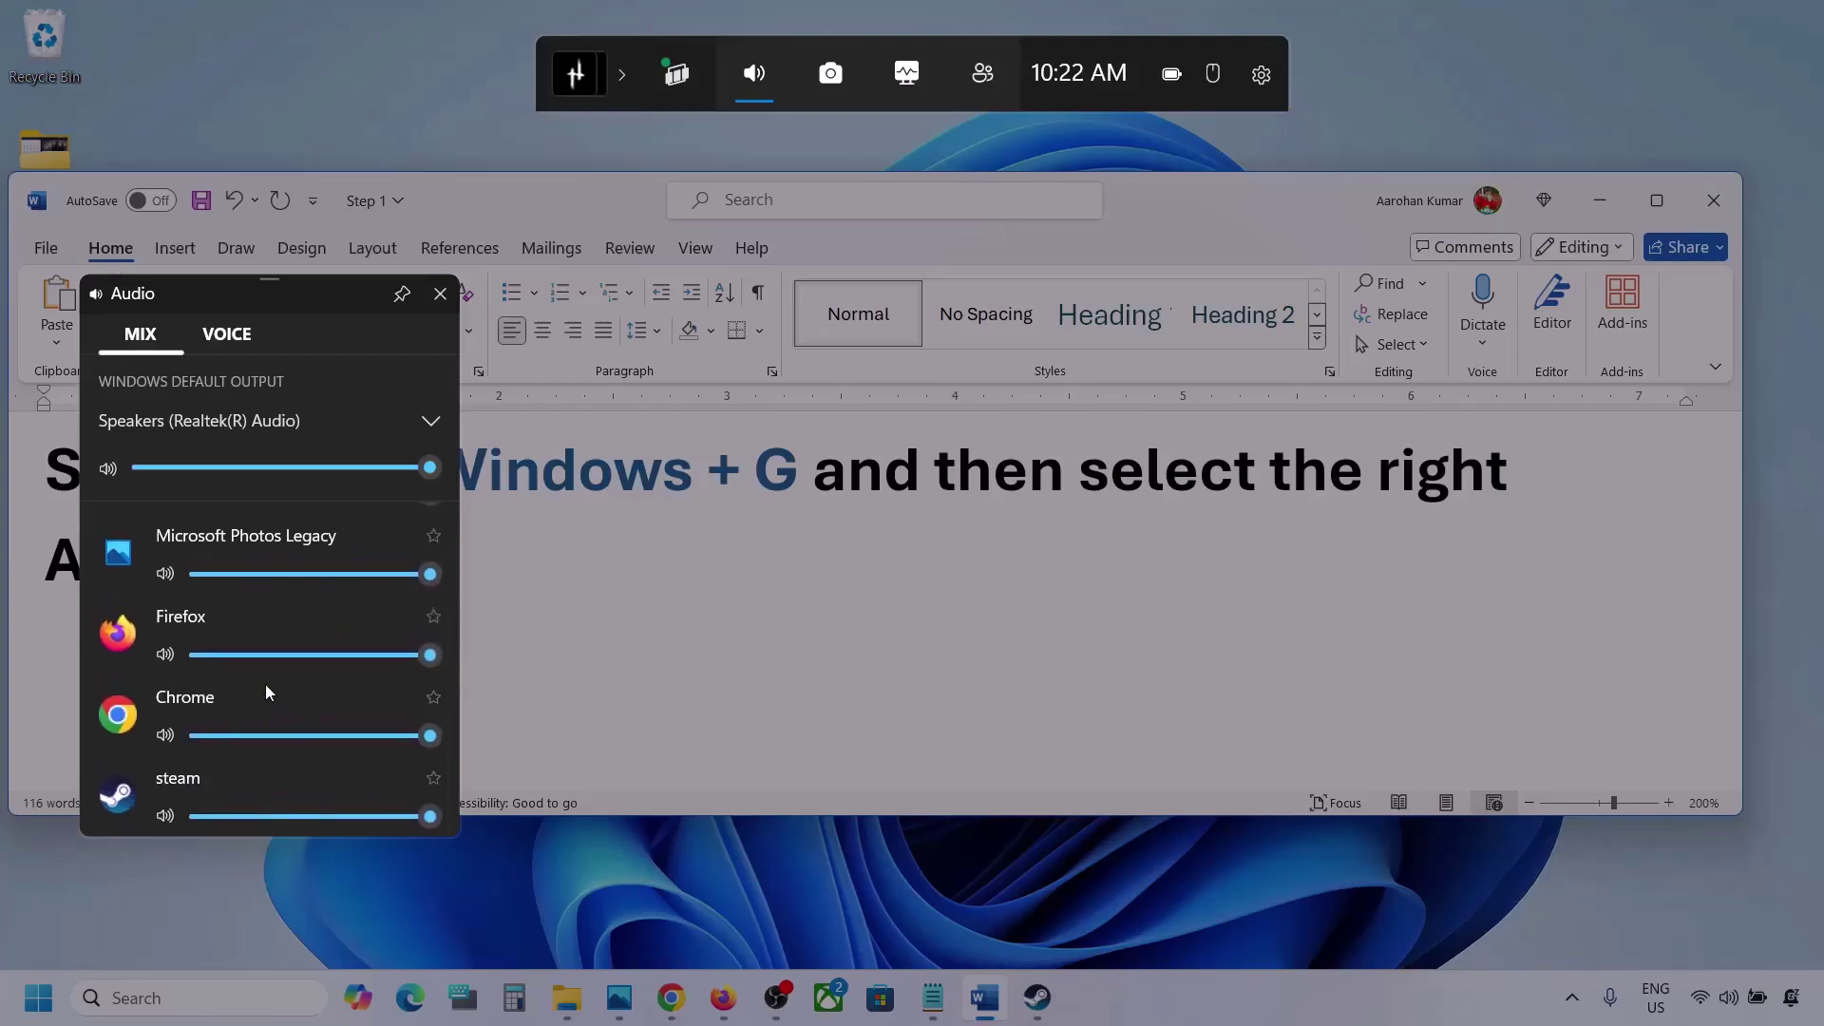
# In the audio widget's voice settings, choose Microphone Array (Intel® Smart Sound Technology for Digital Microphones) as the Windows default input.
pyautogui.scroll(1, 235, 745)
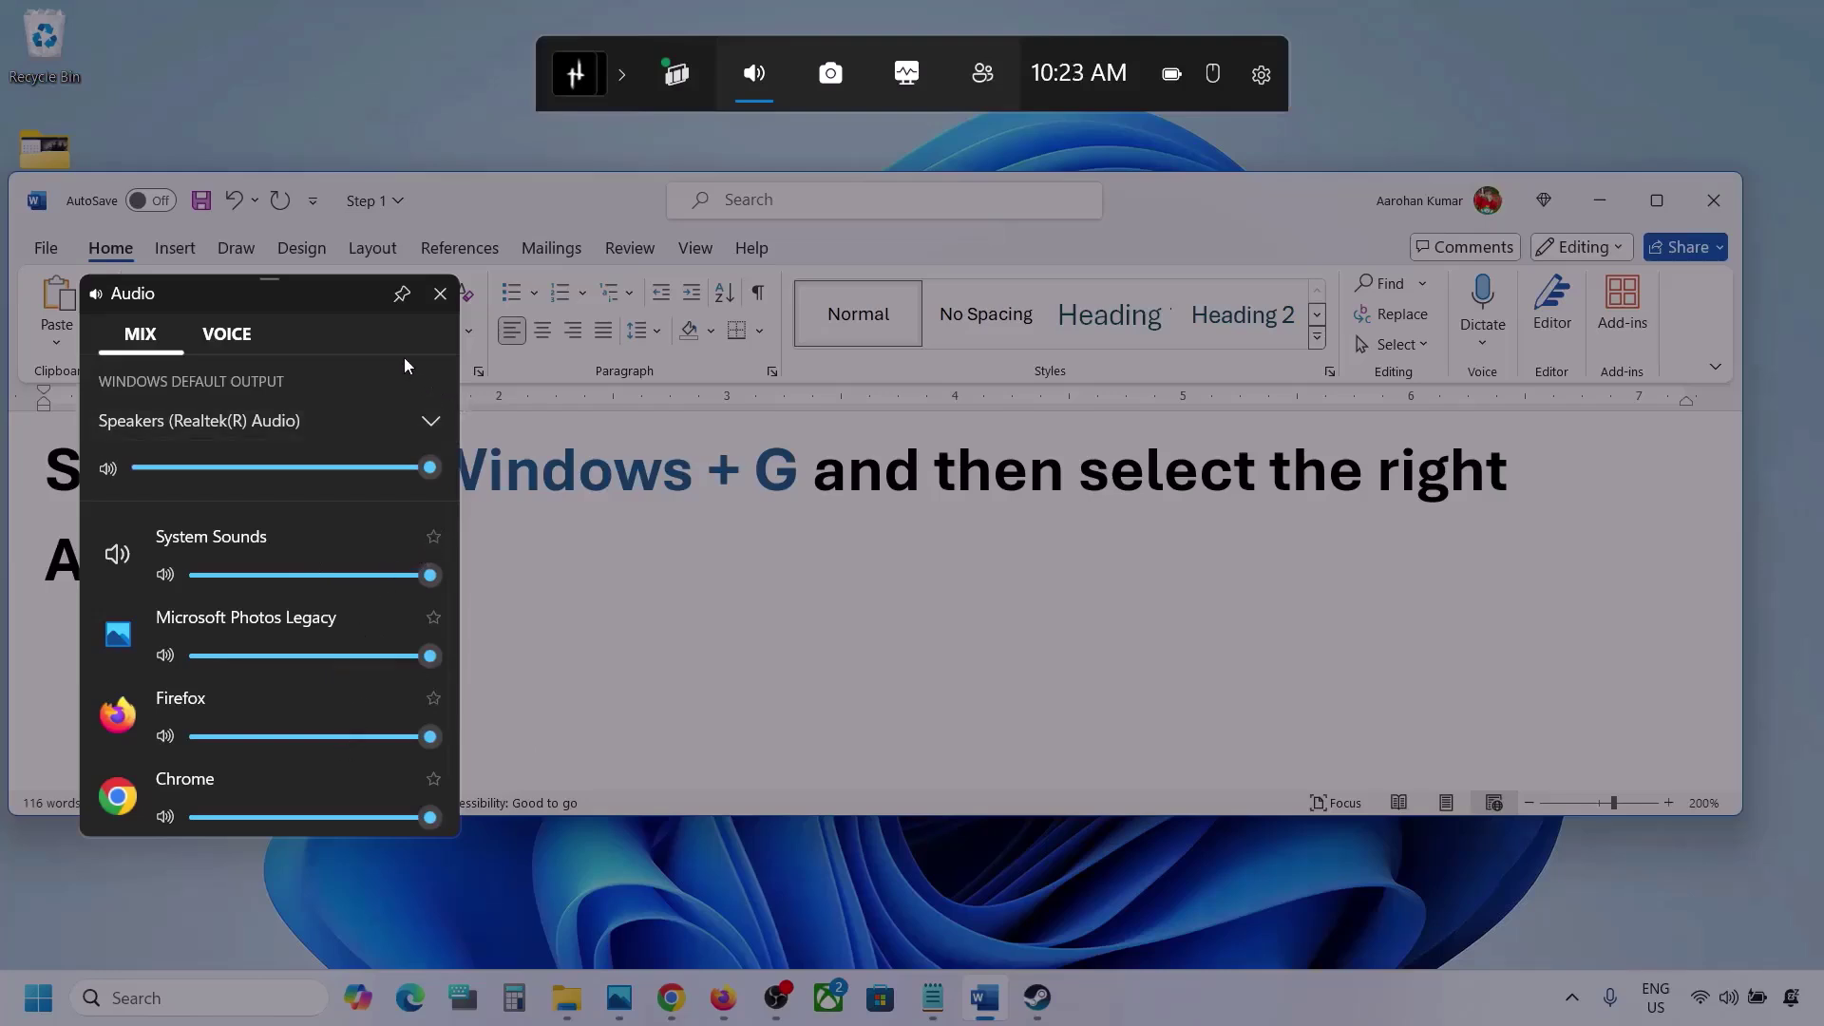
pyautogui.click(224, 334)
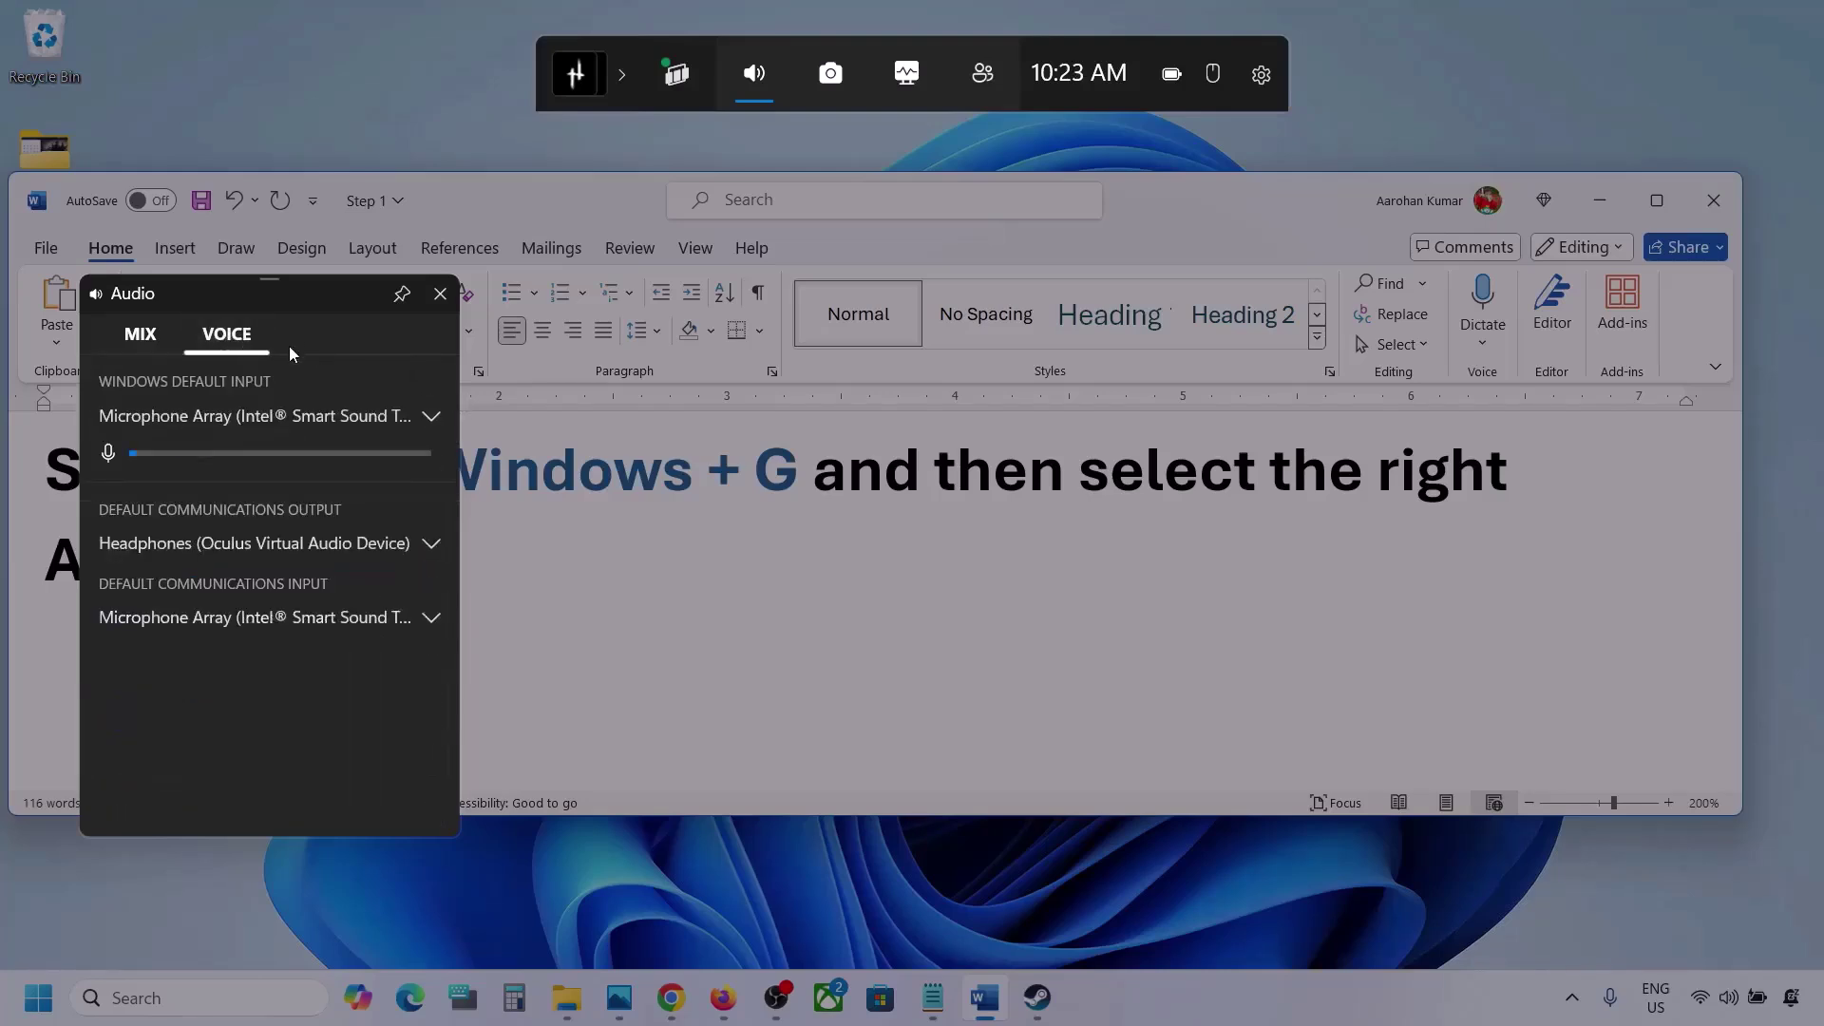
pyautogui.click(440, 418)
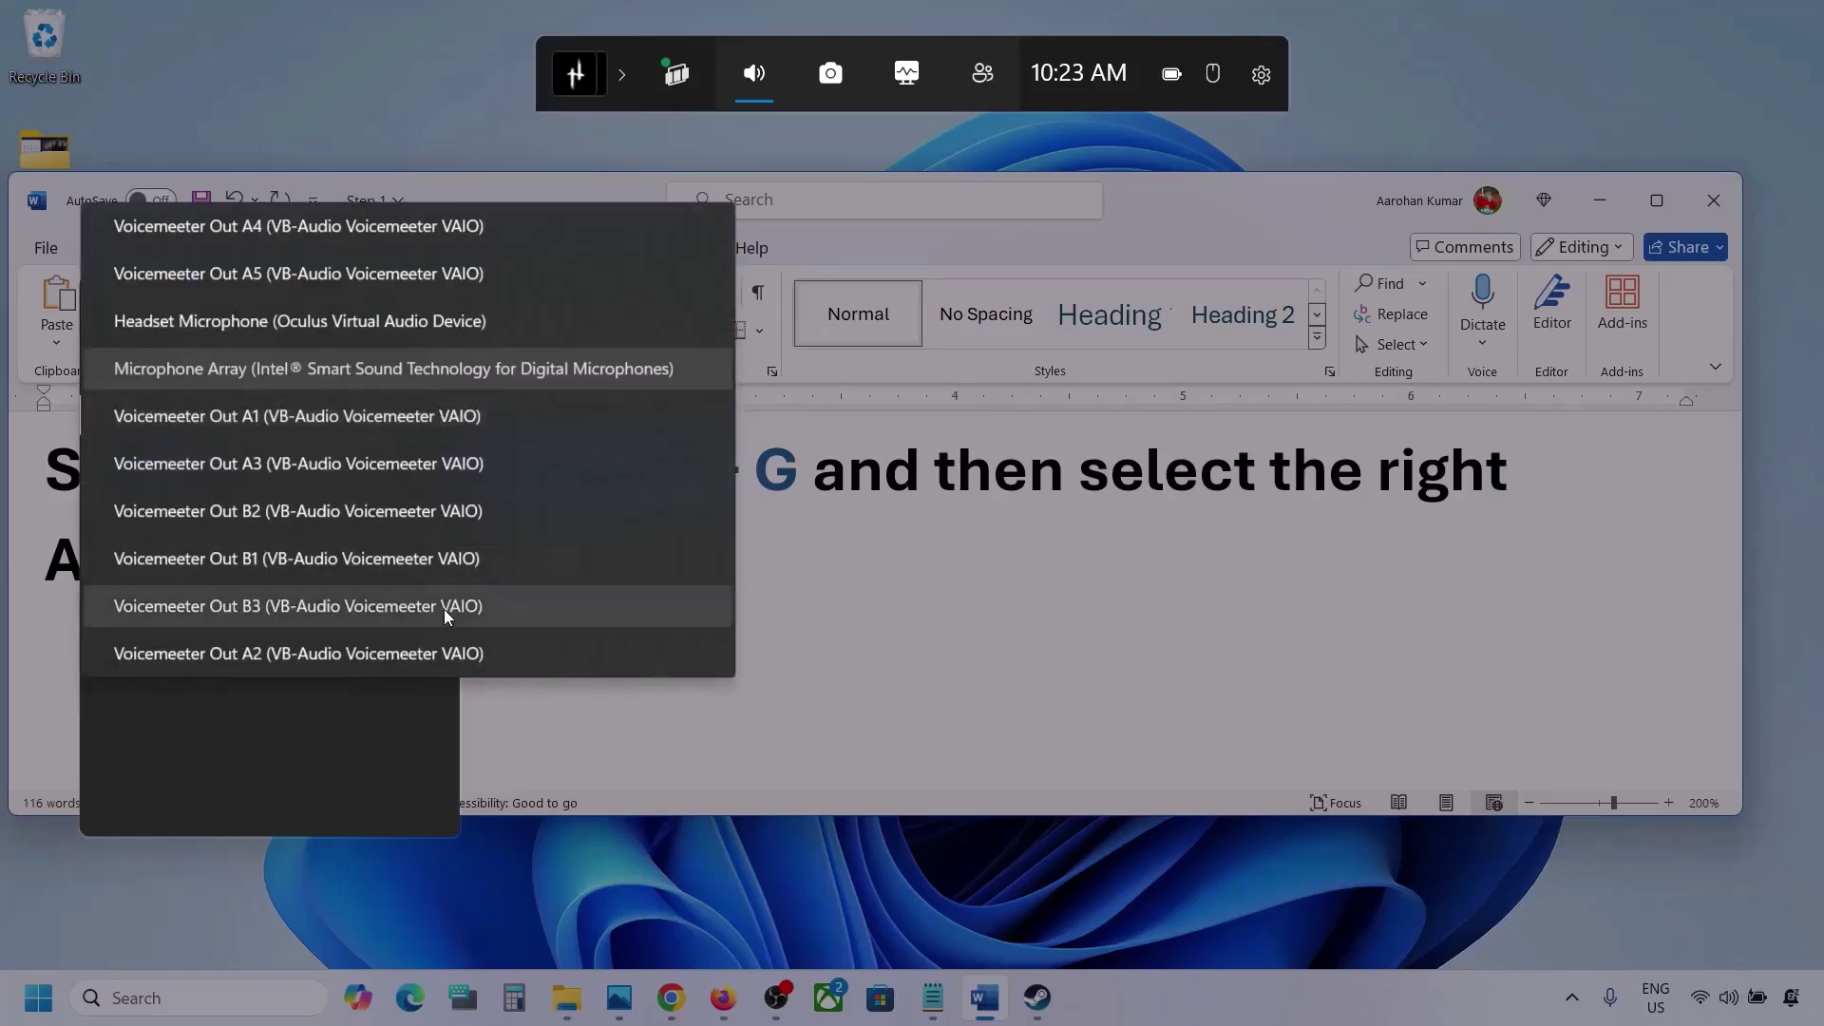
pyautogui.click(430, 372)
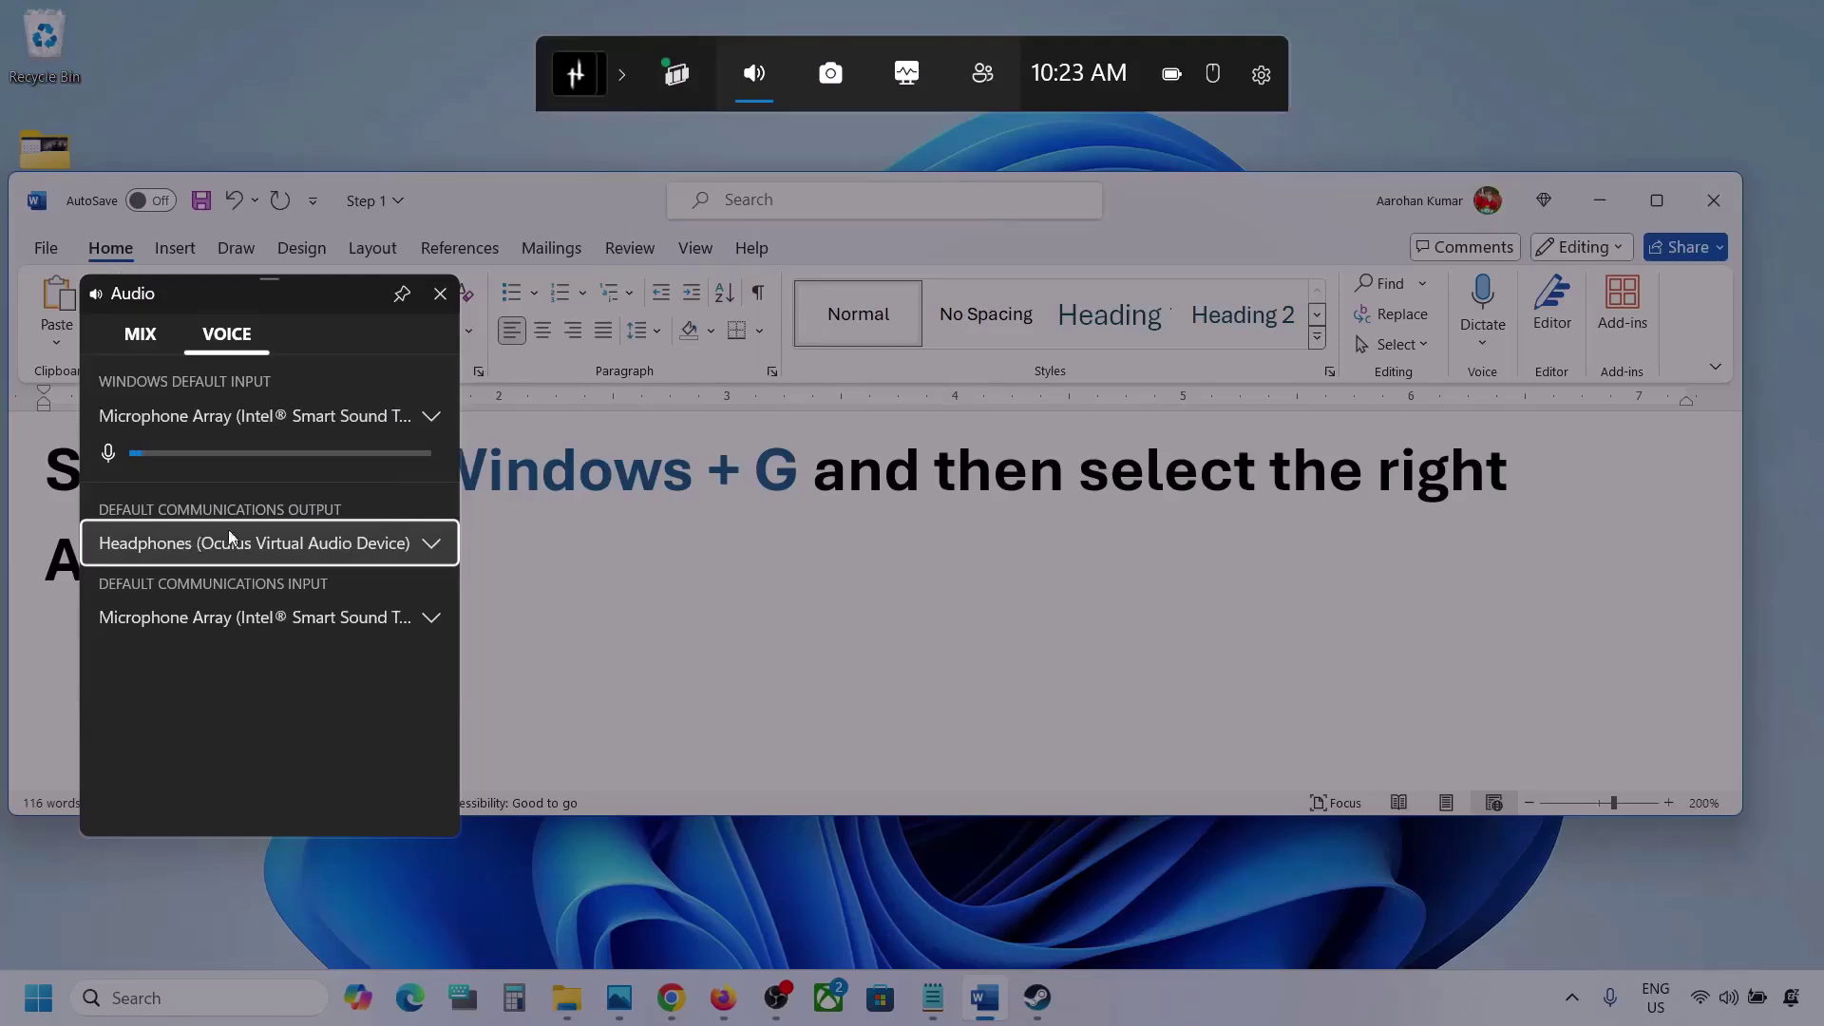
# Set the default communications output to Speakers (Realtek(R) Audio) and the communications input to Microphone Array, then close the Game Bar.
pyautogui.click(431, 544)
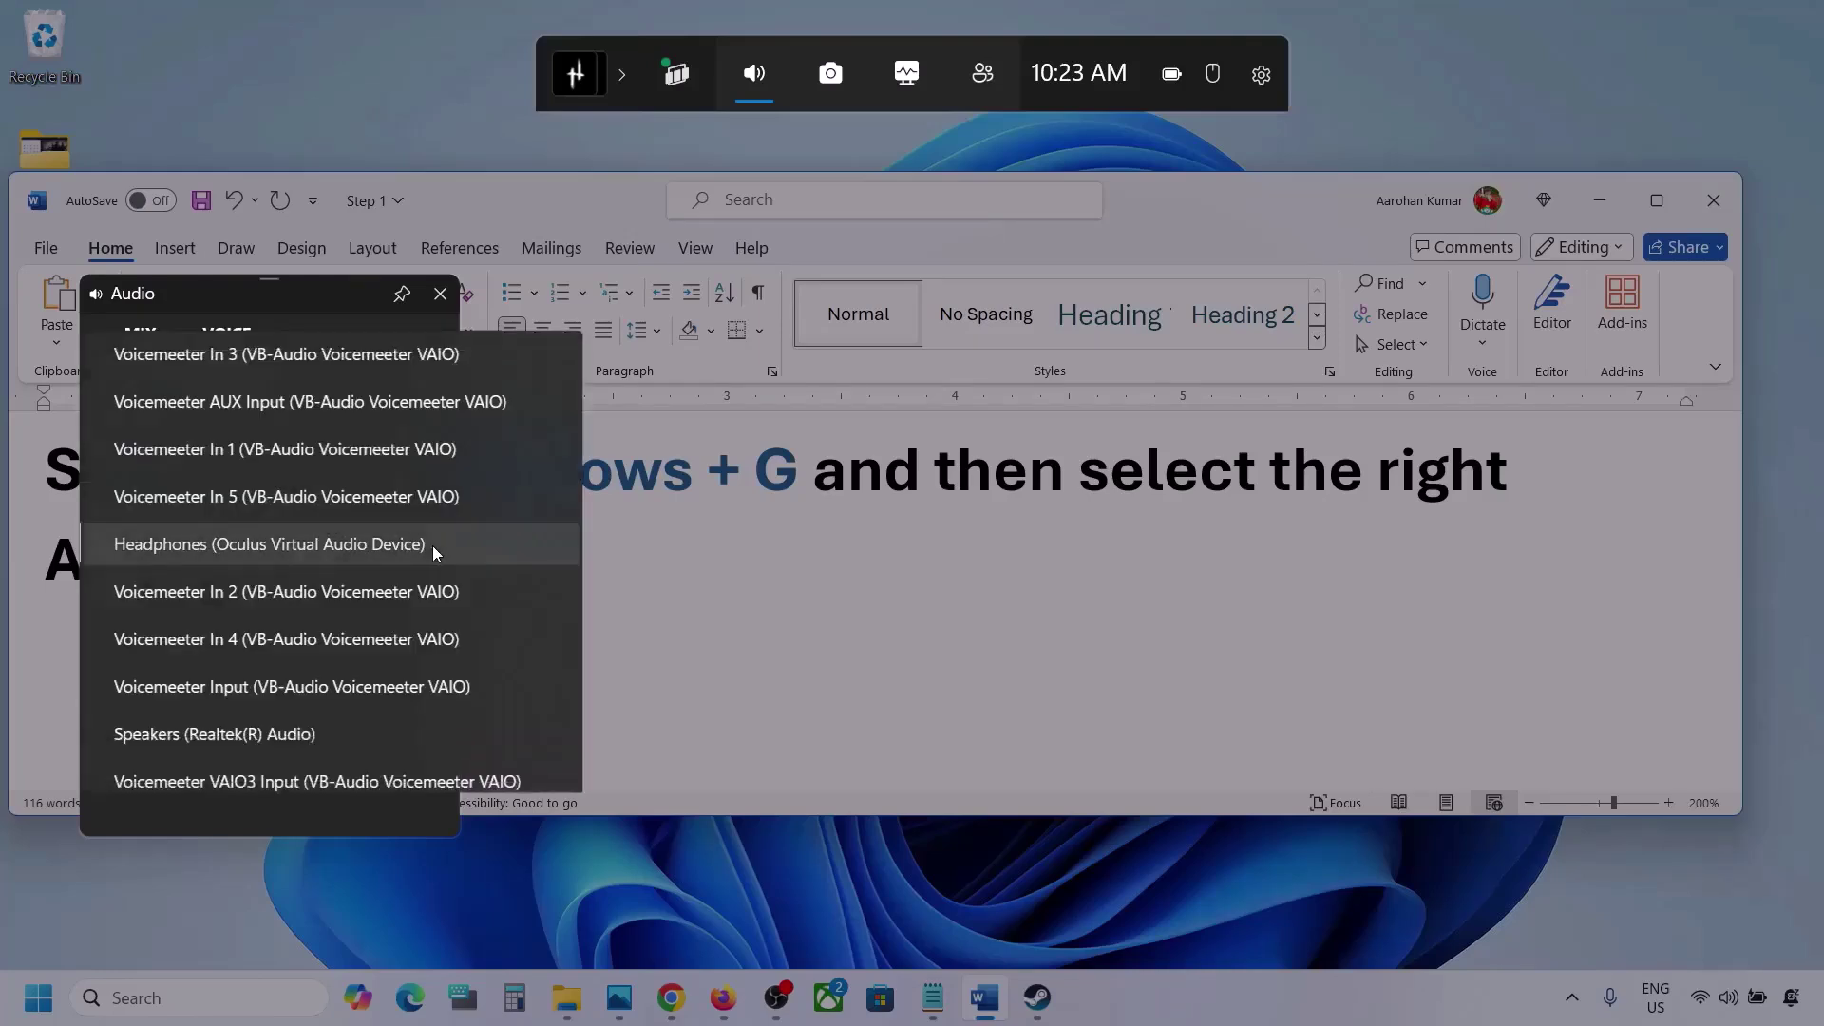
pyautogui.click(288, 733)
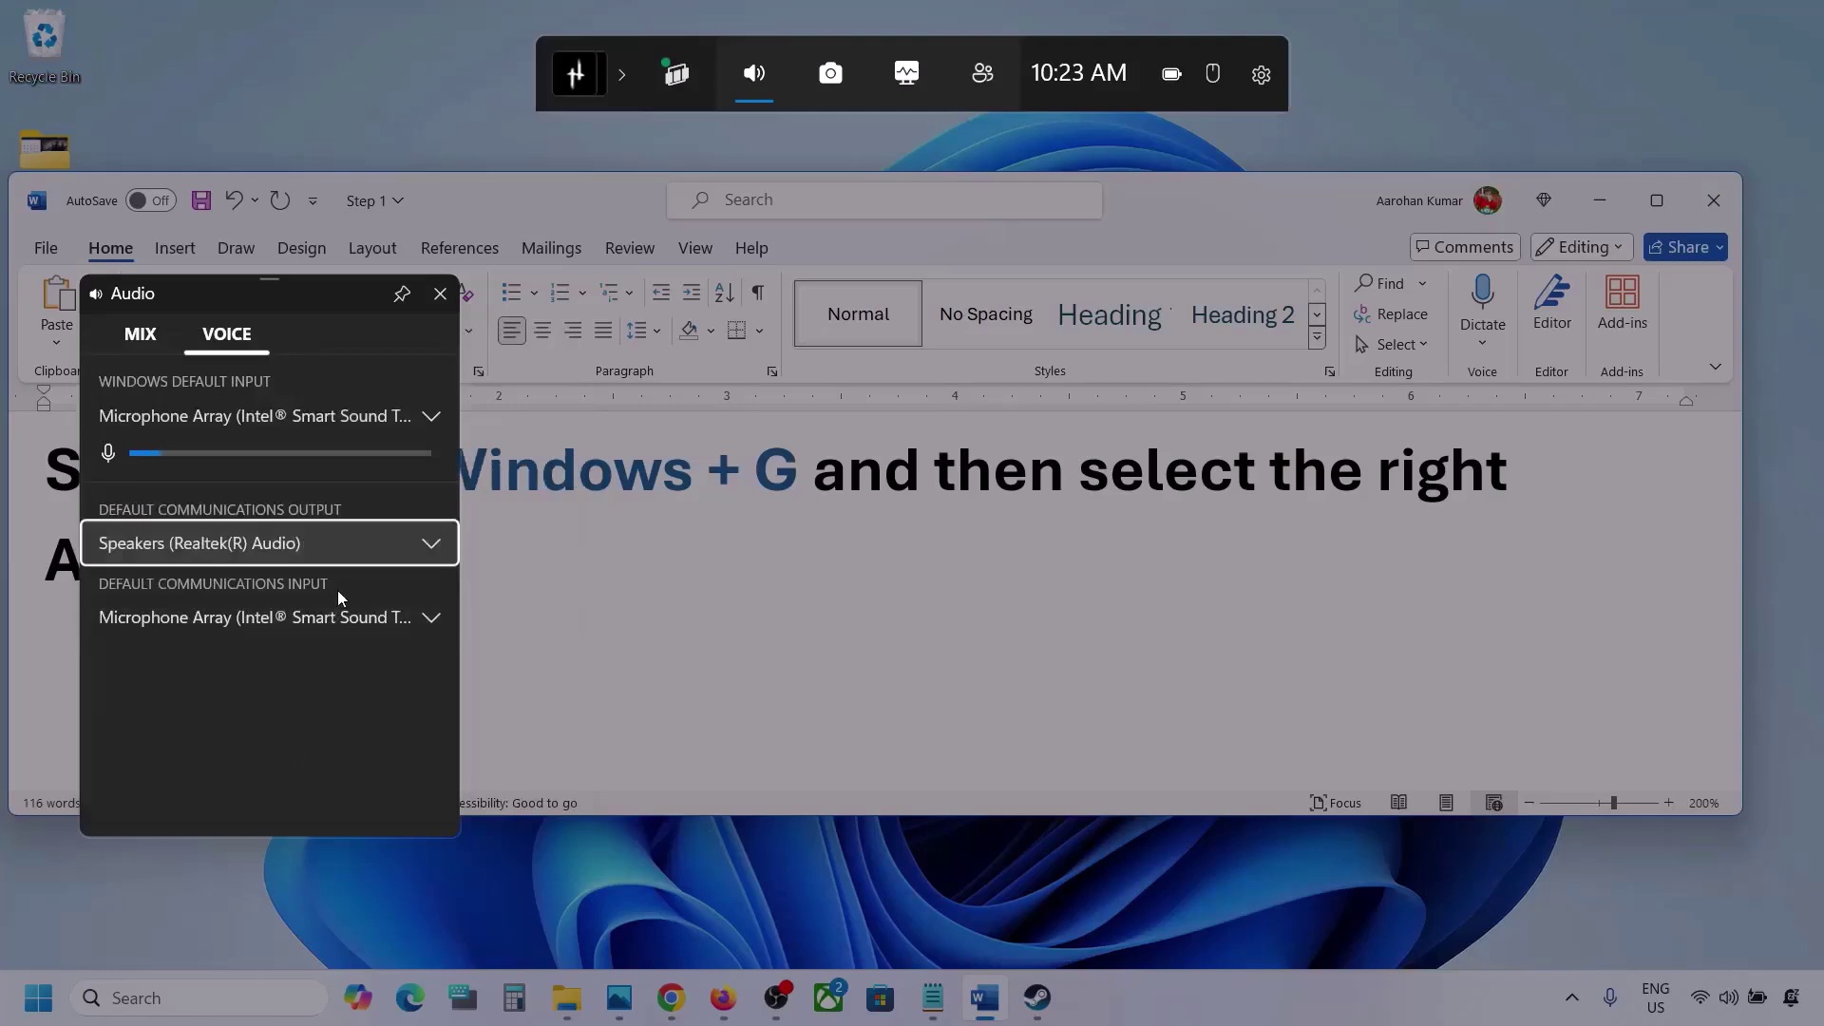
pyautogui.click(429, 619)
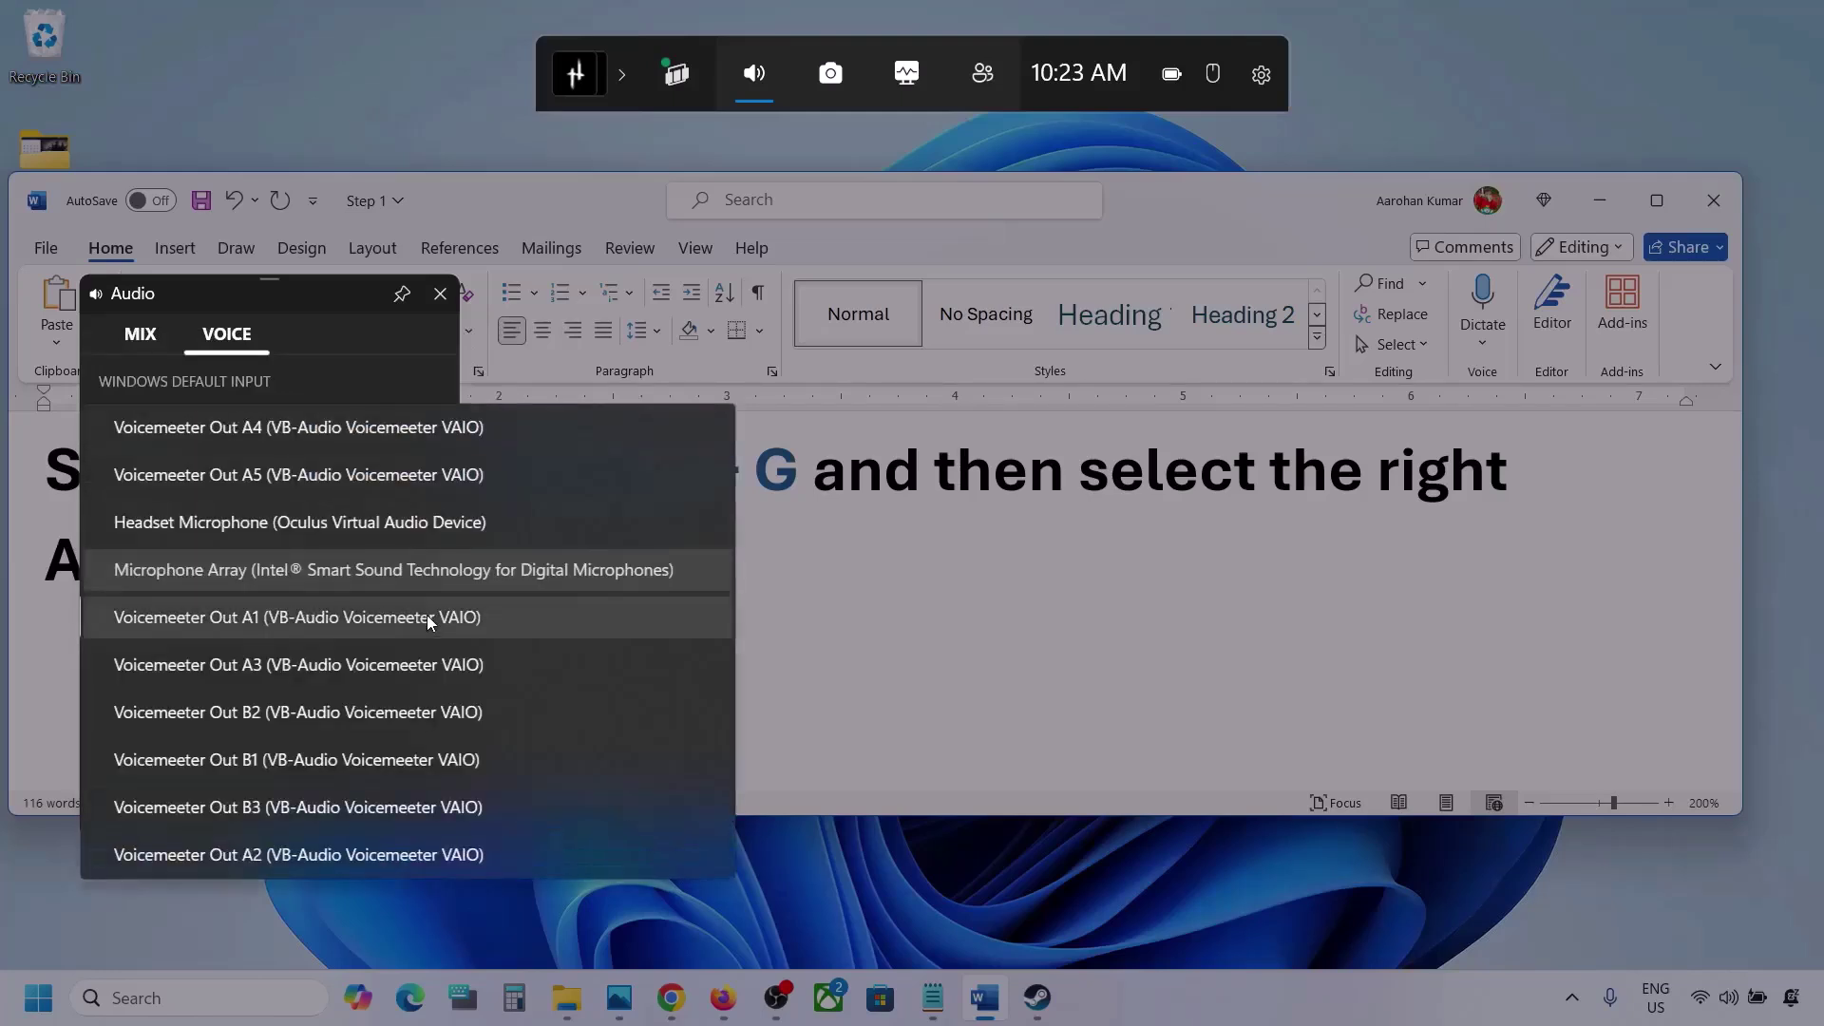
pyautogui.click(495, 566)
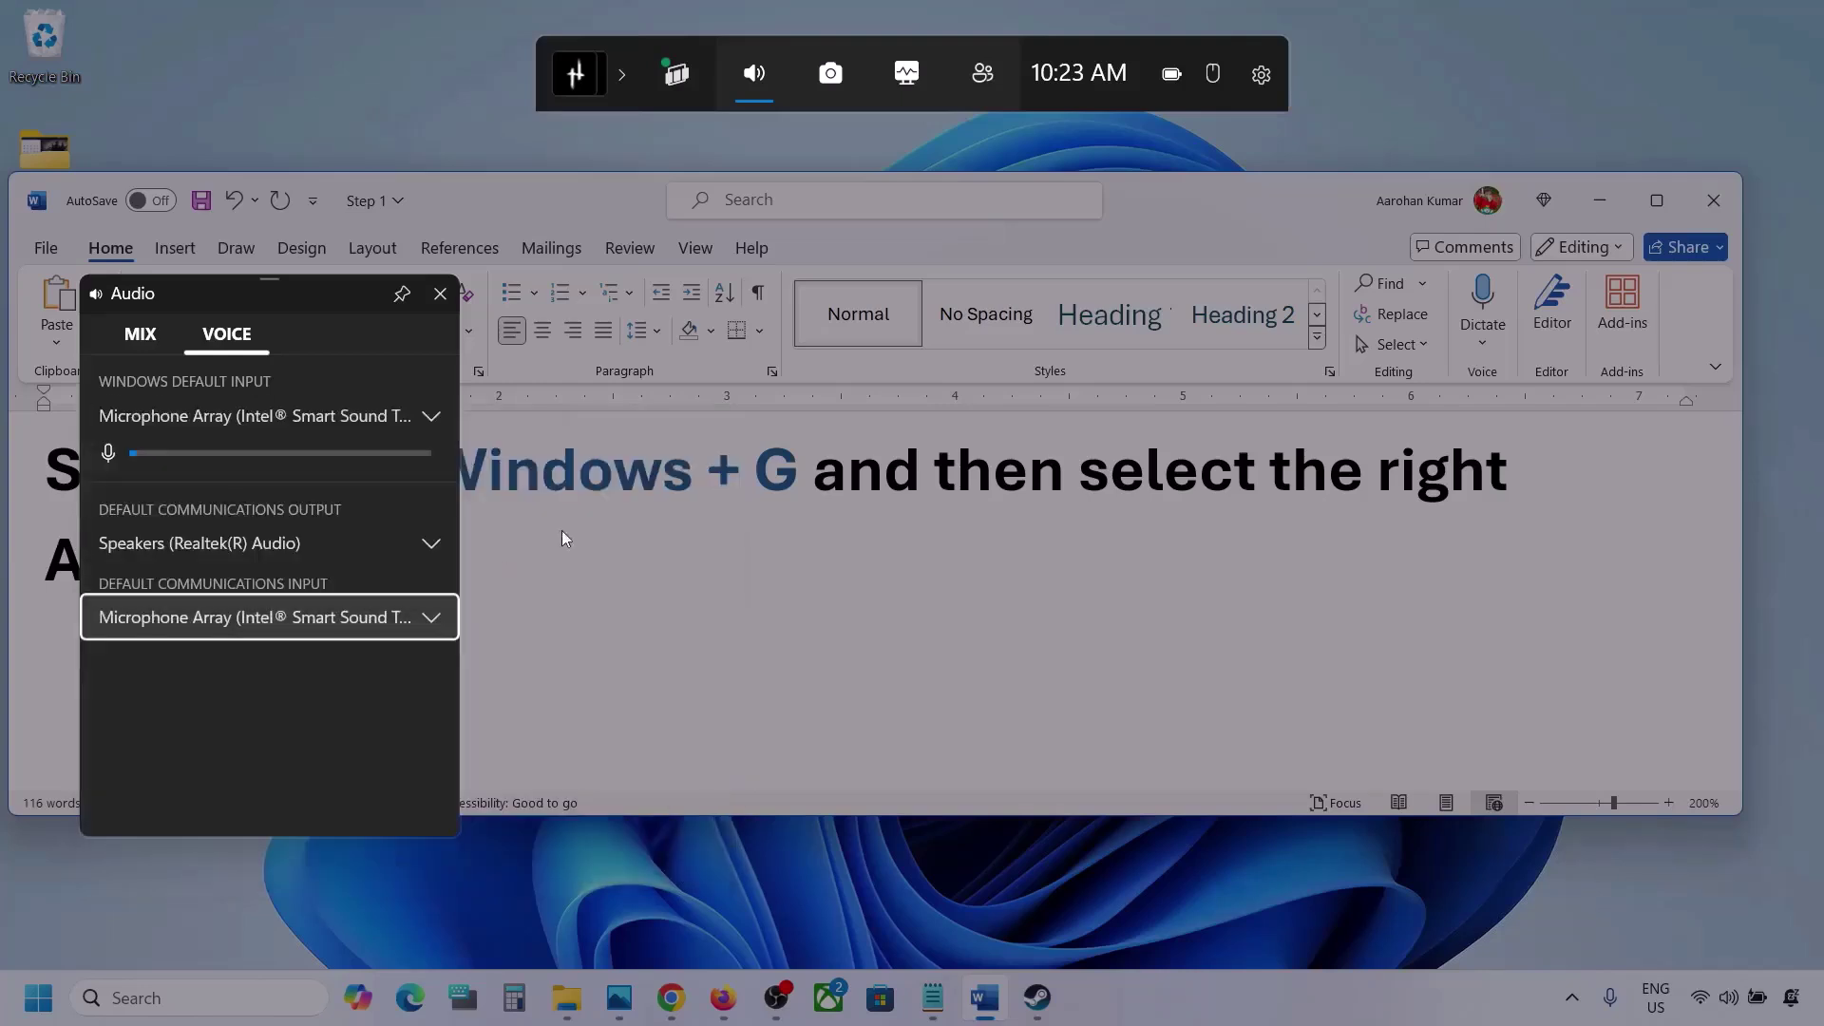
pyautogui.click(440, 295)
pyautogui.click(989, 141)
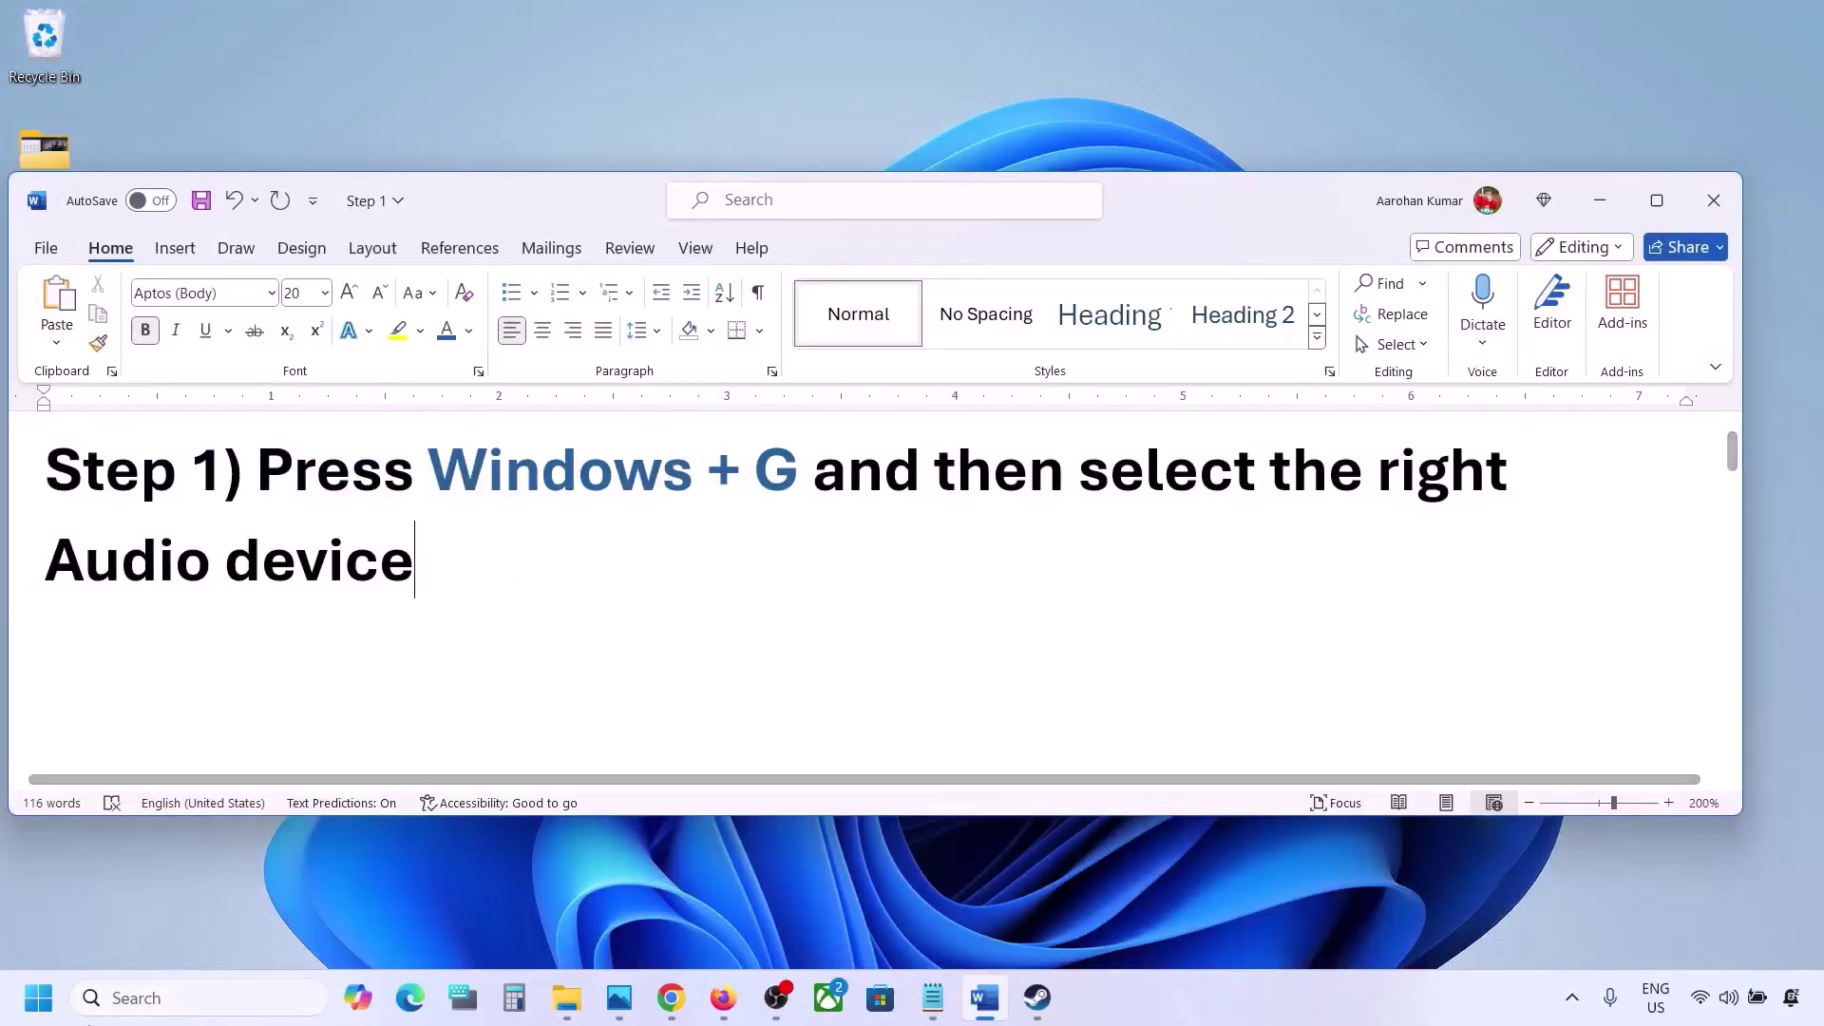
# Go to Step 2 of the Word notes and highlight "Make sure volume is not mute".
pyautogui.press('super')
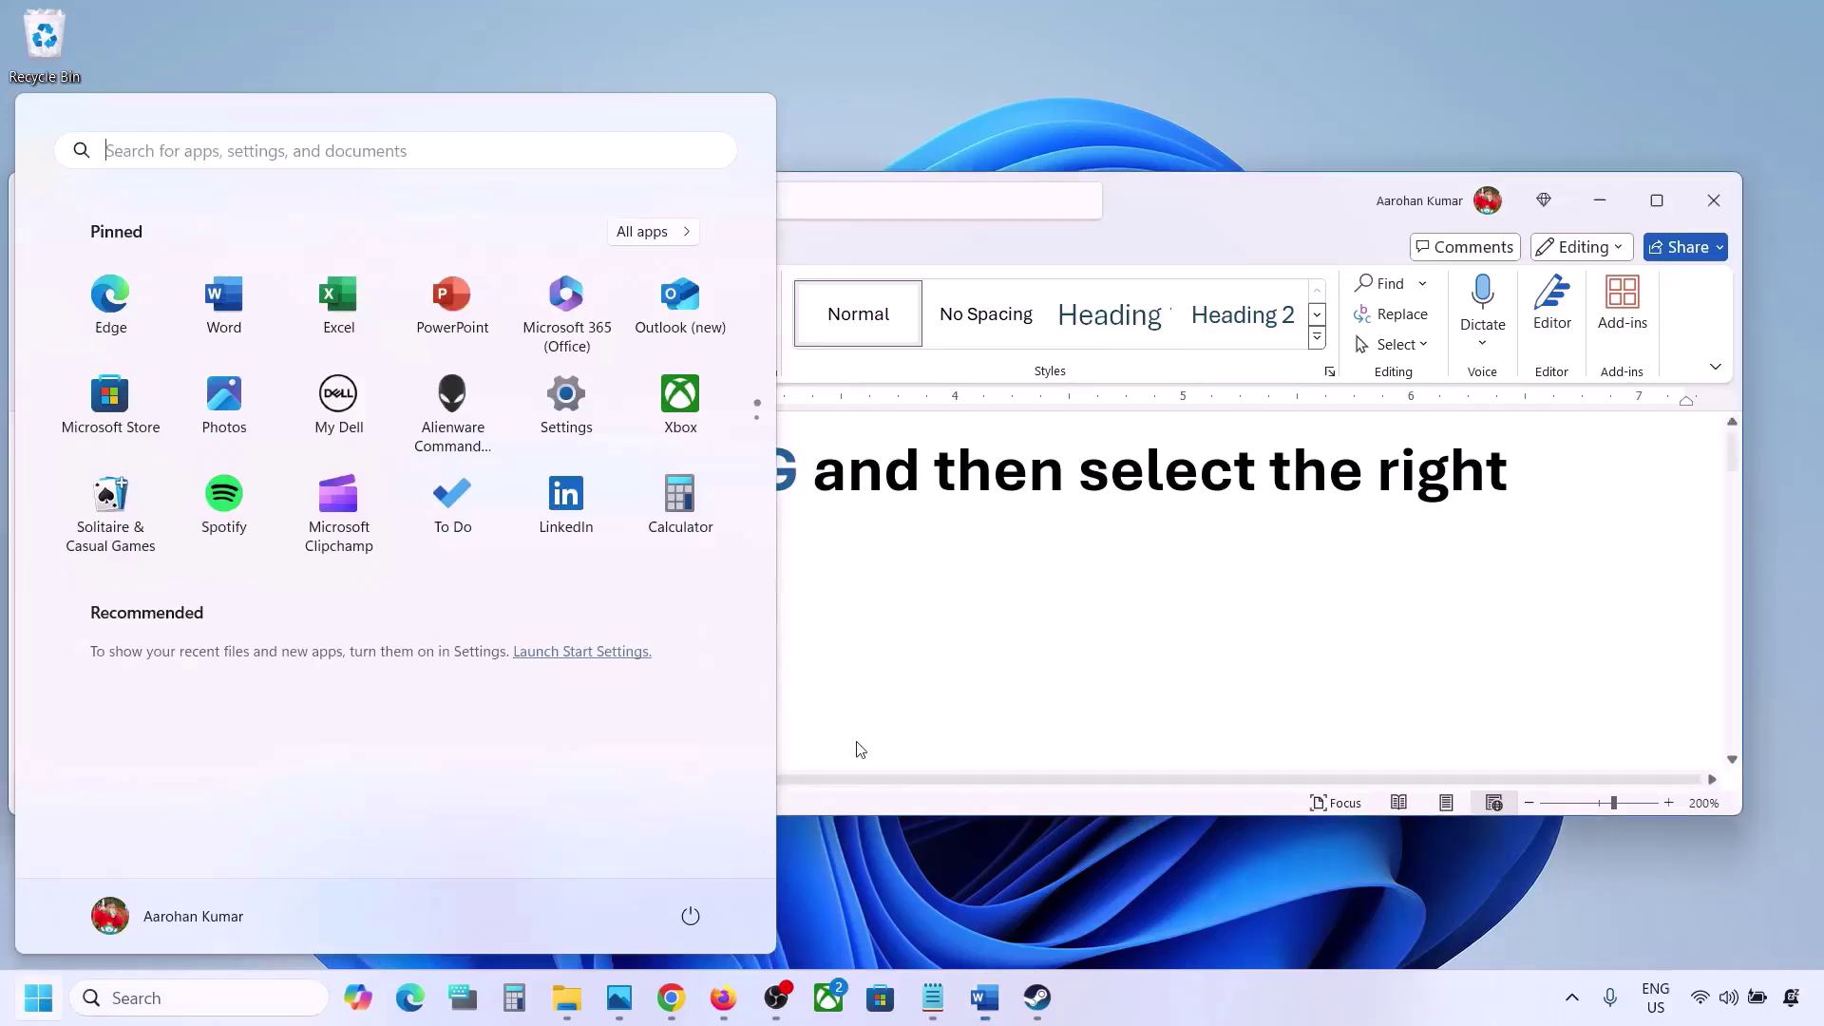
pyautogui.click(856, 745)
pyautogui.scroll(-4, 855, 741)
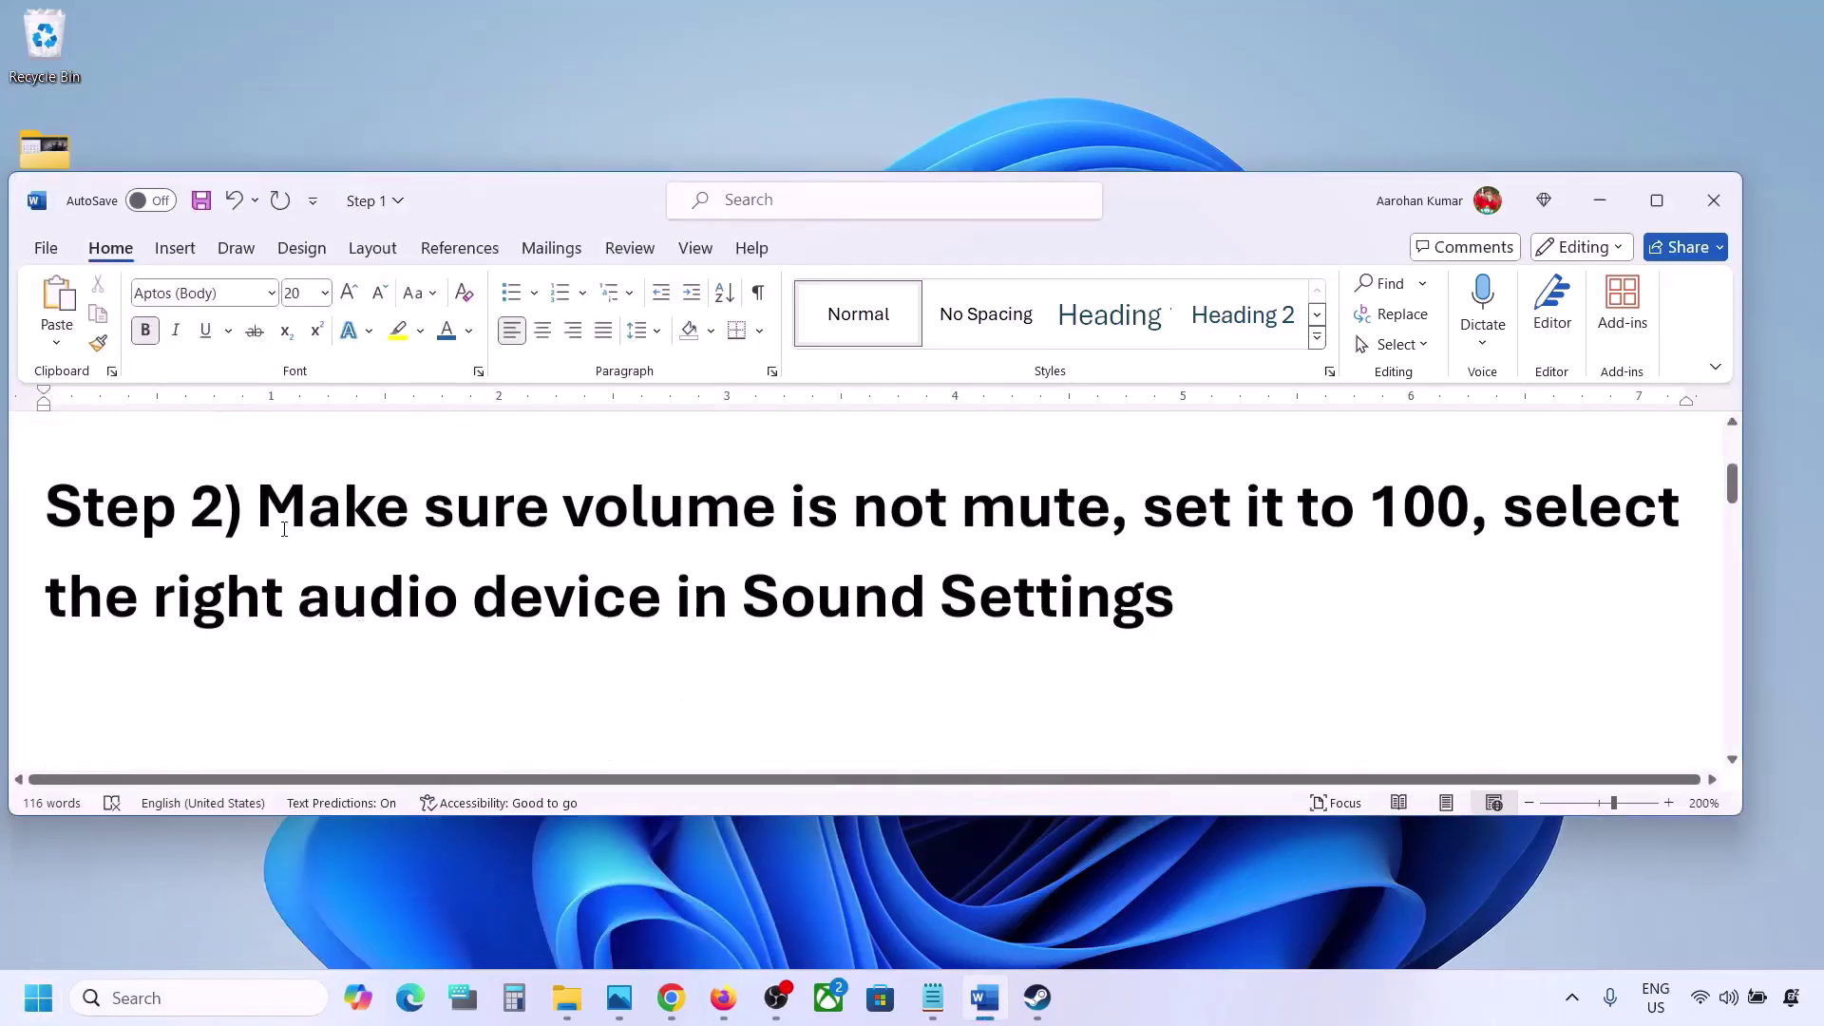
pyautogui.moveTo(440, 516); pyautogui.dragTo(1110, 513)
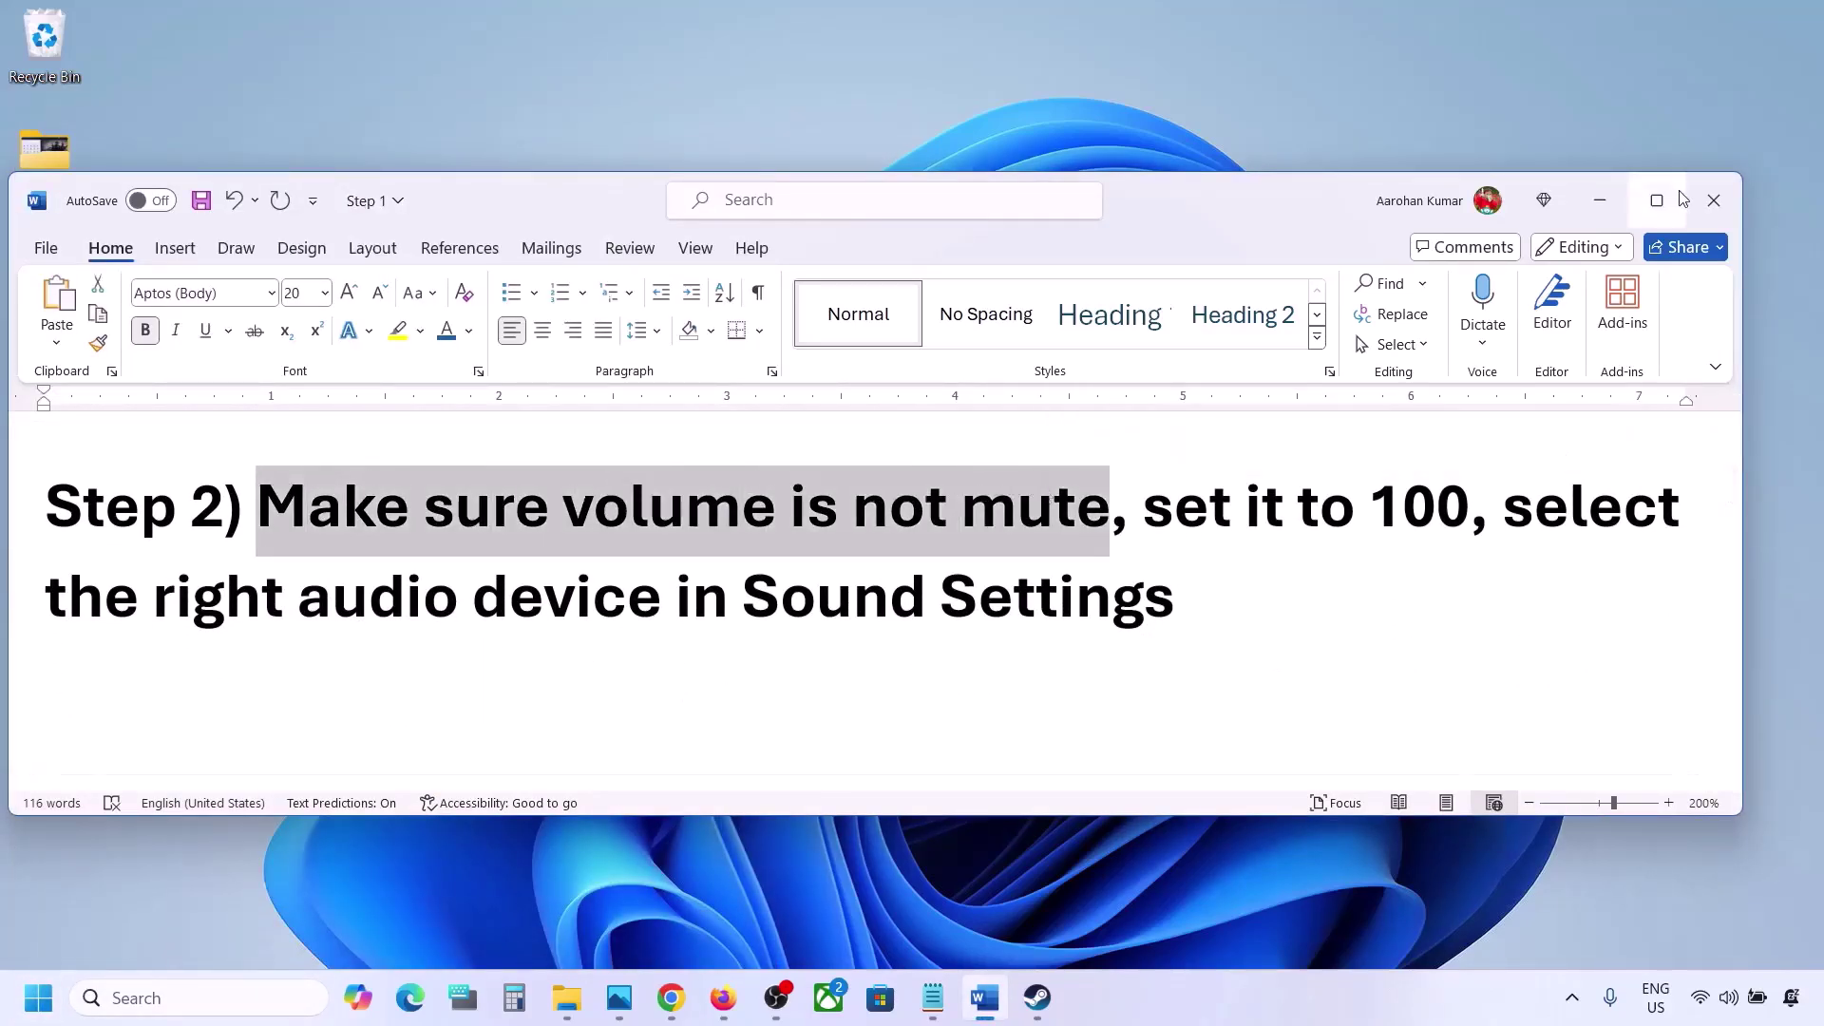
# Minimize Word, open the Windows volume mixer, and make sure Steam's volume is set to 100.
pyautogui.click(1615, 203)
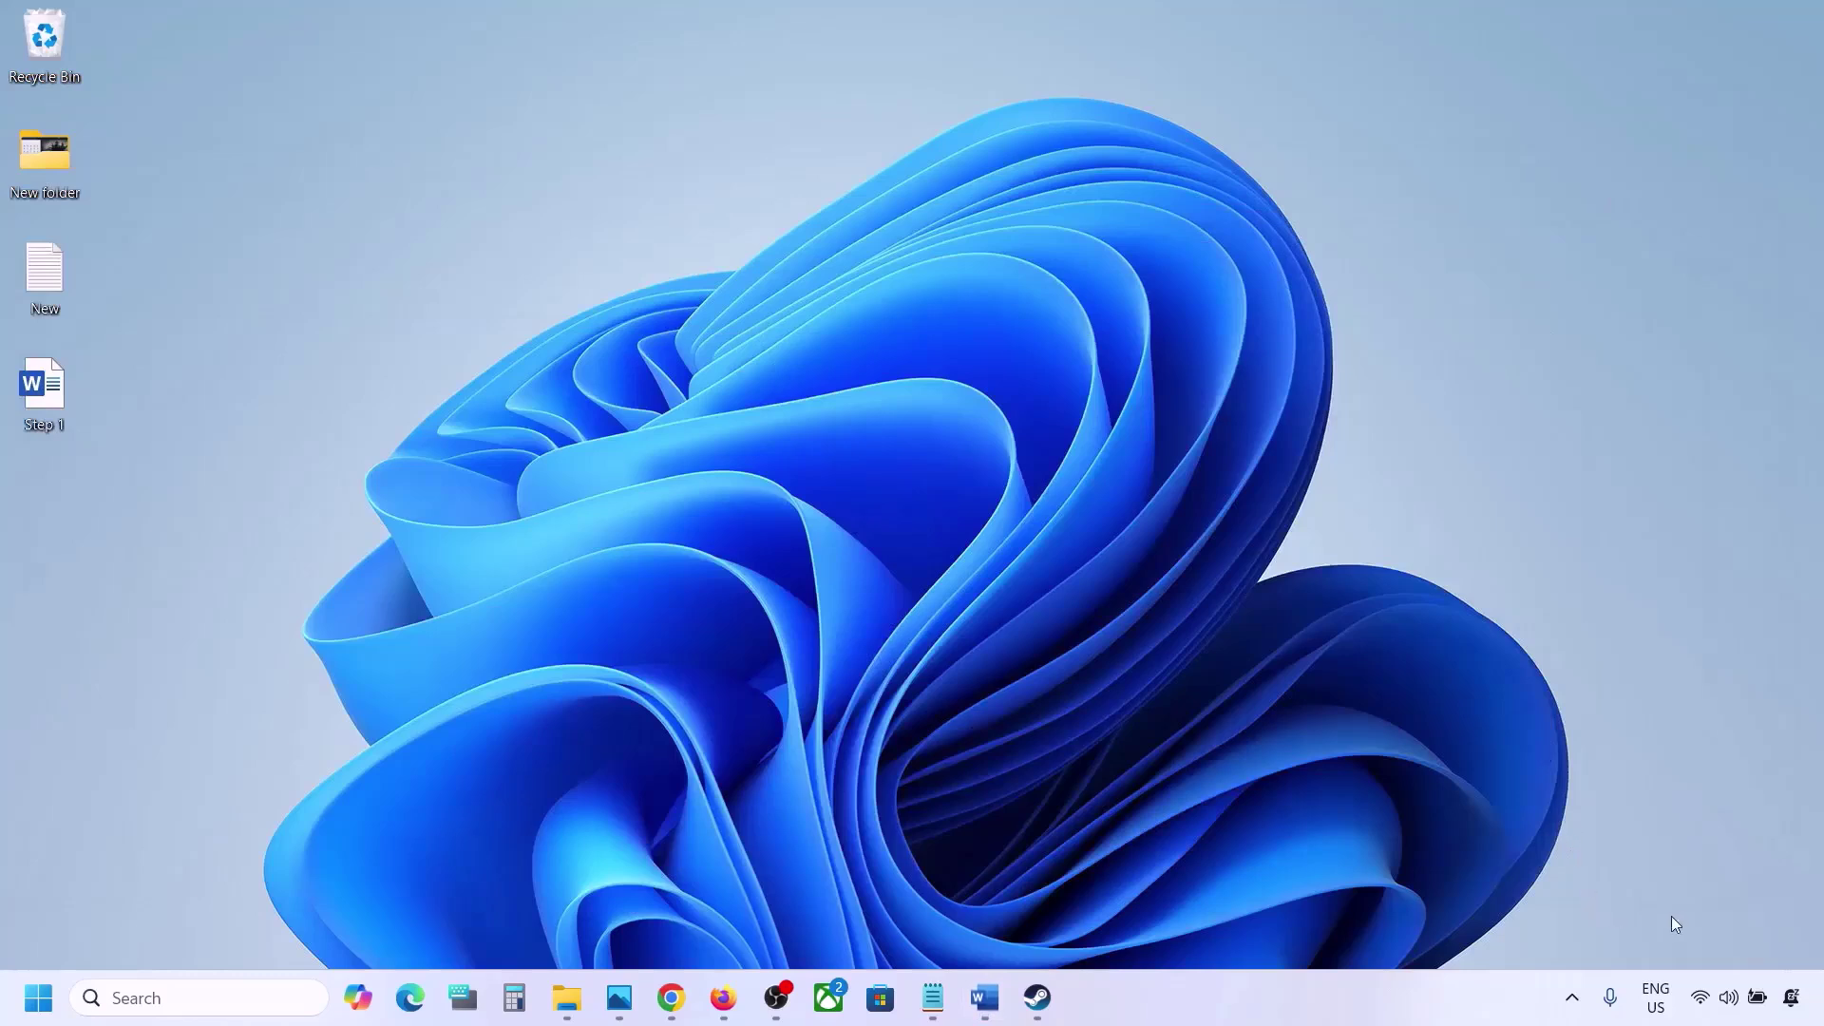
pyautogui.rightClick(1731, 1000)
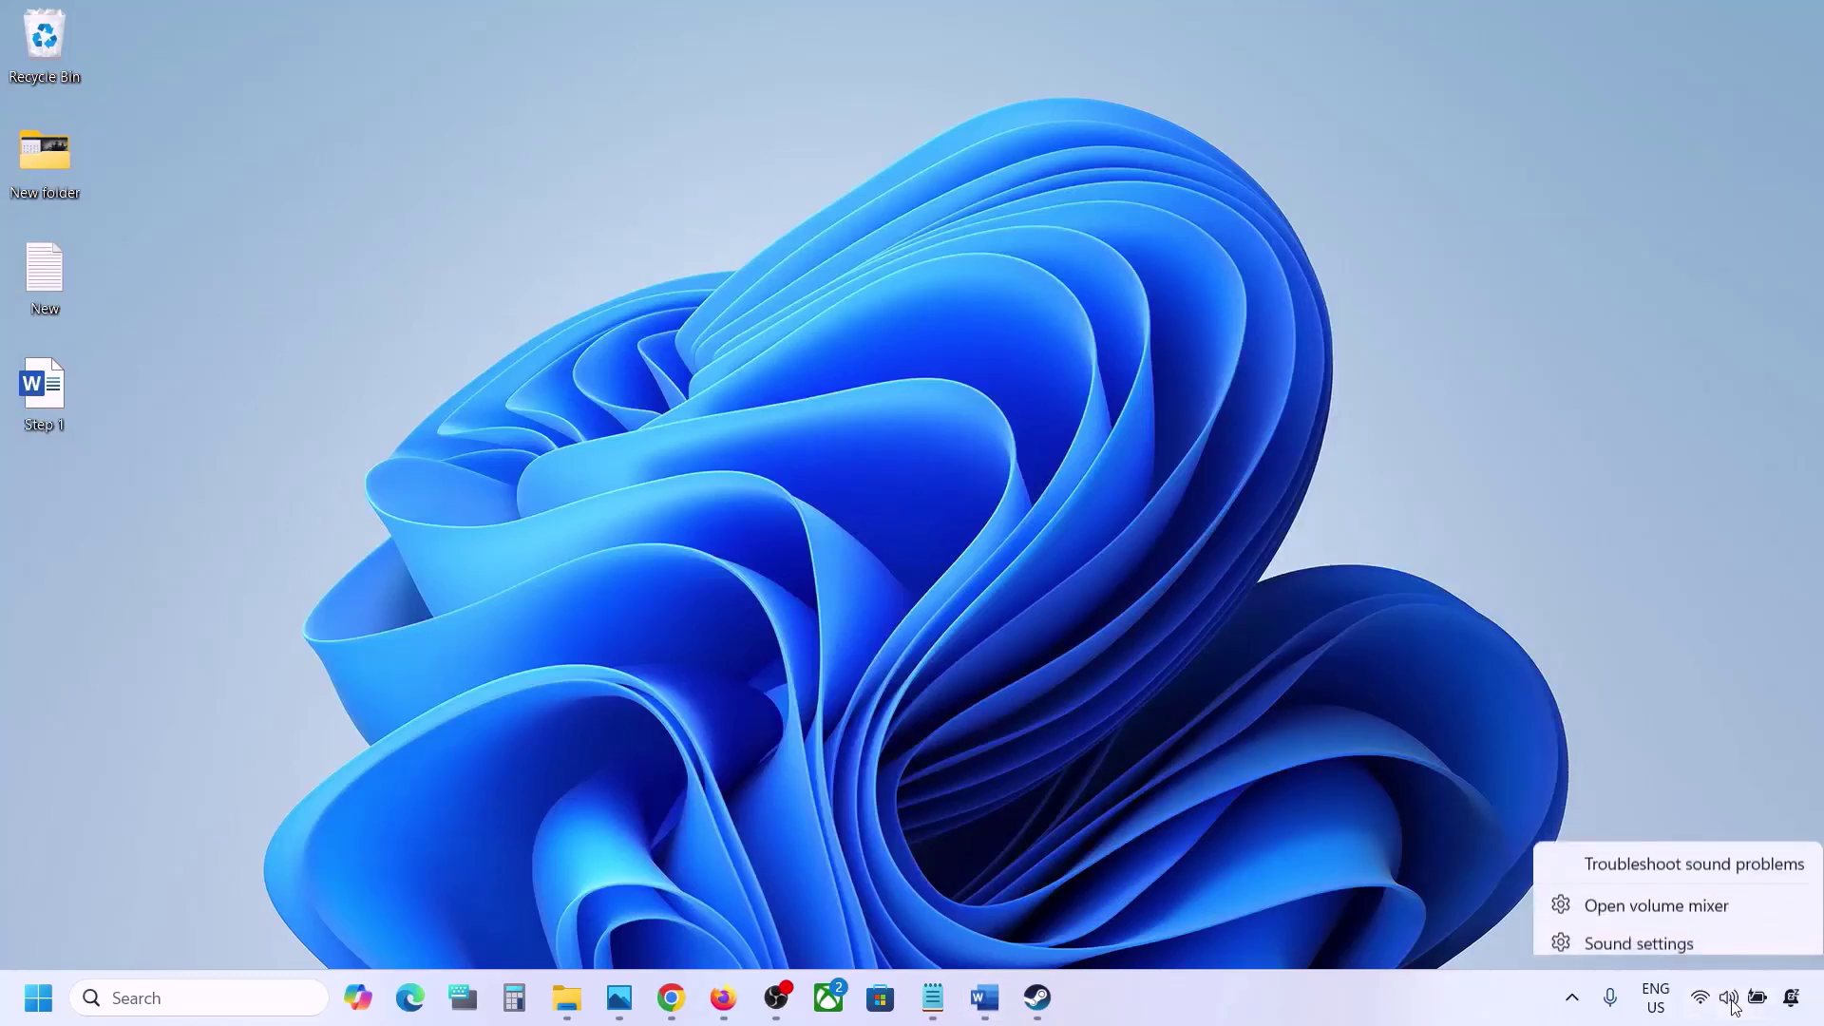
pyautogui.click(1678, 898)
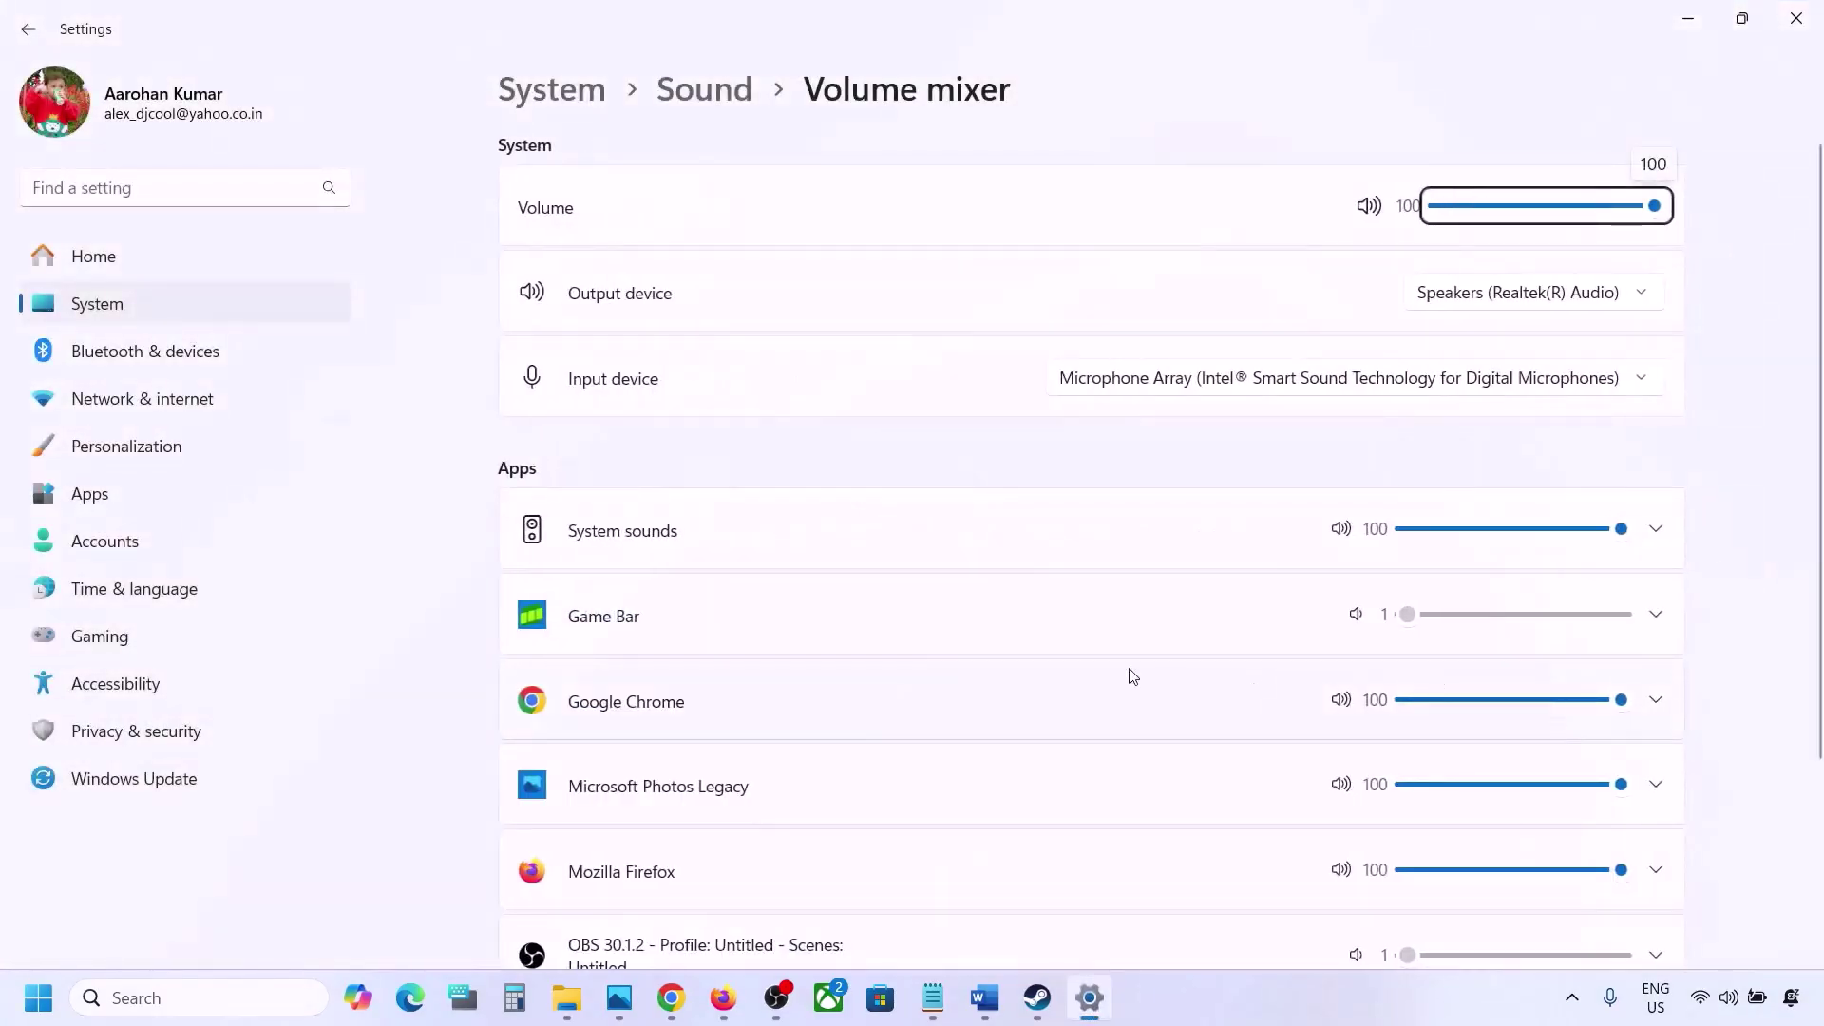
pyautogui.scroll(-2, 1132, 675)
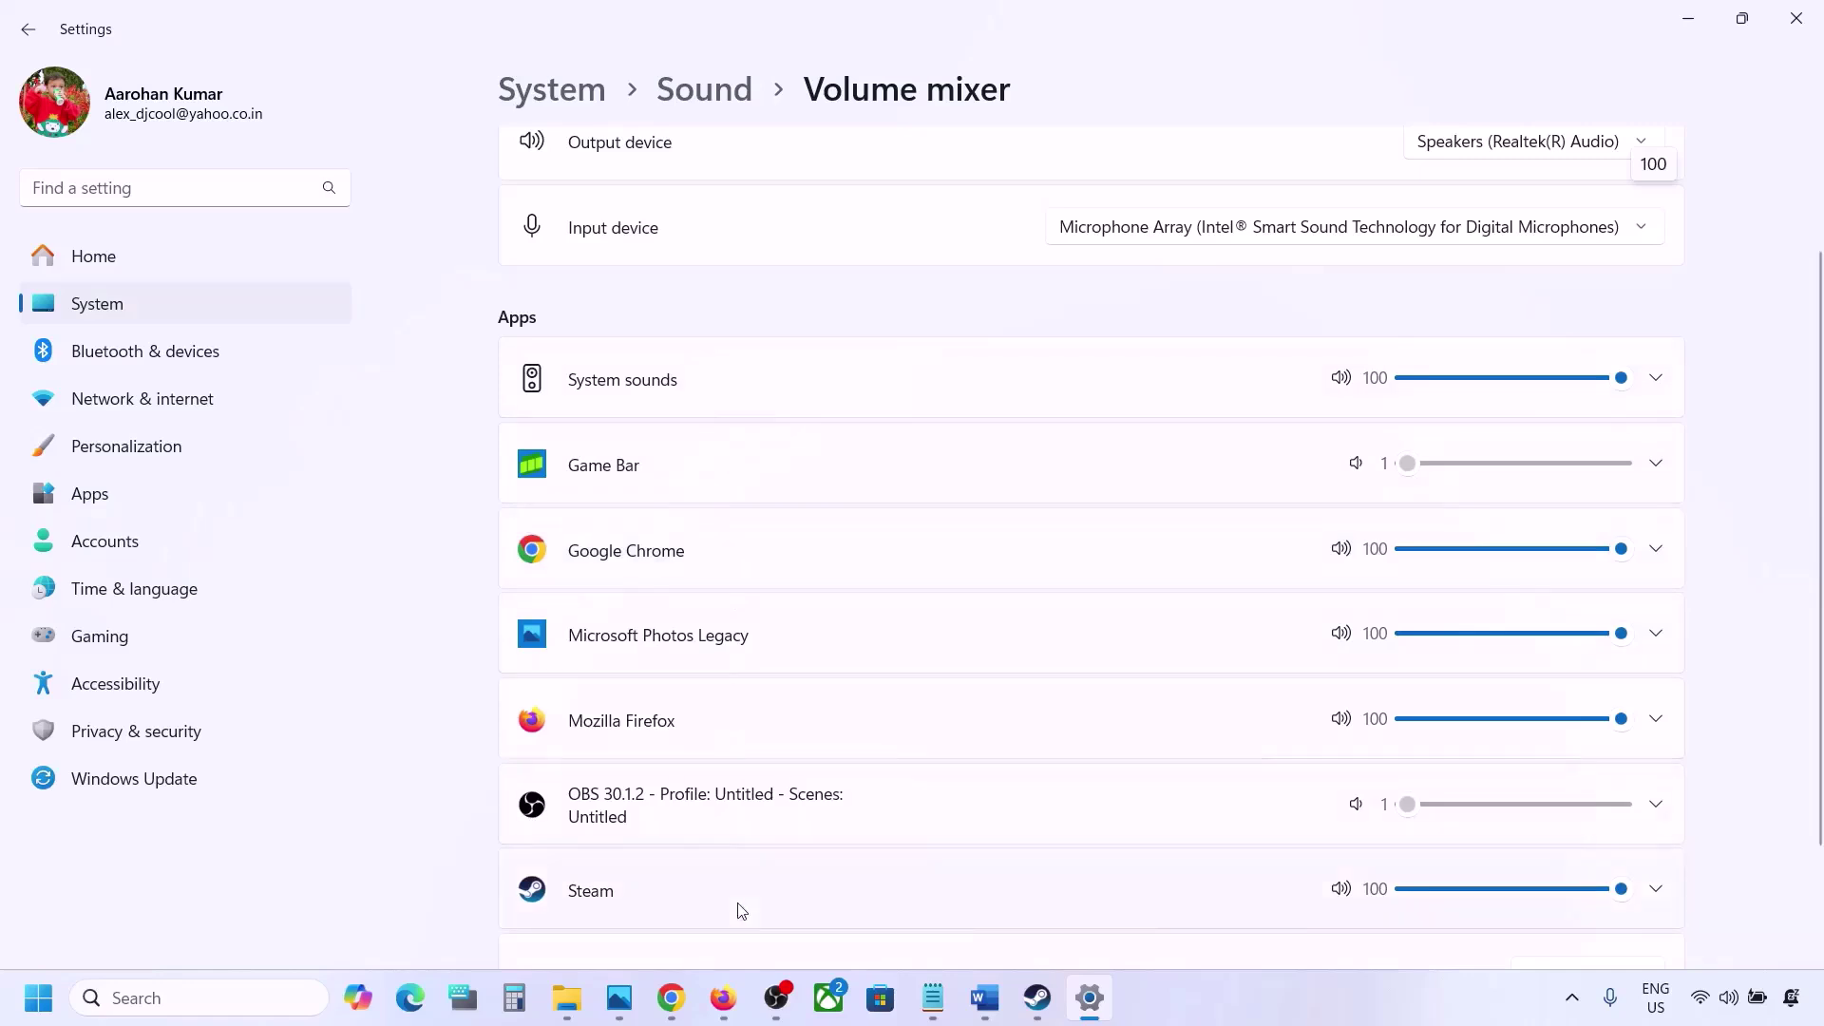
pyautogui.scroll(-1, 1050, 818)
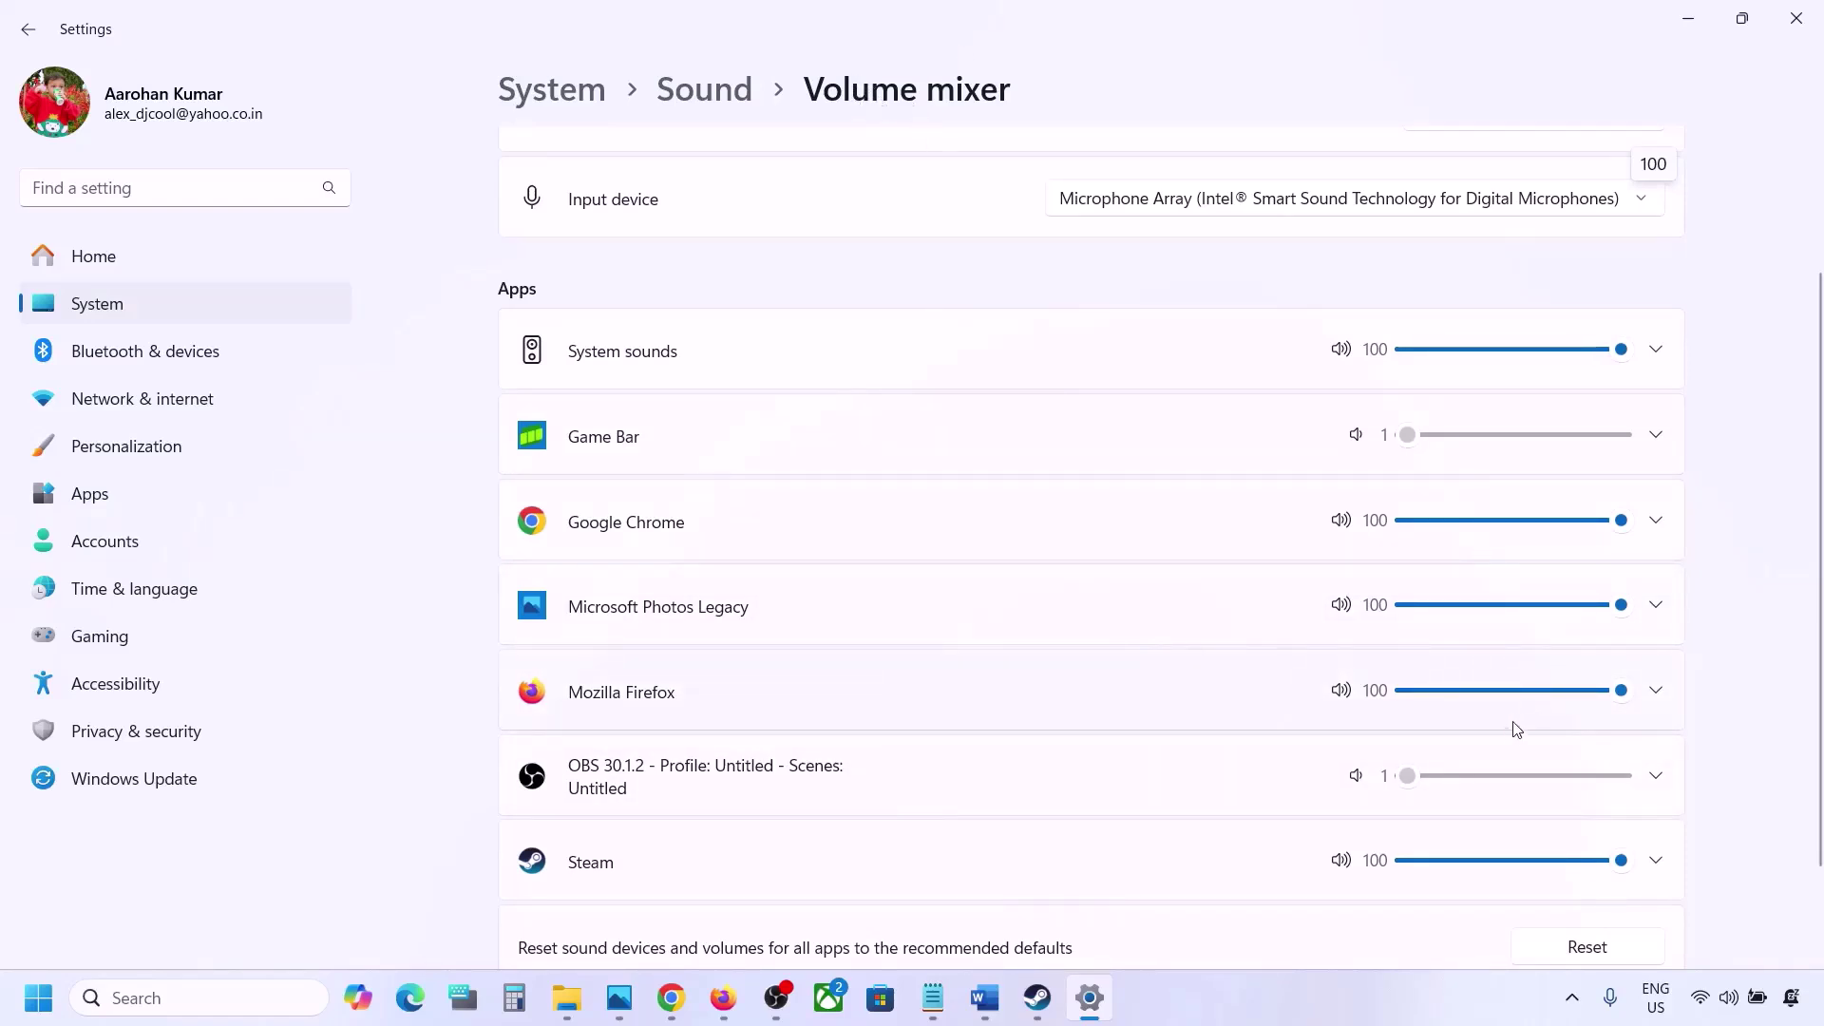
pyautogui.moveTo(1621, 859)
pyautogui.mouseDown()
pyautogui.moveTo(1404, 865)
pyautogui.moveTo(1649, 859)
pyautogui.mouseUp()
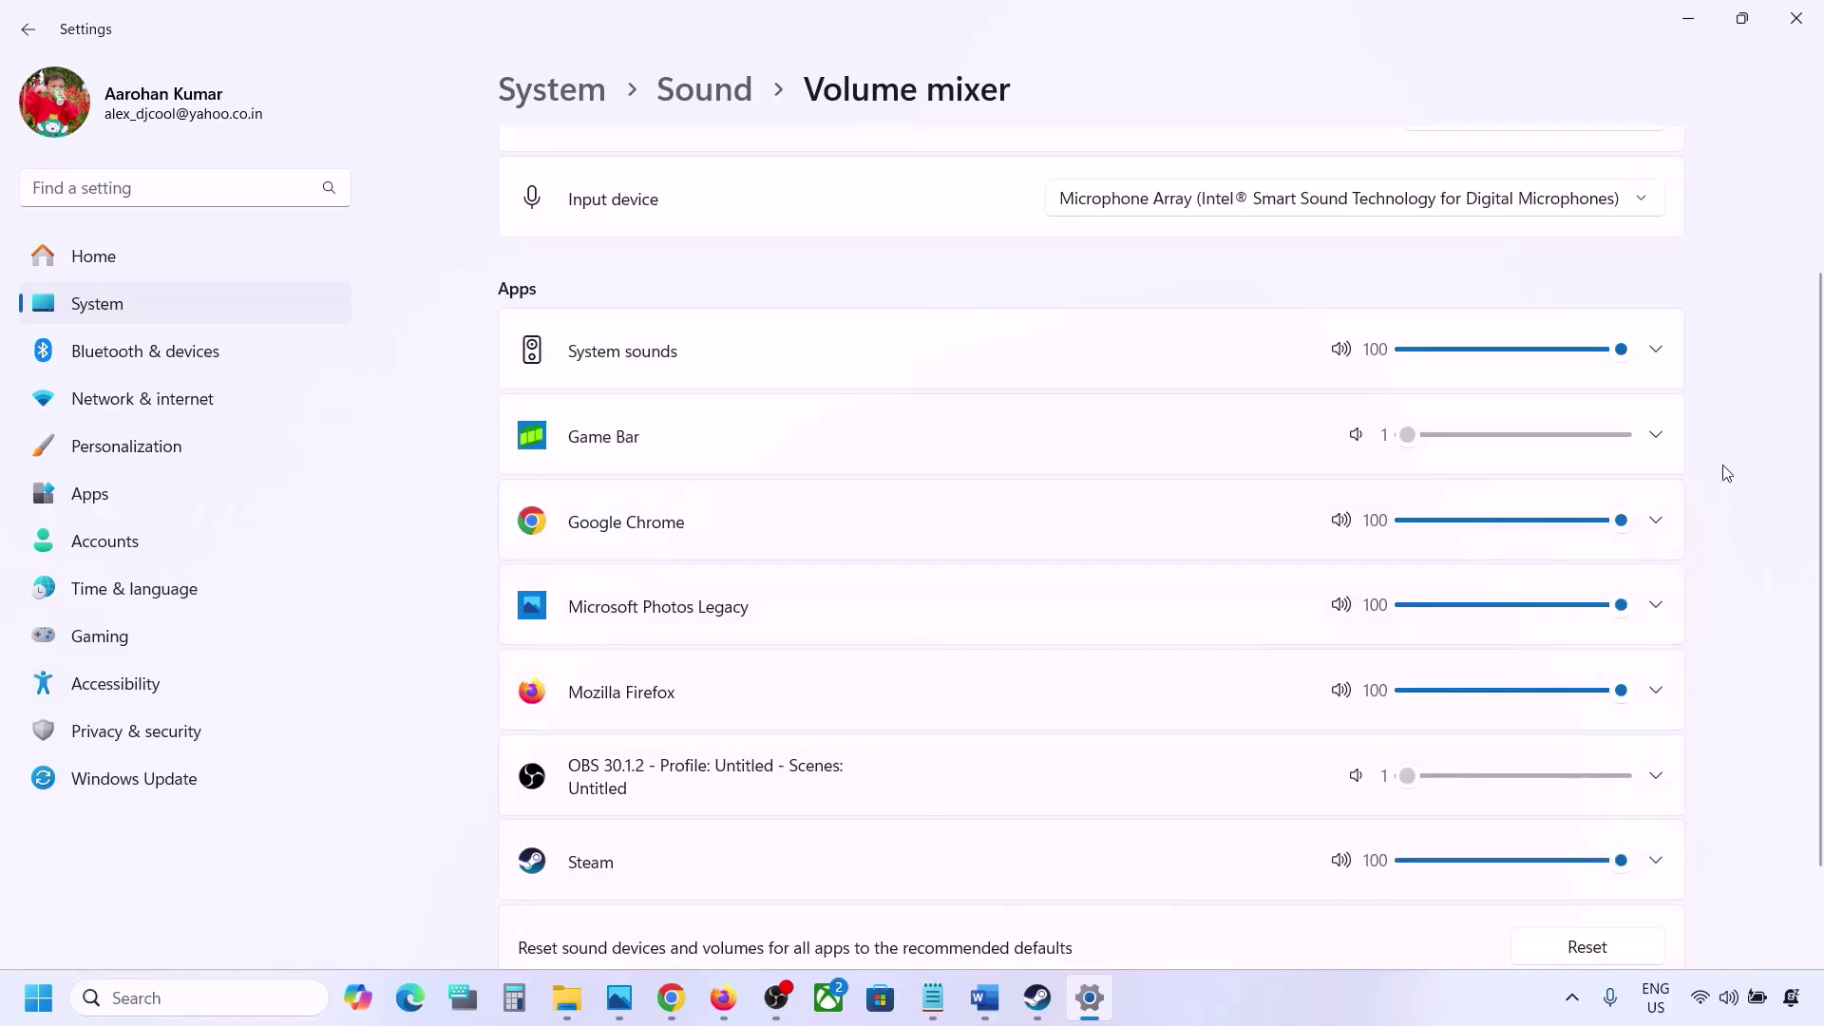
# Close Settings and highlight "right audio device in Sound Settings" in Step 2 of the Word notes.
pyautogui.click(1795, 18)
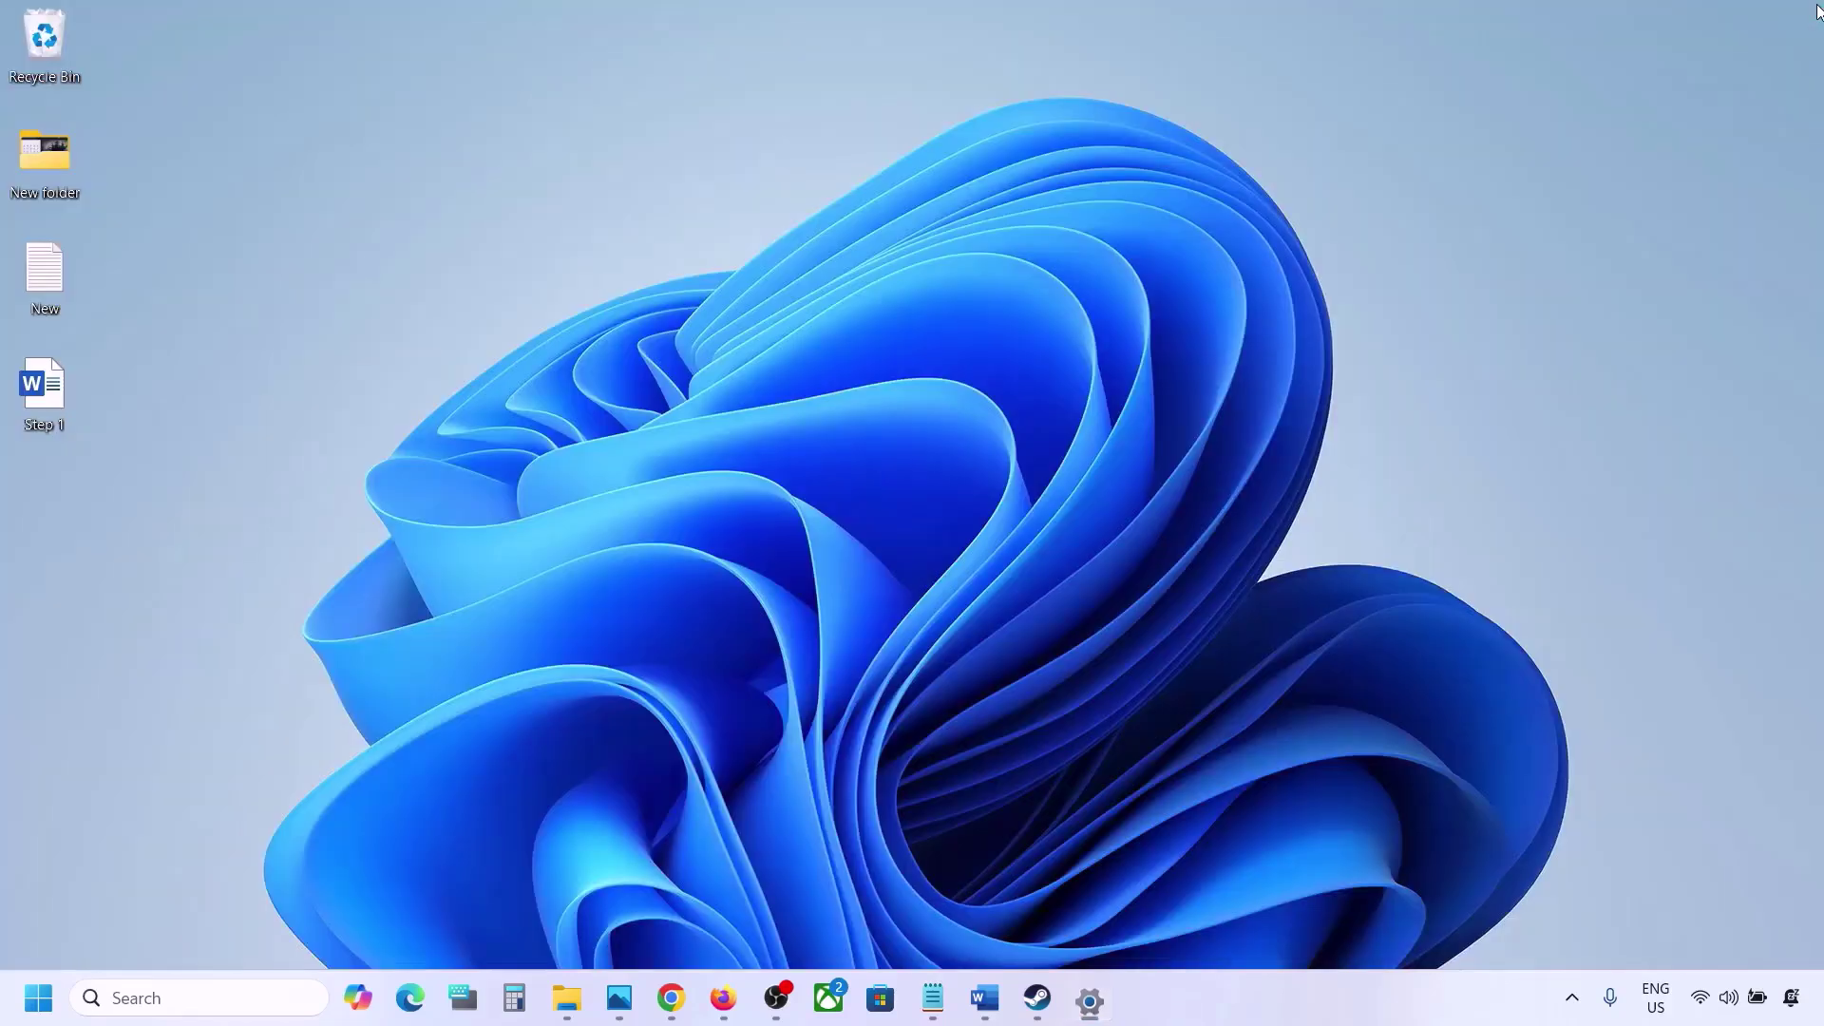
pyautogui.click(984, 998)
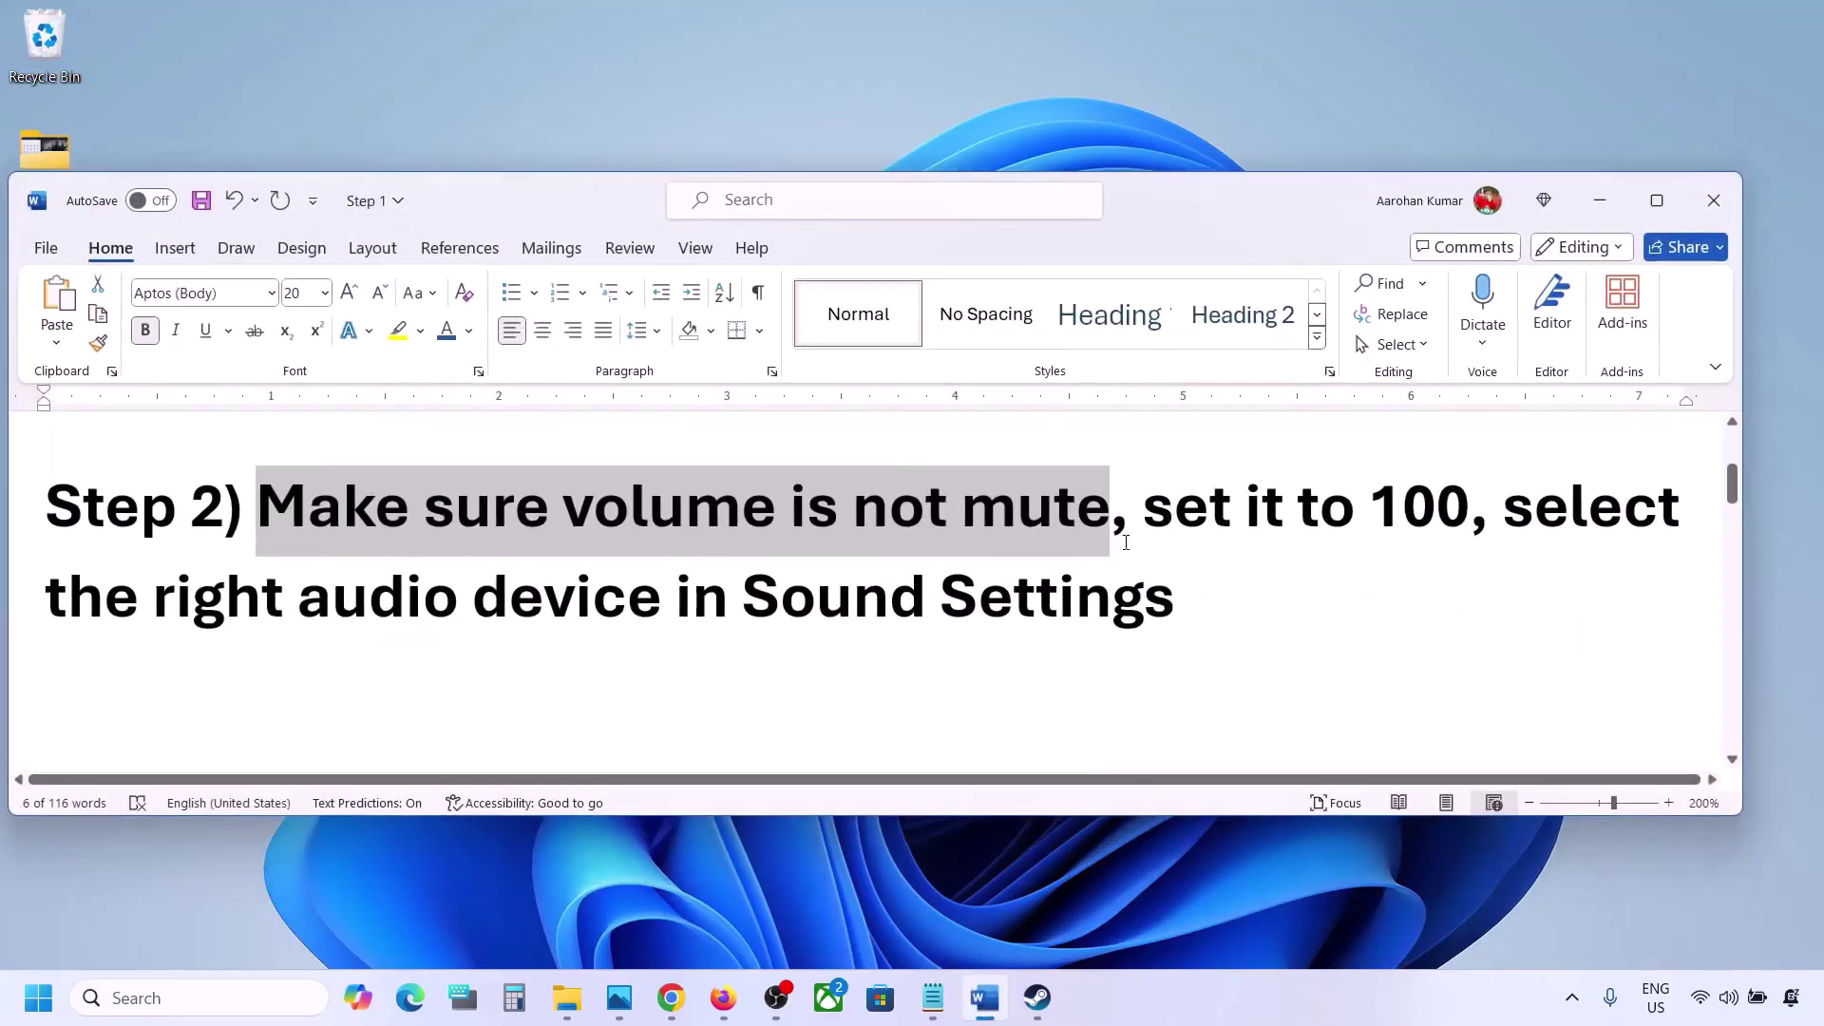
pyautogui.moveTo(150, 618); pyautogui.dragTo(1176, 616)
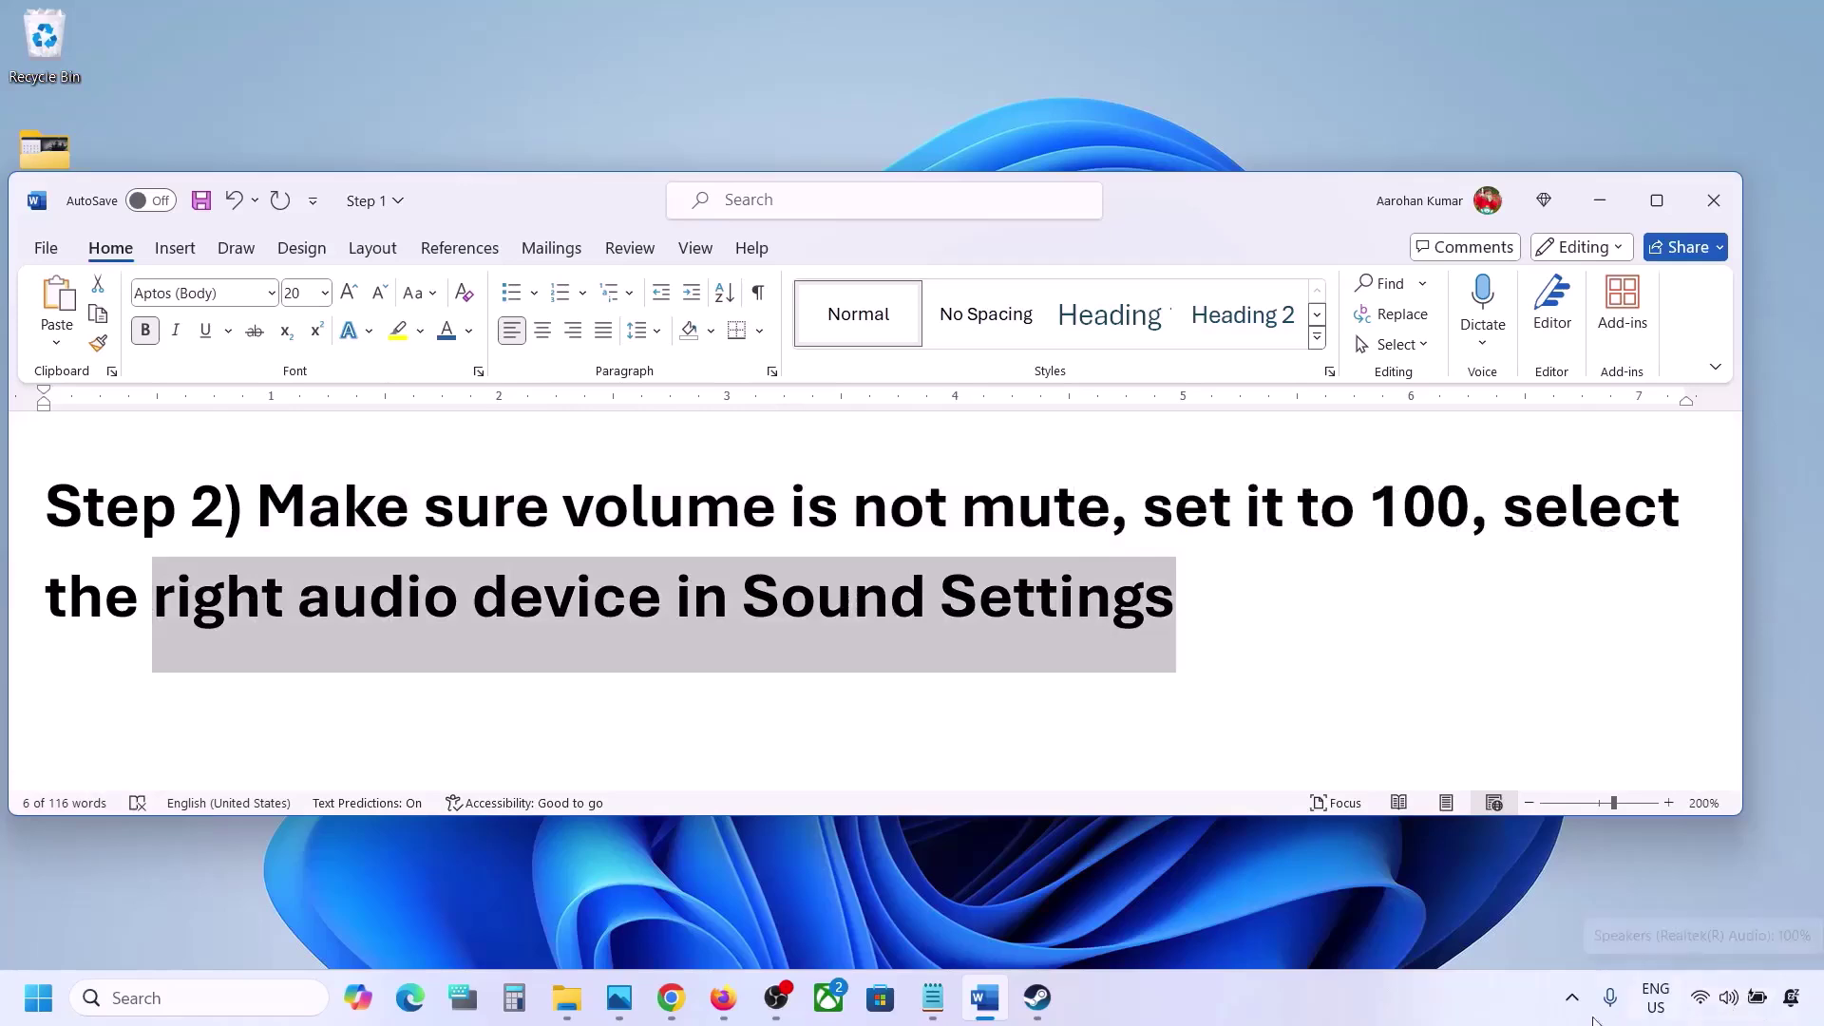
# Open the Windows sound settings and choose Speakers (Realtek(R) Audio) as the device for playing sound.
pyautogui.click(1728, 1000)
pyautogui.rightClick(1728, 1002)
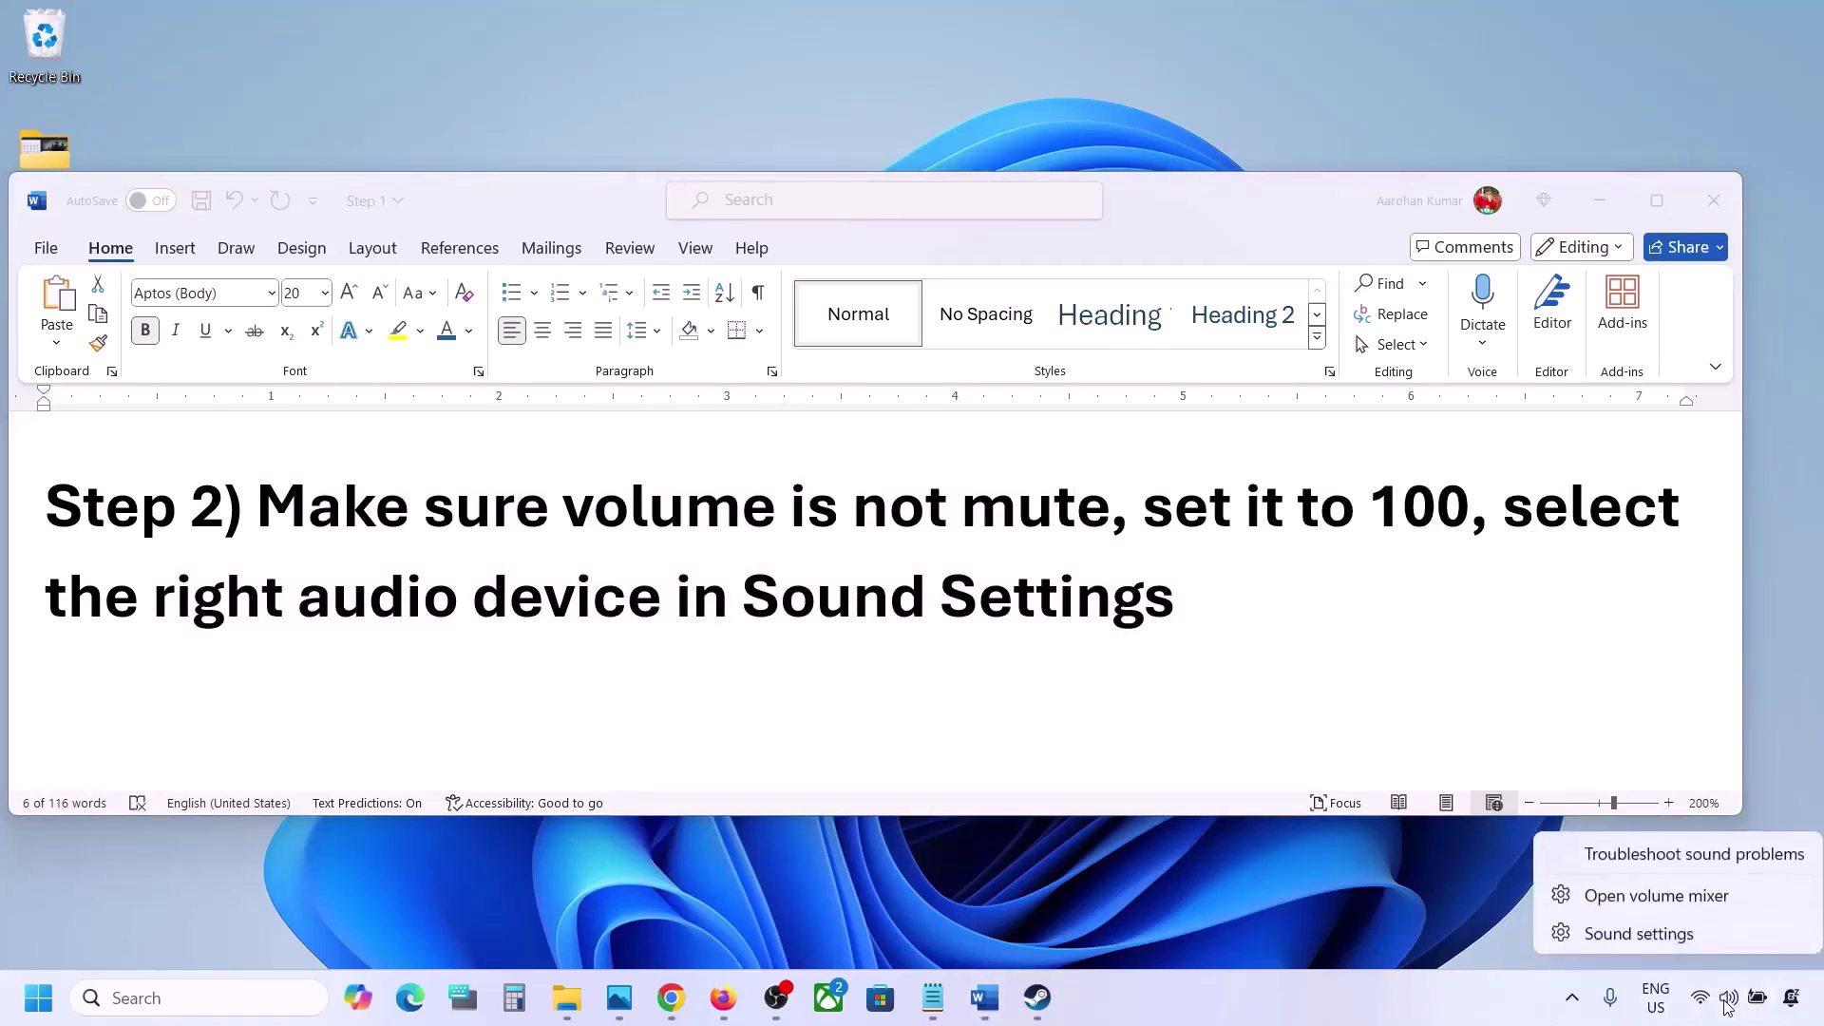
pyautogui.click(1677, 936)
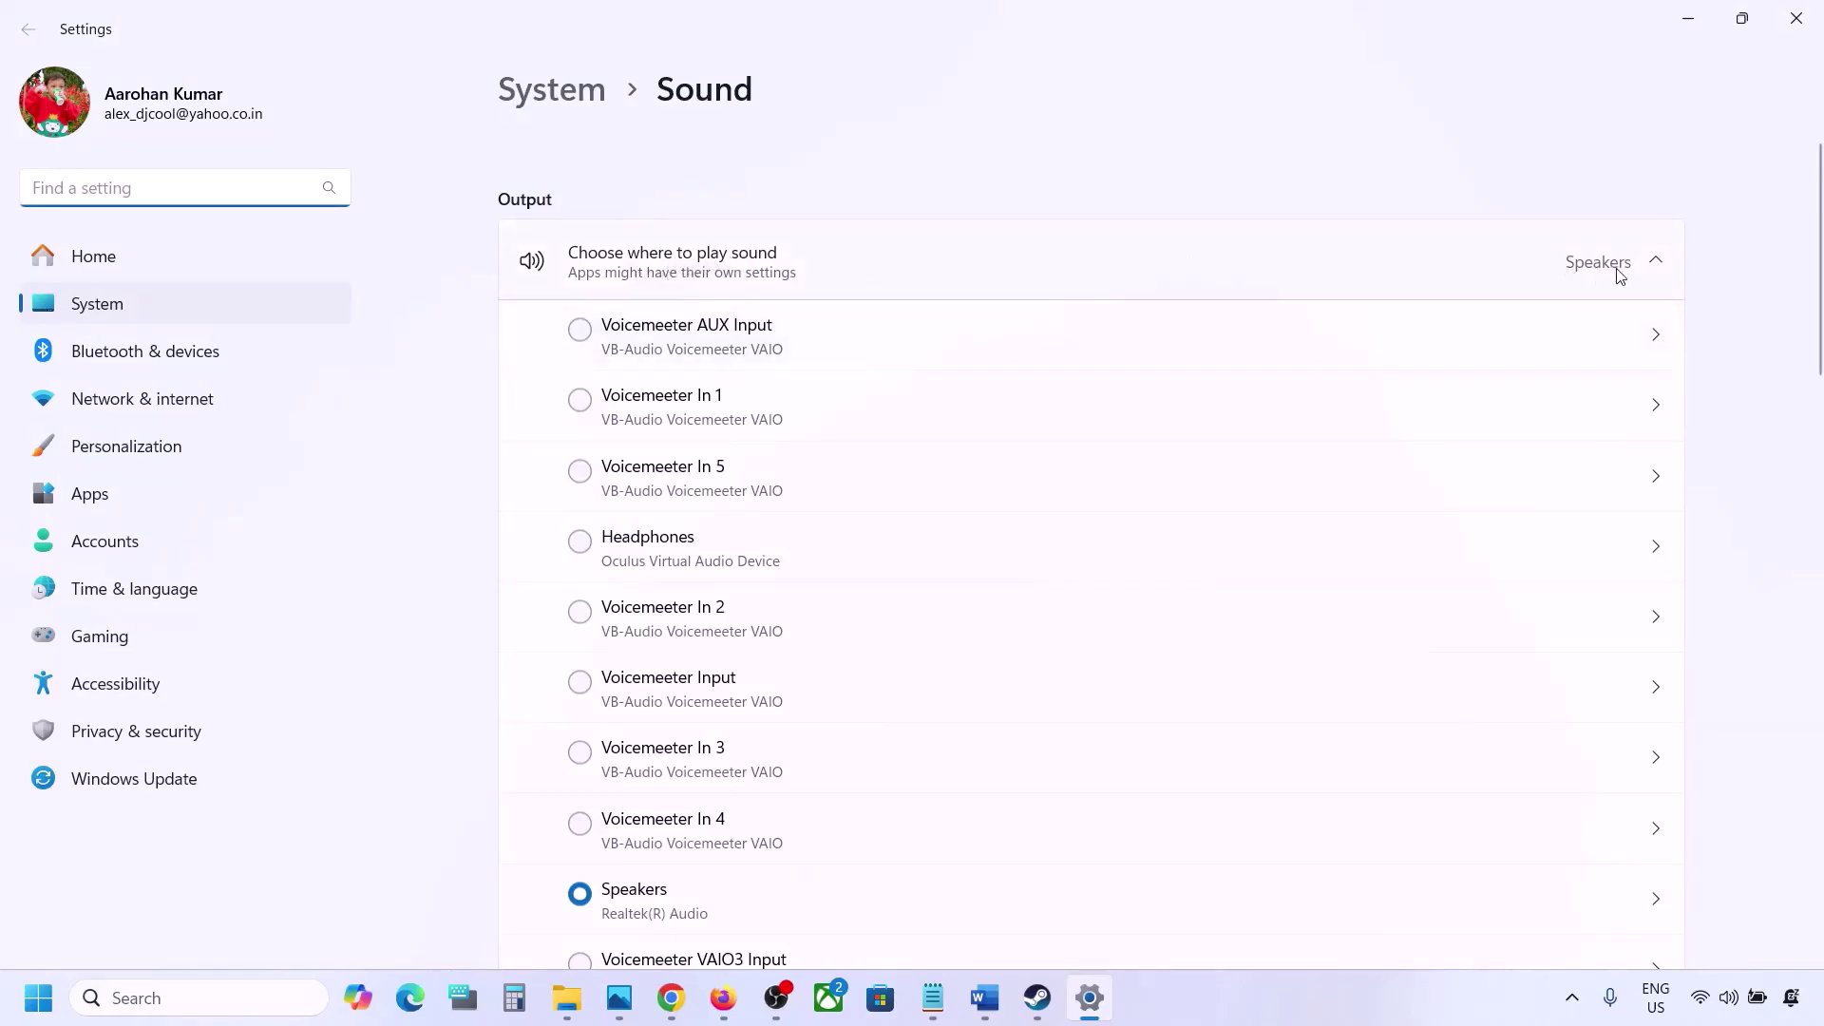
pyautogui.scroll(-2, 818, 672)
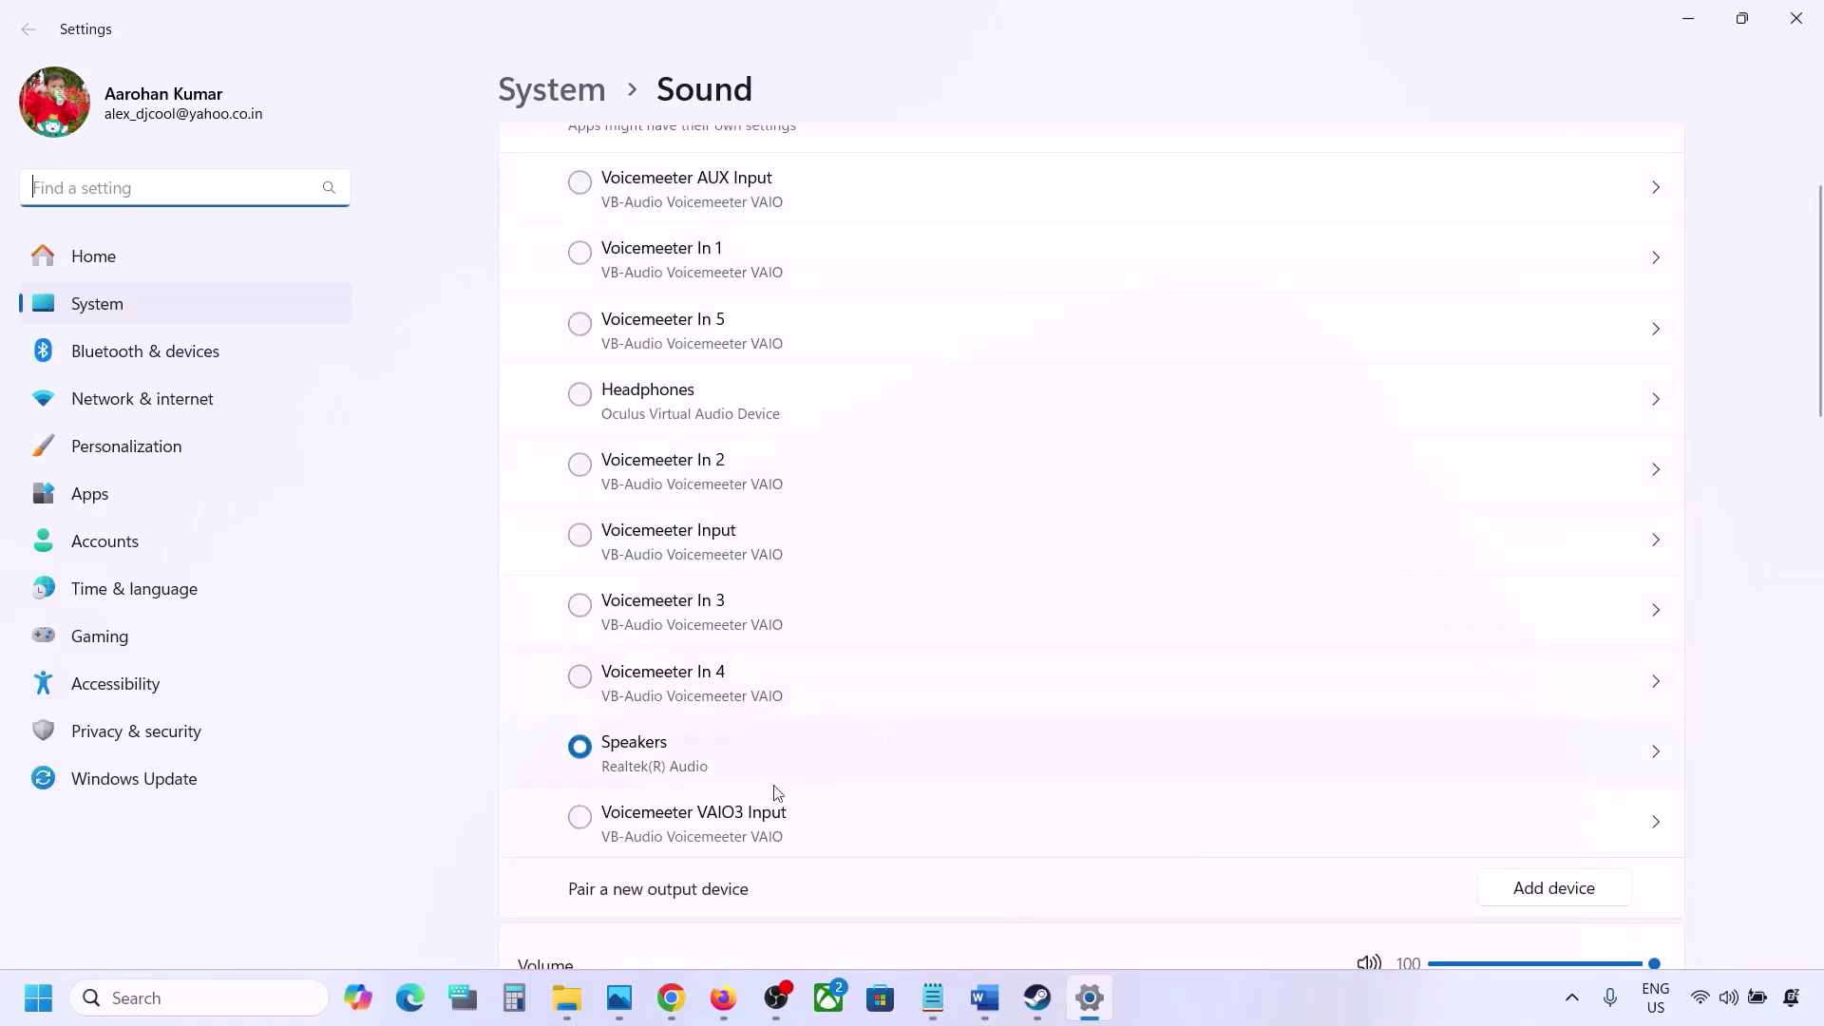
pyautogui.click(663, 758)
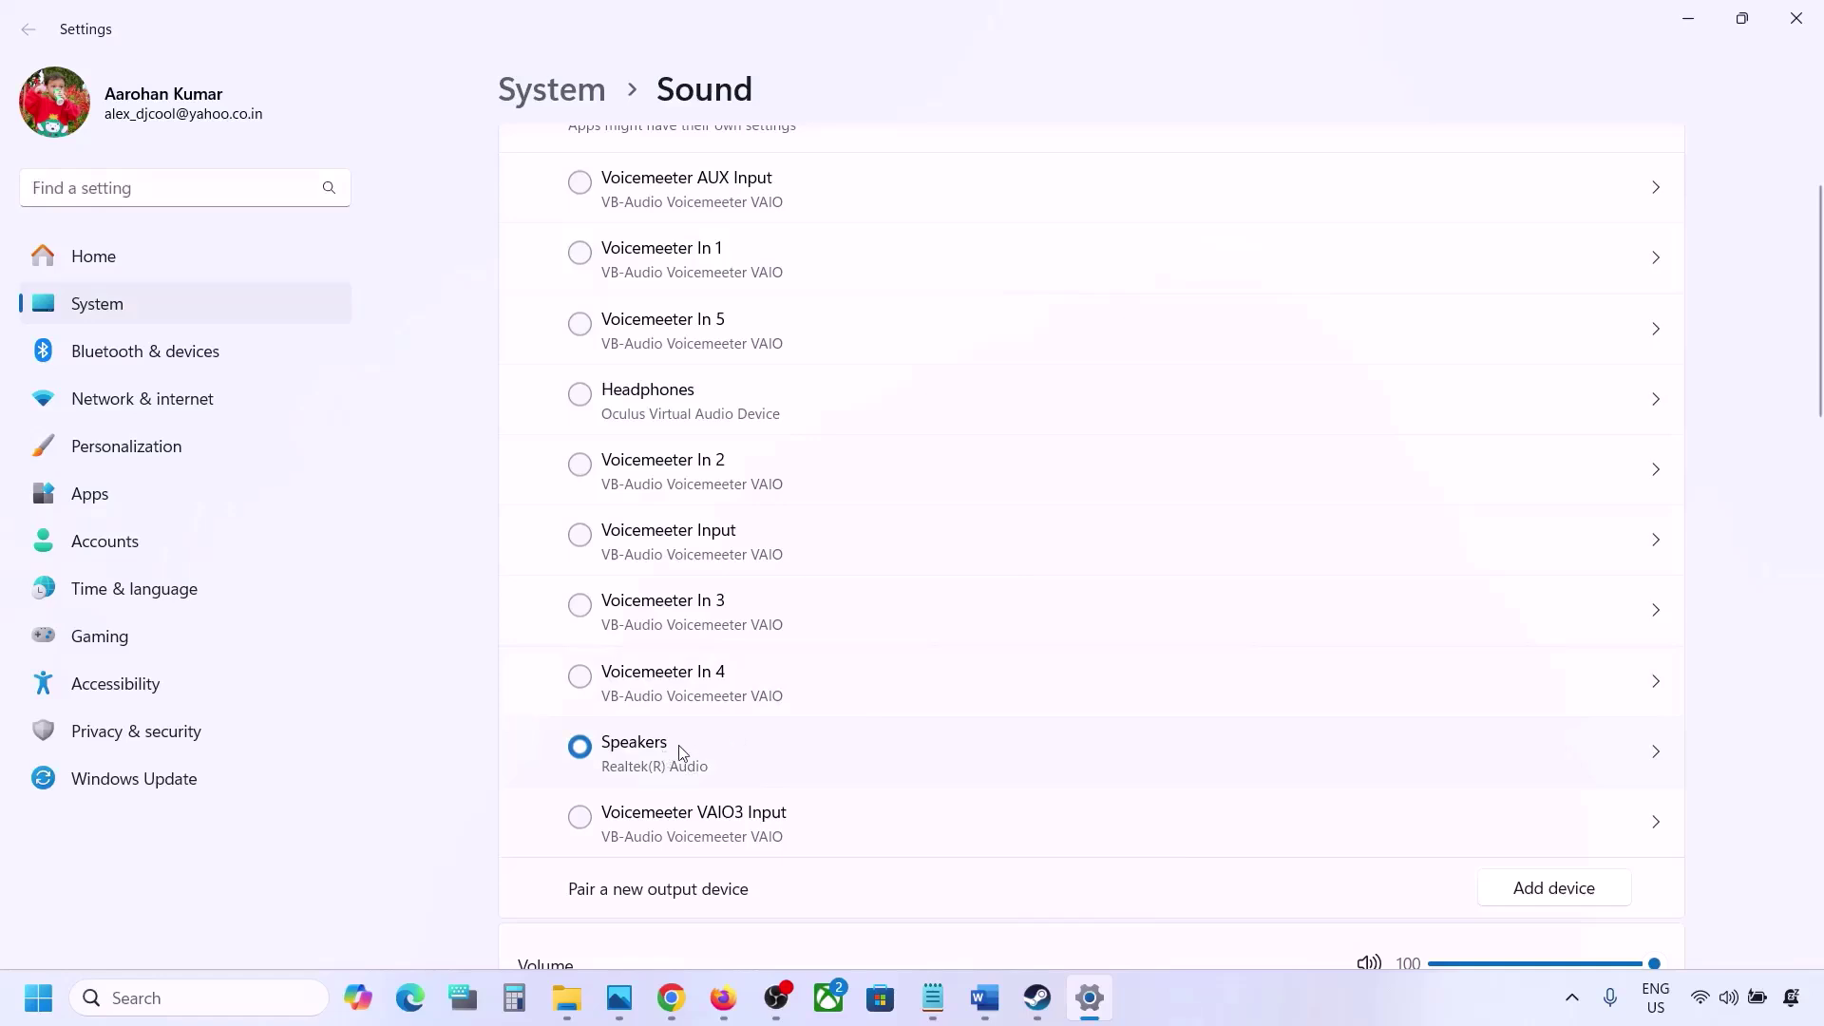
# Check the output volume, the selected recording device and the input volume in the sound settings, and close Settings.
pyautogui.scroll(-5, 696, 760)
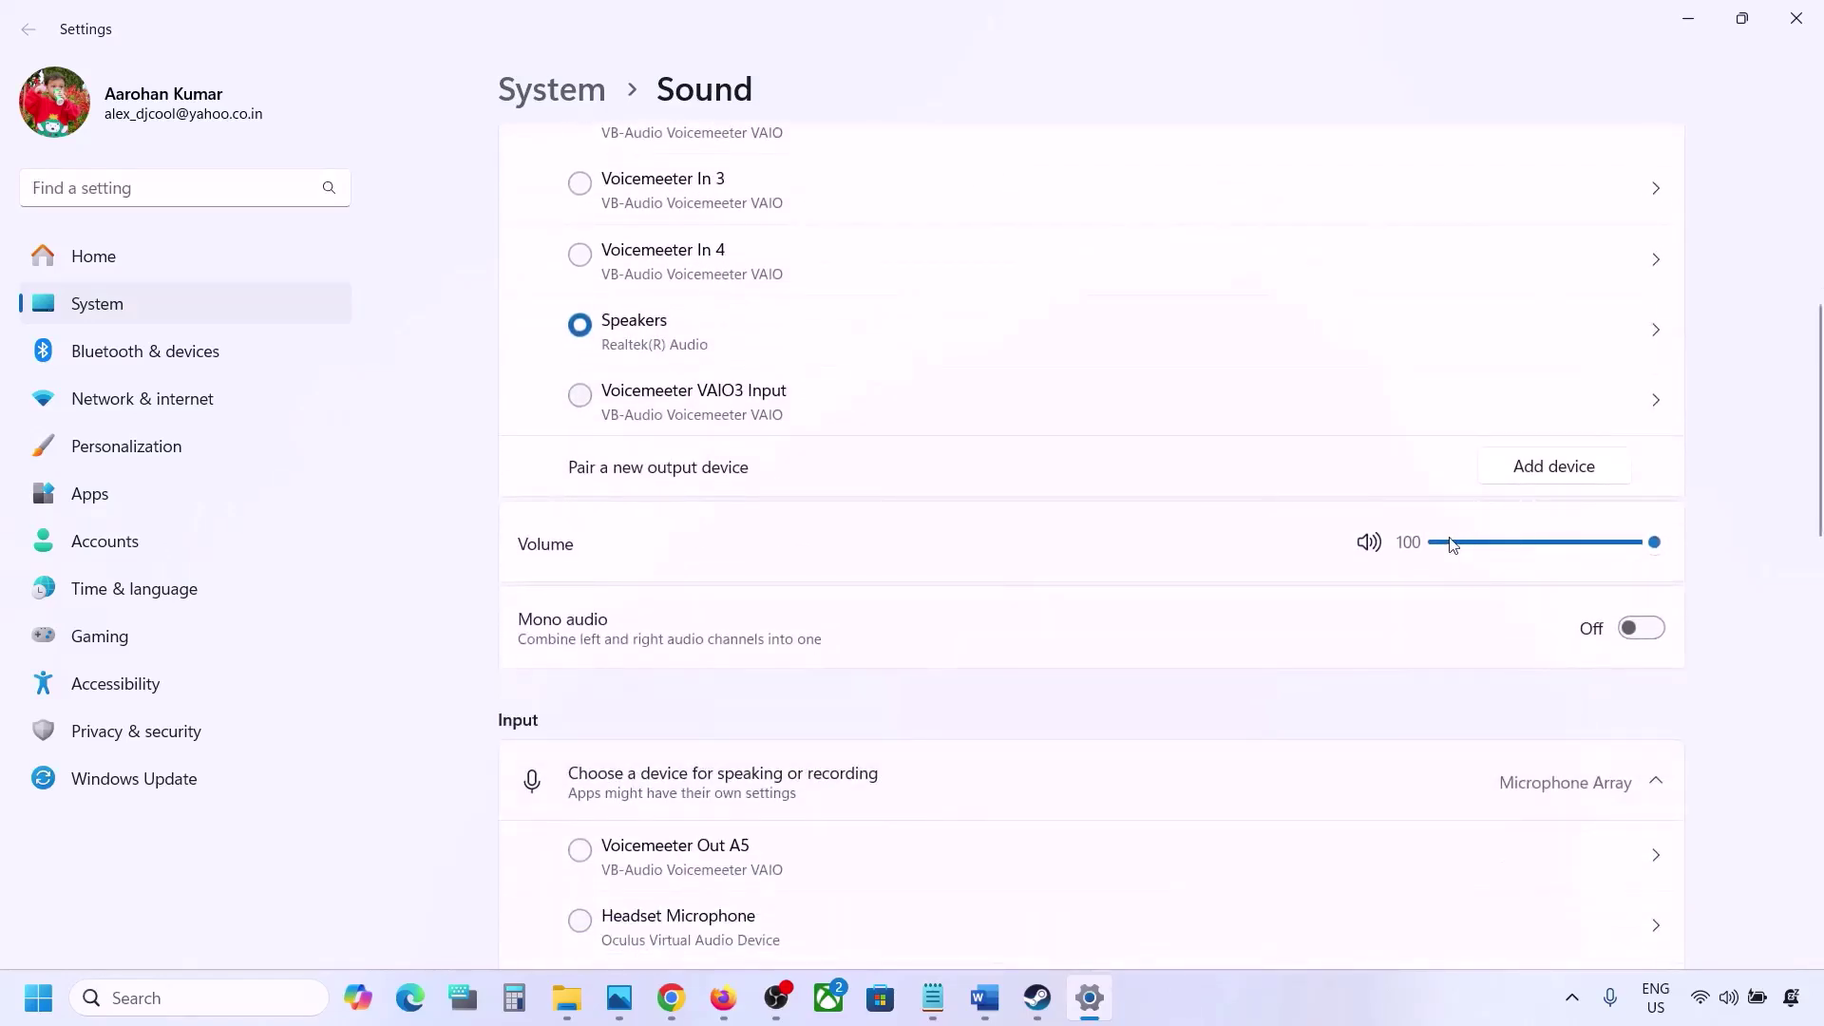
pyautogui.scroll(-6, 1209, 683)
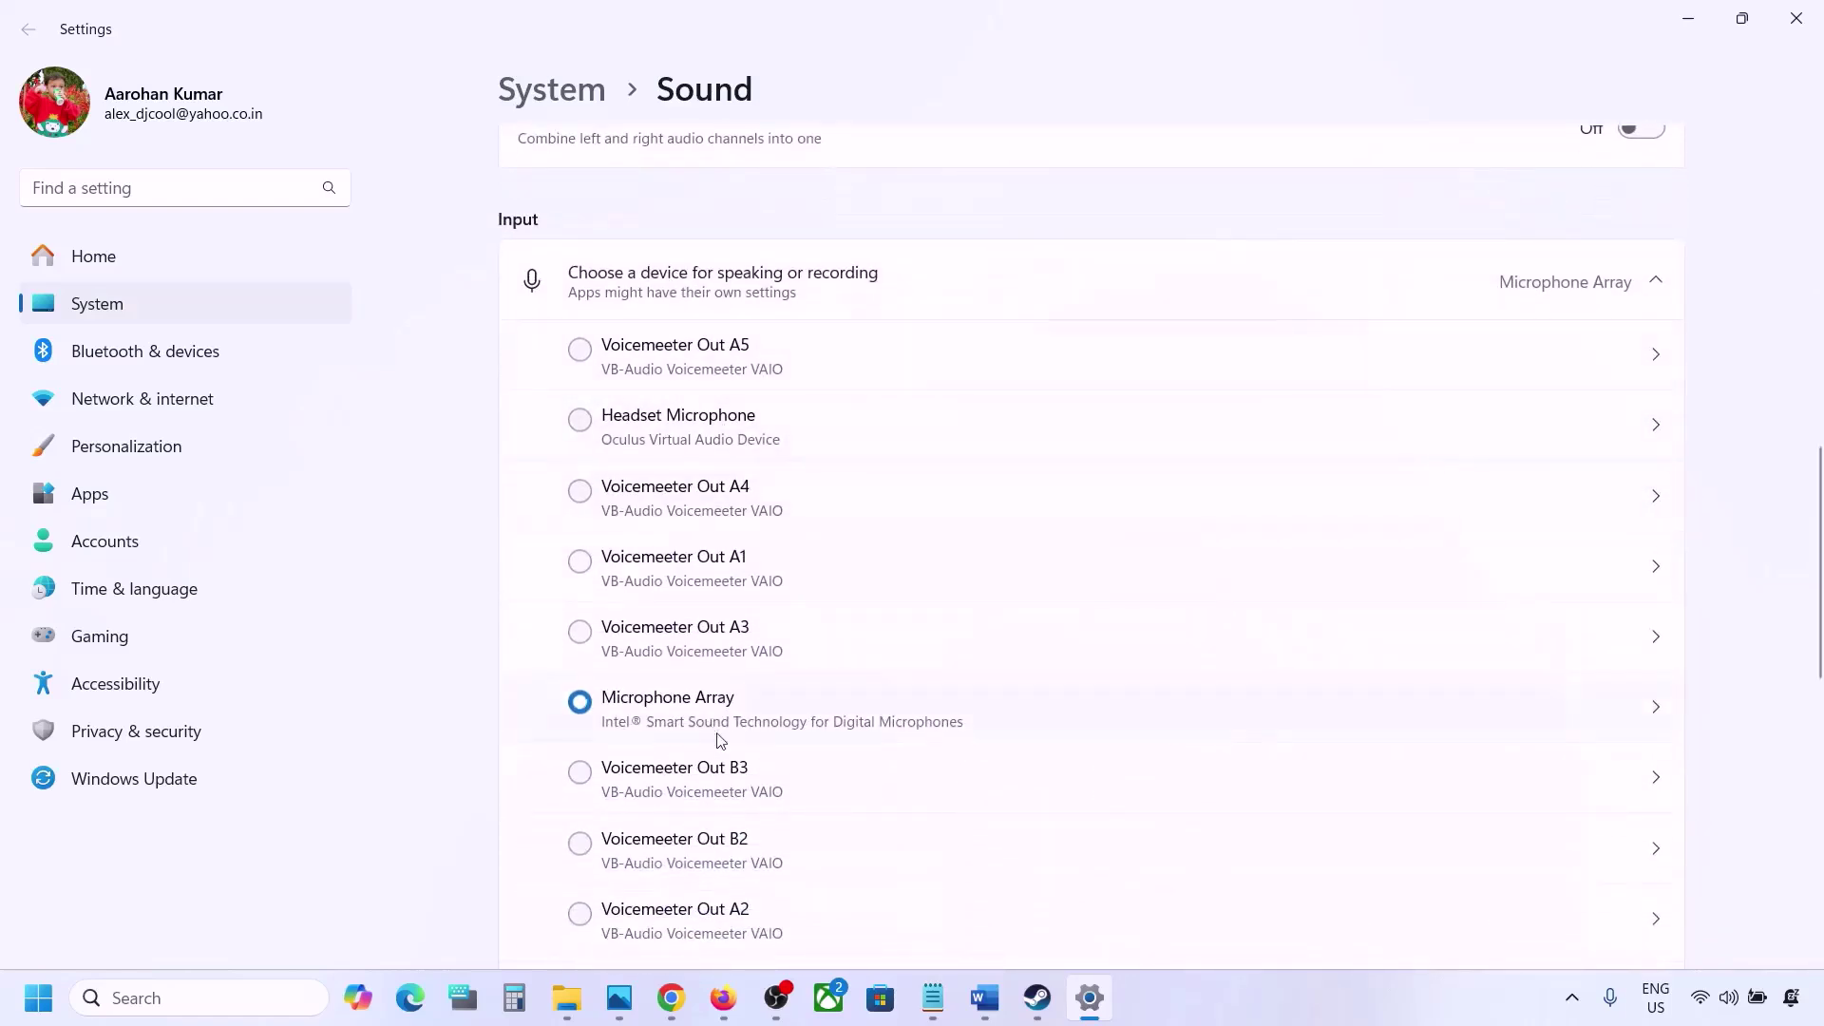
pyautogui.scroll(-2, 720, 742)
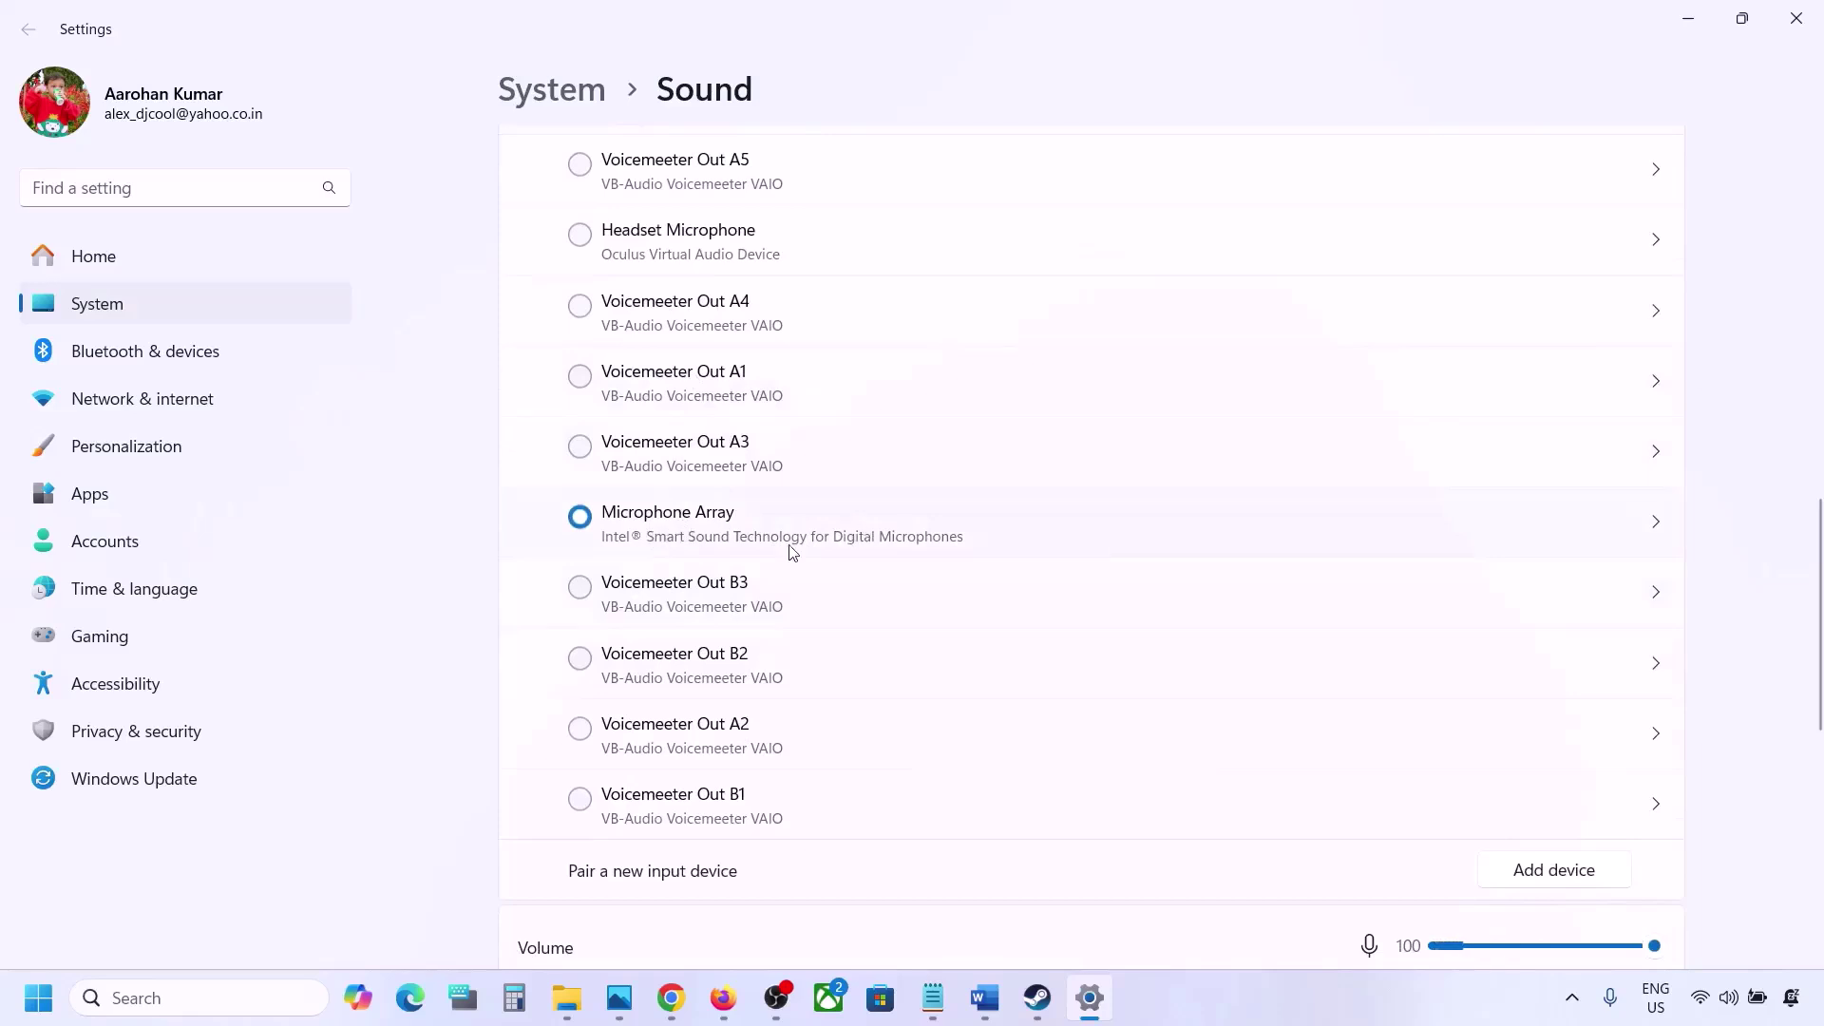
pyautogui.scroll(-4, 815, 549)
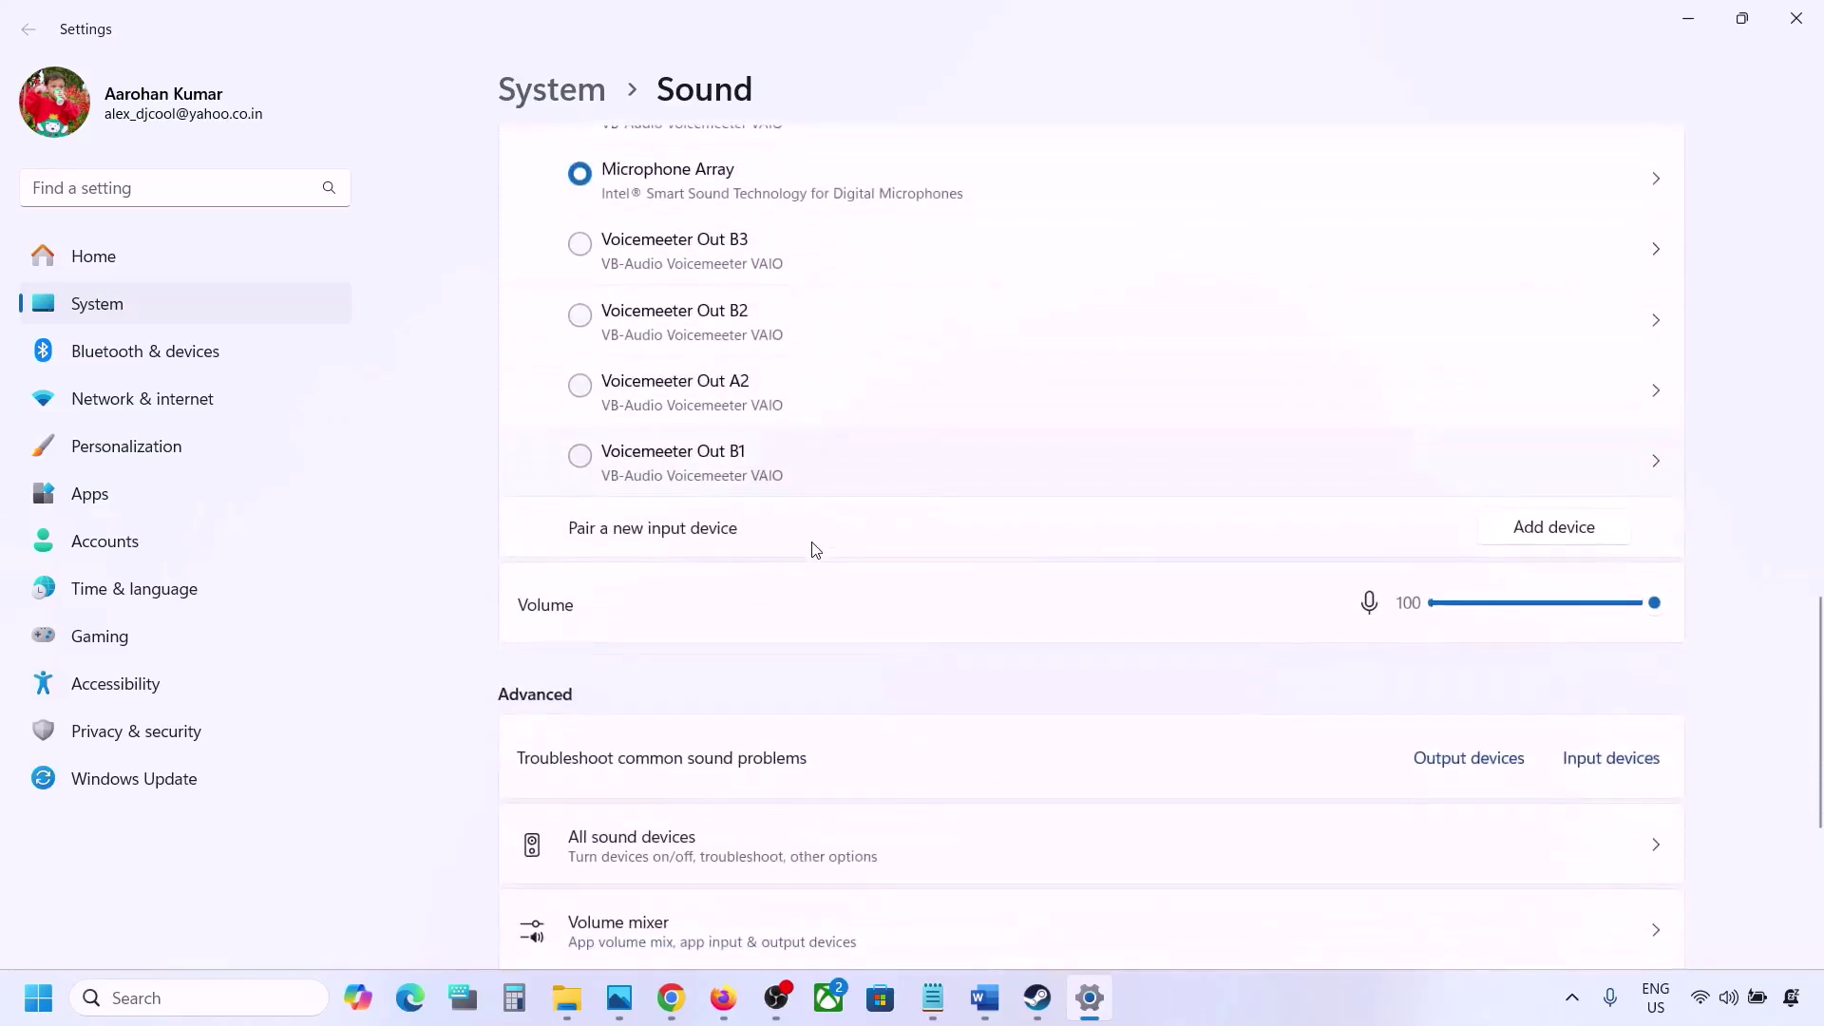
pyautogui.scroll(3, 809, 457)
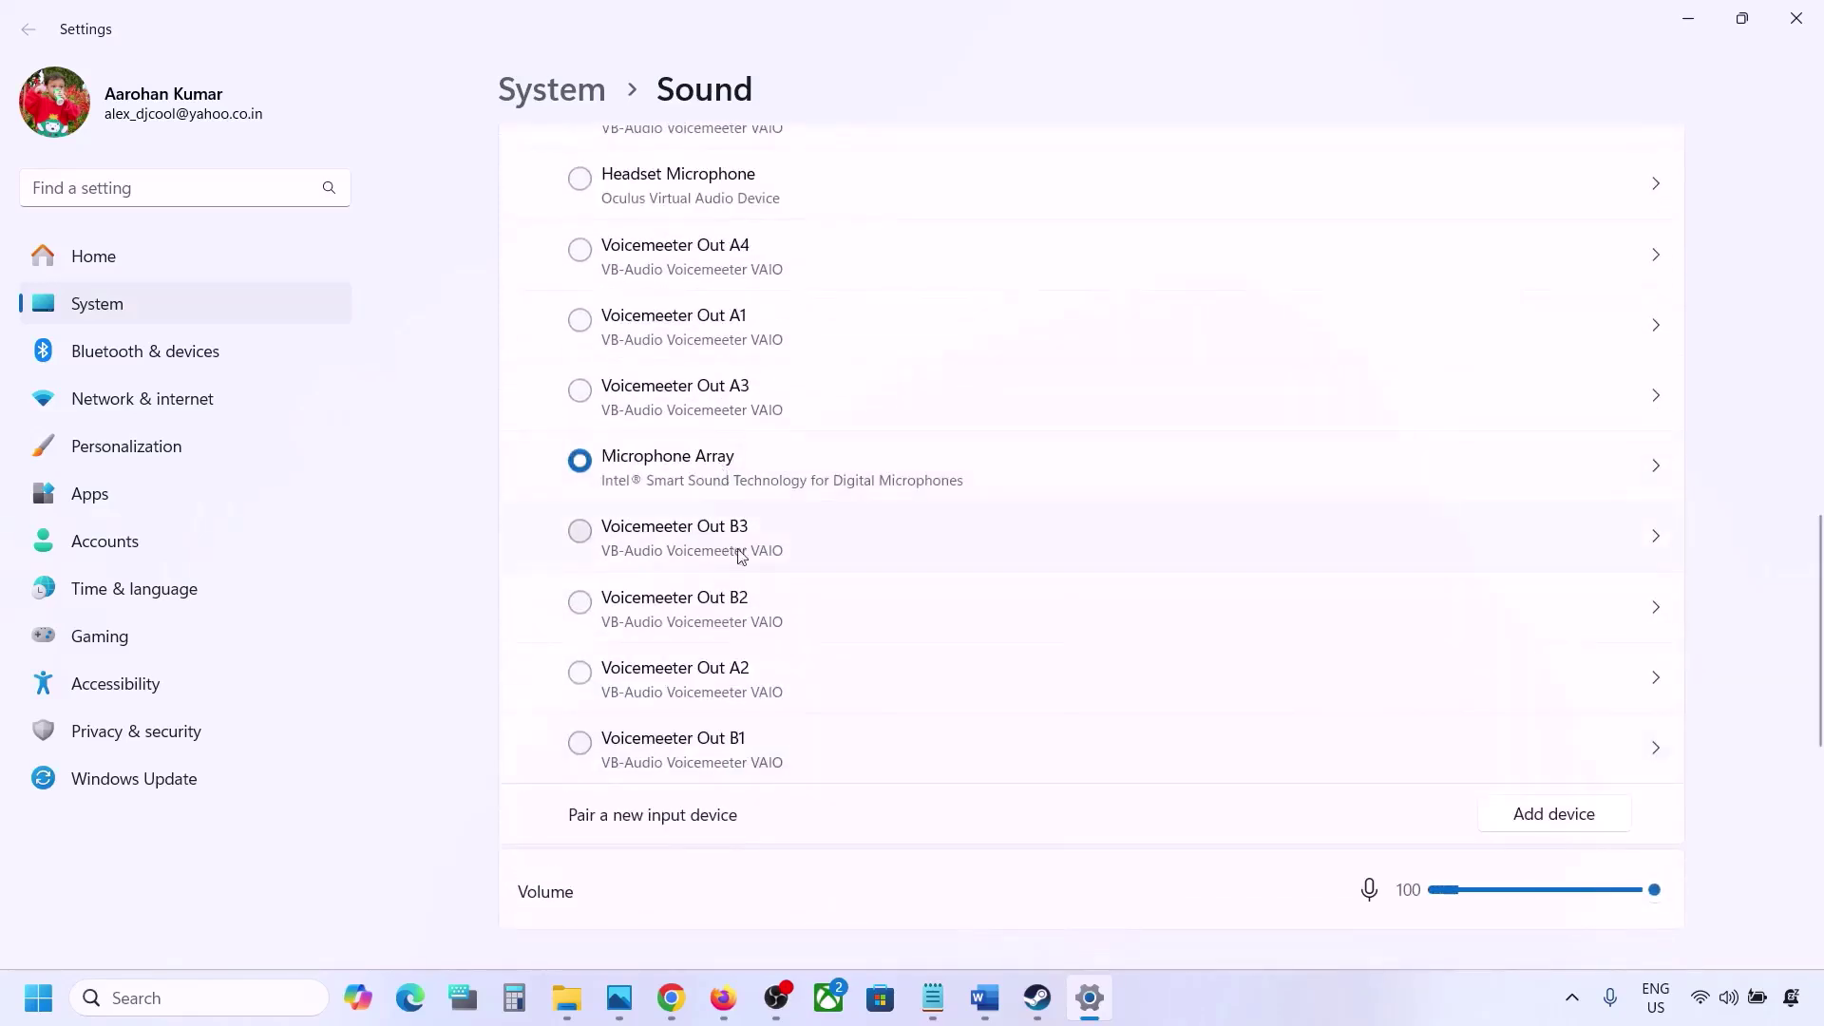
pyautogui.scroll(-2, 738, 655)
pyautogui.scroll(-3, 738, 656)
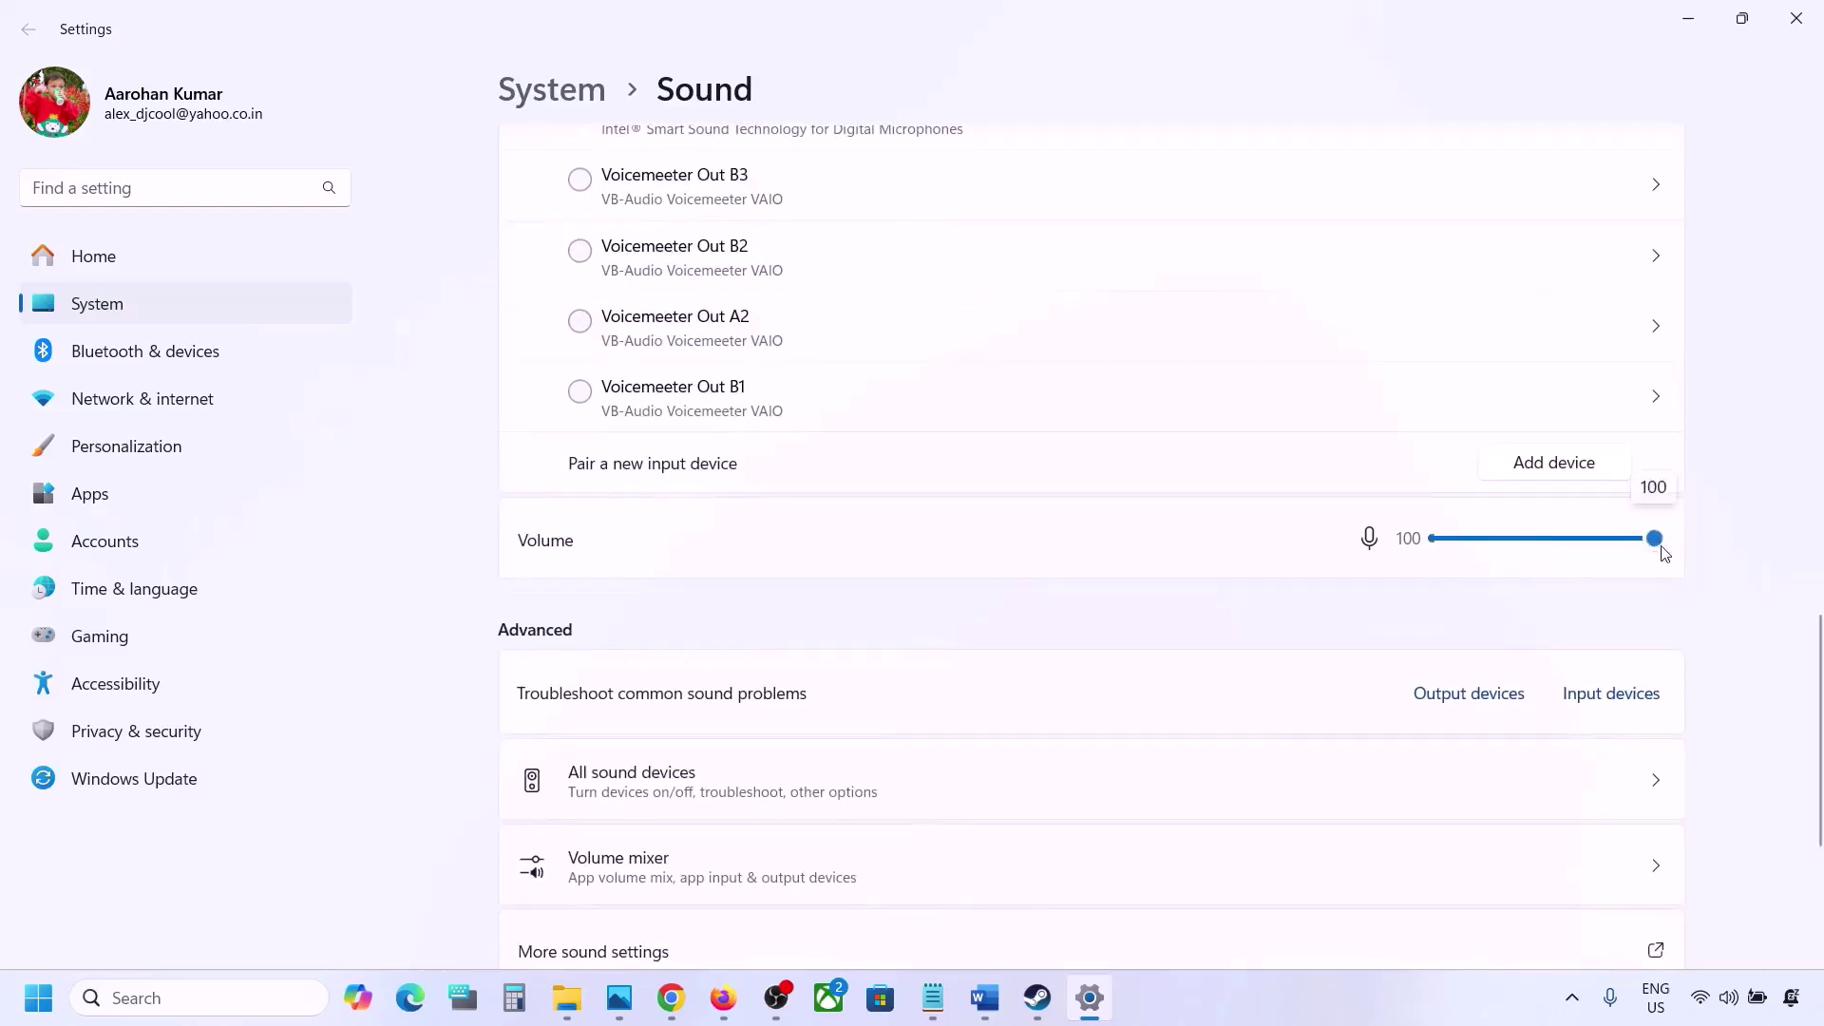
pyautogui.scroll(-2, 1204, 650)
pyautogui.scroll(-3, 1270, 561)
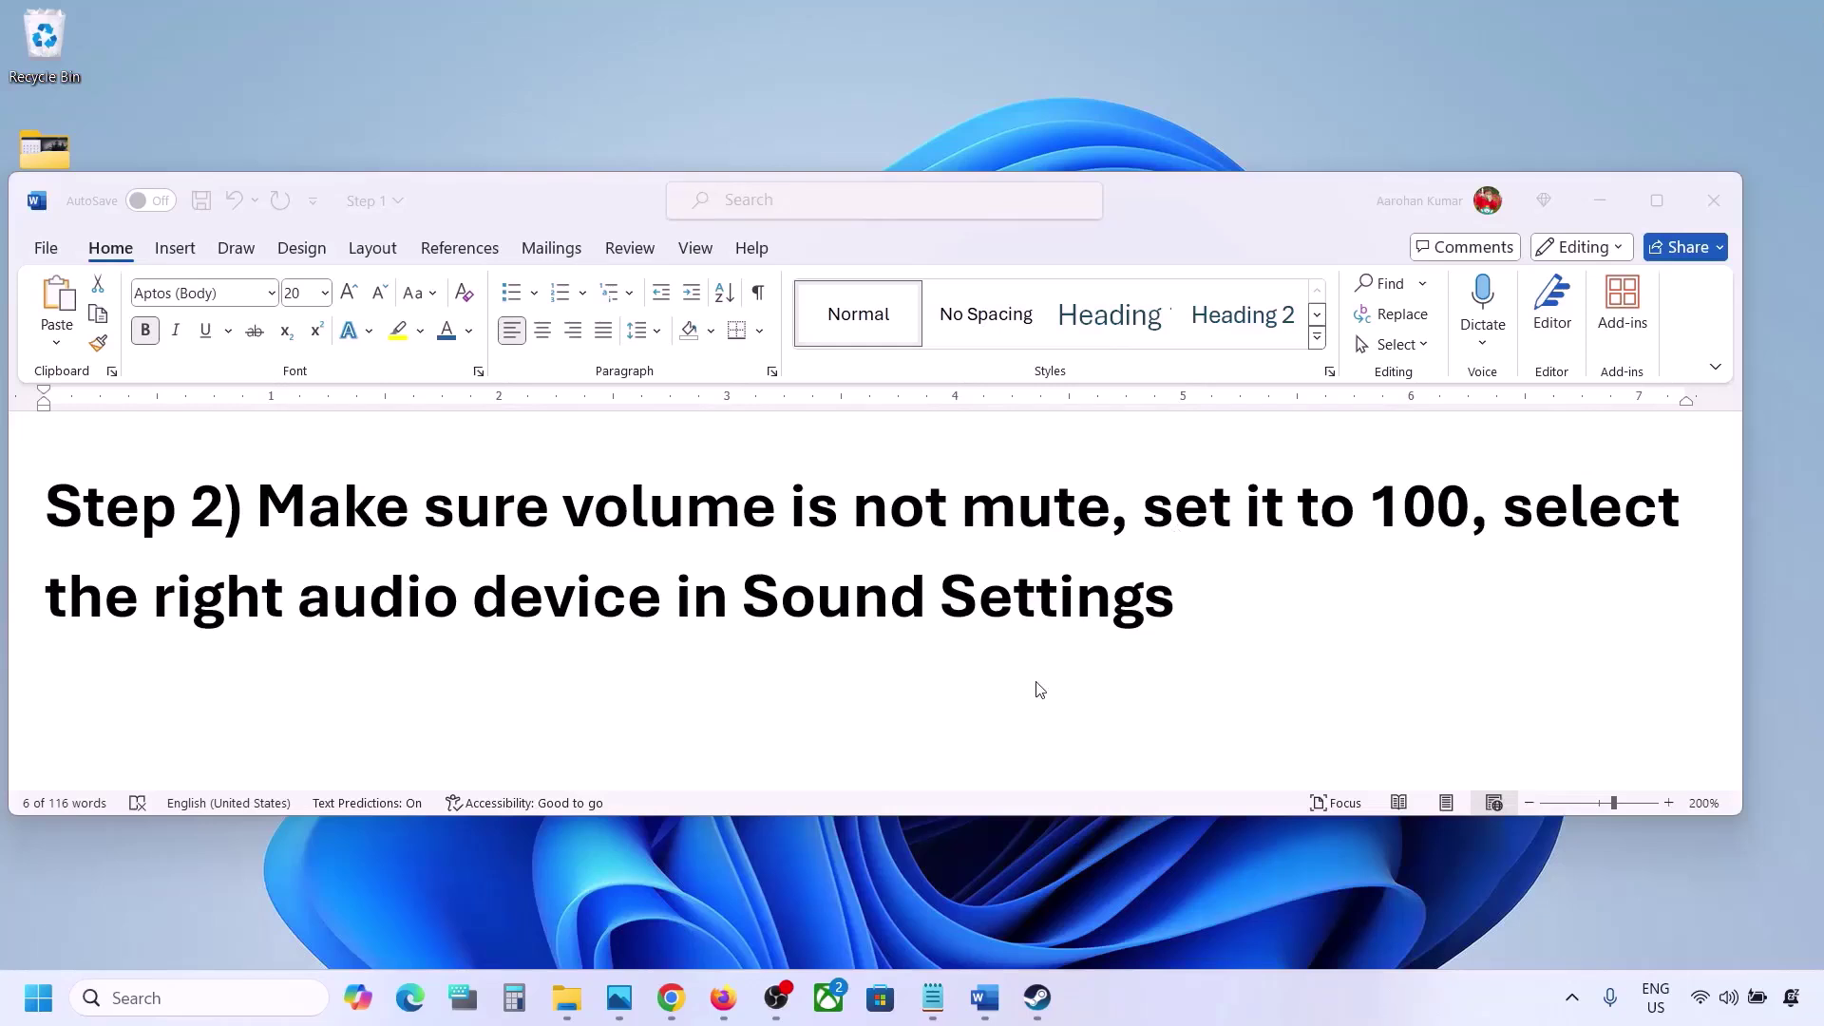
# Move on to Step 3 of the Word notes and highlight "Restart the game".
pyautogui.scroll(-3, 846, 662)
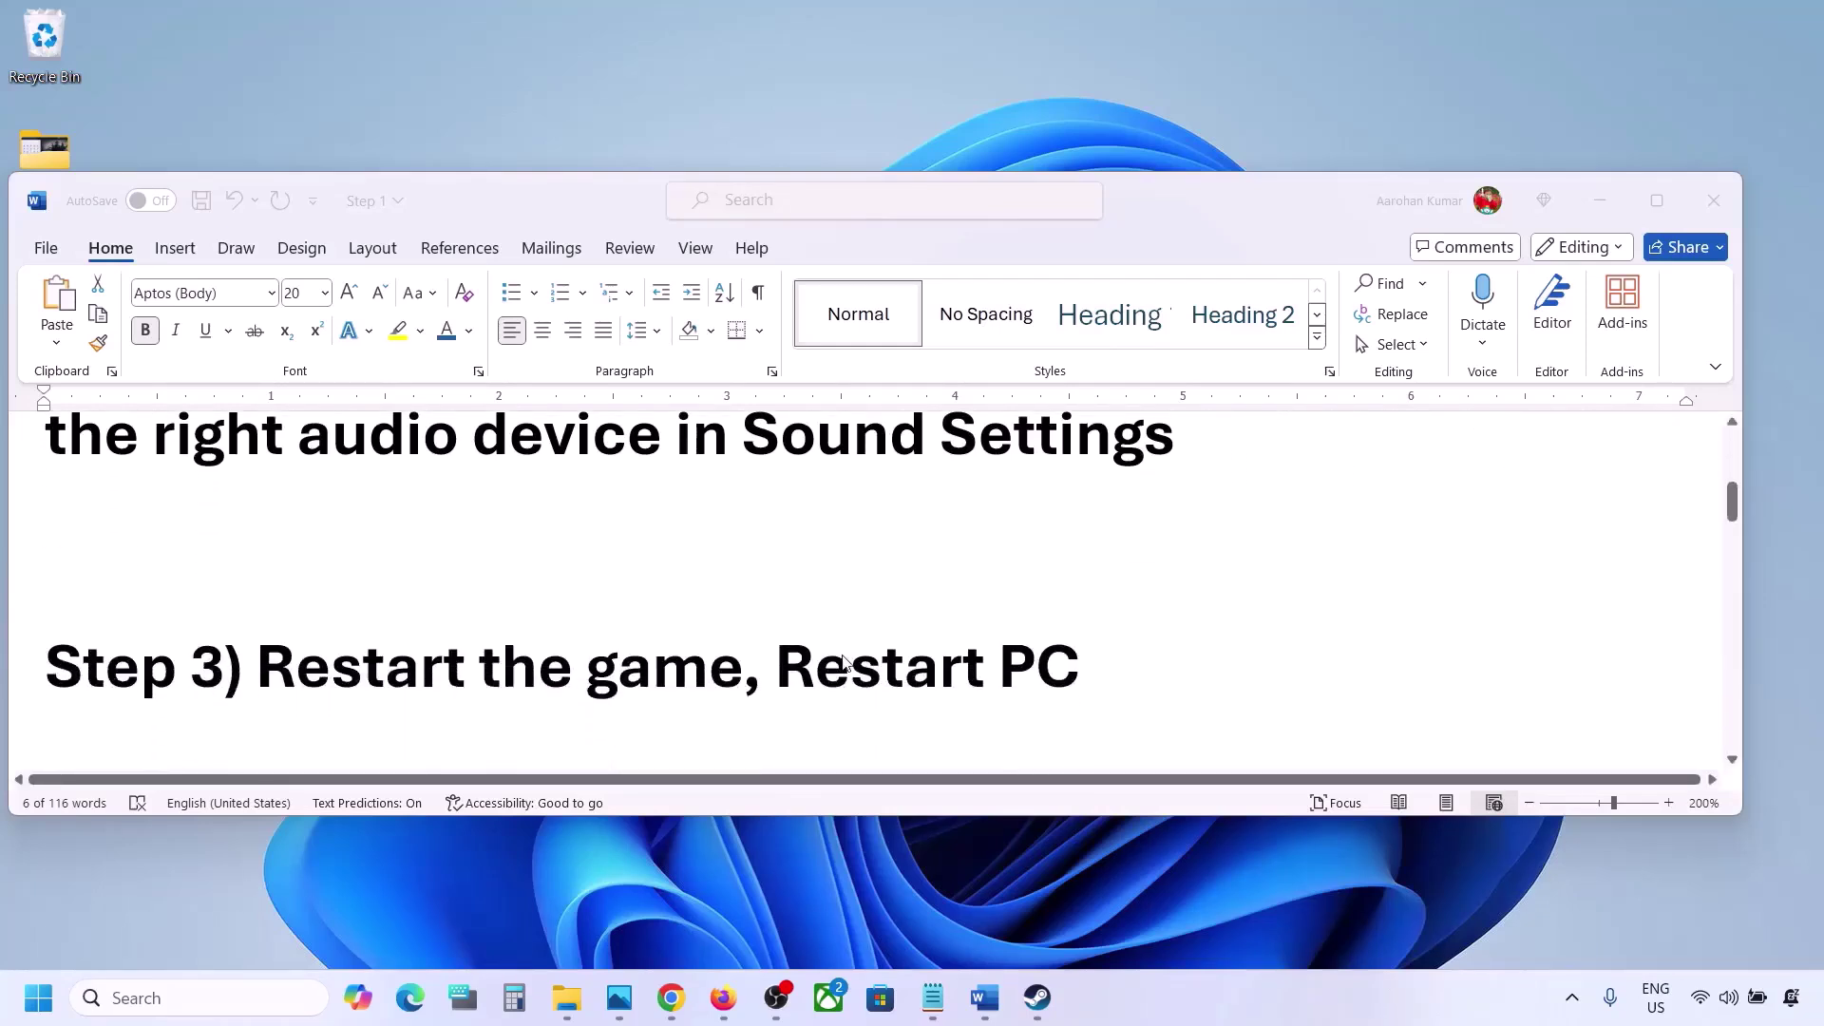
pyautogui.doubleClick(328, 640)
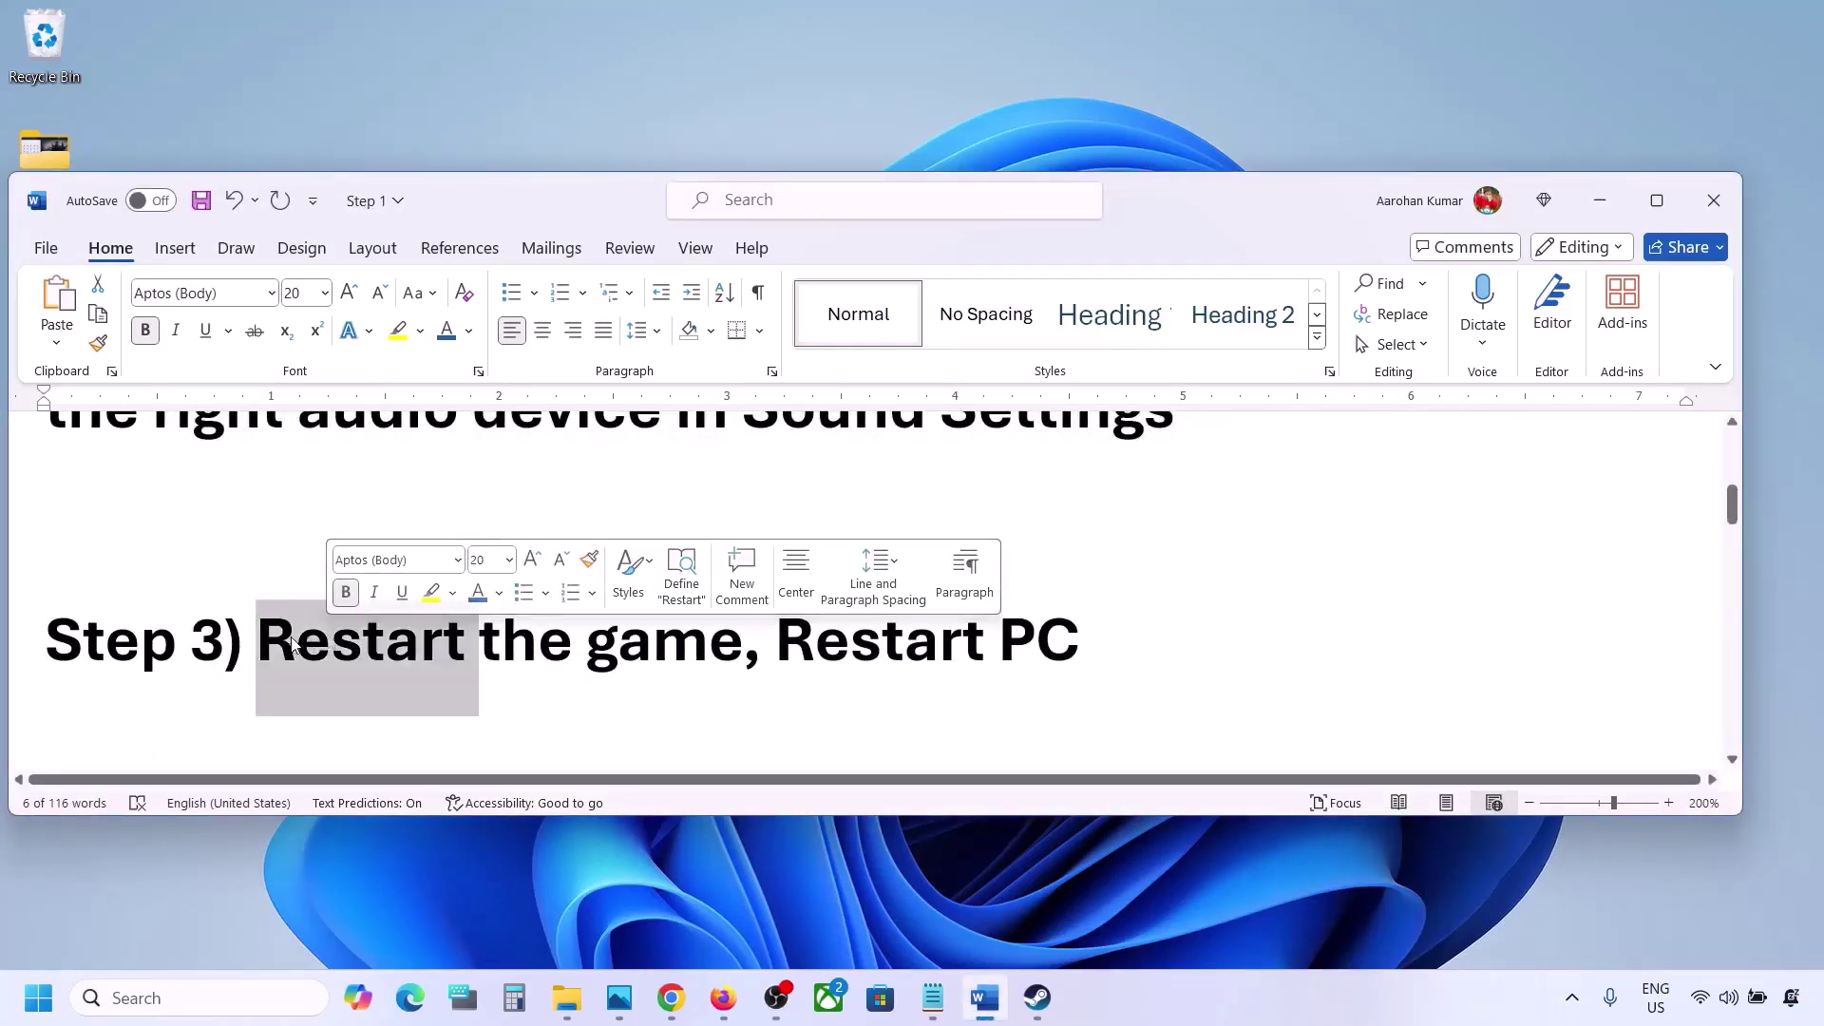
pyautogui.click(500, 643)
pyautogui.moveTo(319, 649); pyautogui.dragTo(604, 624)
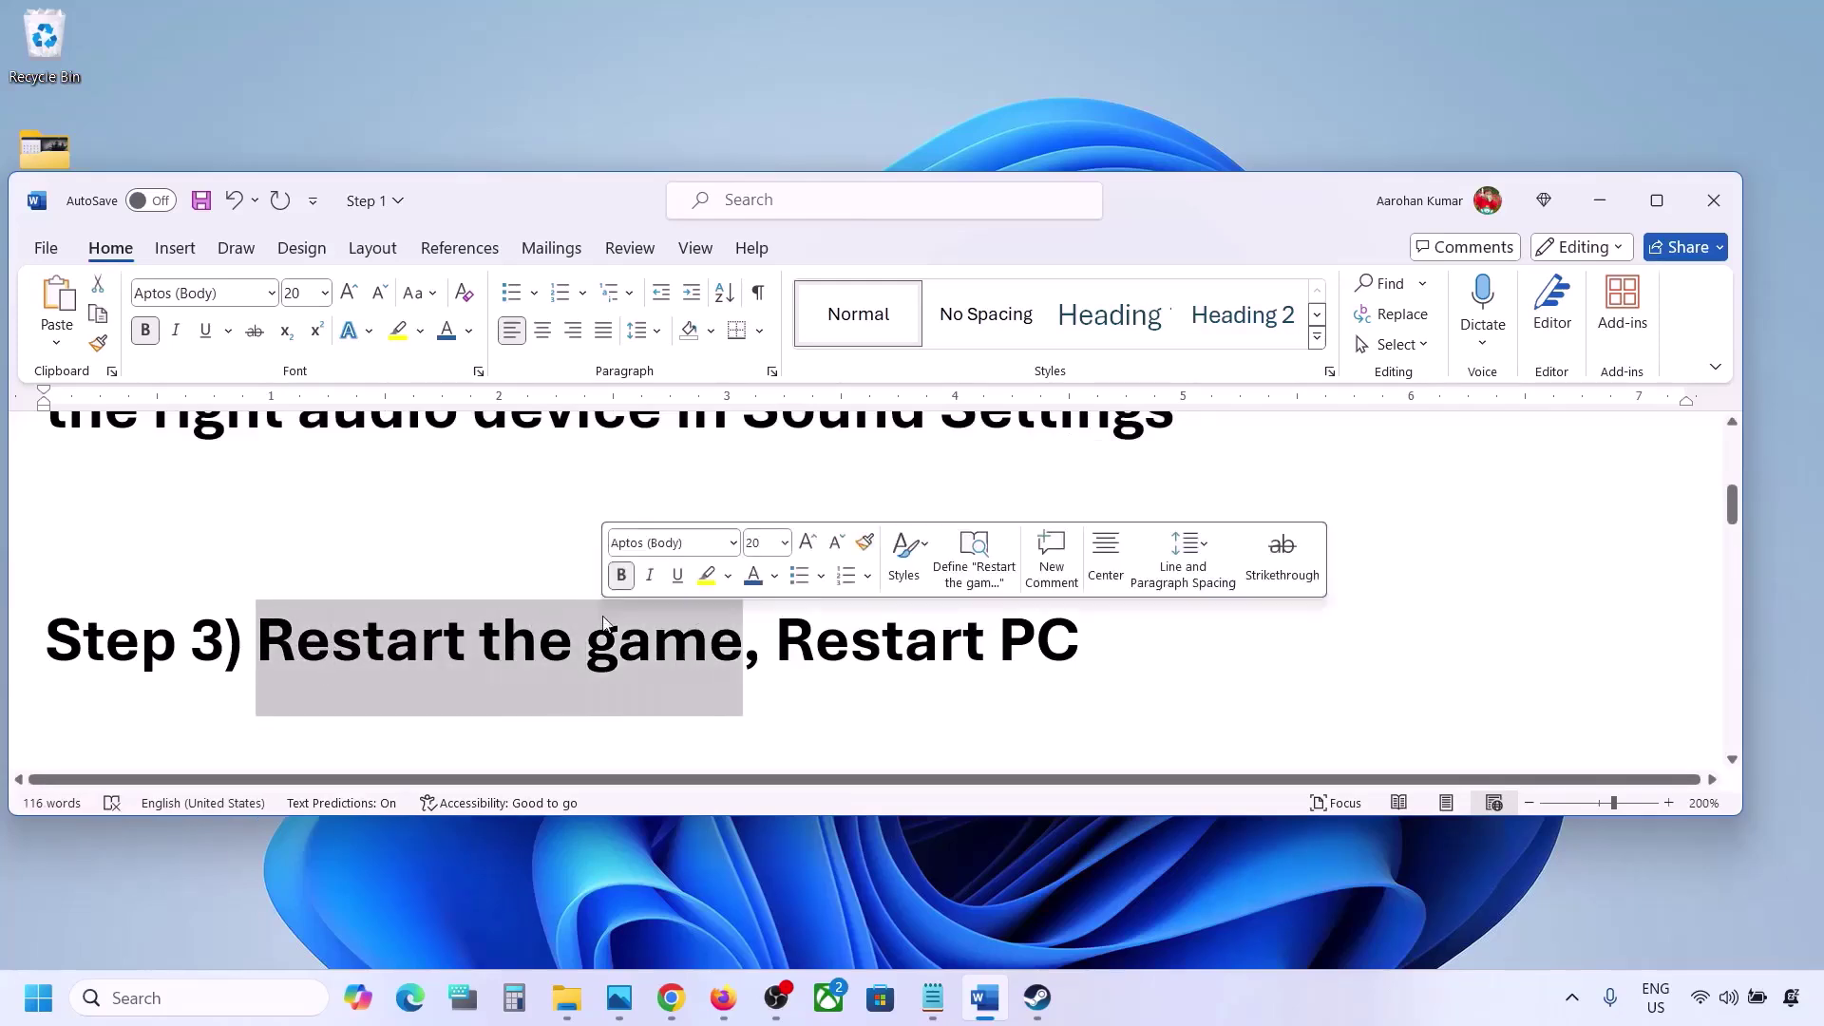
# Highlight "Restart PC" in Step 3 of the Word notes and the sound sample rate instruction in Step 4.
pyautogui.moveTo(777, 635); pyautogui.dragTo(1071, 630)
pyautogui.scroll(-5, 575, 624)
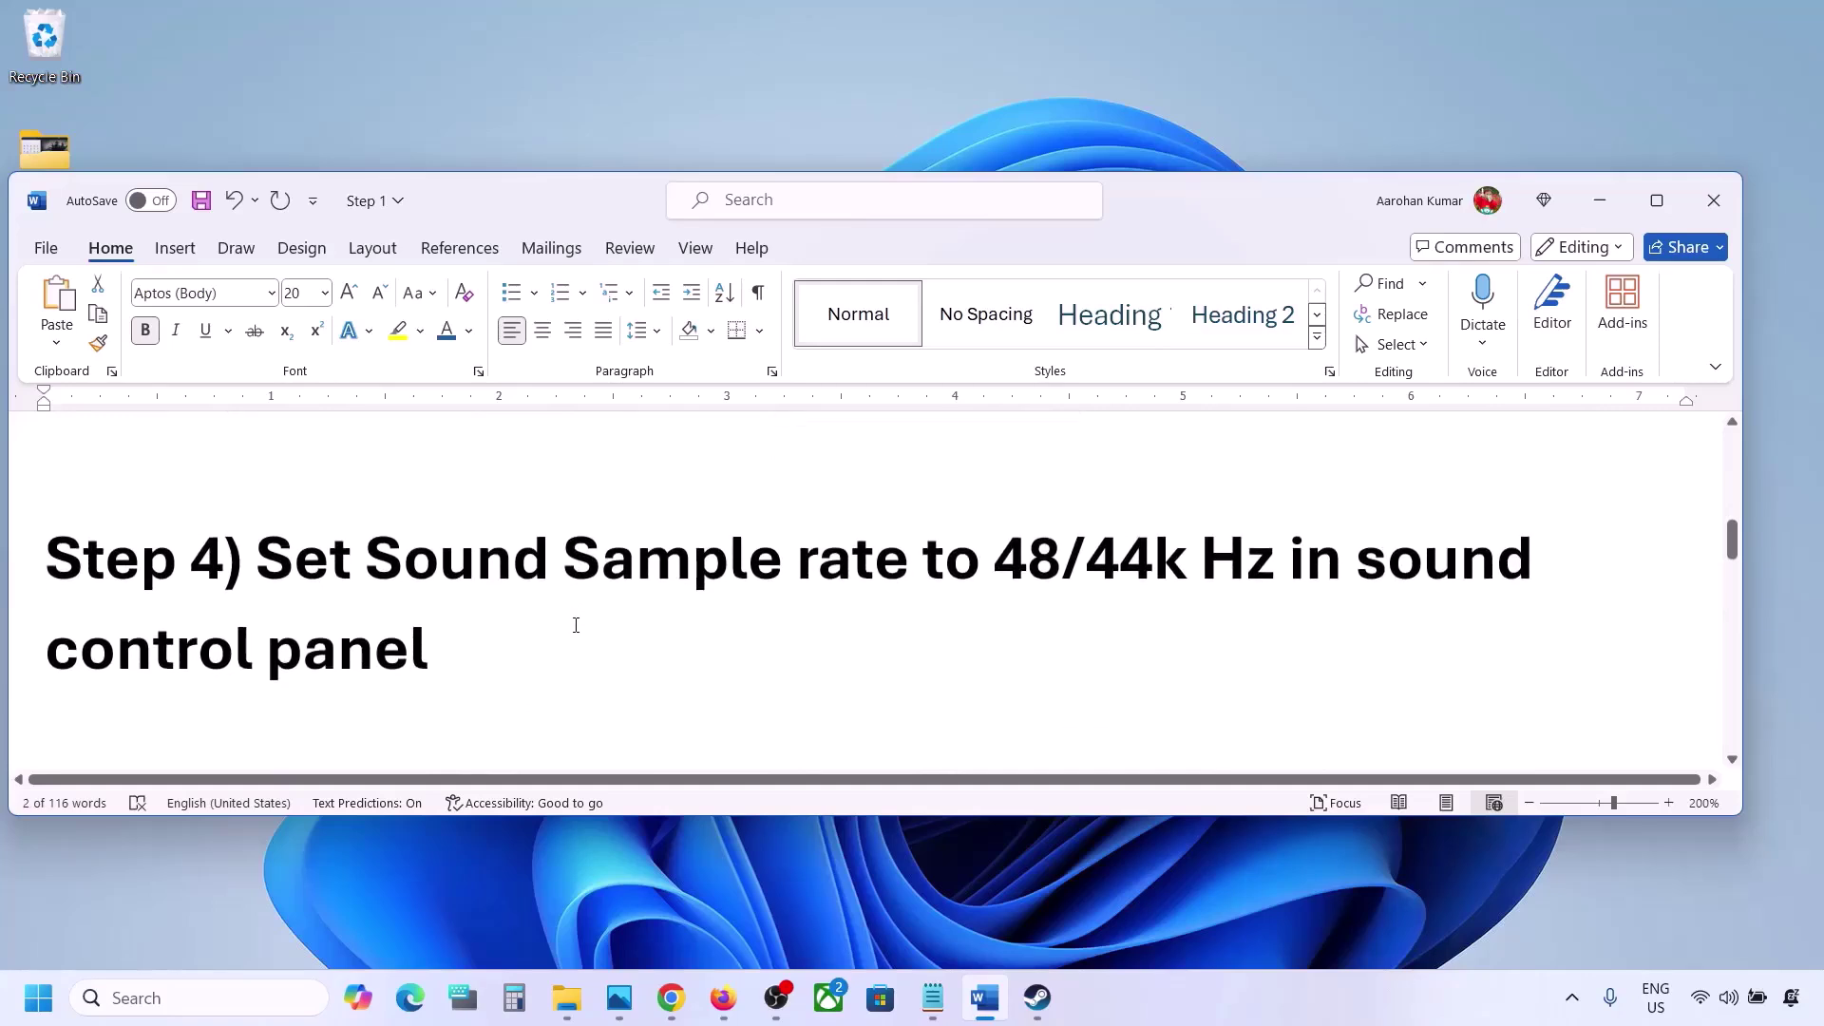
pyautogui.moveTo(266, 561); pyautogui.dragTo(1163, 566)
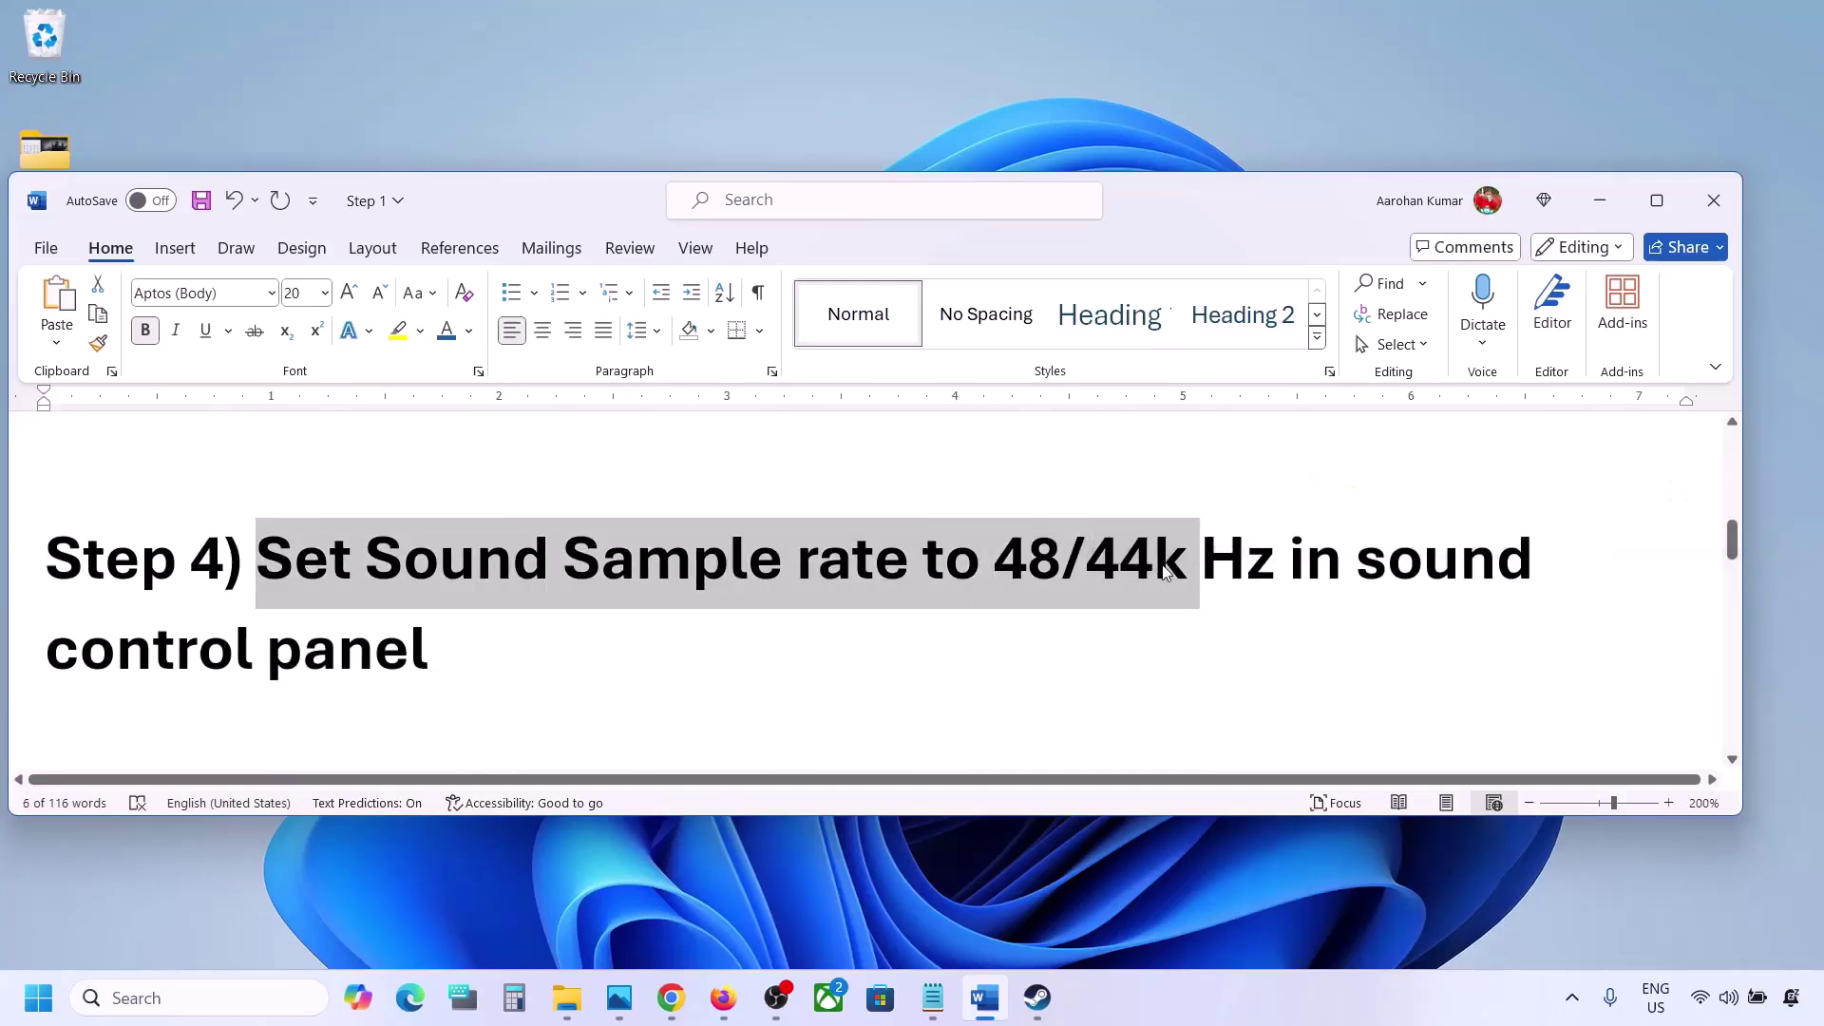
pyautogui.click(1164, 566)
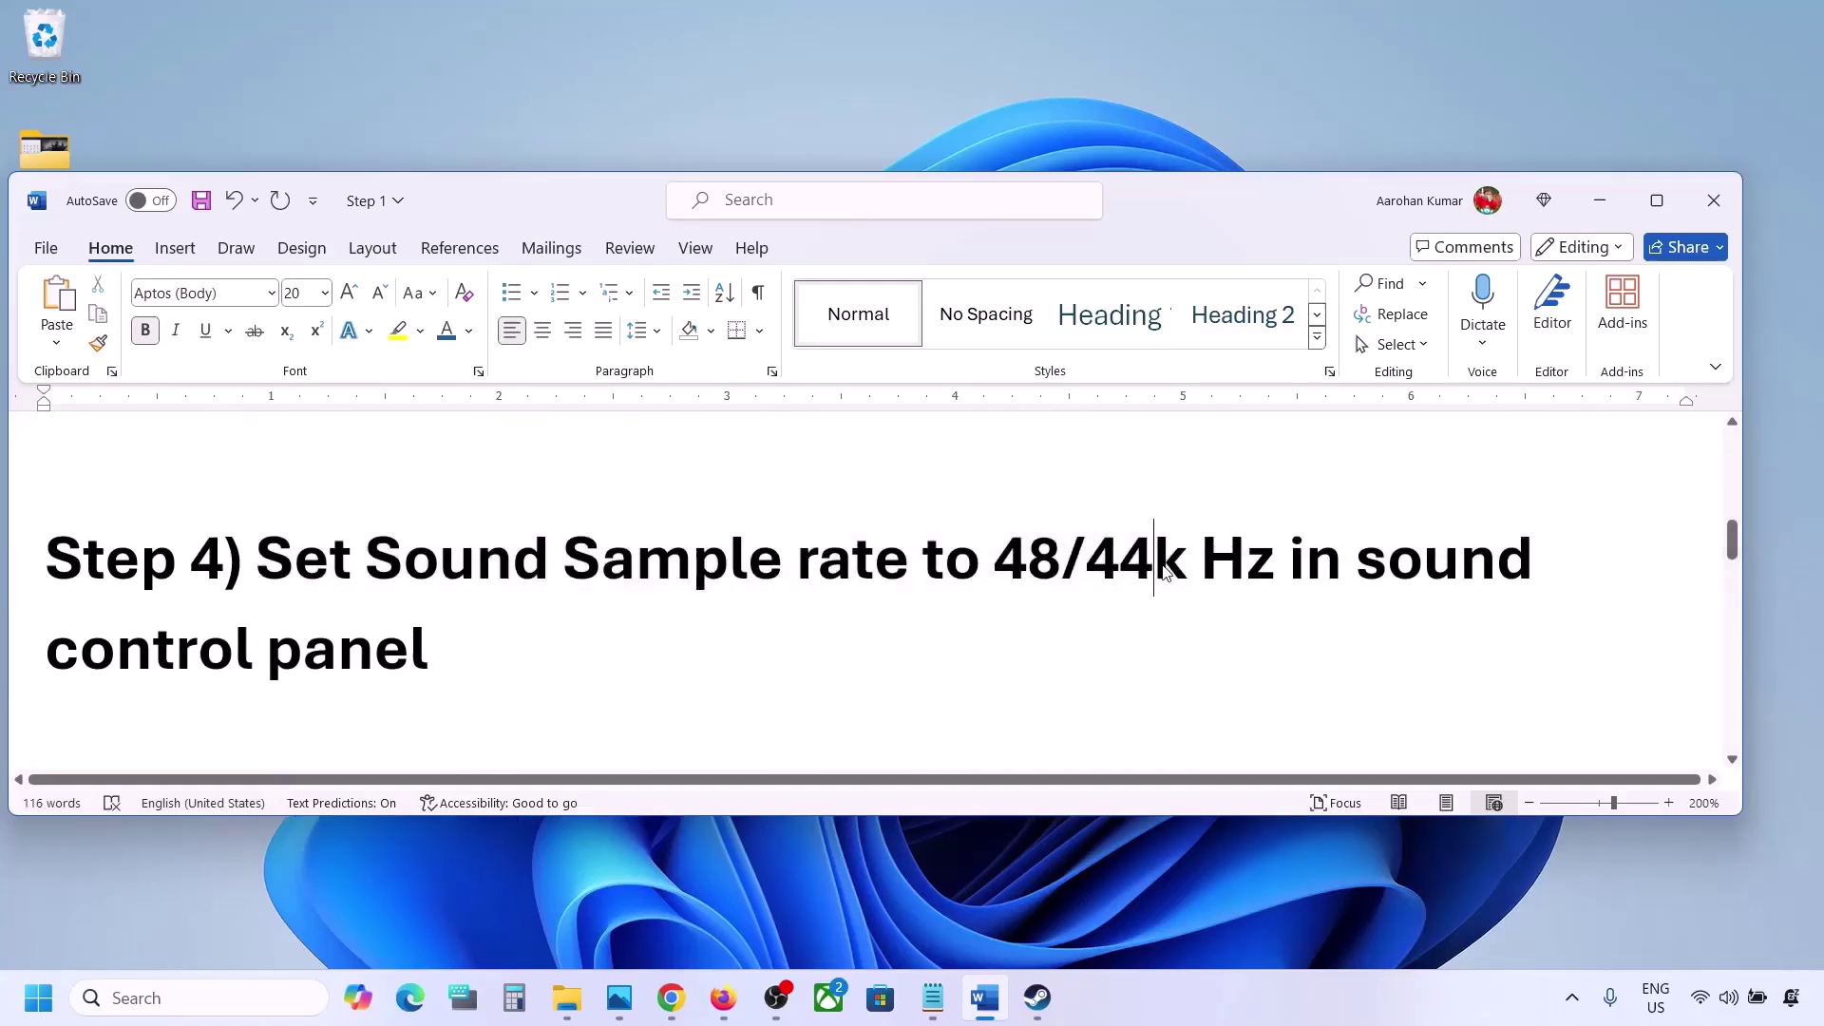
# Open the Sound dialog from the Hardware and Sound category of Control Panel and move it toward the screen's centre.
pyautogui.click(119, 998)
pyautogui.write('control')
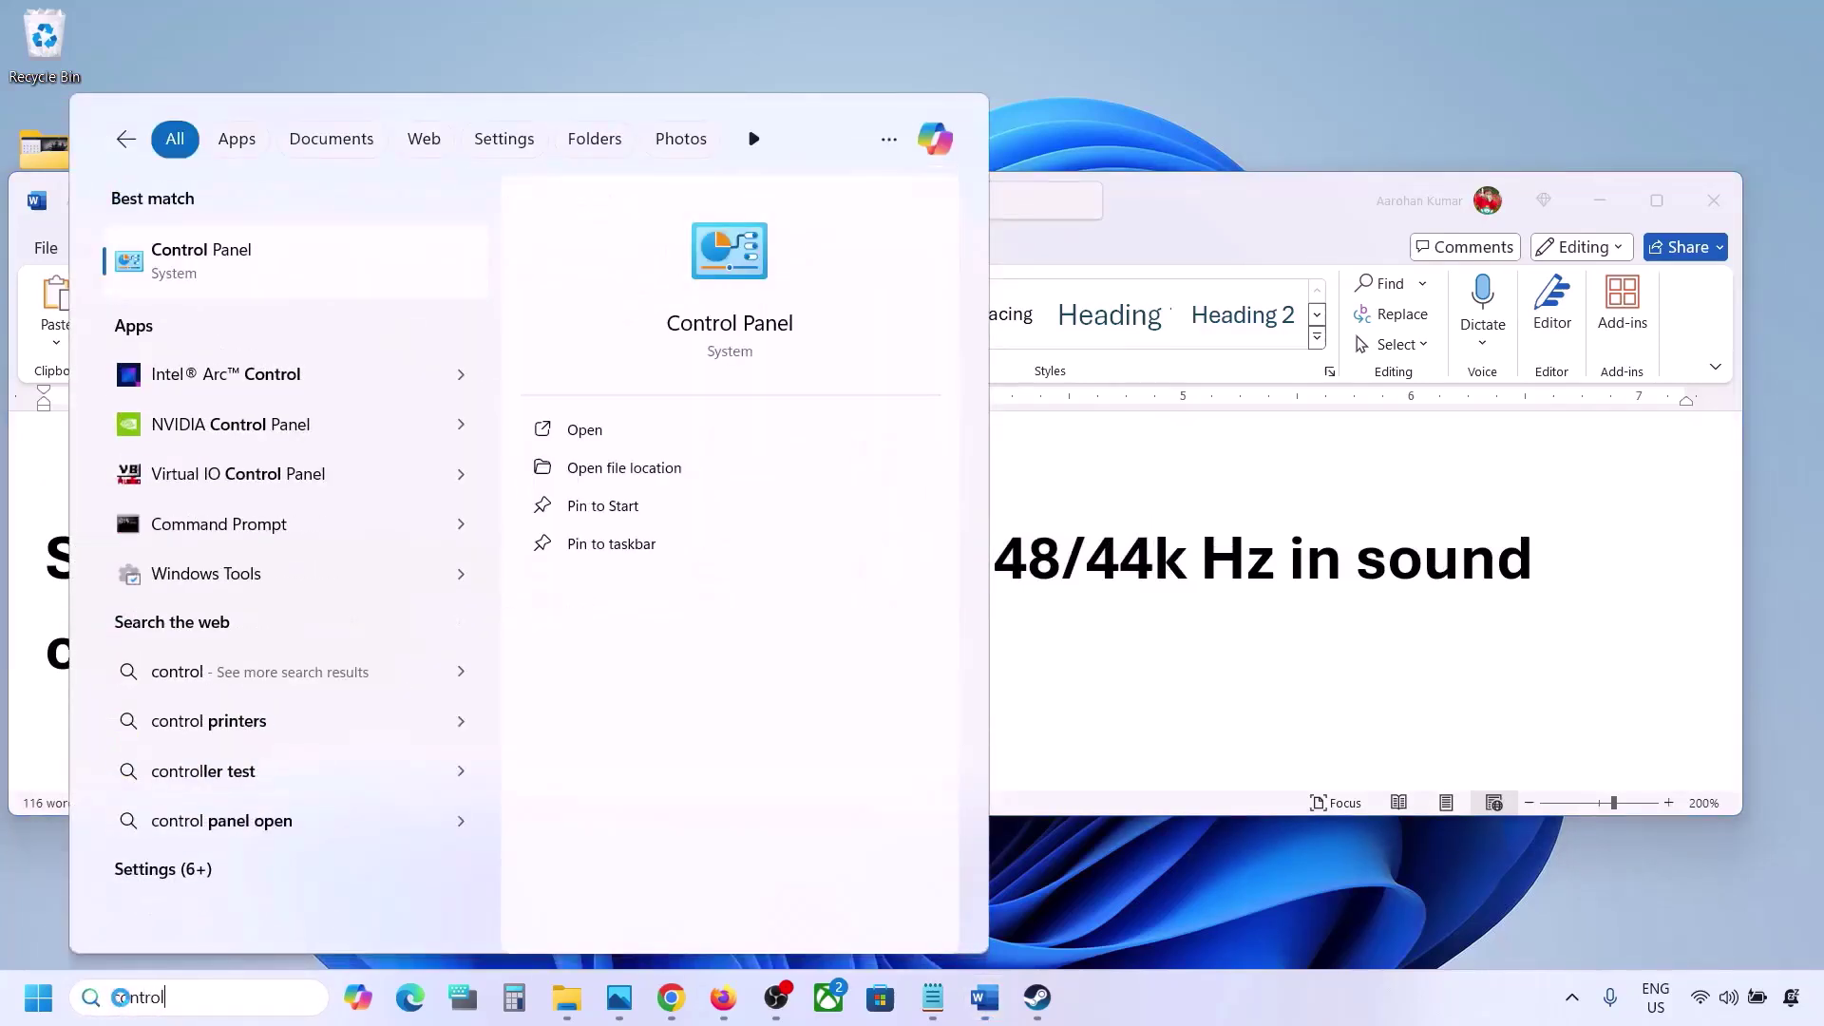
pyautogui.press('Return')
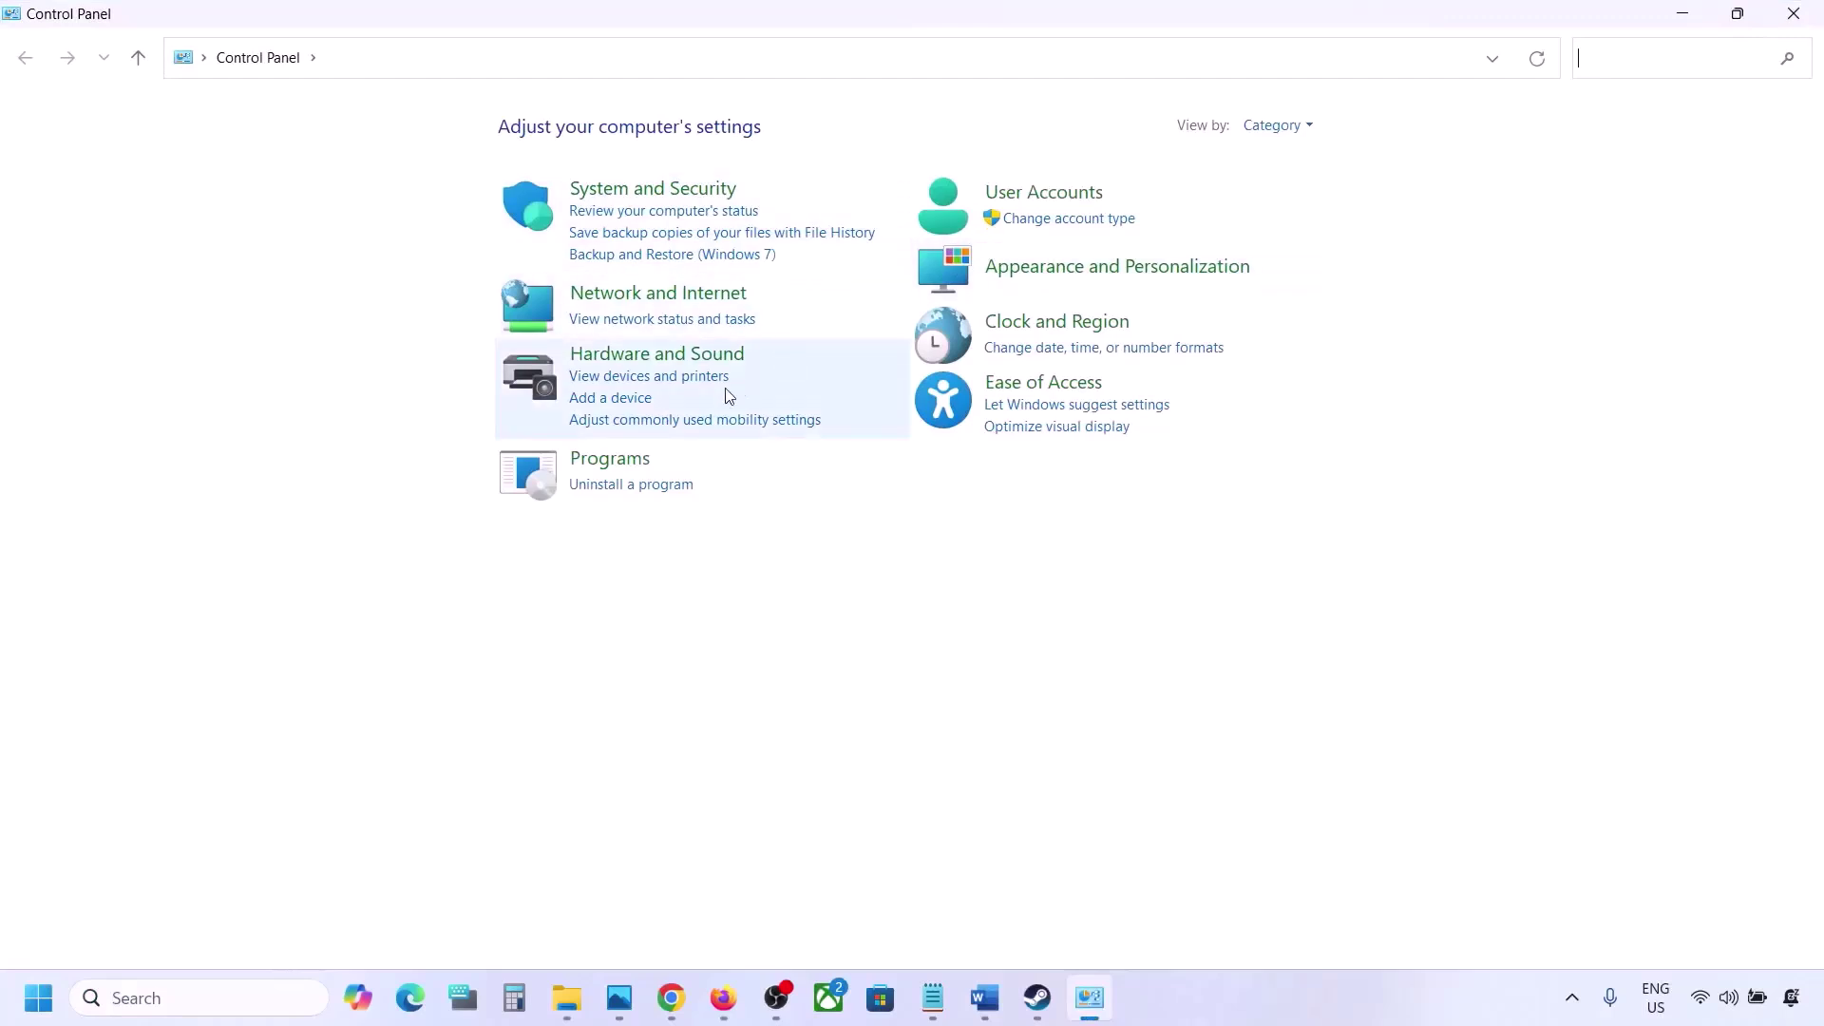
pyautogui.click(683, 361)
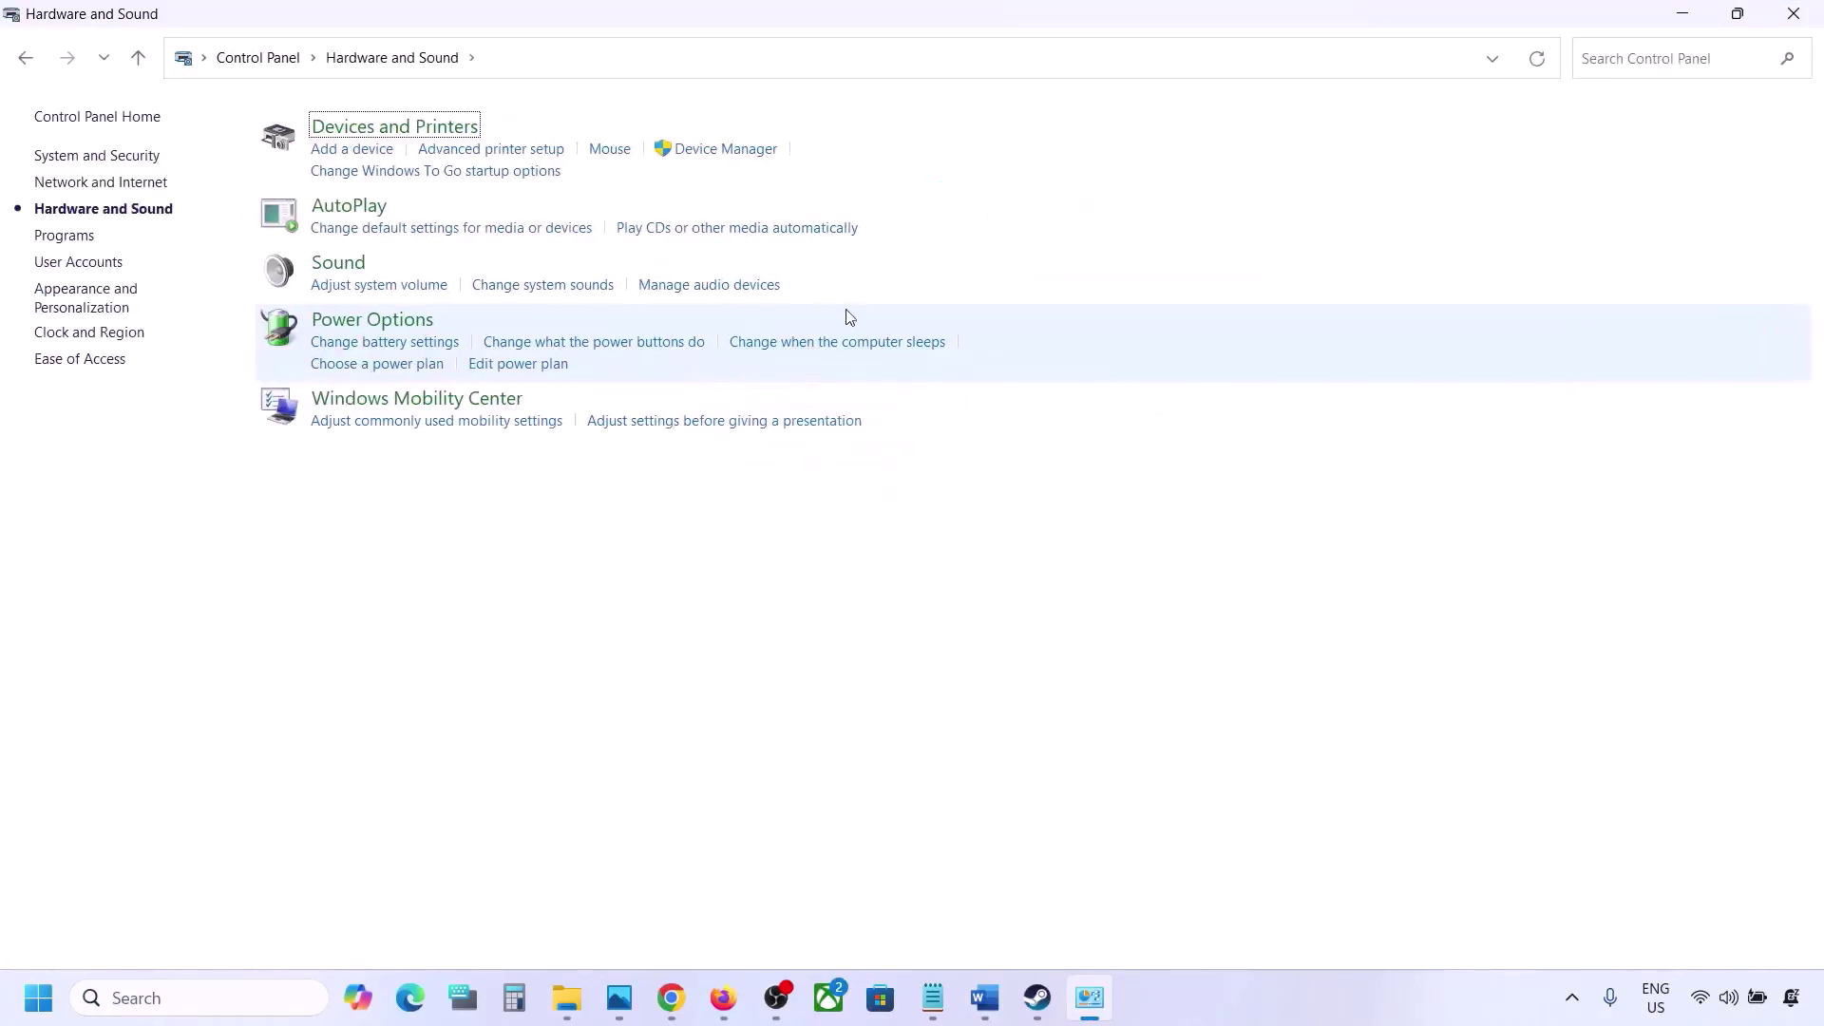
pyautogui.click(340, 265)
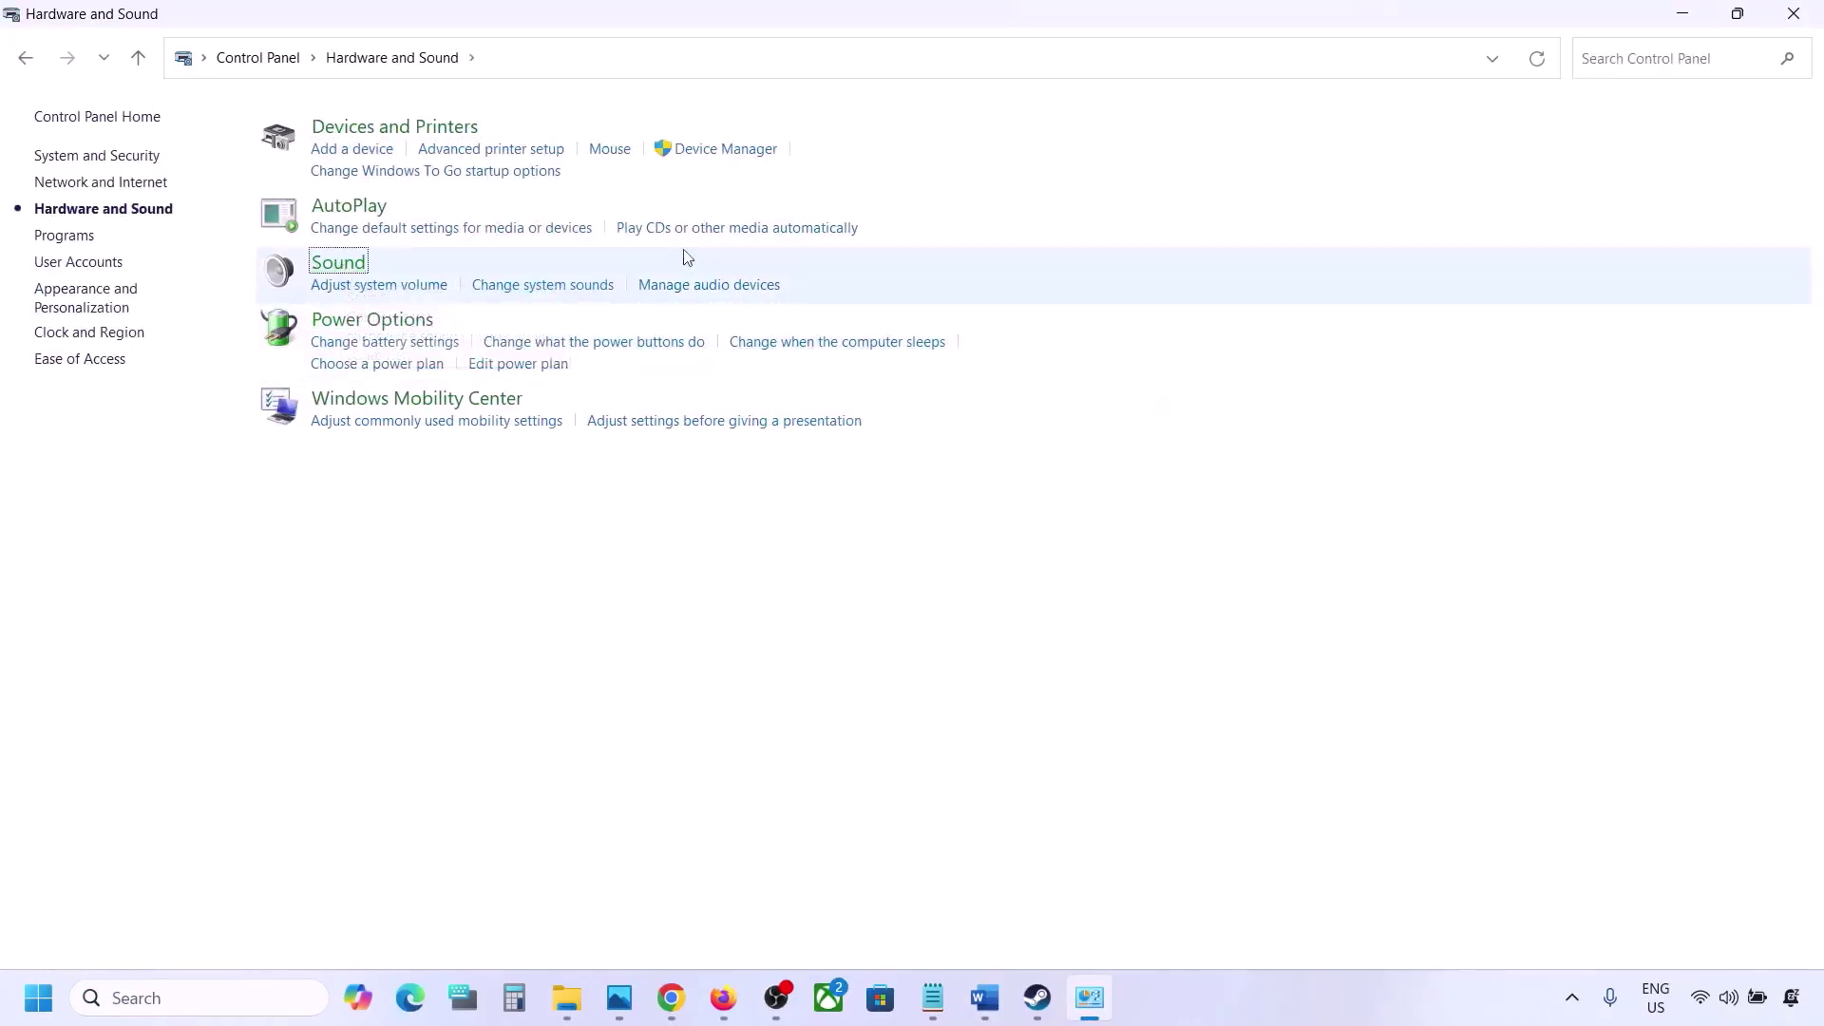
pyautogui.moveTo(358, 106); pyautogui.dragTo(822, 237)
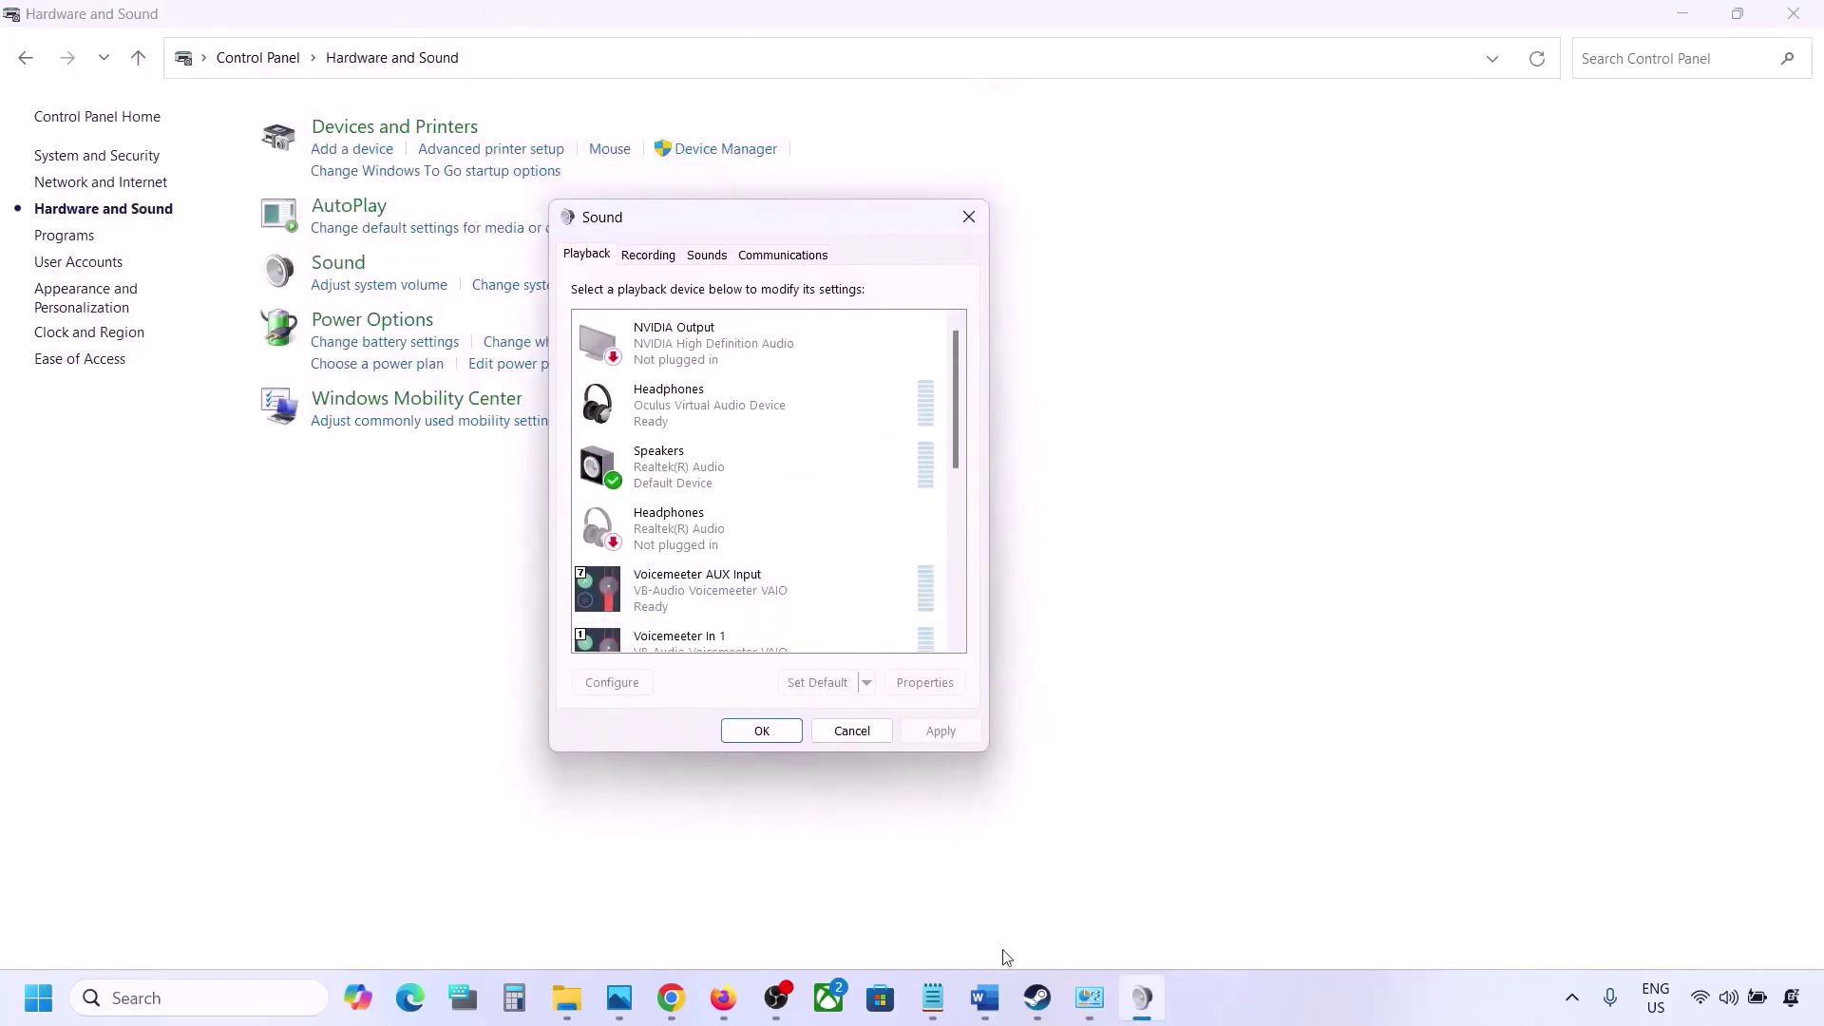
pyautogui.click(996, 996)
pyautogui.click(997, 996)
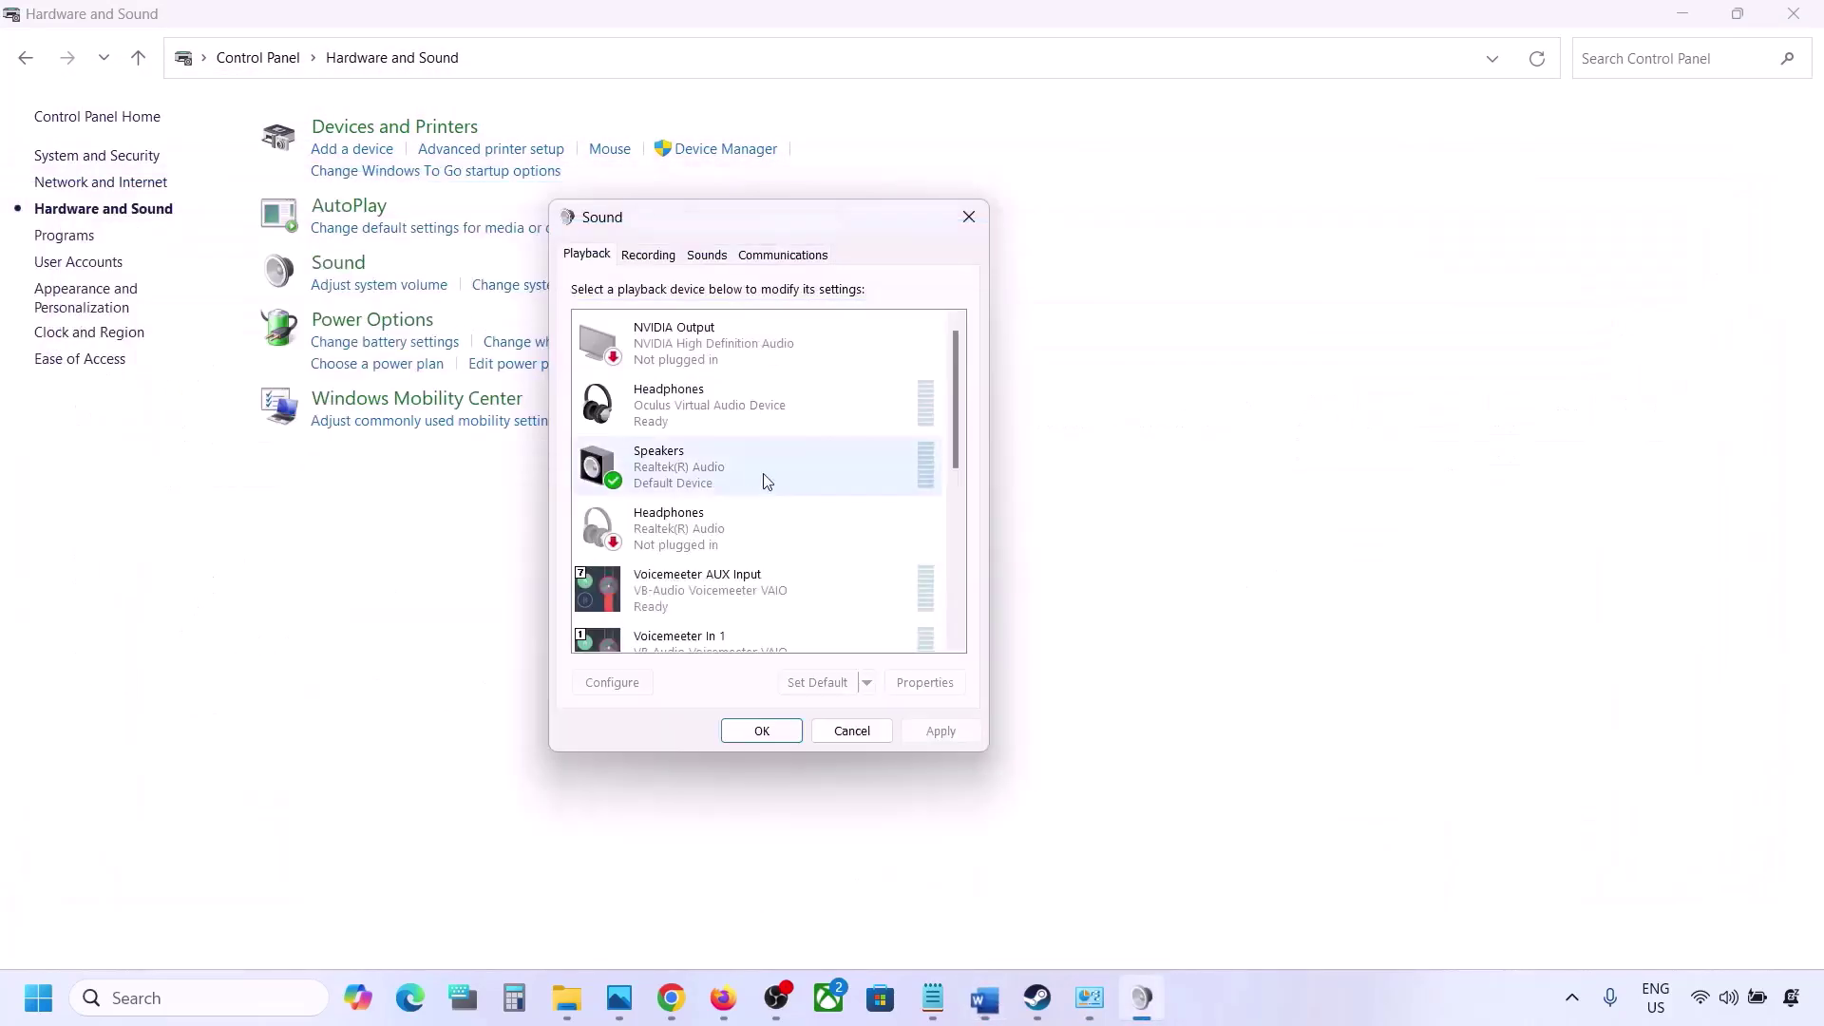
# Open the advanced properties of the Realtek(R) Audio speakers and view the available default formats.
pyautogui.click(674, 478)
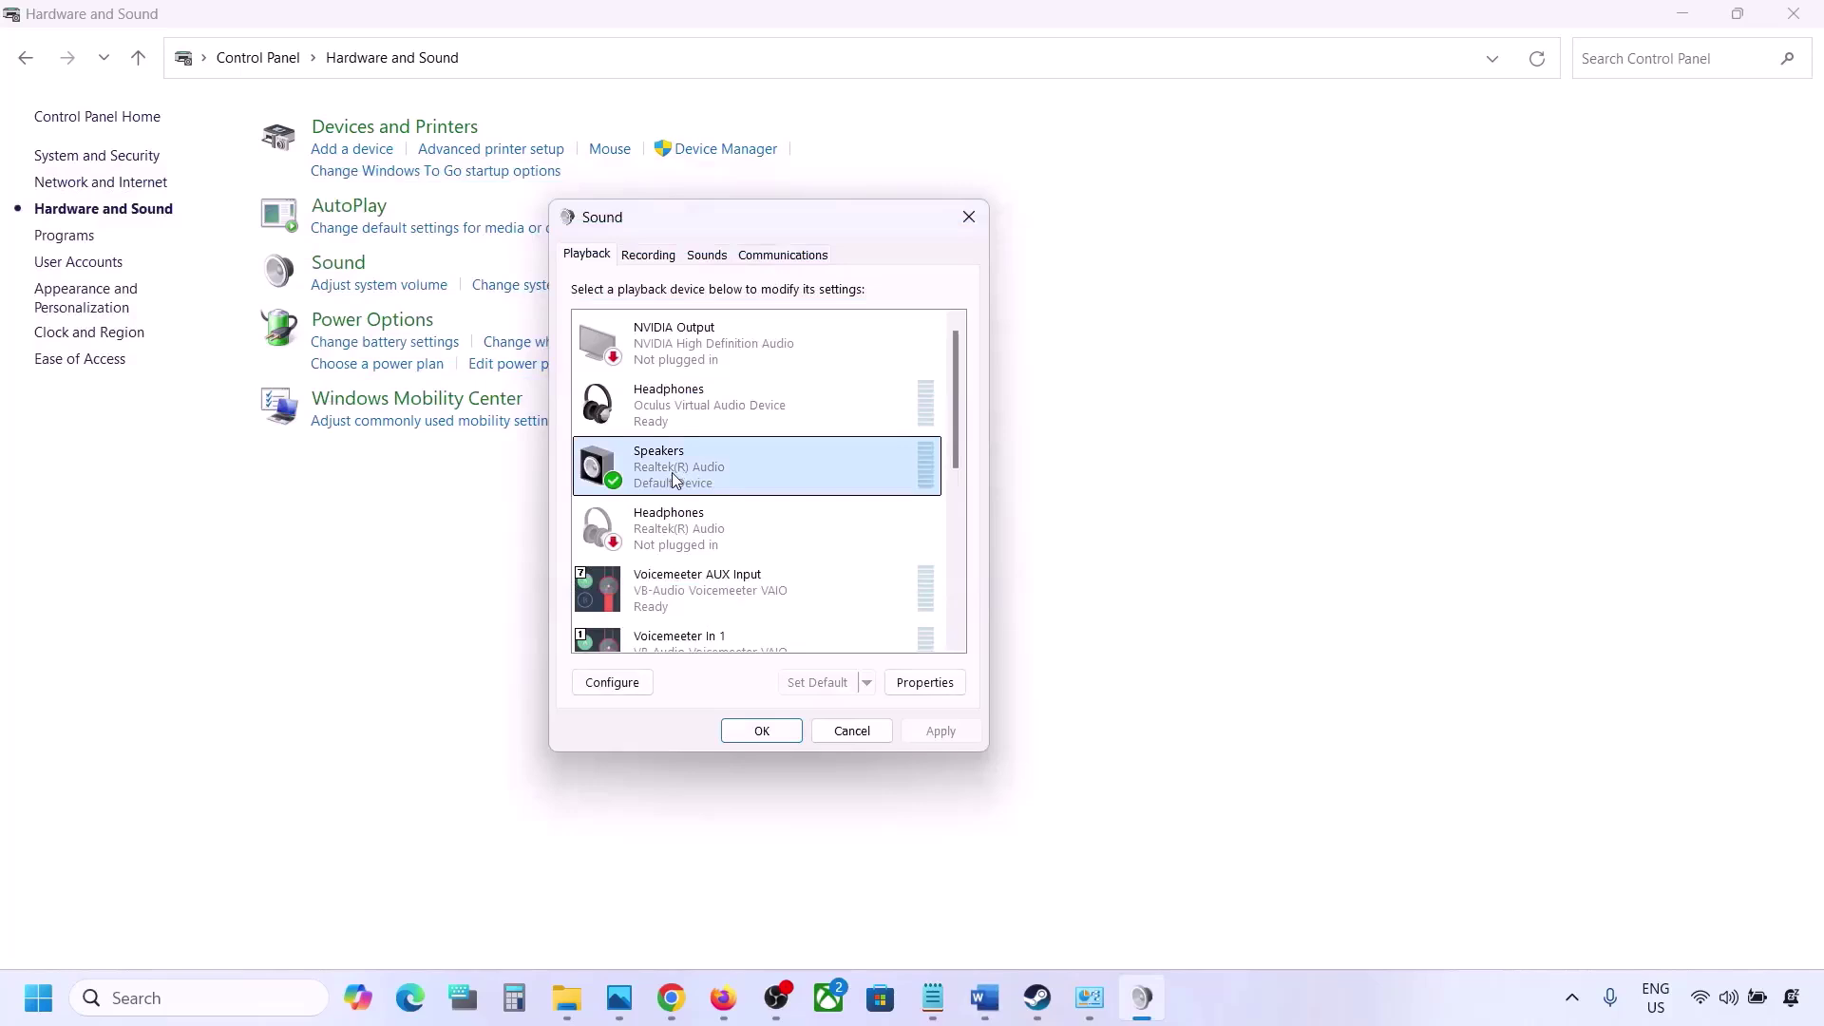
pyautogui.rightClick(772, 478)
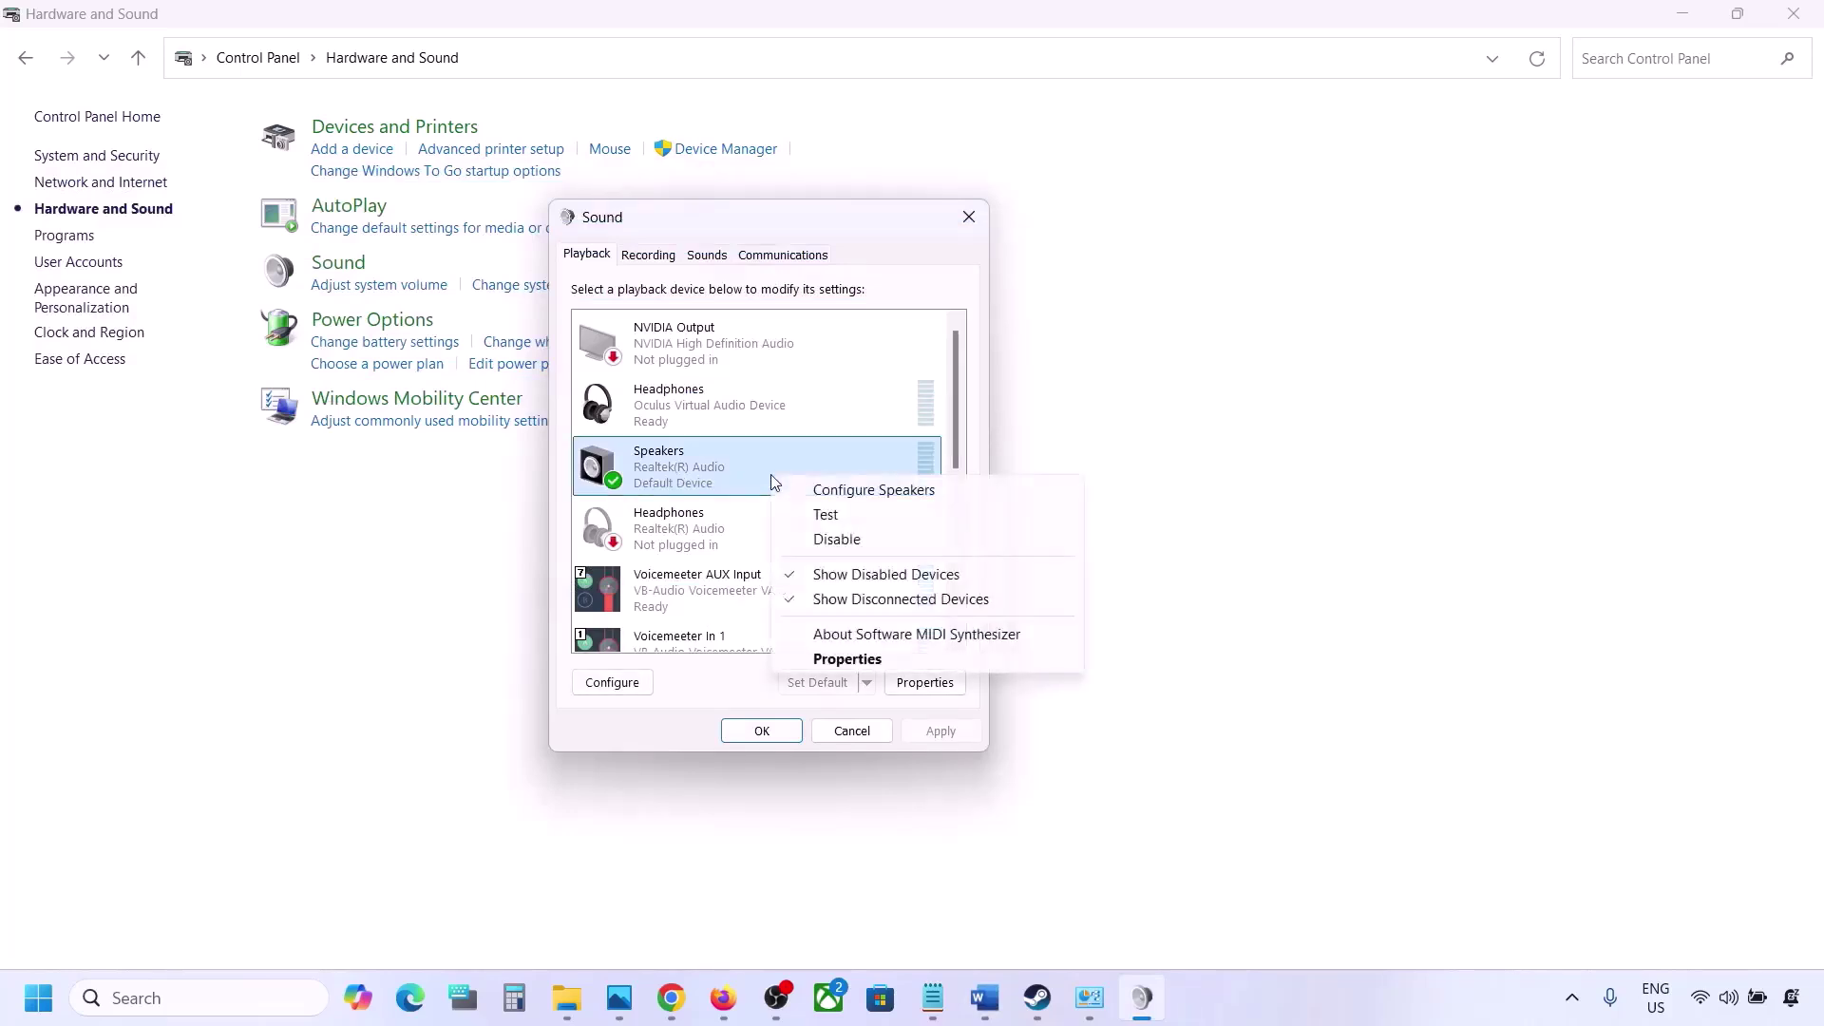
pyautogui.click(865, 658)
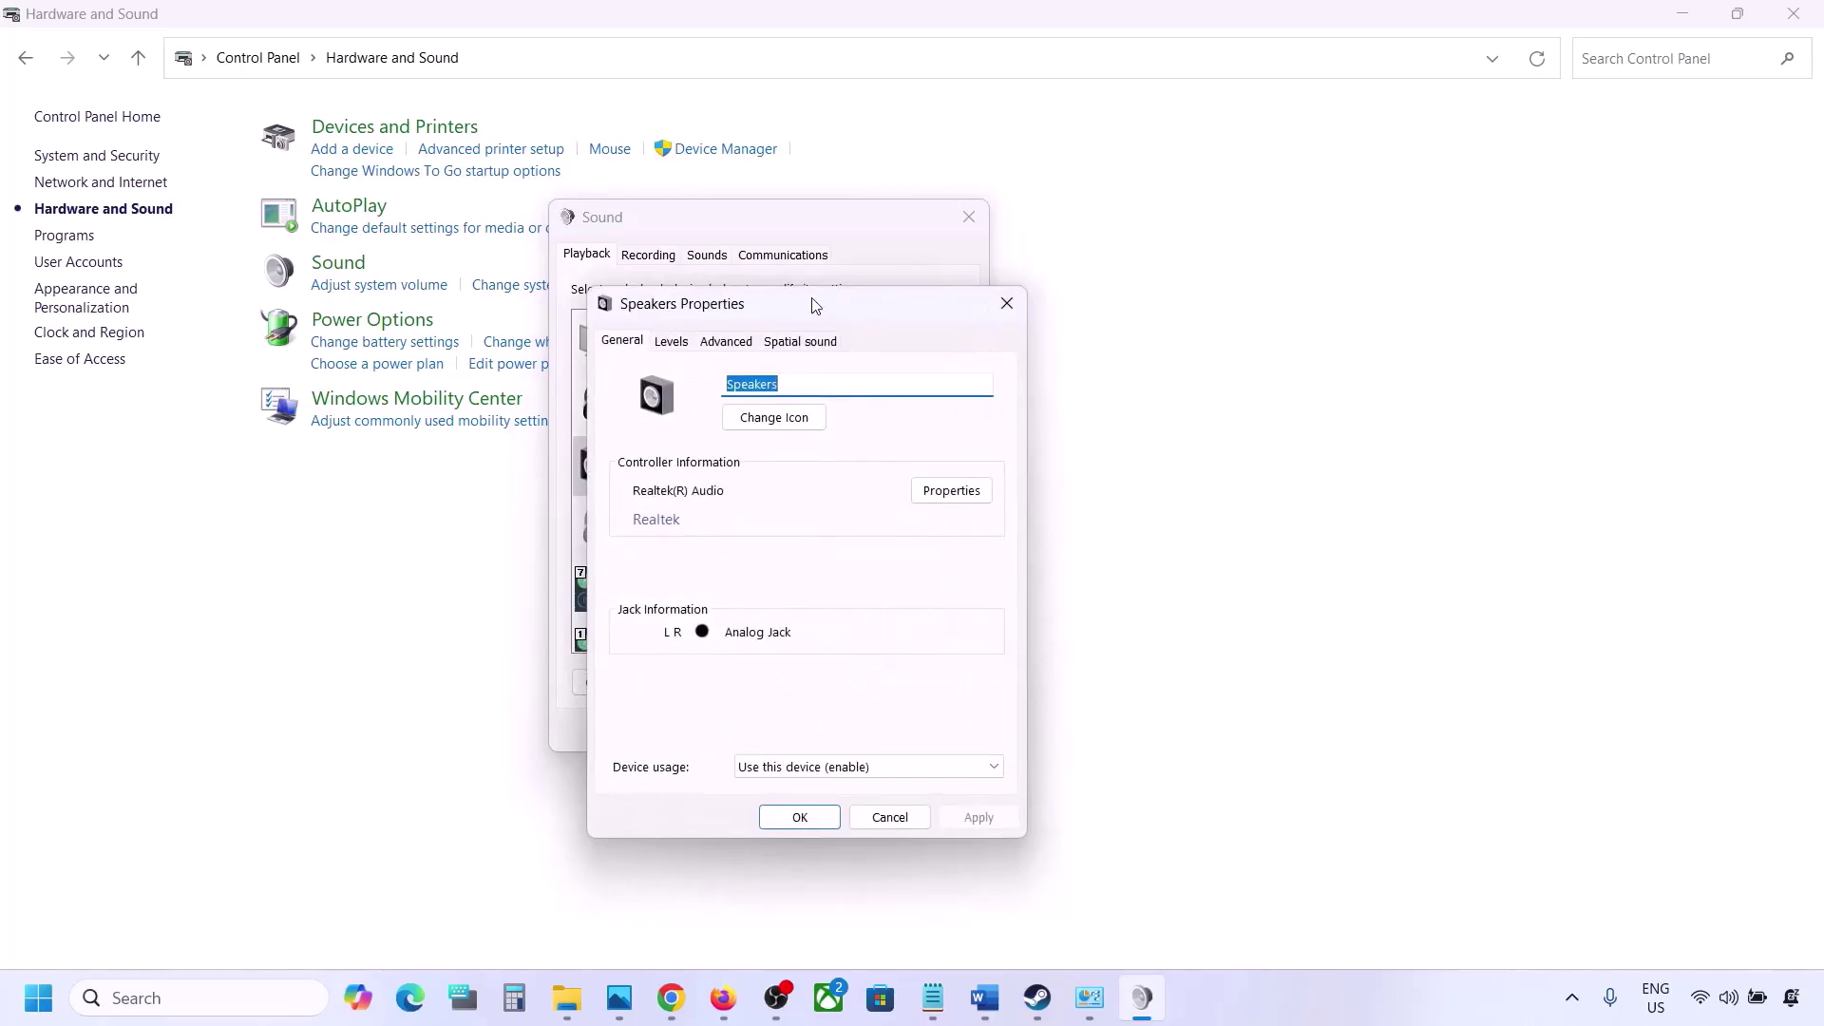
pyautogui.moveTo(815, 305); pyautogui.dragTo(912, 222)
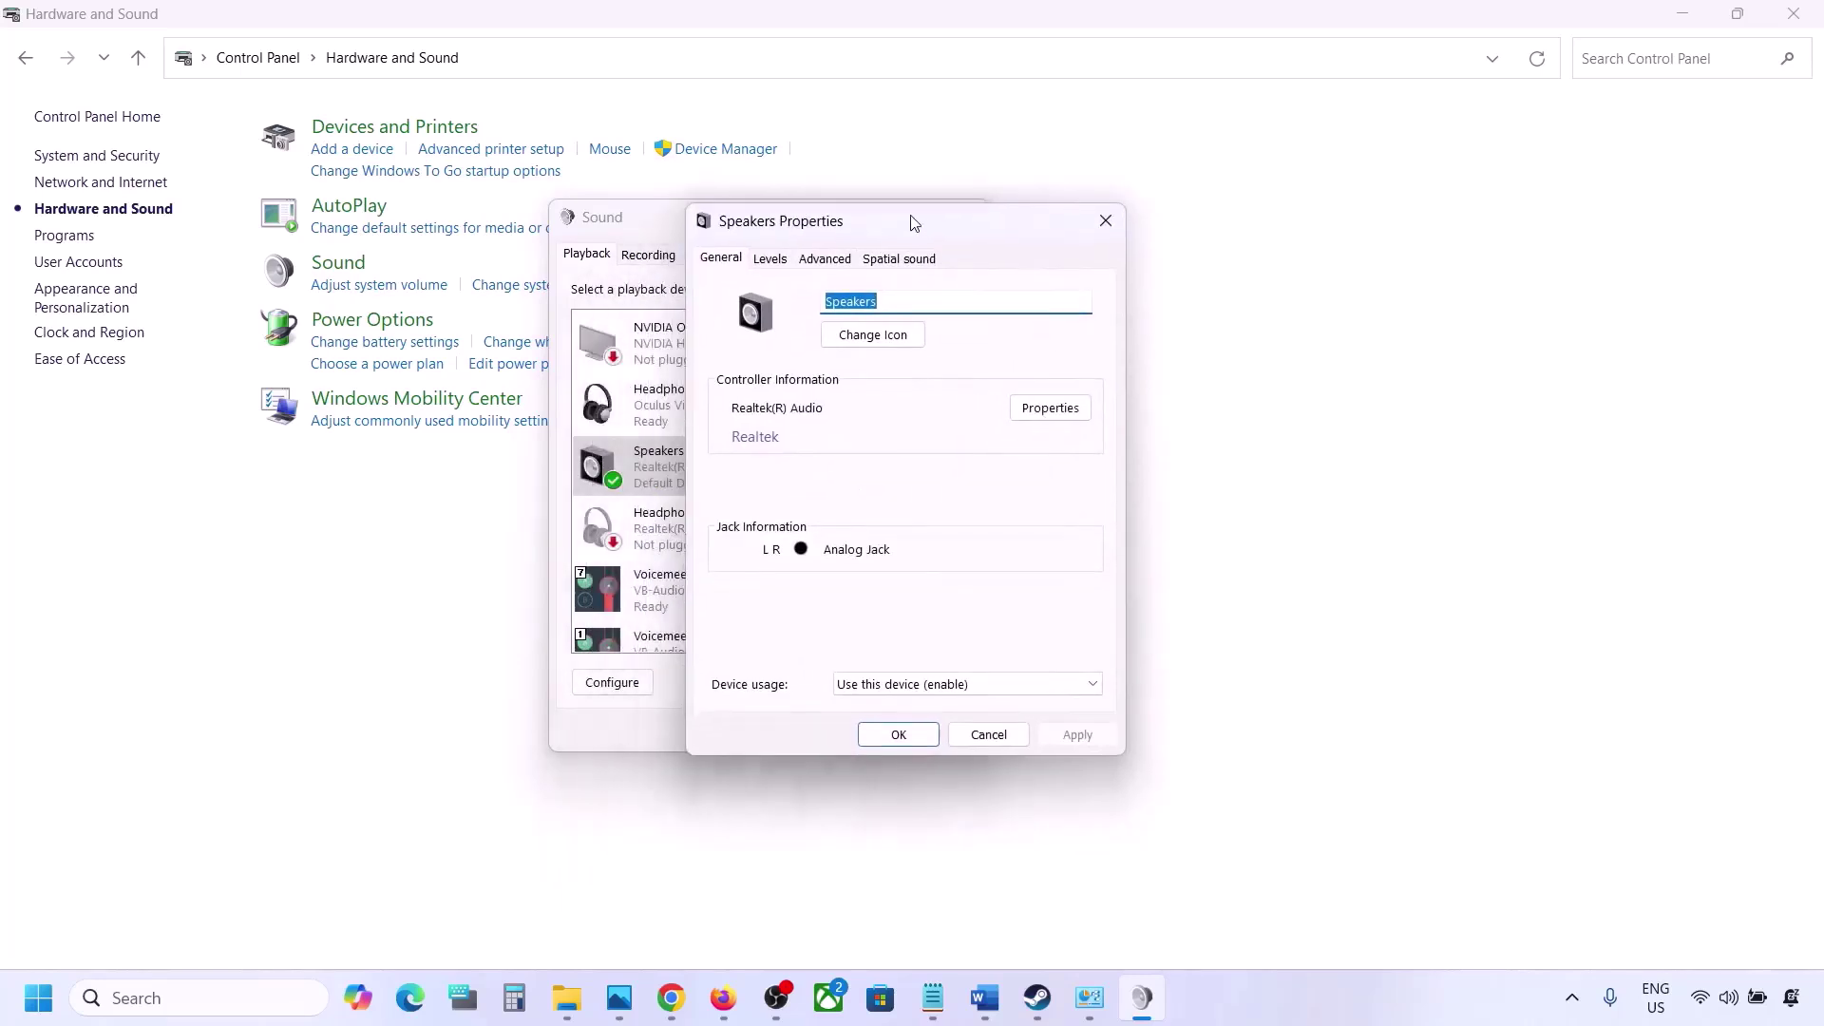
pyautogui.click(823, 258)
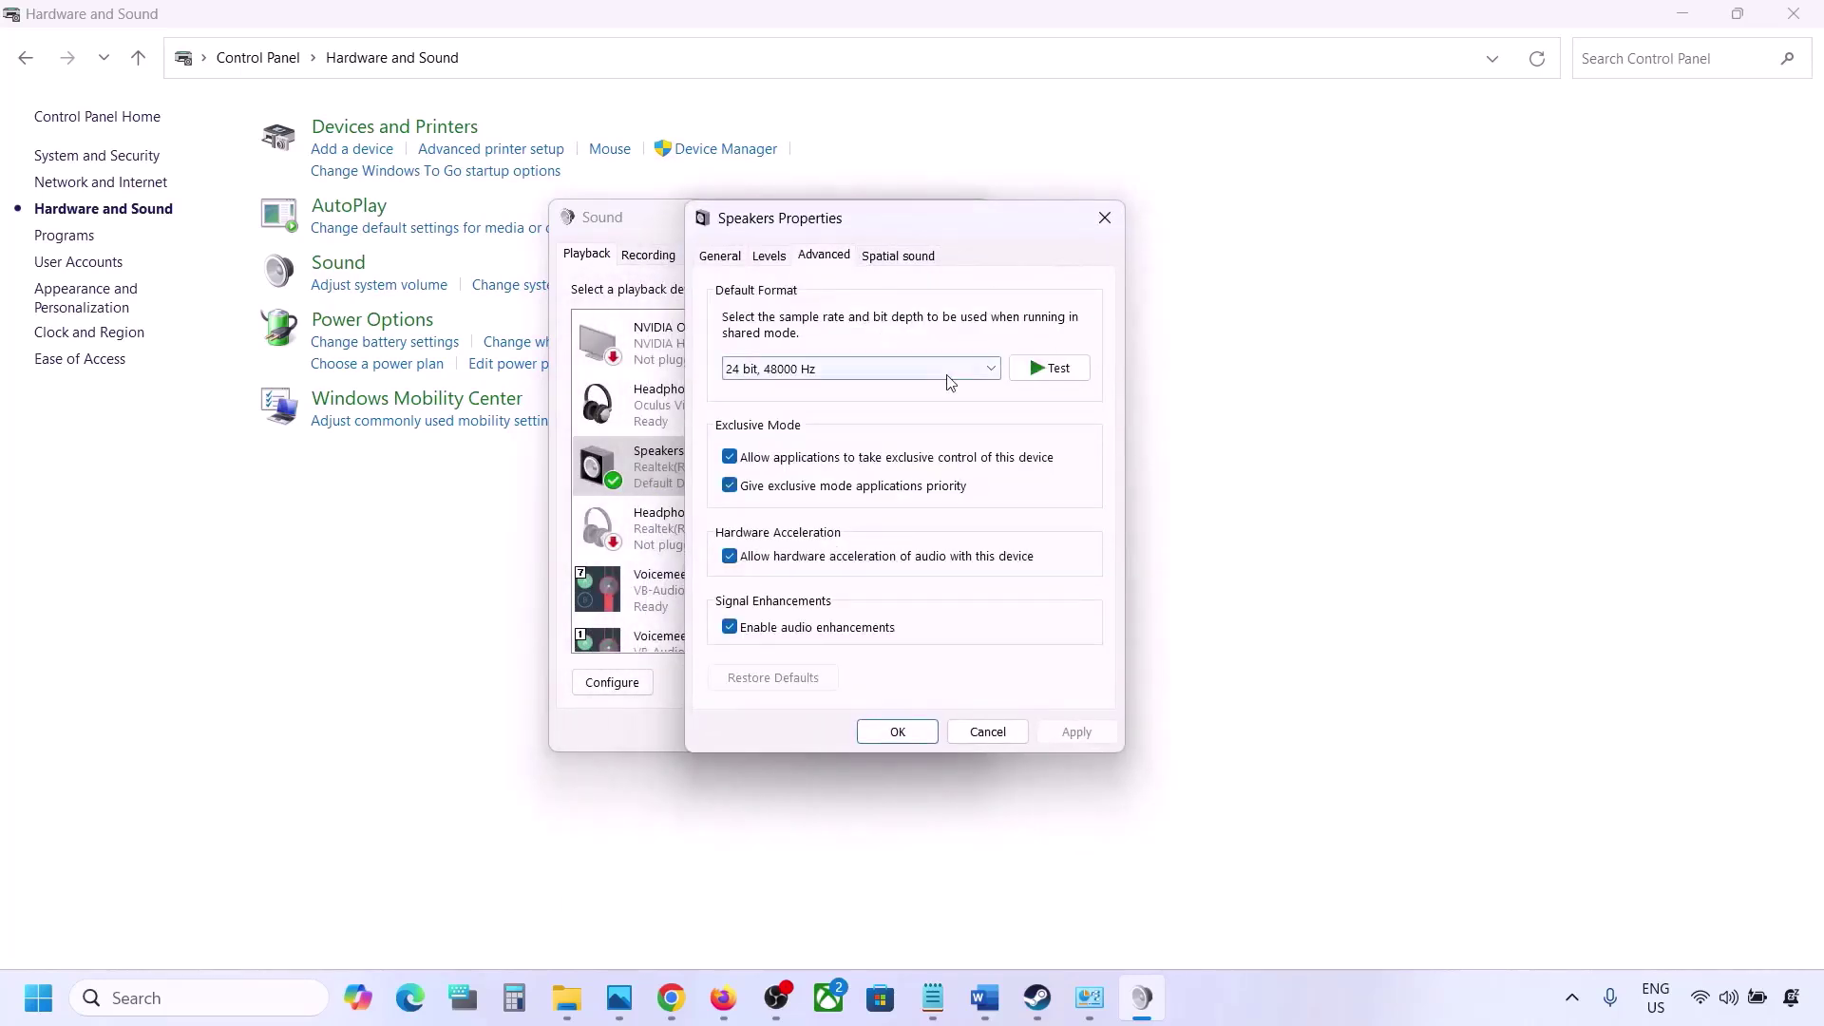
pyautogui.click(993, 373)
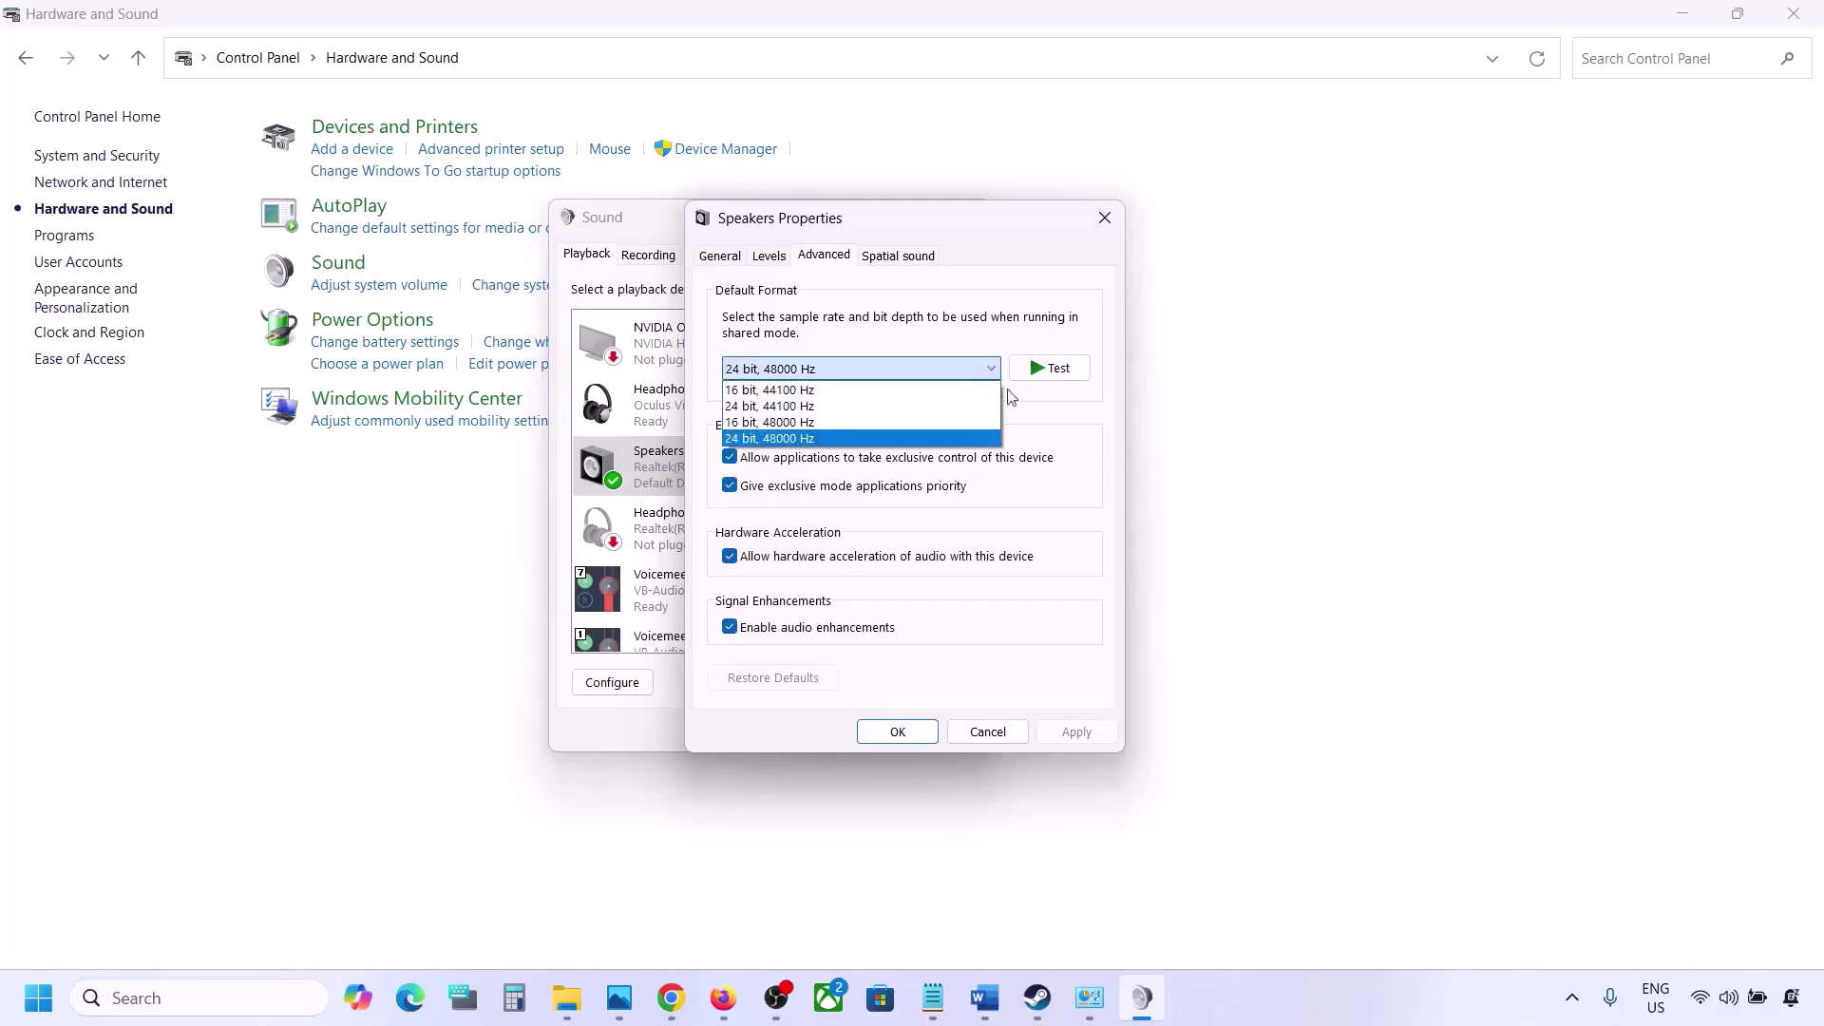
pyautogui.click(1070, 463)
# Highlight "48/44k" in Step 4 of the Word notes, and choose 24 bit, 48000 Hz as the speakers' default format.
pyautogui.click(1002, 997)
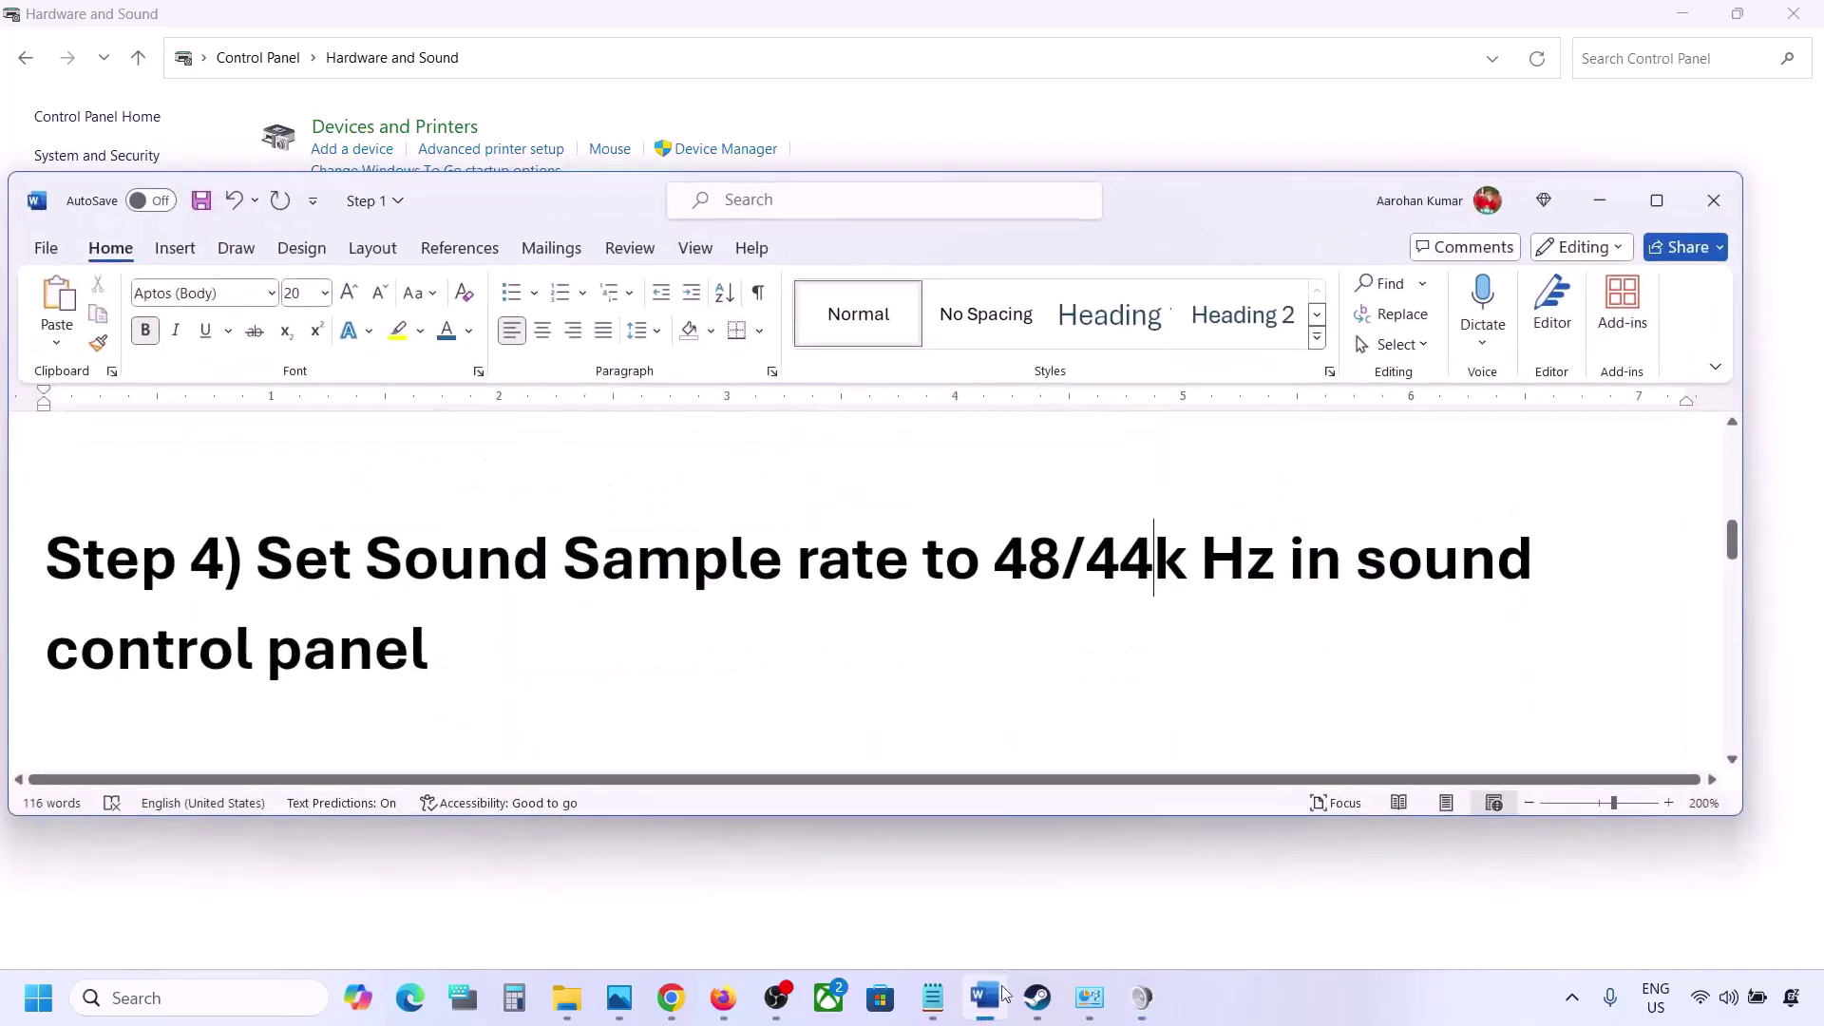
pyautogui.moveTo(1016, 580); pyautogui.dragTo(1193, 580)
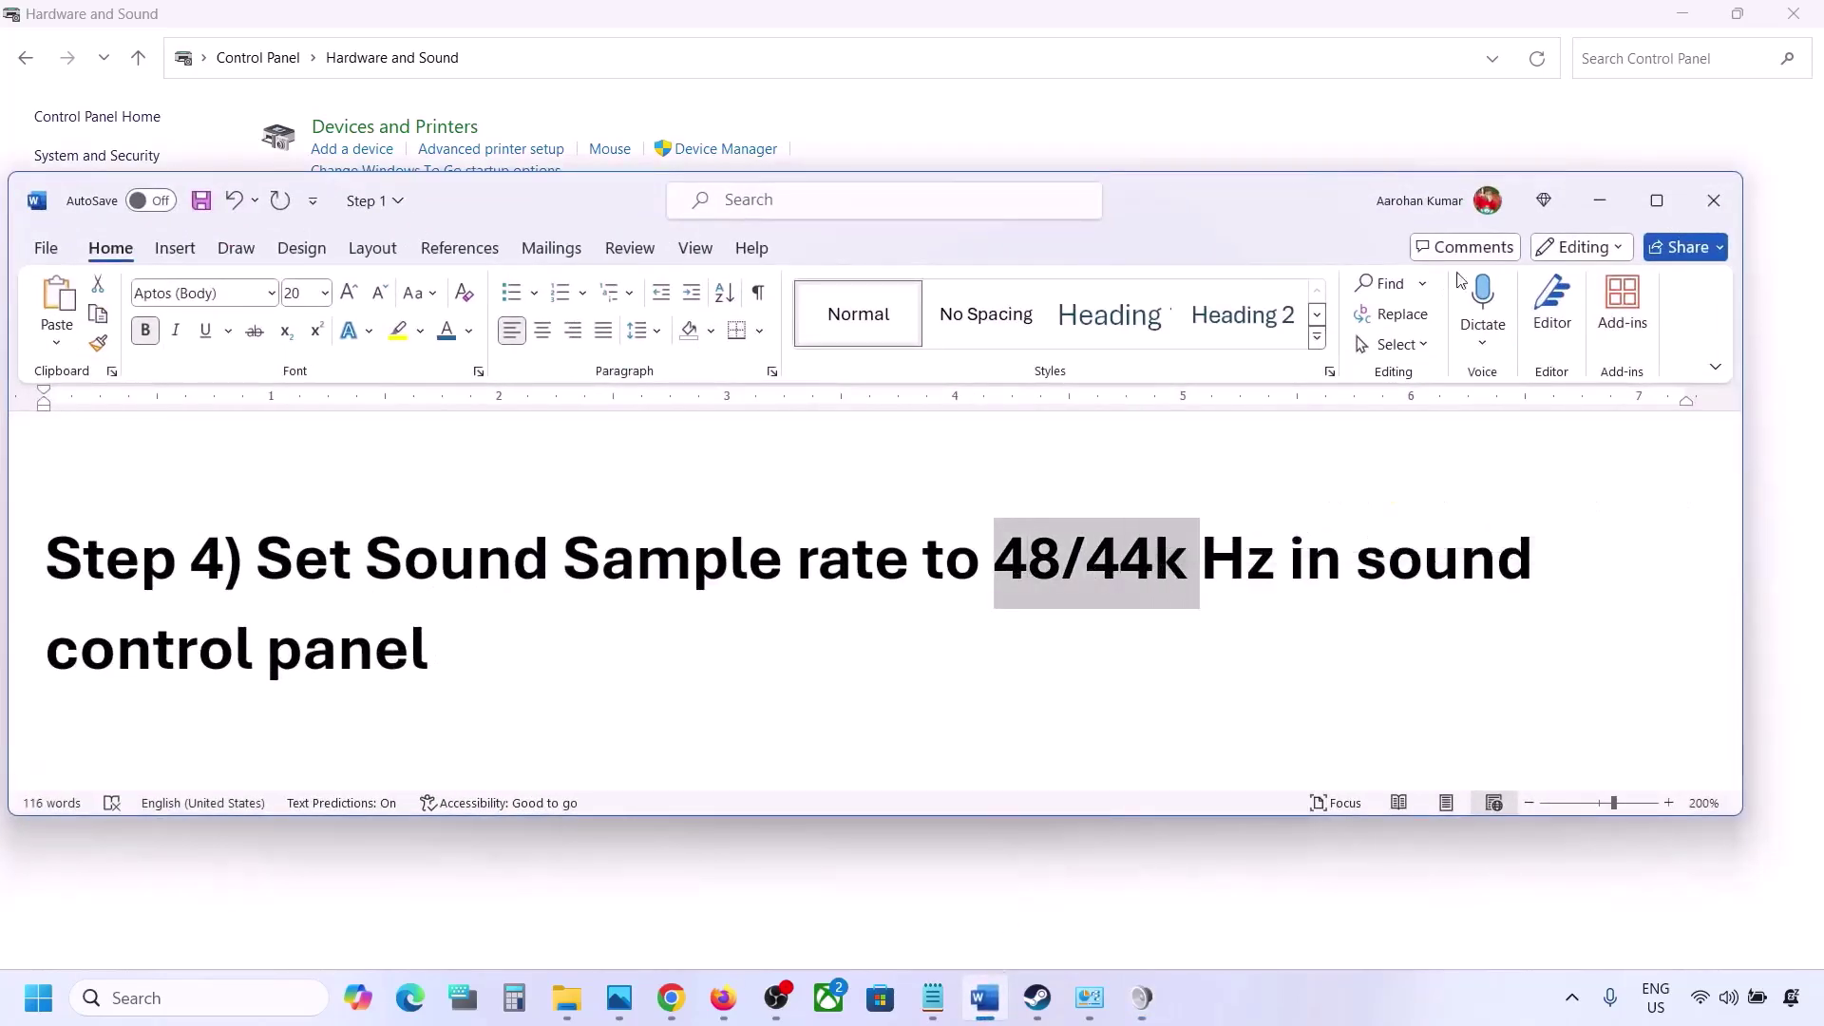
pyautogui.click(1600, 200)
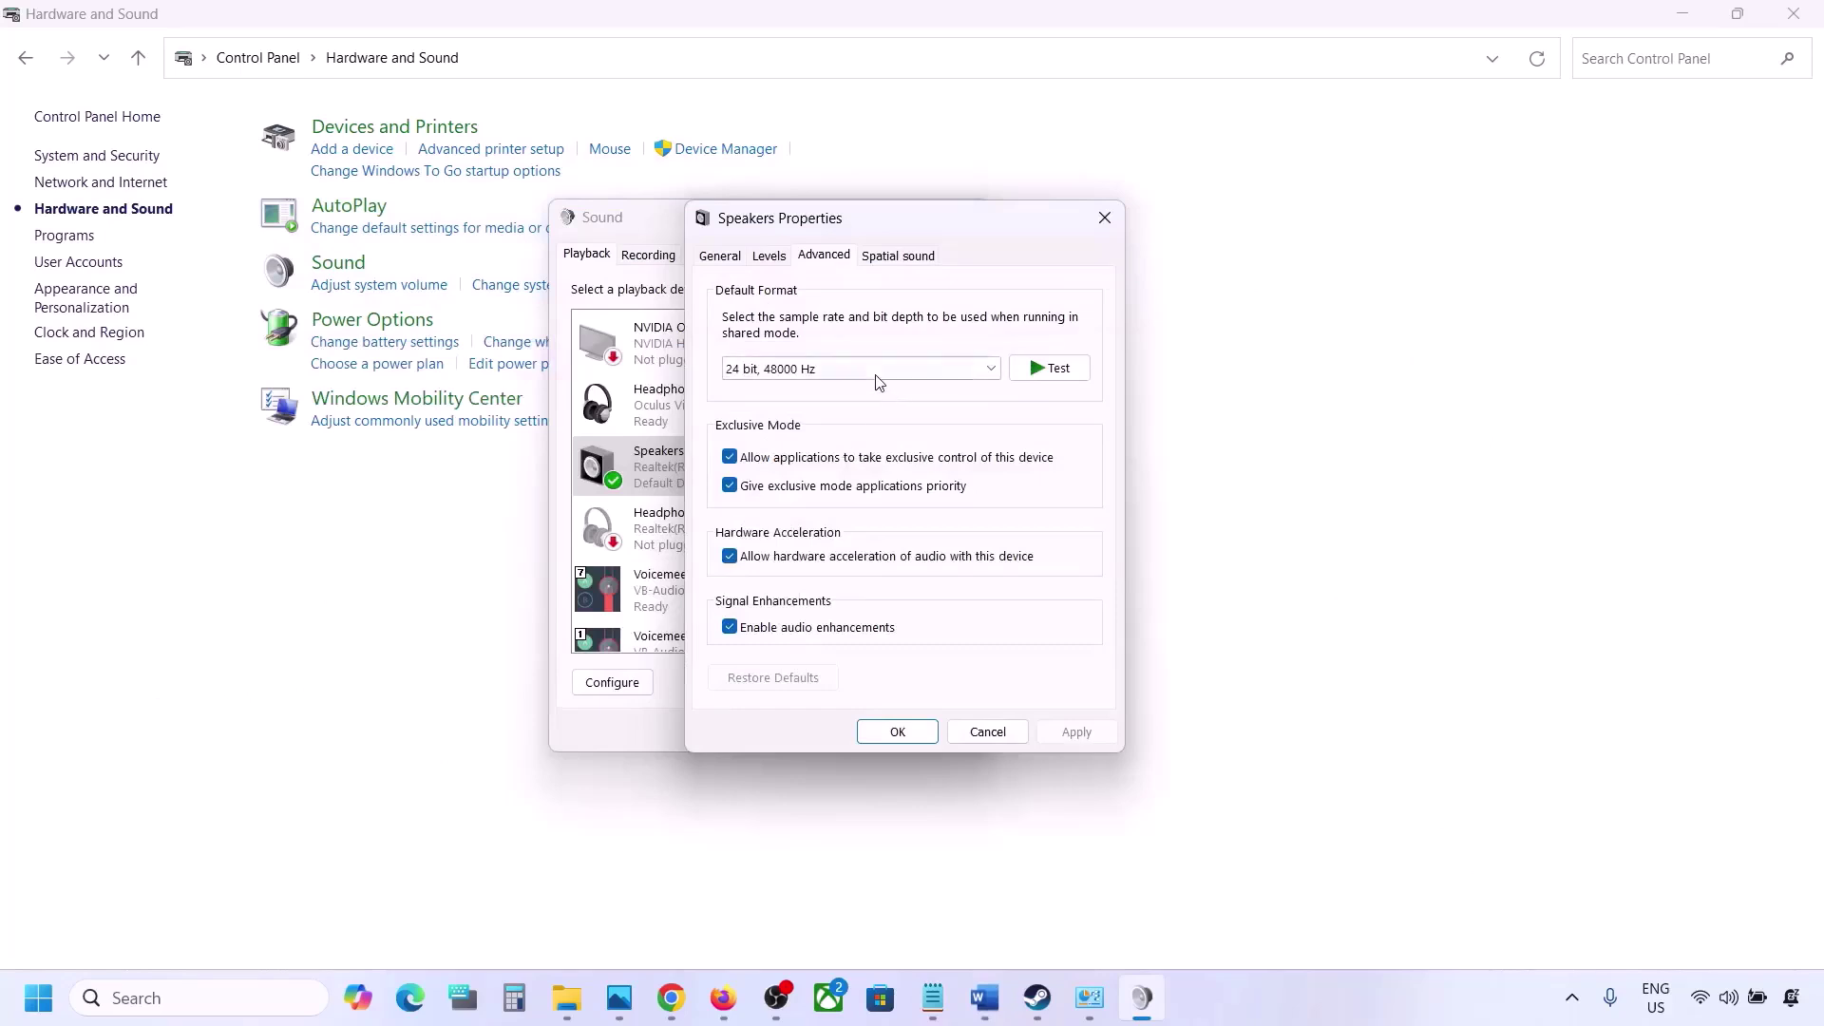
pyautogui.click(873, 373)
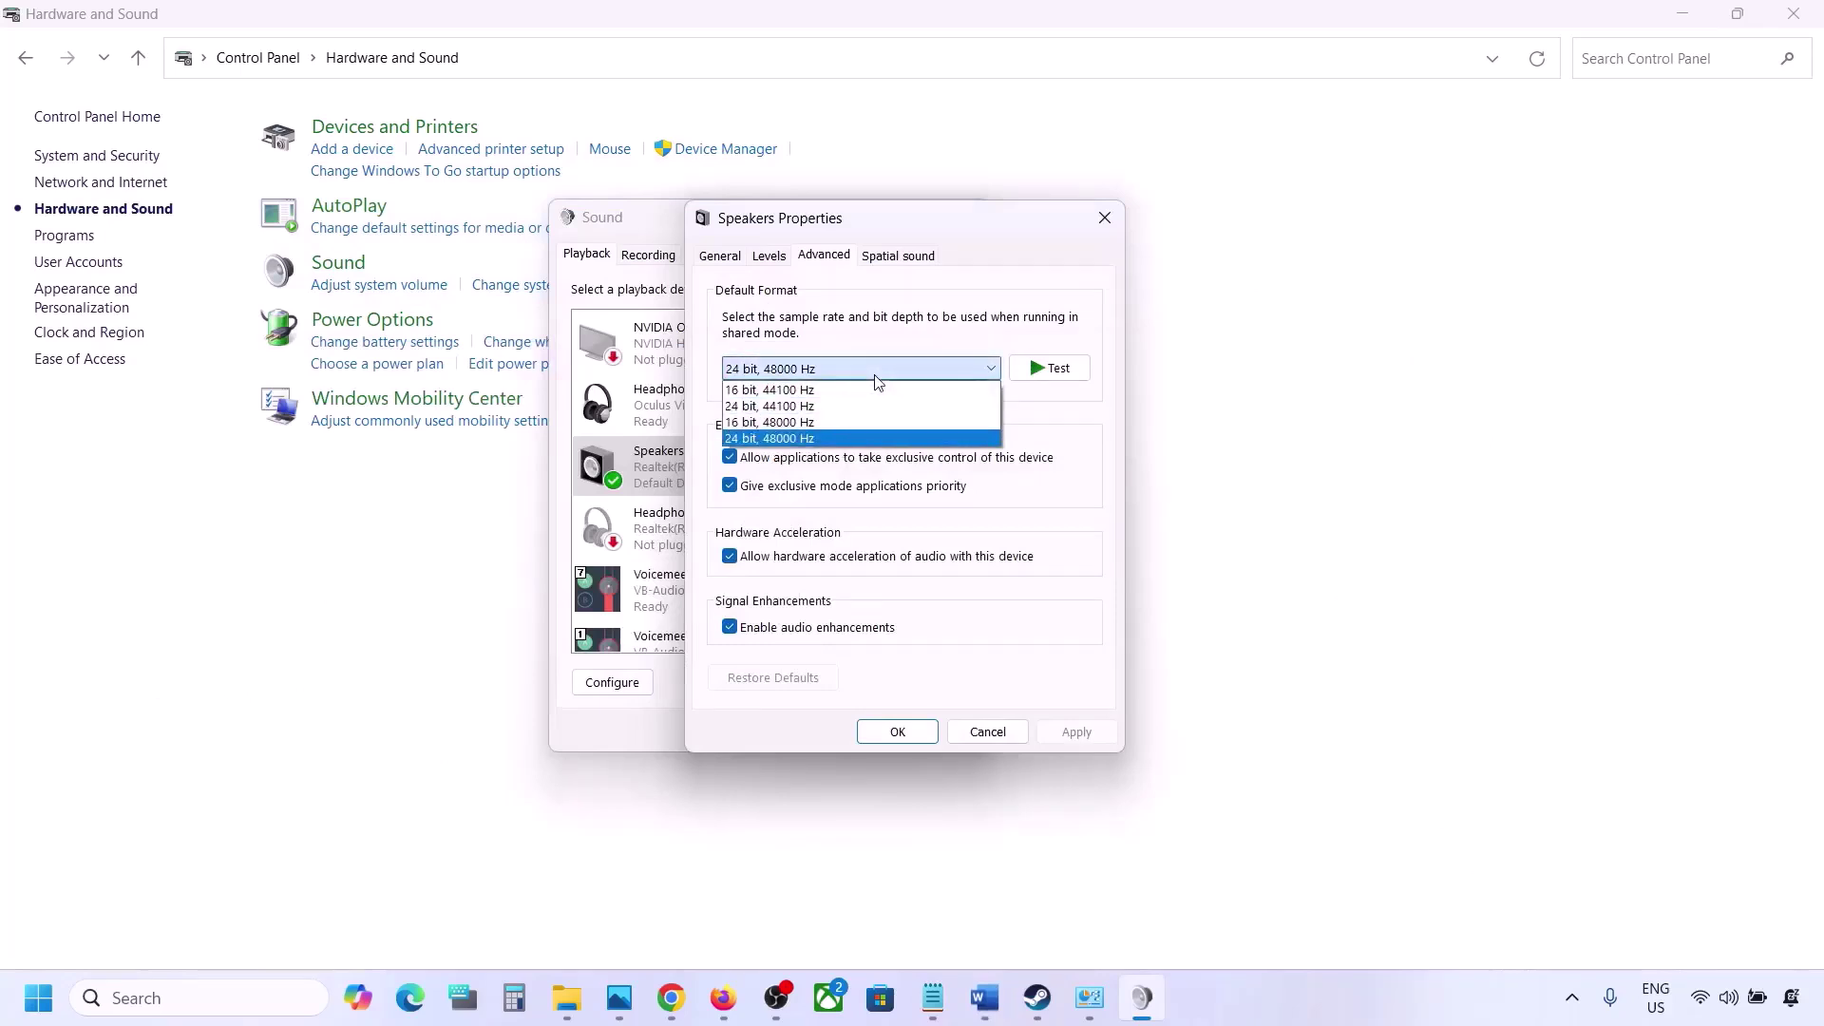
pyautogui.click(798, 439)
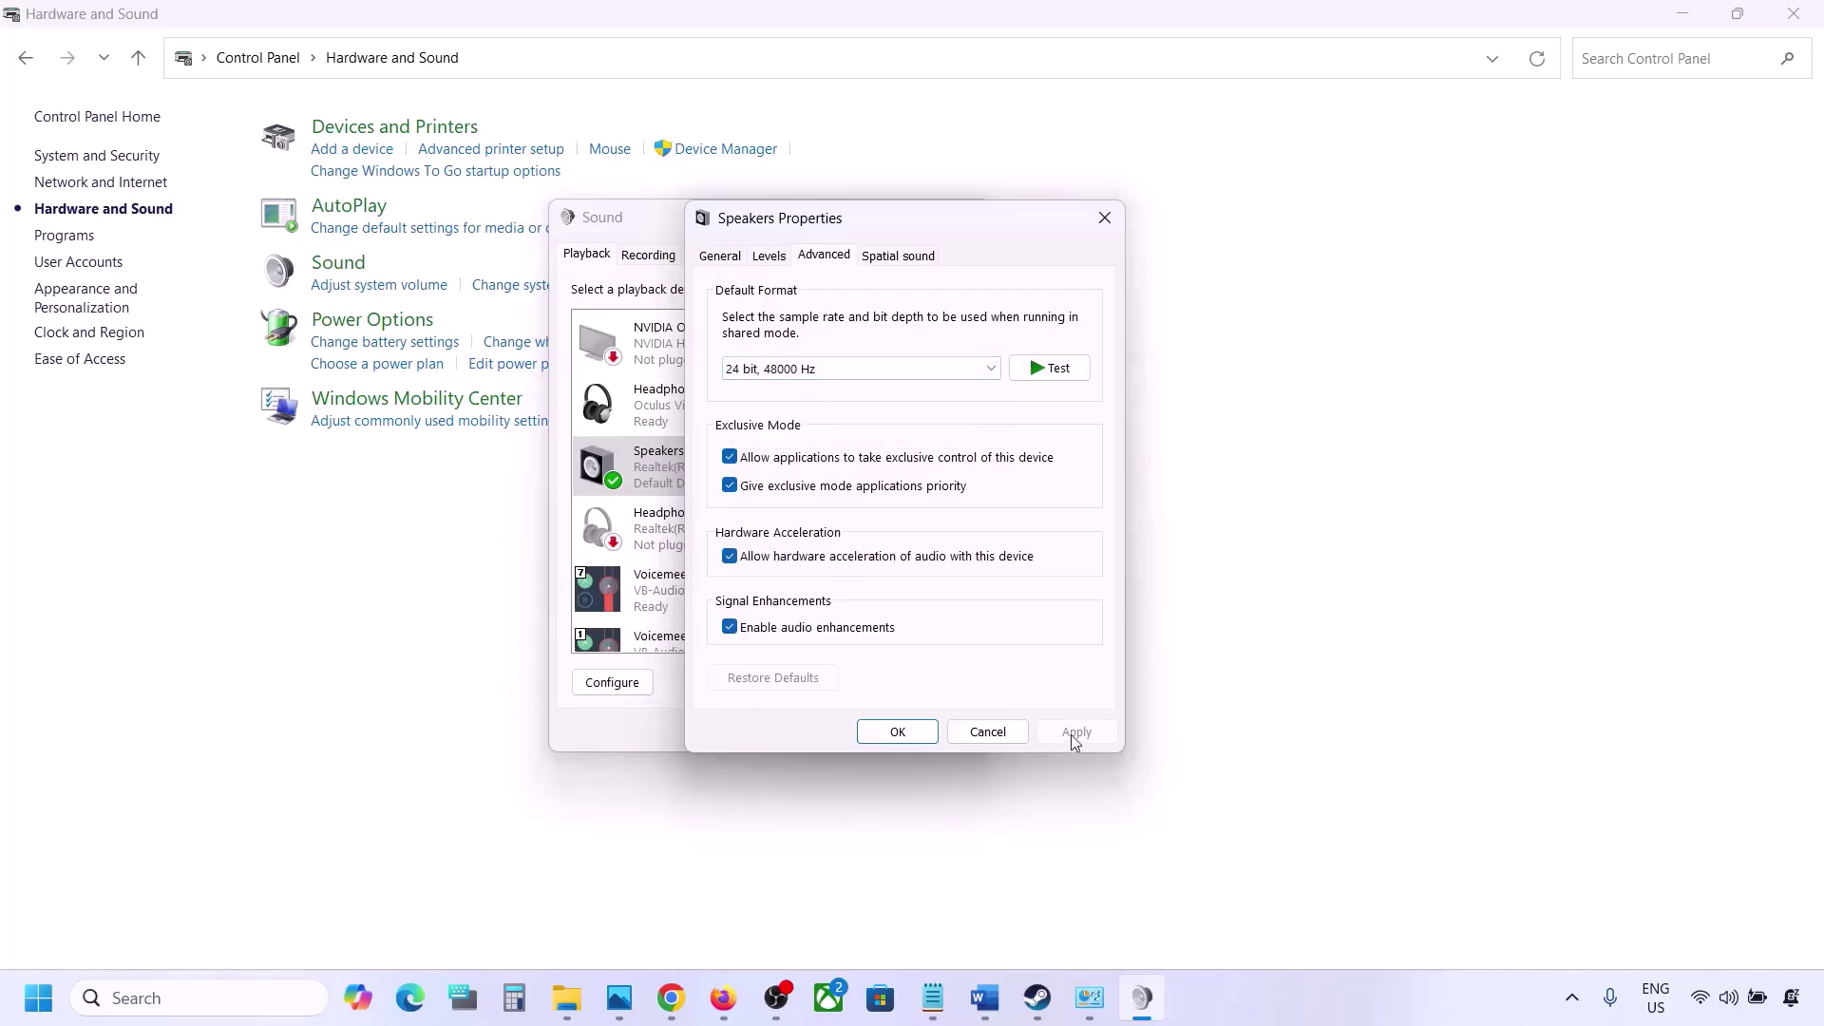
# Apply 24 bit, 44100 Hz as the speakers' default format, continuing although the device is in use.
pyautogui.click(918, 377)
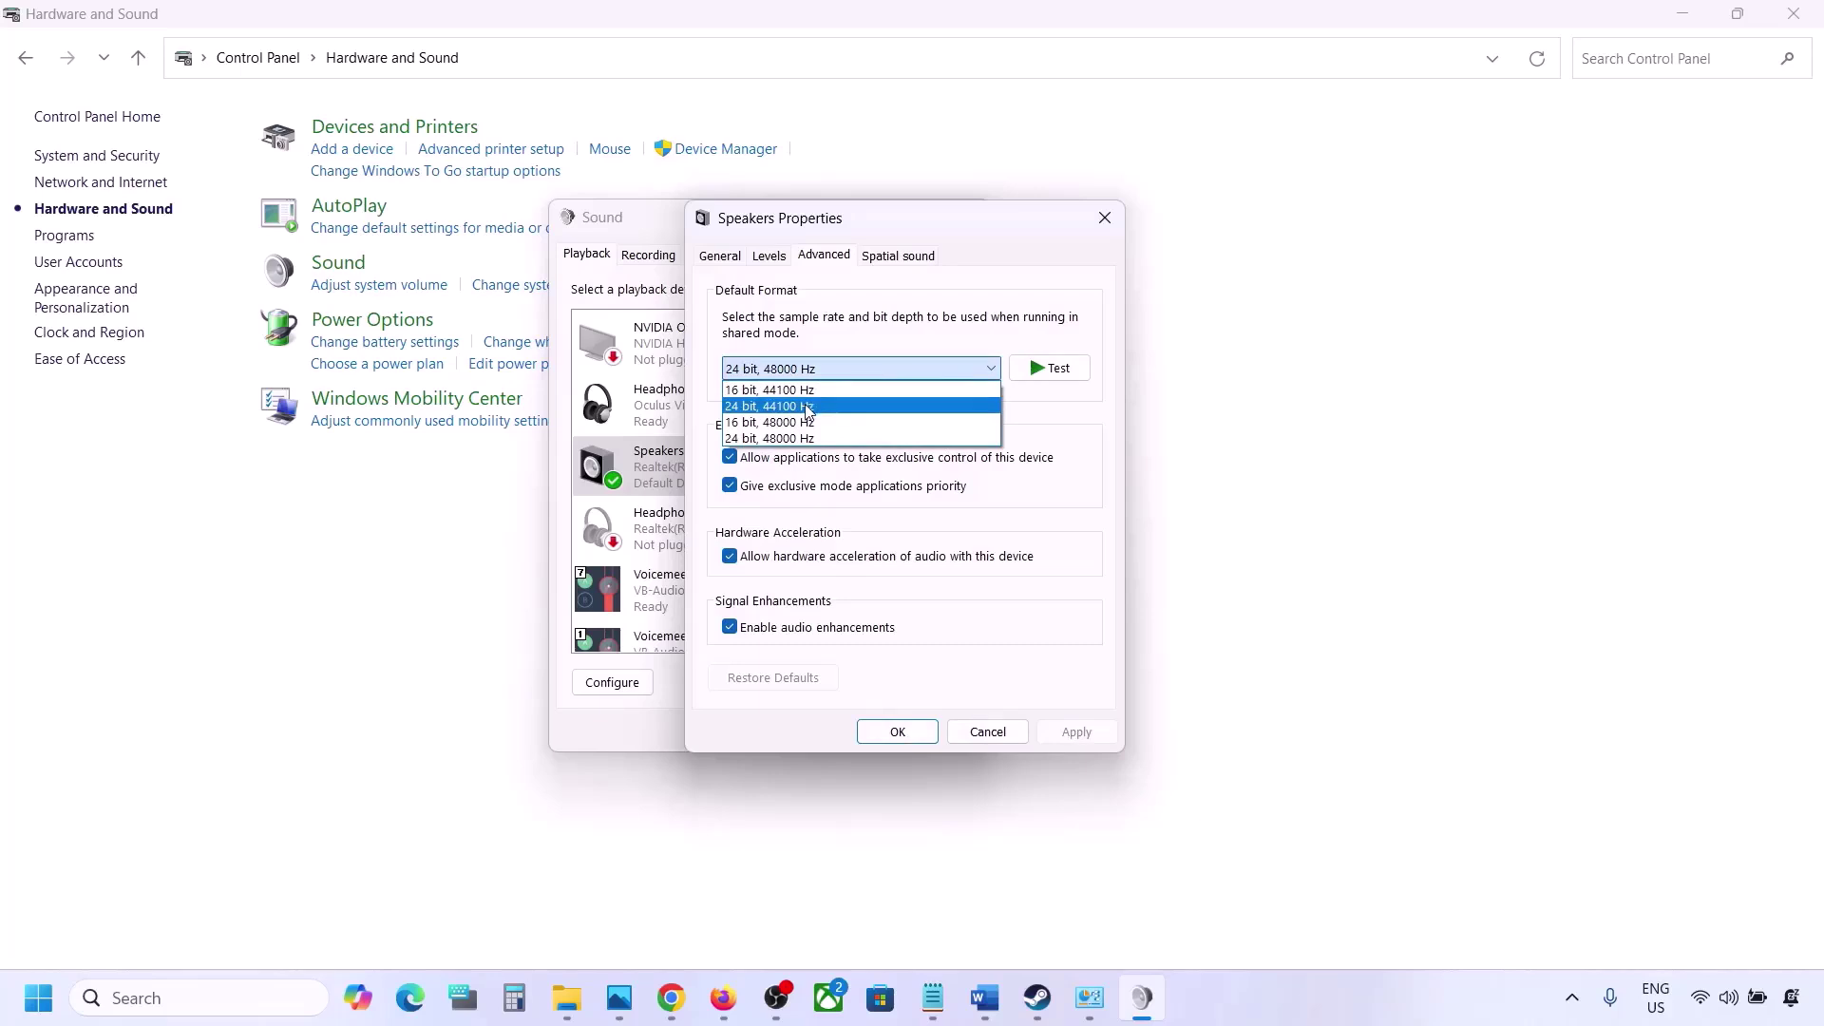
pyautogui.click(809, 411)
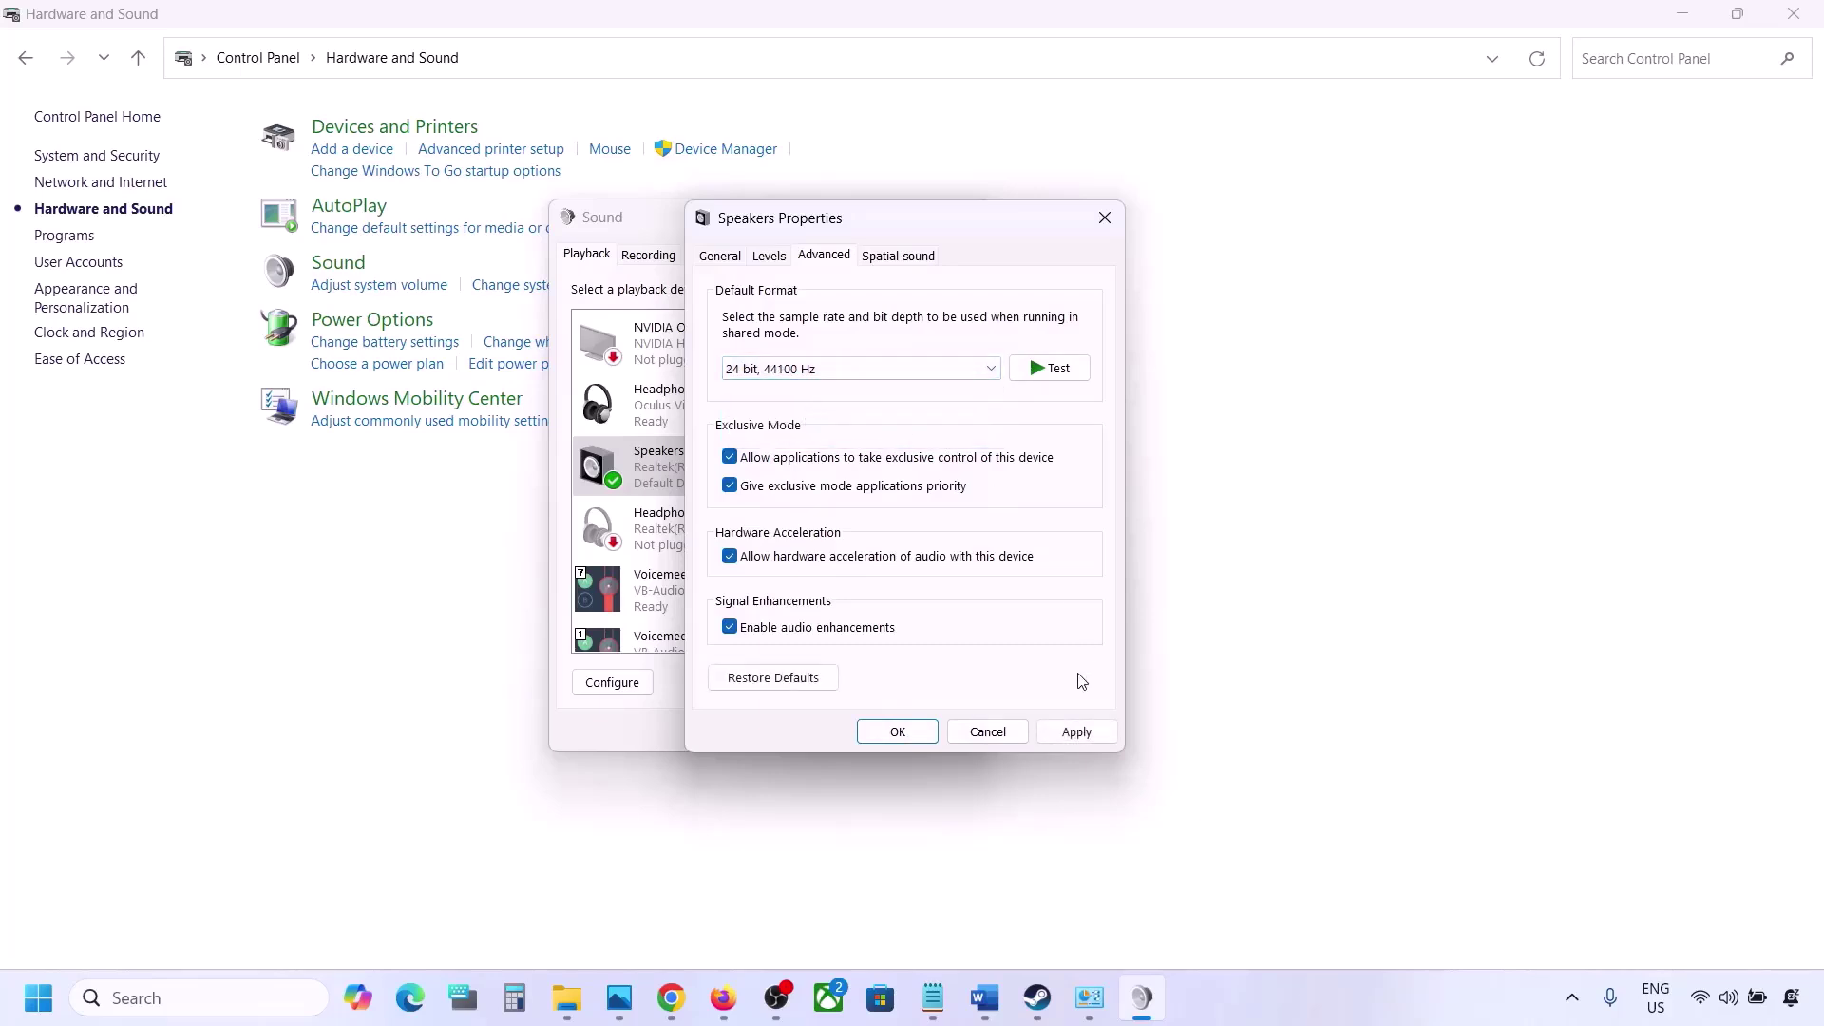
pyautogui.click(1070, 734)
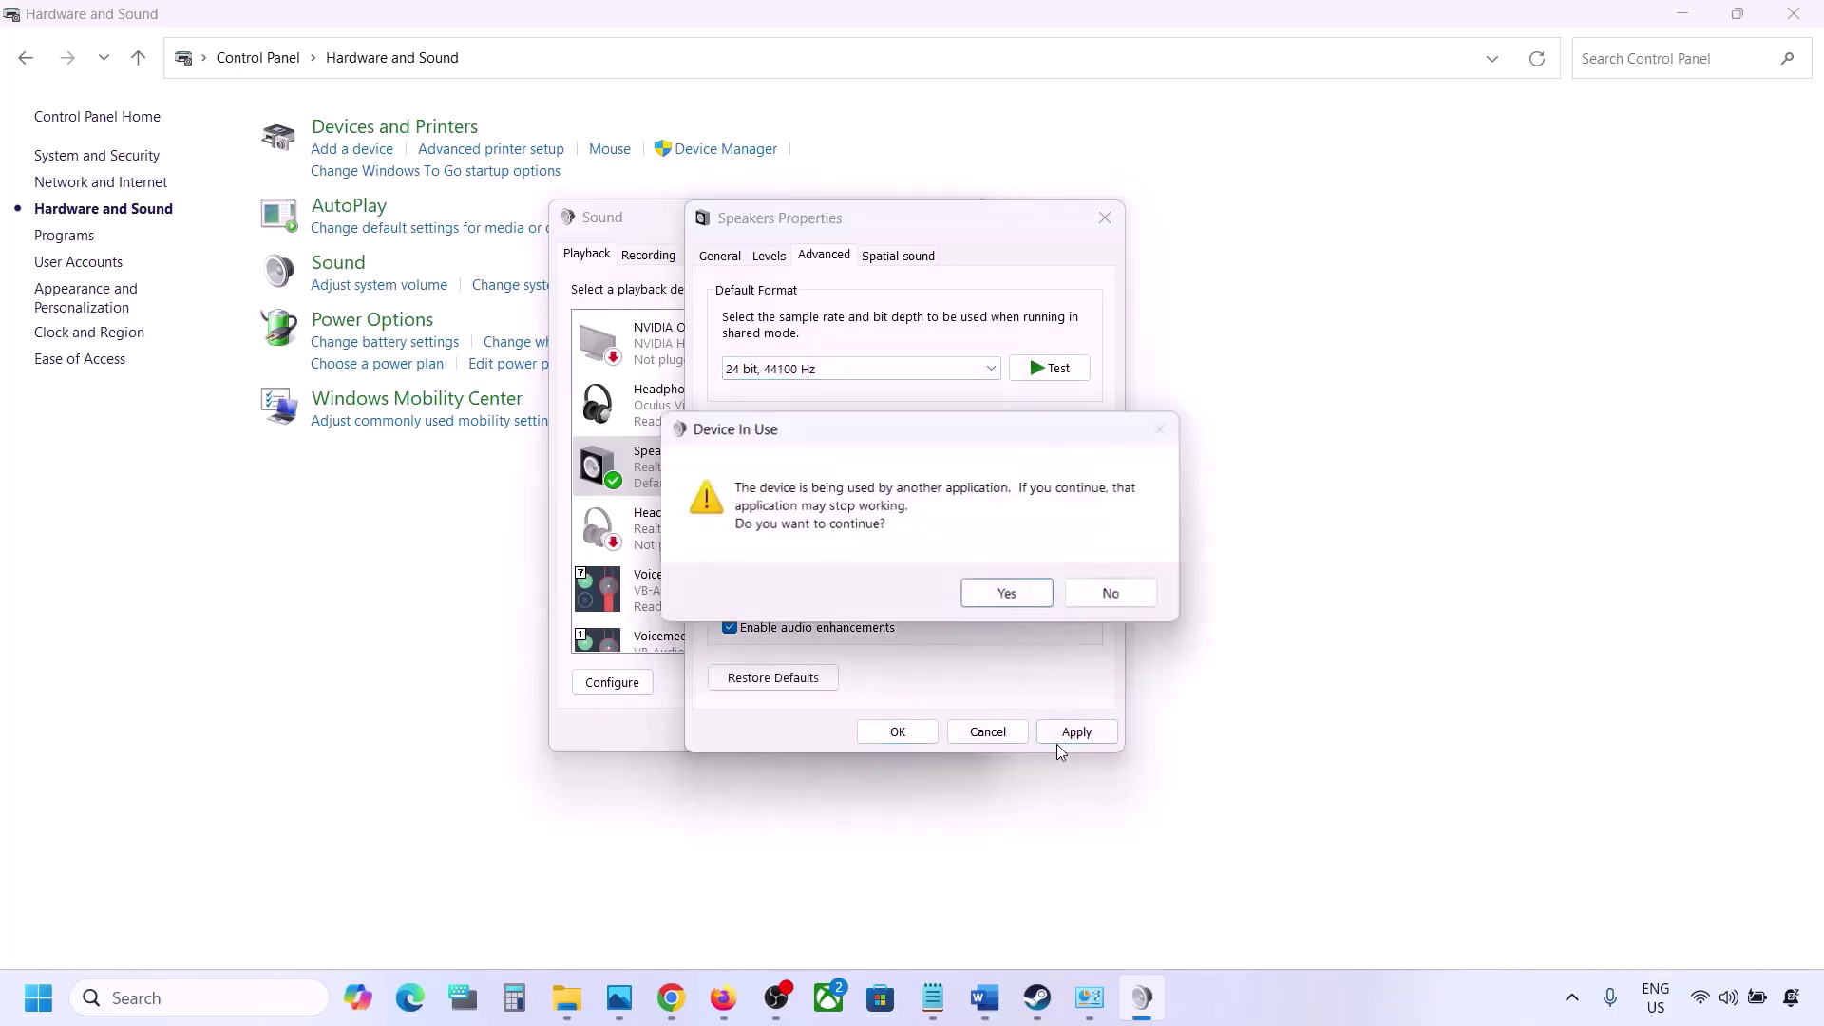
pyautogui.click(1008, 596)
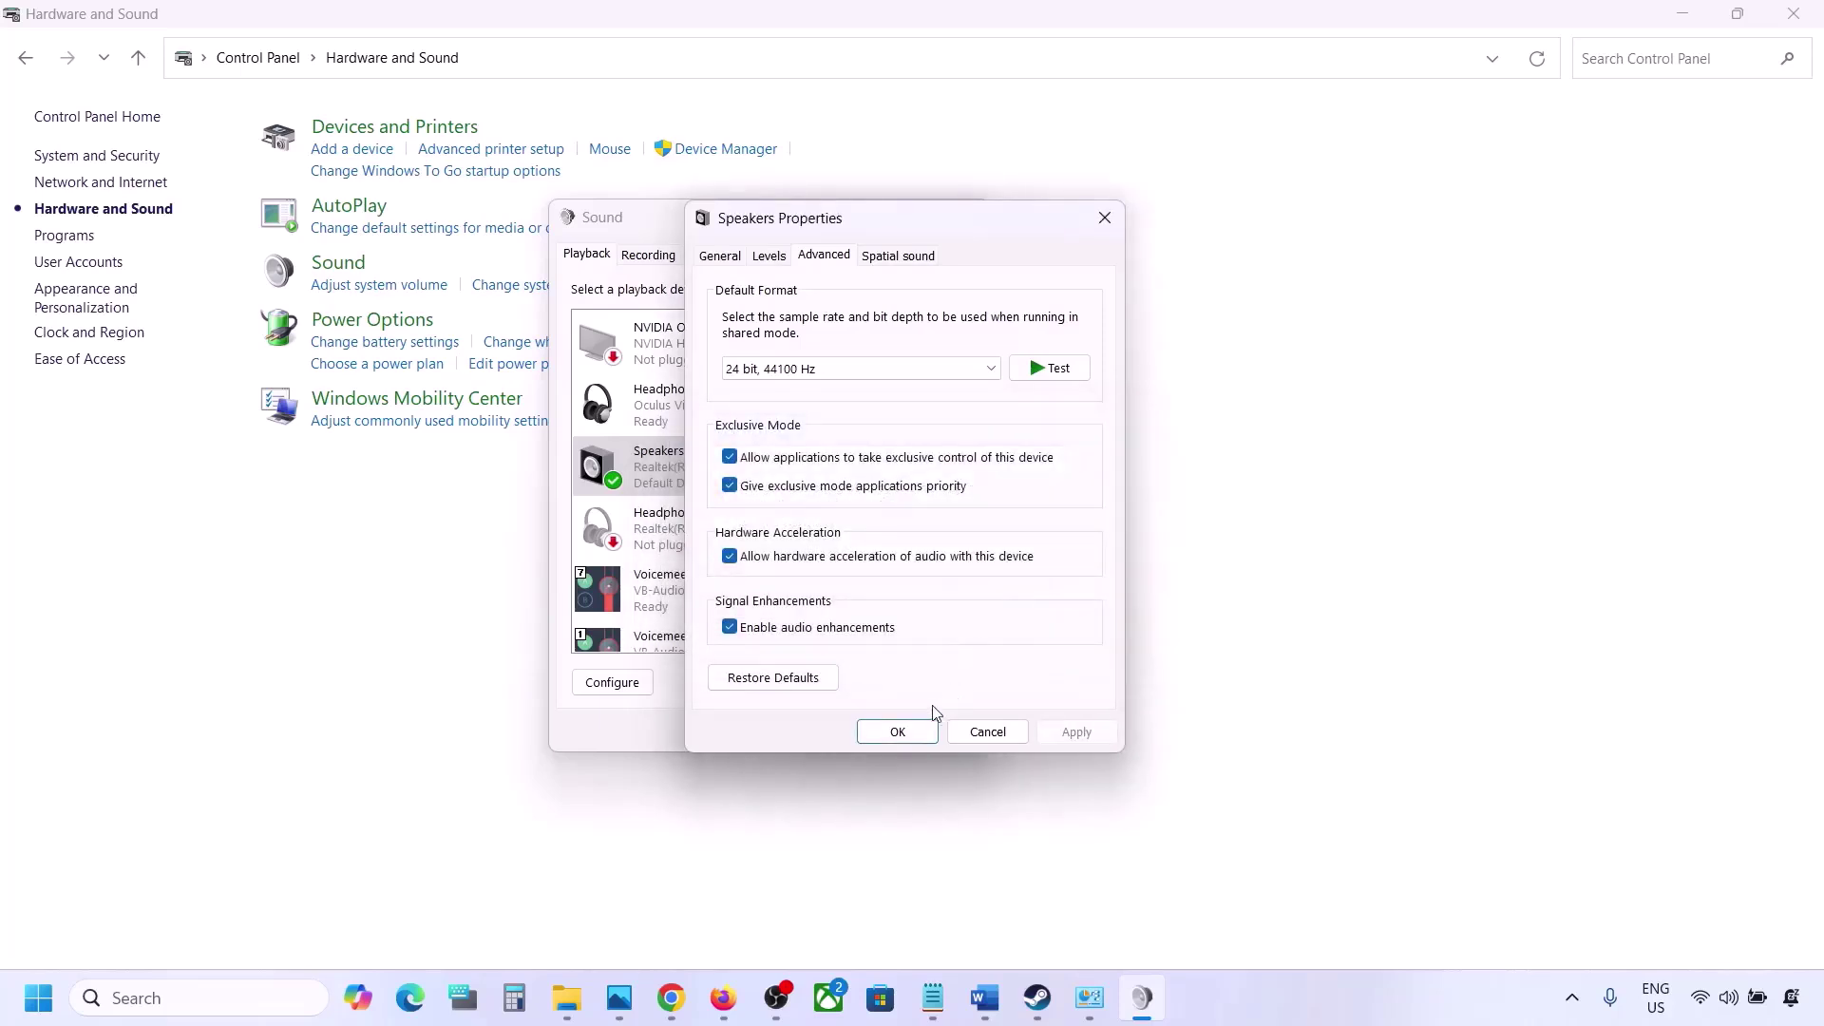
# Set the speakers' default format back to 24 bit, 48000 Hz, apply it and close the sound dialogs.
pyautogui.click(823, 366)
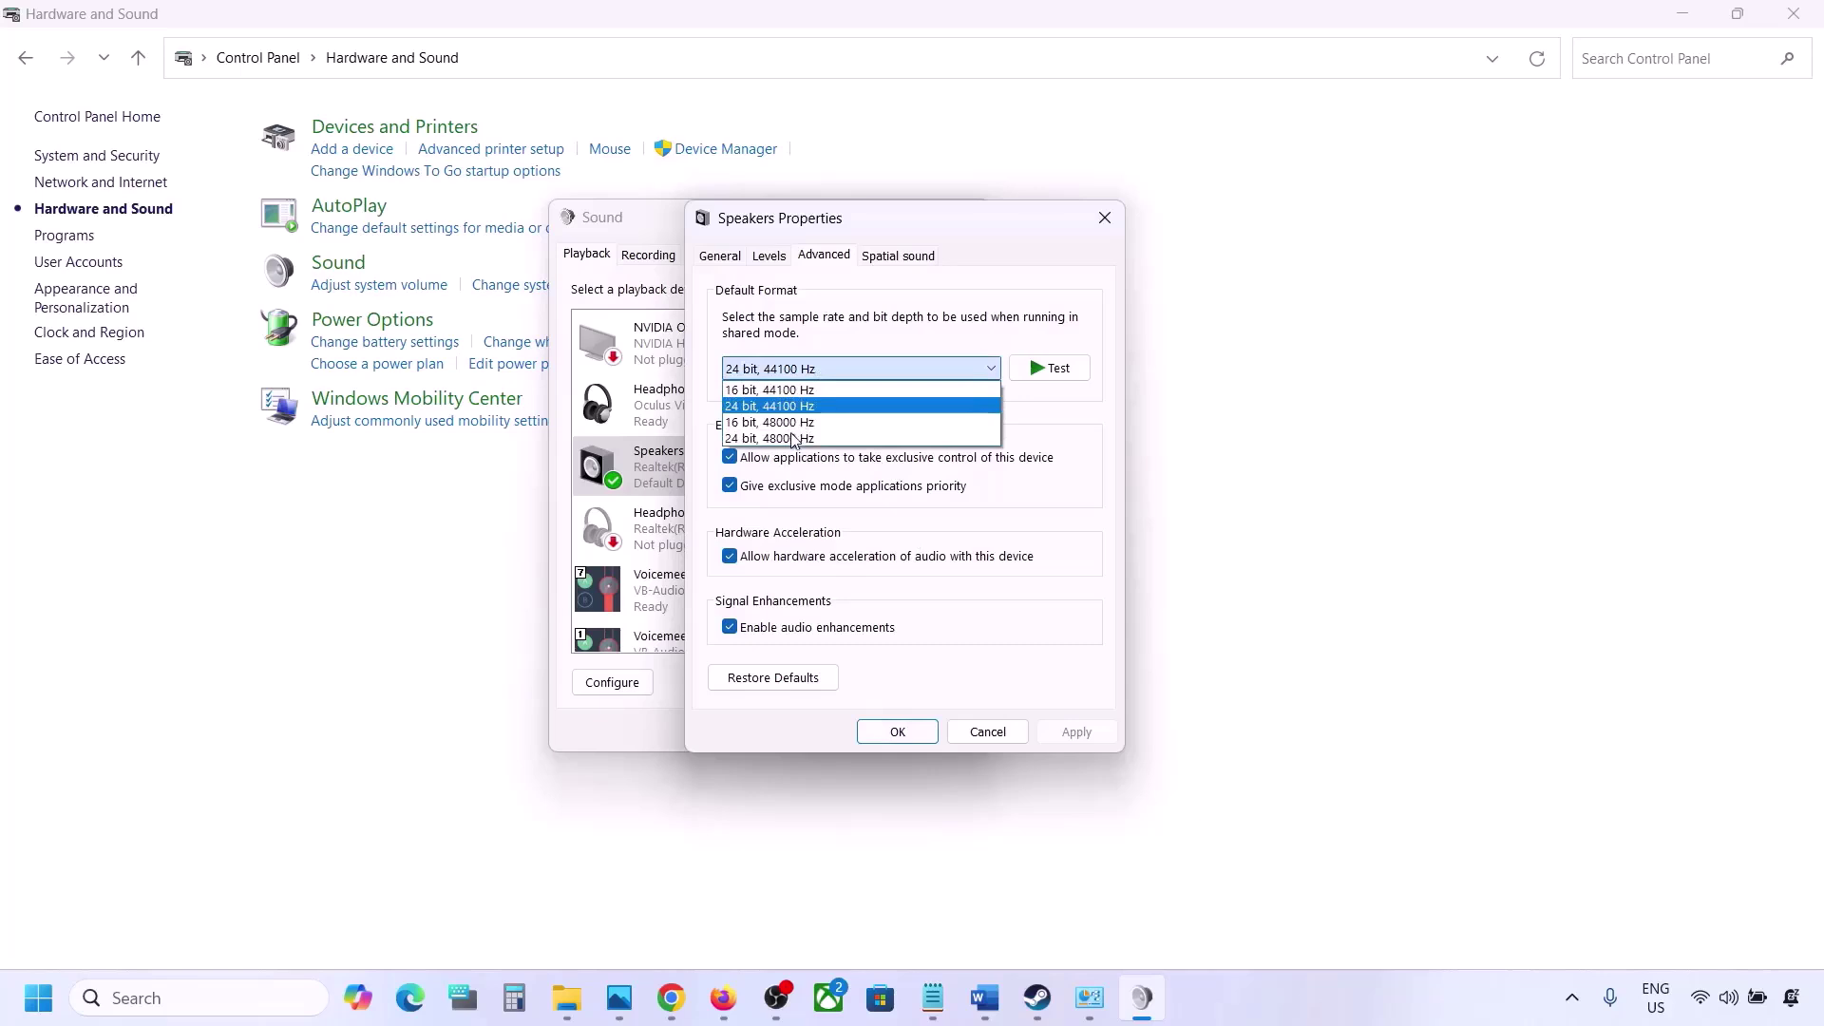
pyautogui.click(794, 437)
pyautogui.click(1059, 734)
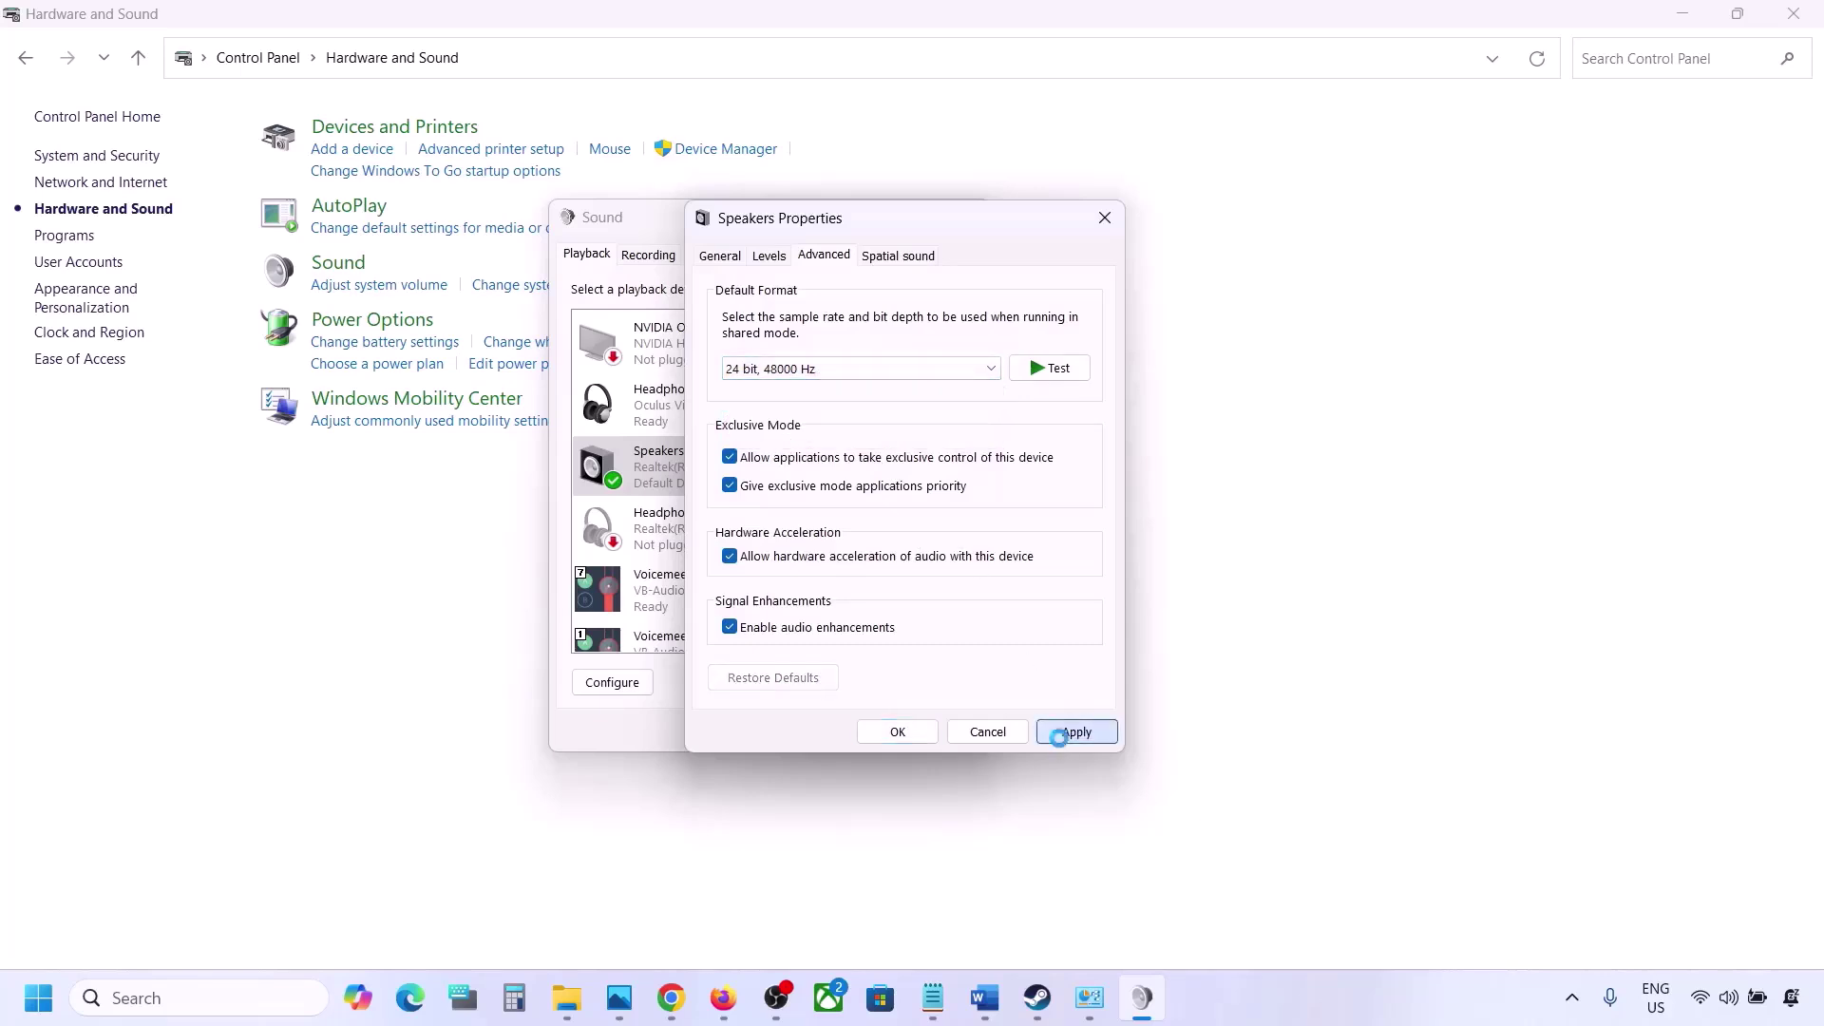
pyautogui.click(895, 732)
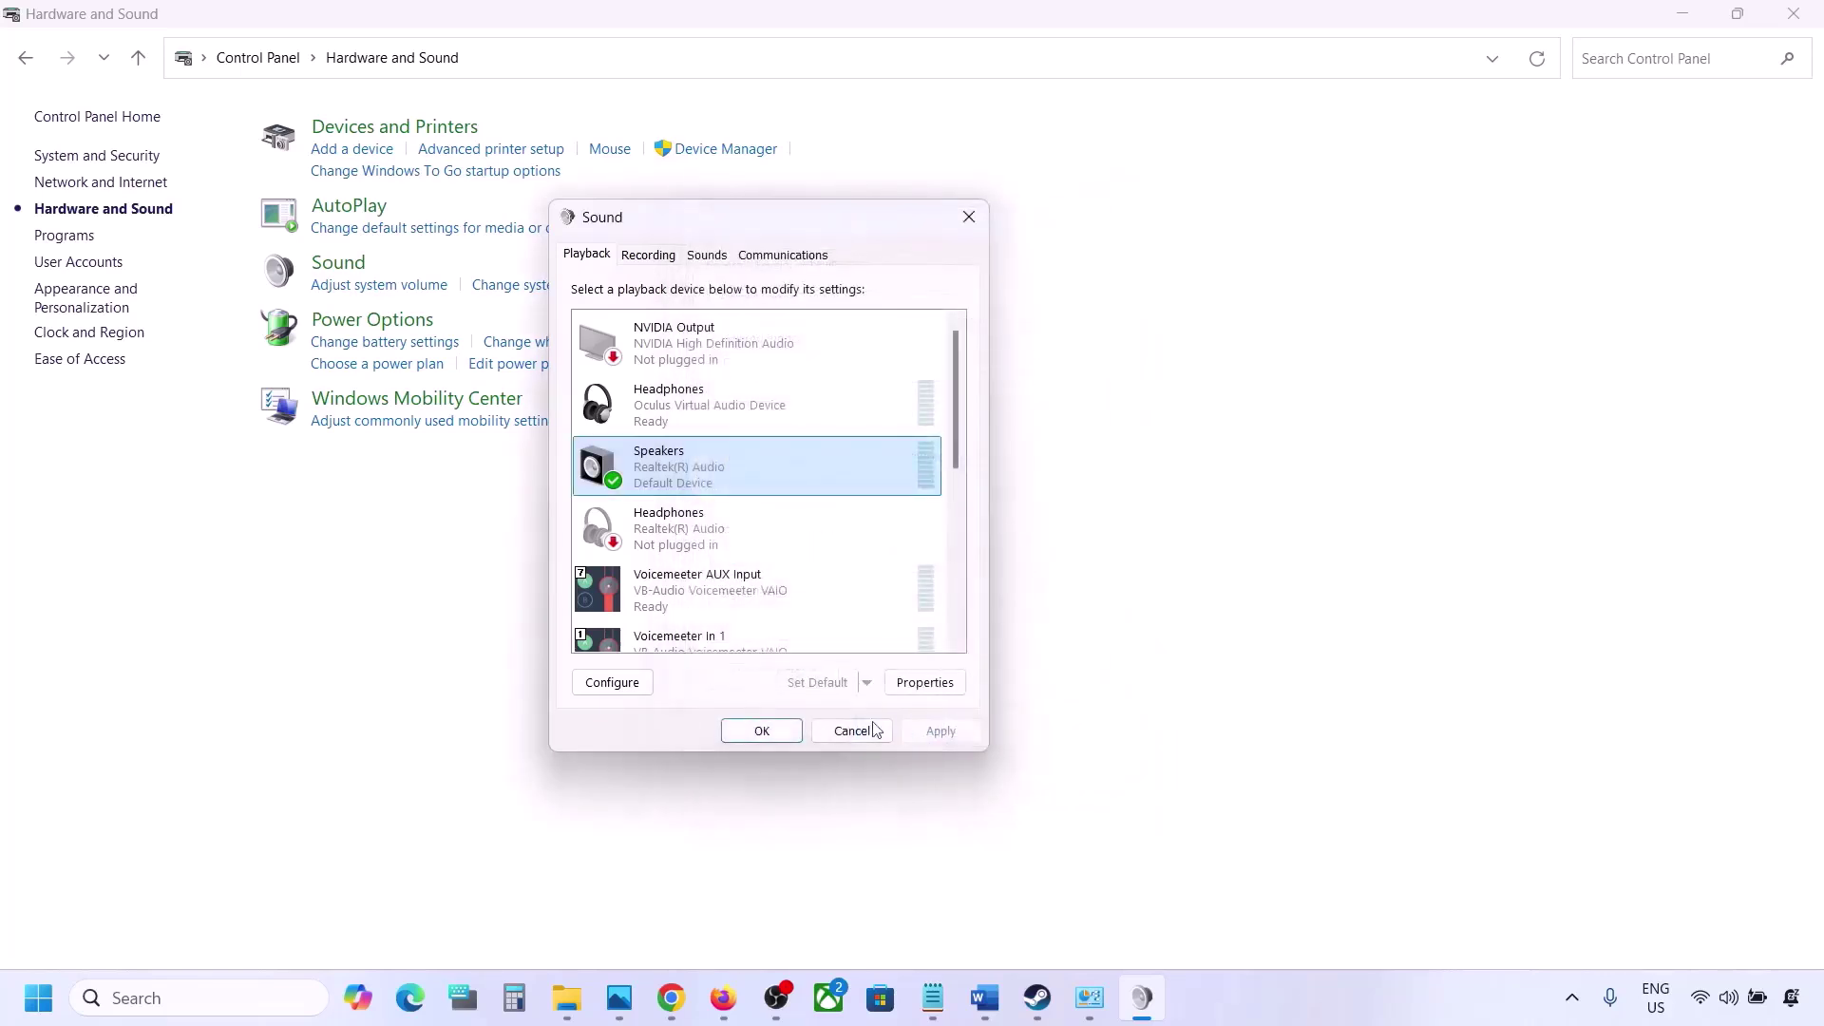
pyautogui.click(762, 732)
# Highlight the controller instruction in Step 5 of the Word notes and "Turn off Spatial Sound" in Step 6.
pyautogui.click(995, 981)
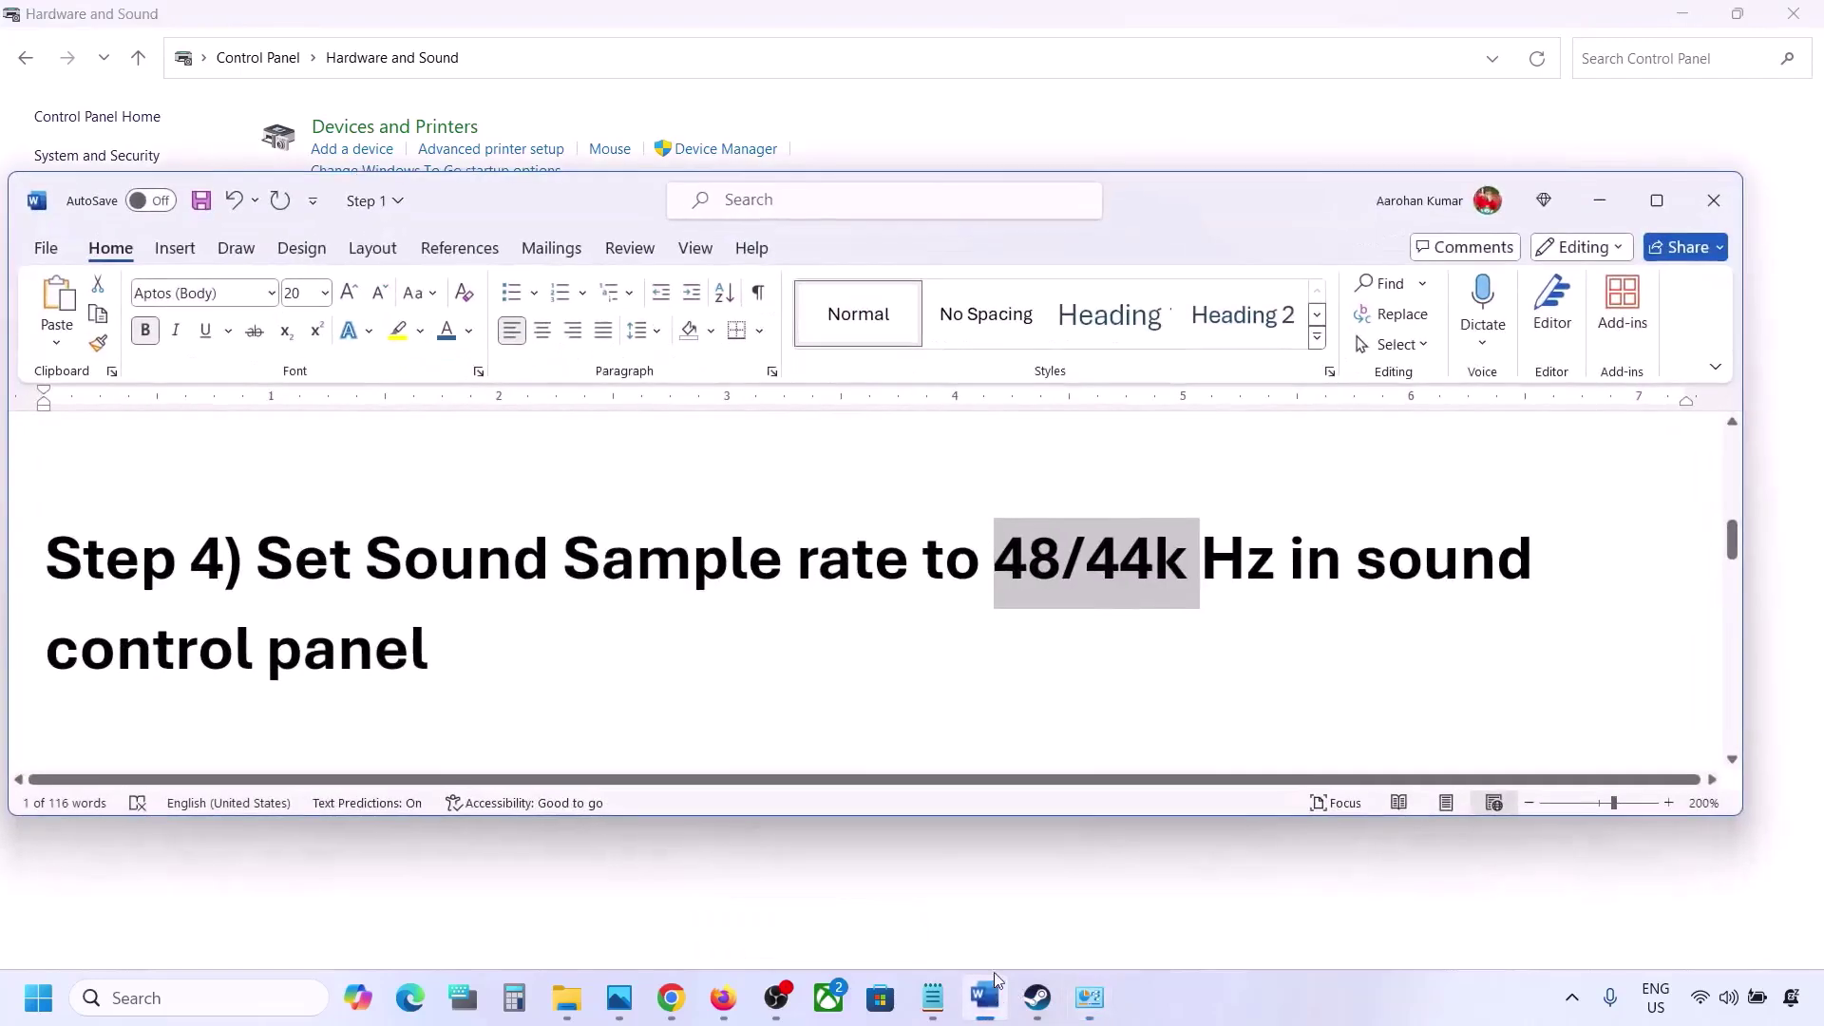
pyautogui.scroll(-4, 749, 599)
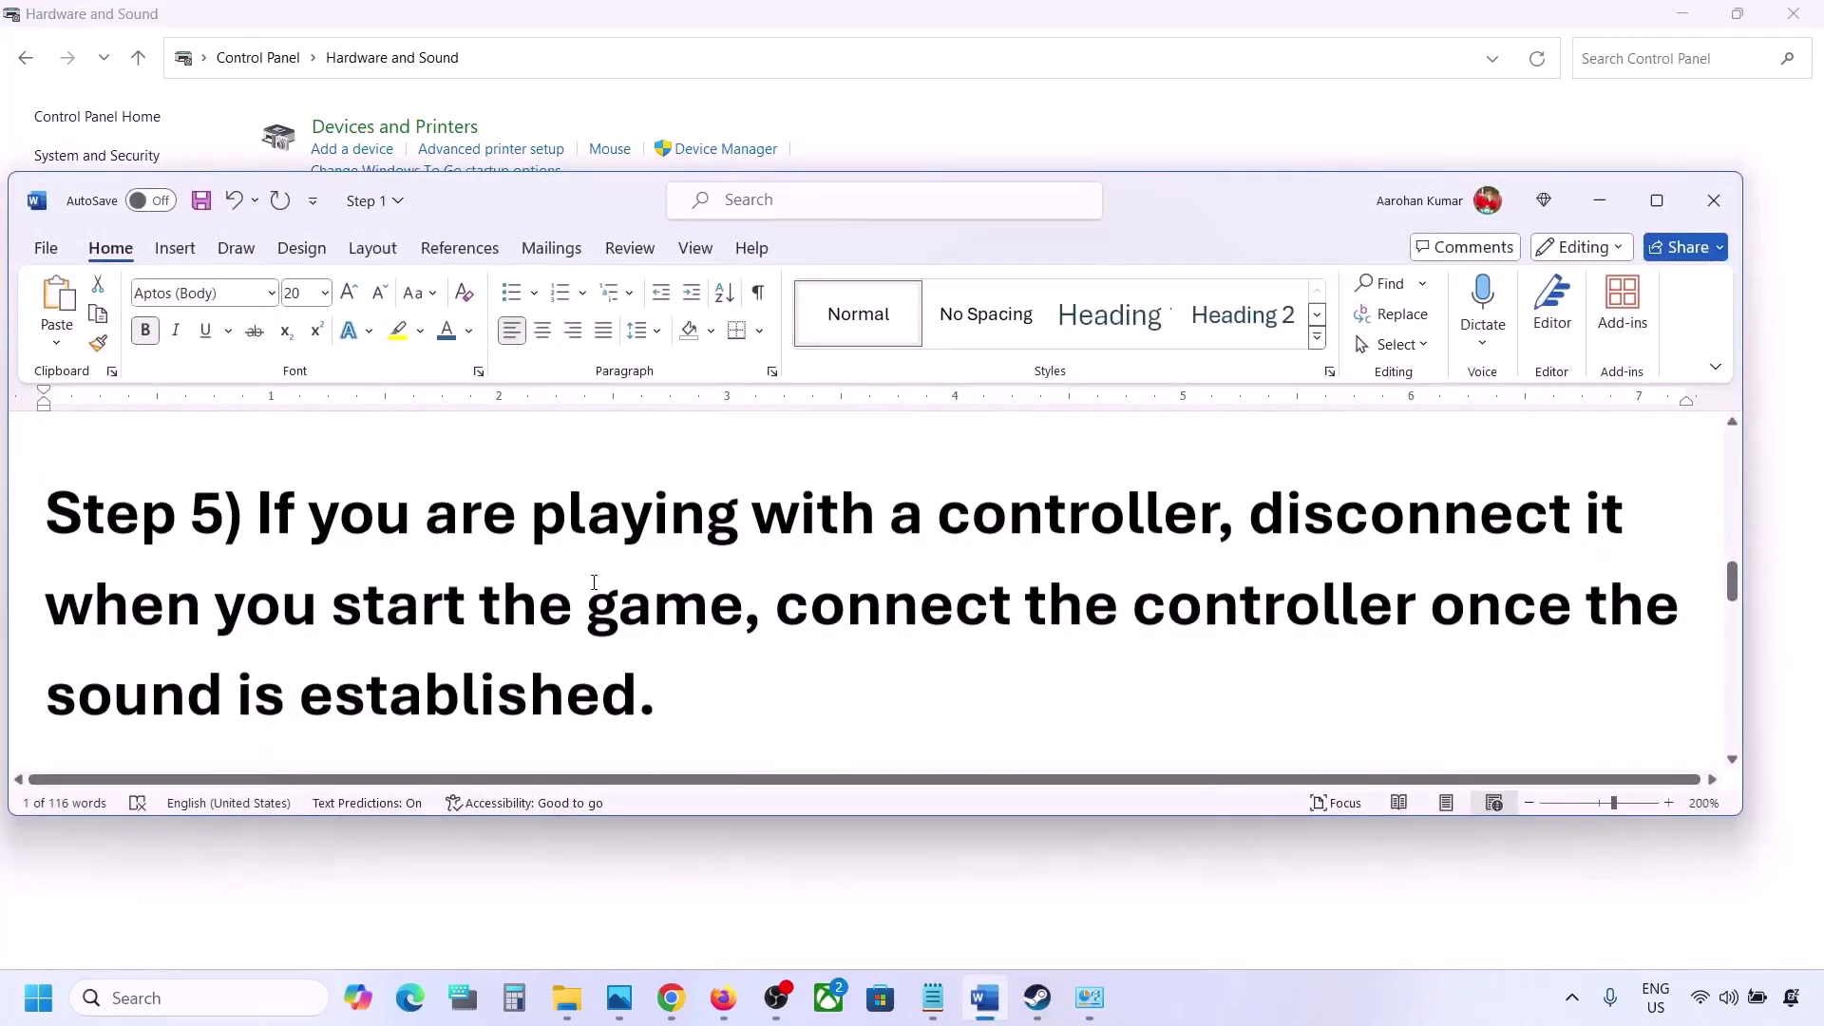
pyautogui.moveTo(257, 518); pyautogui.dragTo(639, 680)
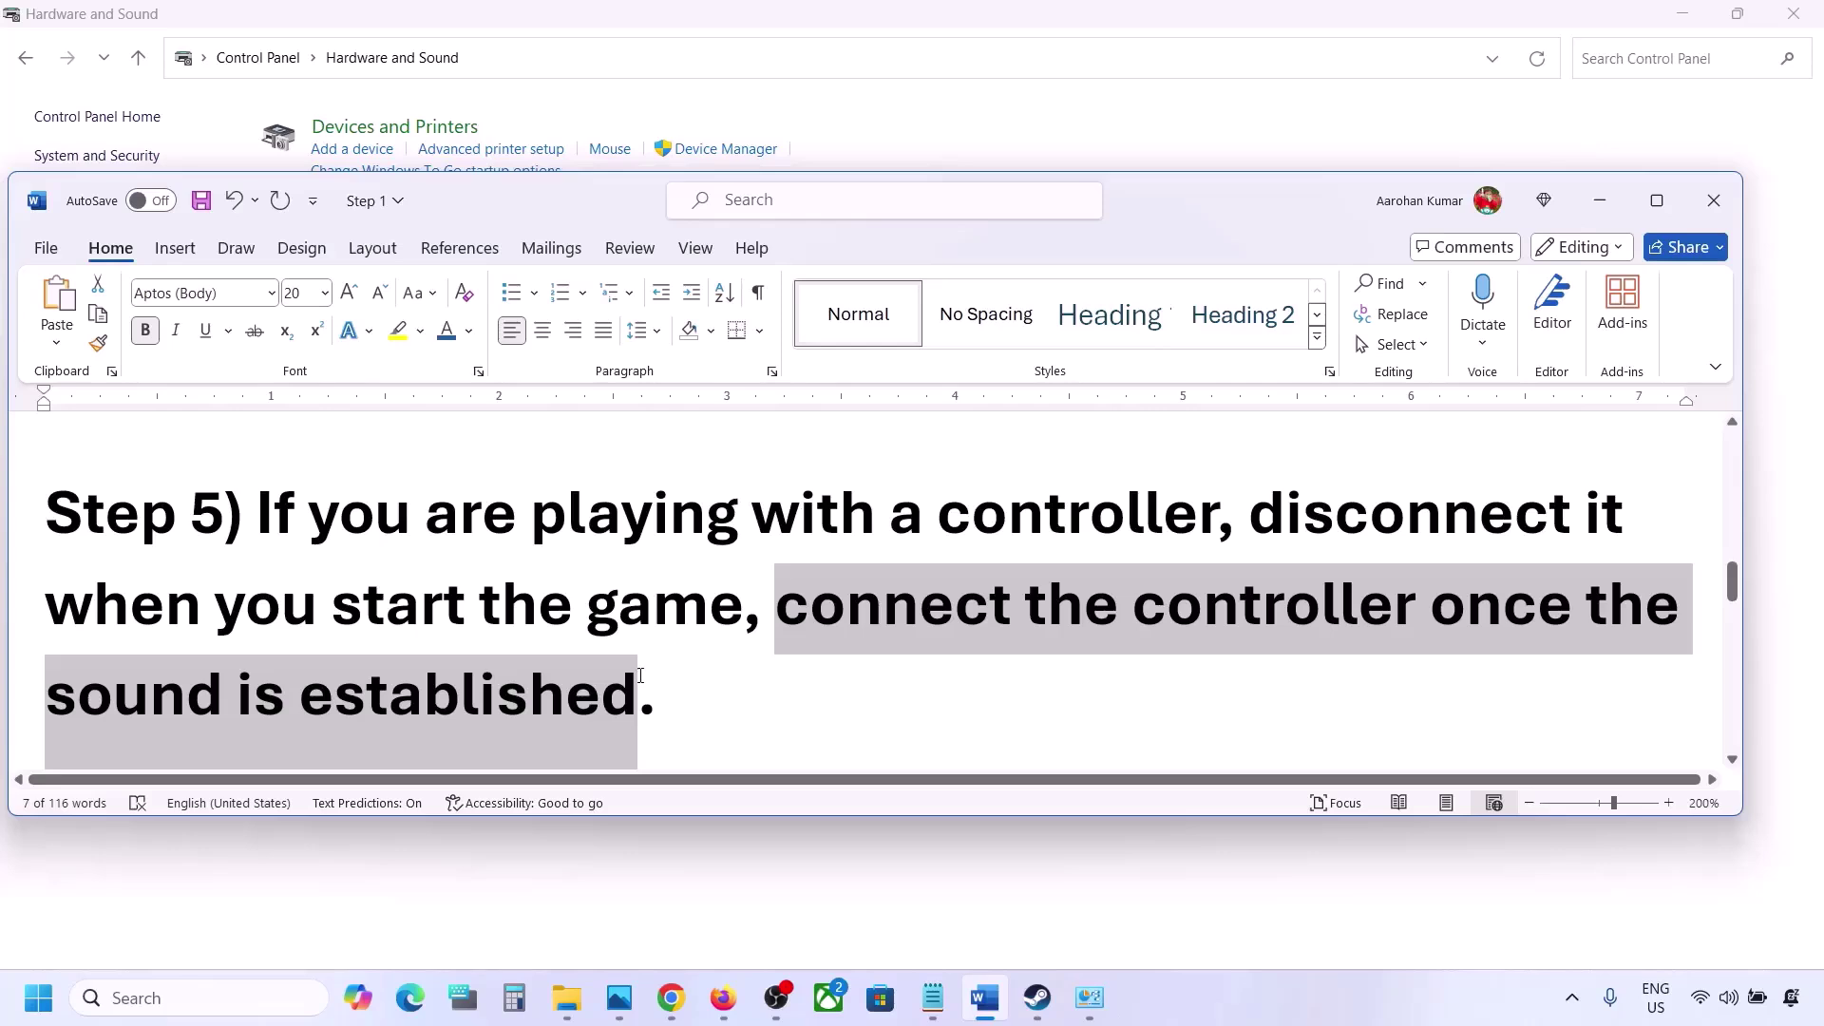
pyautogui.click(639, 675)
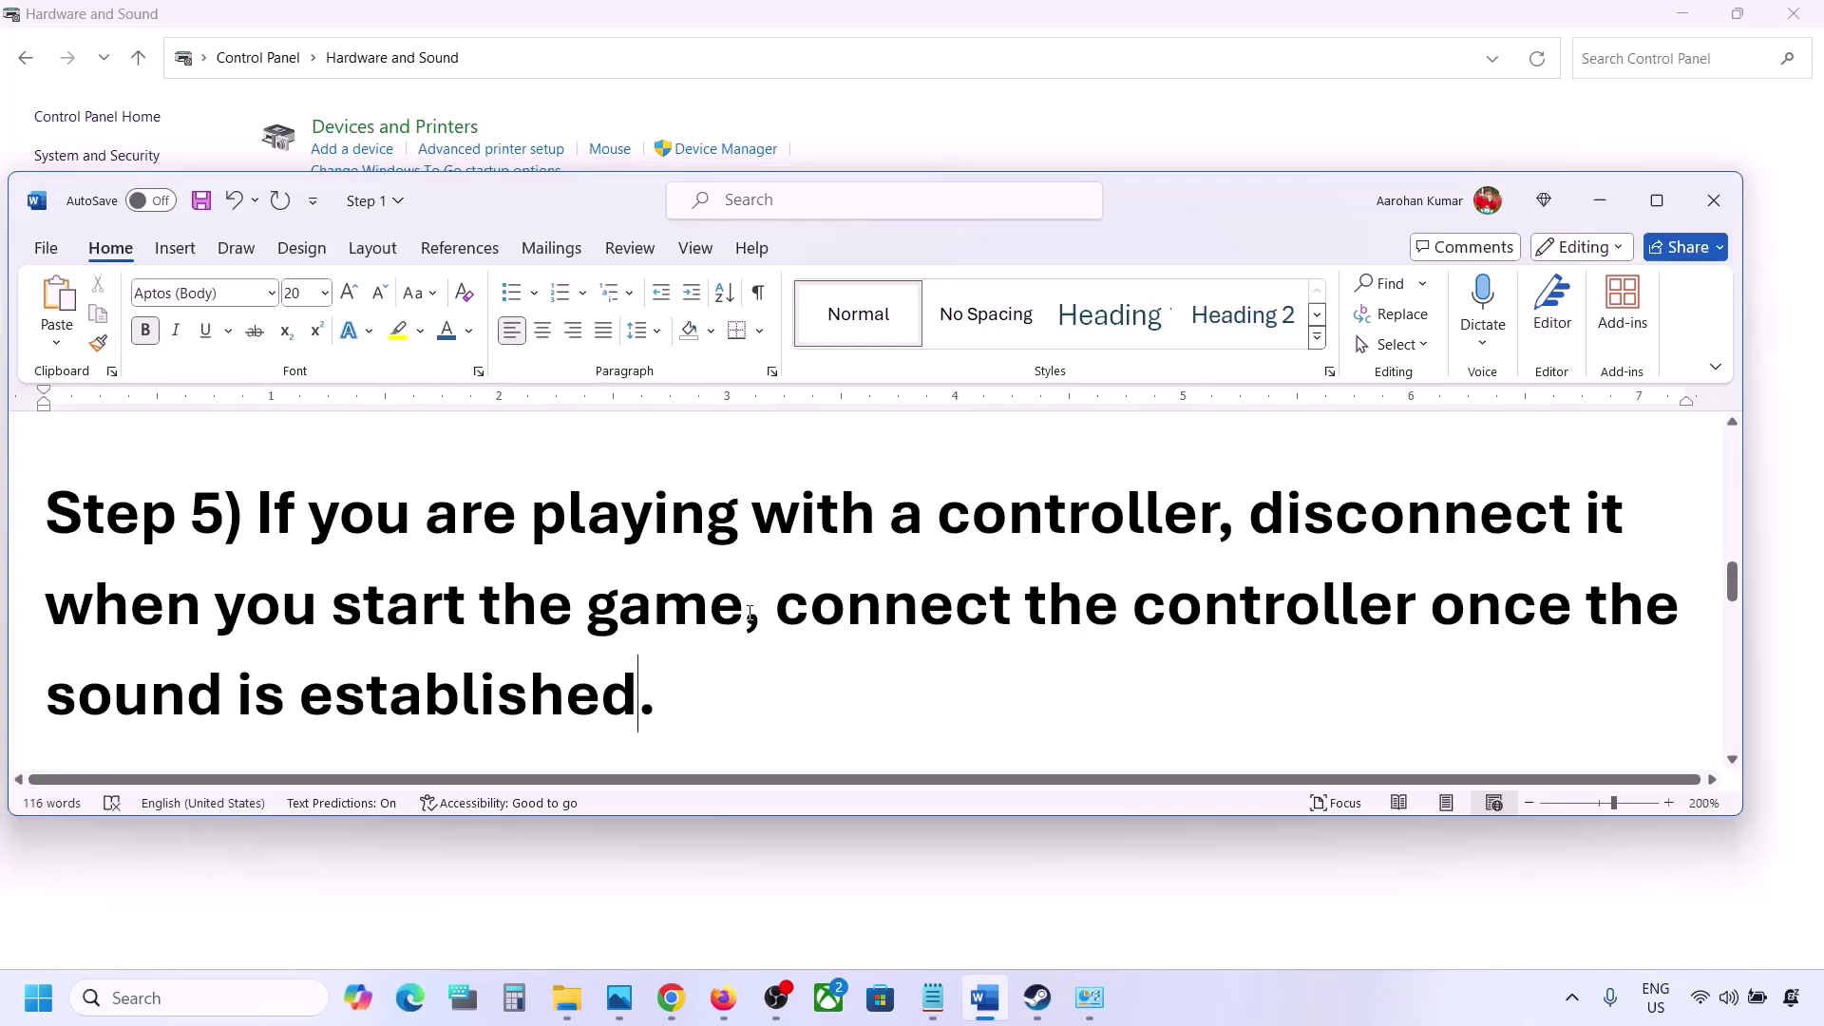
pyautogui.scroll(-4, 750, 613)
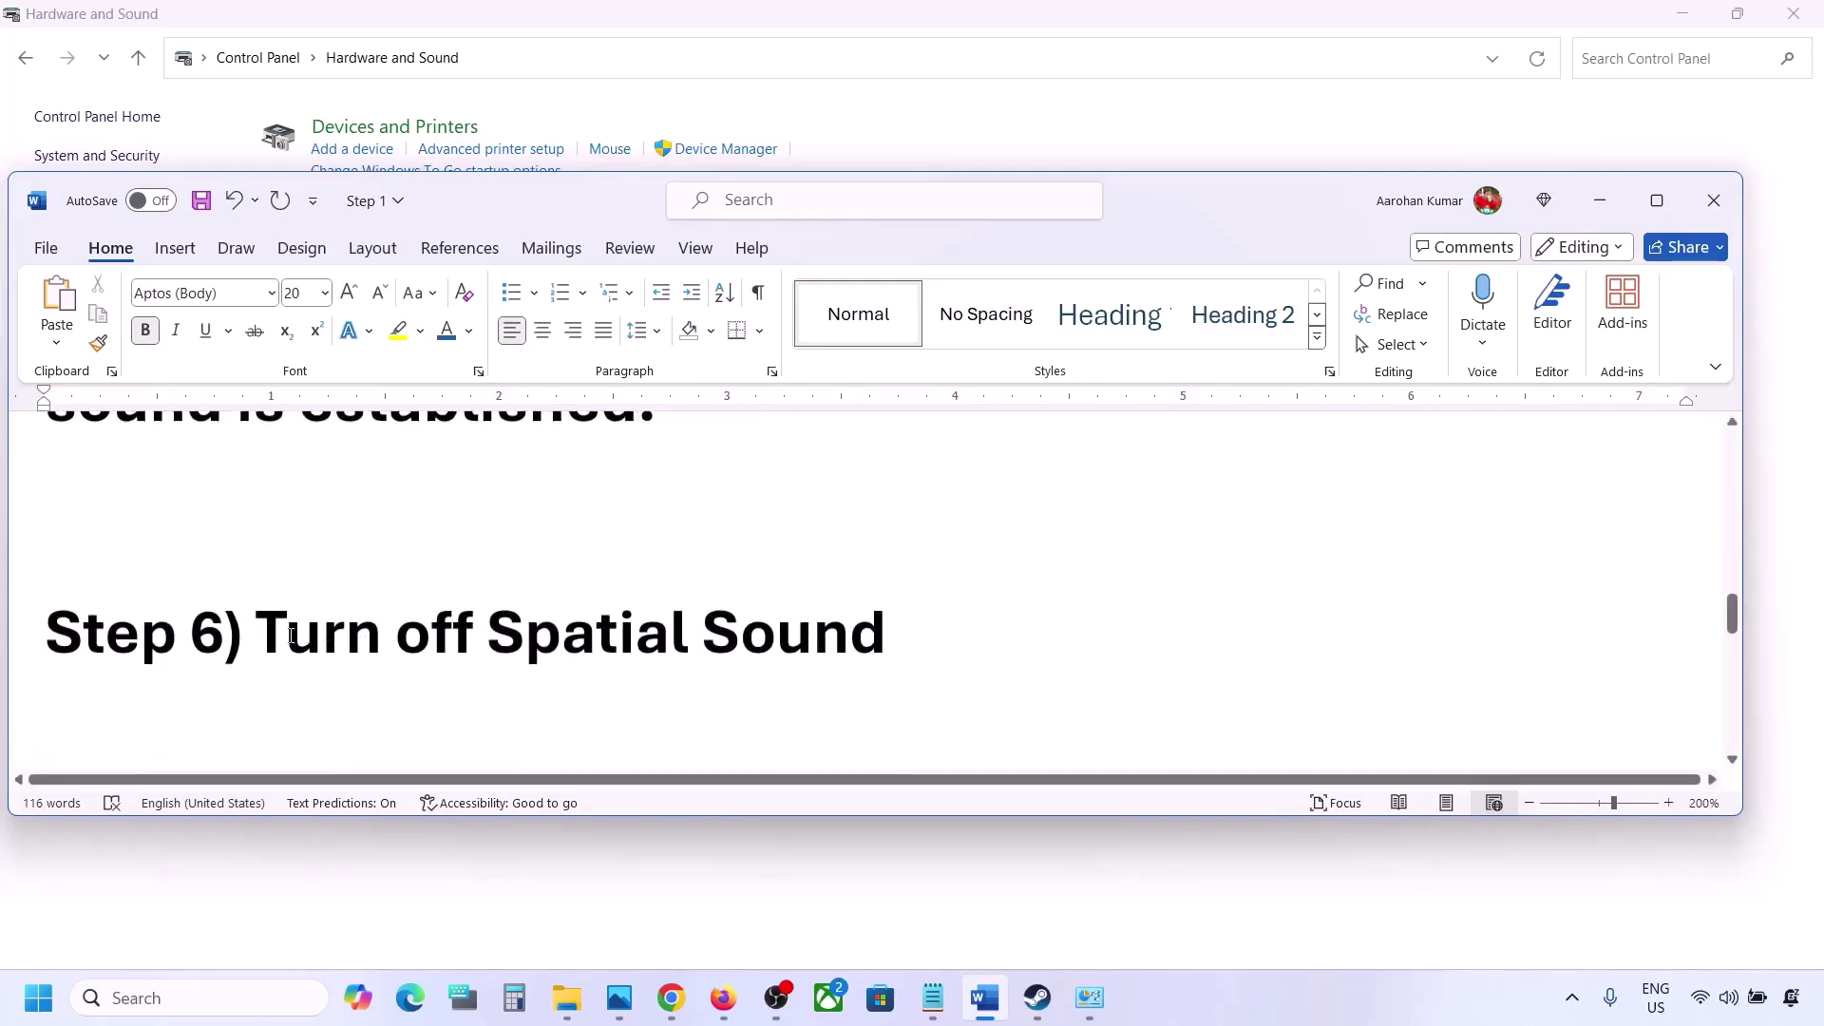
pyautogui.moveTo(292, 635); pyautogui.dragTo(855, 597)
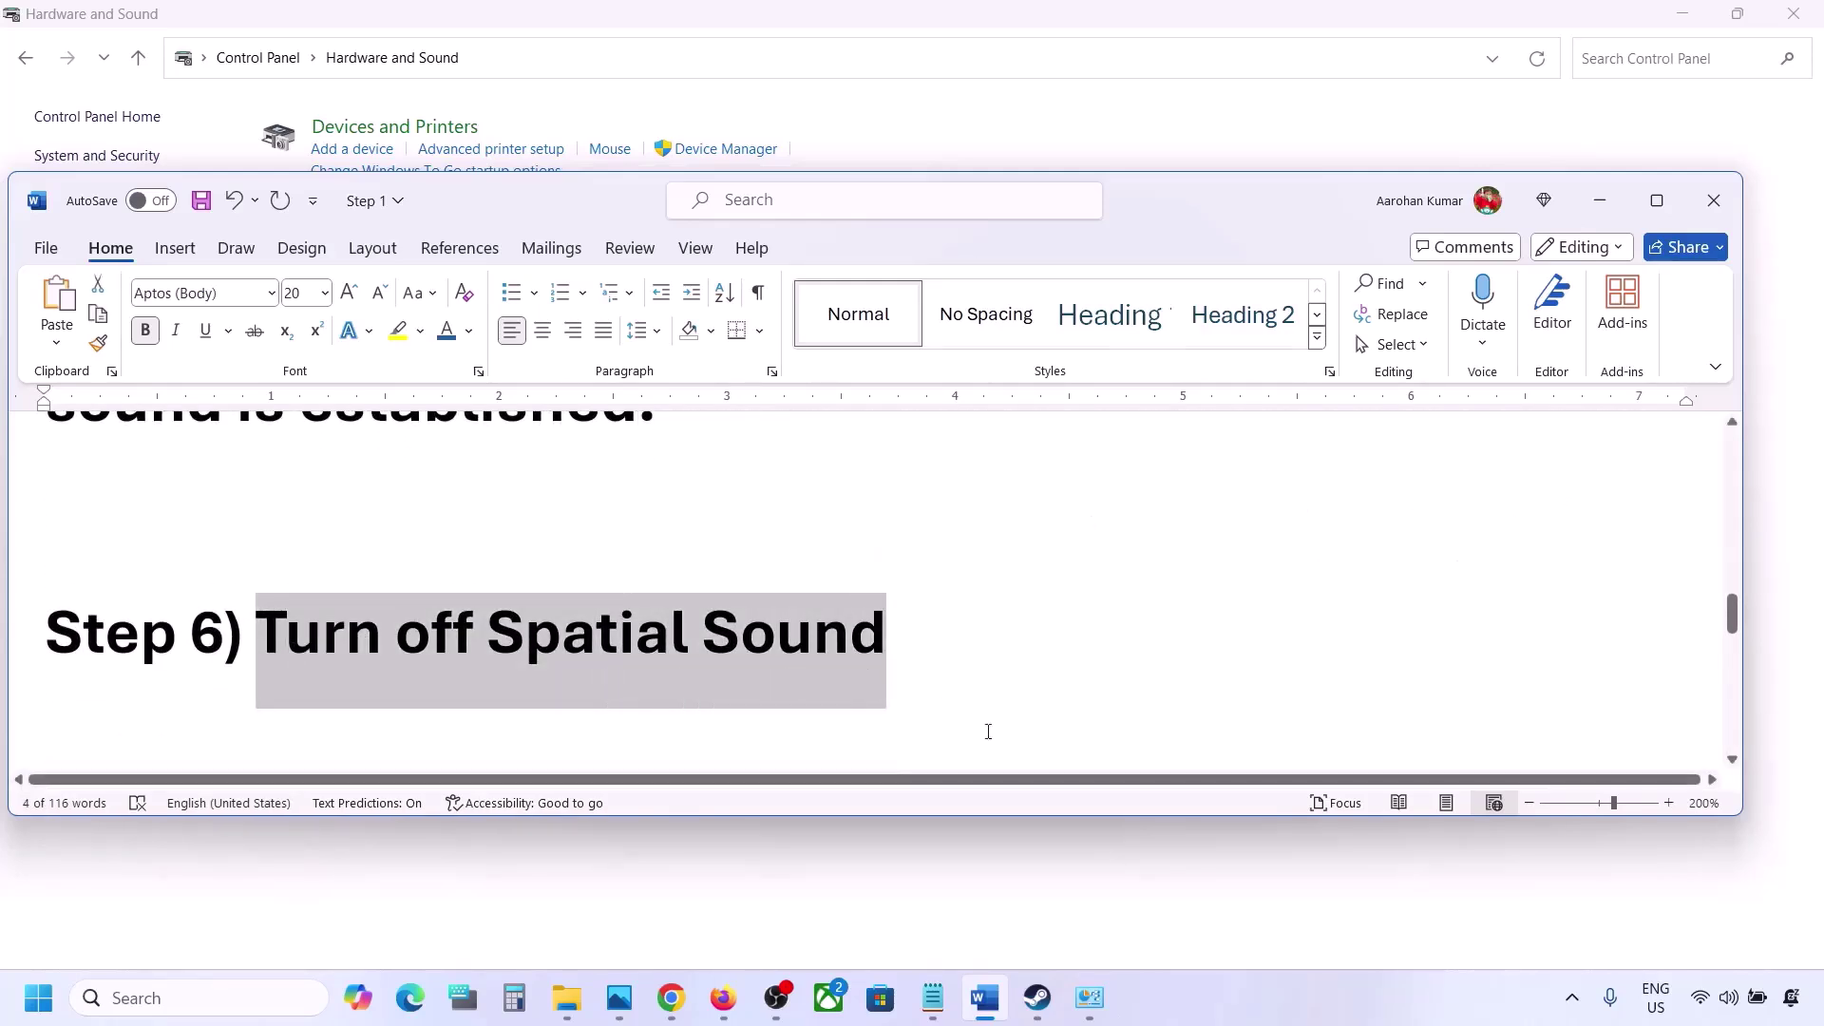
# Open the Sound dialog from the Hardware and Sound category of Control Panel.
pyautogui.click(197, 988)
pyautogui.write('control')
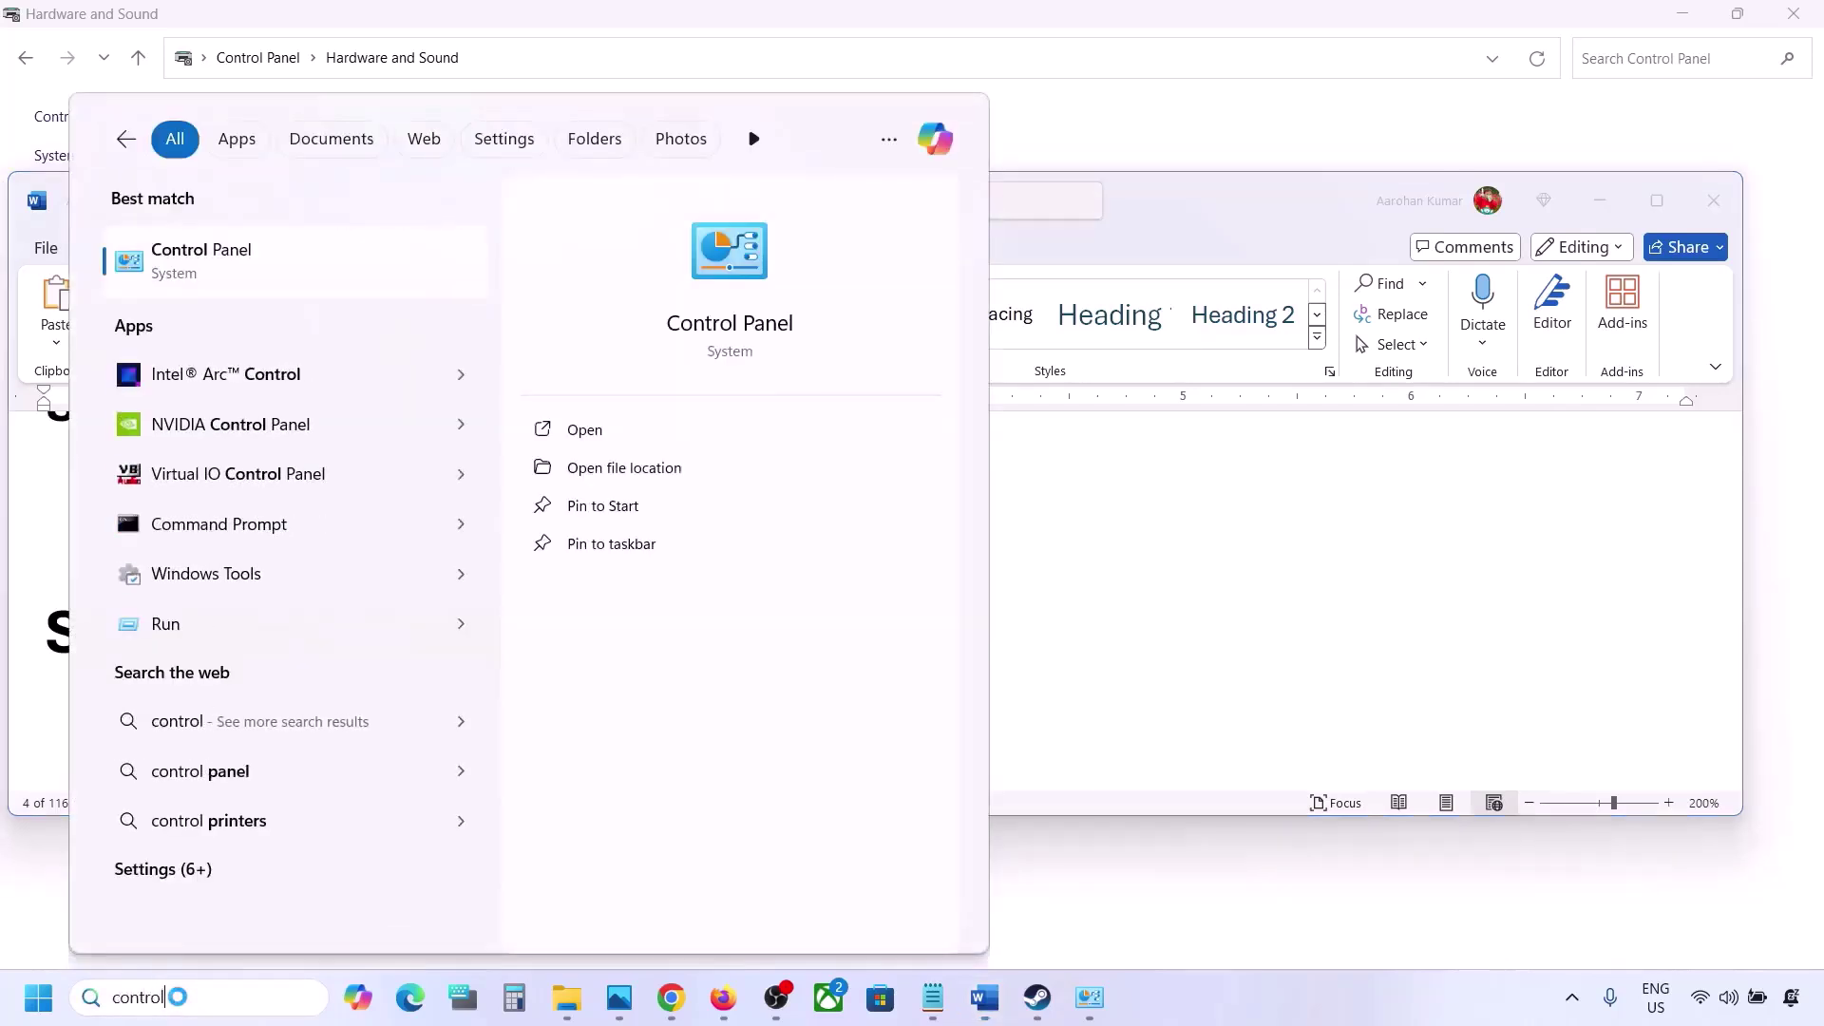
pyautogui.press('Return')
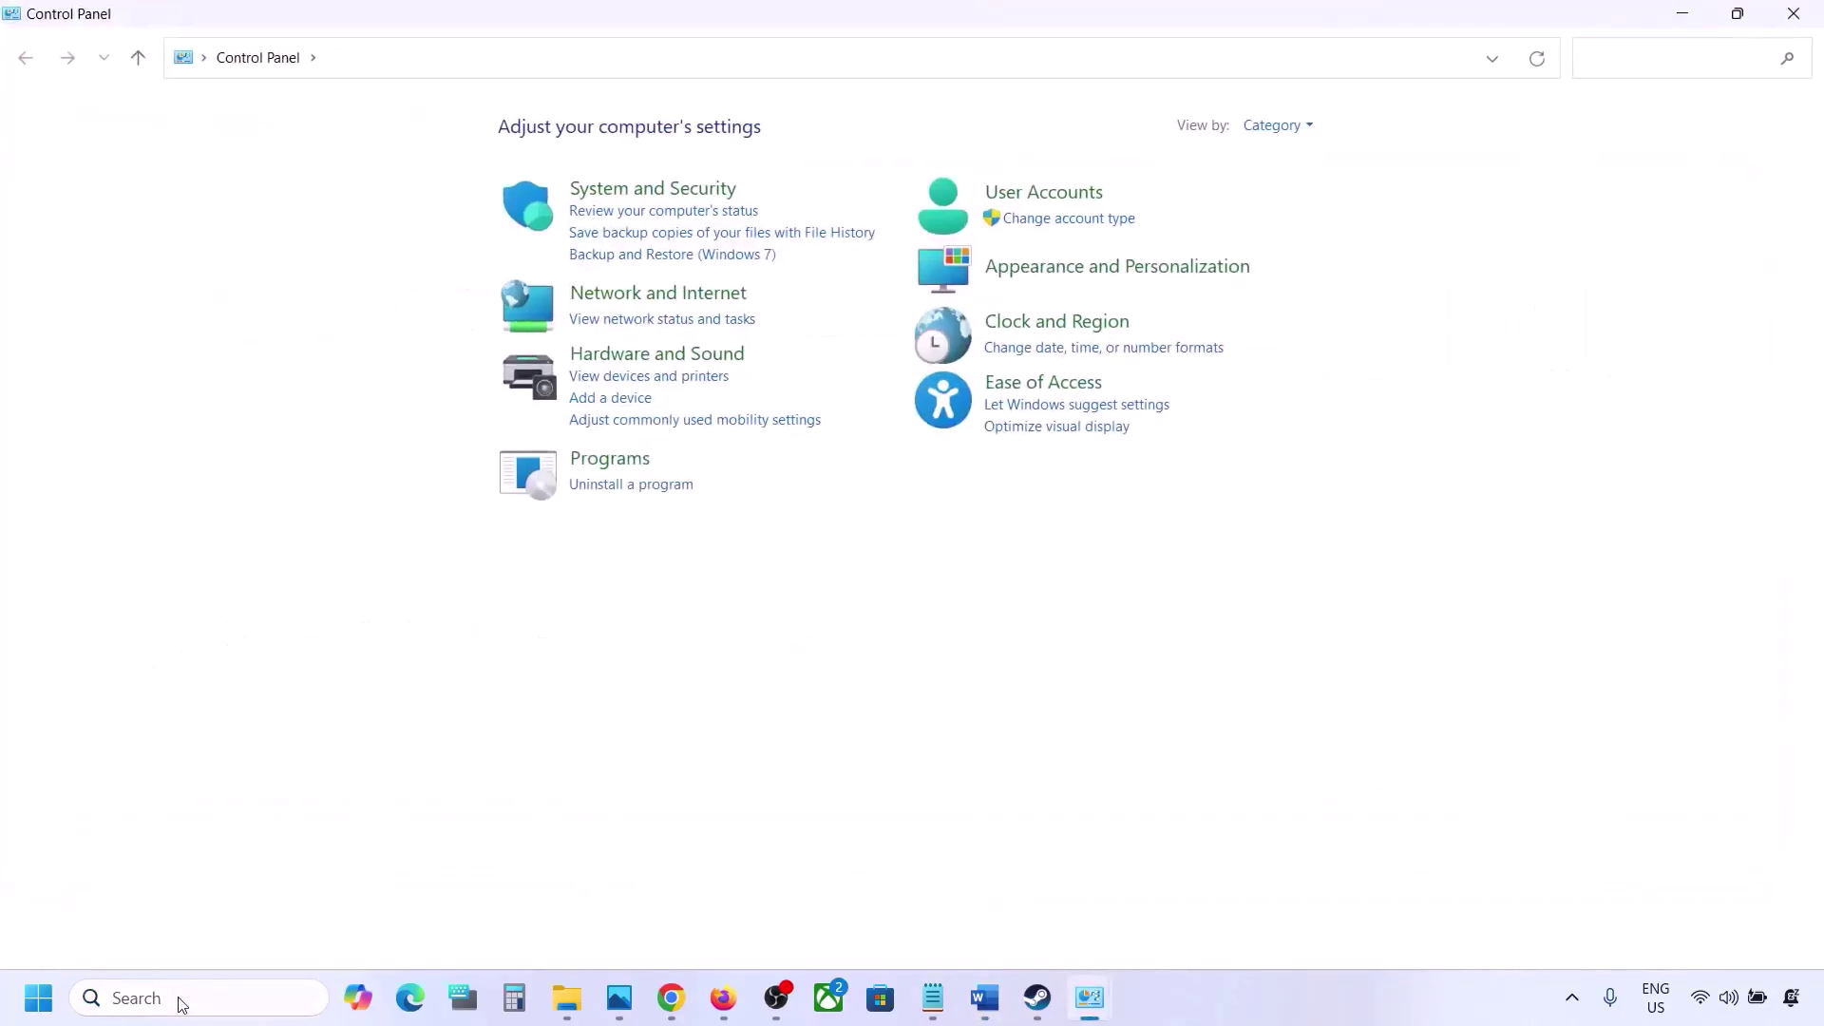
pyautogui.click(642, 354)
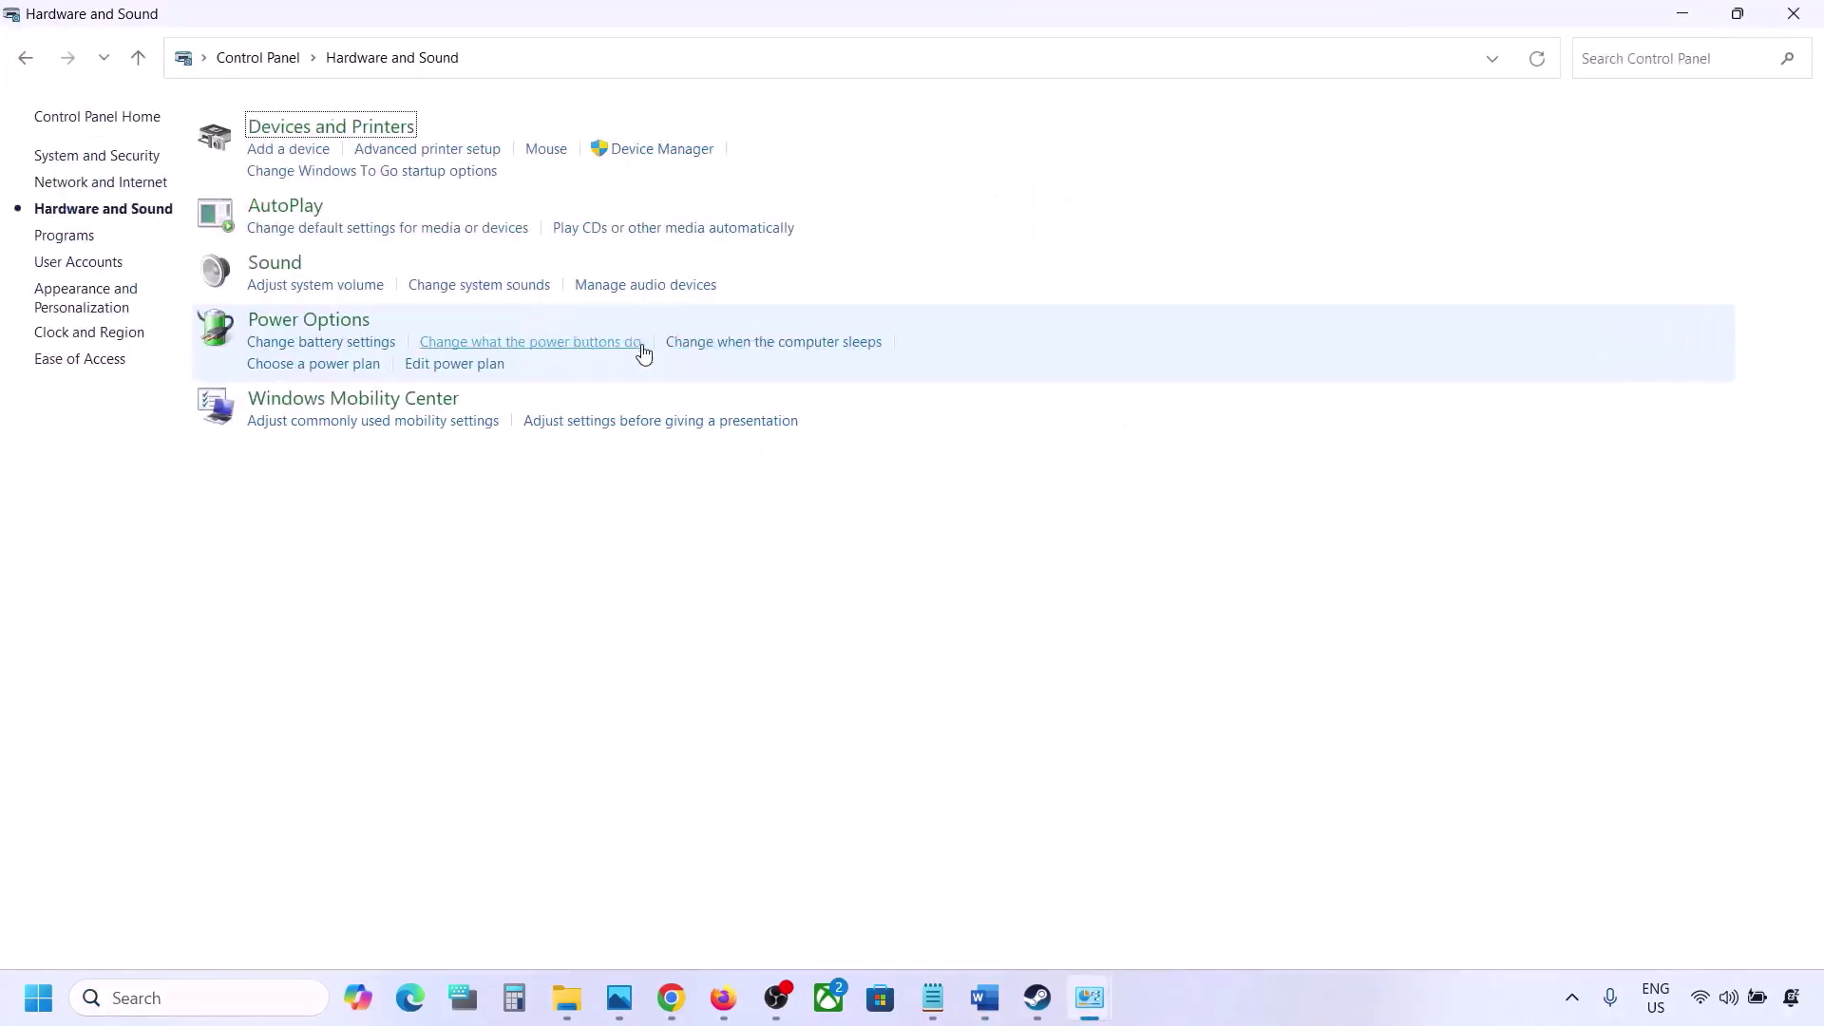
pyautogui.click(353, 271)
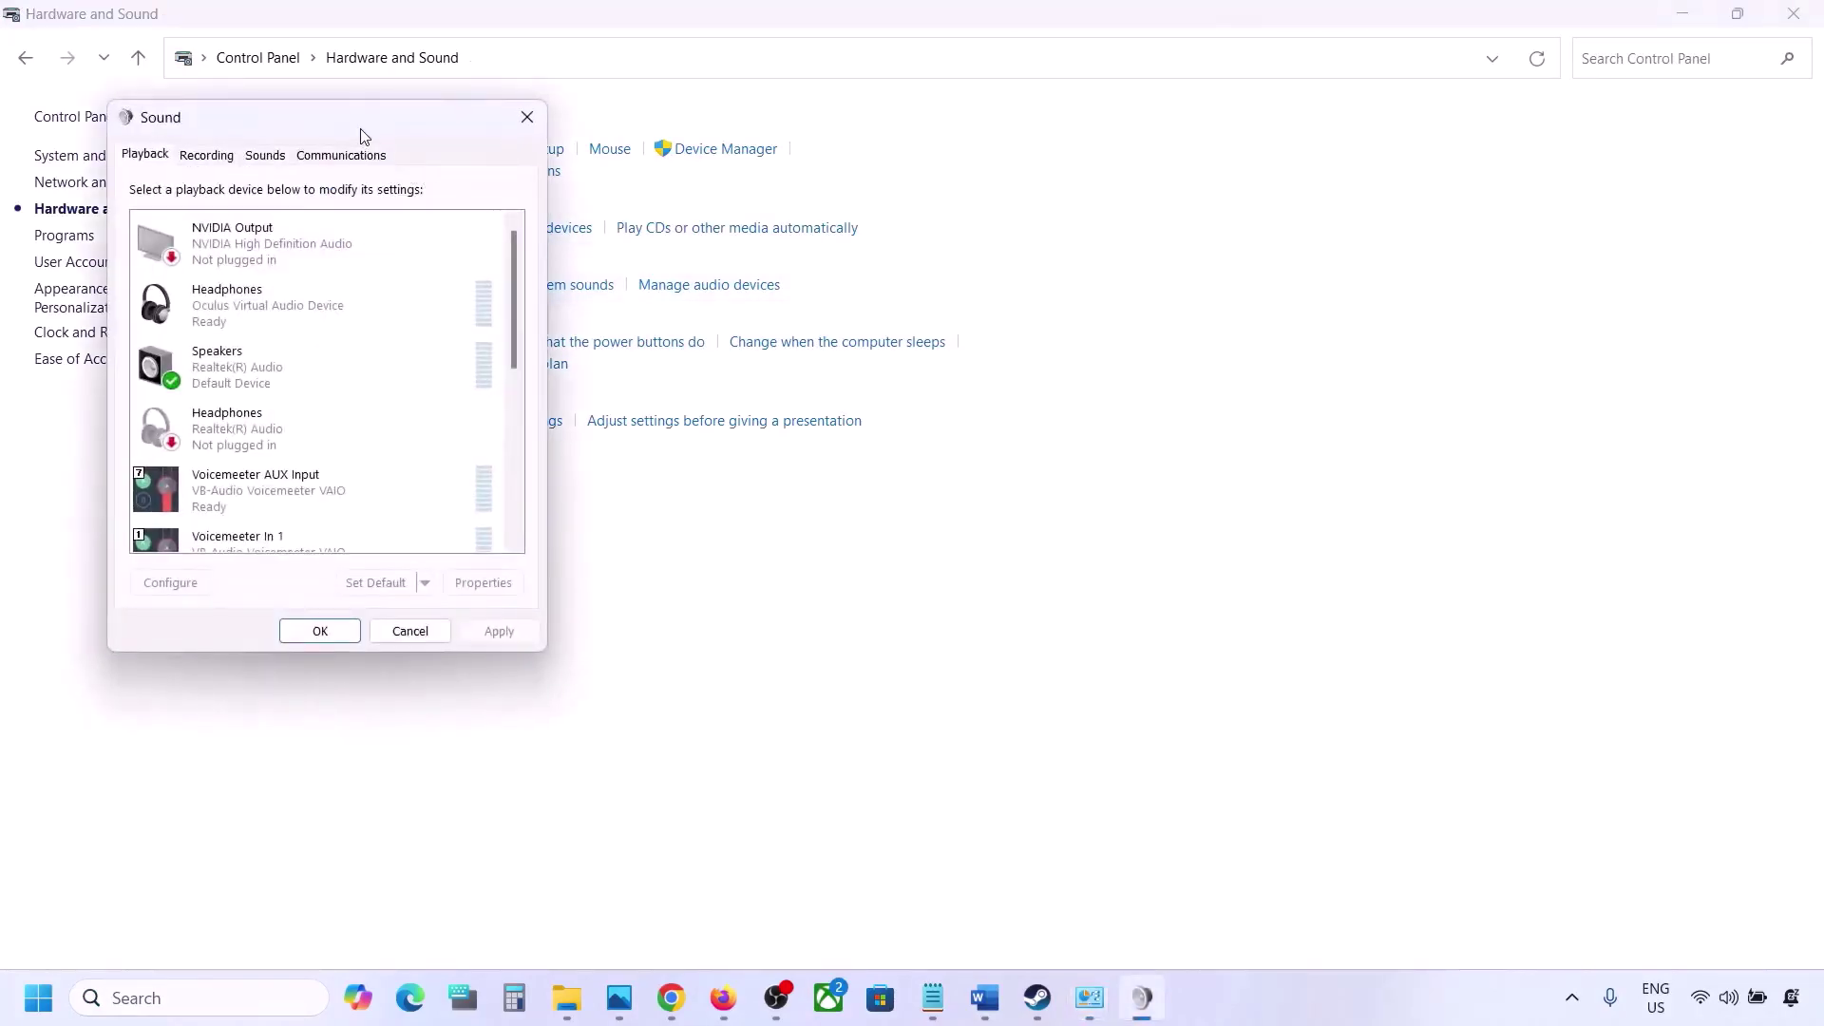
pyautogui.moveTo(358, 134); pyautogui.dragTo(788, 220)
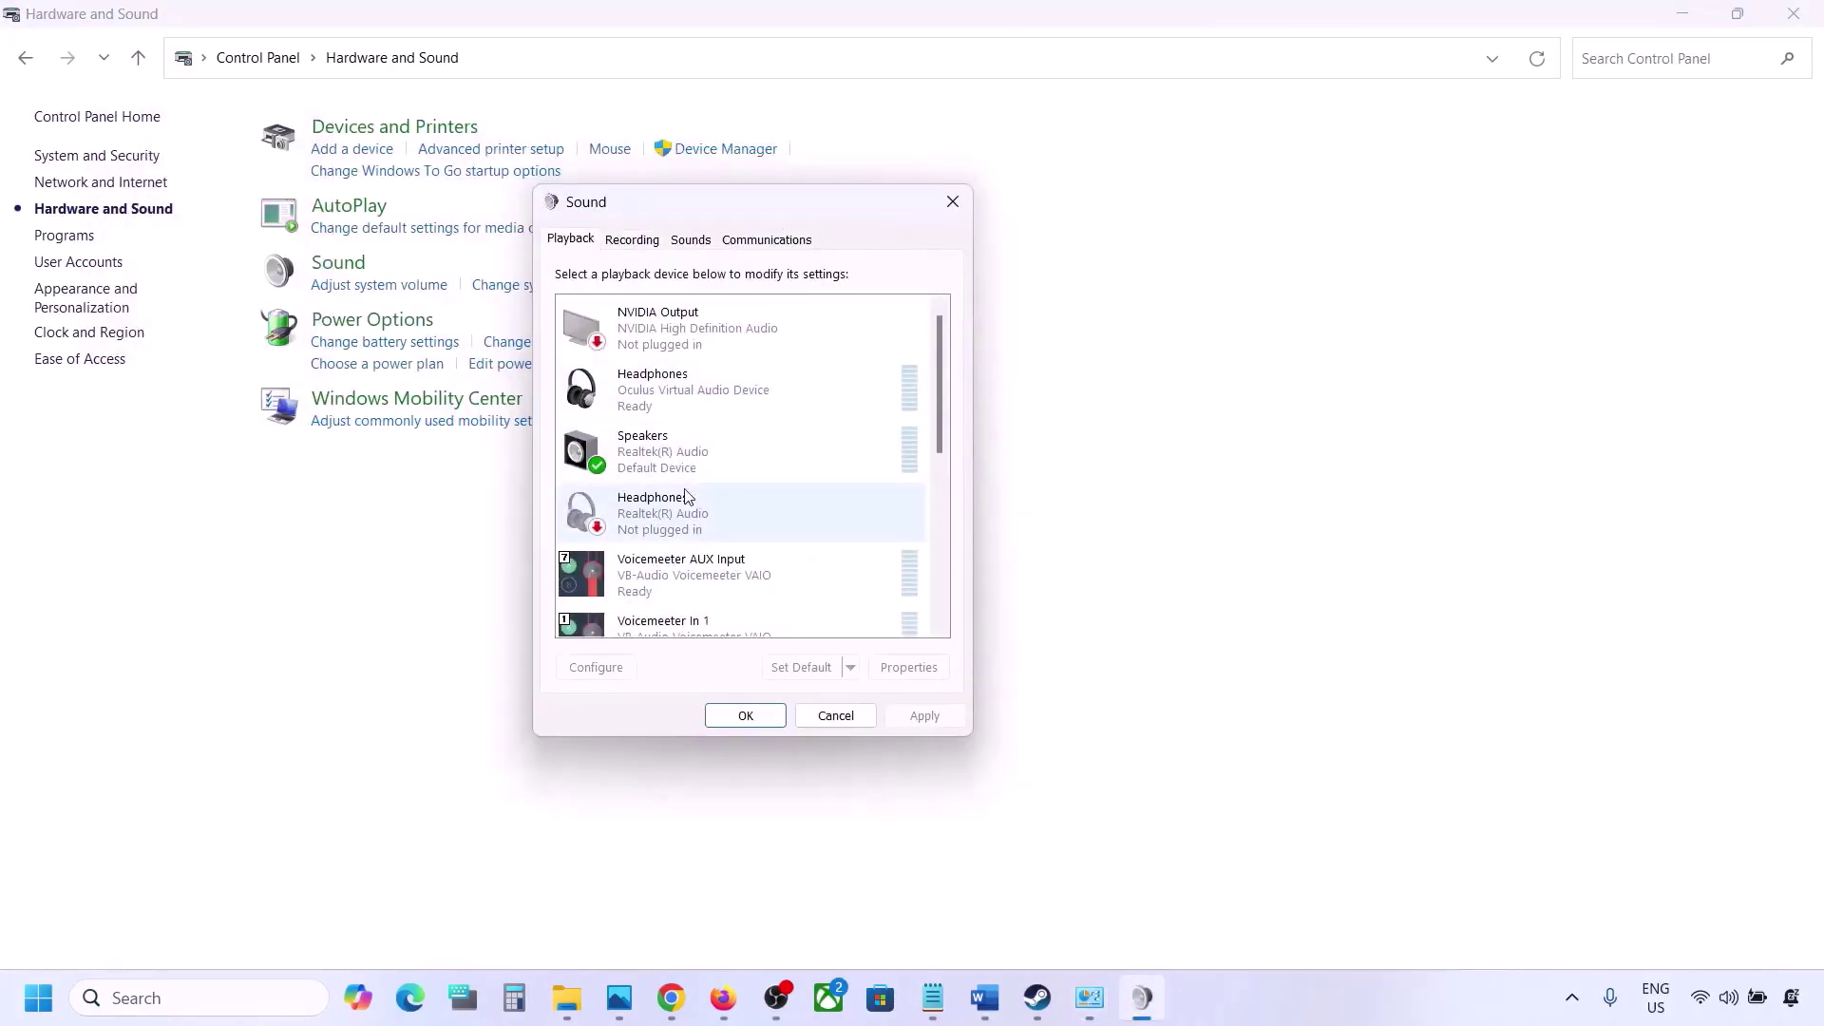
# Set the spatial sound format of the Realtek speakers to Off, apply it and close the sound dialogs.
pyautogui.click(674, 459)
pyautogui.rightClick(700, 453)
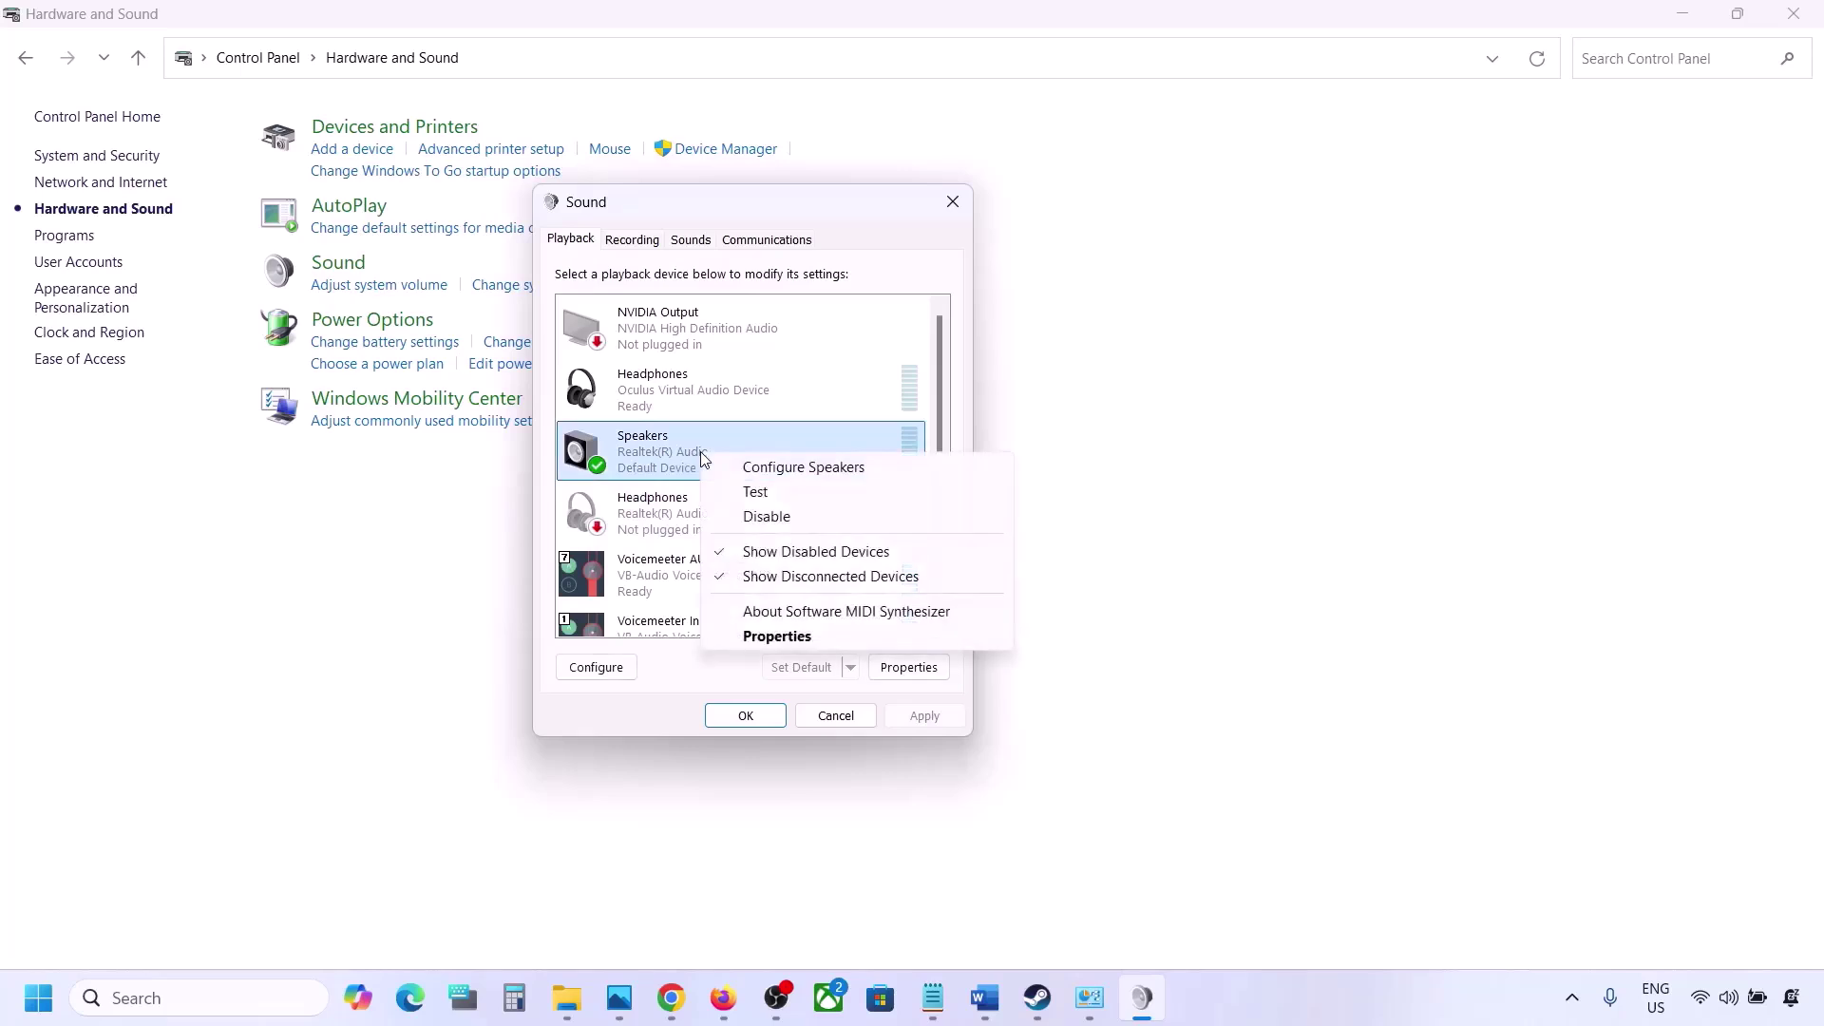
pyautogui.click(776, 638)
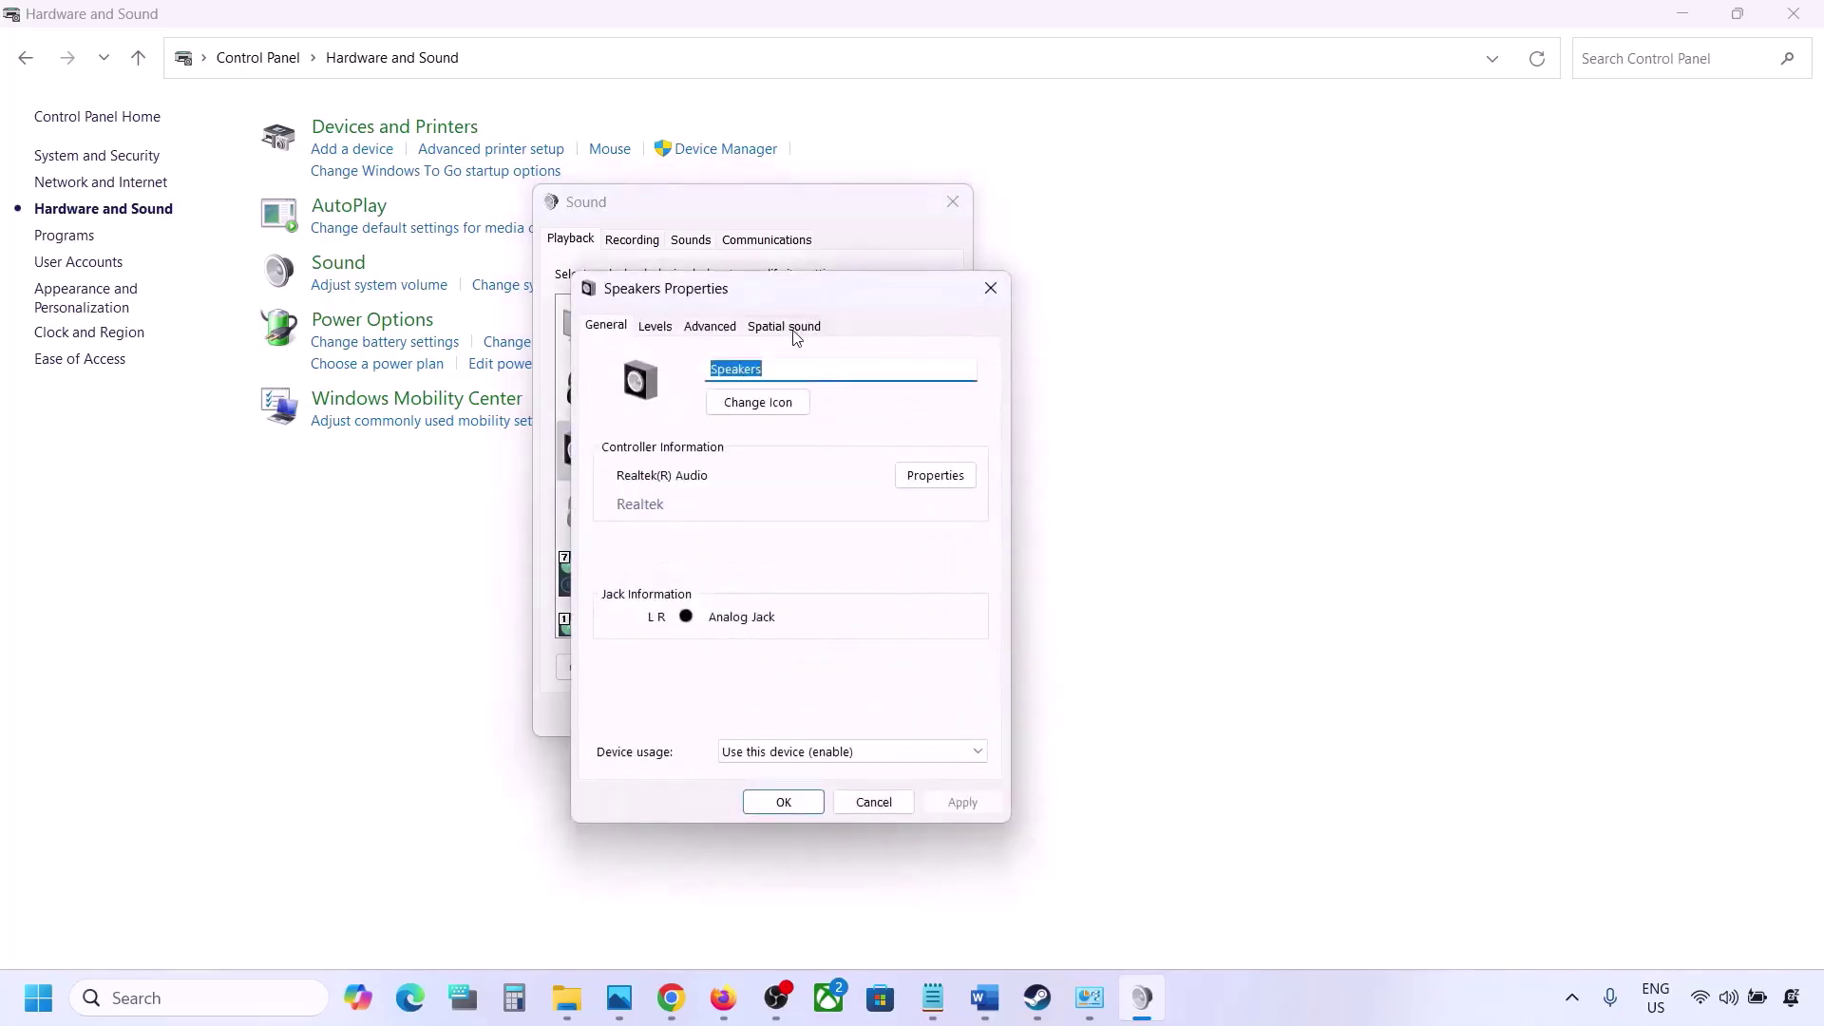
pyautogui.click(794, 331)
pyautogui.click(670, 439)
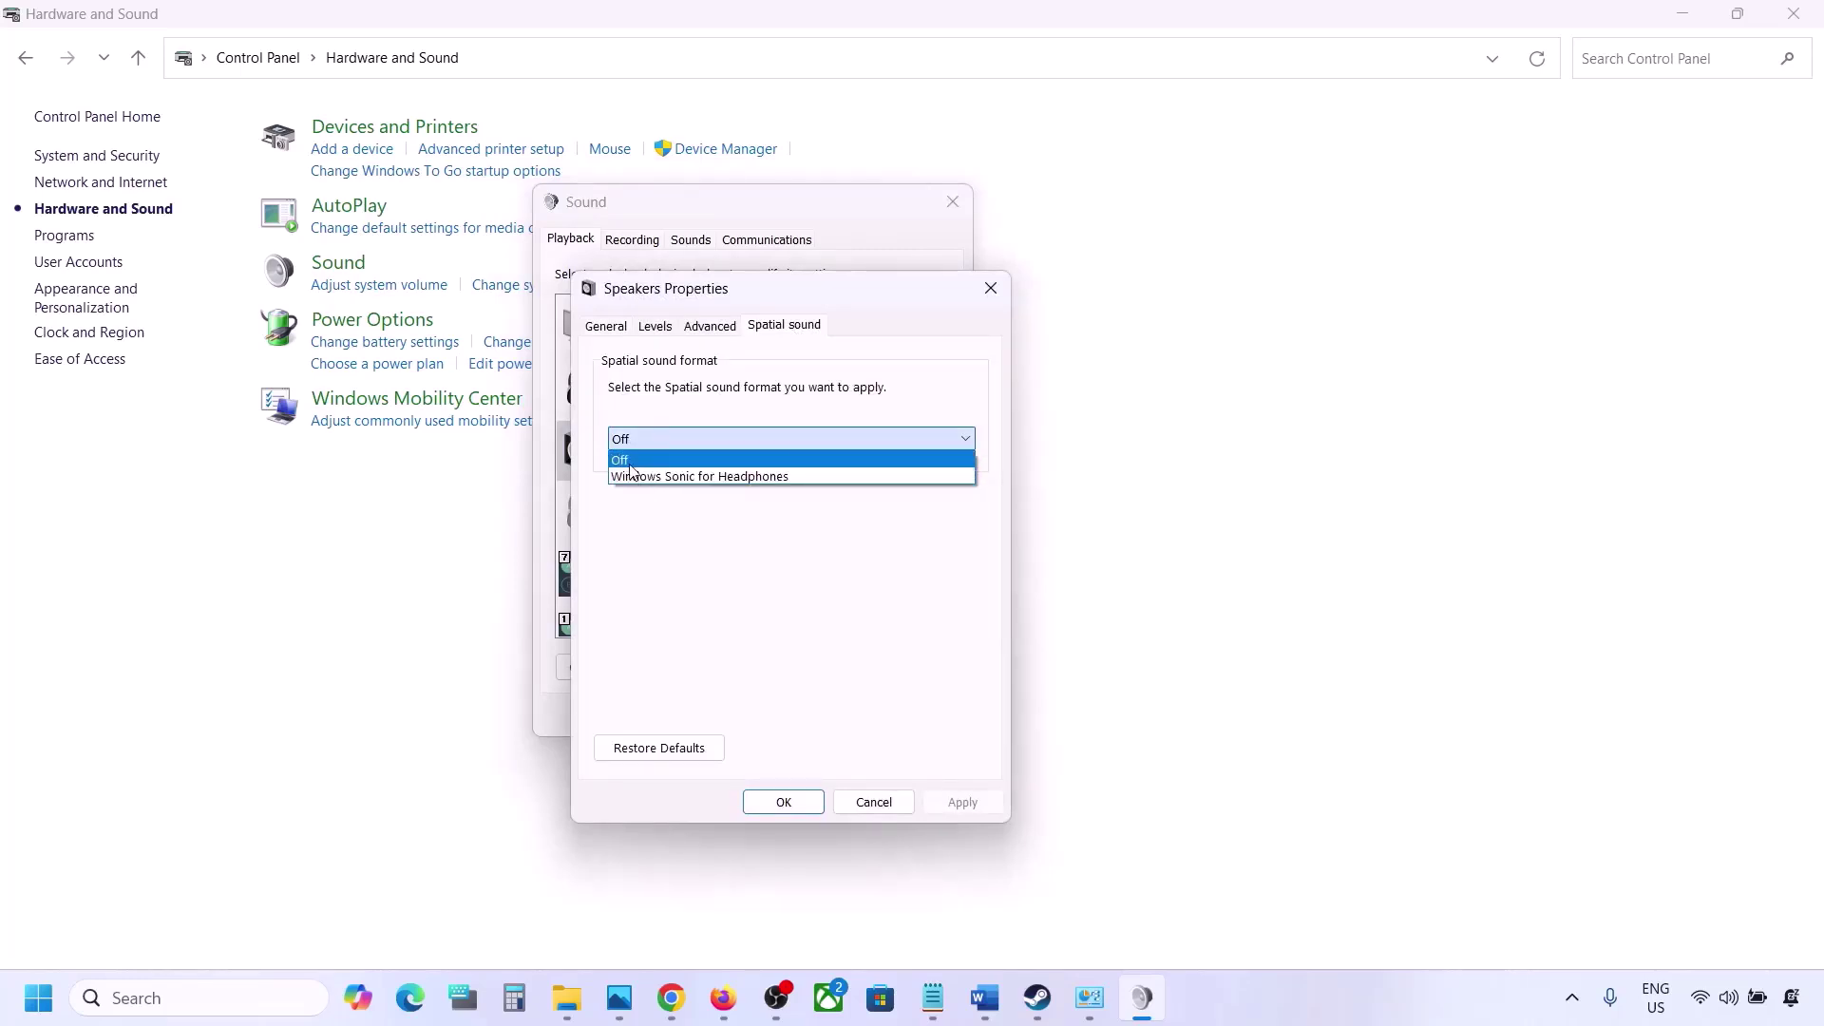
pyautogui.click(634, 464)
pyautogui.click(960, 806)
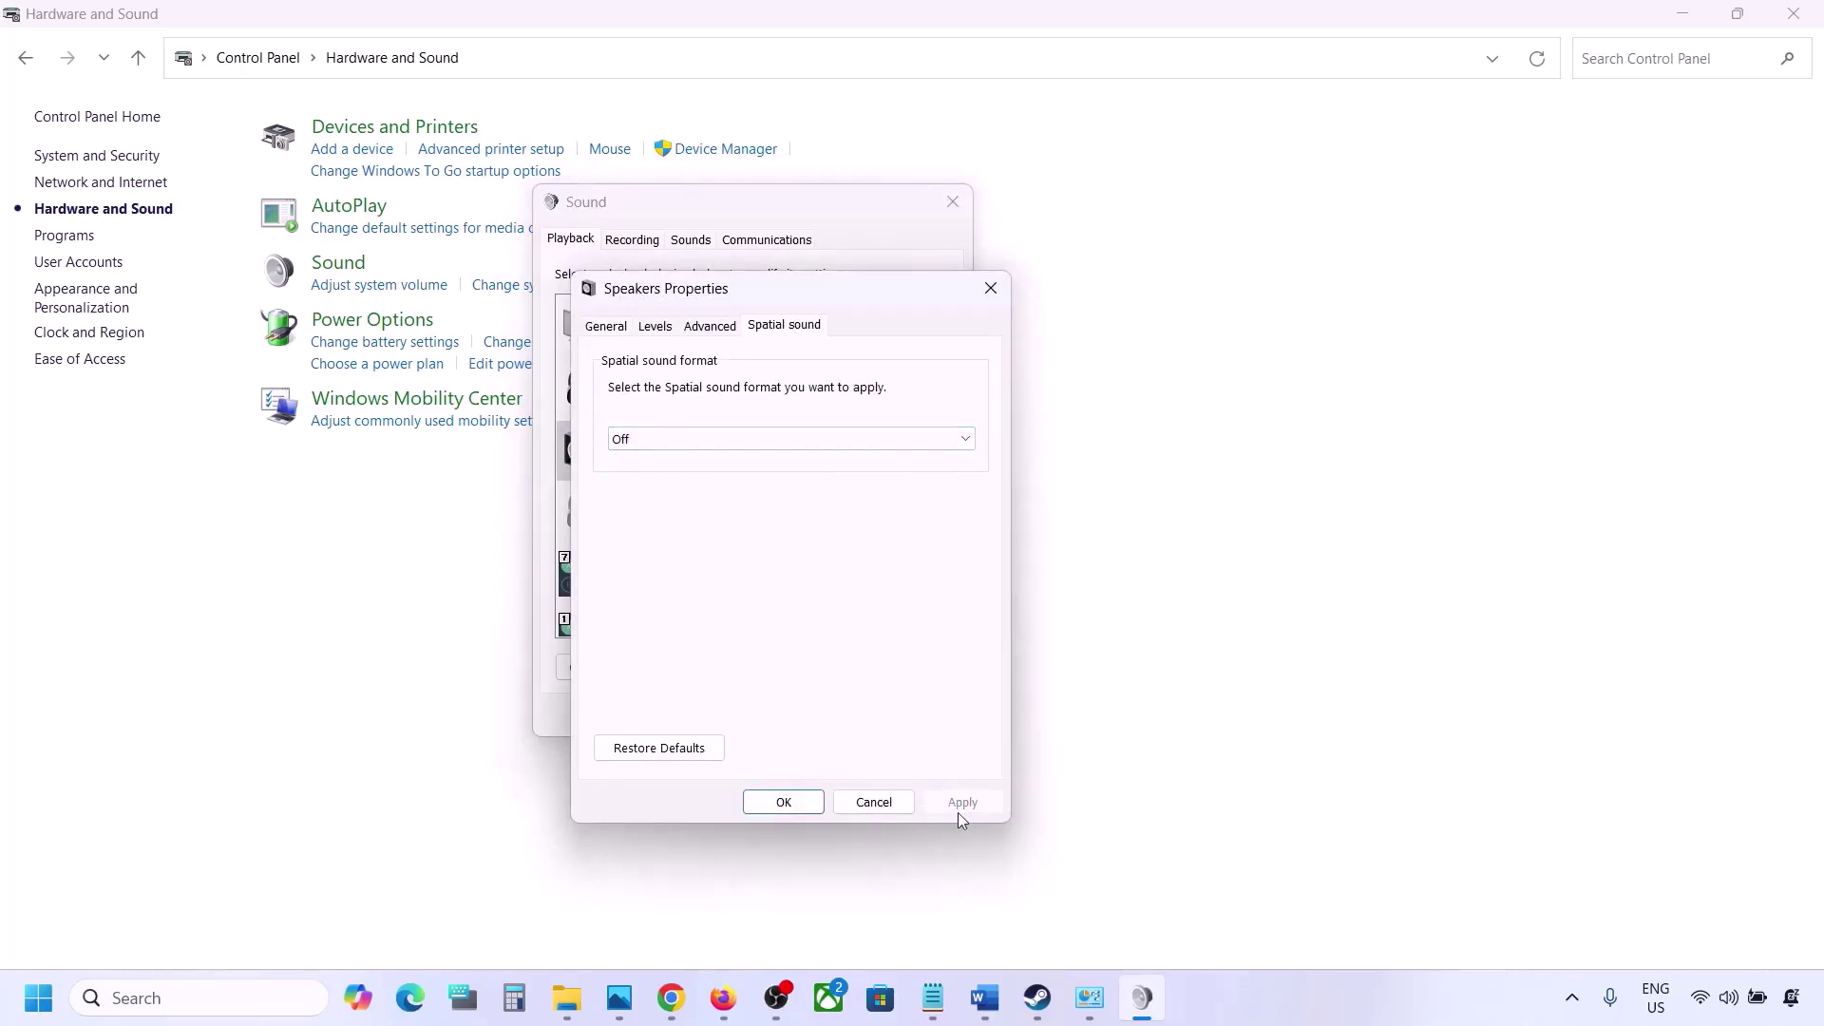
pyautogui.click(796, 804)
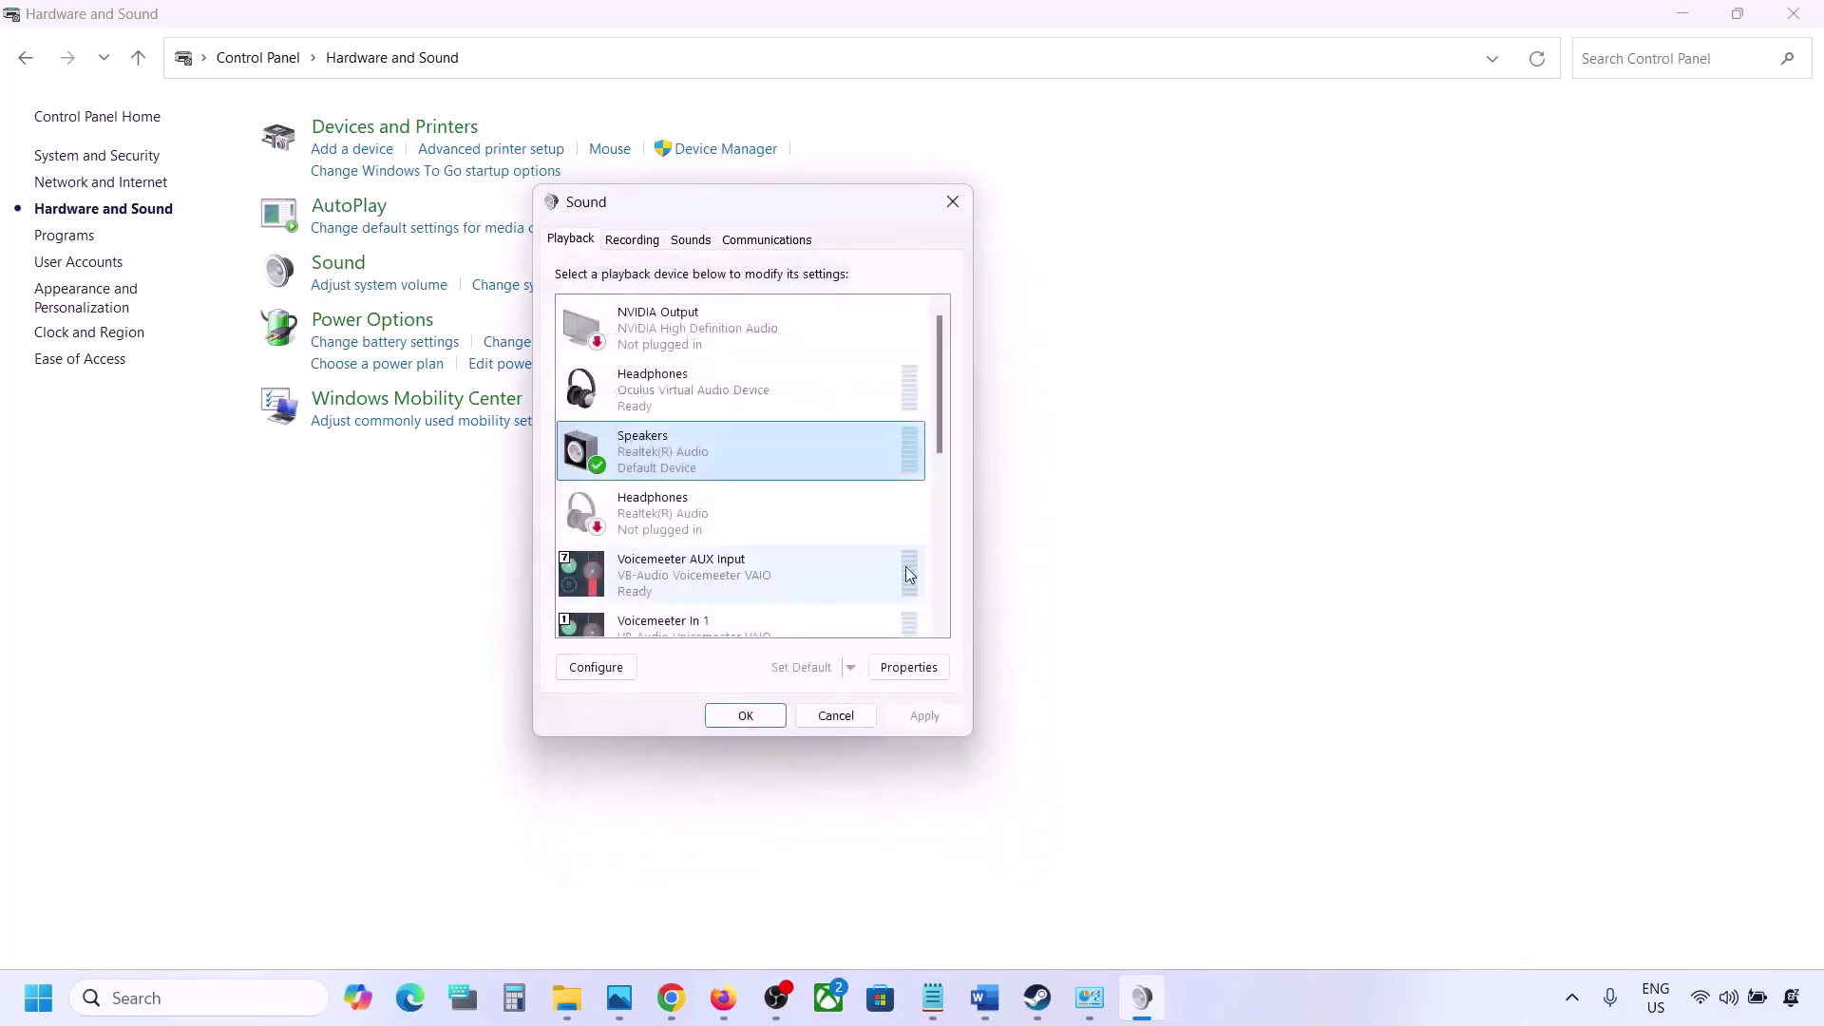
pyautogui.click(769, 718)
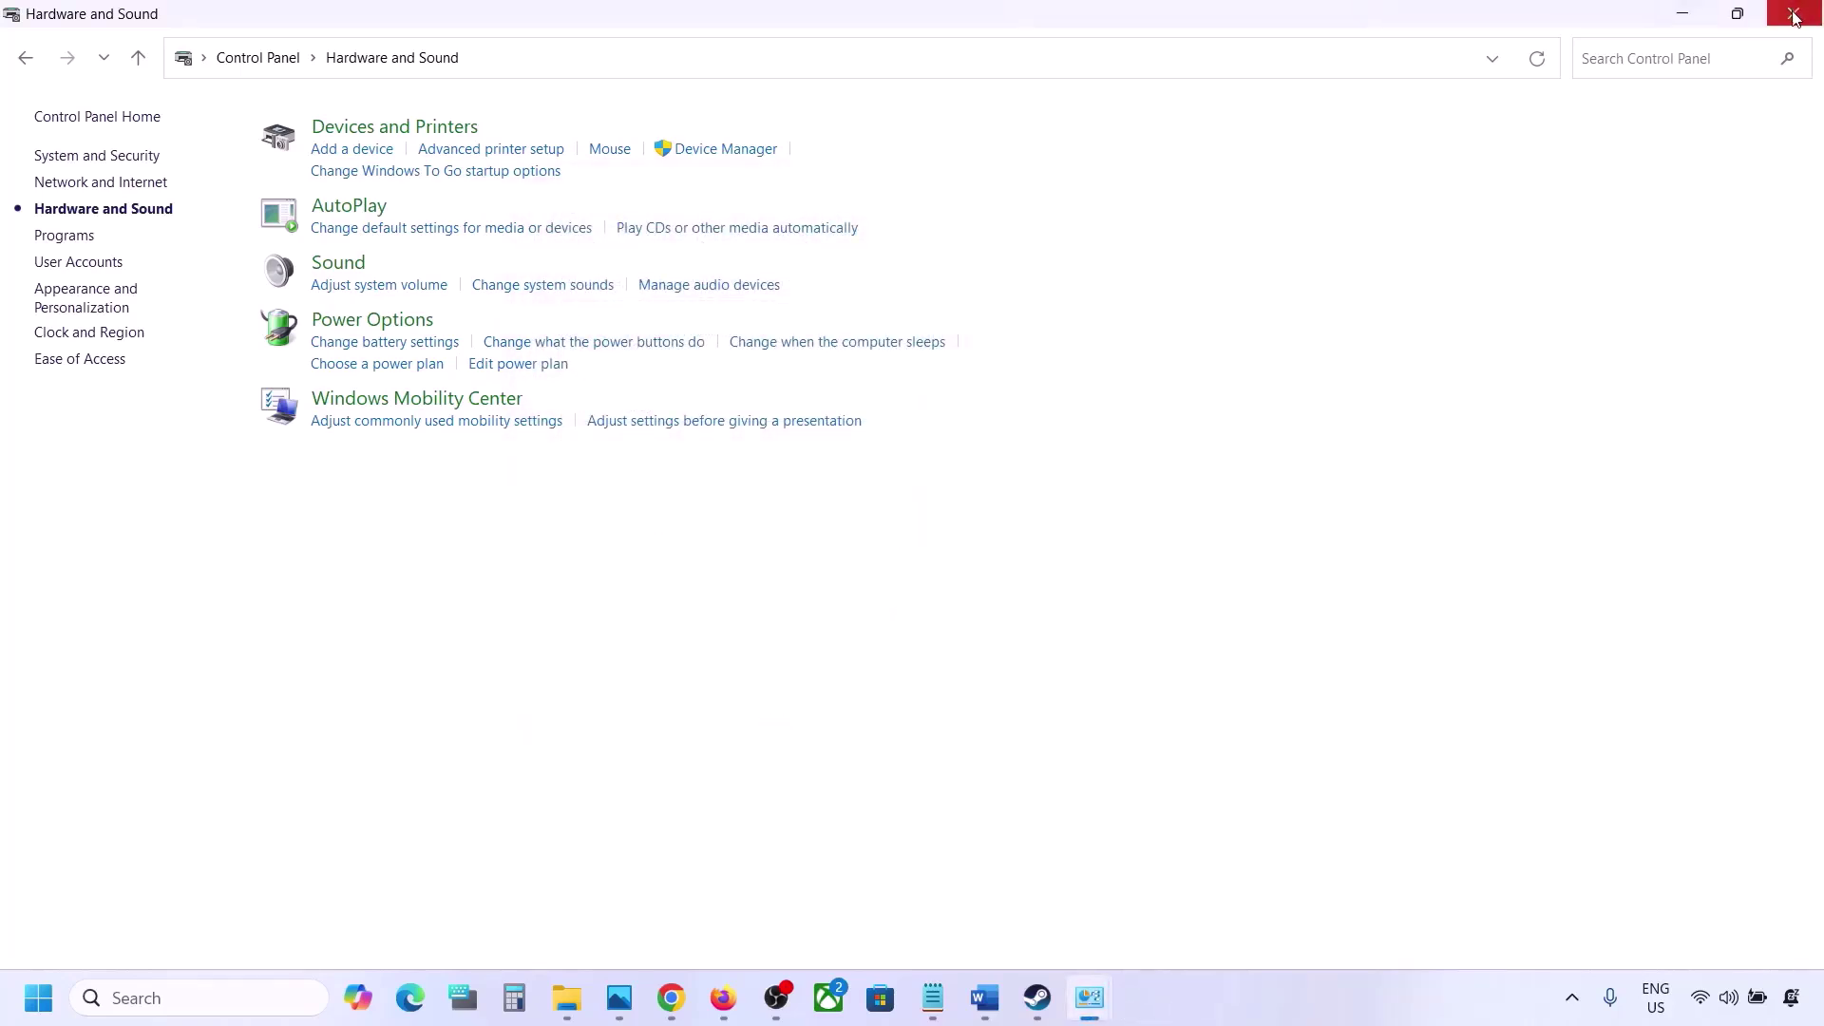
# Switch to the Word notes and highlight the Step 7 instructions on disabling Oculus/voicemeeter audio devices in the sound control panel and device manager.
pyautogui.hotkey('alt', 'Tab')
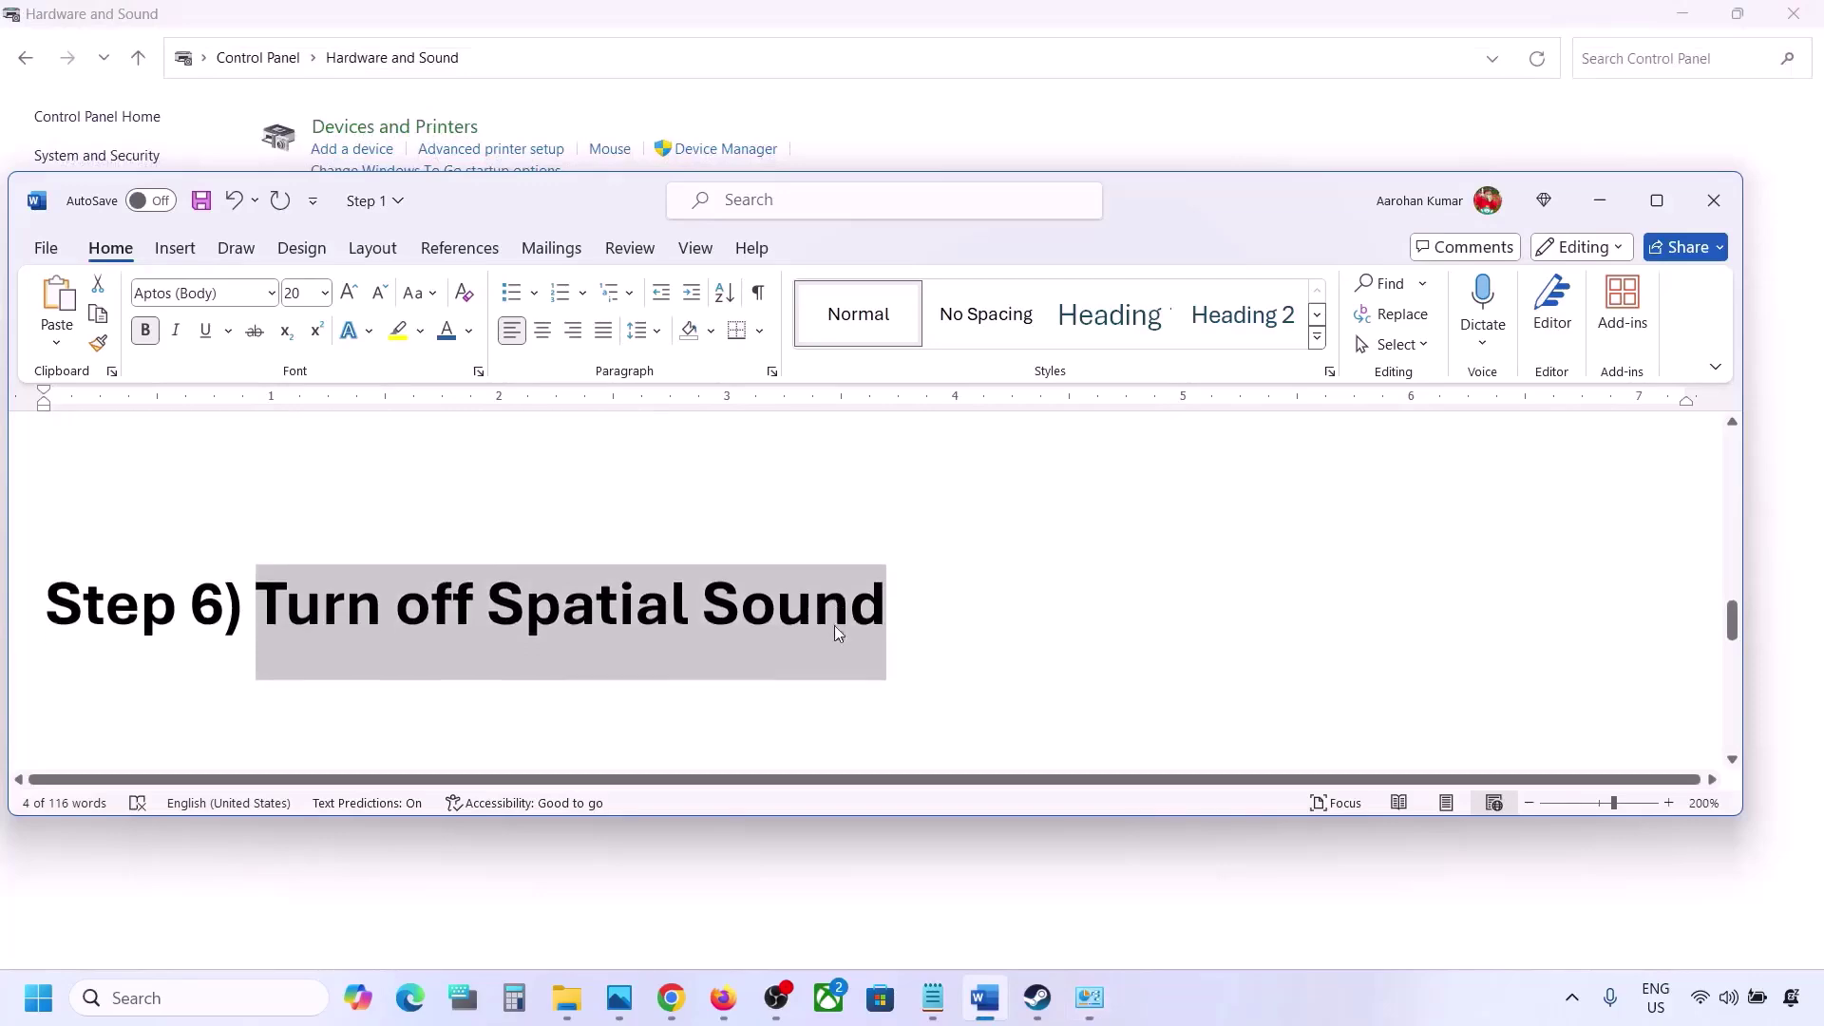
pyautogui.scroll(-3, 834, 625)
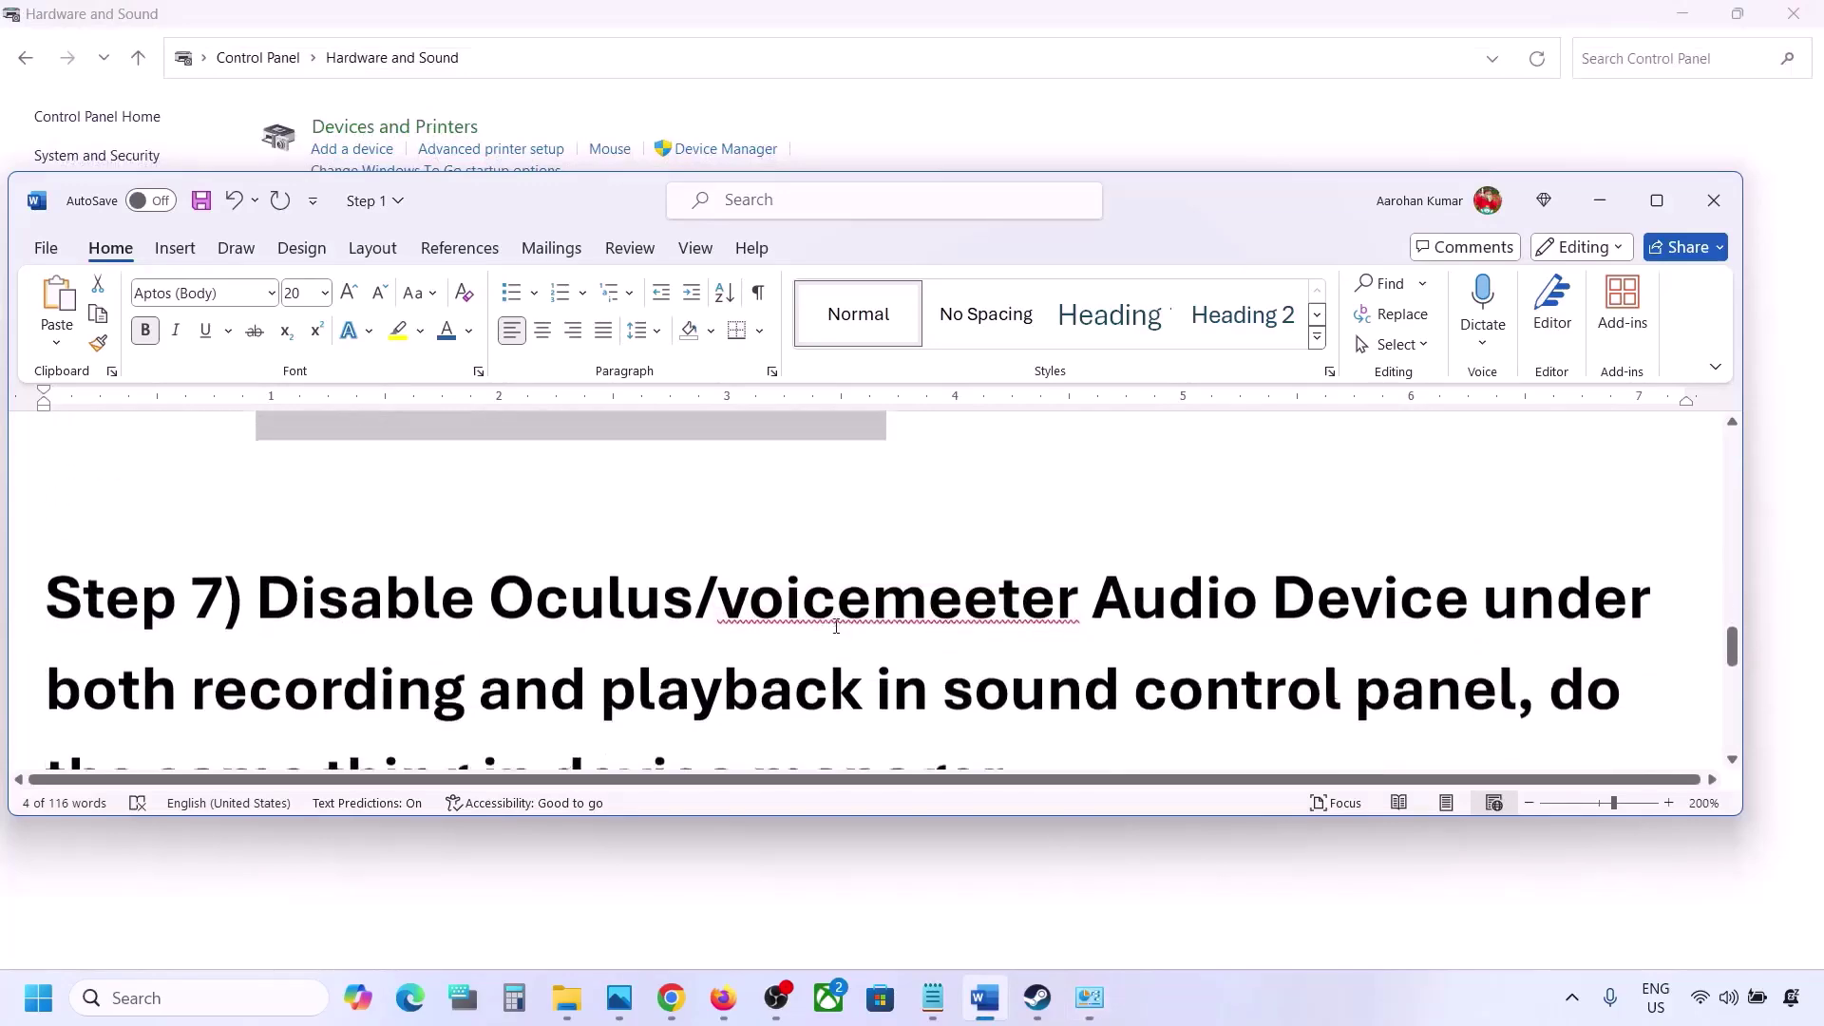
pyautogui.click(1657, 201)
pyautogui.scroll(3, 498, 617)
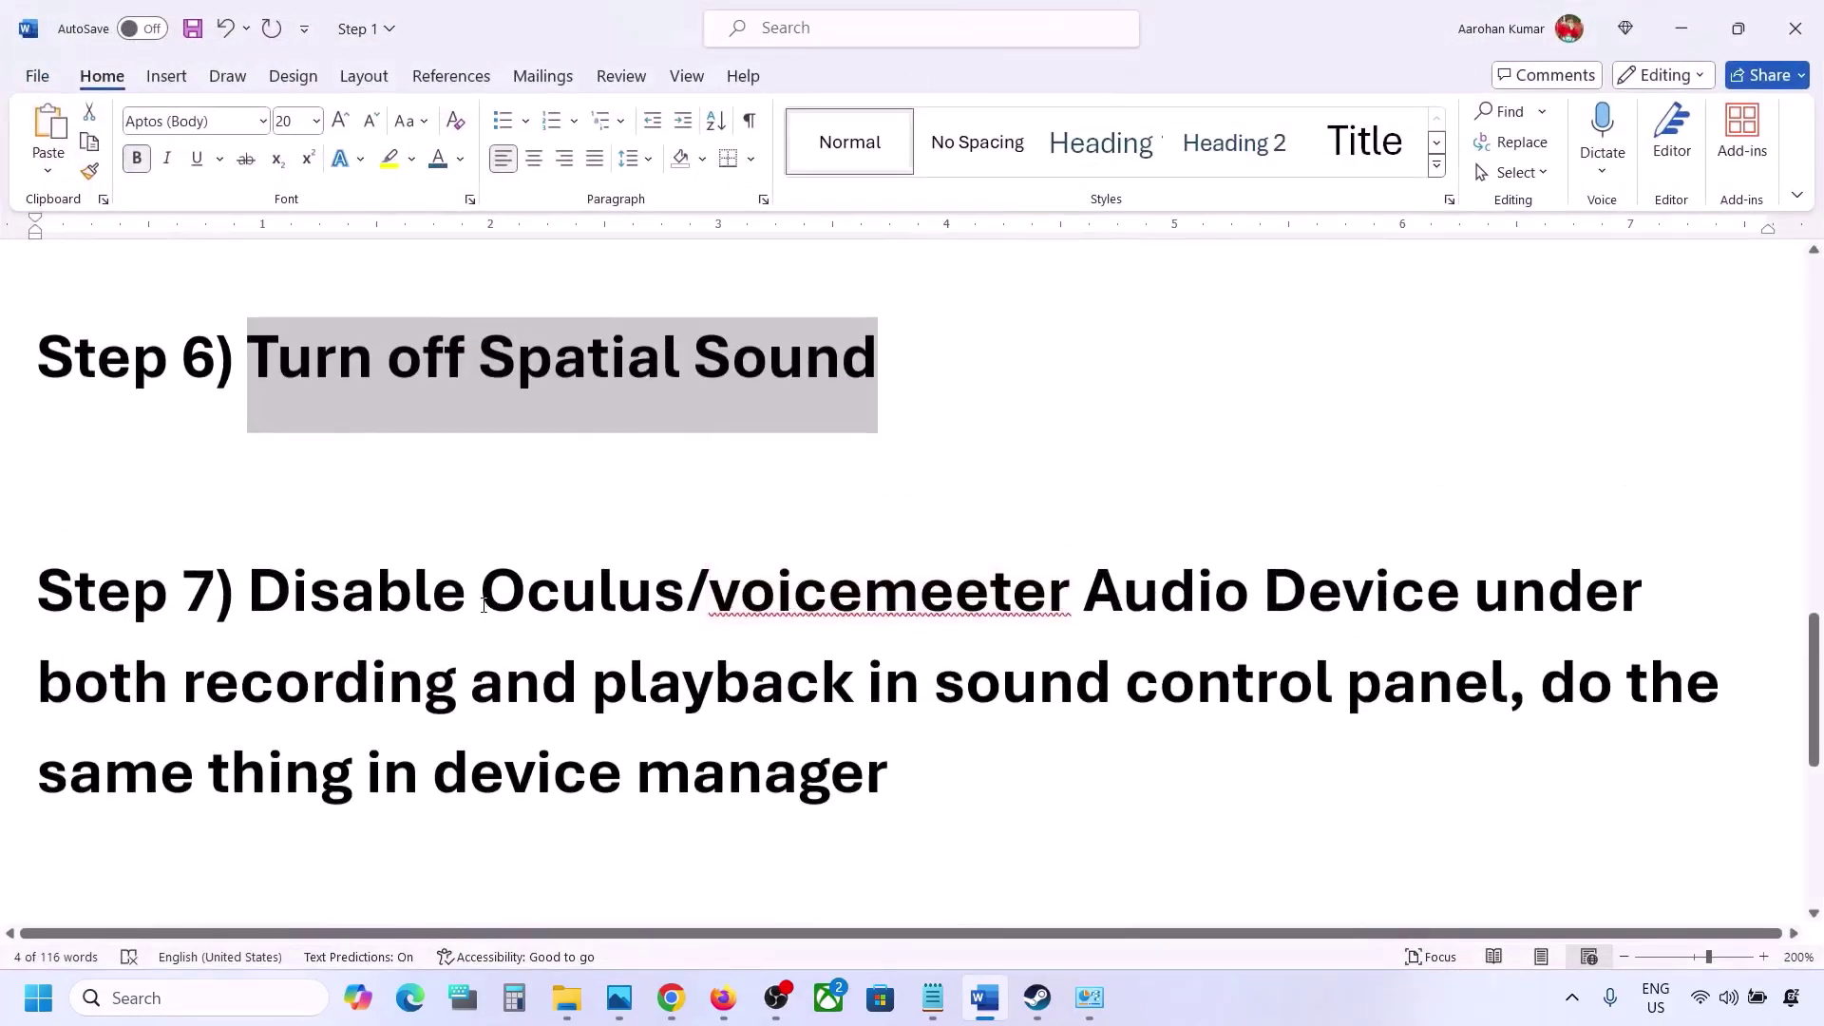
pyautogui.moveTo(484, 605); pyautogui.dragTo(1011, 613)
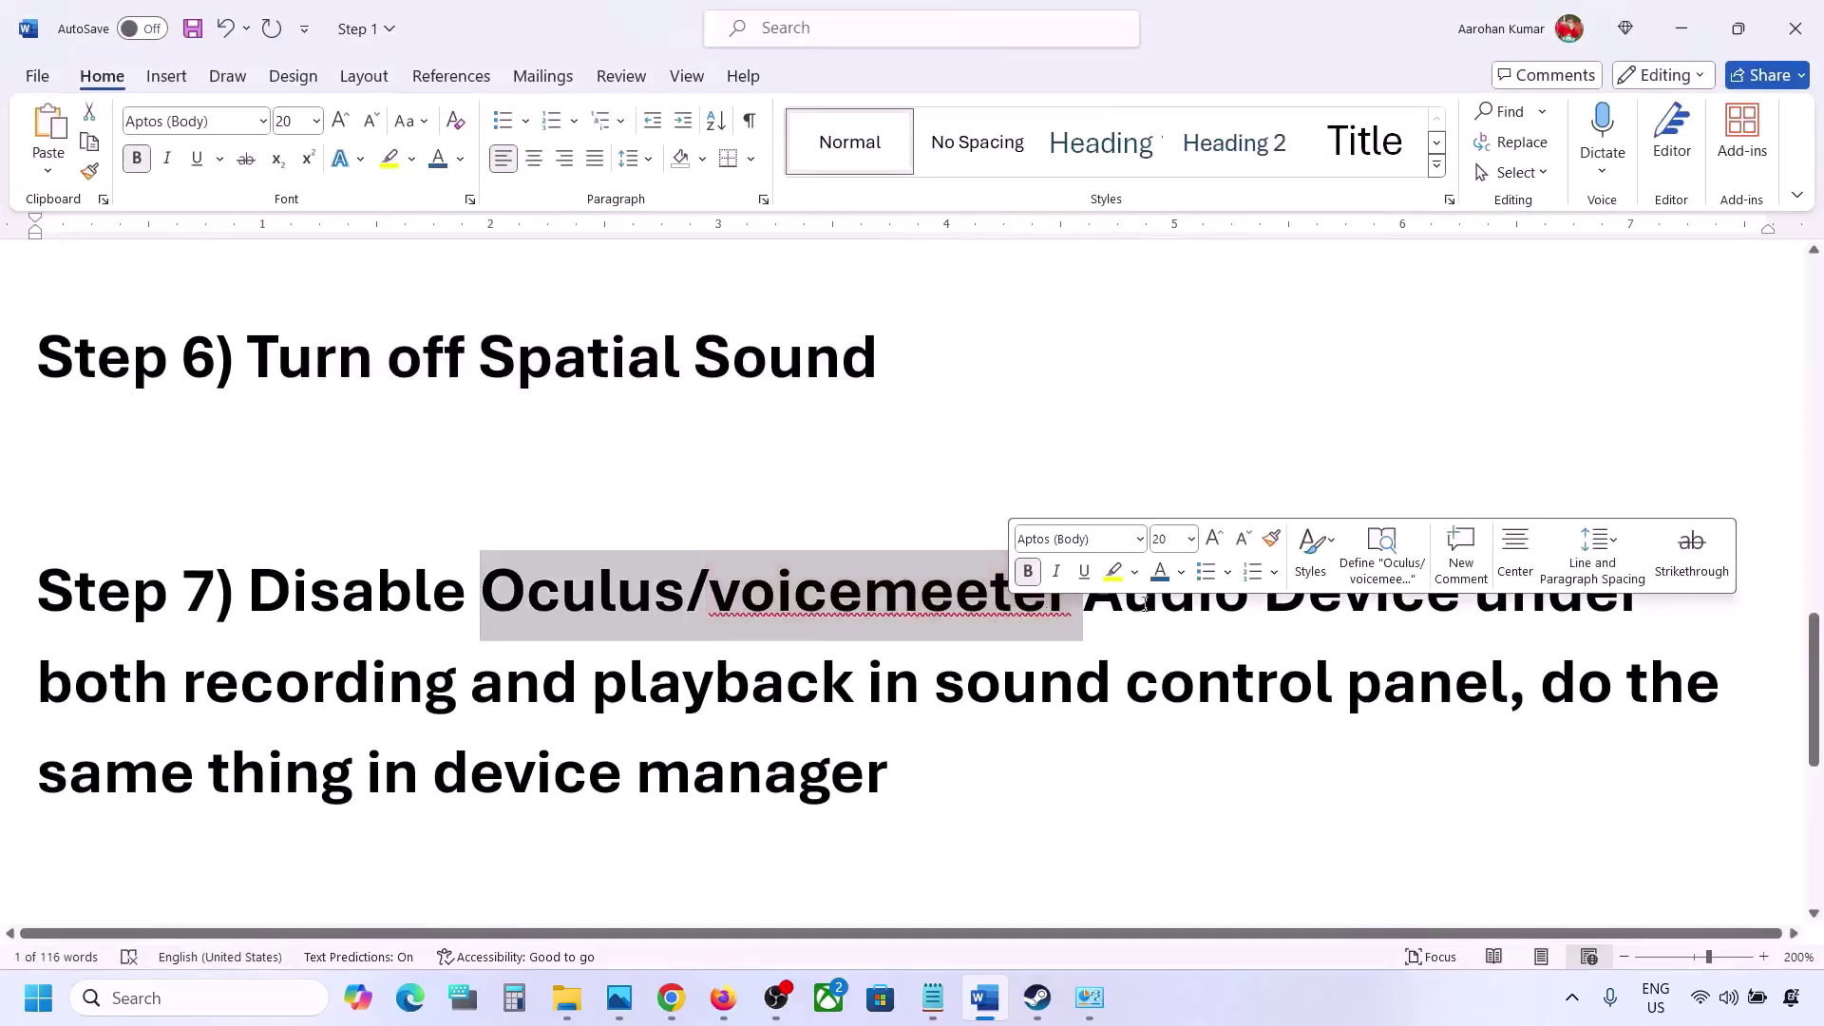
pyautogui.click(1168, 606)
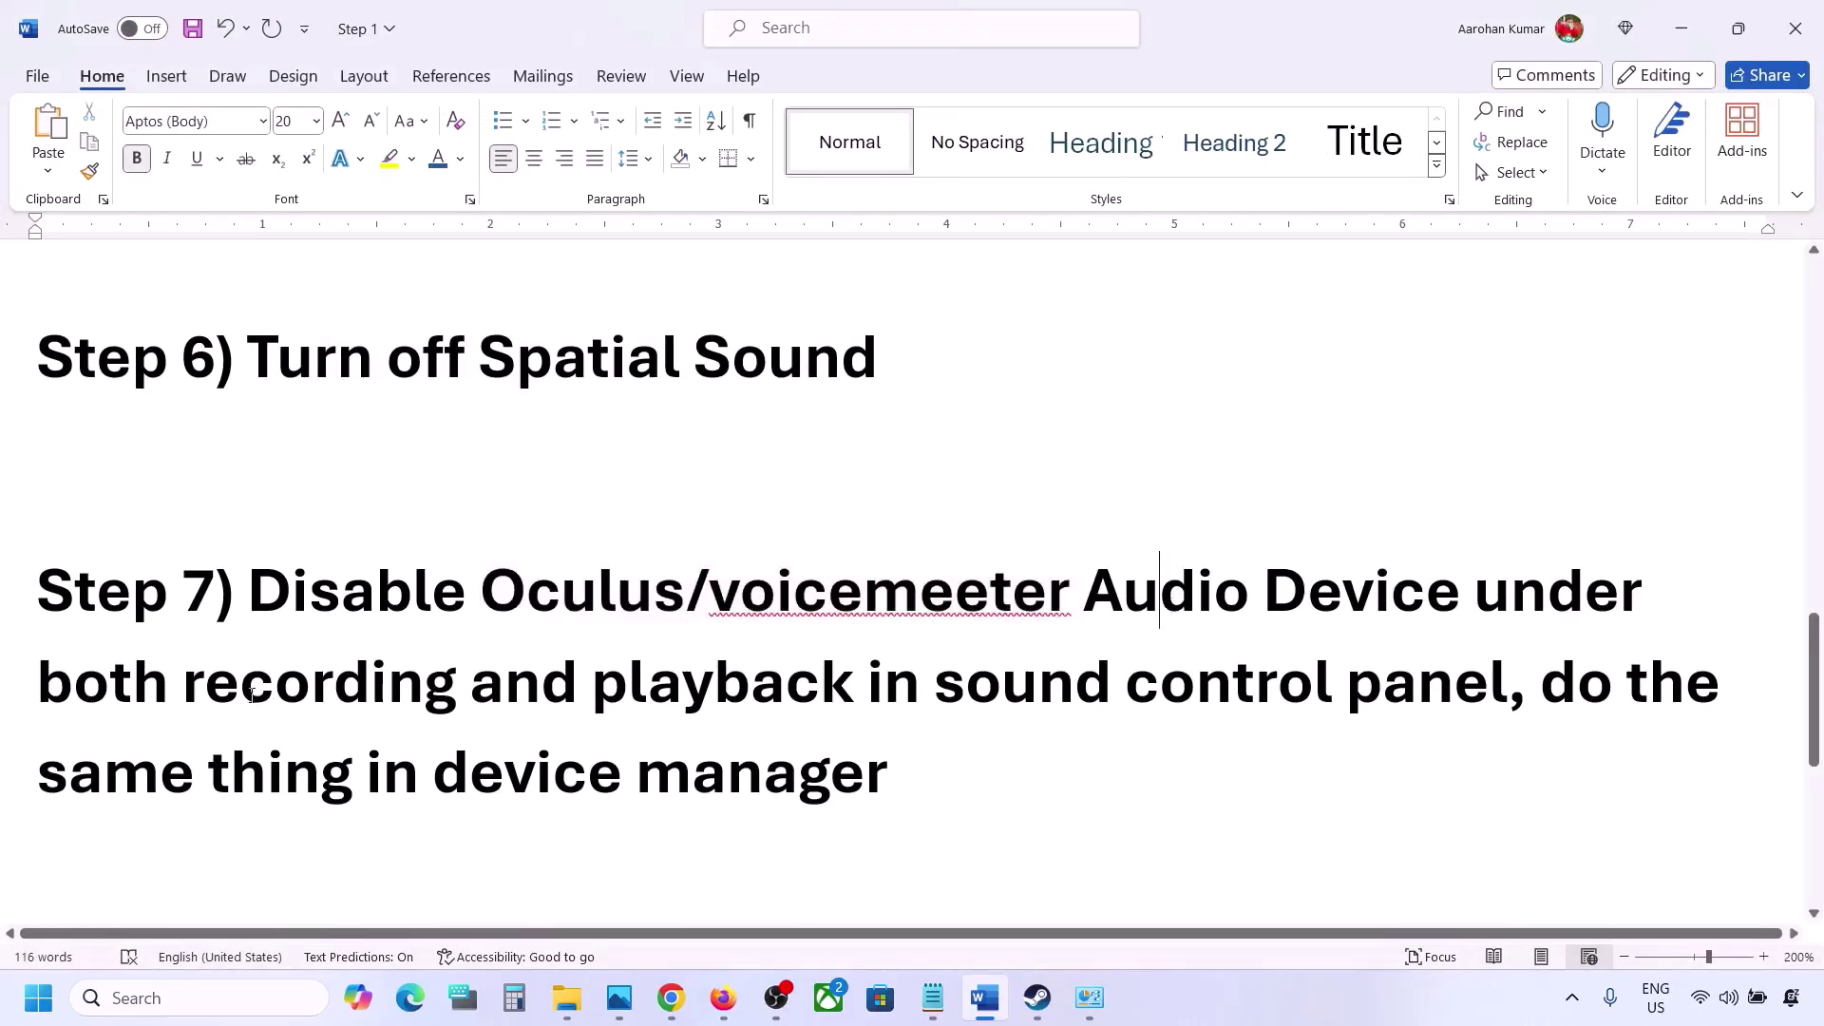
pyautogui.moveTo(291, 564); pyautogui.dragTo(1342, 686)
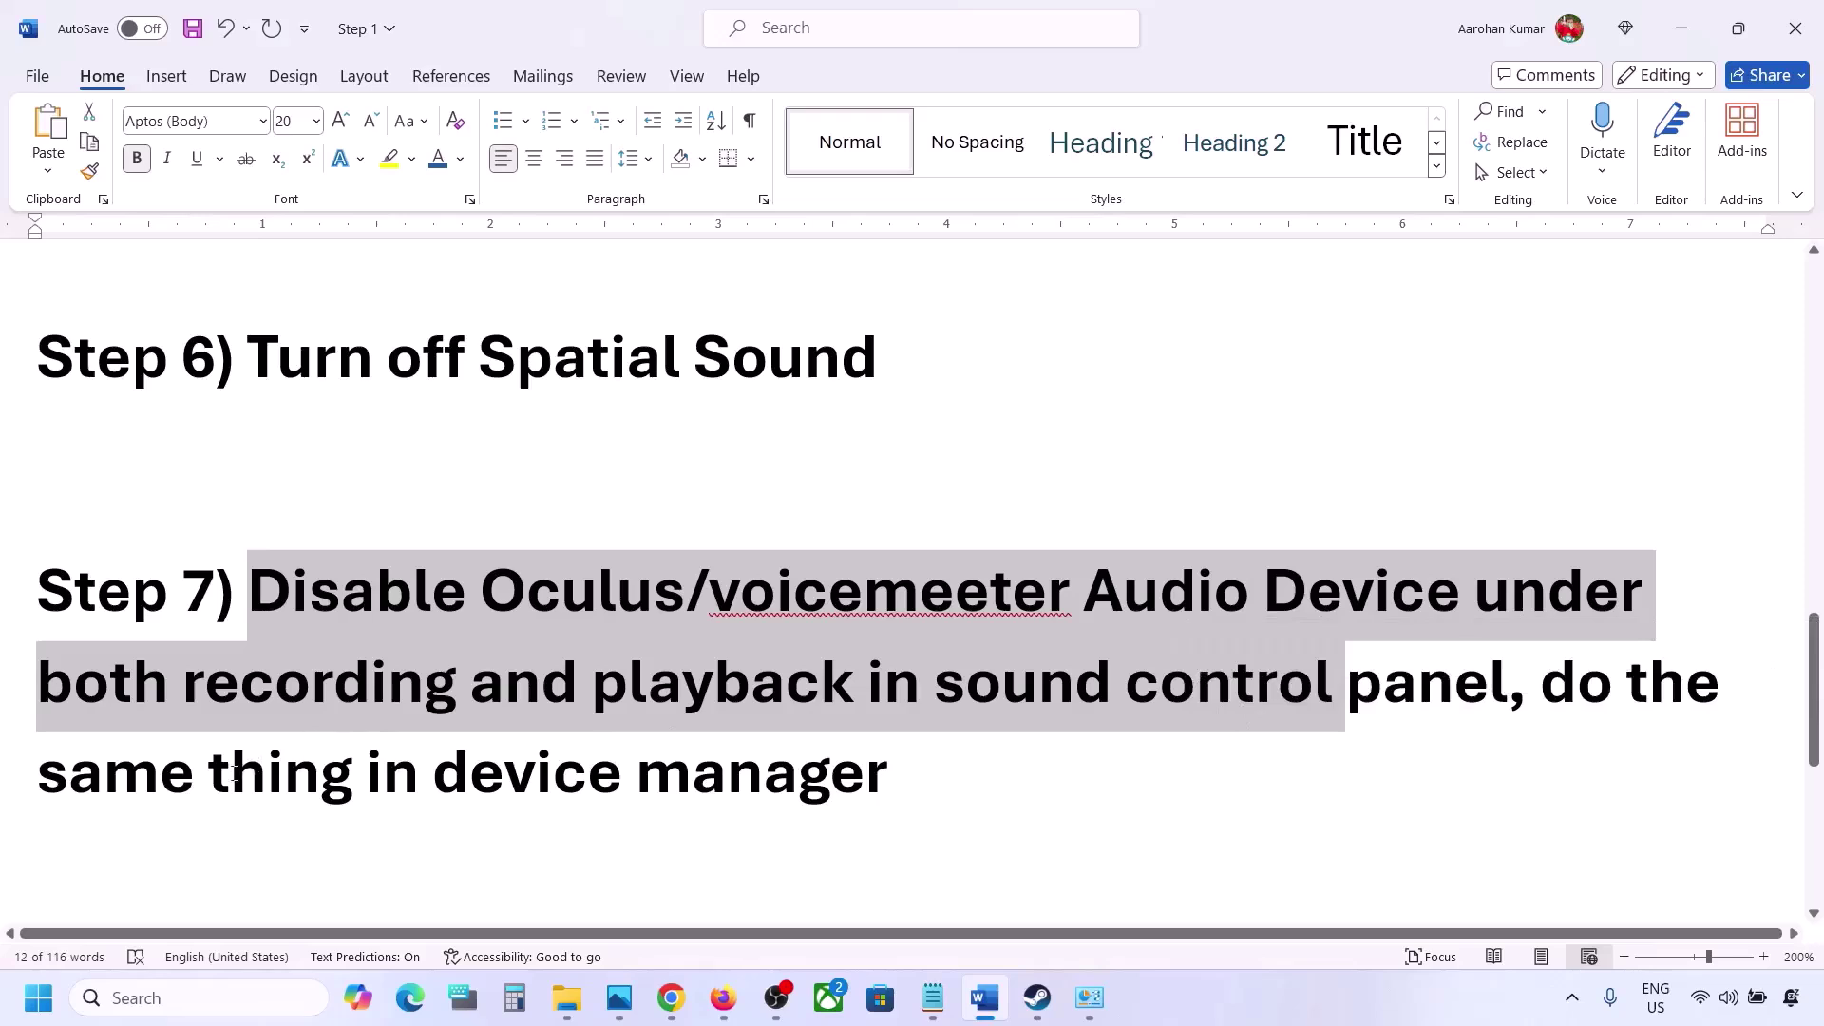
pyautogui.moveTo(211, 774); pyautogui.dragTo(902, 788)
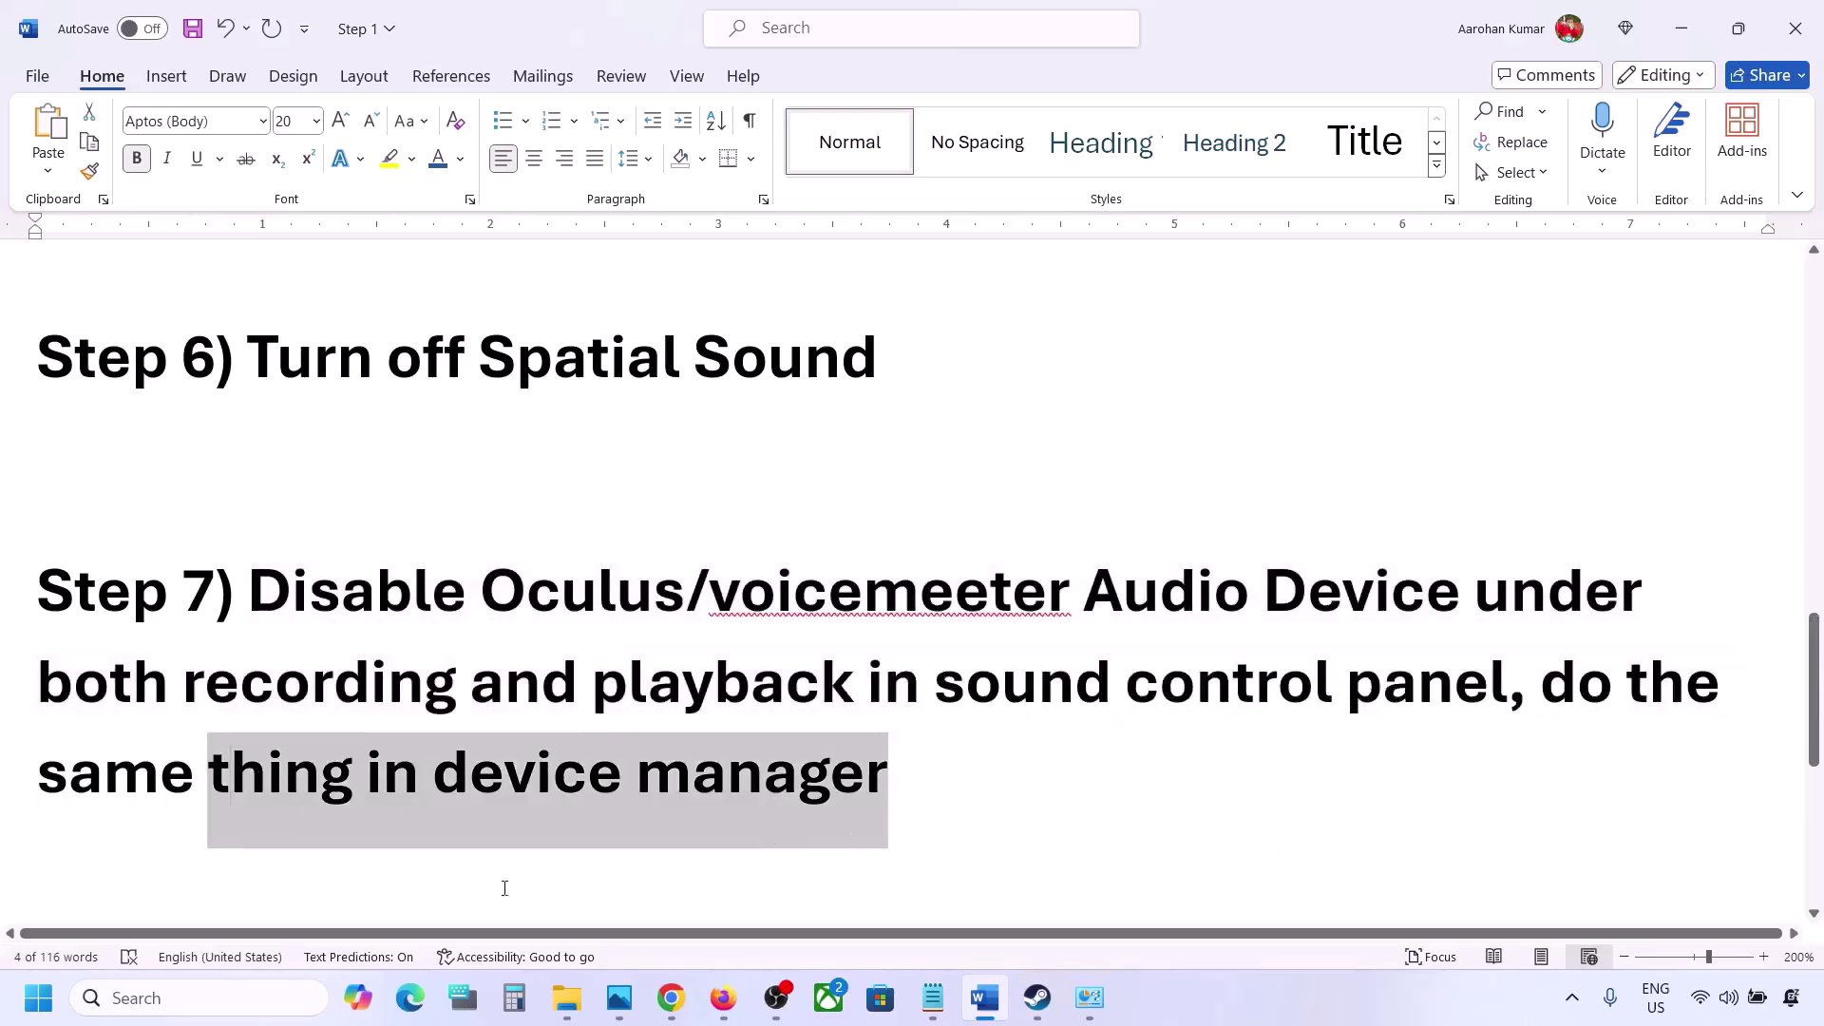
# Reopen Control Panel's Hardware and Sound category and bring up the list of playback devices.
pyautogui.click(187, 995)
pyautogui.write('contro')
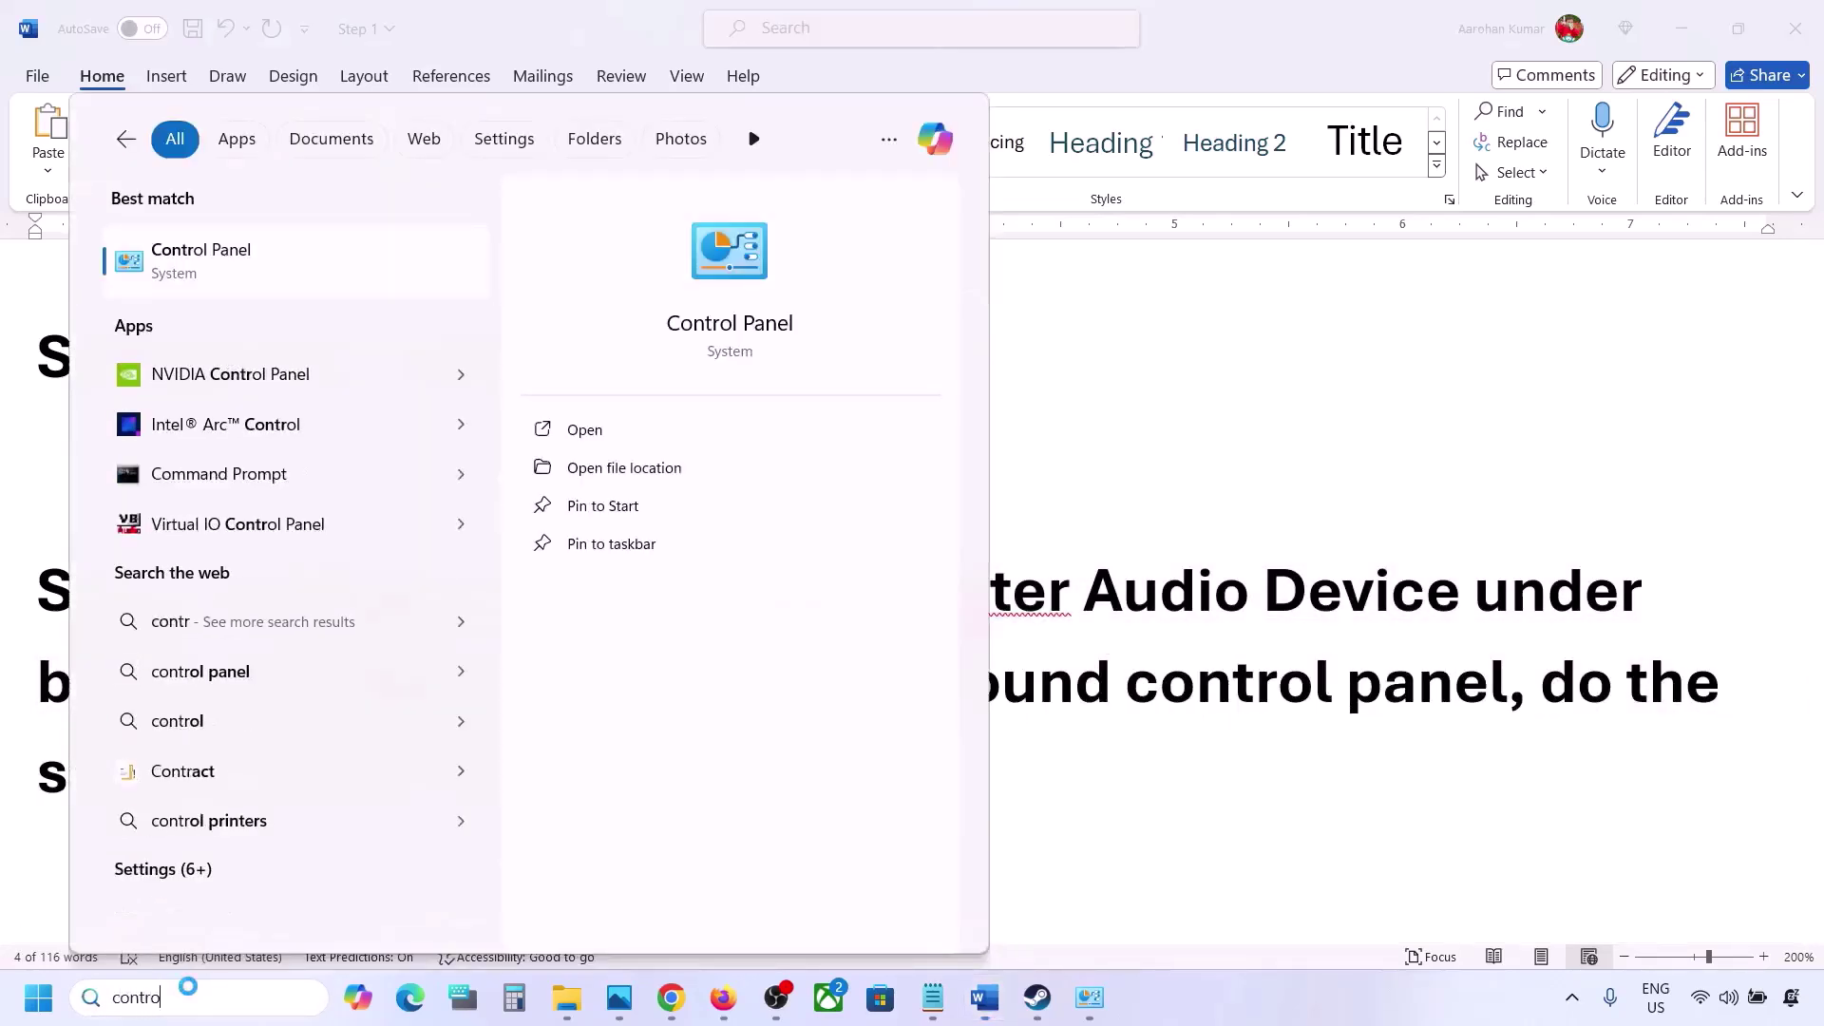
pyautogui.write('l')
pyautogui.press('Return')
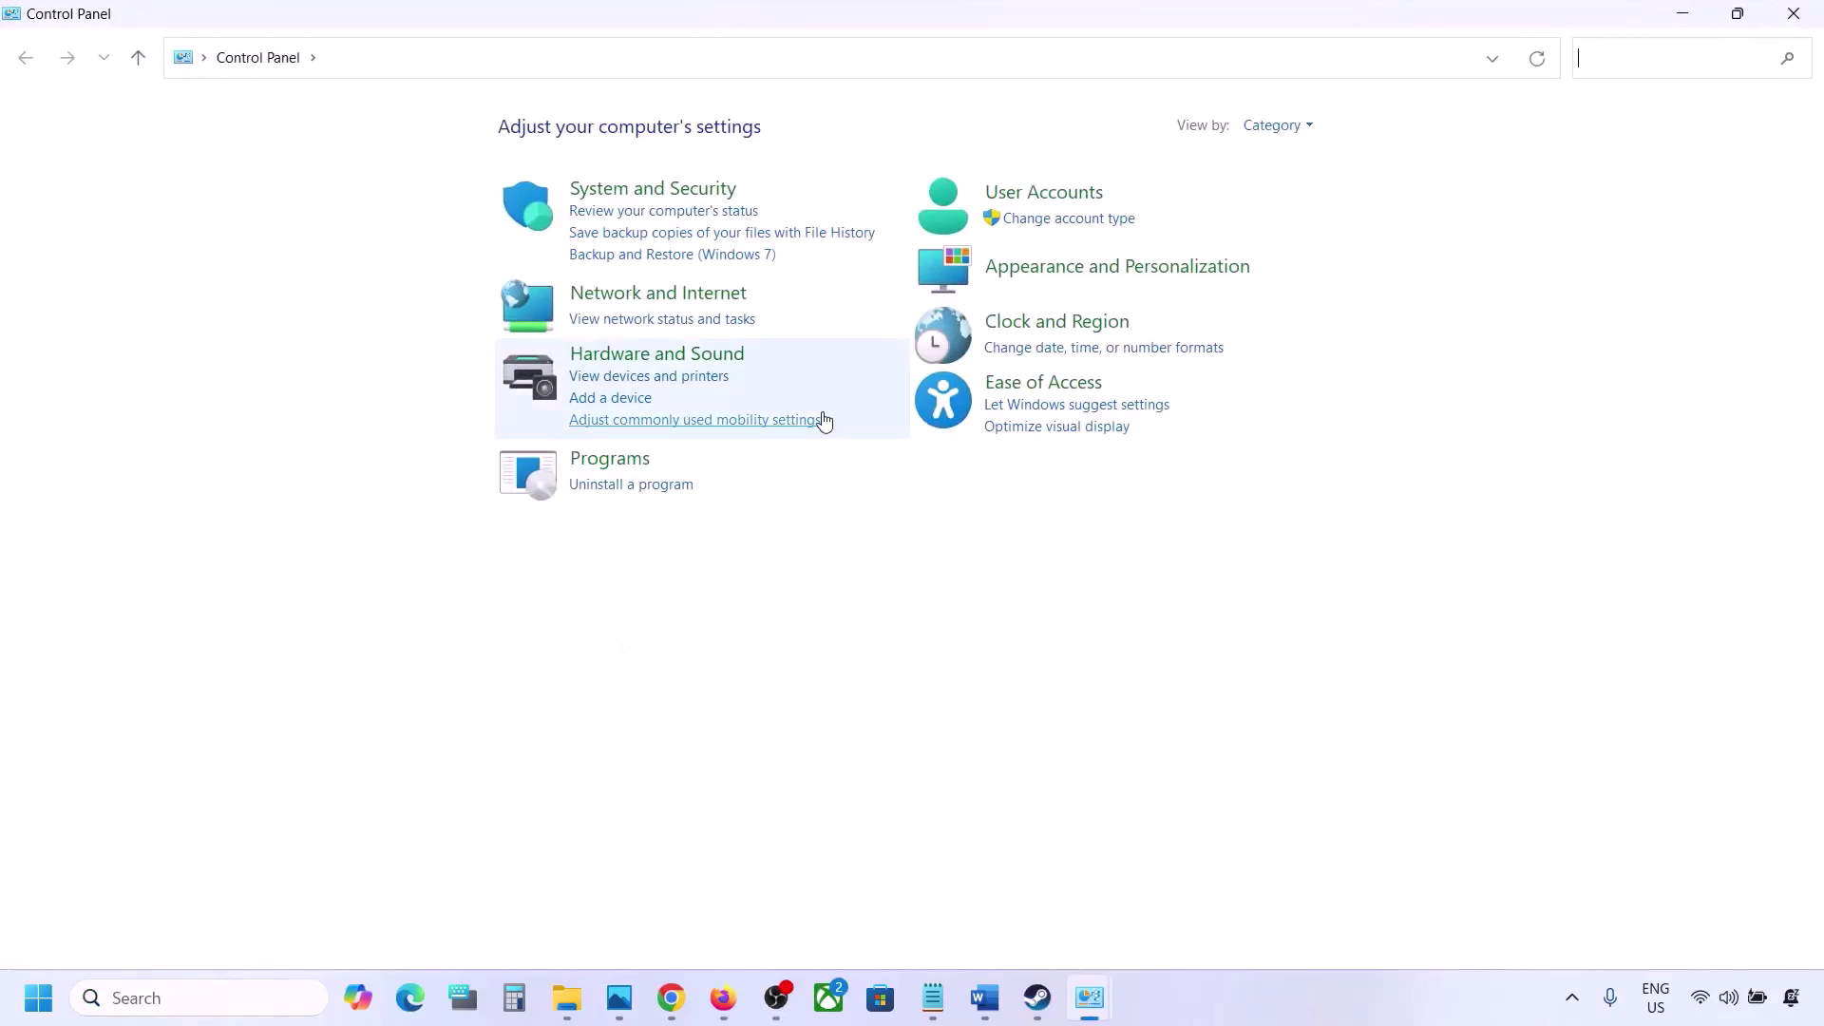
pyautogui.click(613, 357)
pyautogui.click(339, 266)
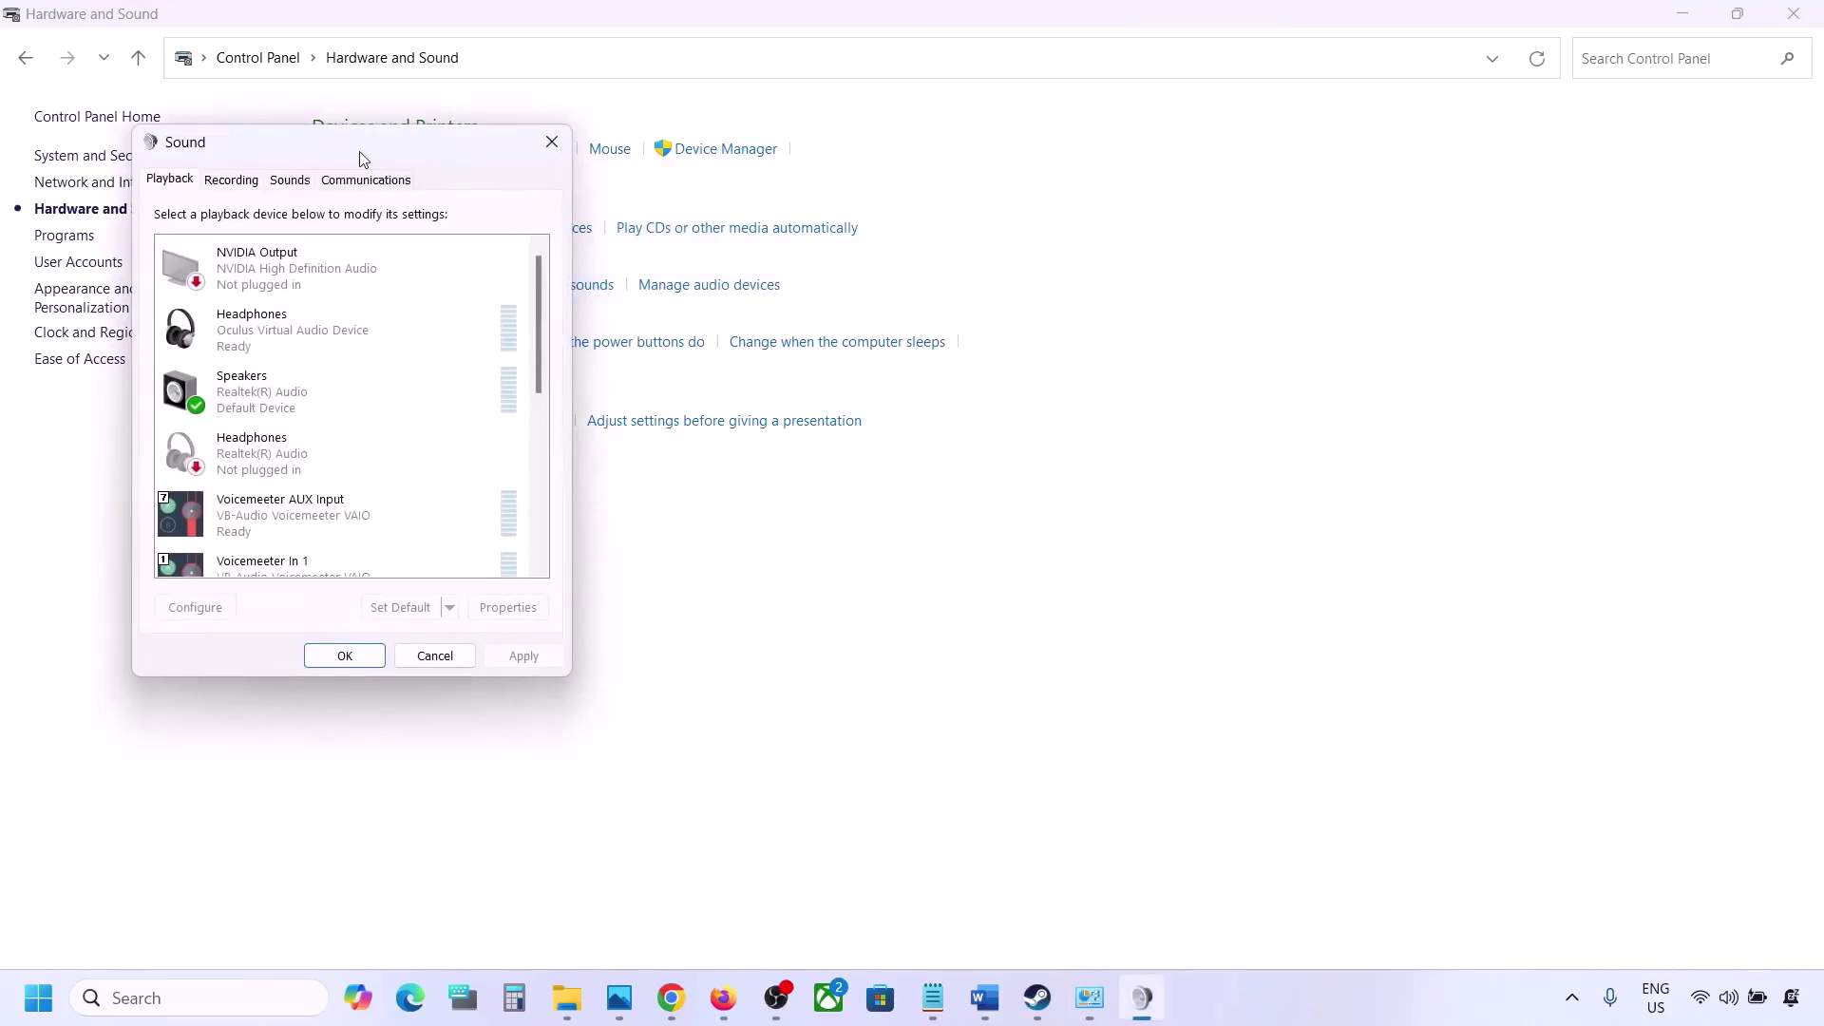
pyautogui.moveTo(363, 159); pyautogui.dragTo(1069, 202)
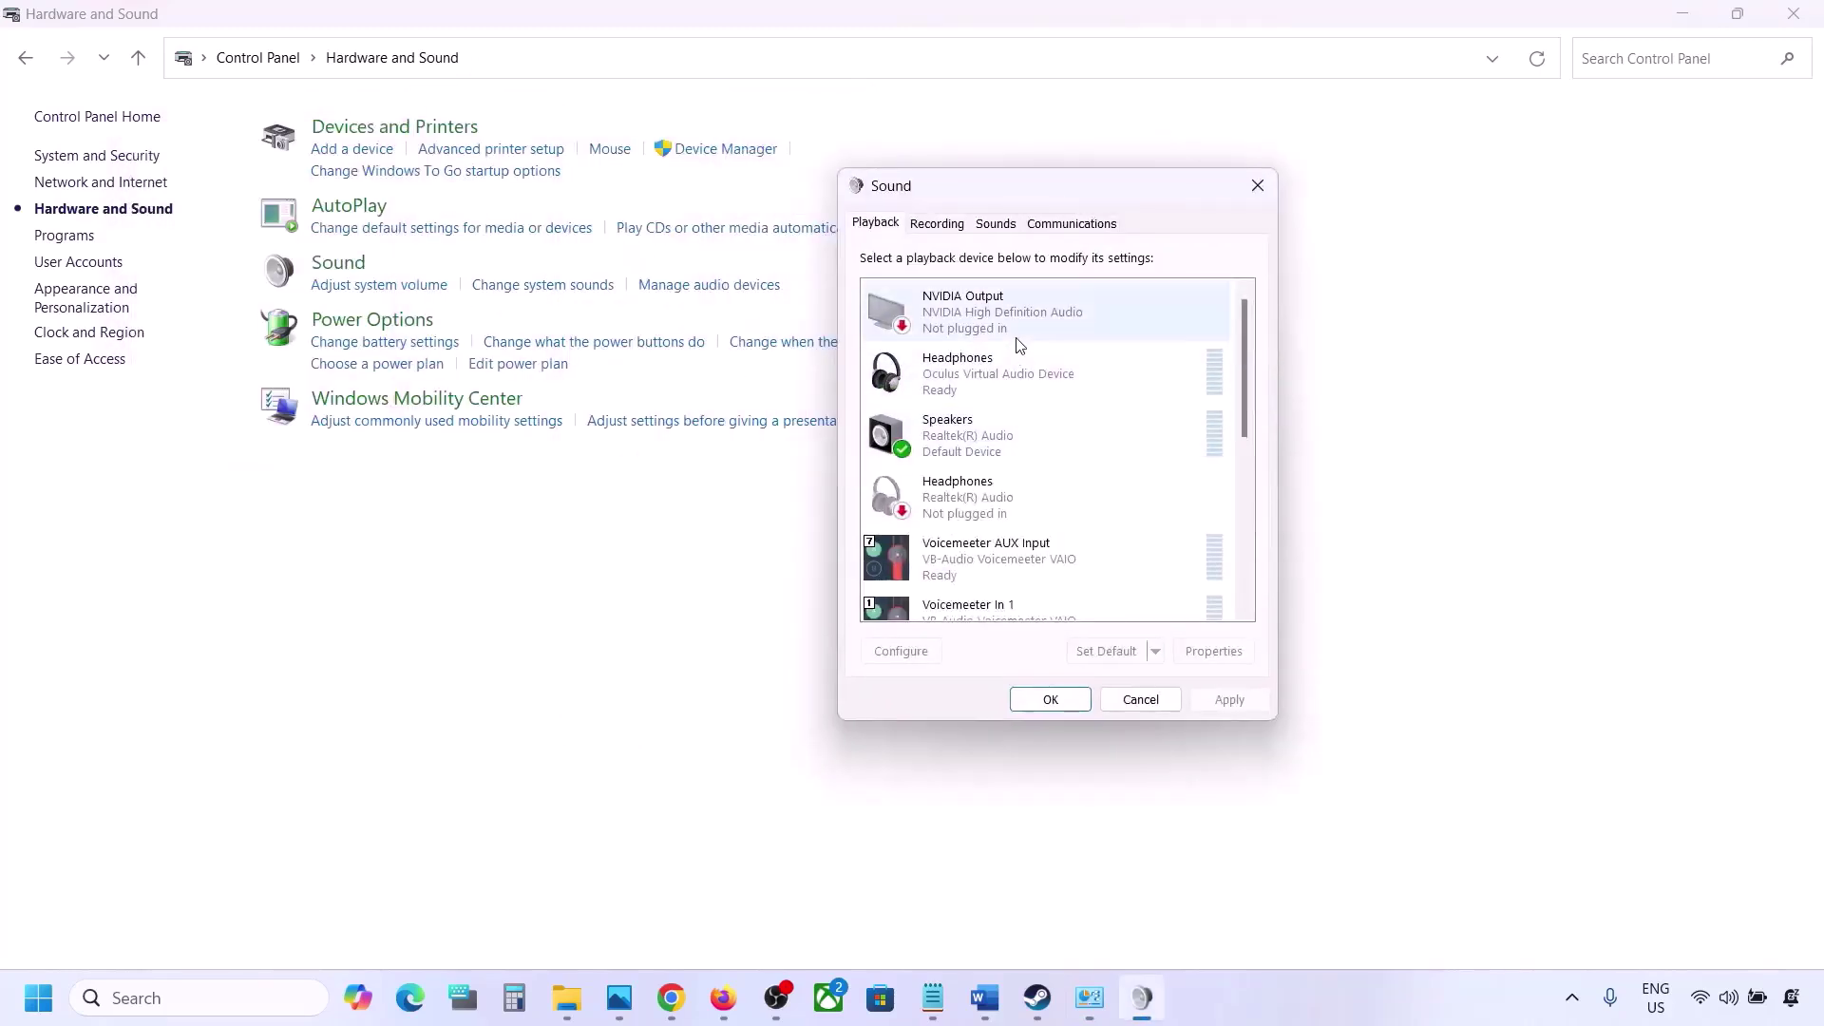
# Disable the Oculus Virtual Audio Device headphones among the playback devices.
pyautogui.scroll(5, 1032, 464)
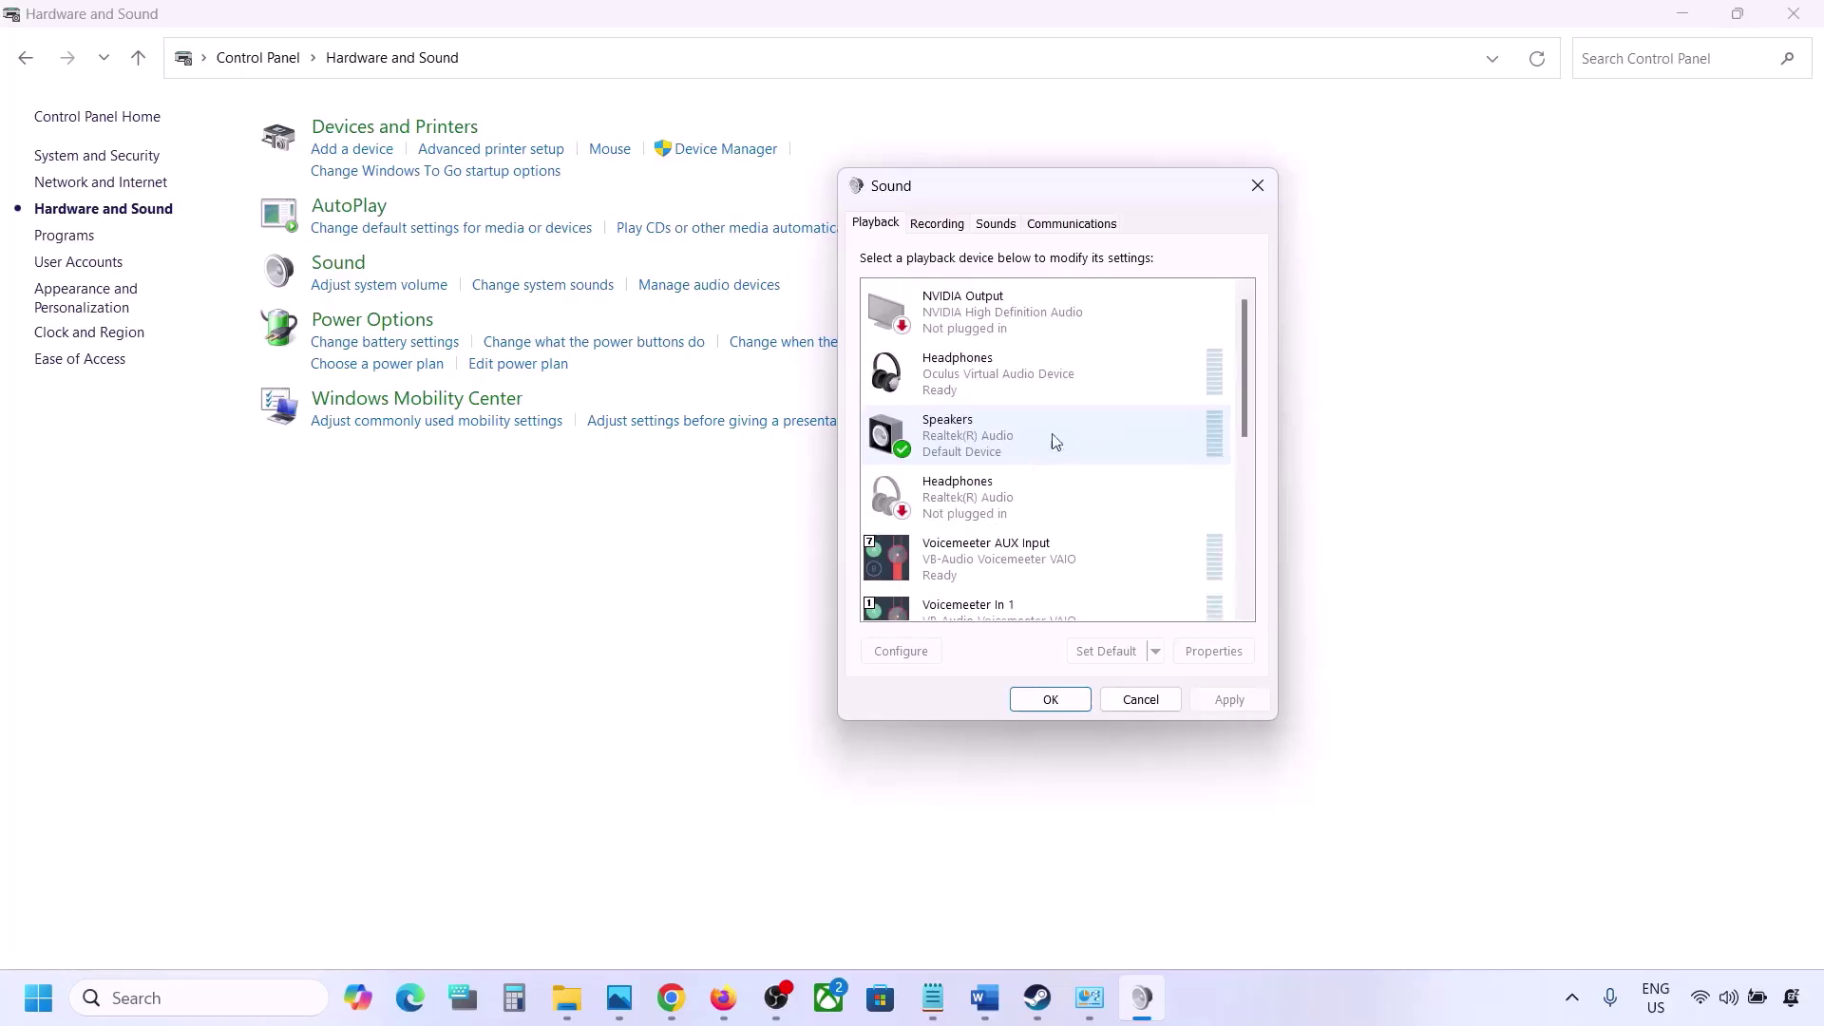
pyautogui.click(1010, 442)
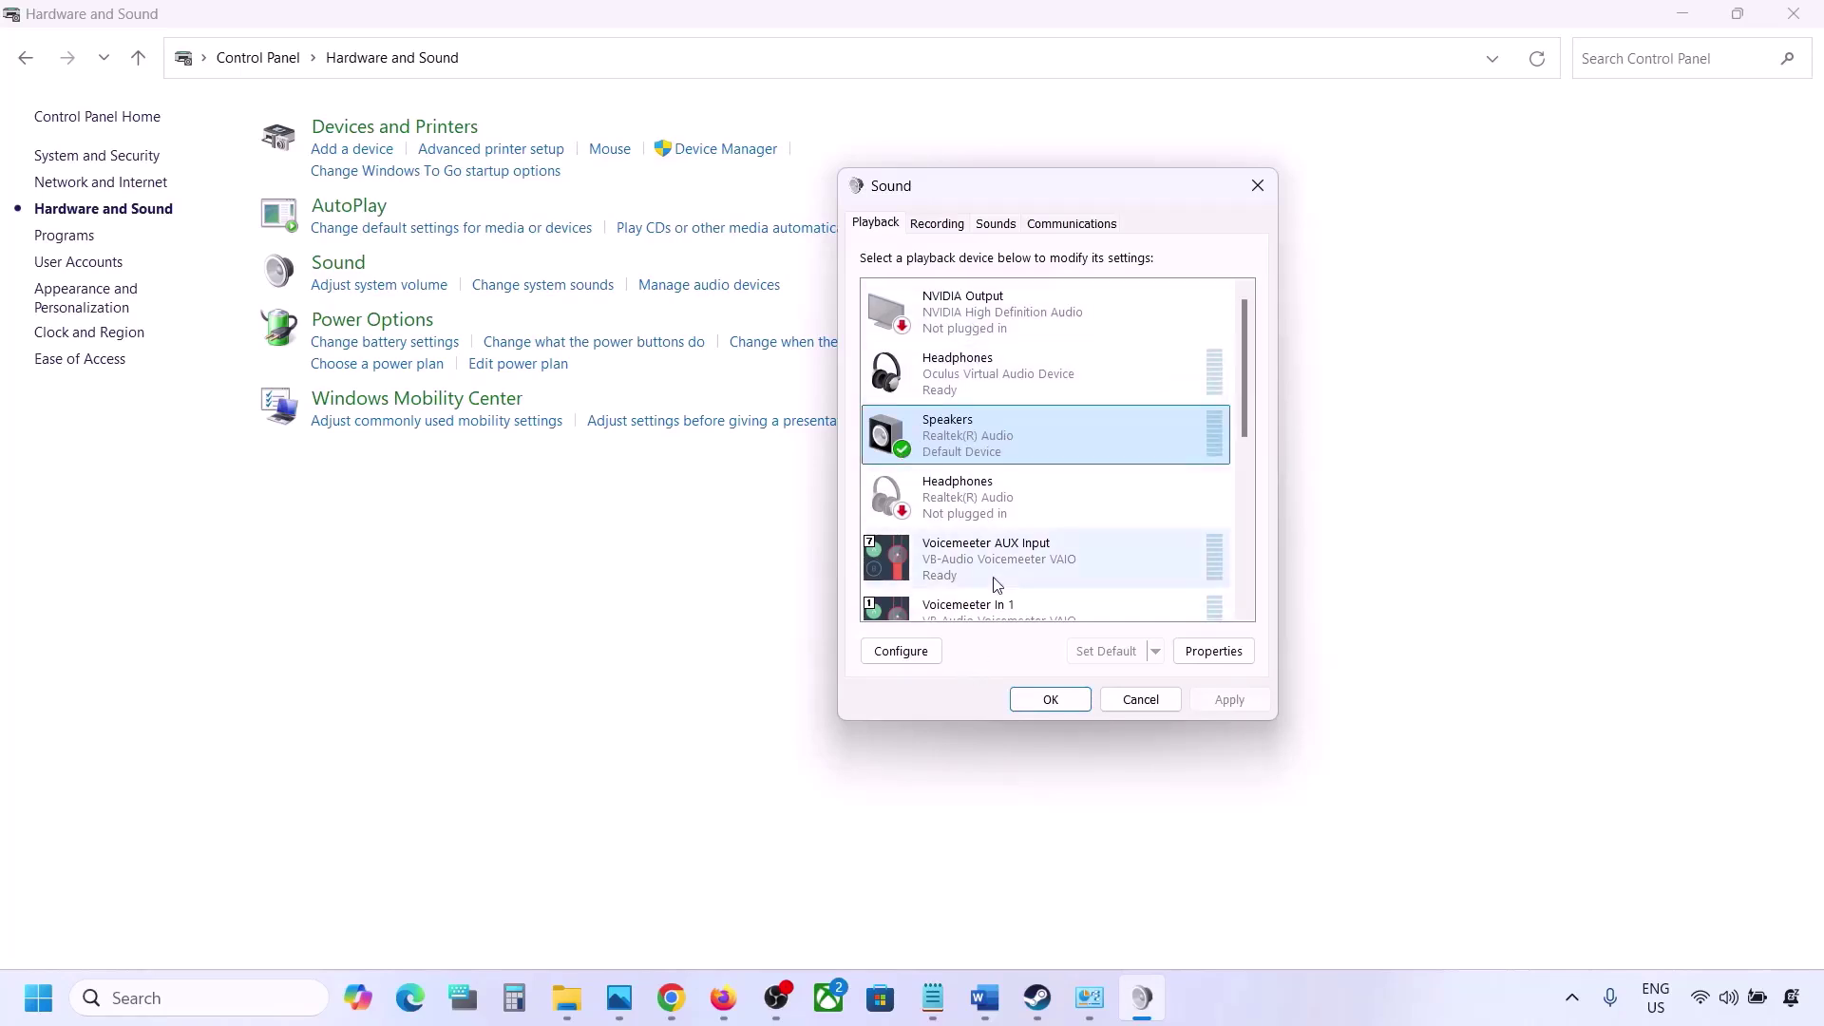
pyautogui.scroll(-5, 993, 584)
pyautogui.scroll(5, 1047, 524)
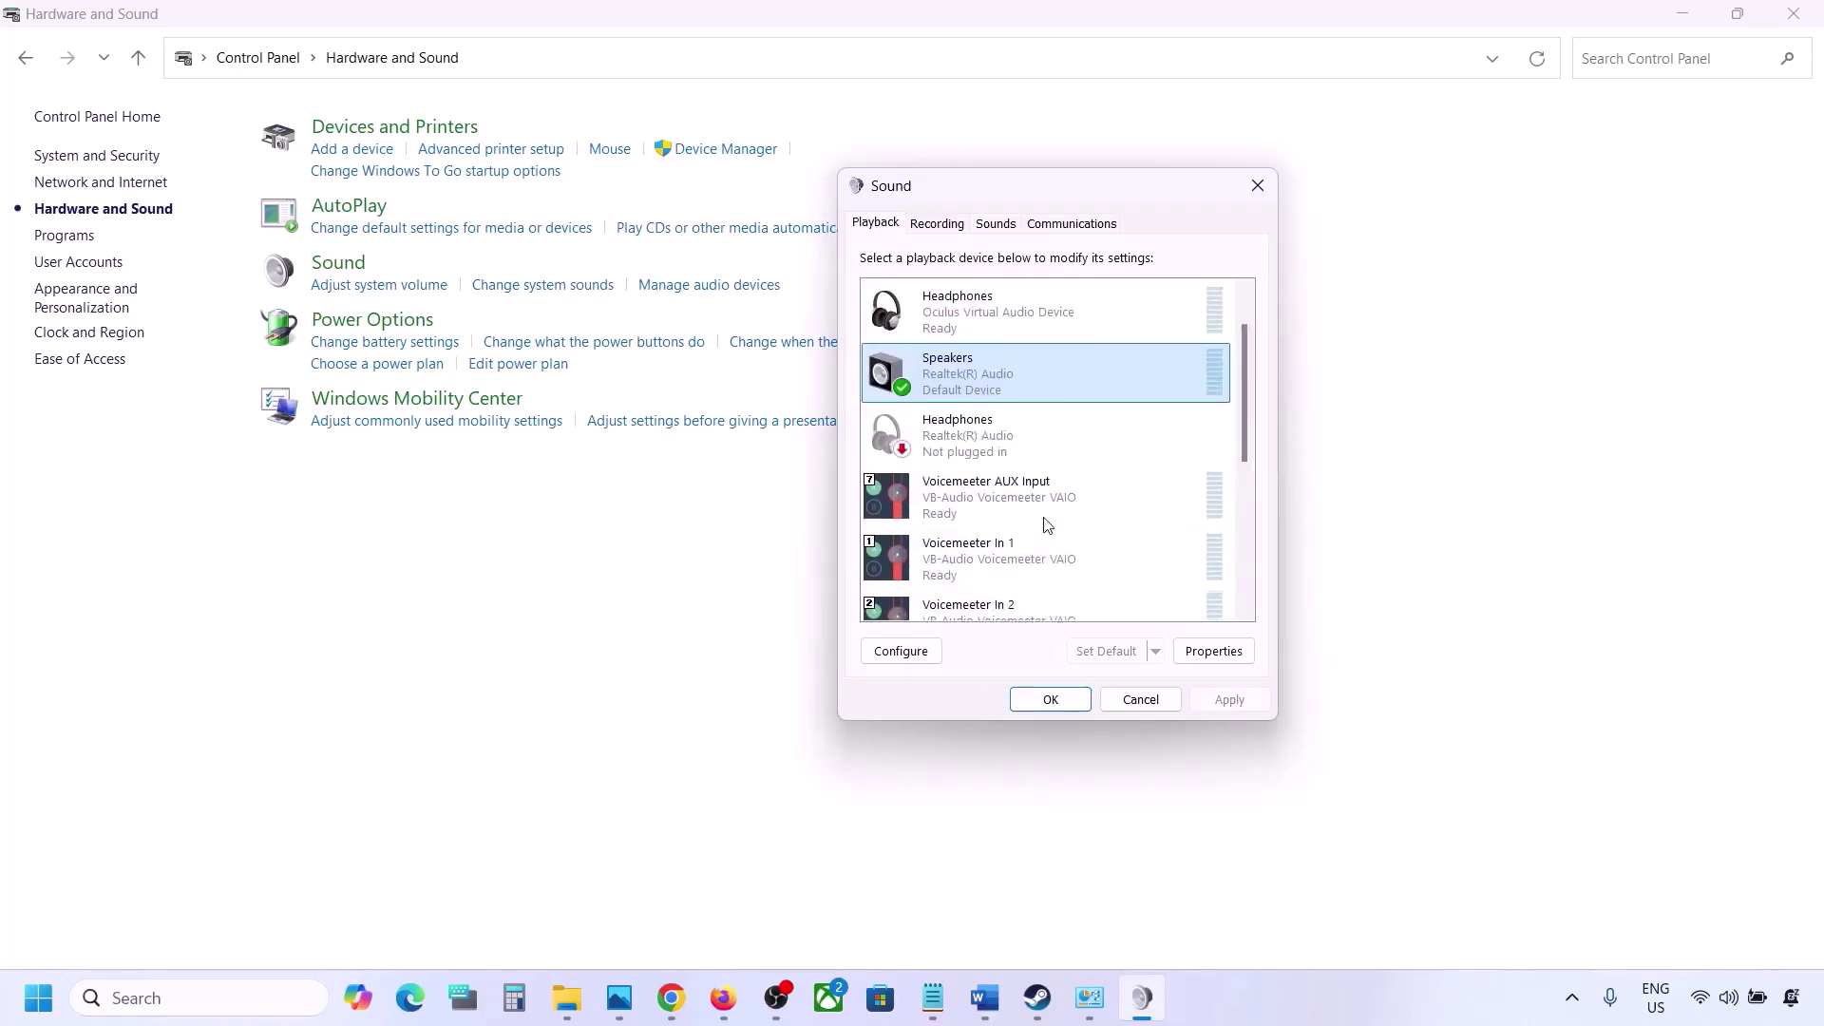
pyautogui.scroll(1, 1023, 464)
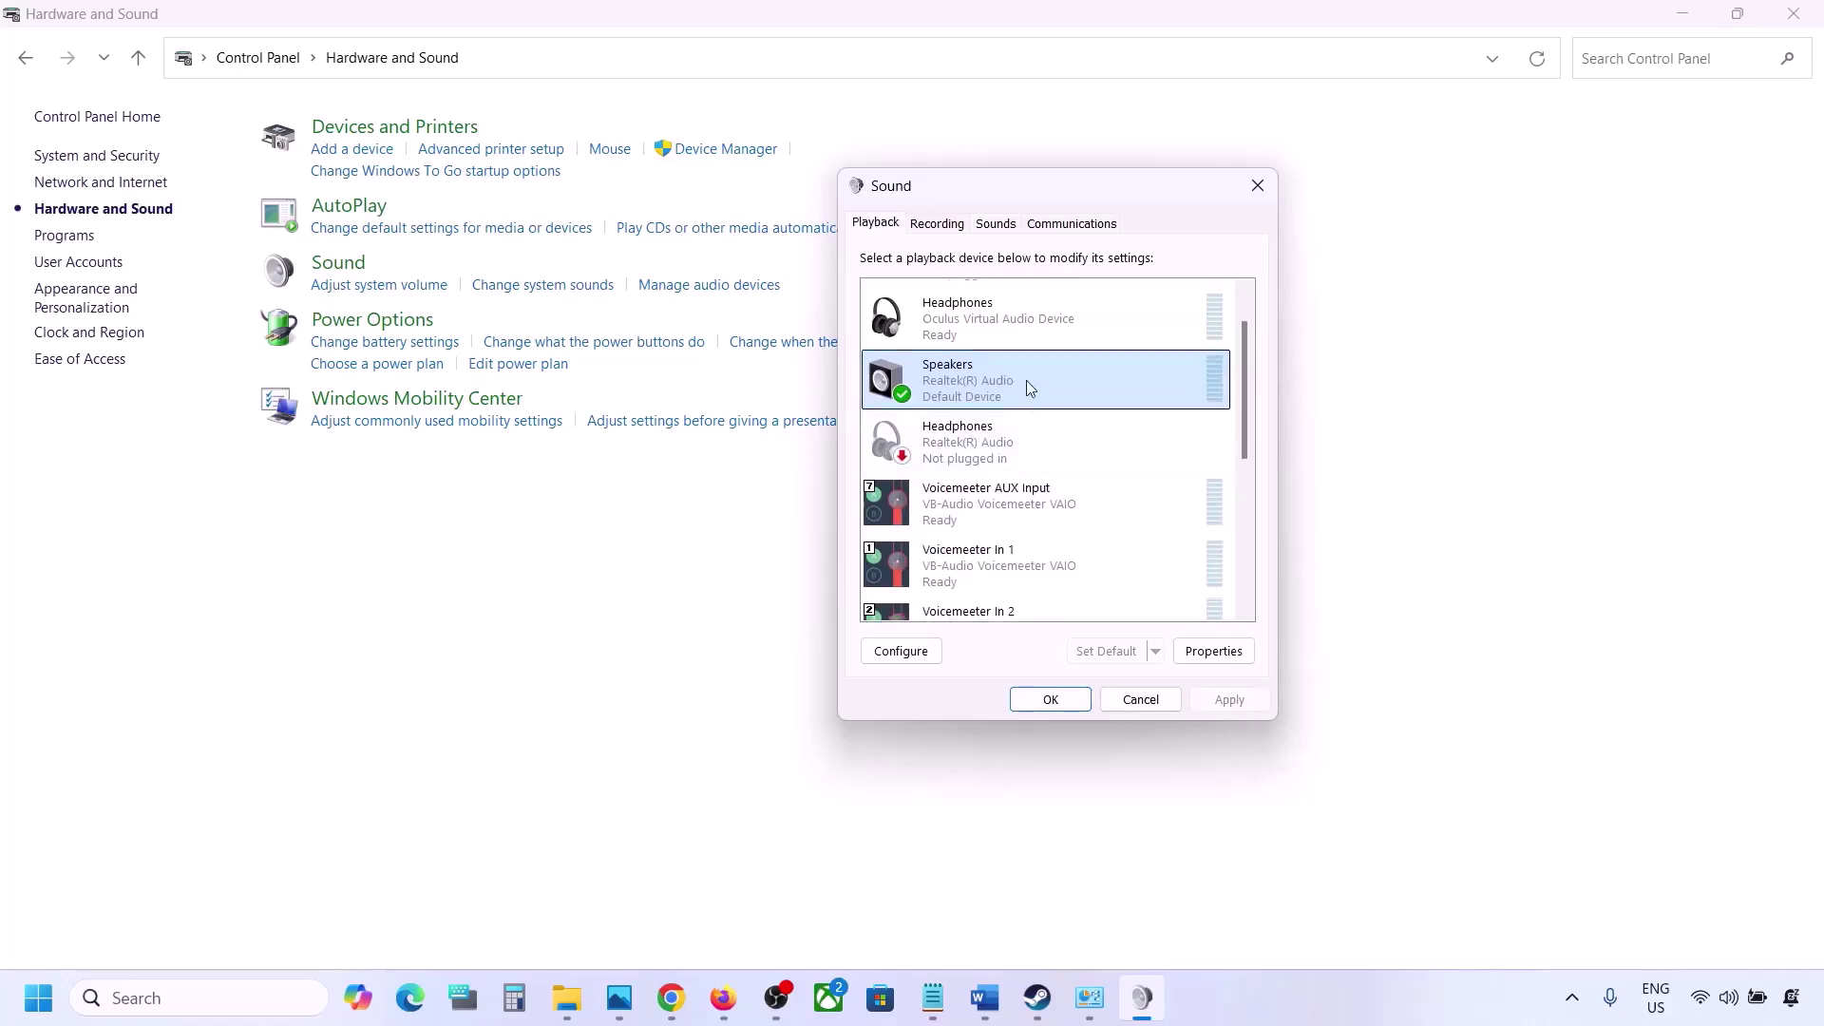
pyautogui.click(962, 332)
pyautogui.rightClick(976, 328)
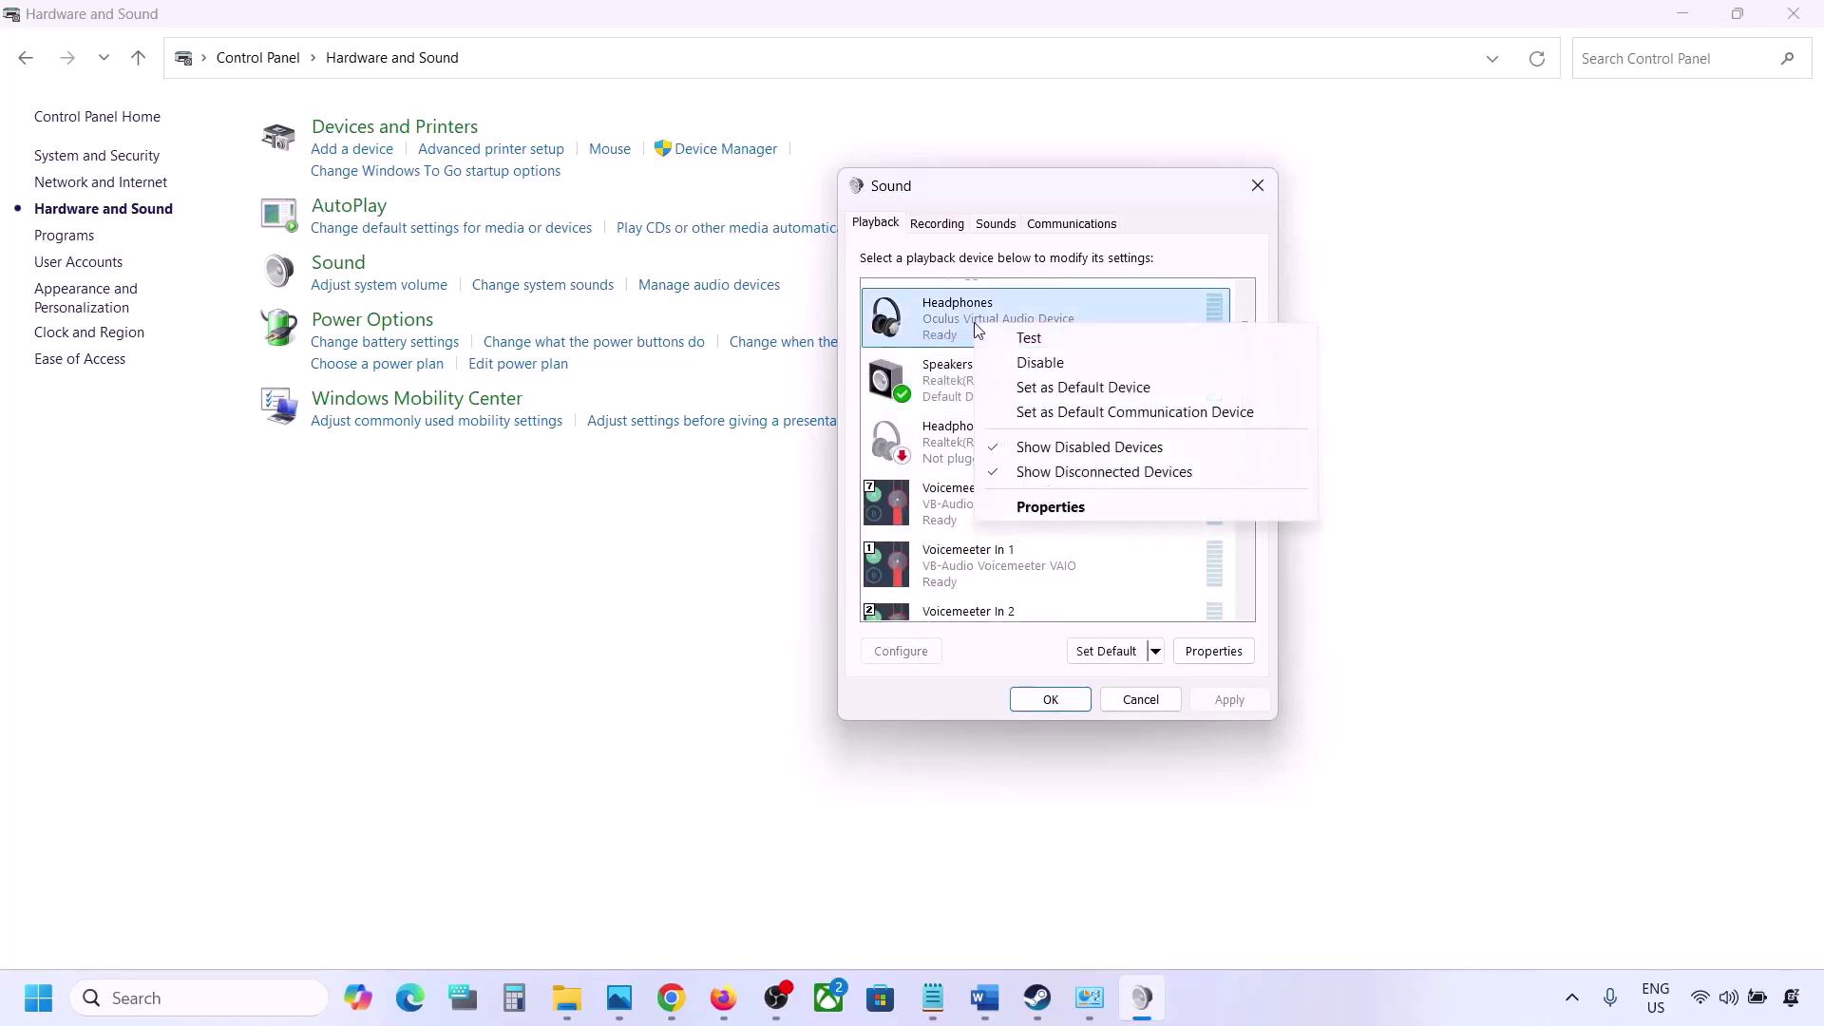
pyautogui.click(1038, 360)
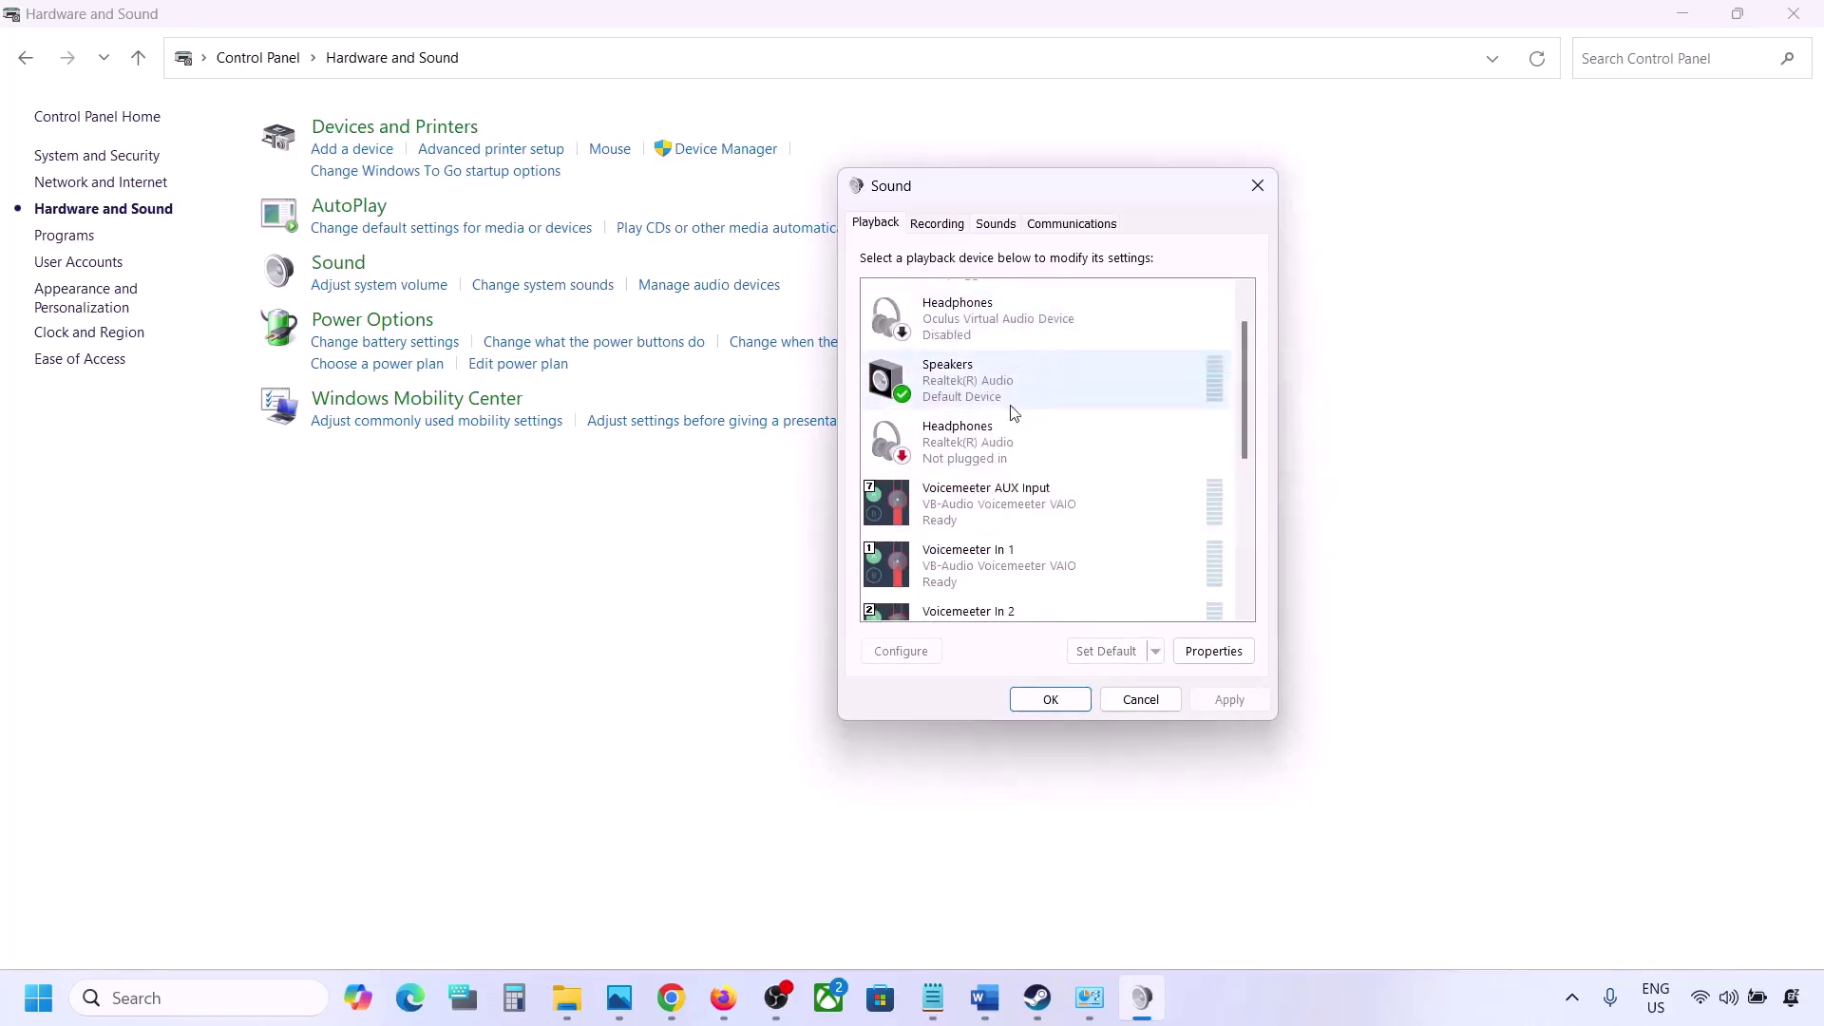
pyautogui.scroll(-3, 1014, 411)
pyautogui.scroll(3, 1014, 410)
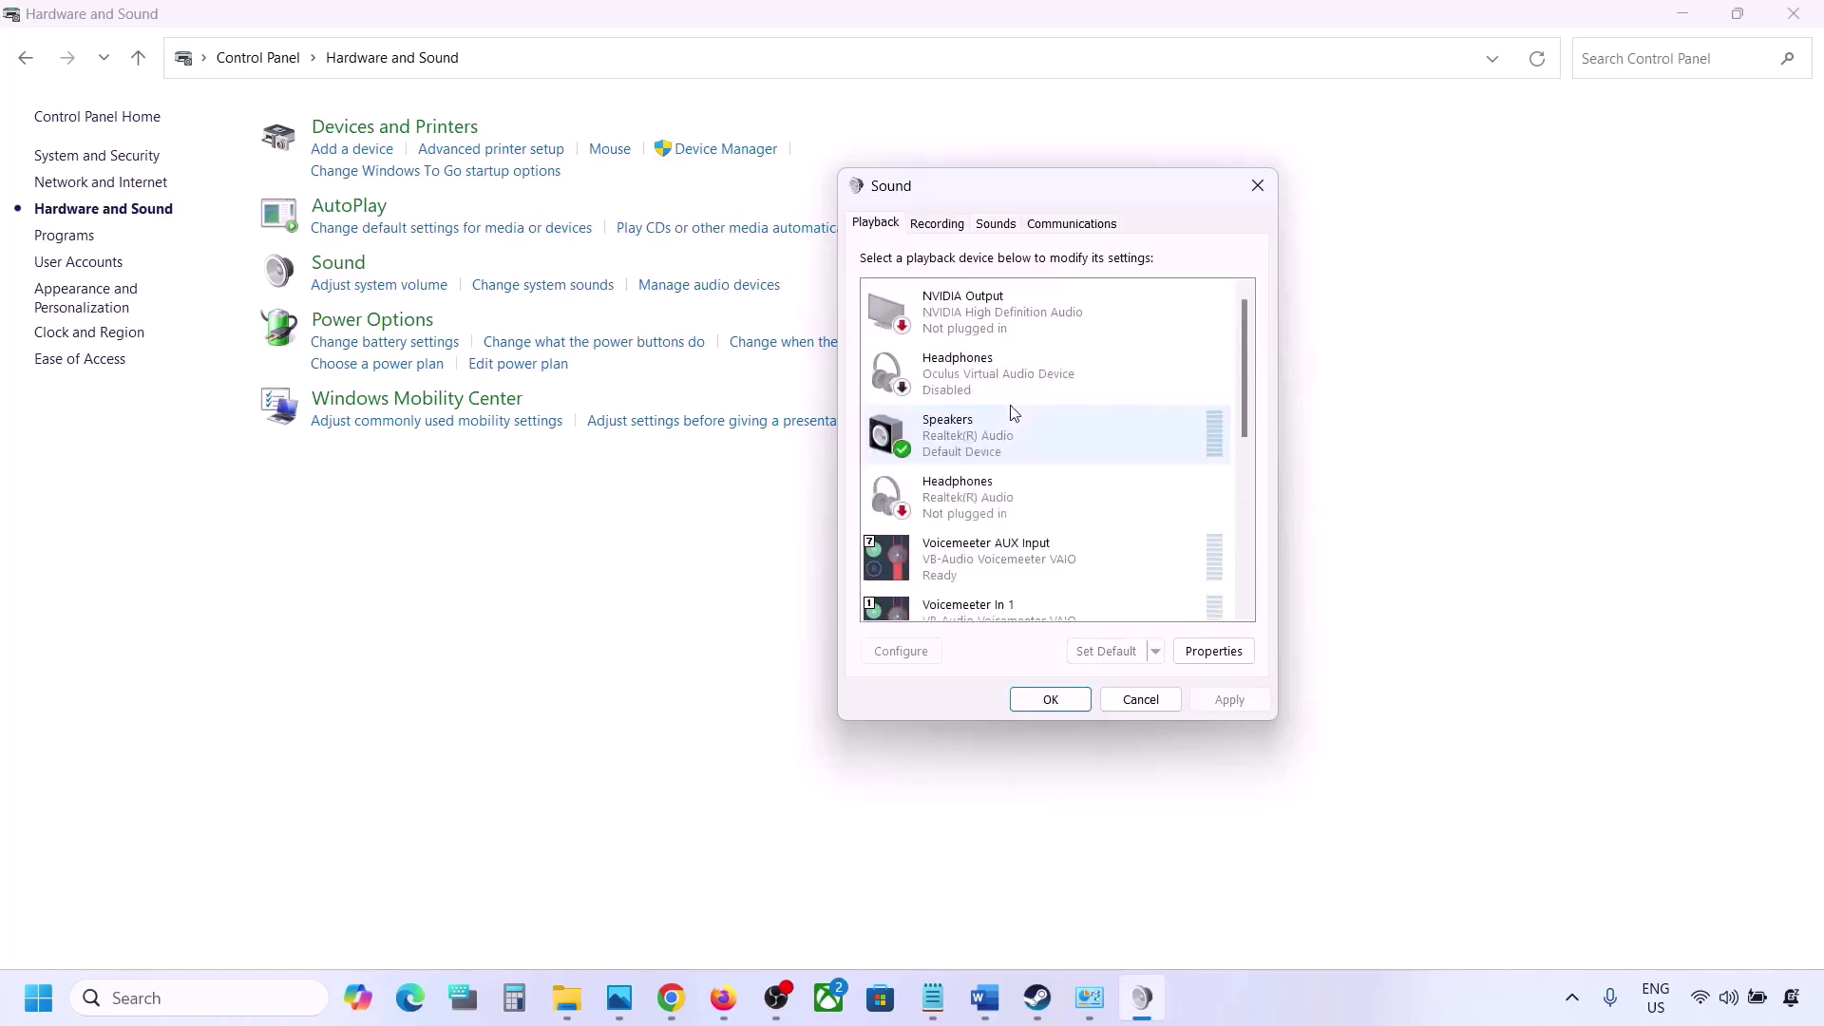
pyautogui.rightClick(974, 354)
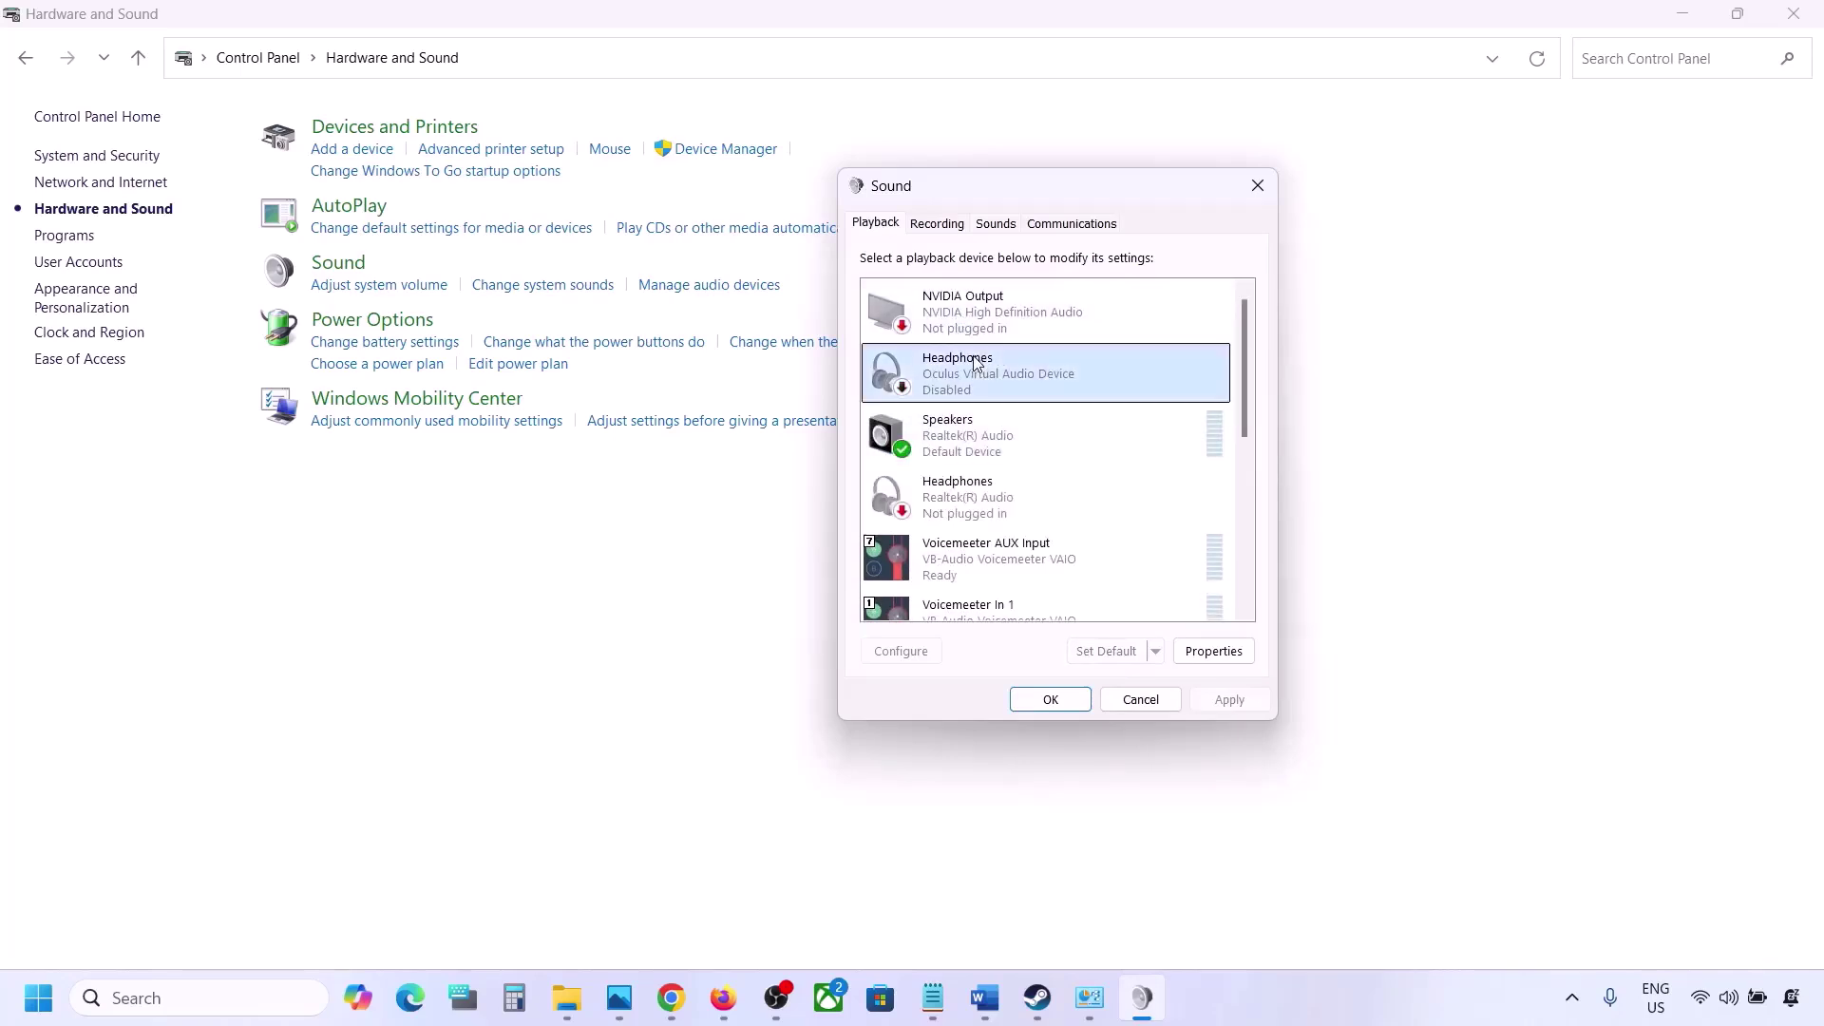
pyautogui.click(957, 395)
# Disable the Voicemeeter AUX Input and Voicemeeter In 1 playback devices.
pyautogui.scroll(-1, 971, 407)
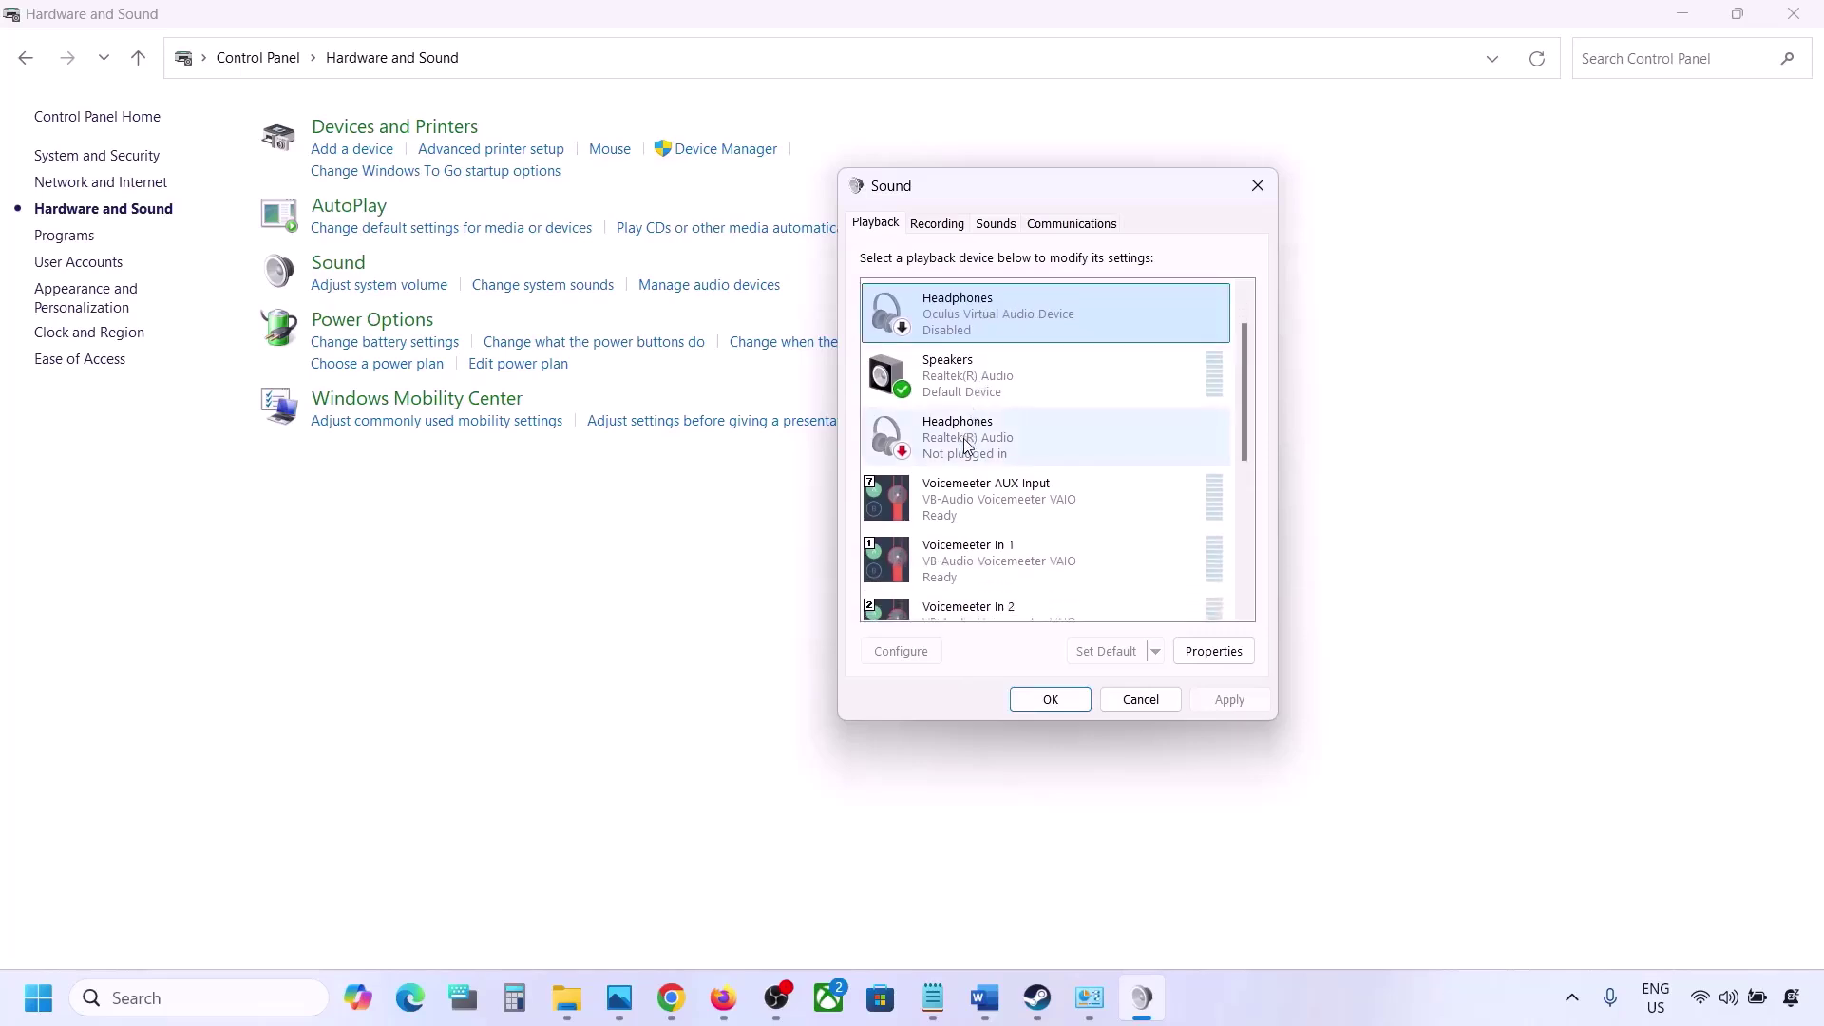
pyautogui.click(965, 442)
pyautogui.scroll(-1, 963, 437)
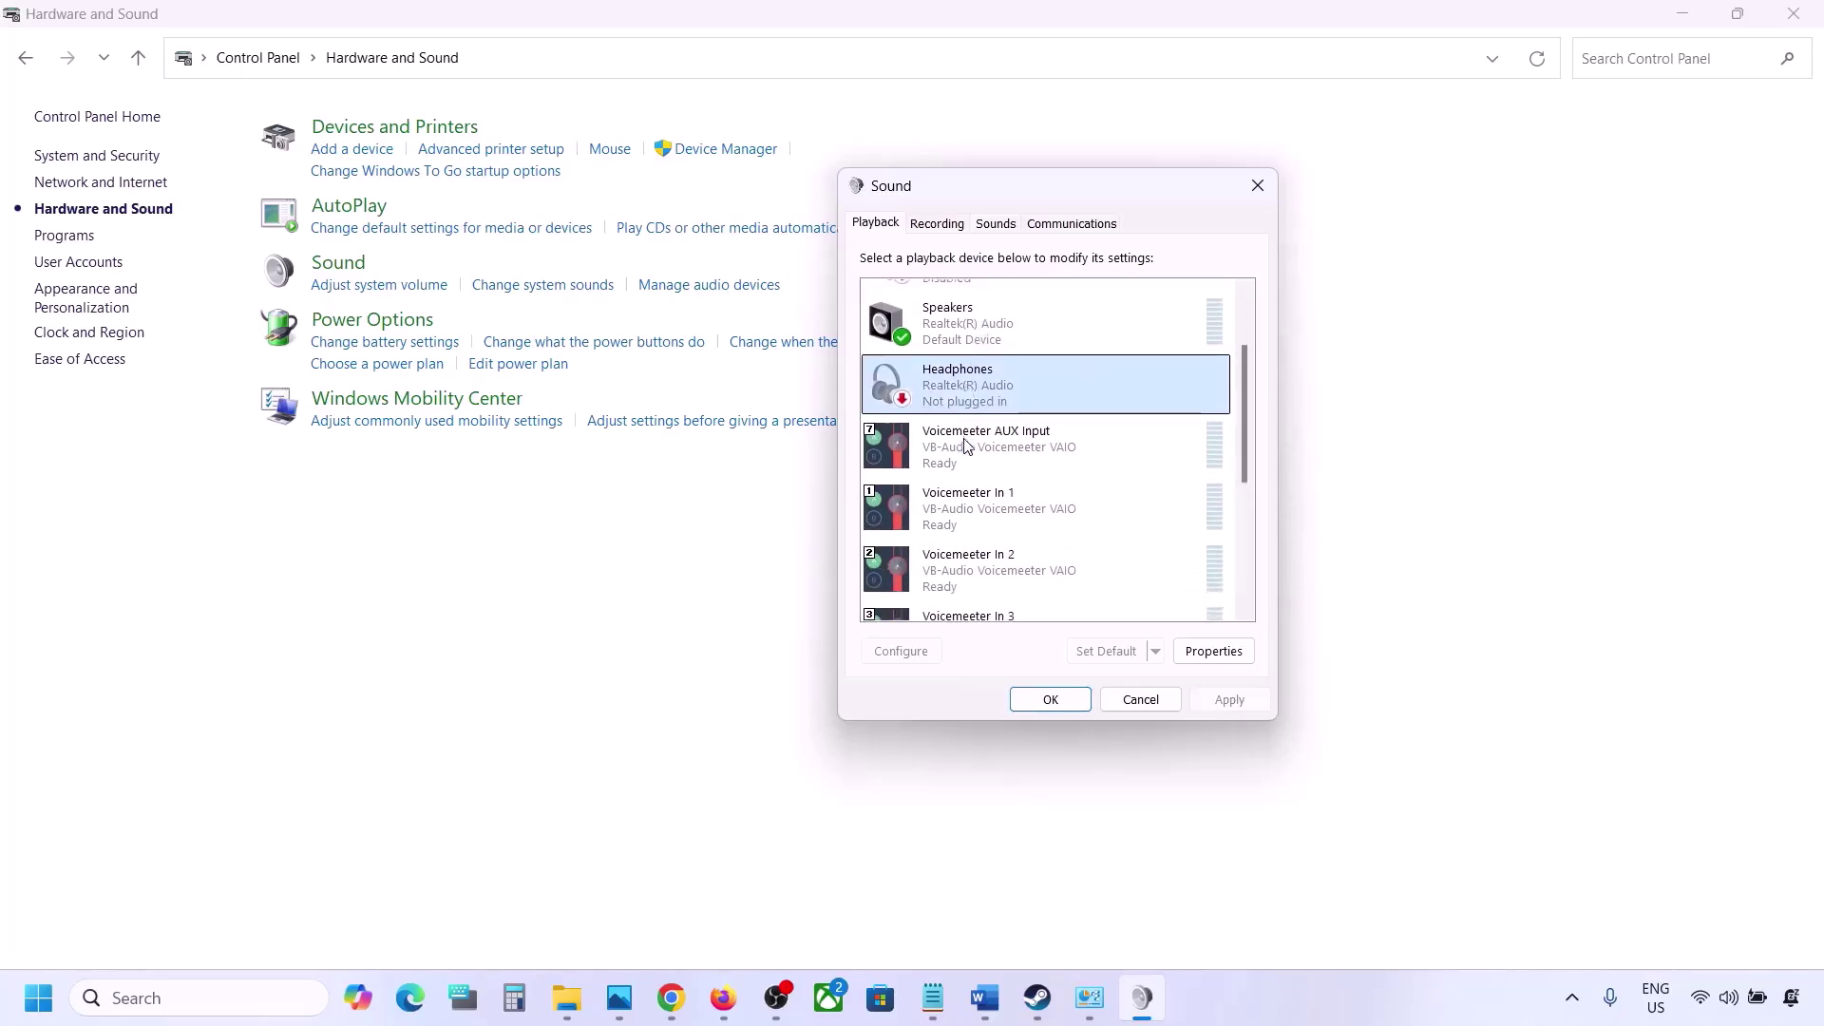
pyautogui.click(984, 454)
pyautogui.rightClick(983, 454)
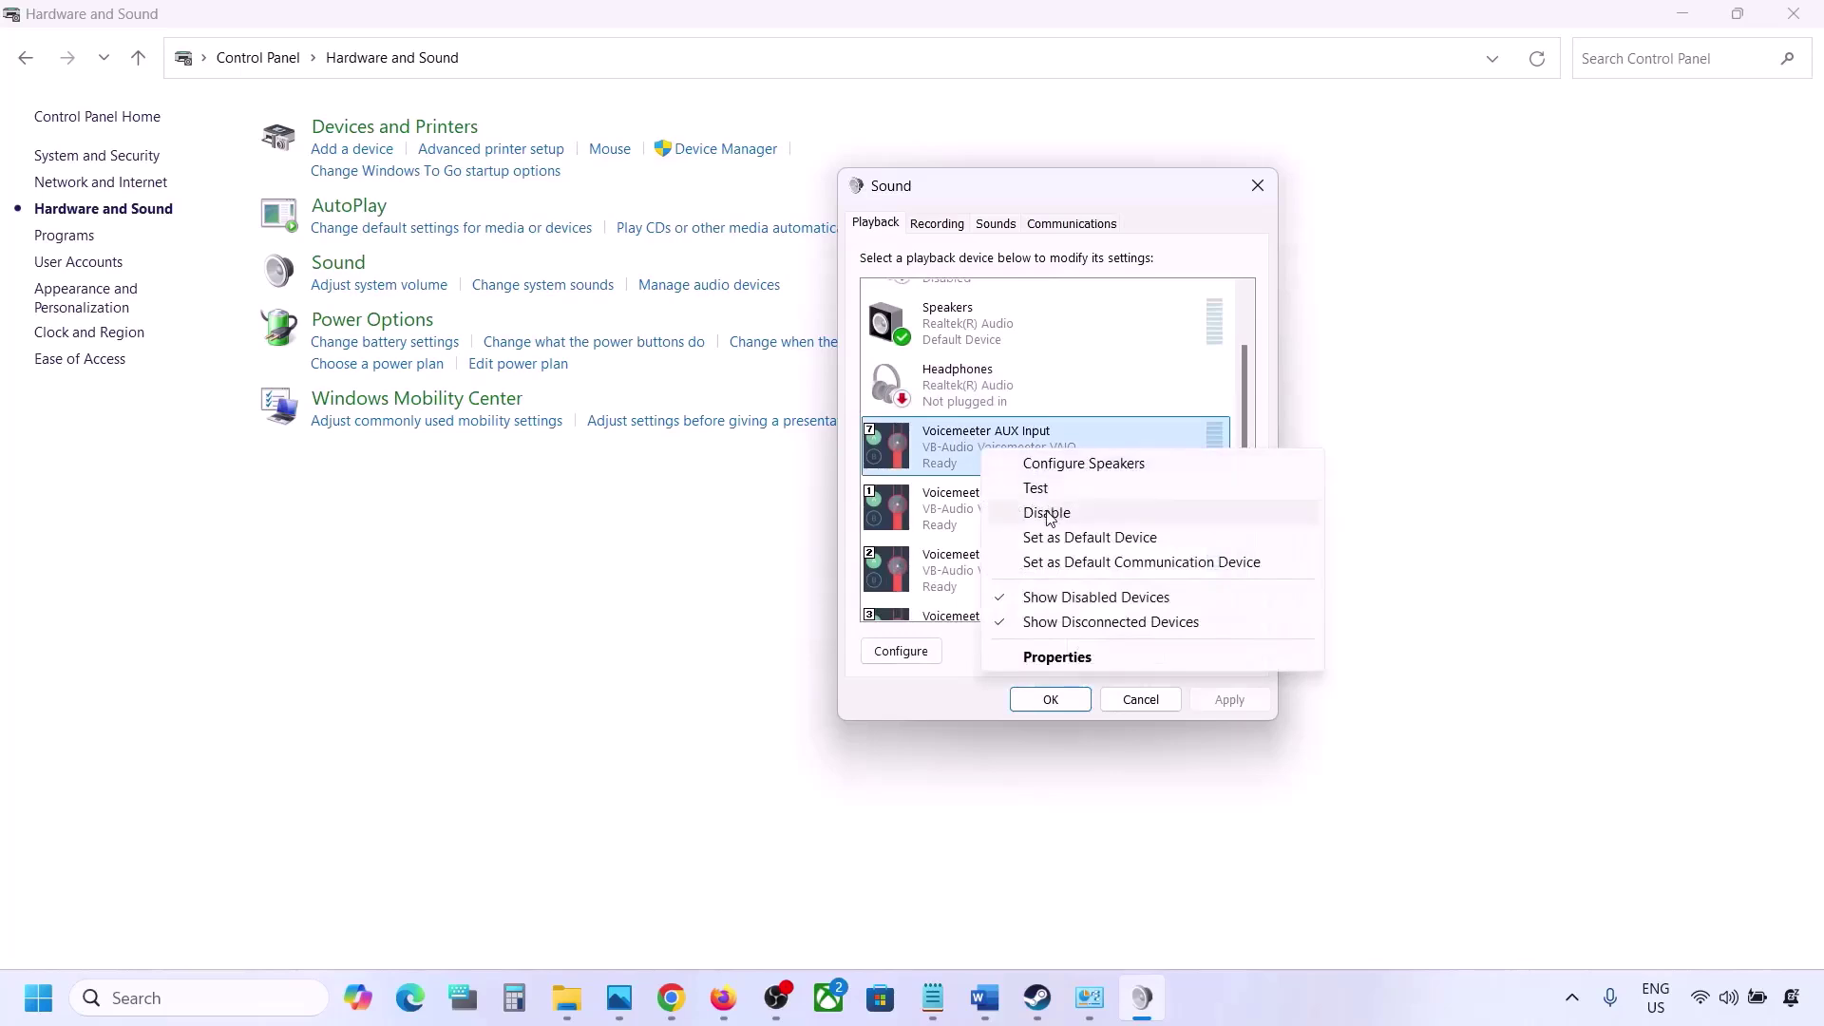
pyautogui.click(1036, 509)
pyautogui.rightClick(995, 521)
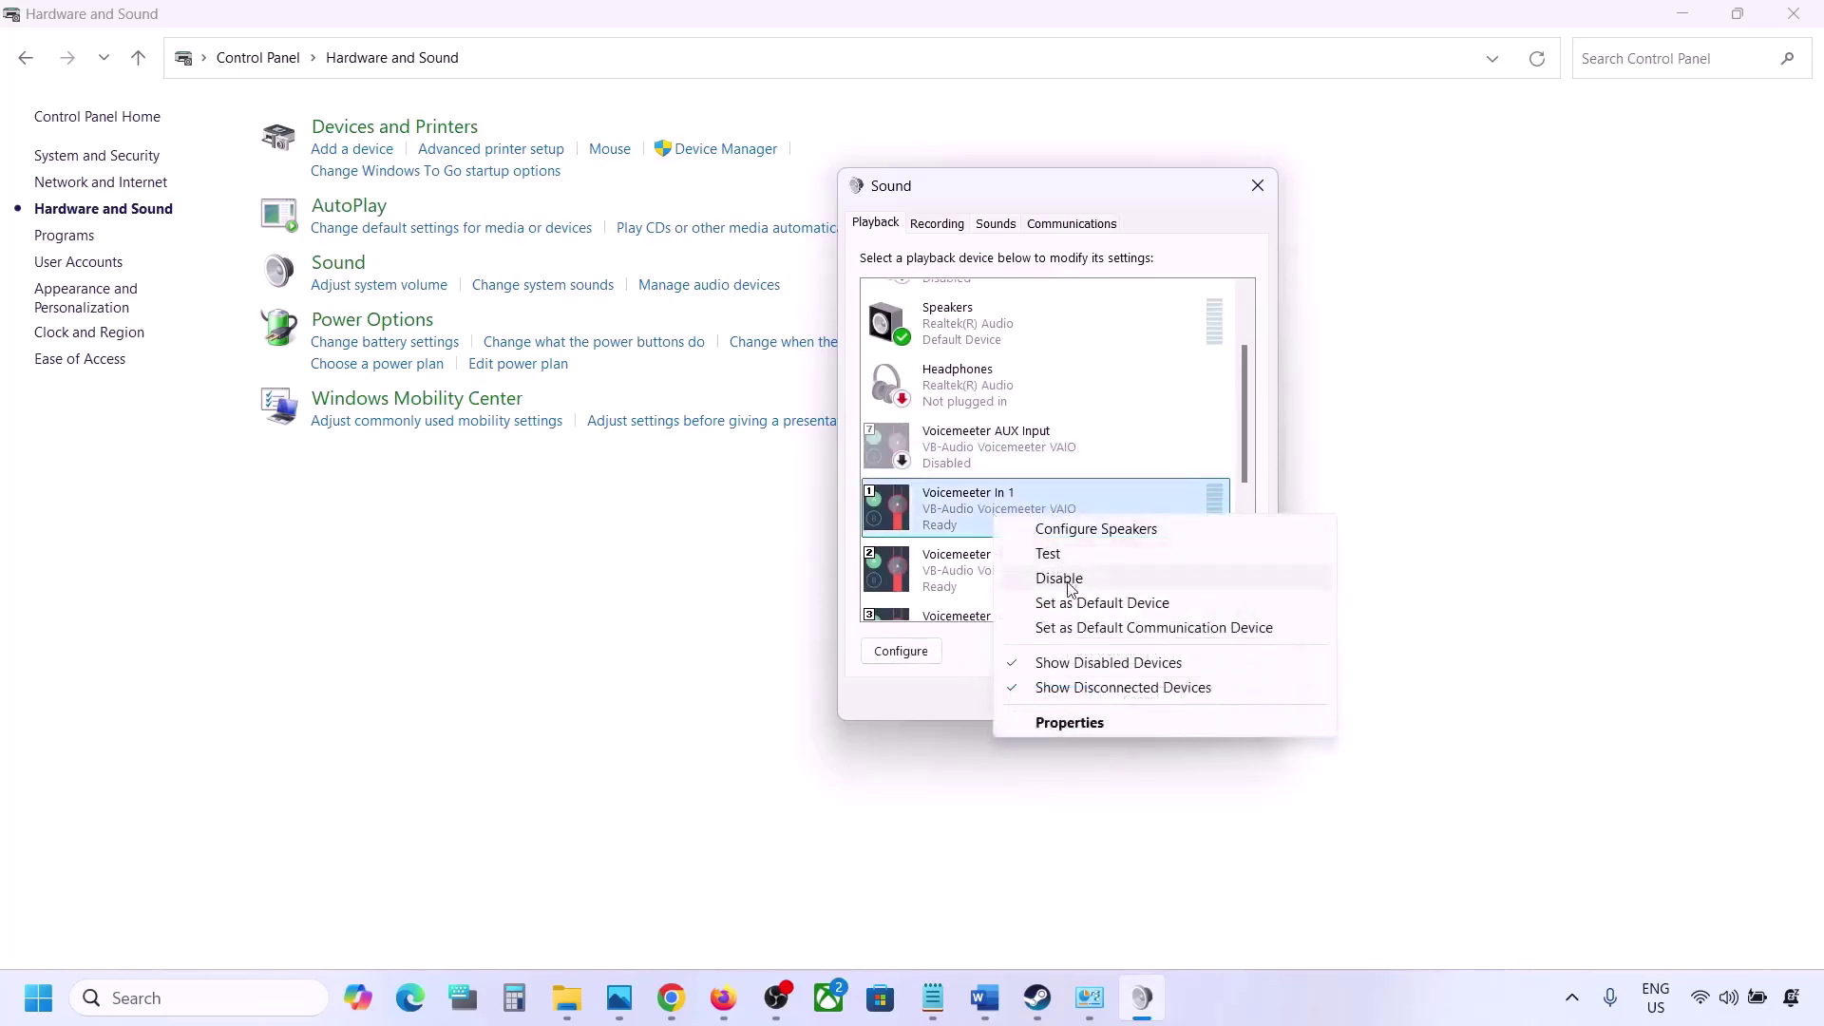
pyautogui.click(1056, 575)
# Disable the Voicemeeter In 2 and Voicemeeter In 3 playback devices.
pyautogui.scroll(-1, 1071, 589)
pyautogui.rightClick(997, 521)
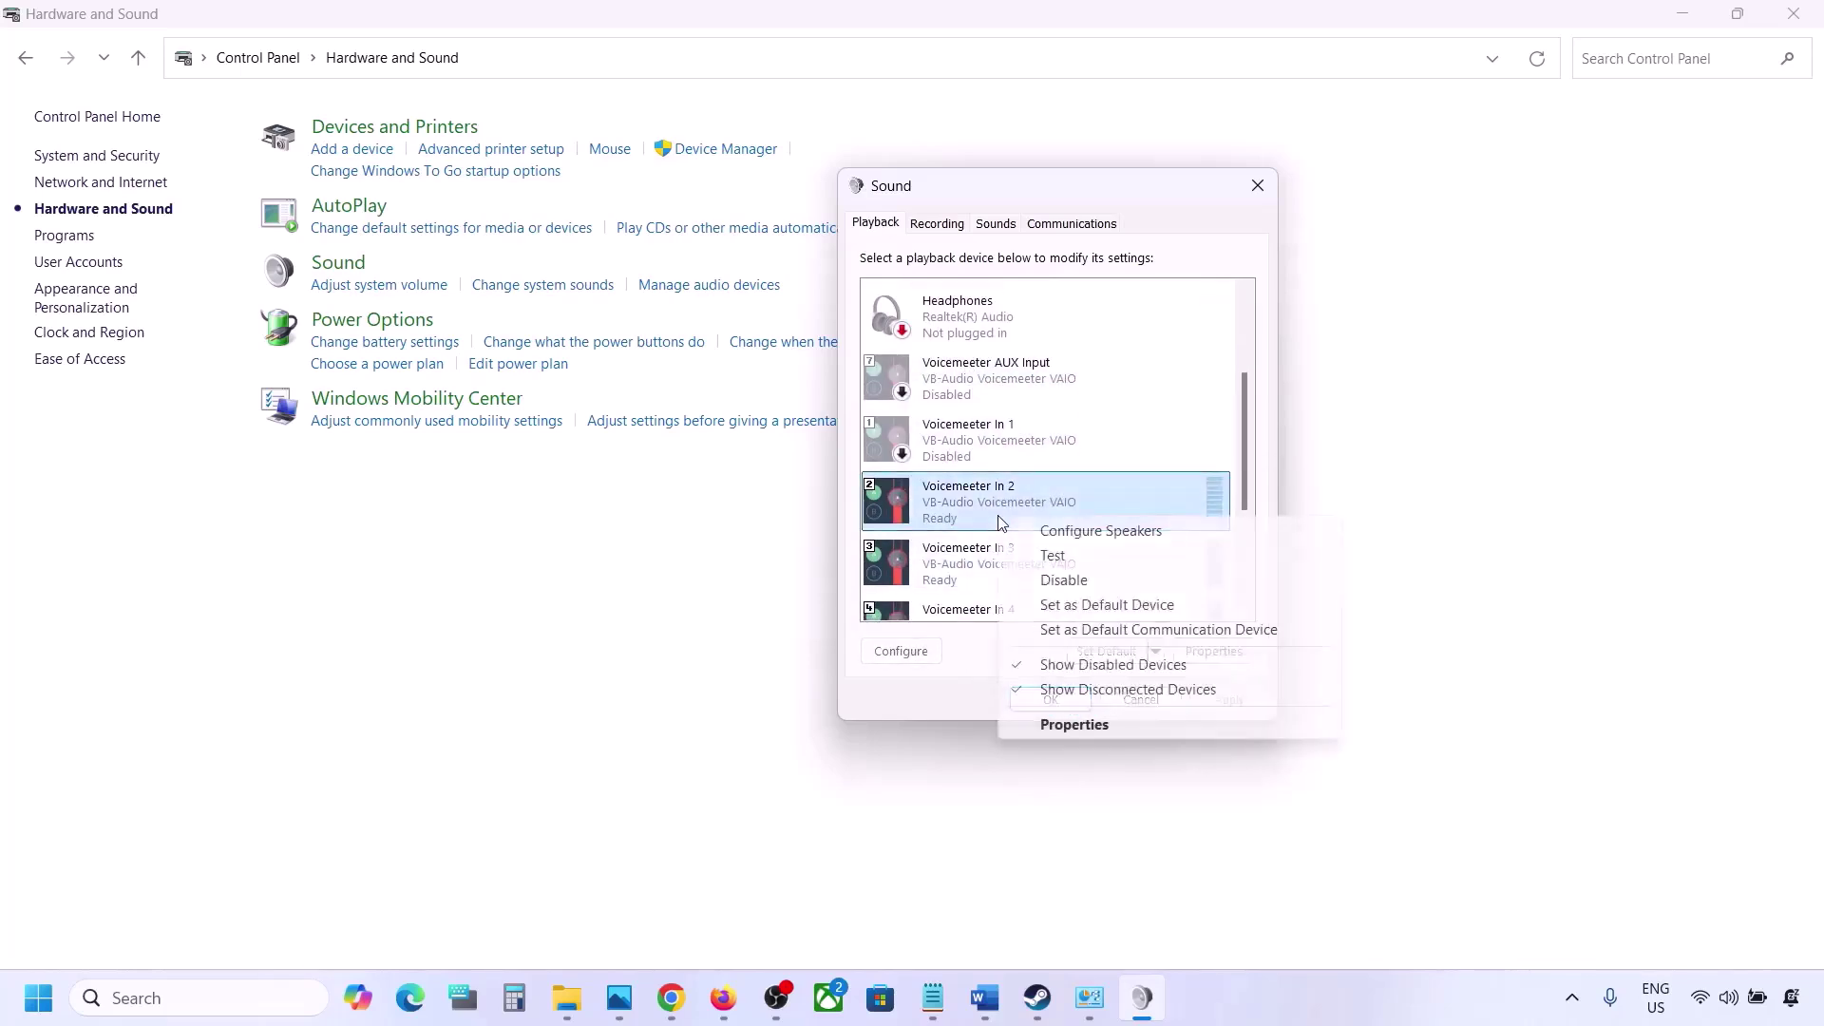
pyautogui.click(1066, 582)
pyautogui.rightClick(981, 575)
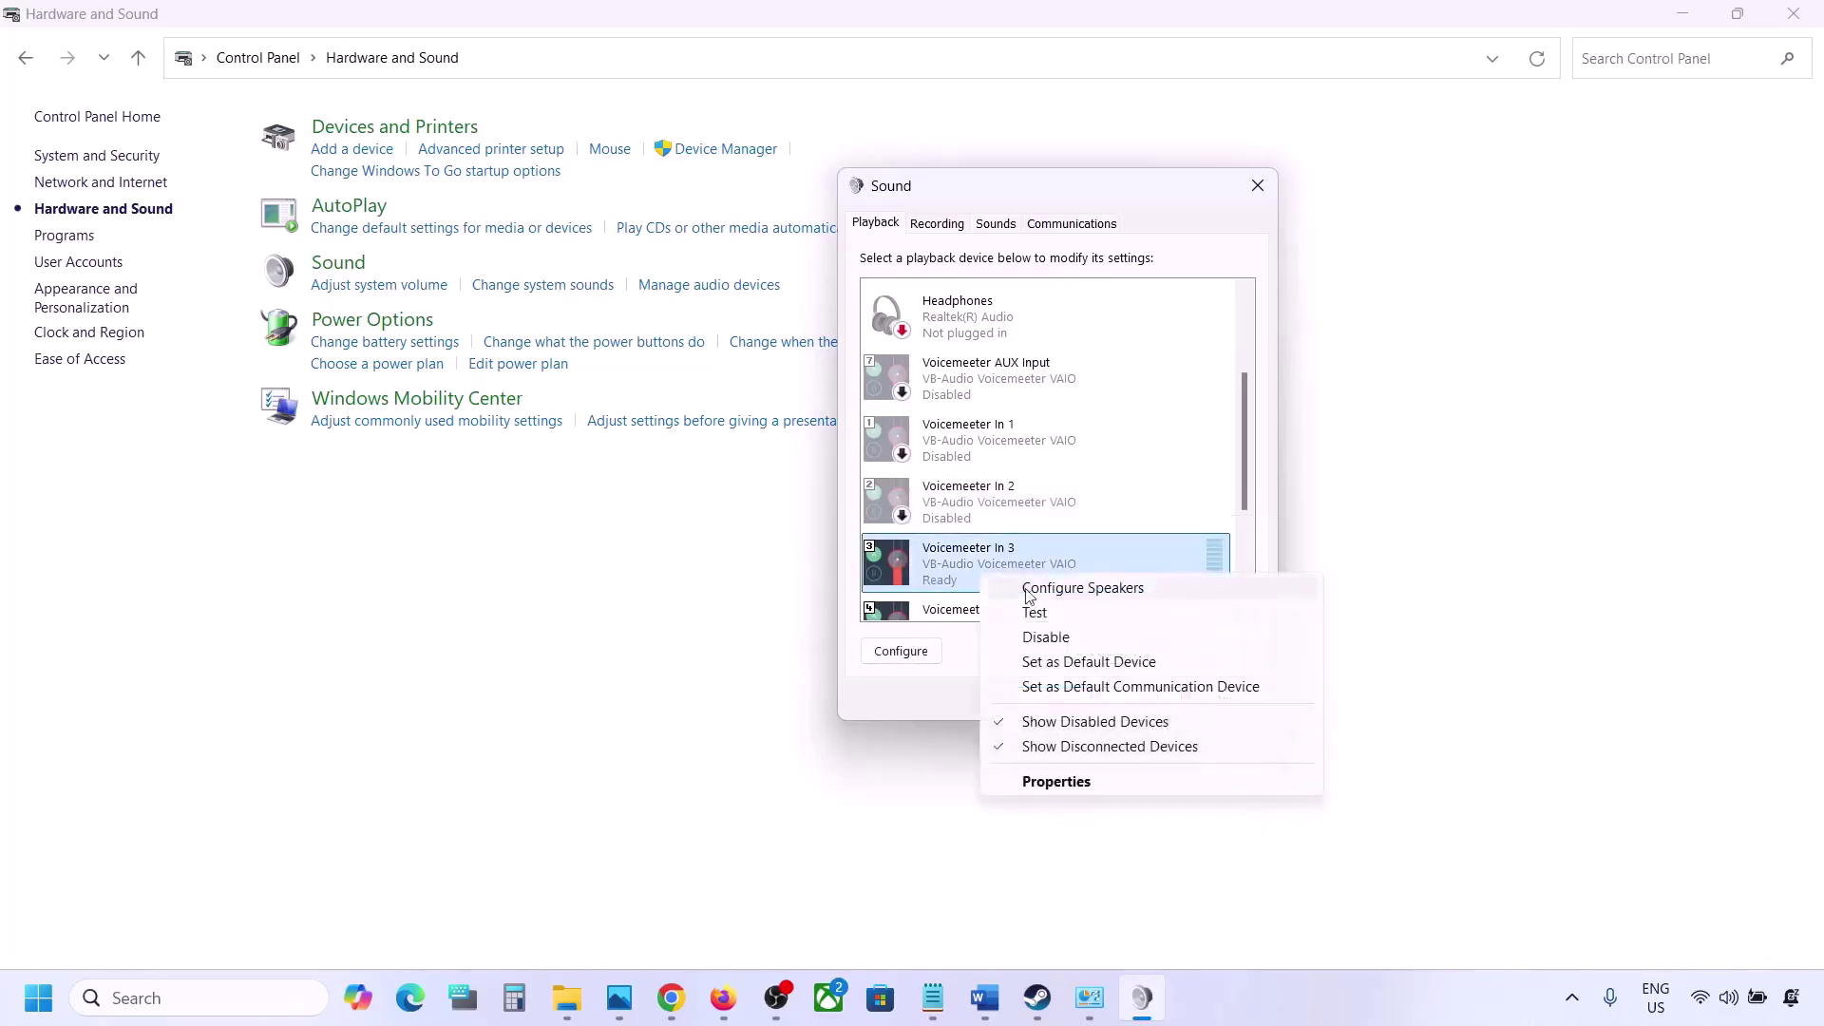
pyautogui.click(1045, 634)
# Disable the Voicemeeter Input and Voicemeeter In 5 playback devices.
pyautogui.scroll(-3, 1045, 570)
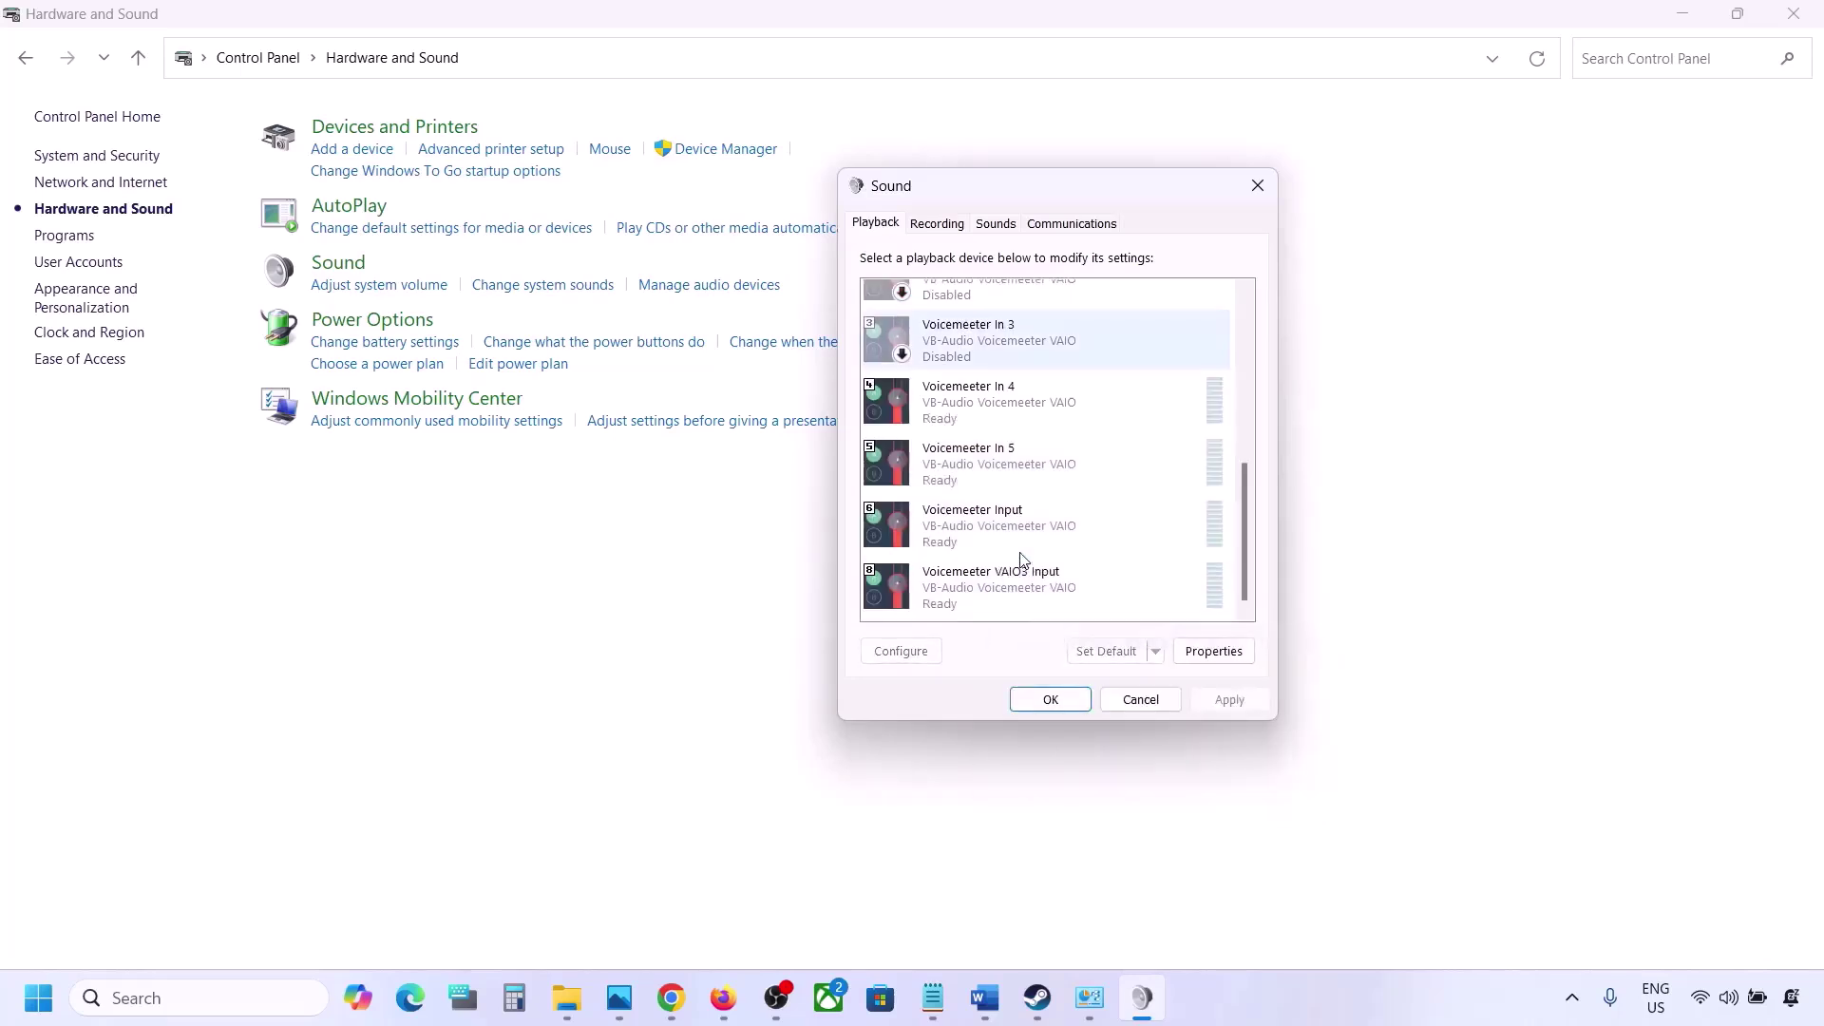
pyautogui.rightClick(974, 528)
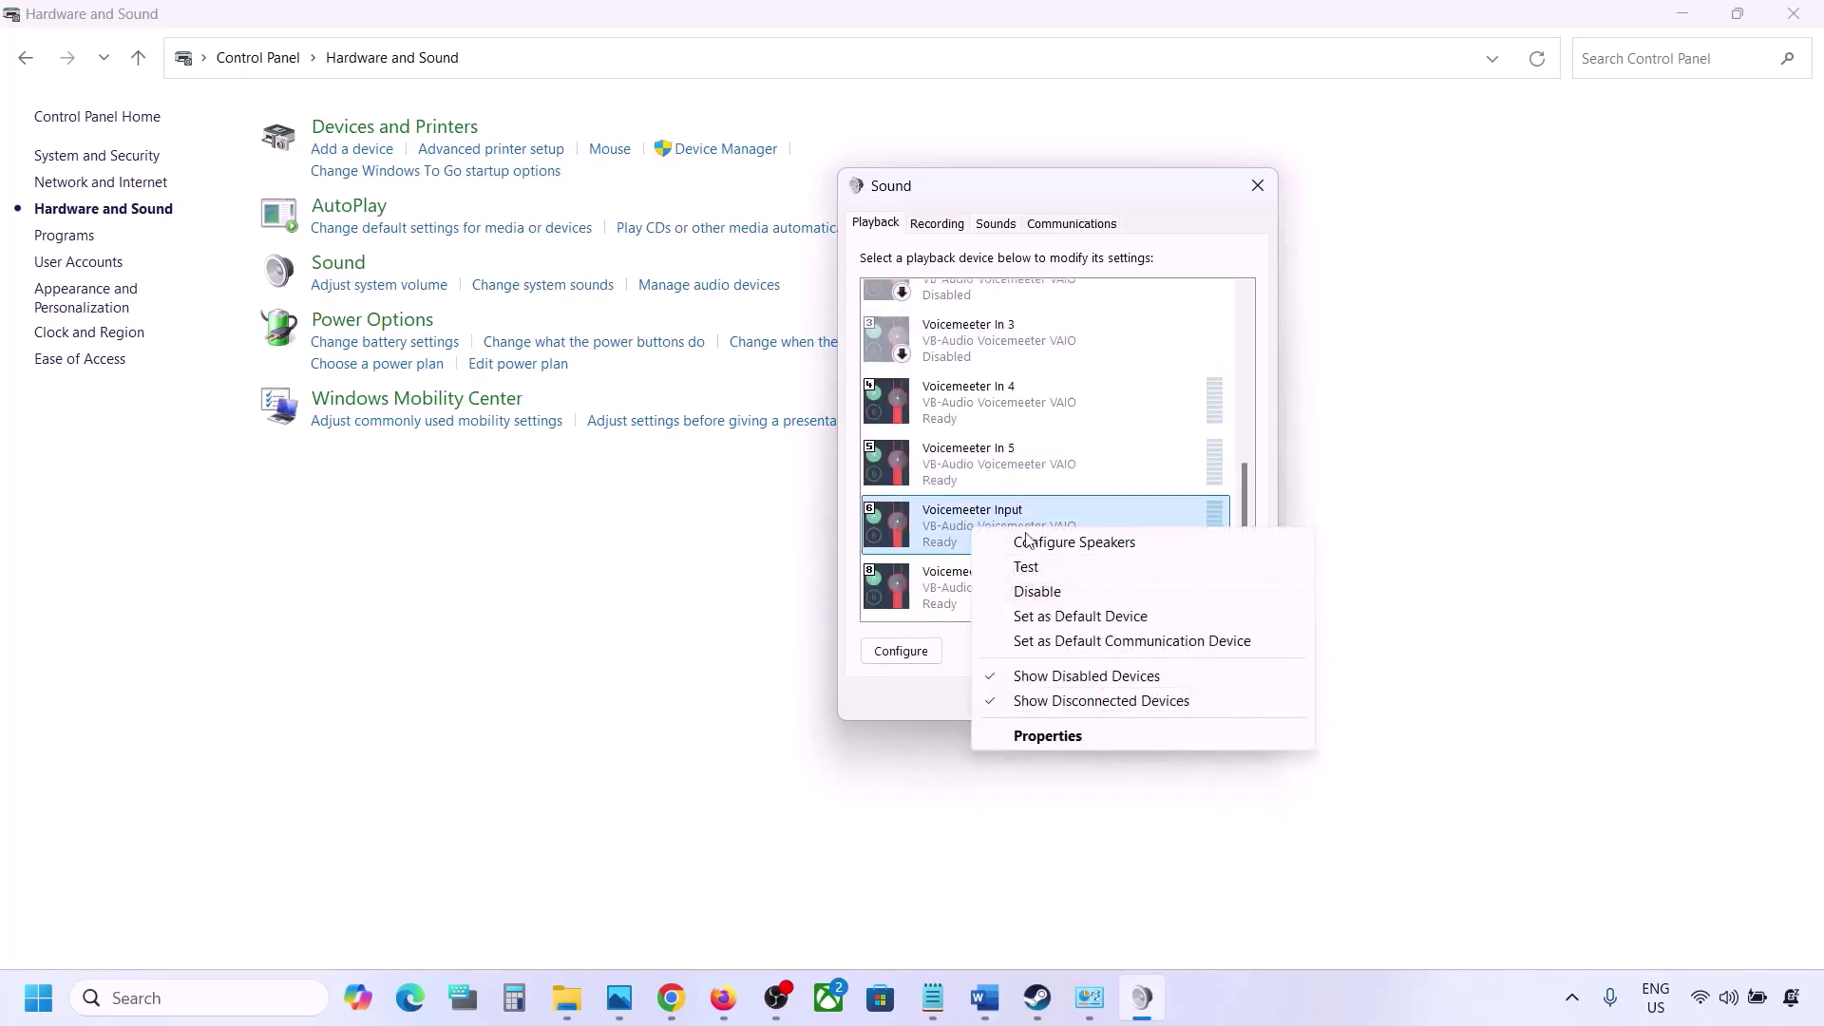
pyautogui.click(1045, 592)
pyautogui.click(1031, 589)
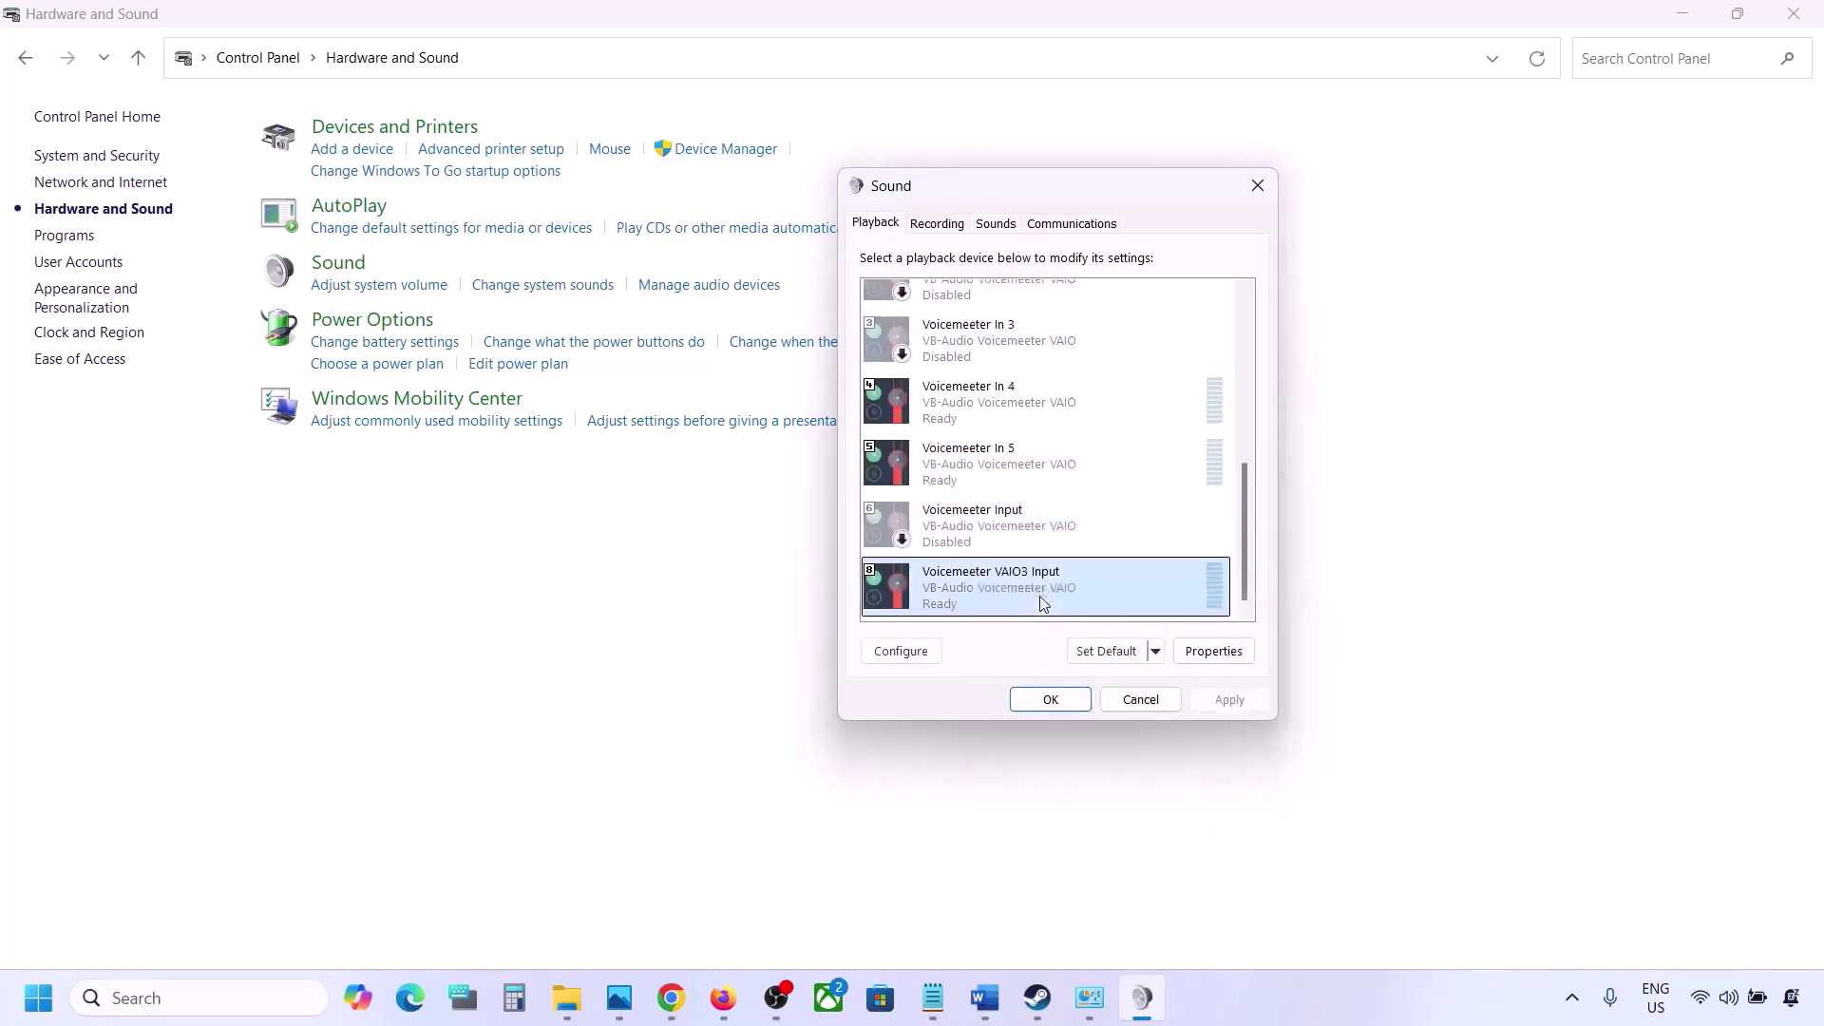
pyautogui.rightClick(954, 473)
pyautogui.click(1021, 539)
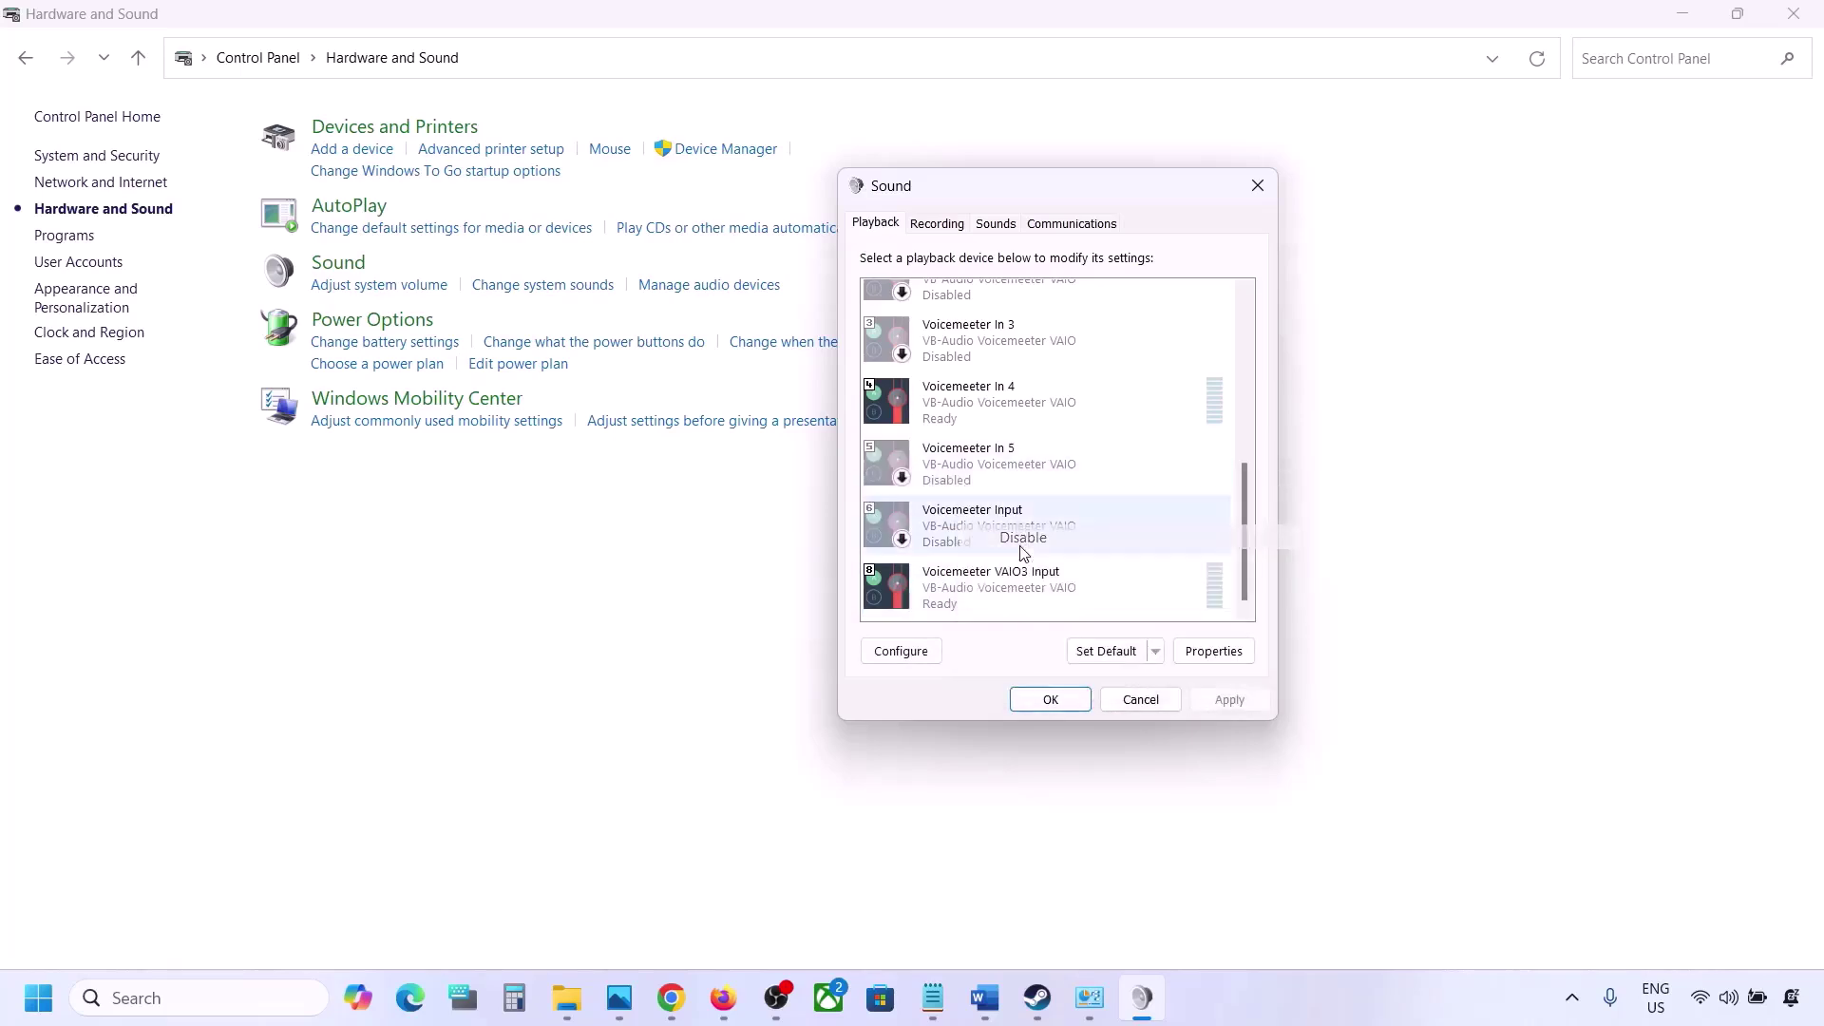
# Disable the remaining Voicemeeter In 4 and Voicemeeter VAIO3 Input playback devices.
pyautogui.rightClick(970, 409)
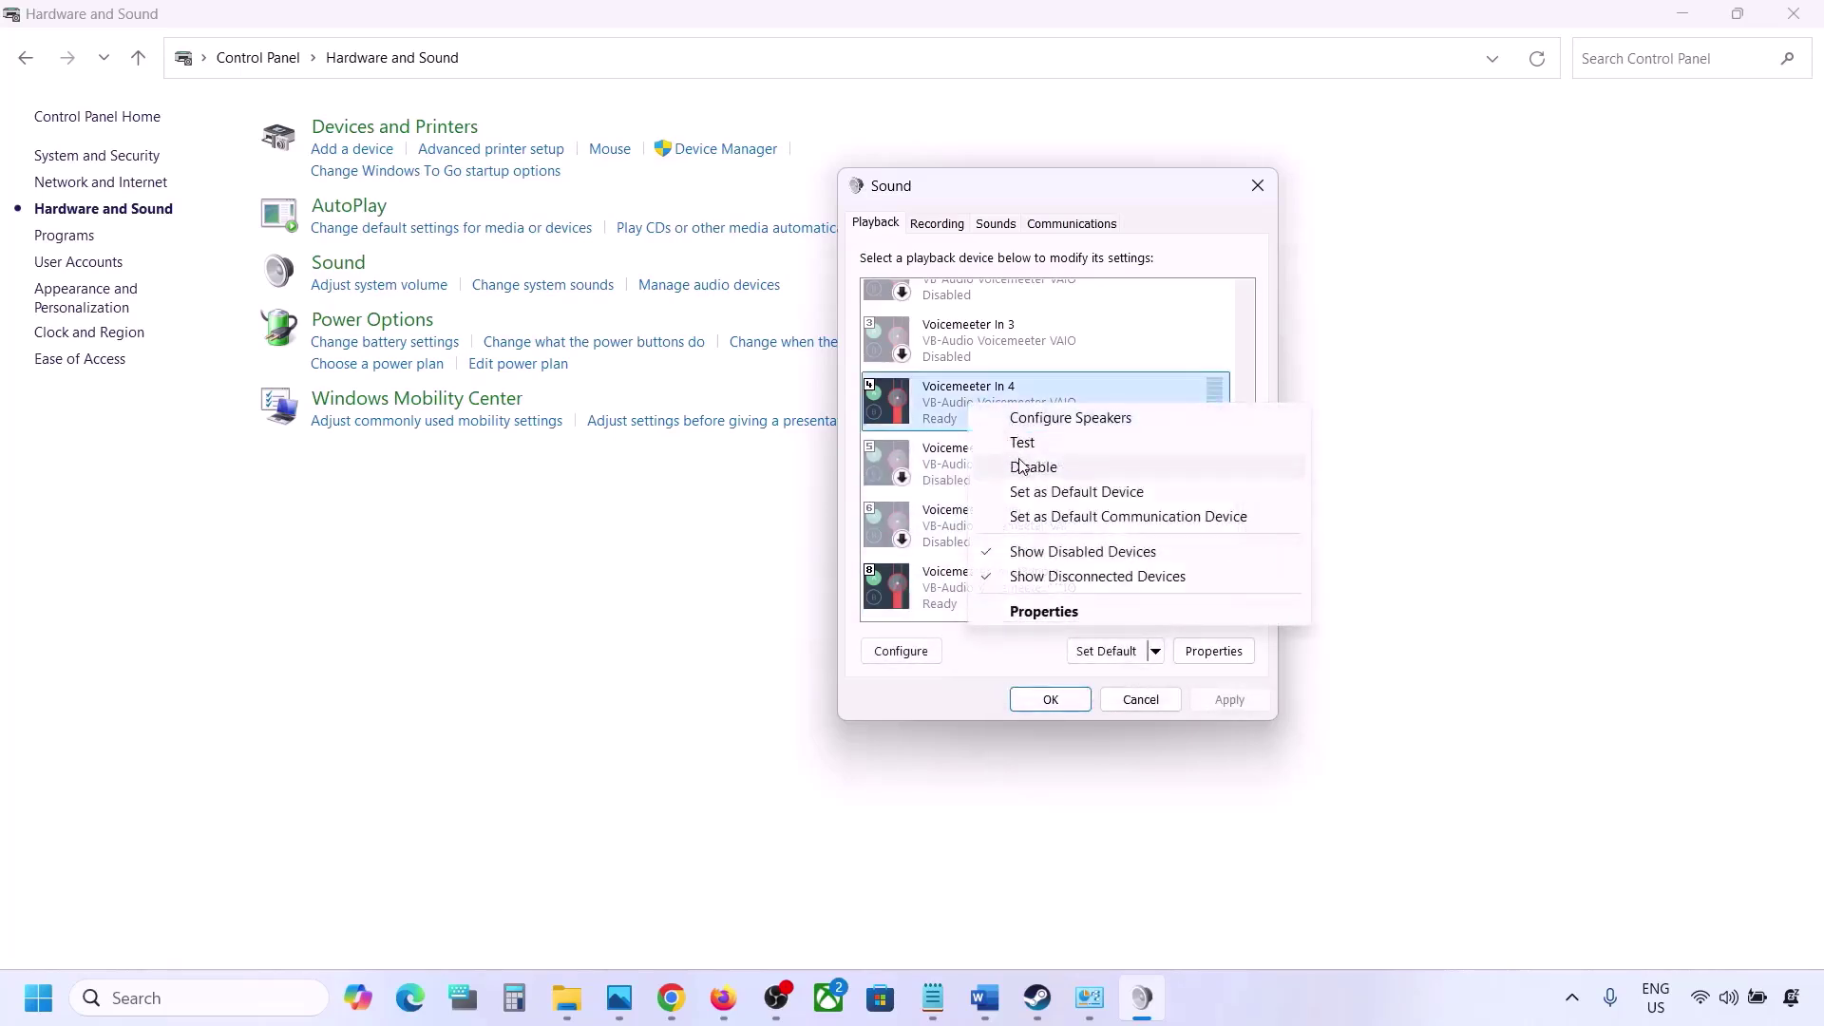
pyautogui.click(1020, 467)
pyautogui.rightClick(967, 581)
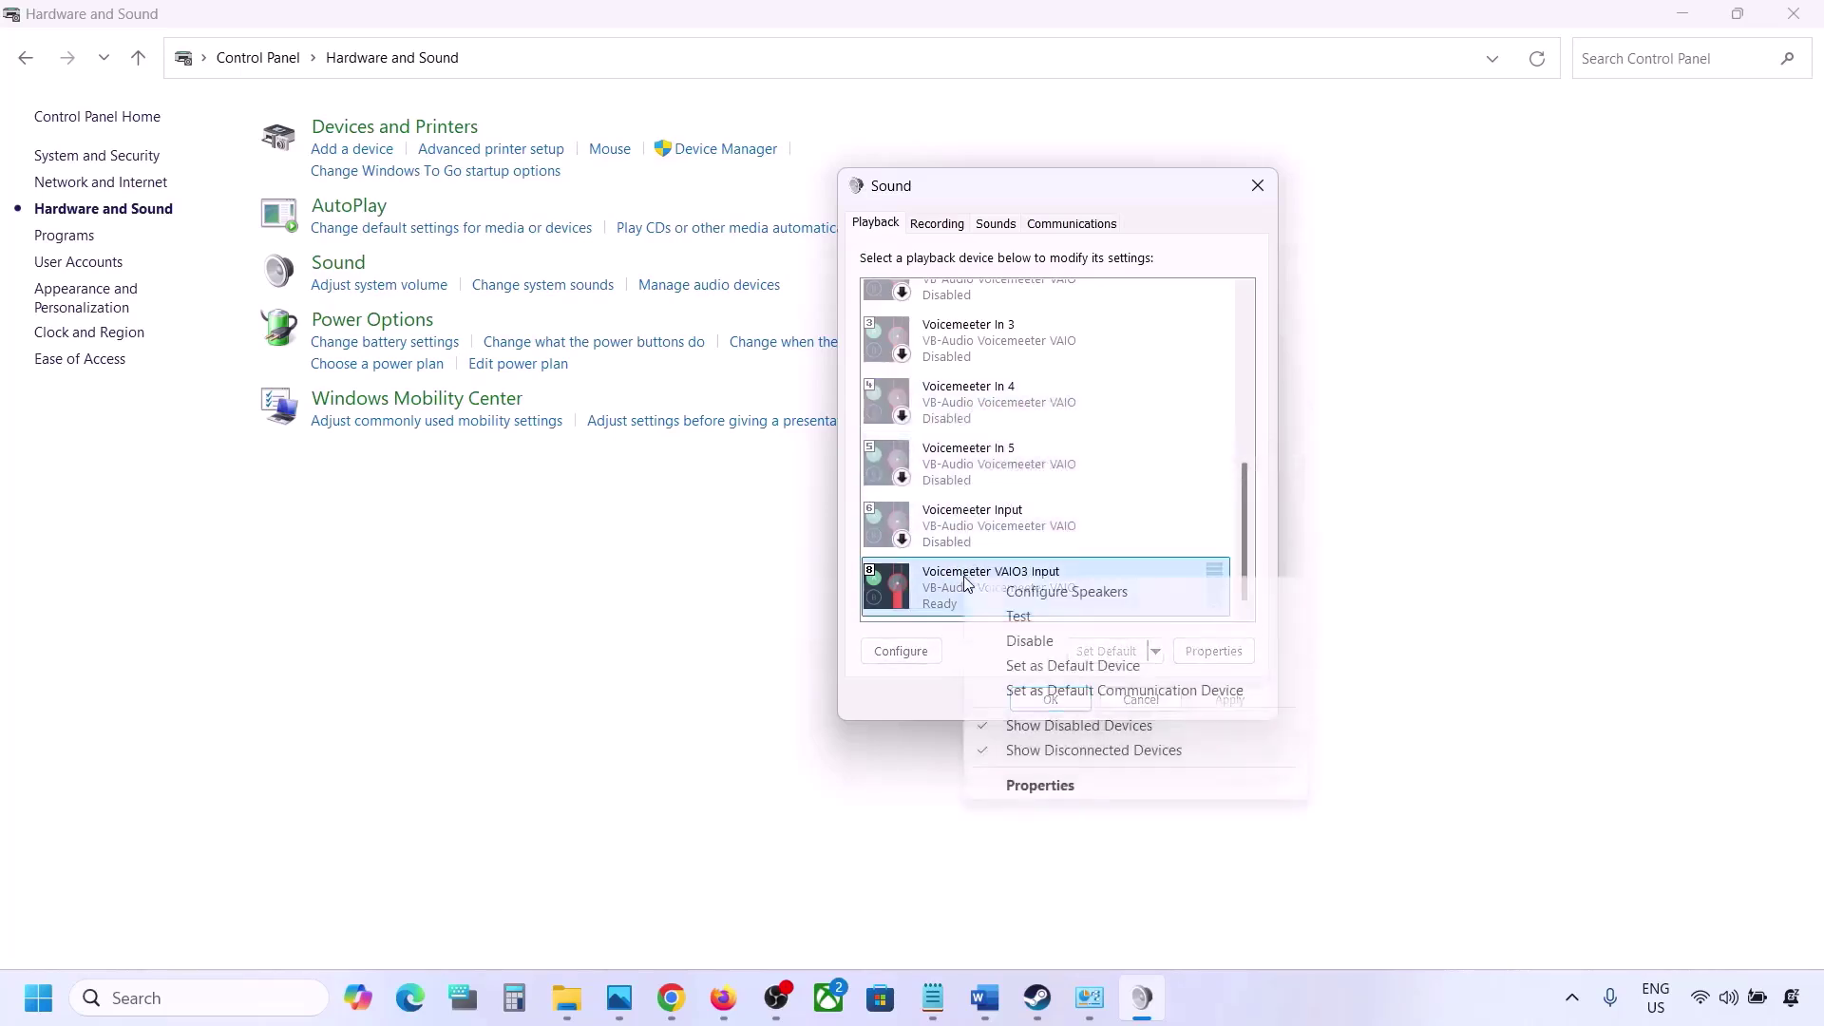
pyautogui.click(1030, 641)
# Select the Realtek speakers among the playback devices and check their default-device options.
pyautogui.scroll(10, 1022, 408)
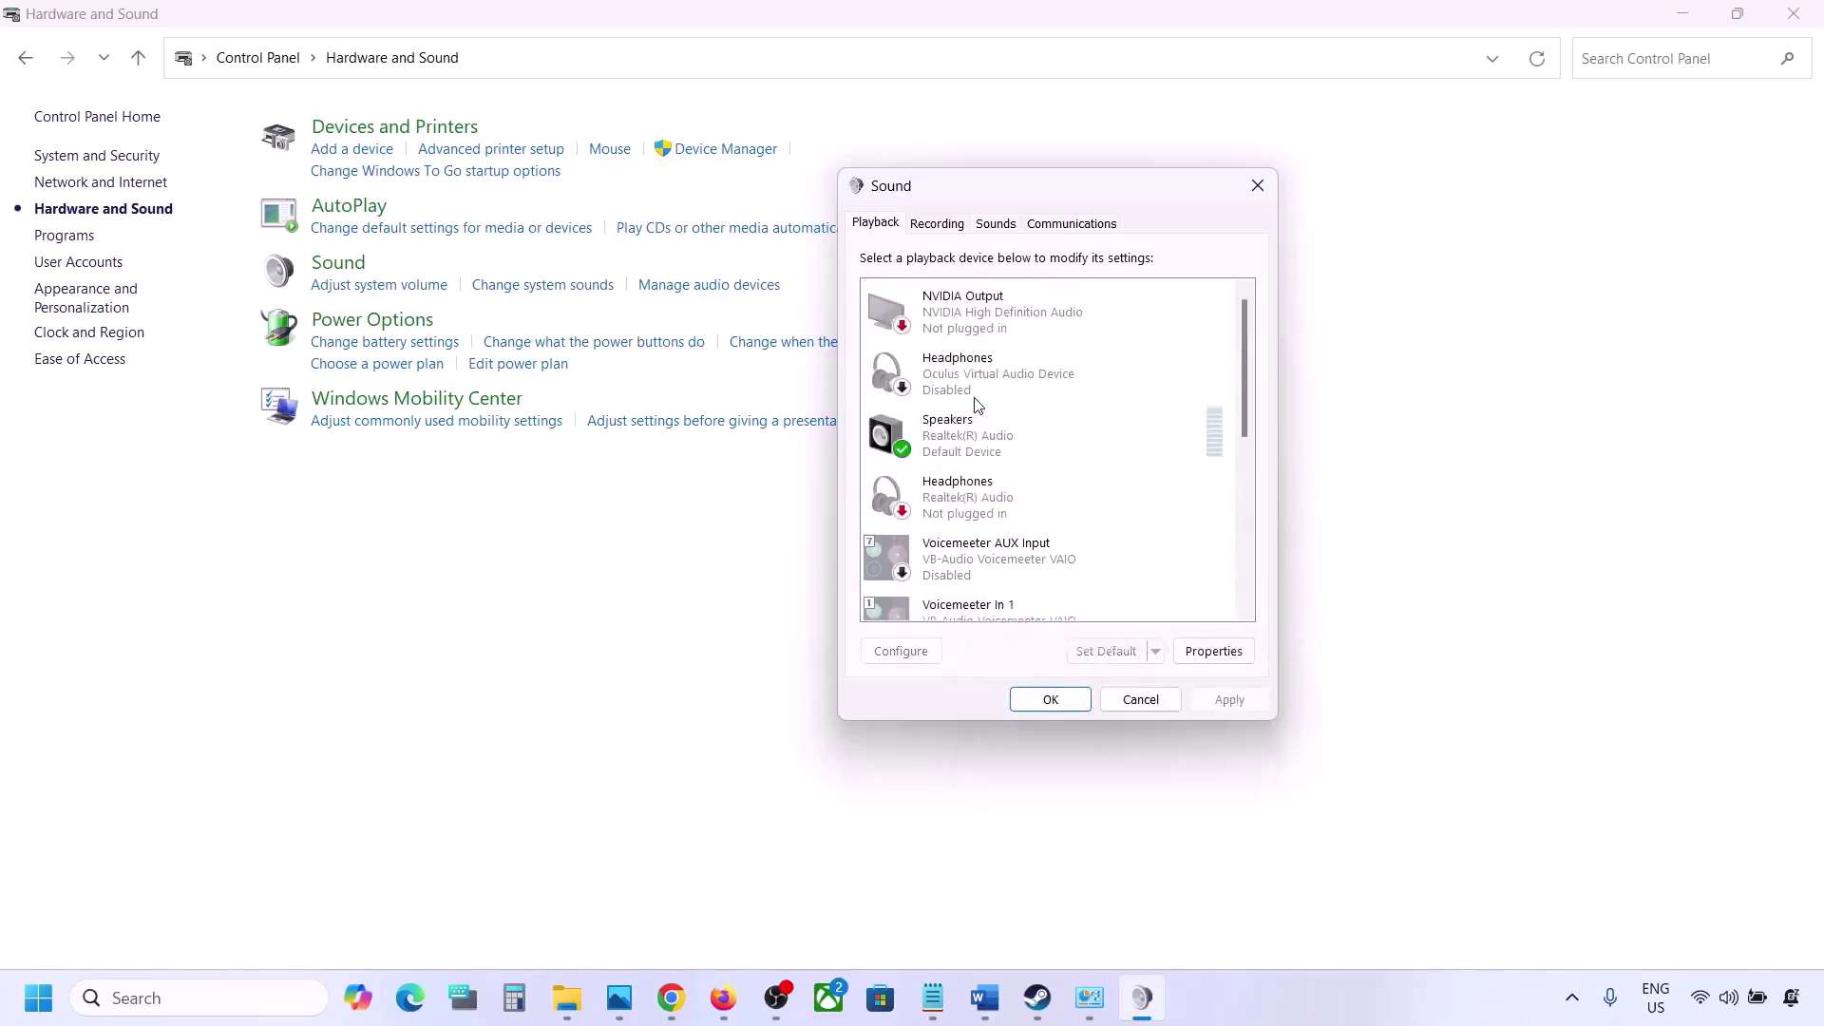
pyautogui.click(1006, 437)
pyautogui.rightClick(1006, 437)
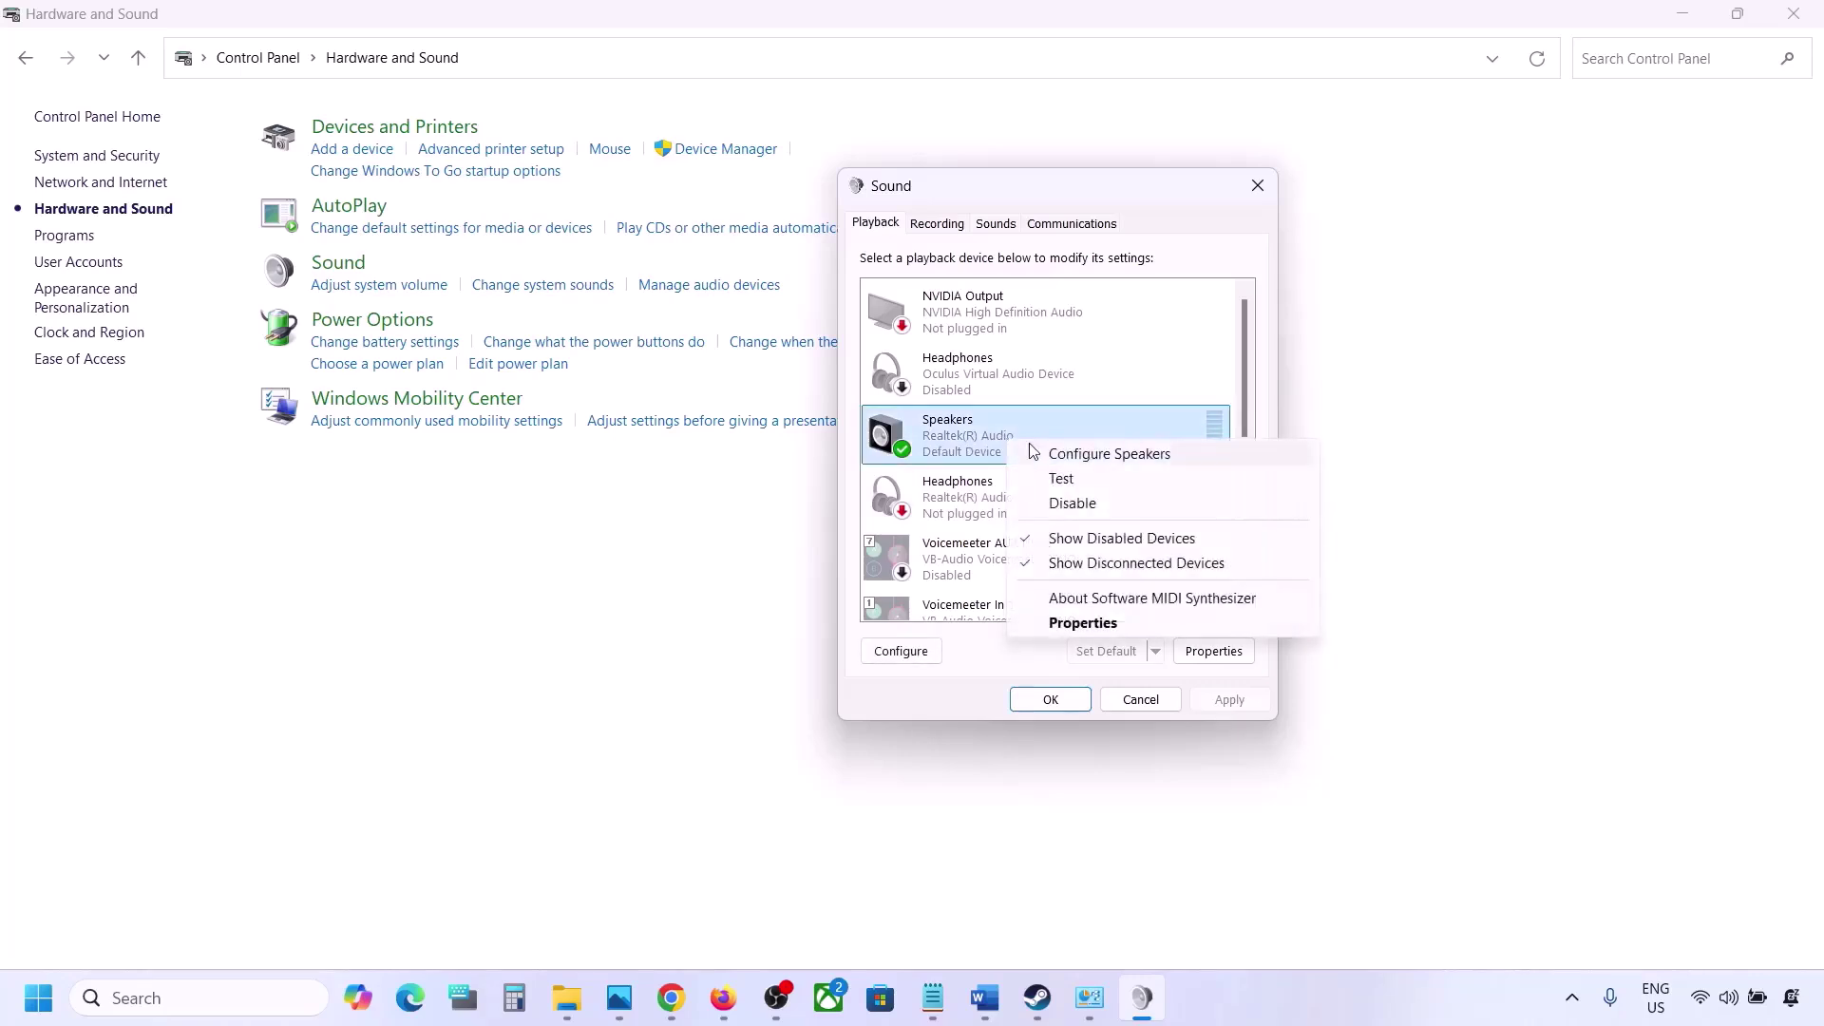
pyautogui.click(960, 456)
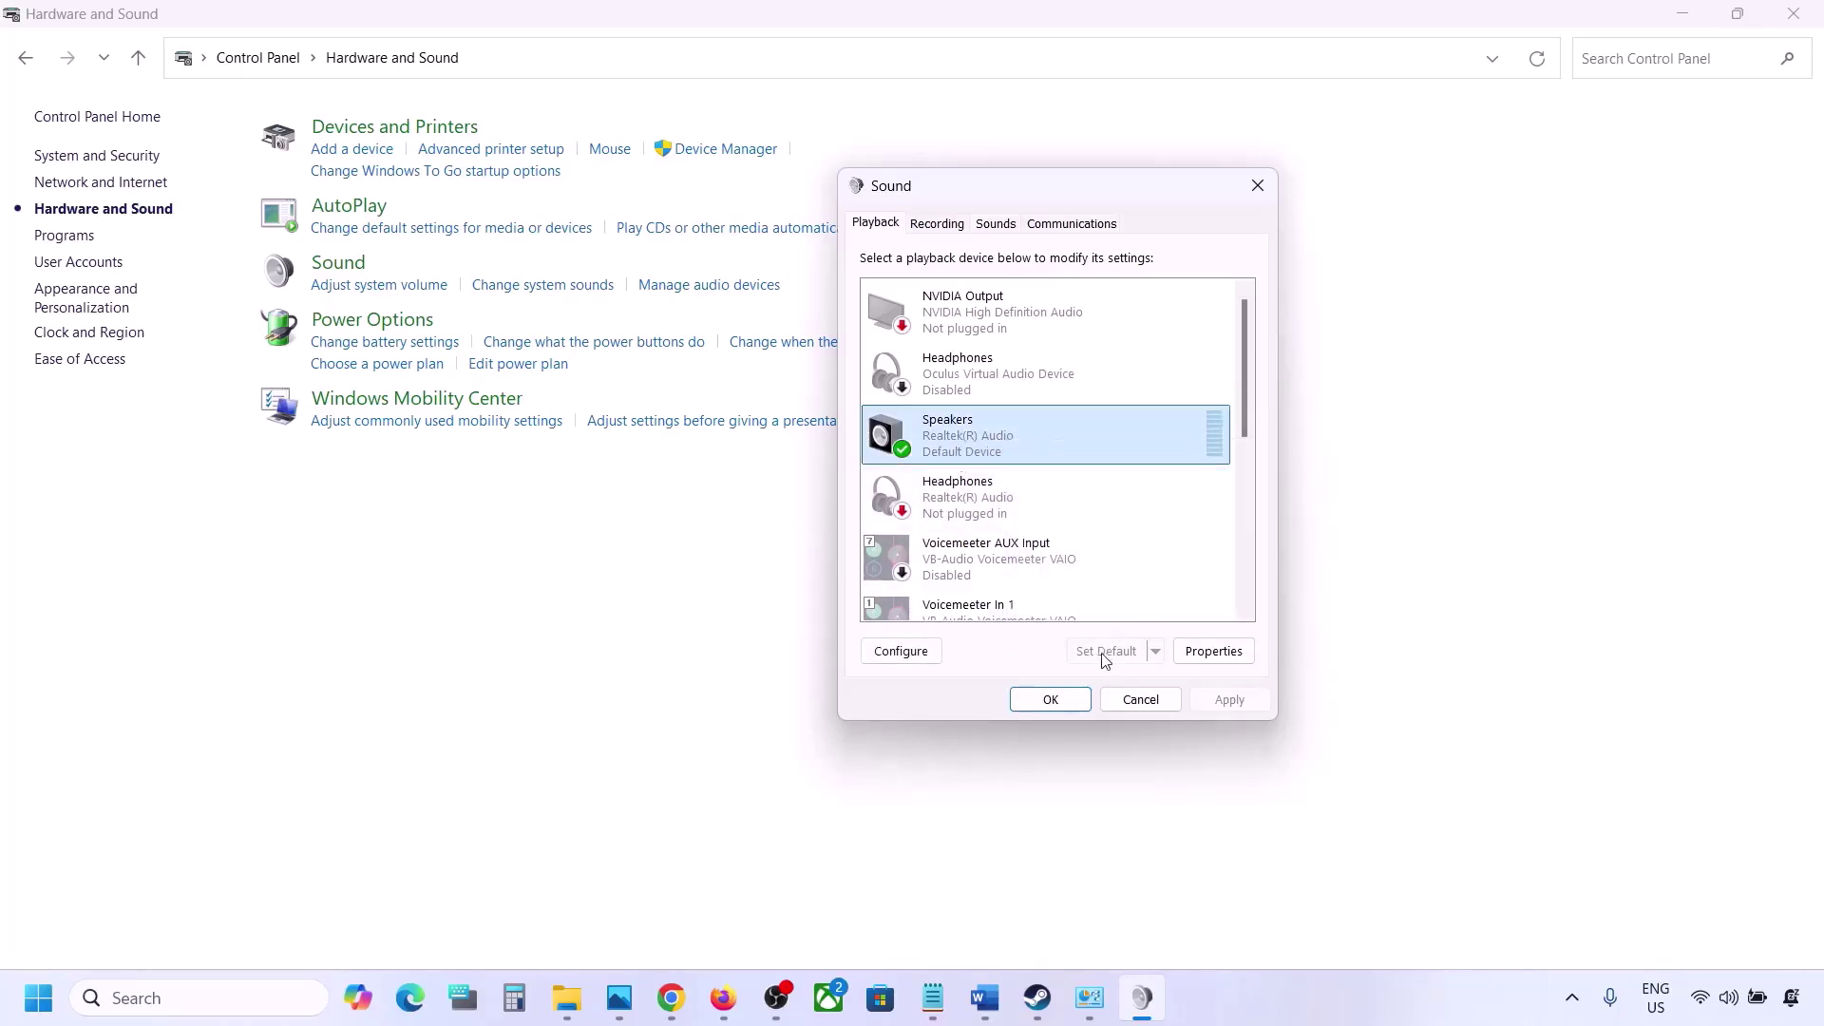
# Disable the Oculus Virtual Audio Device headset microphone among the recording devices and close the Sound dialog.
pyautogui.click(941, 224)
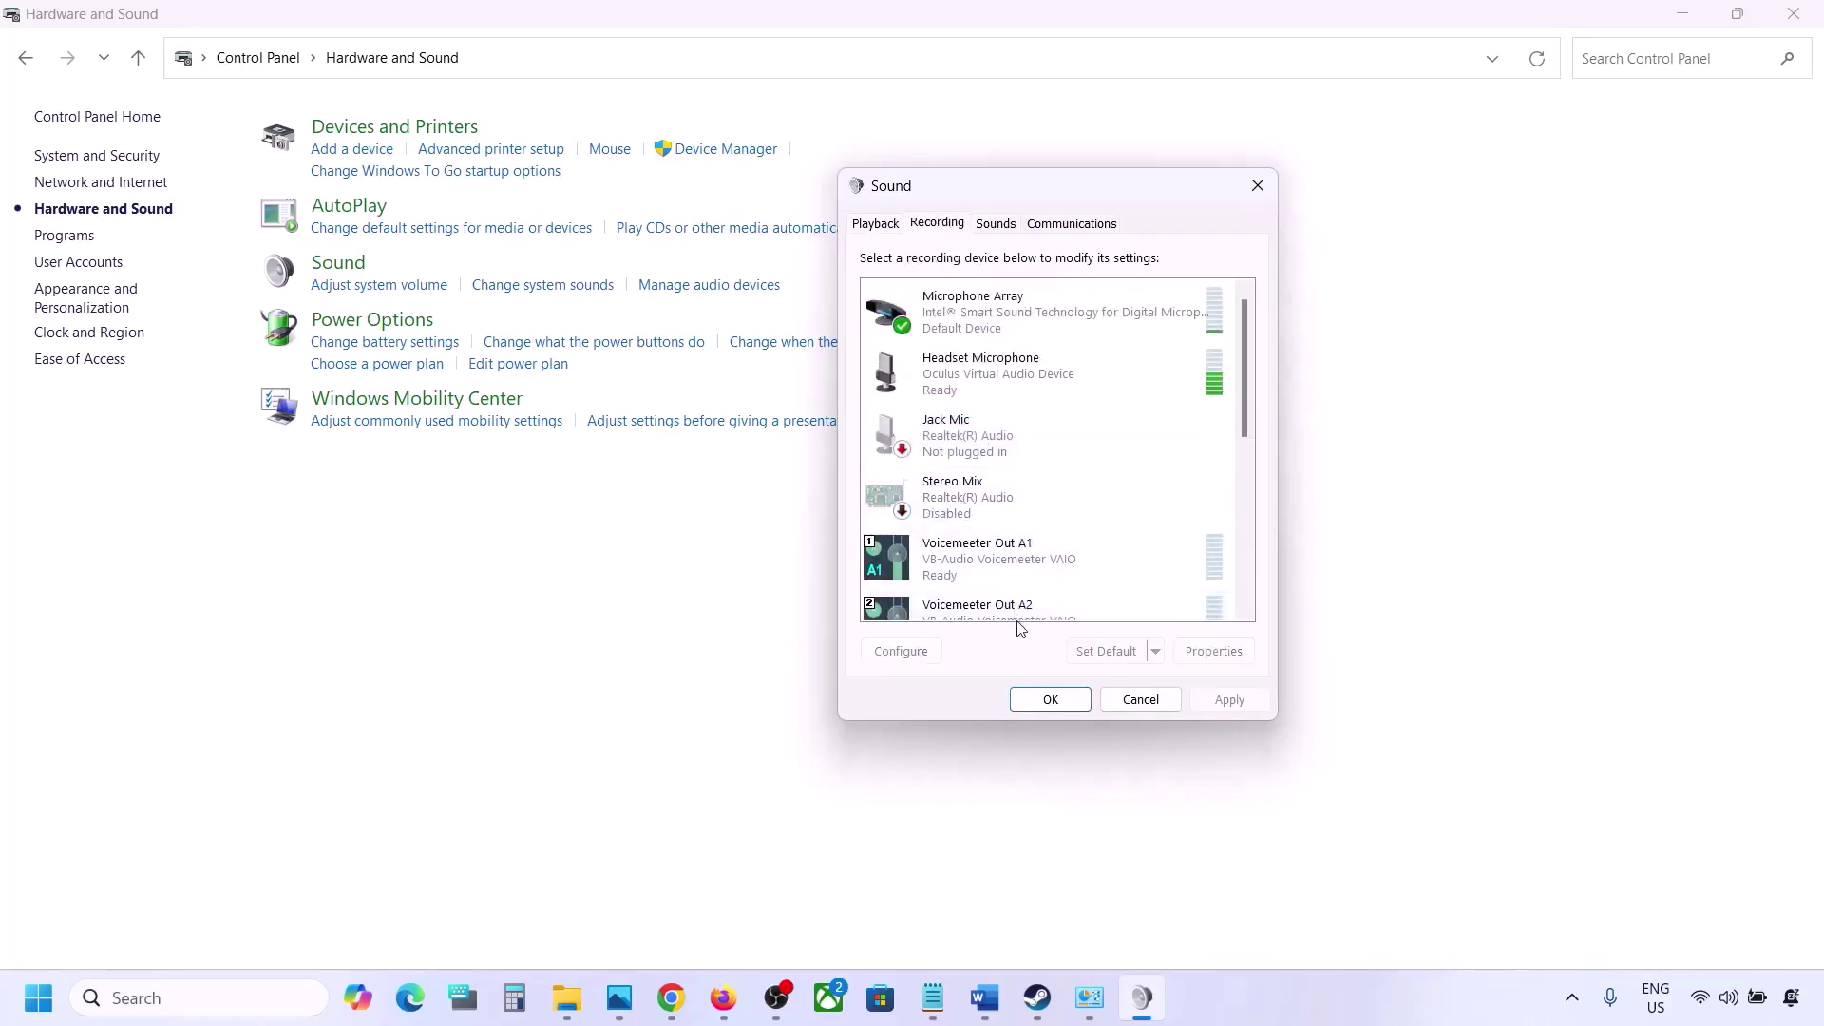
pyautogui.scroll(-3, 1010, 488)
pyautogui.scroll(1, 1012, 487)
pyautogui.scroll(1, 1011, 485)
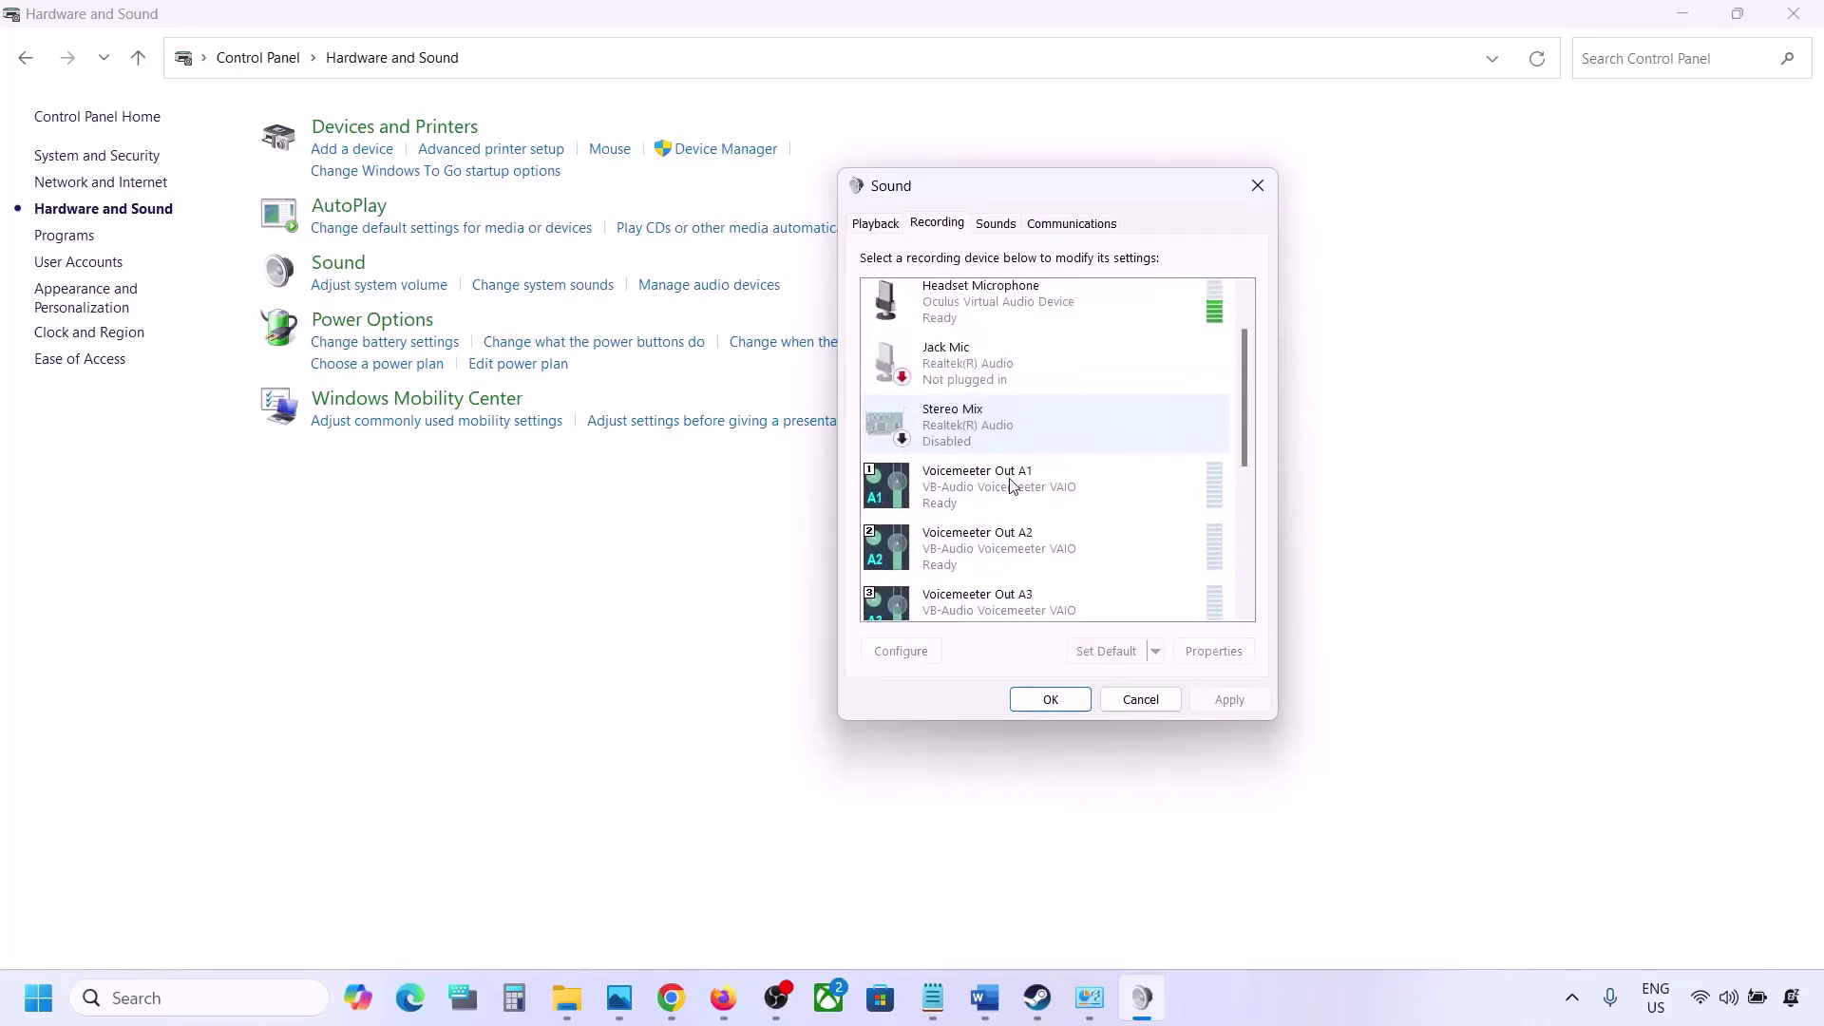
pyautogui.click(876, 224)
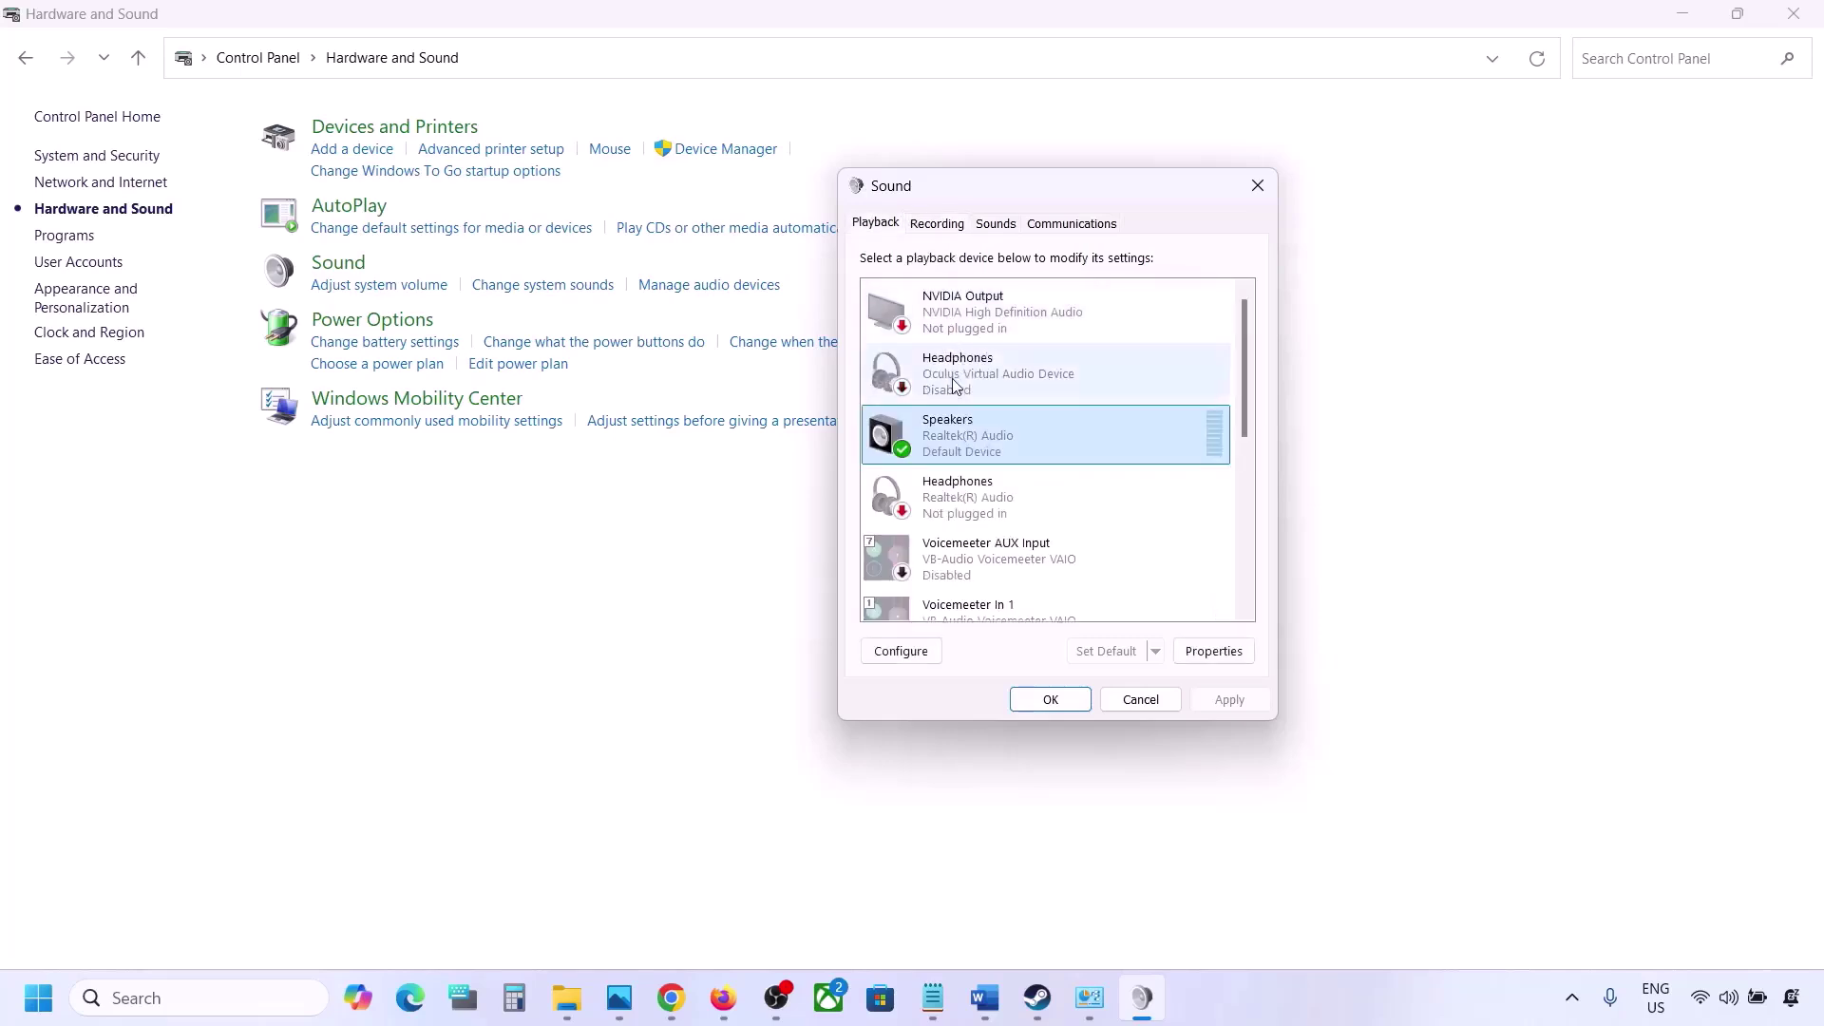
pyautogui.click(938, 228)
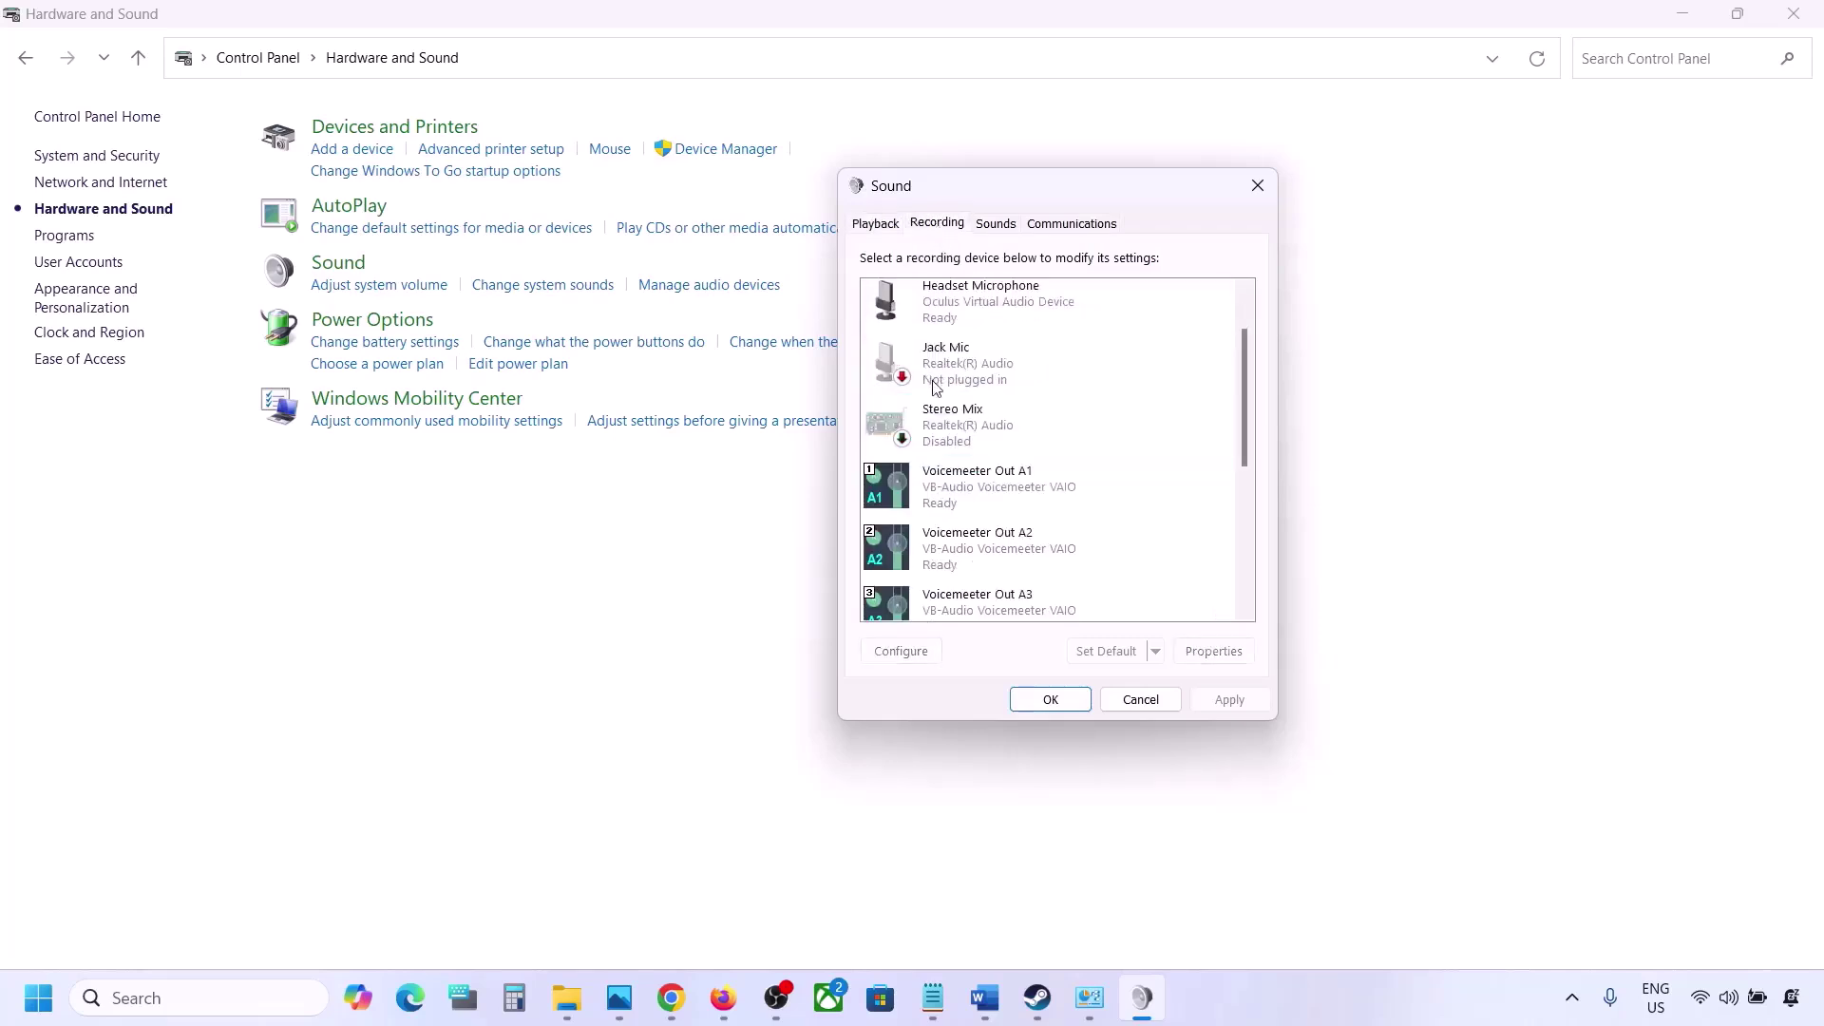
pyautogui.scroll(1, 1019, 461)
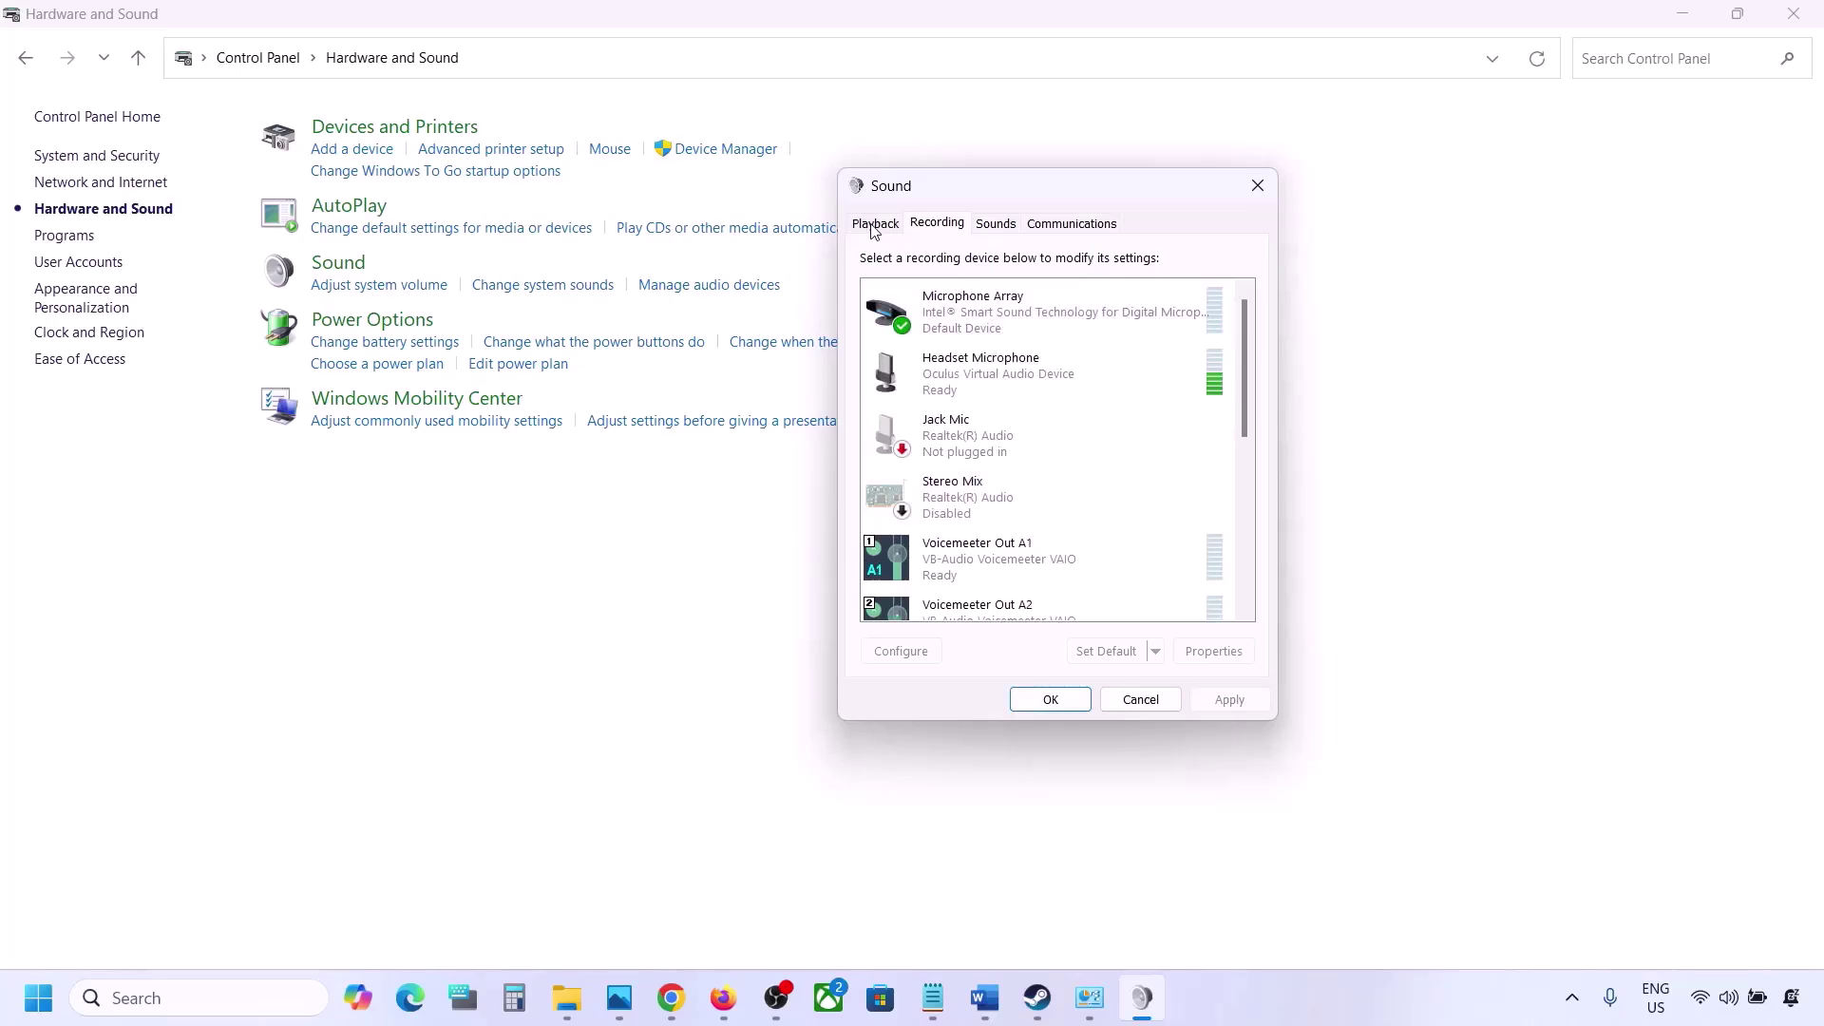
pyautogui.click(962, 383)
pyautogui.rightClick(962, 379)
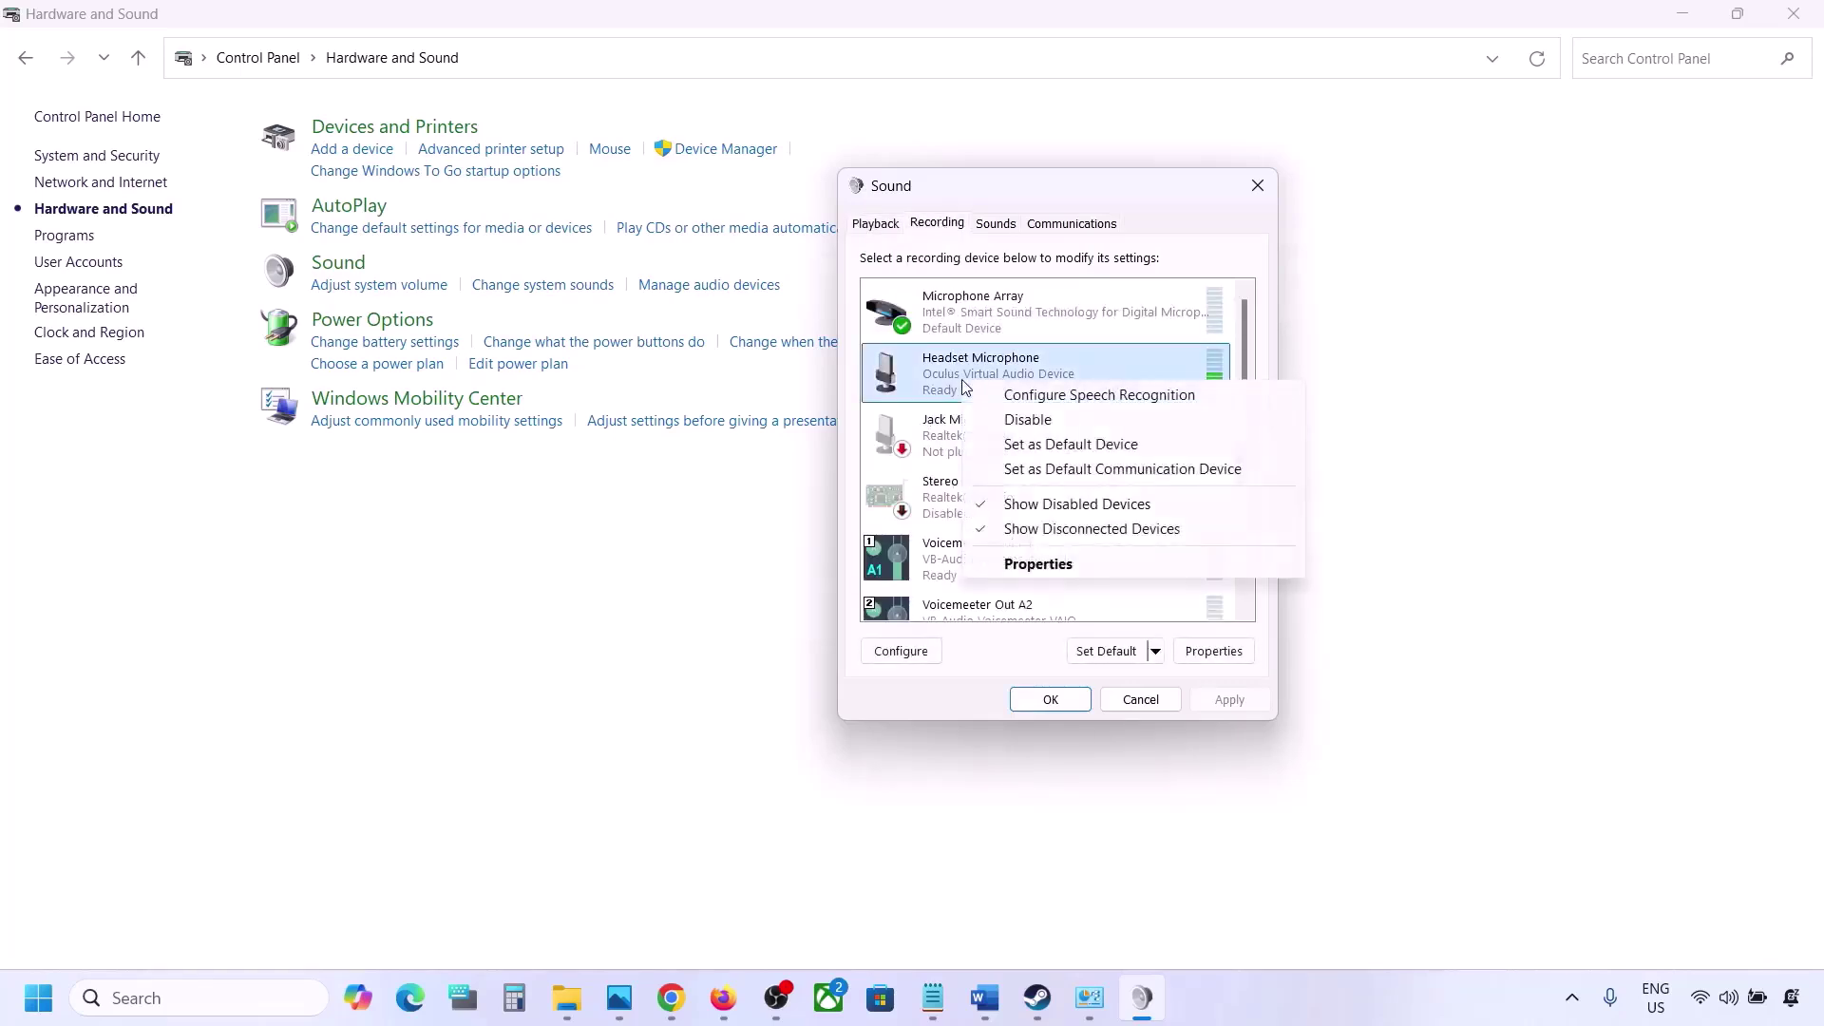
pyautogui.click(1030, 421)
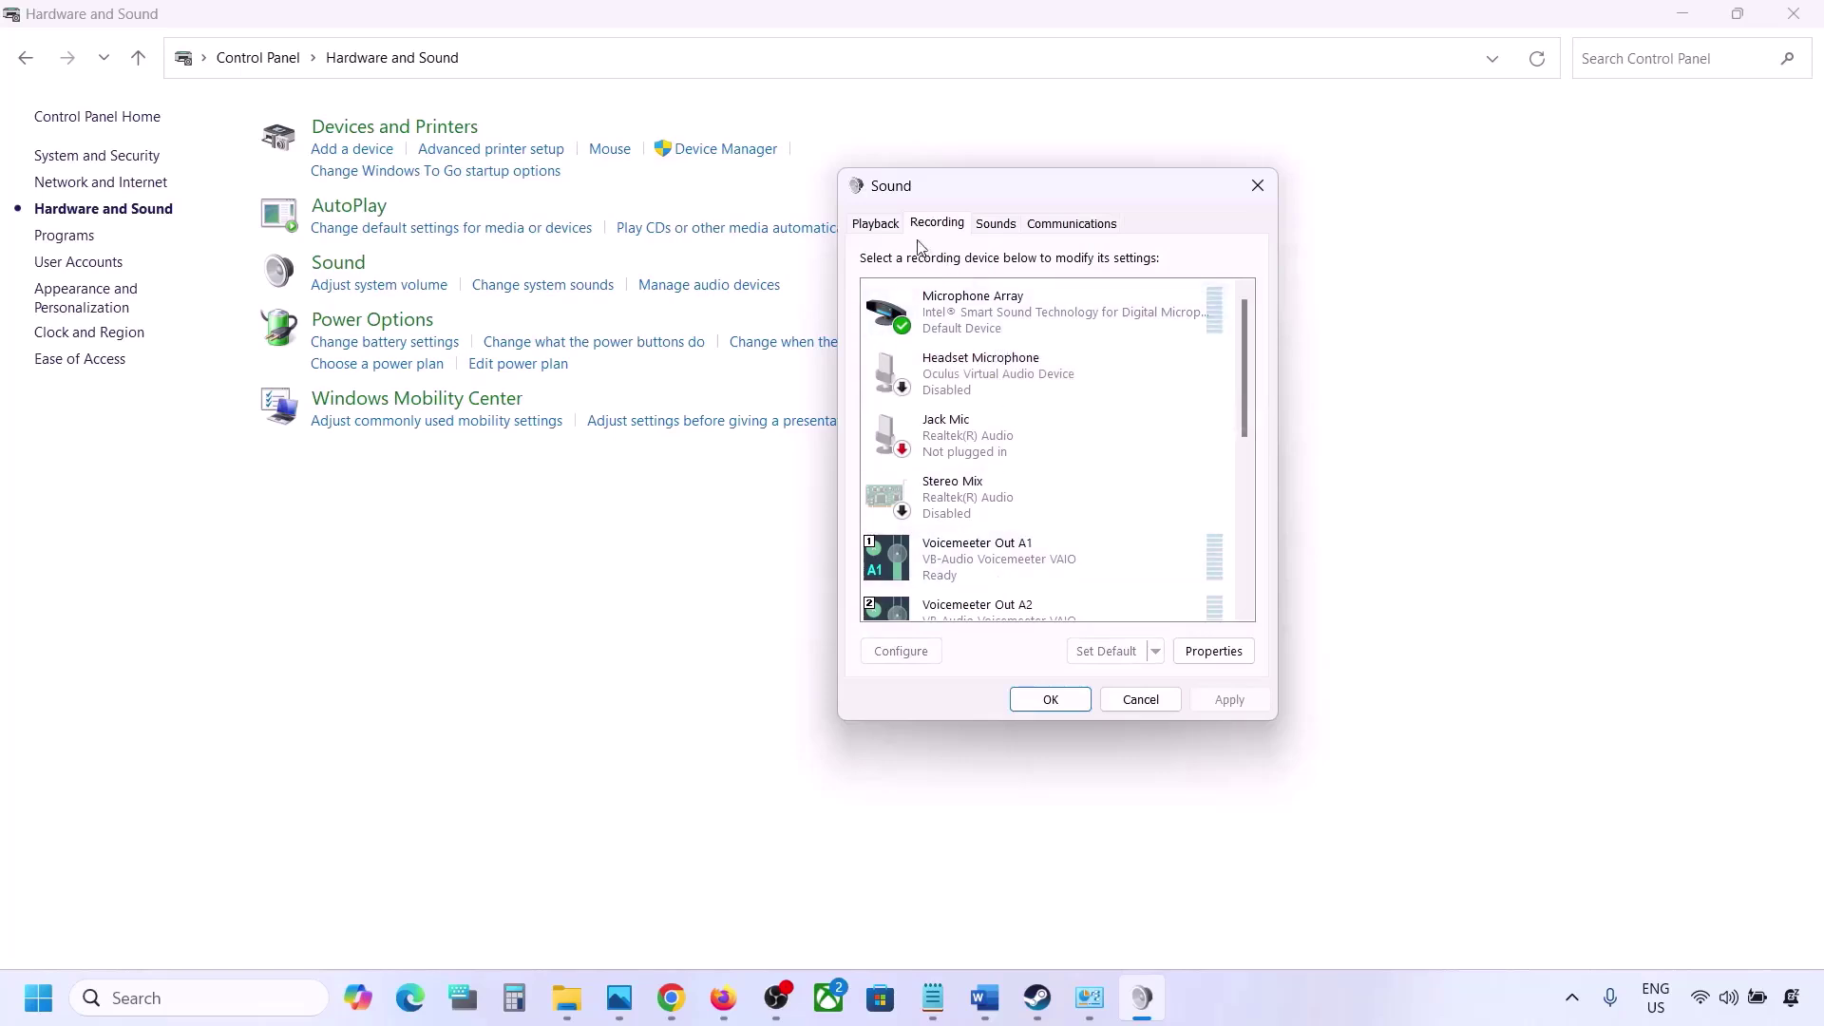
pyautogui.click(866, 224)
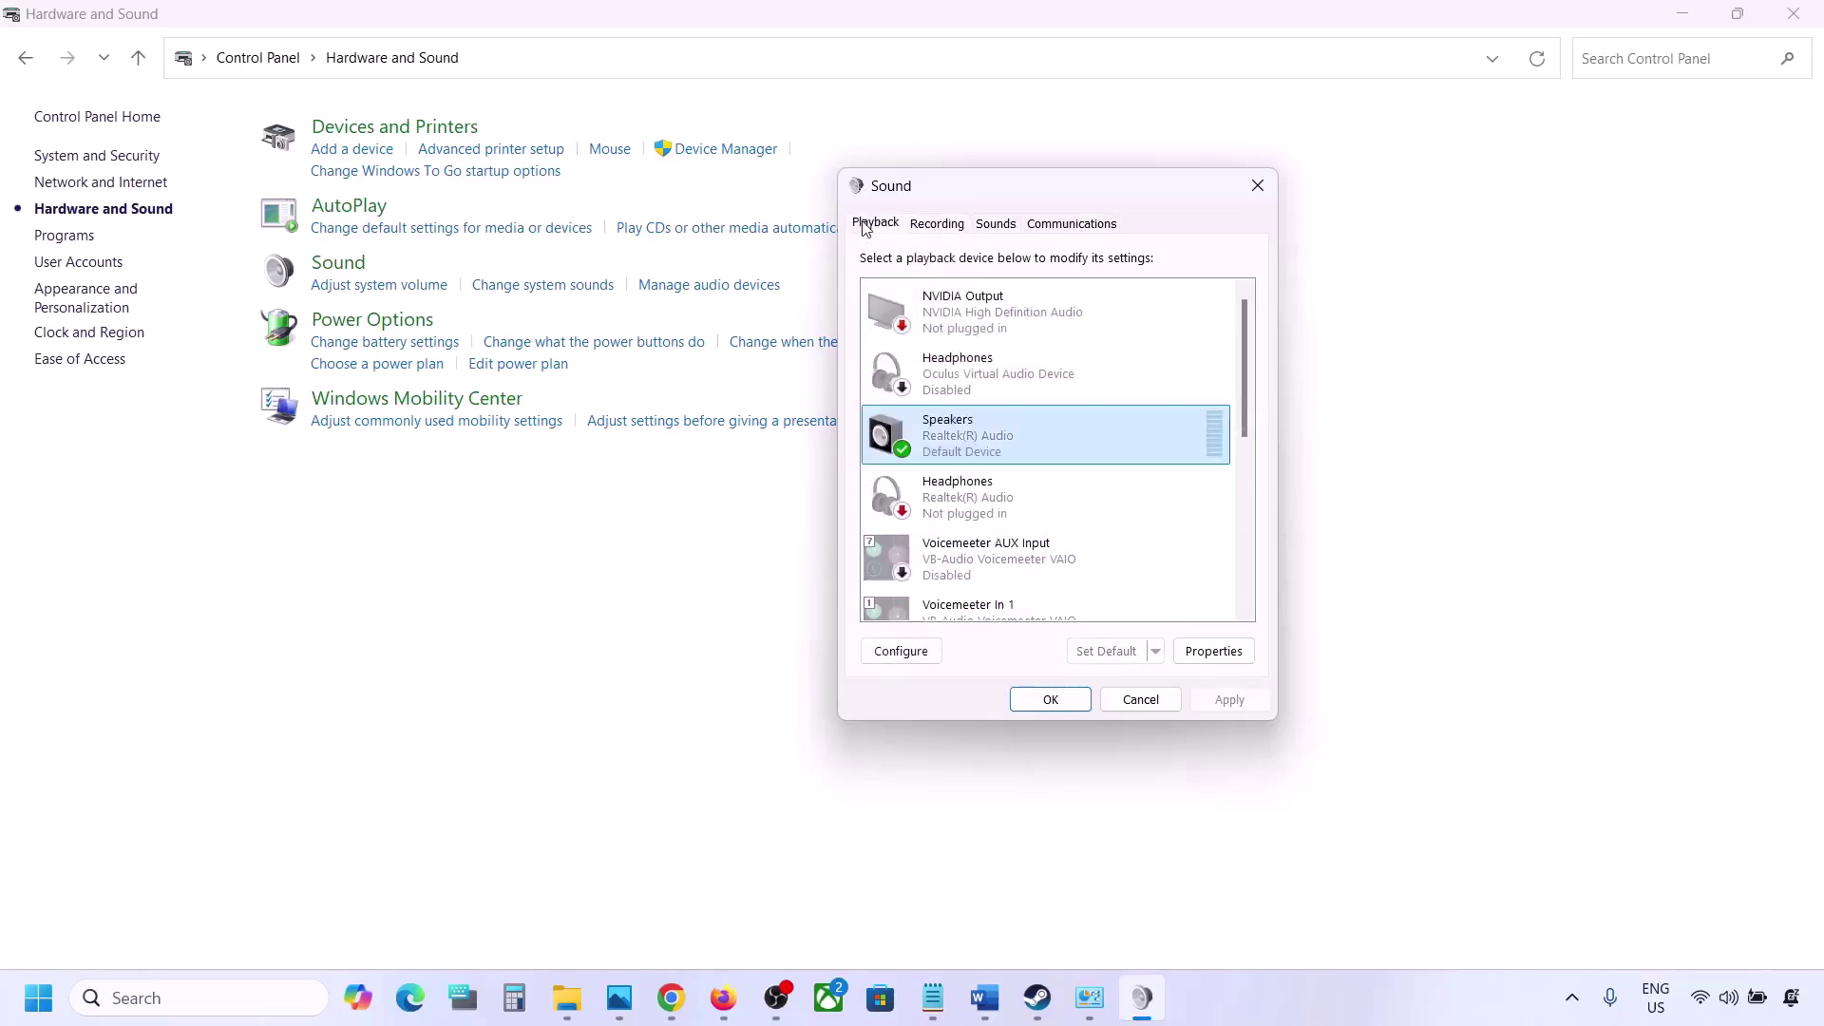
pyautogui.click(1257, 185)
# Switch to Device Manager and expand the Sound, video and game controllers category.
pyautogui.rightClick(38, 1018)
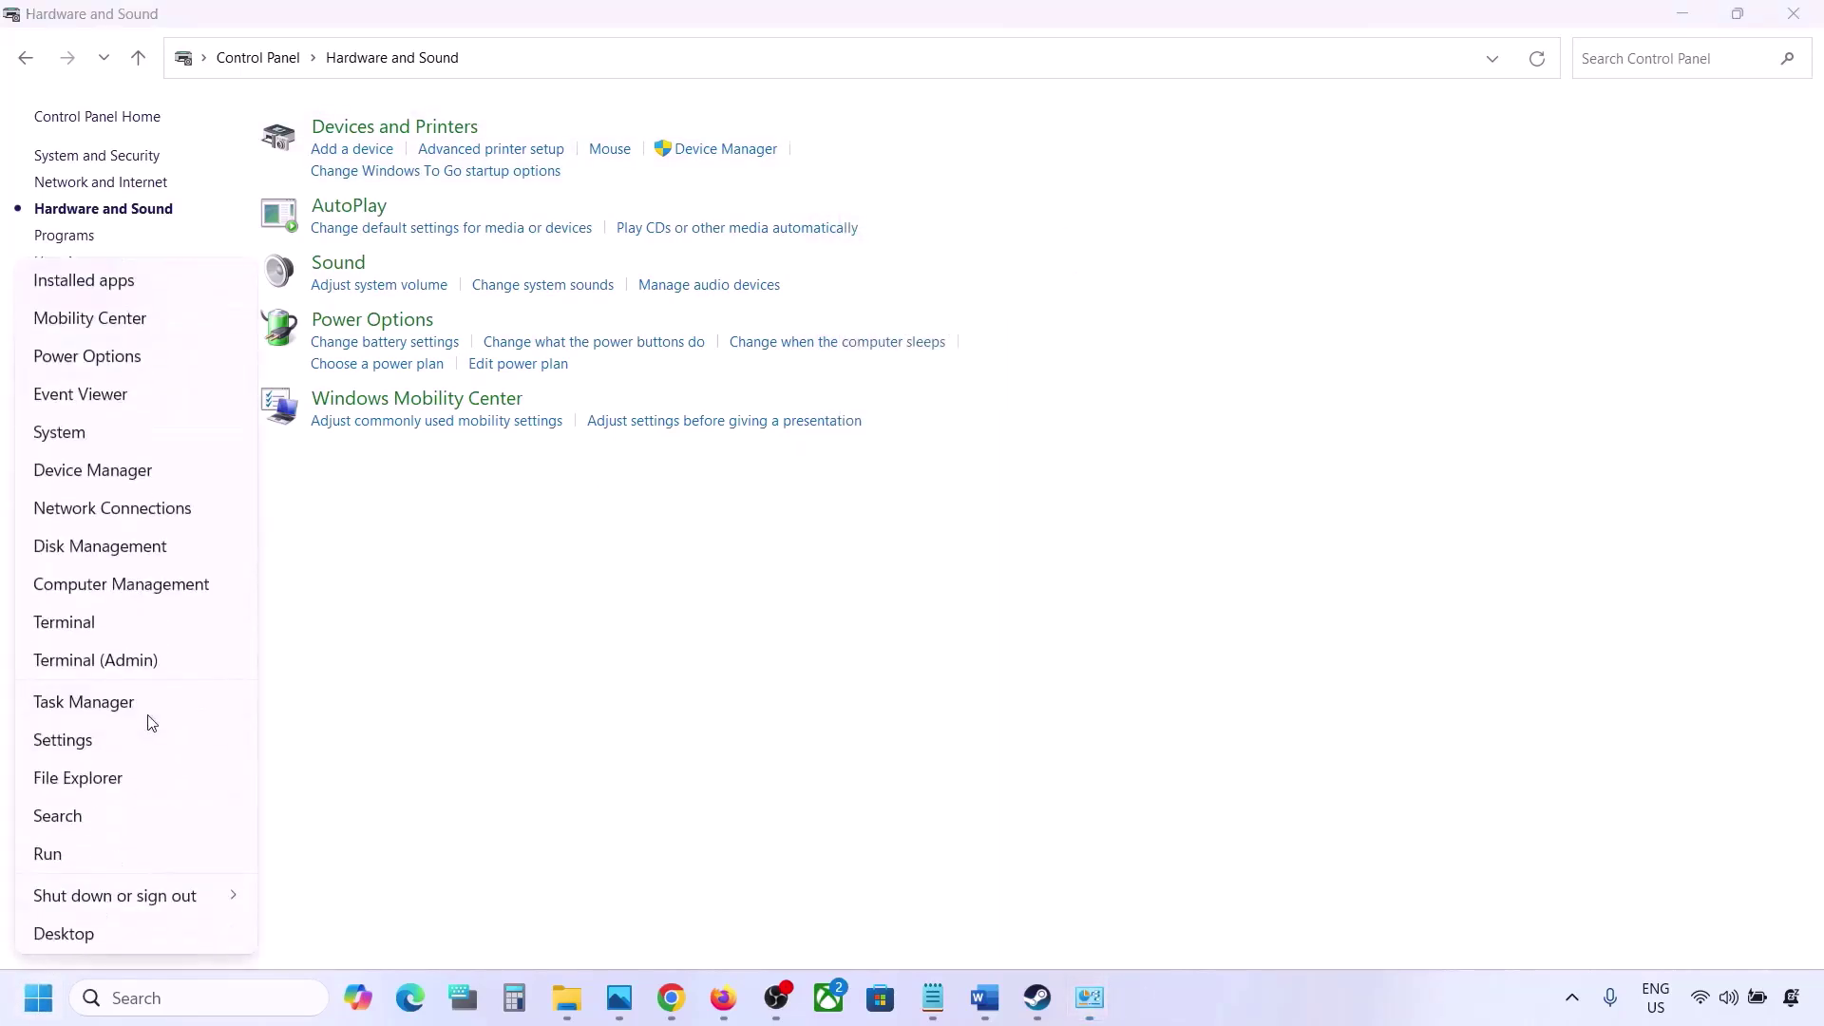
pyautogui.click(98, 471)
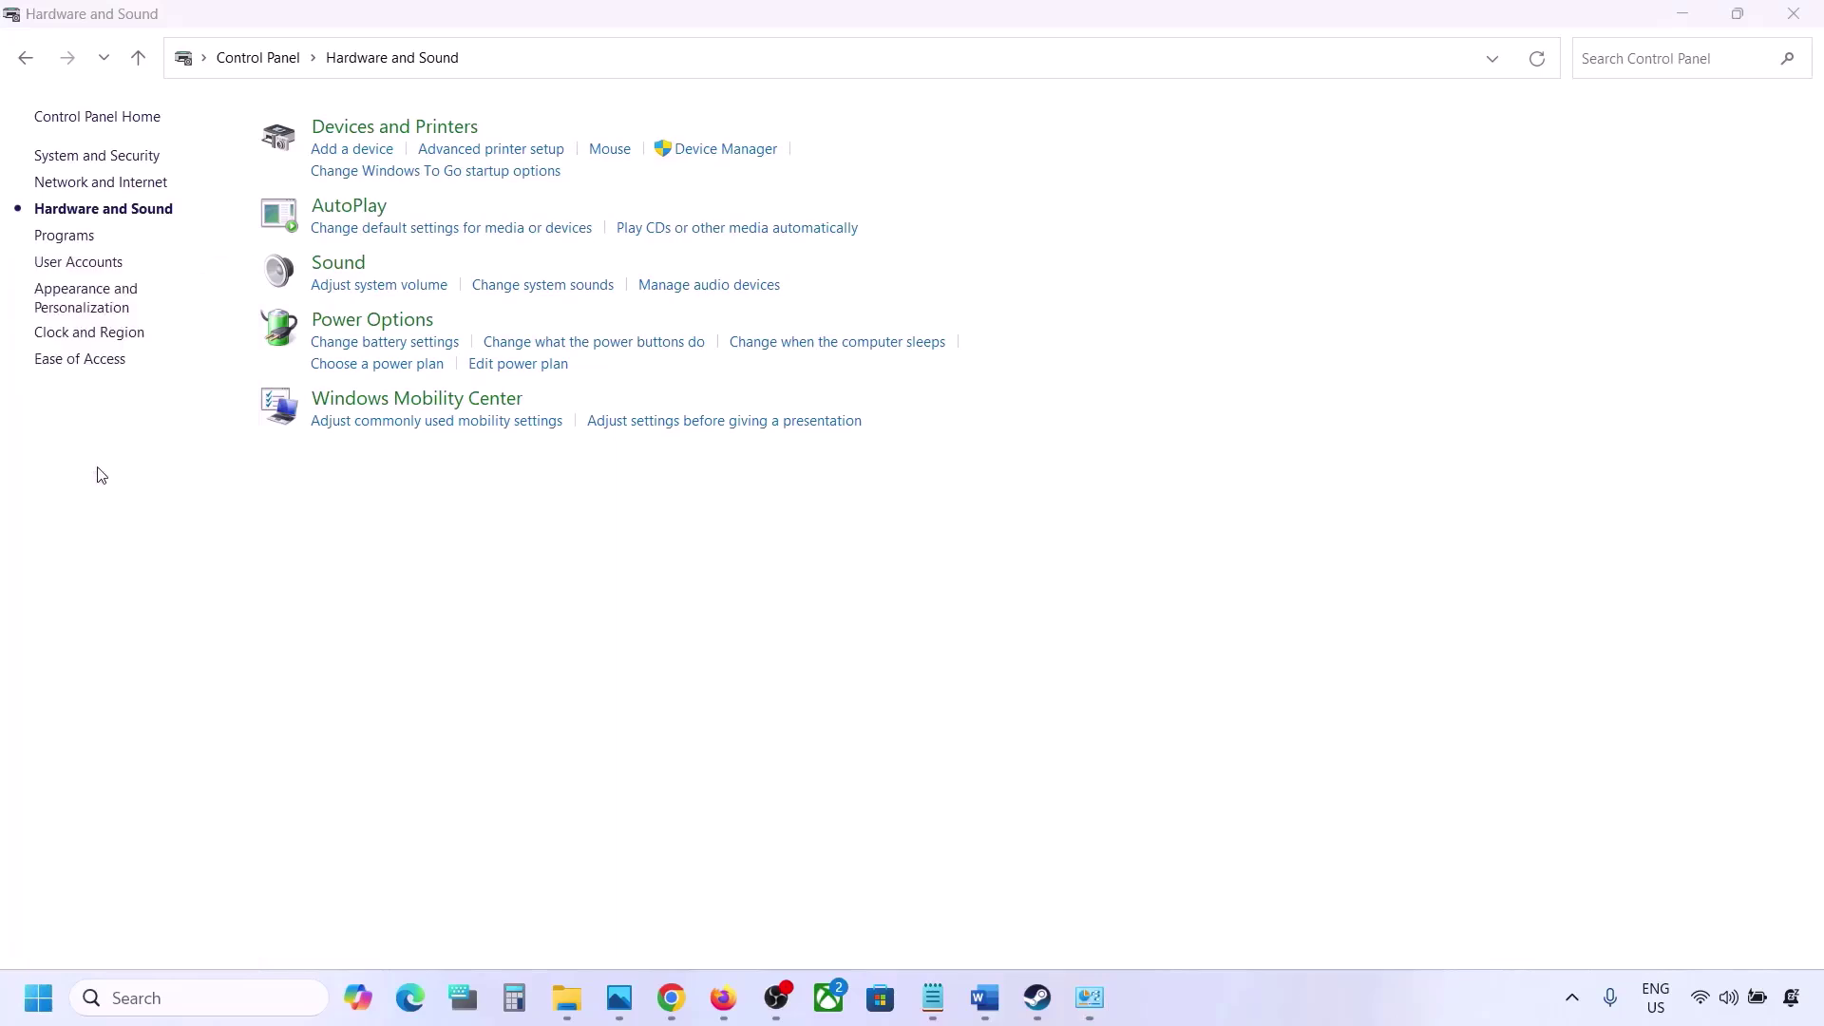
pyautogui.scroll(-1, 259, 456)
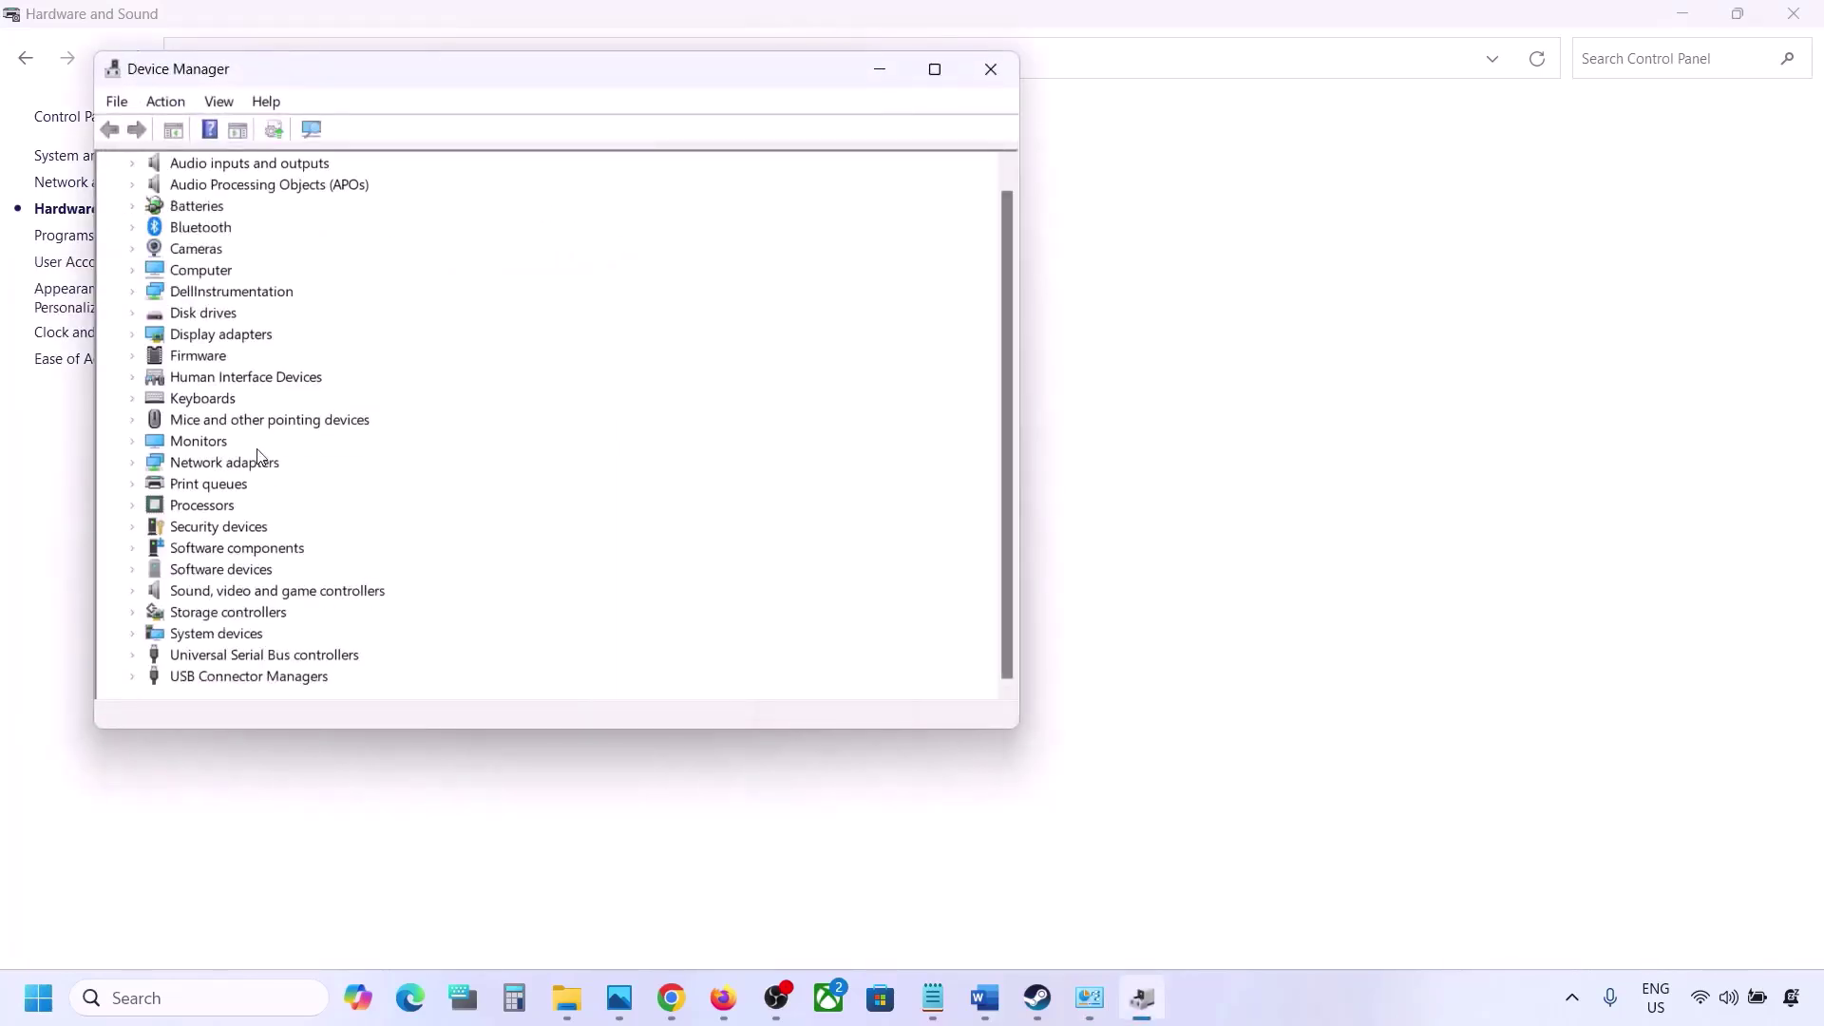
pyautogui.click(133, 592)
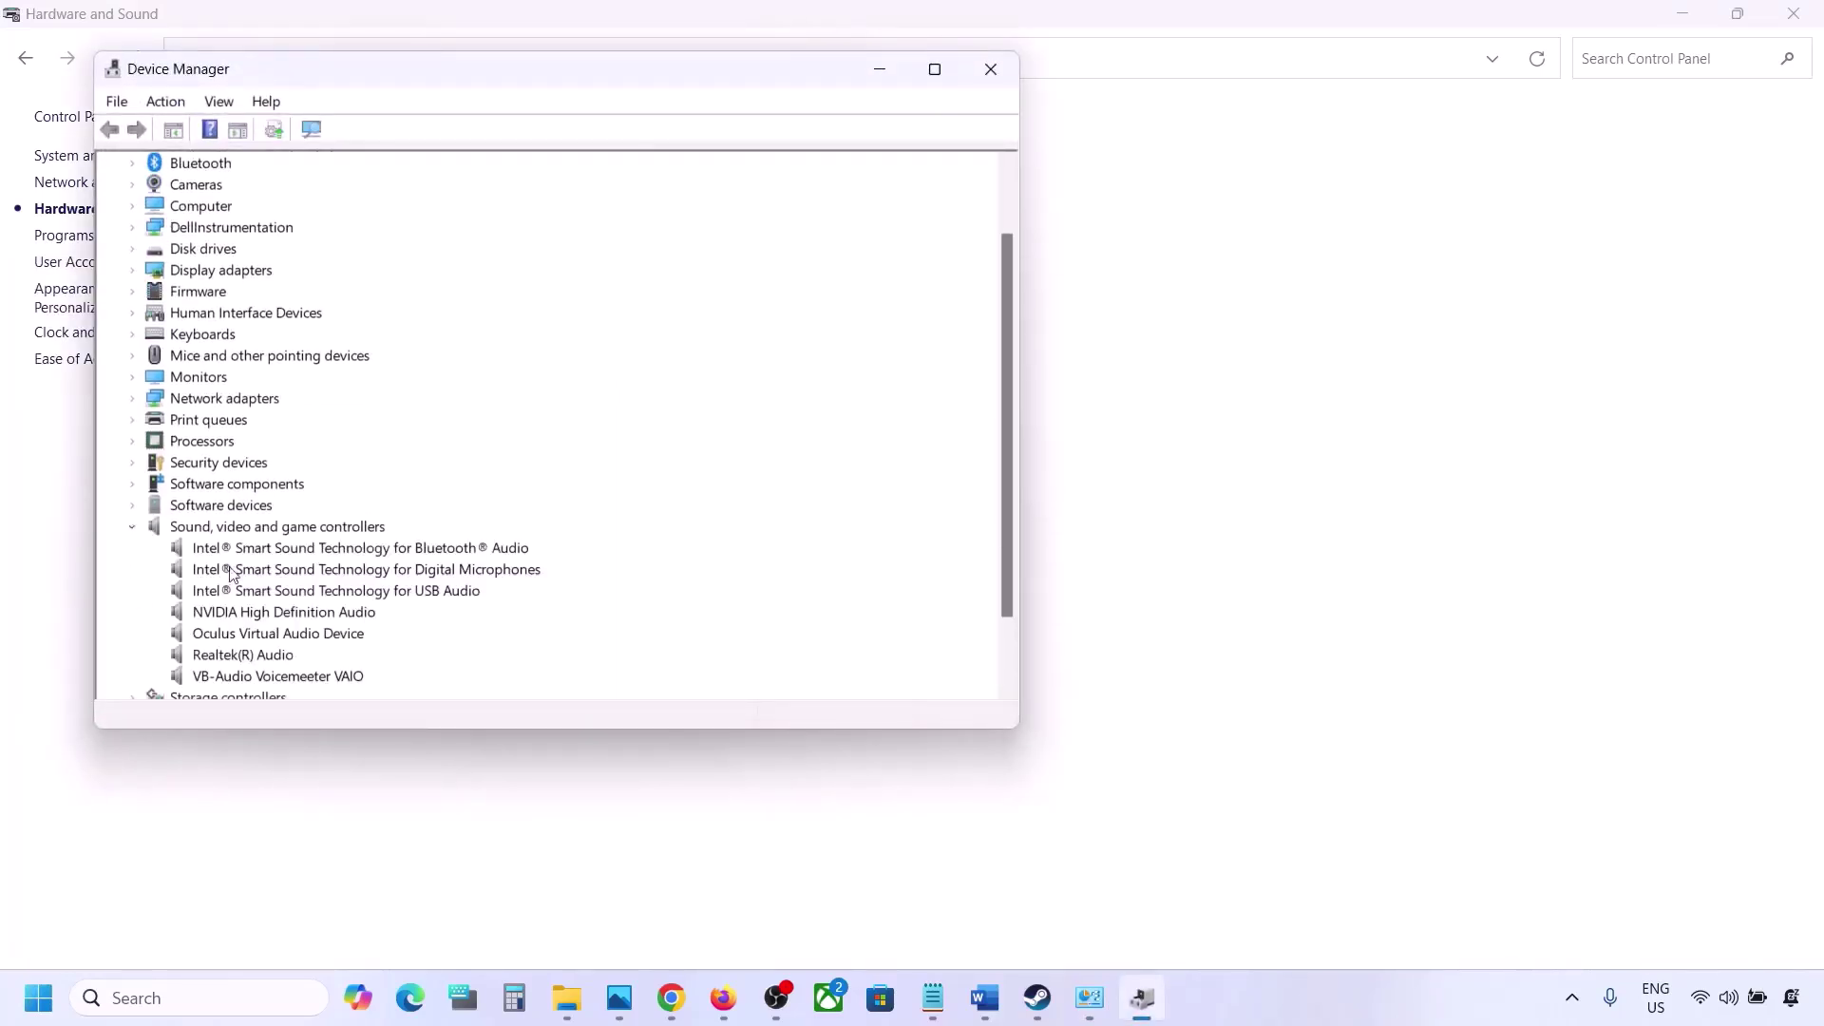
pyautogui.scroll(-2, 231, 574)
pyautogui.click(281, 571)
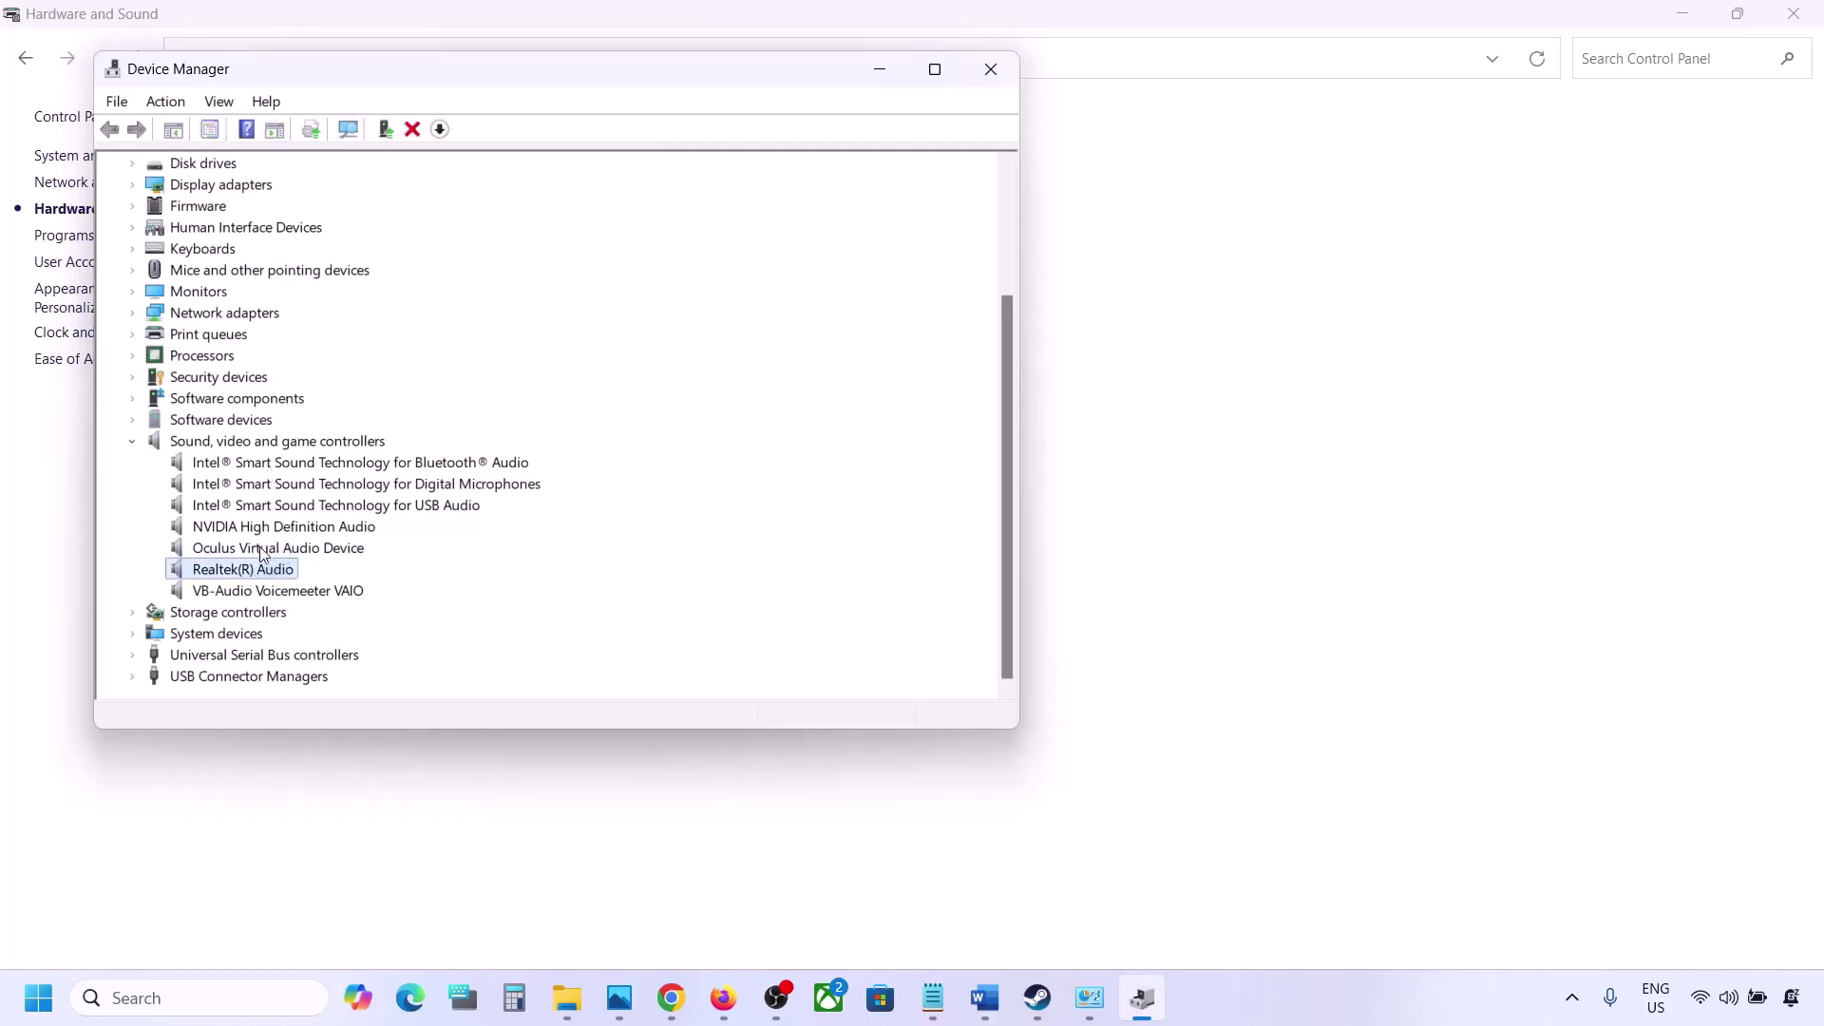
# Disable the VB-Audio Voicemeeter VAIO device under Sound, video and game controllers and accept the confirmation.
pyautogui.click(250, 593)
pyautogui.rightClick(250, 596)
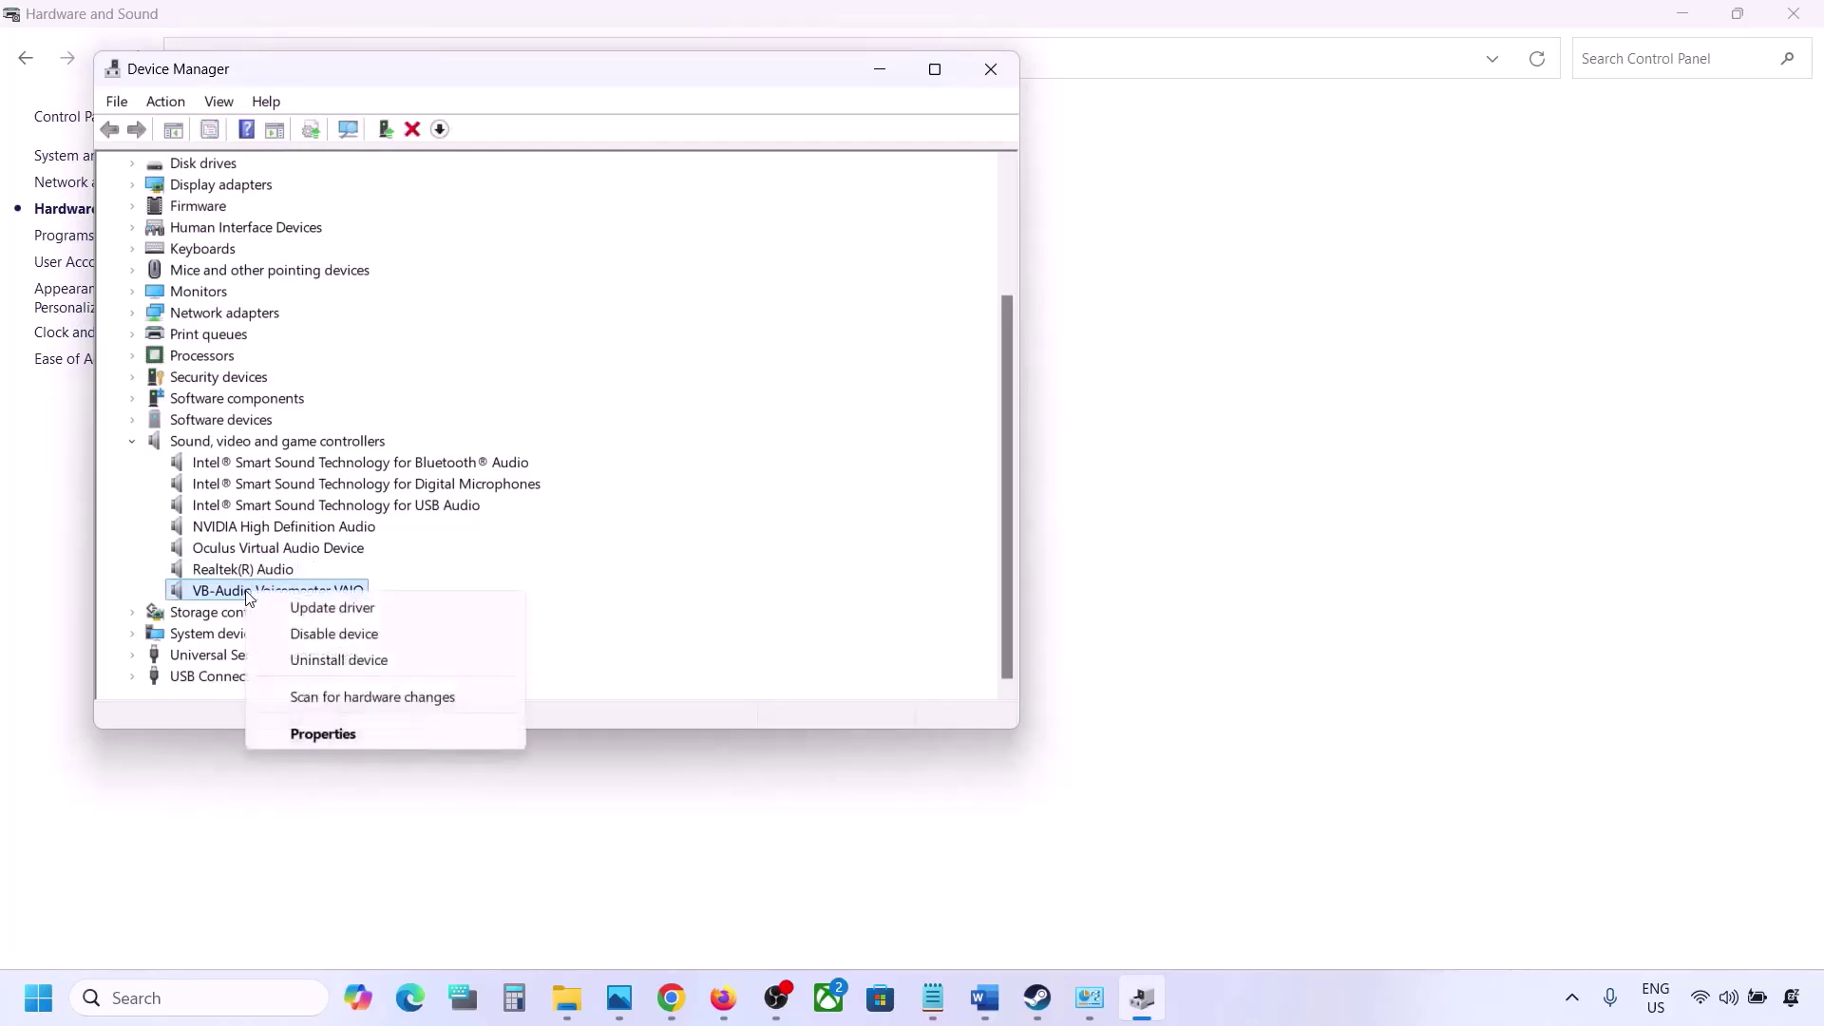
pyautogui.click(303, 631)
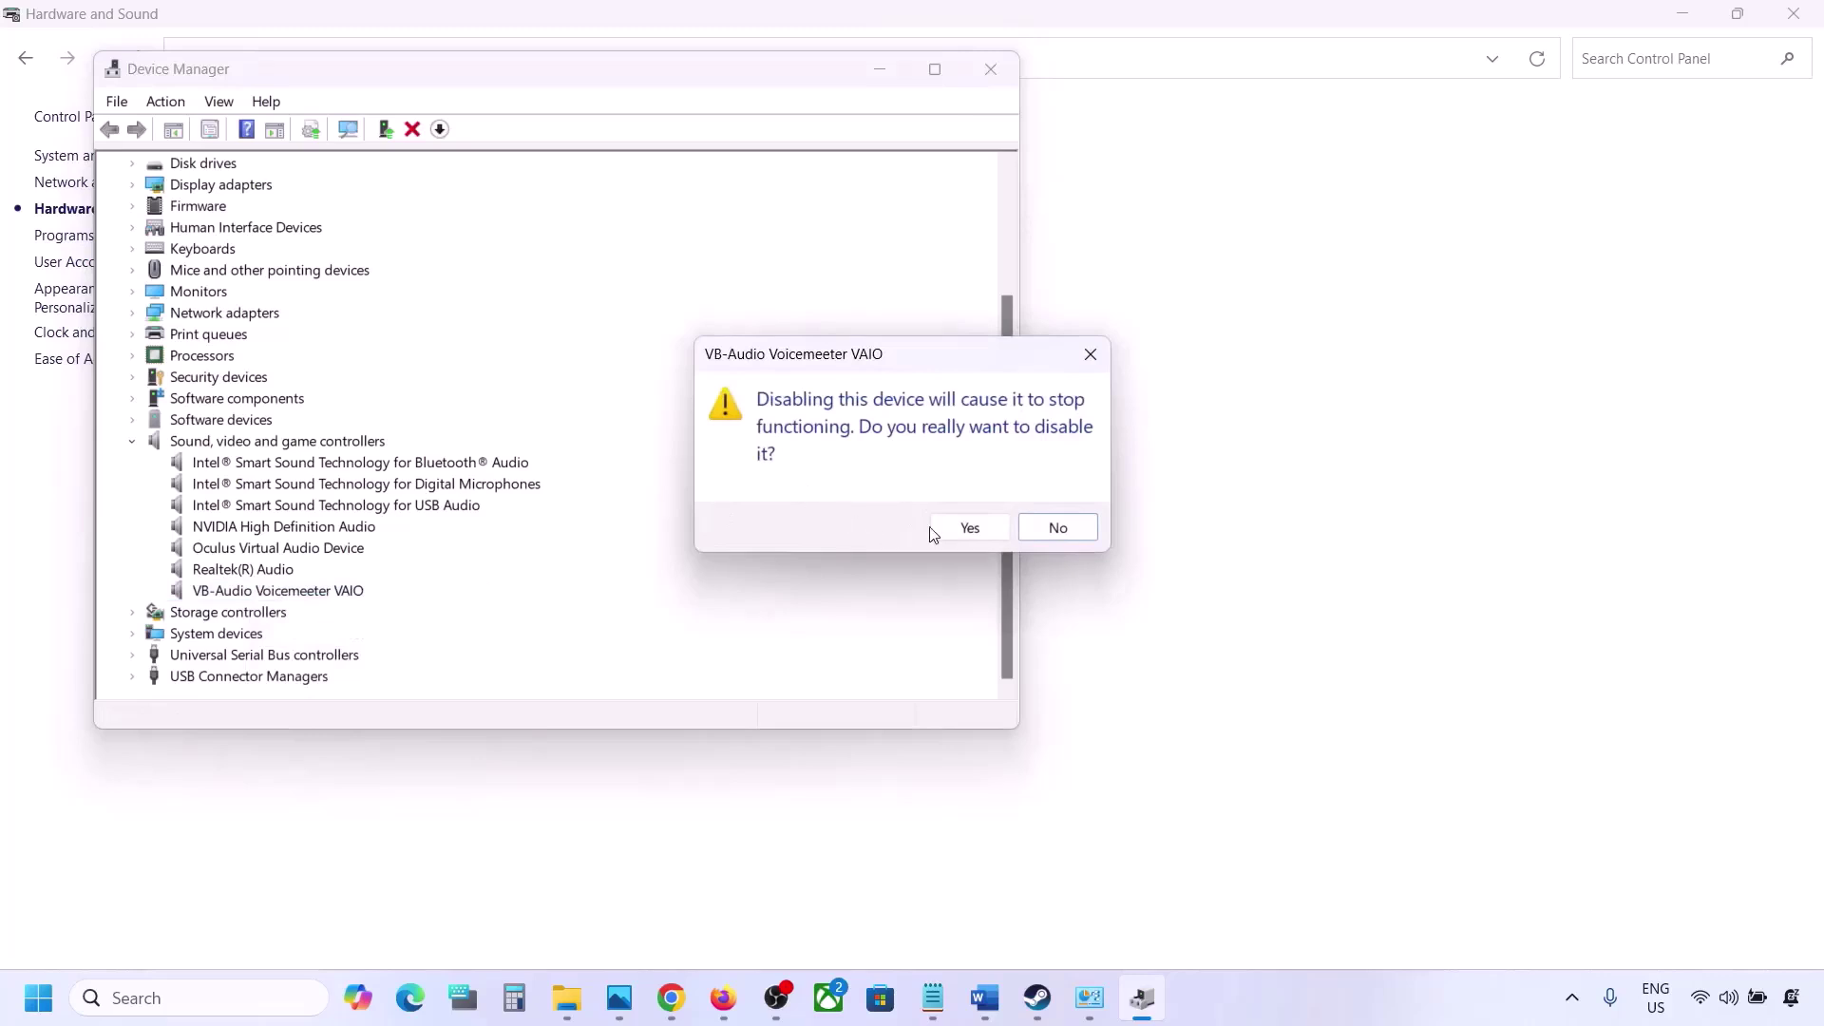
pyautogui.click(965, 529)
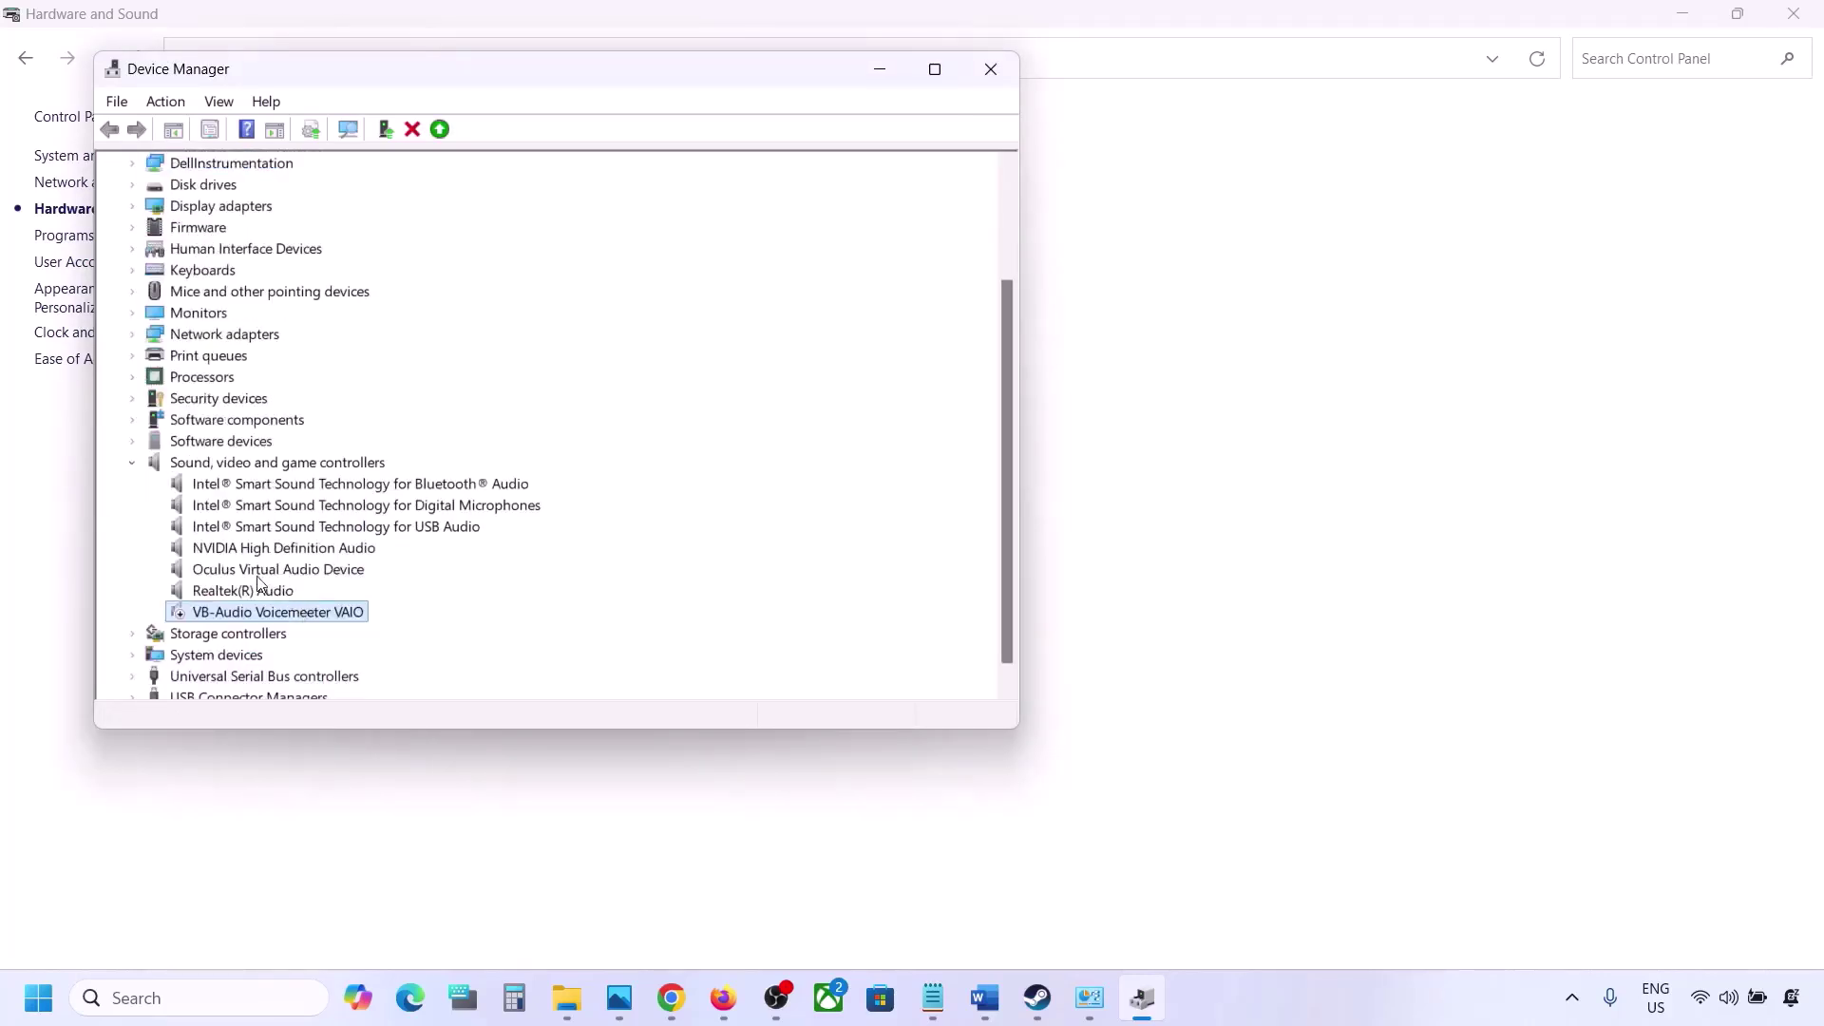
# Disable the Oculus Virtual Audio Device under Sound, video and game controllers and accept the confirmation.
pyautogui.rightClick(254, 572)
pyautogui.click(343, 616)
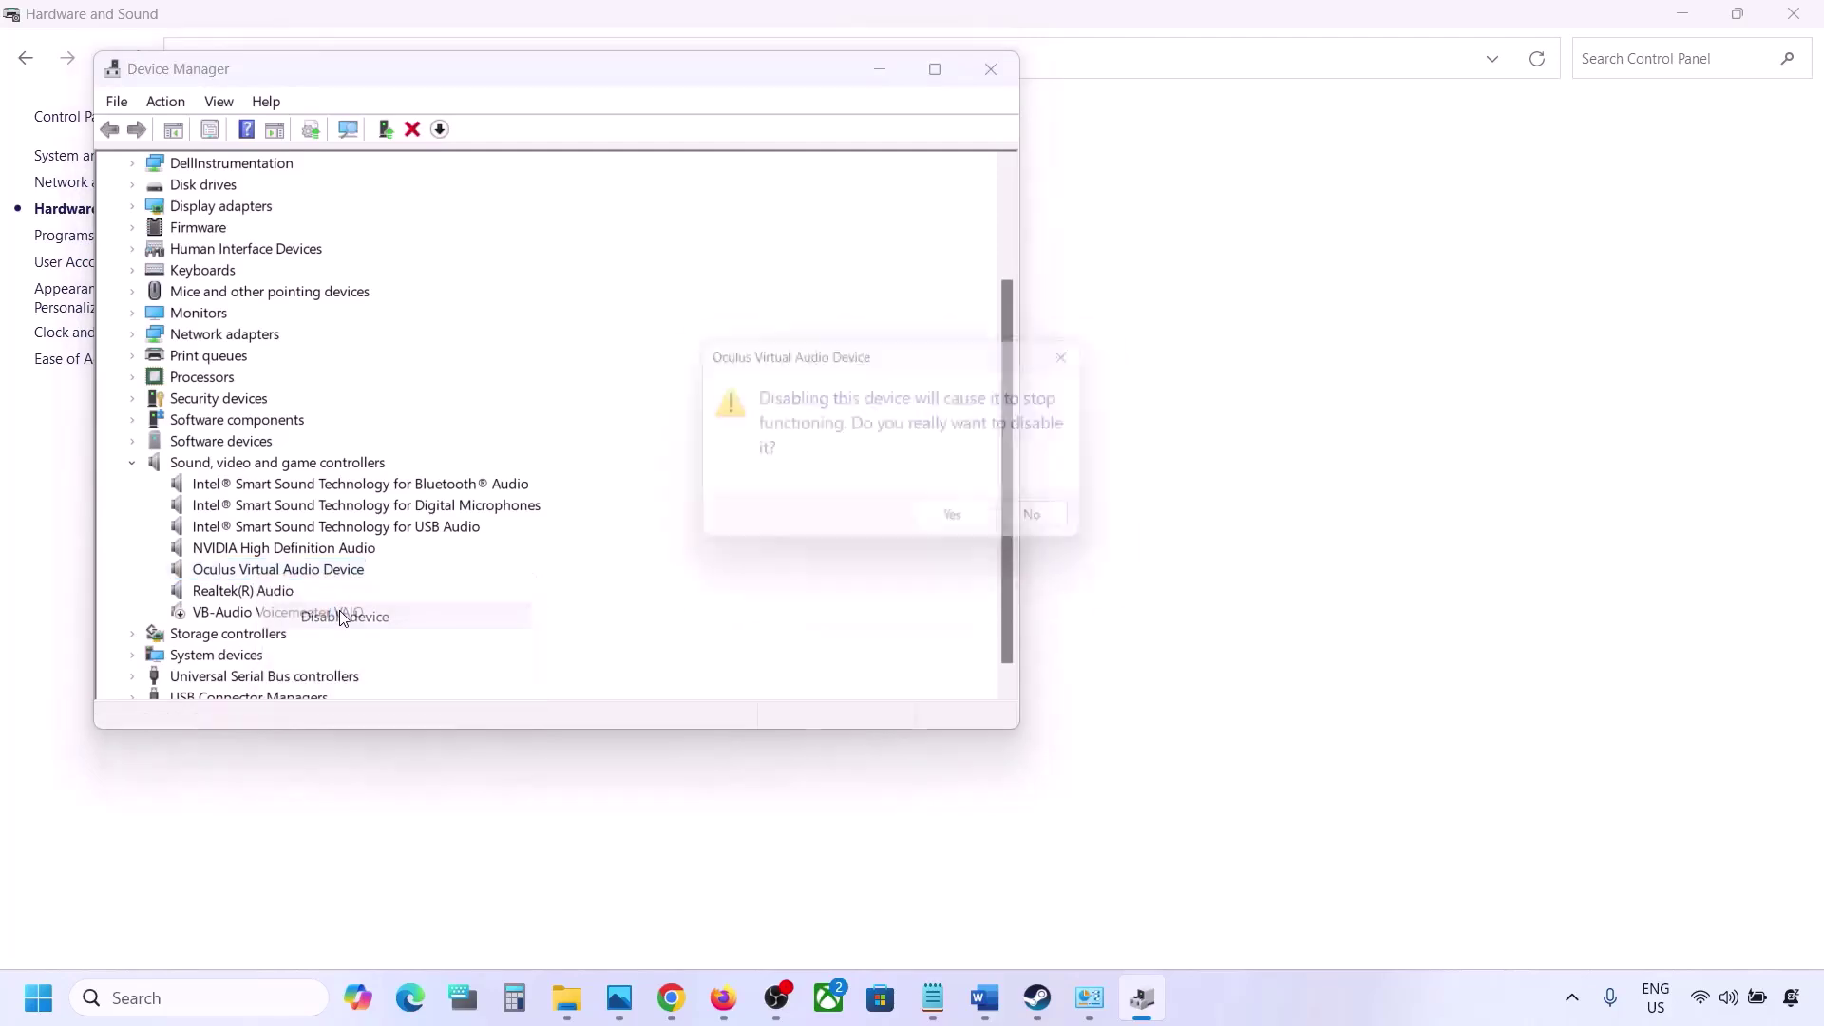
pyautogui.click(967, 527)
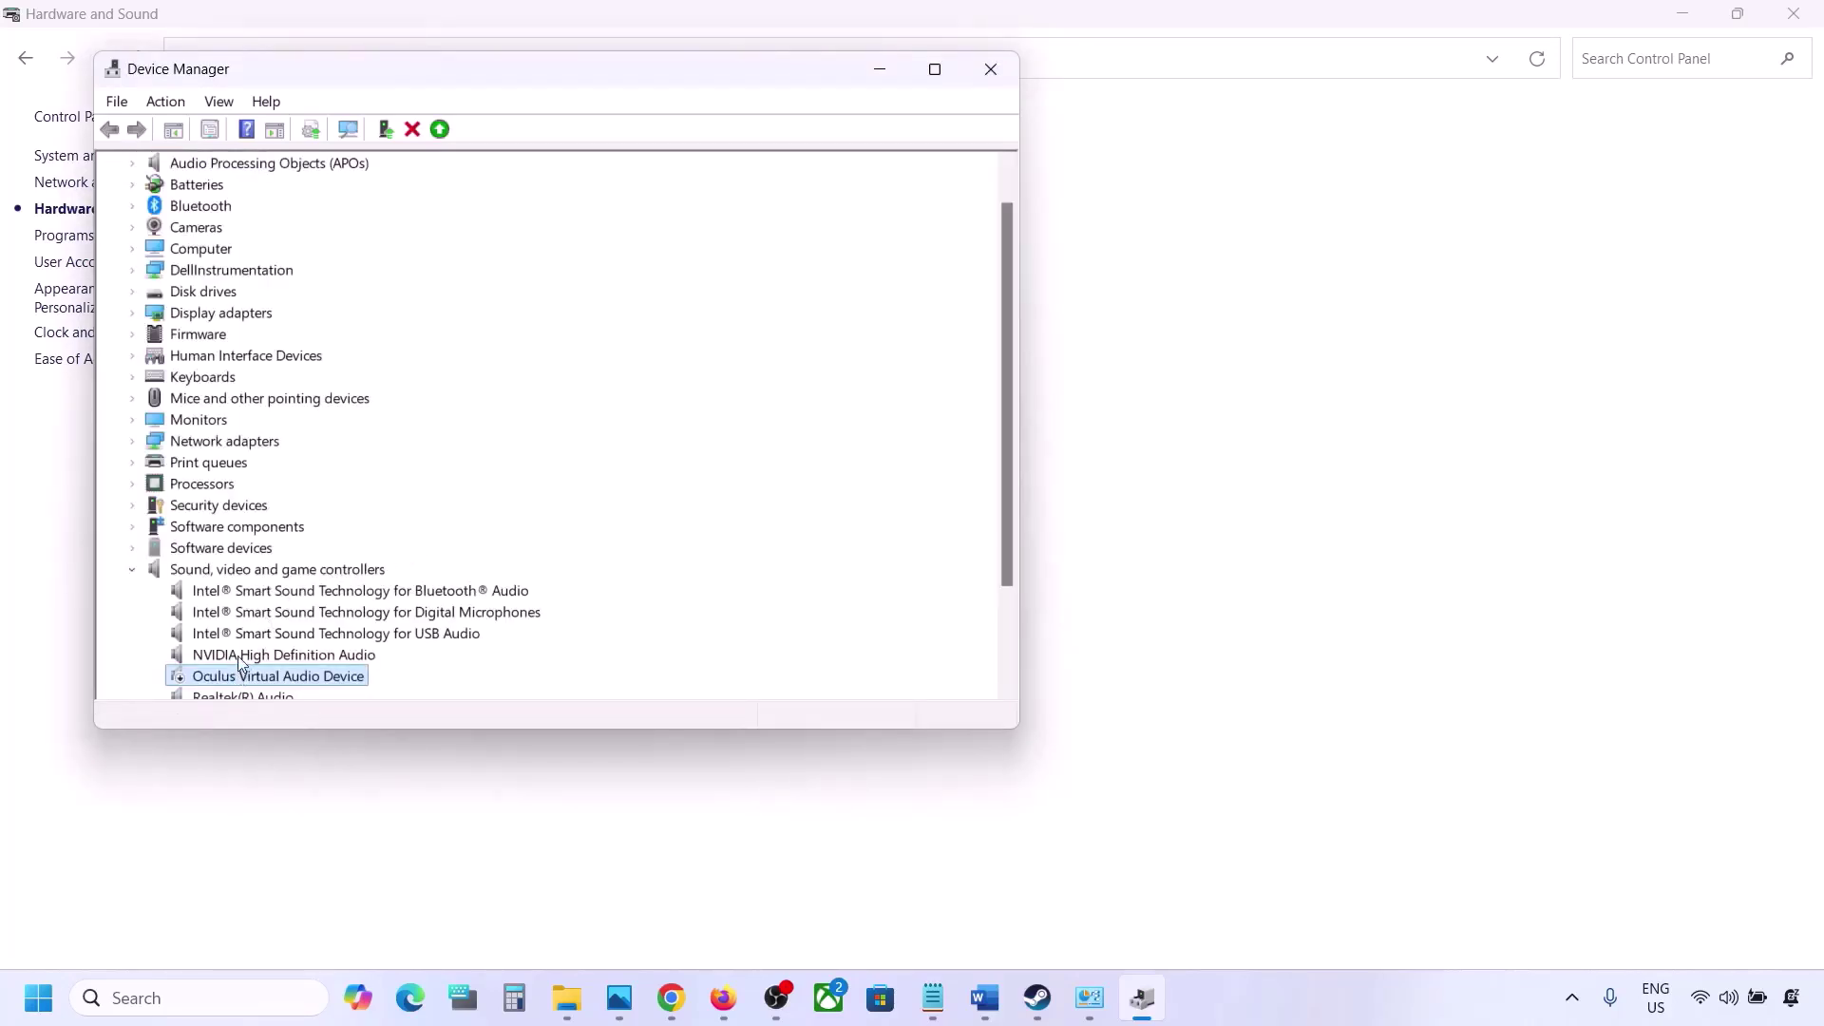
# Disable the NVIDIA High Definition Audio device under Sound, video and game controllers and accept the confirmation.
pyautogui.rightClick(249, 658)
pyautogui.click(318, 703)
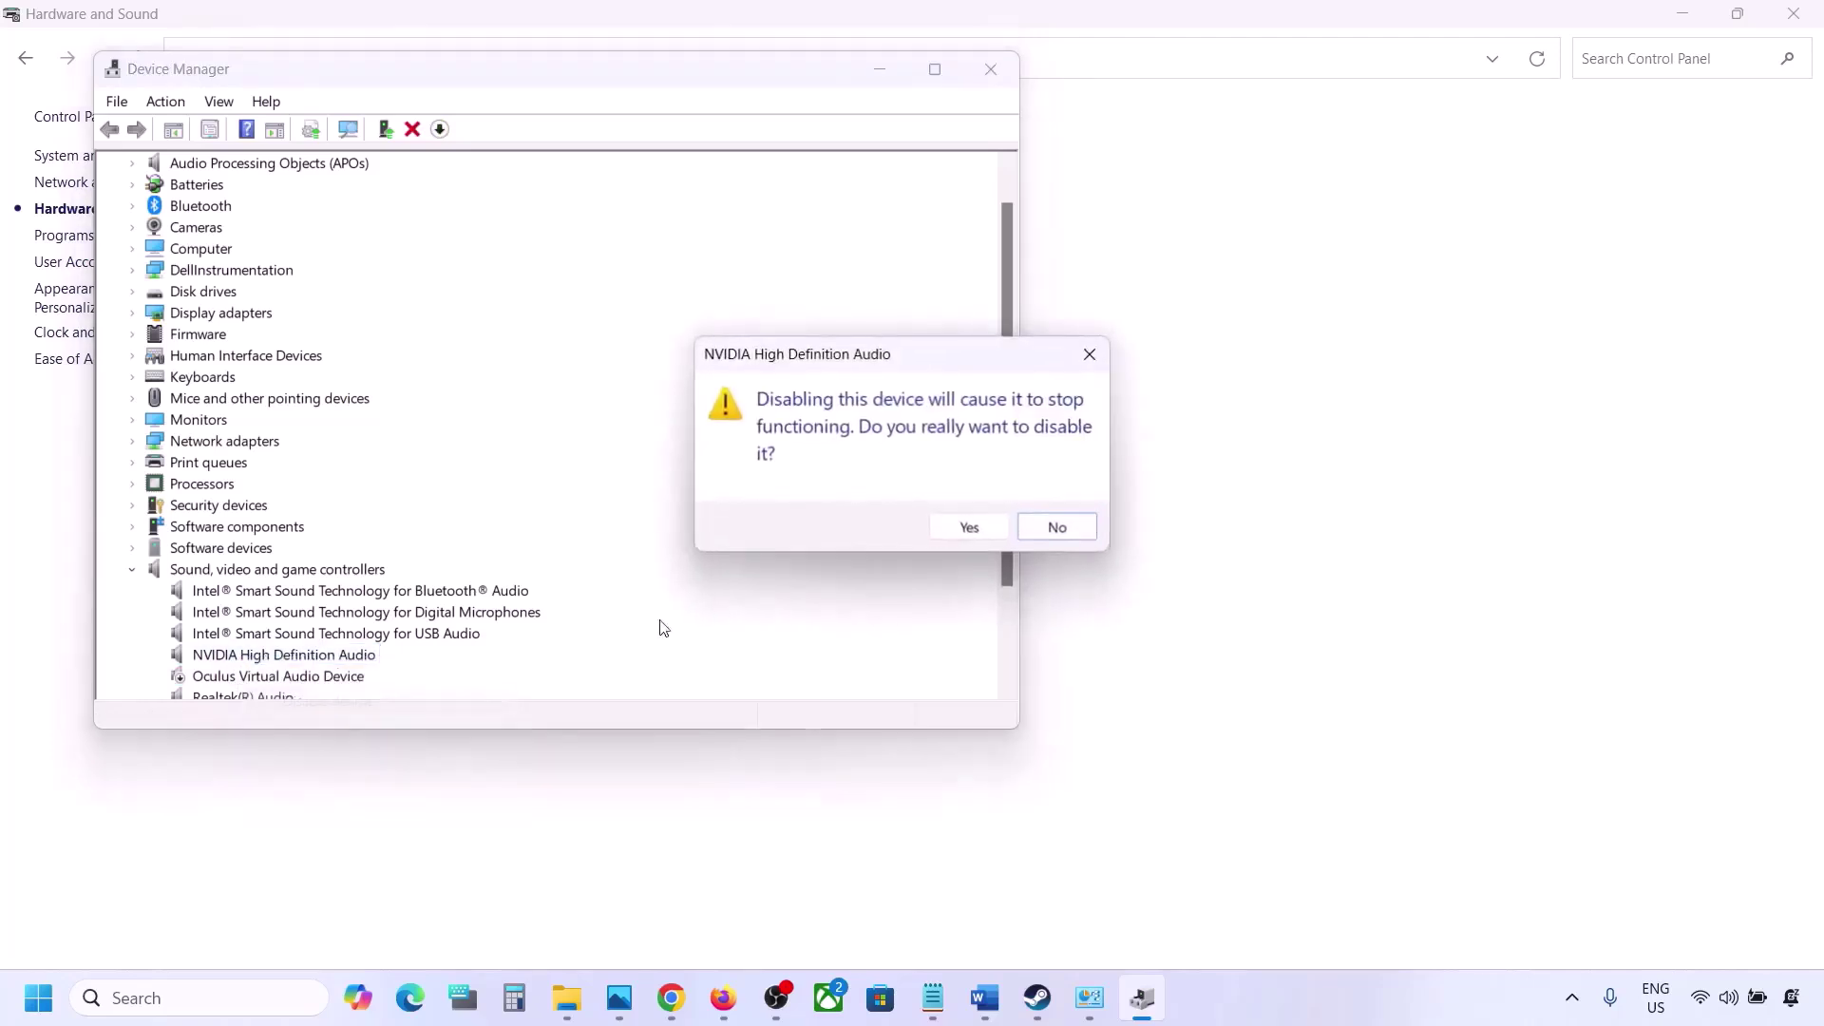
pyautogui.click(943, 523)
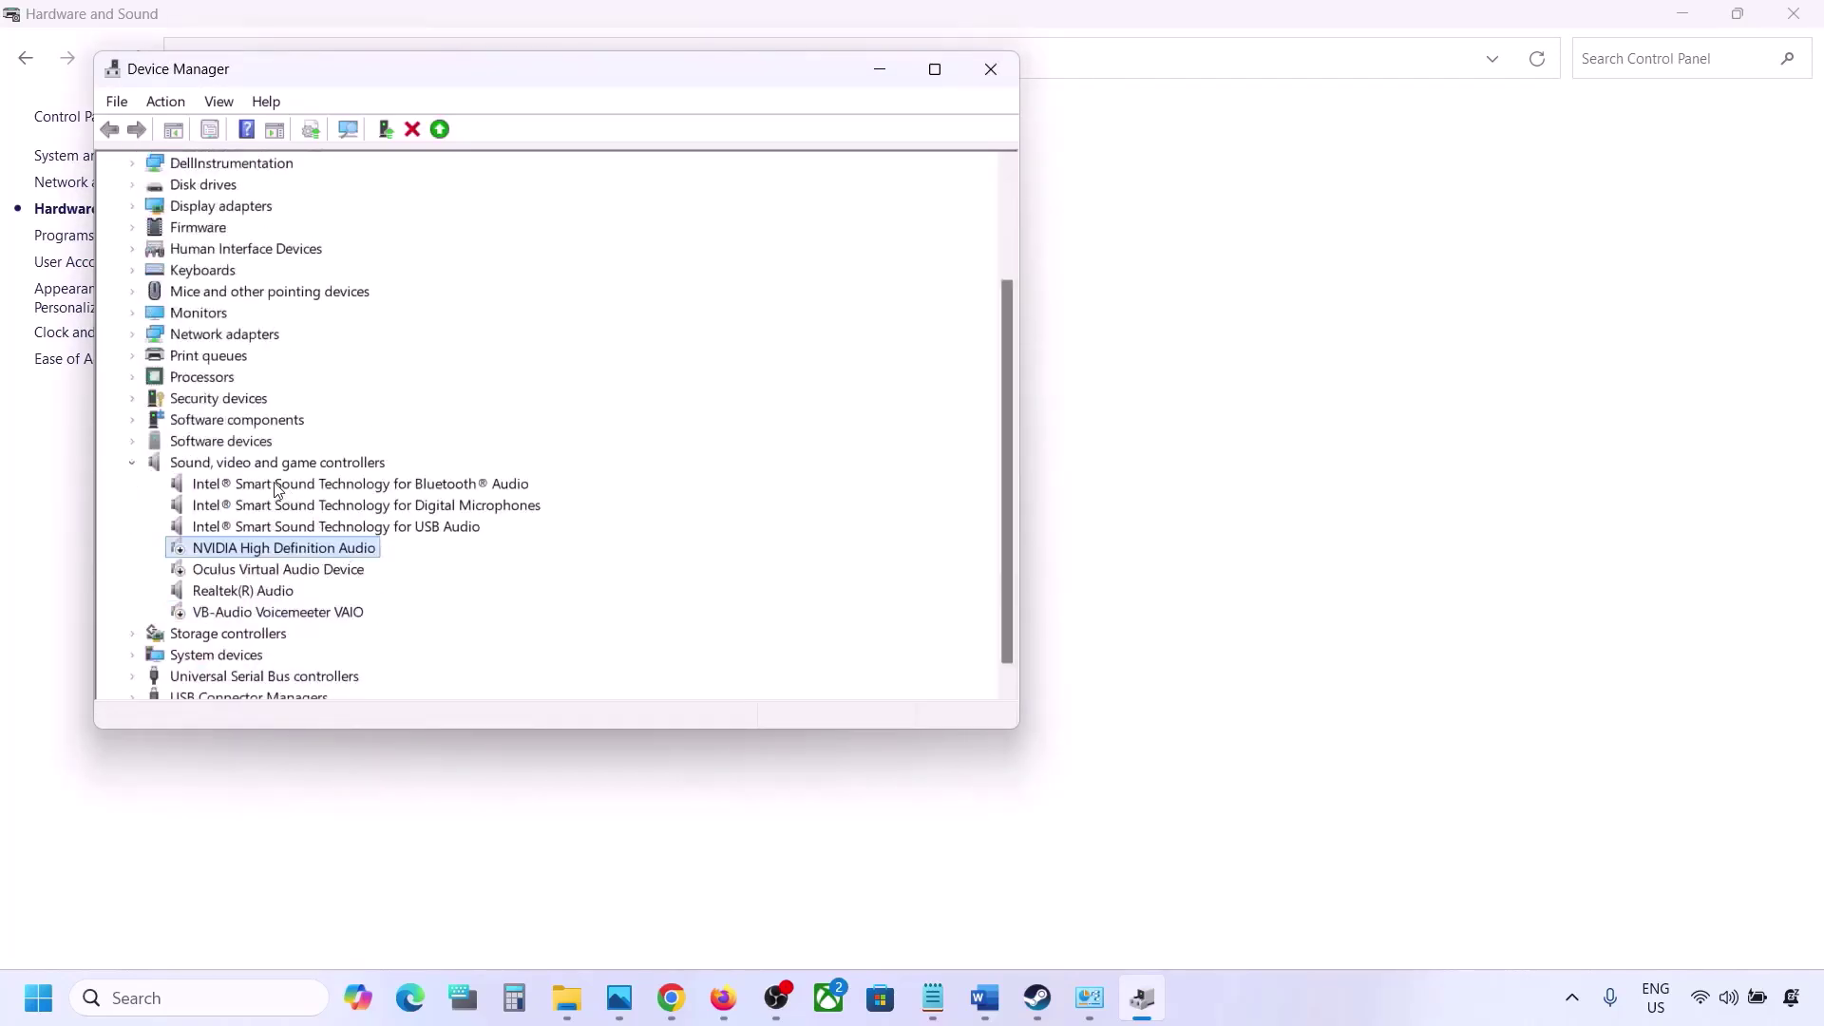
# Disable the Intel Smart Sound Technology for Bluetooth Audio device and accept the confirmation.
pyautogui.click(277, 489)
pyautogui.rightClick(277, 489)
pyautogui.click(352, 525)
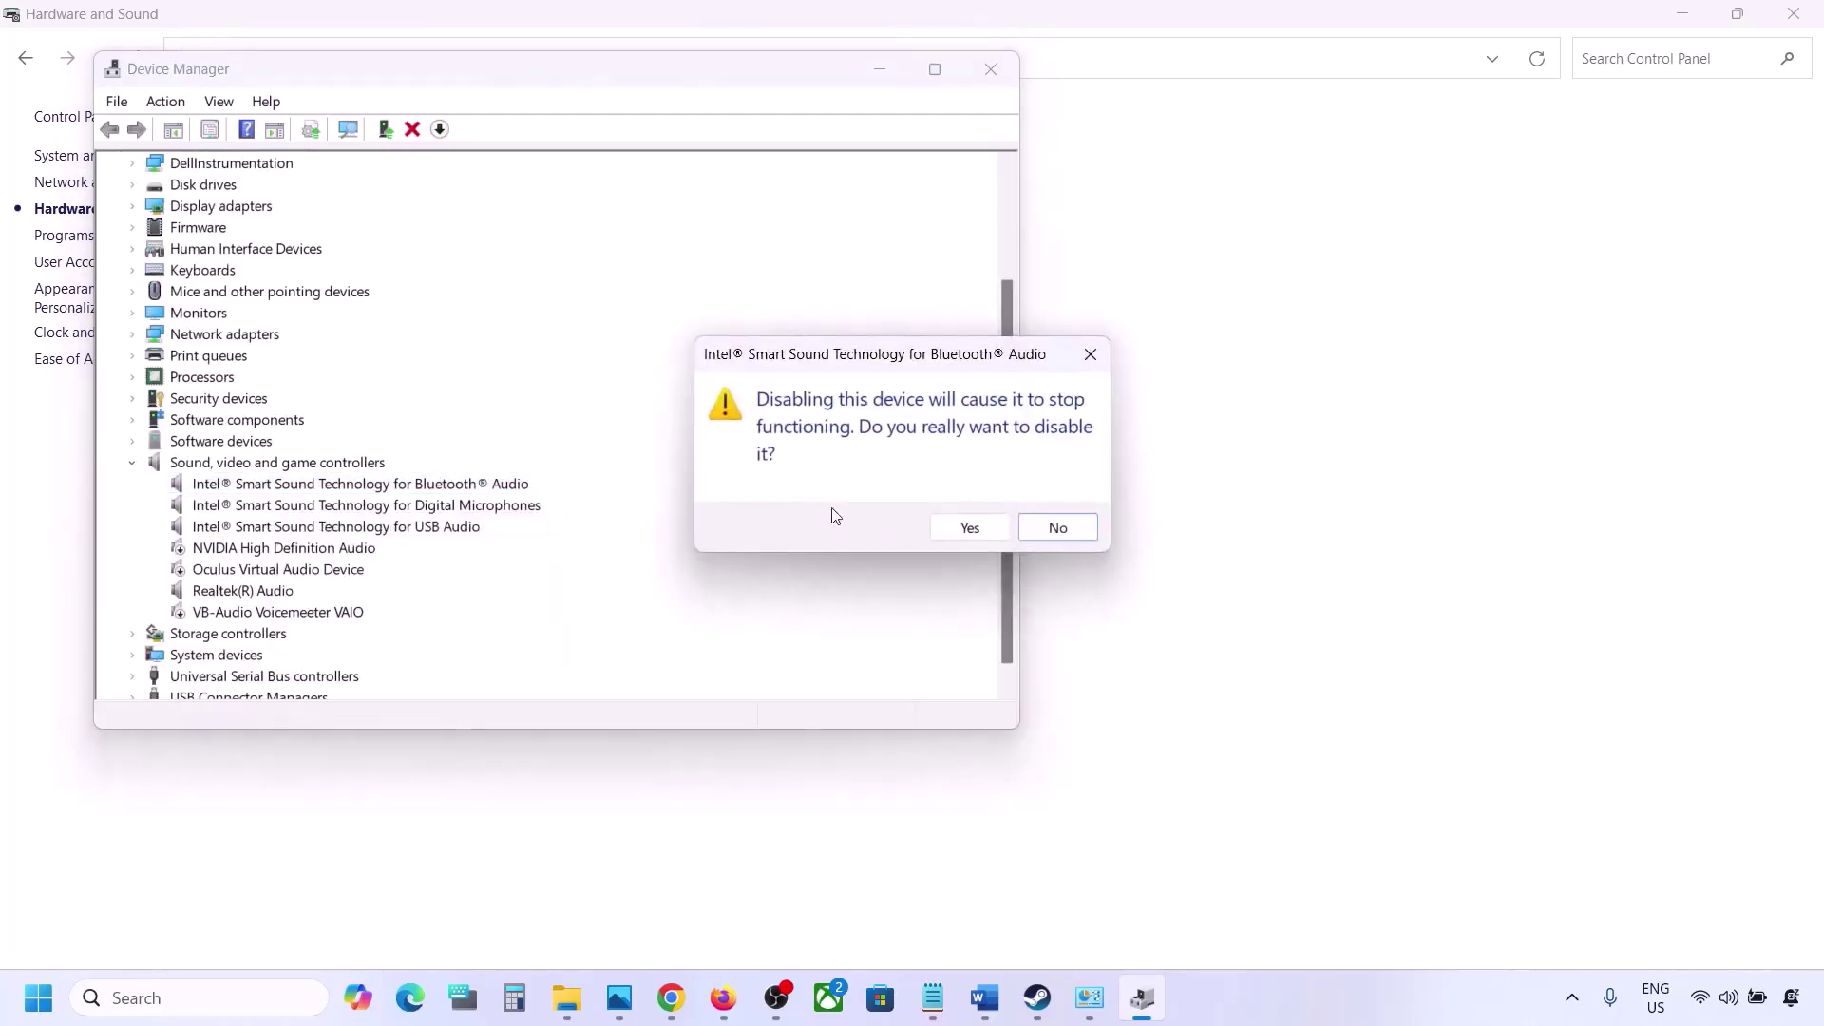
pyautogui.click(969, 528)
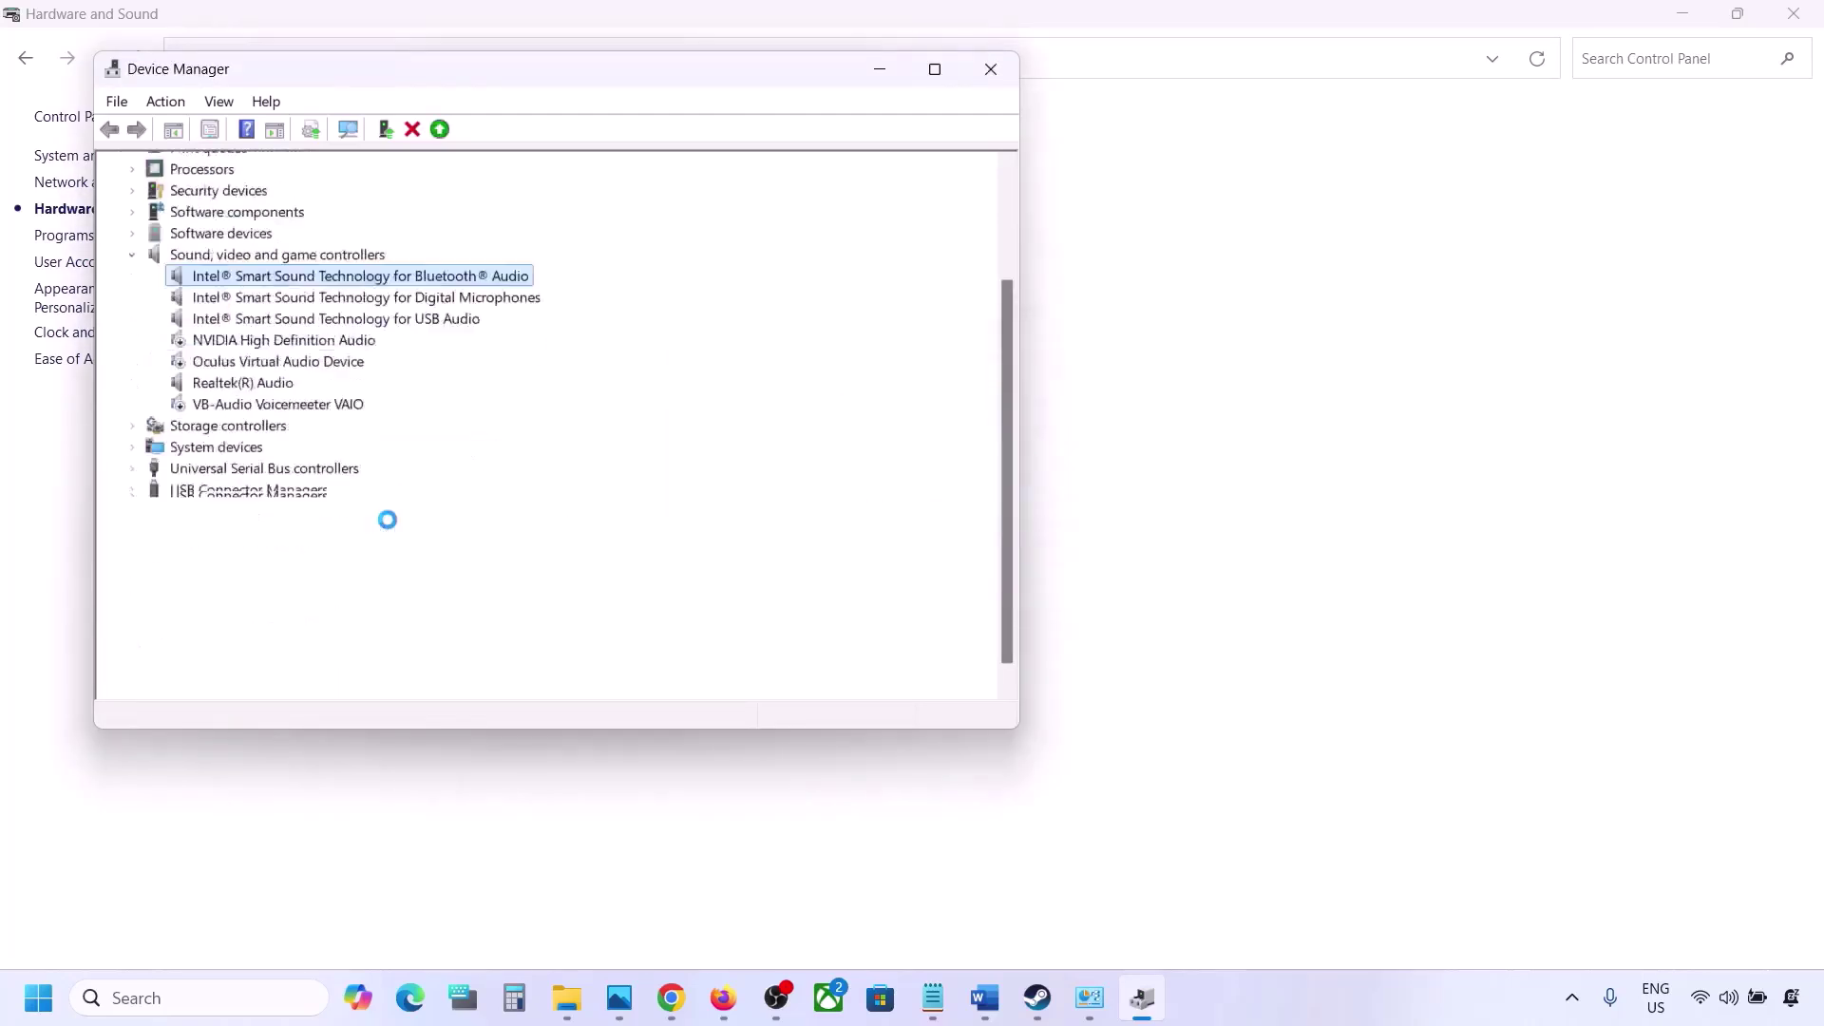
# Disable the Intel Smart Sound Technology for Digital Microphones device, accept the confirmation and decline restarting the computer.
pyautogui.click(310, 530)
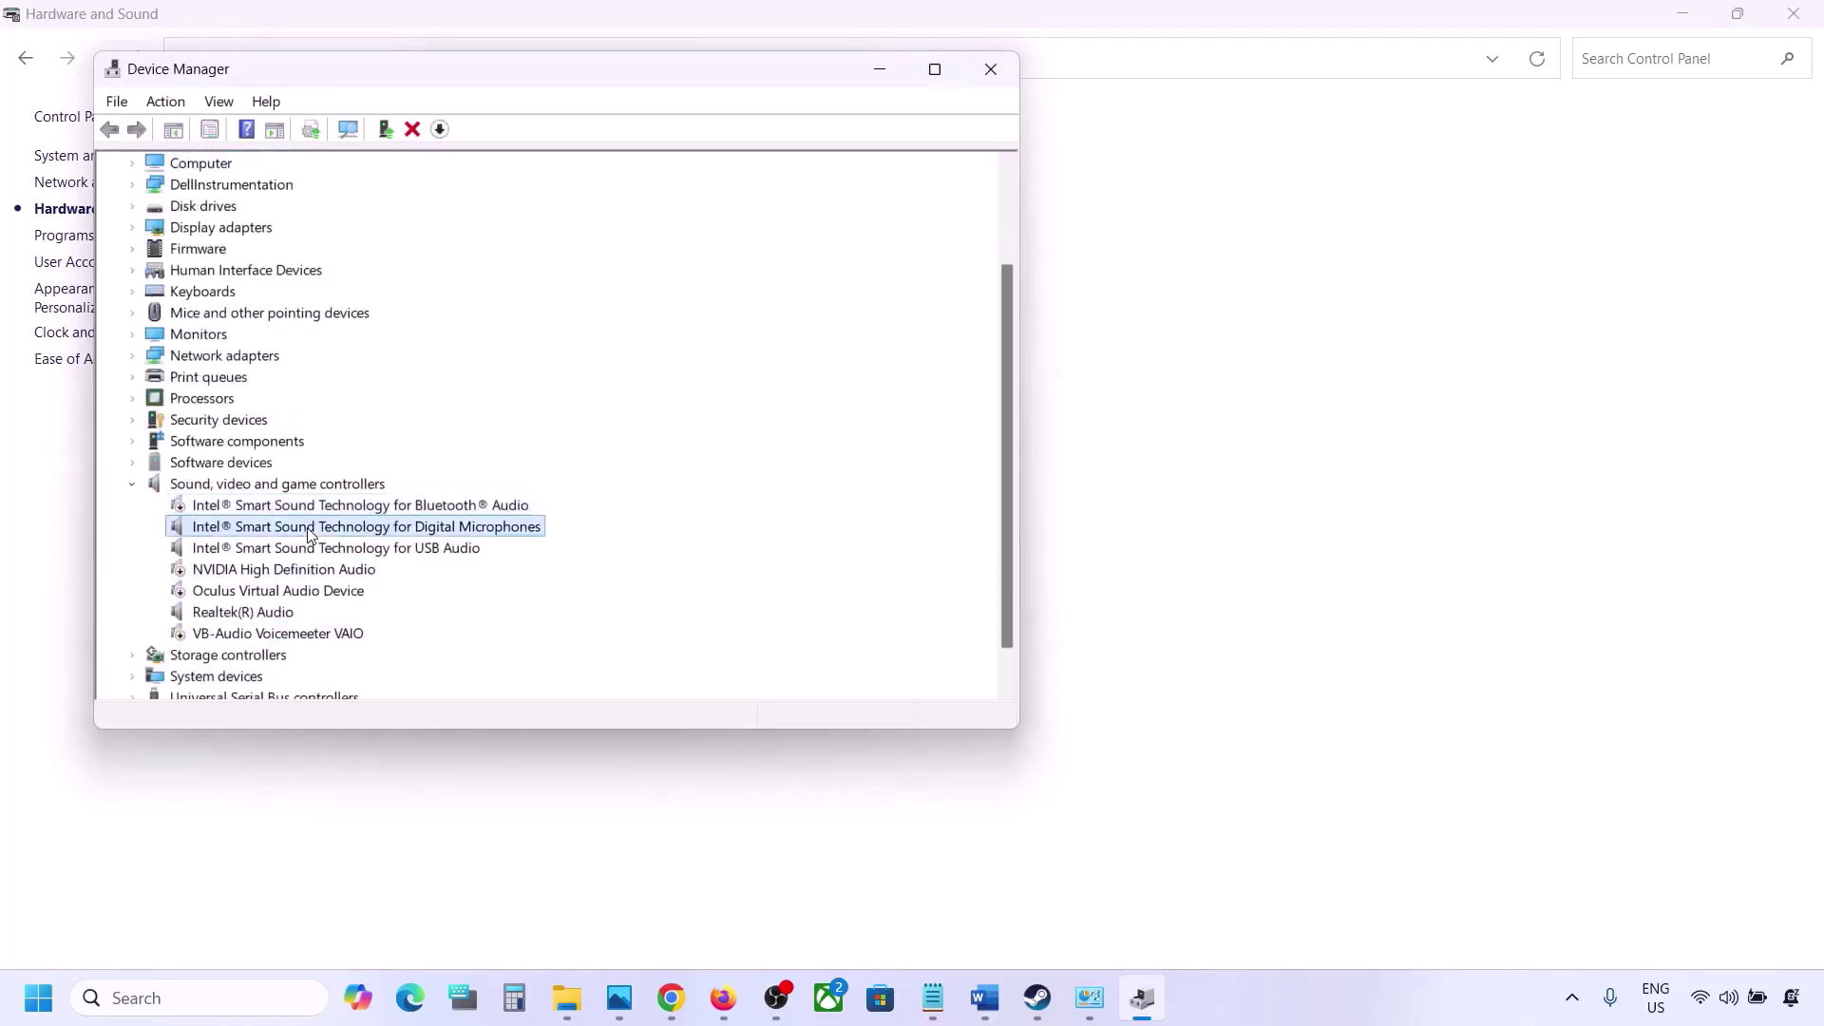
pyautogui.rightClick(312, 530)
pyautogui.click(376, 568)
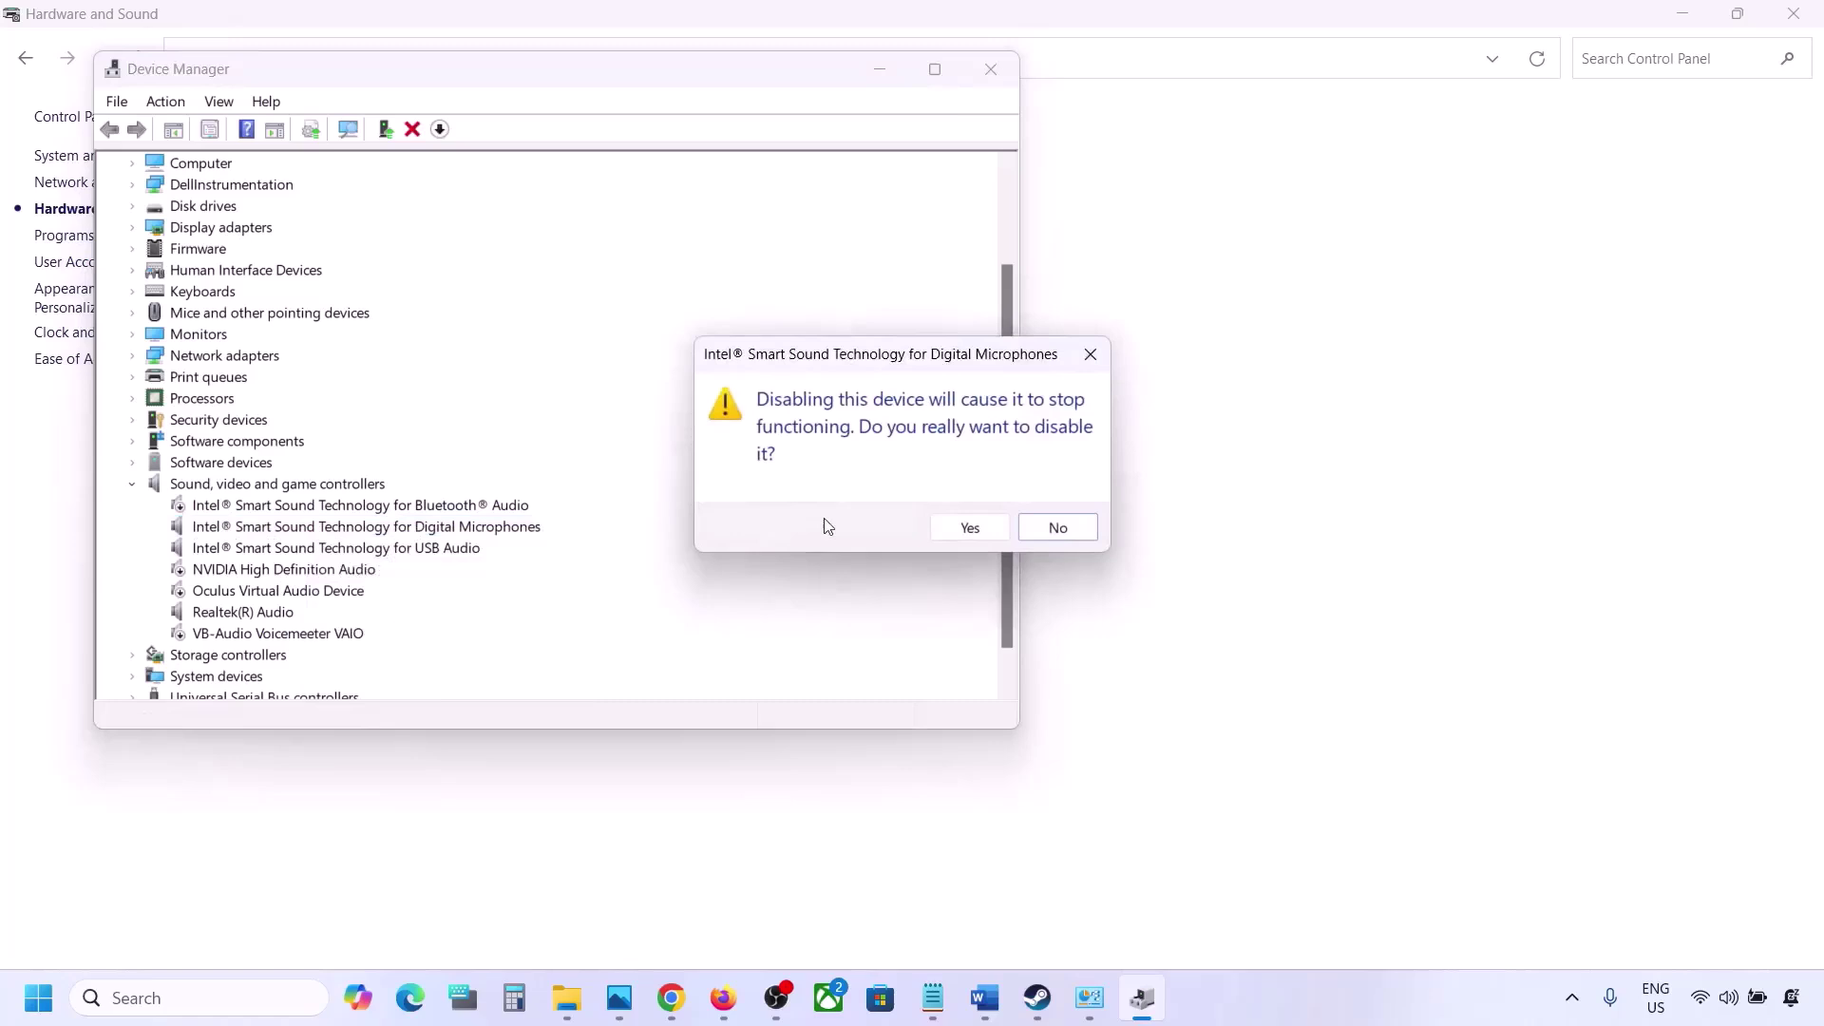
pyautogui.click(969, 527)
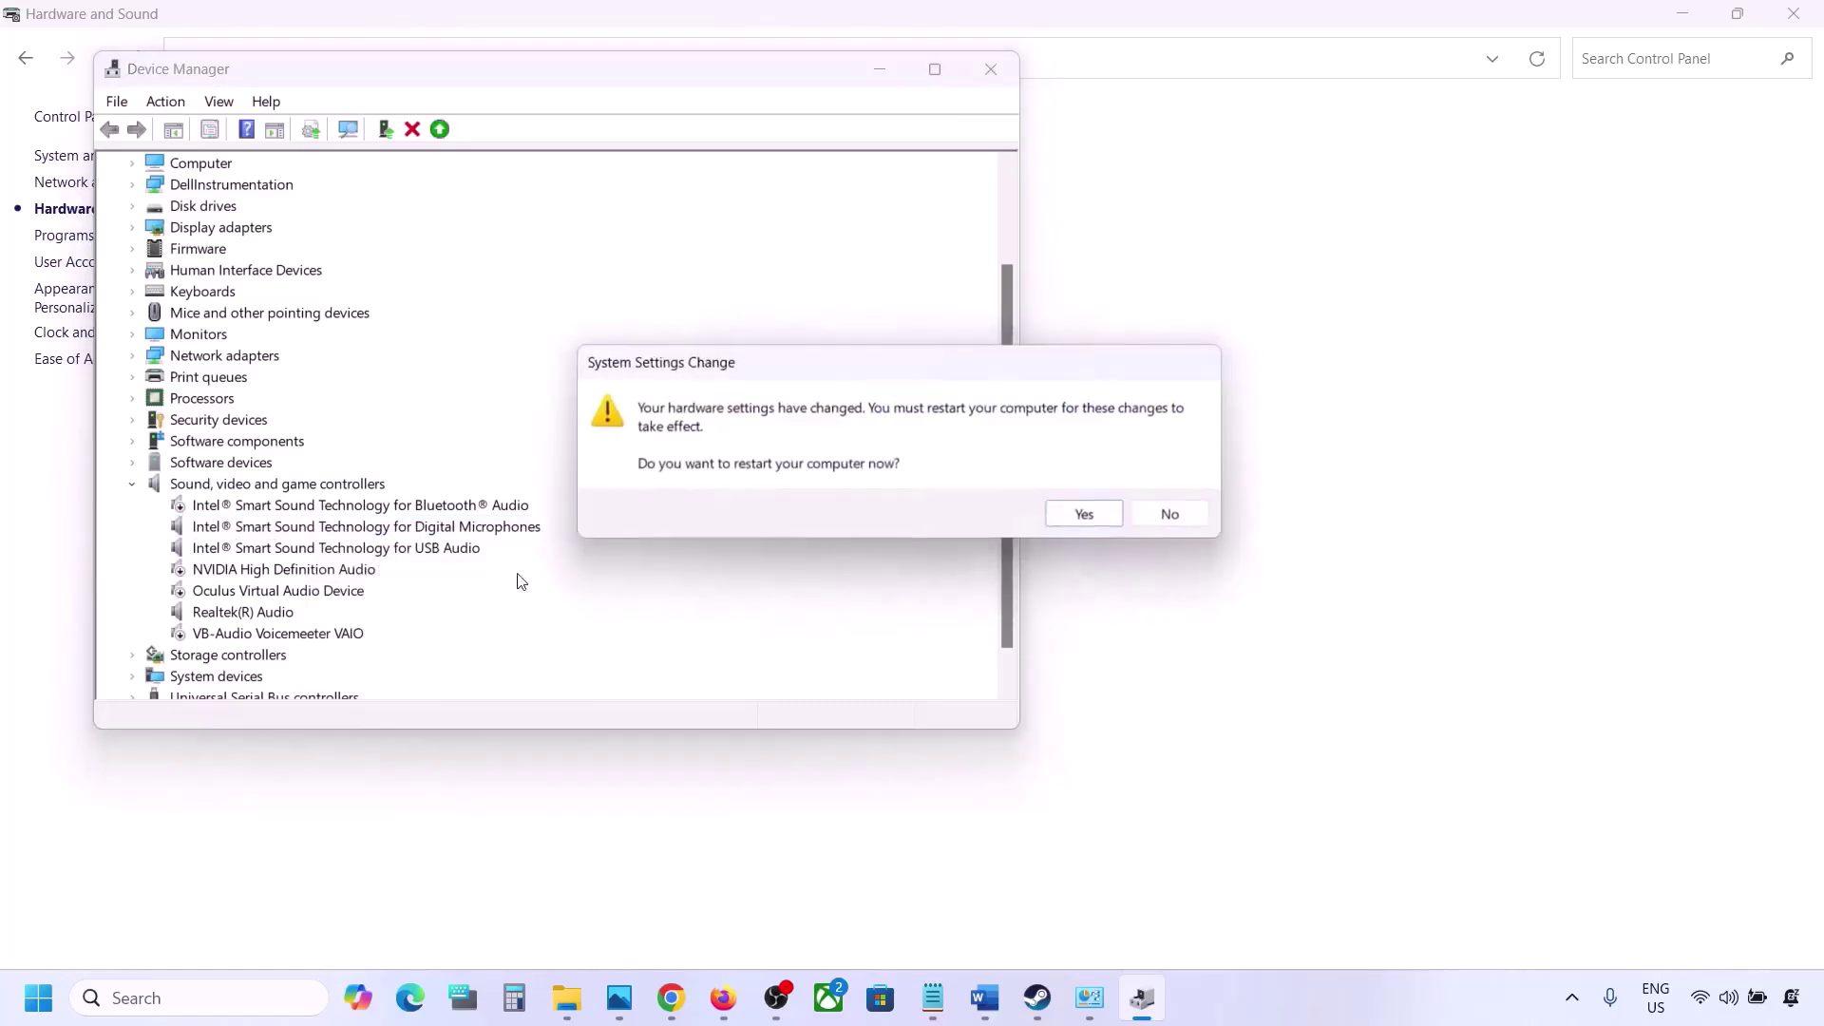
pyautogui.click(1177, 526)
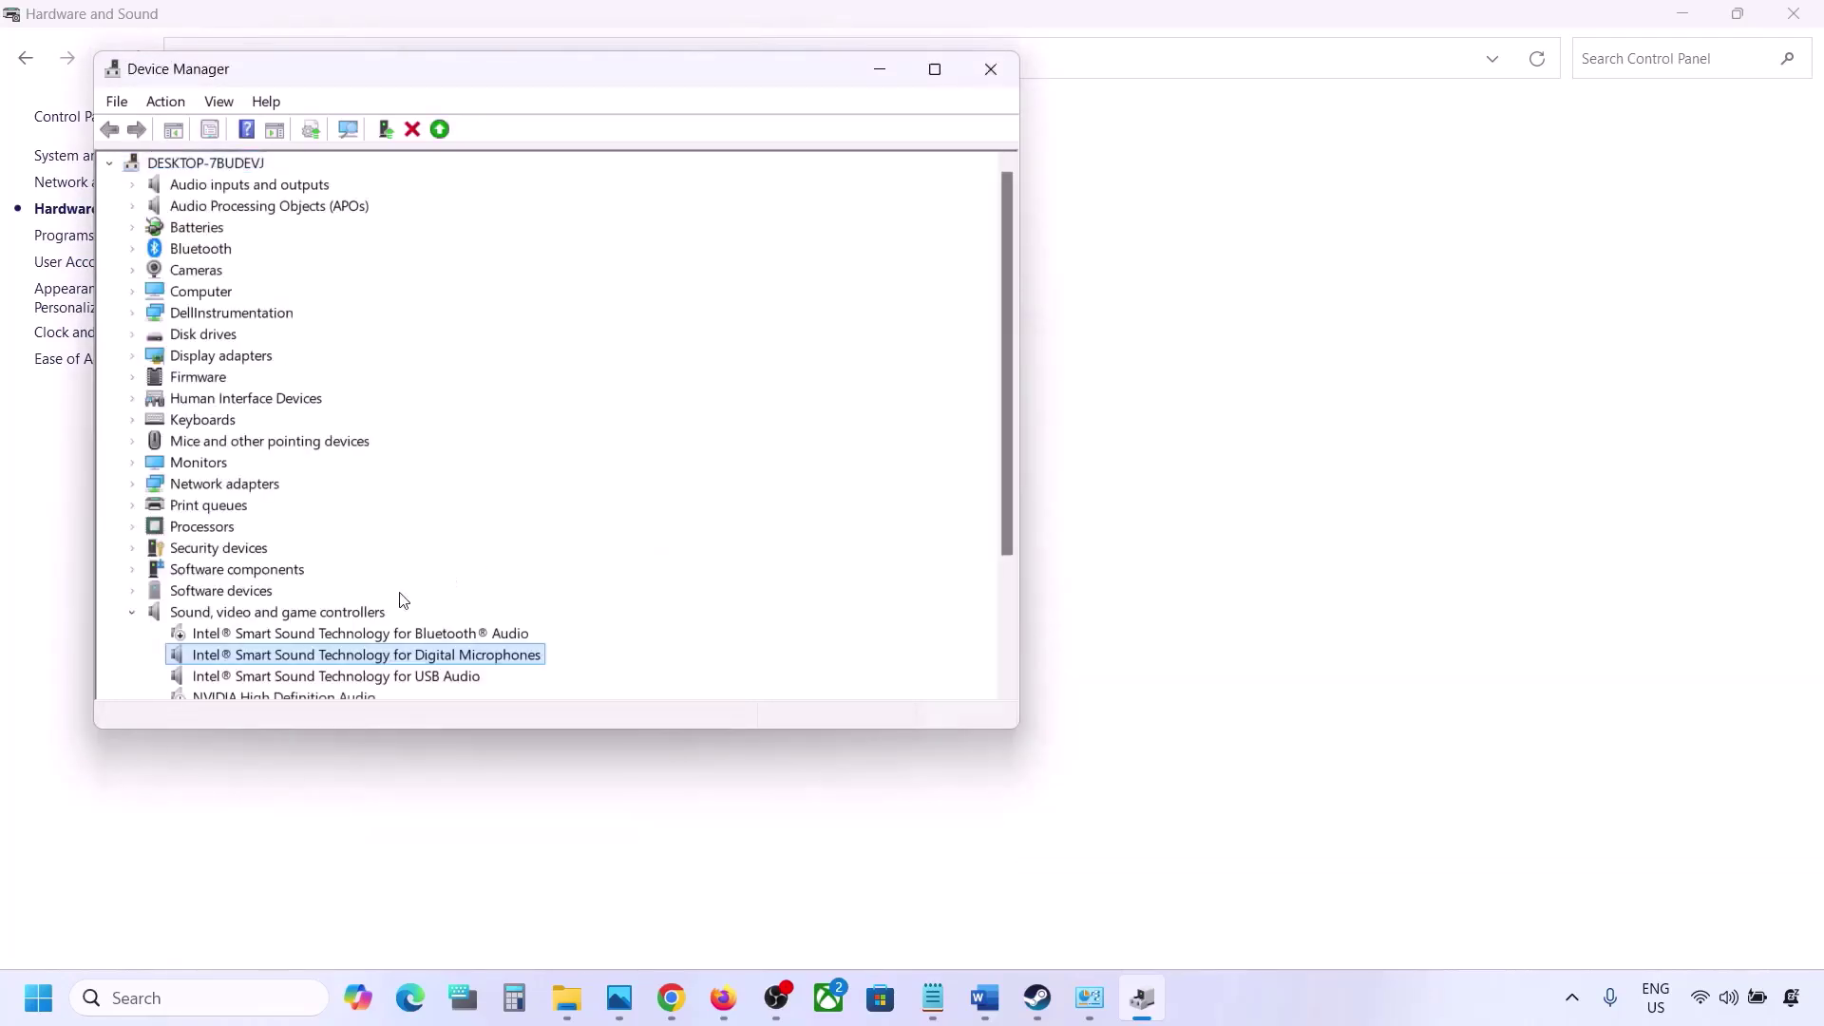
# Disable the Intel Smart Sound Technology for USB Audio device and accept the confirmation.
pyautogui.click(266, 549)
pyautogui.rightClick(266, 549)
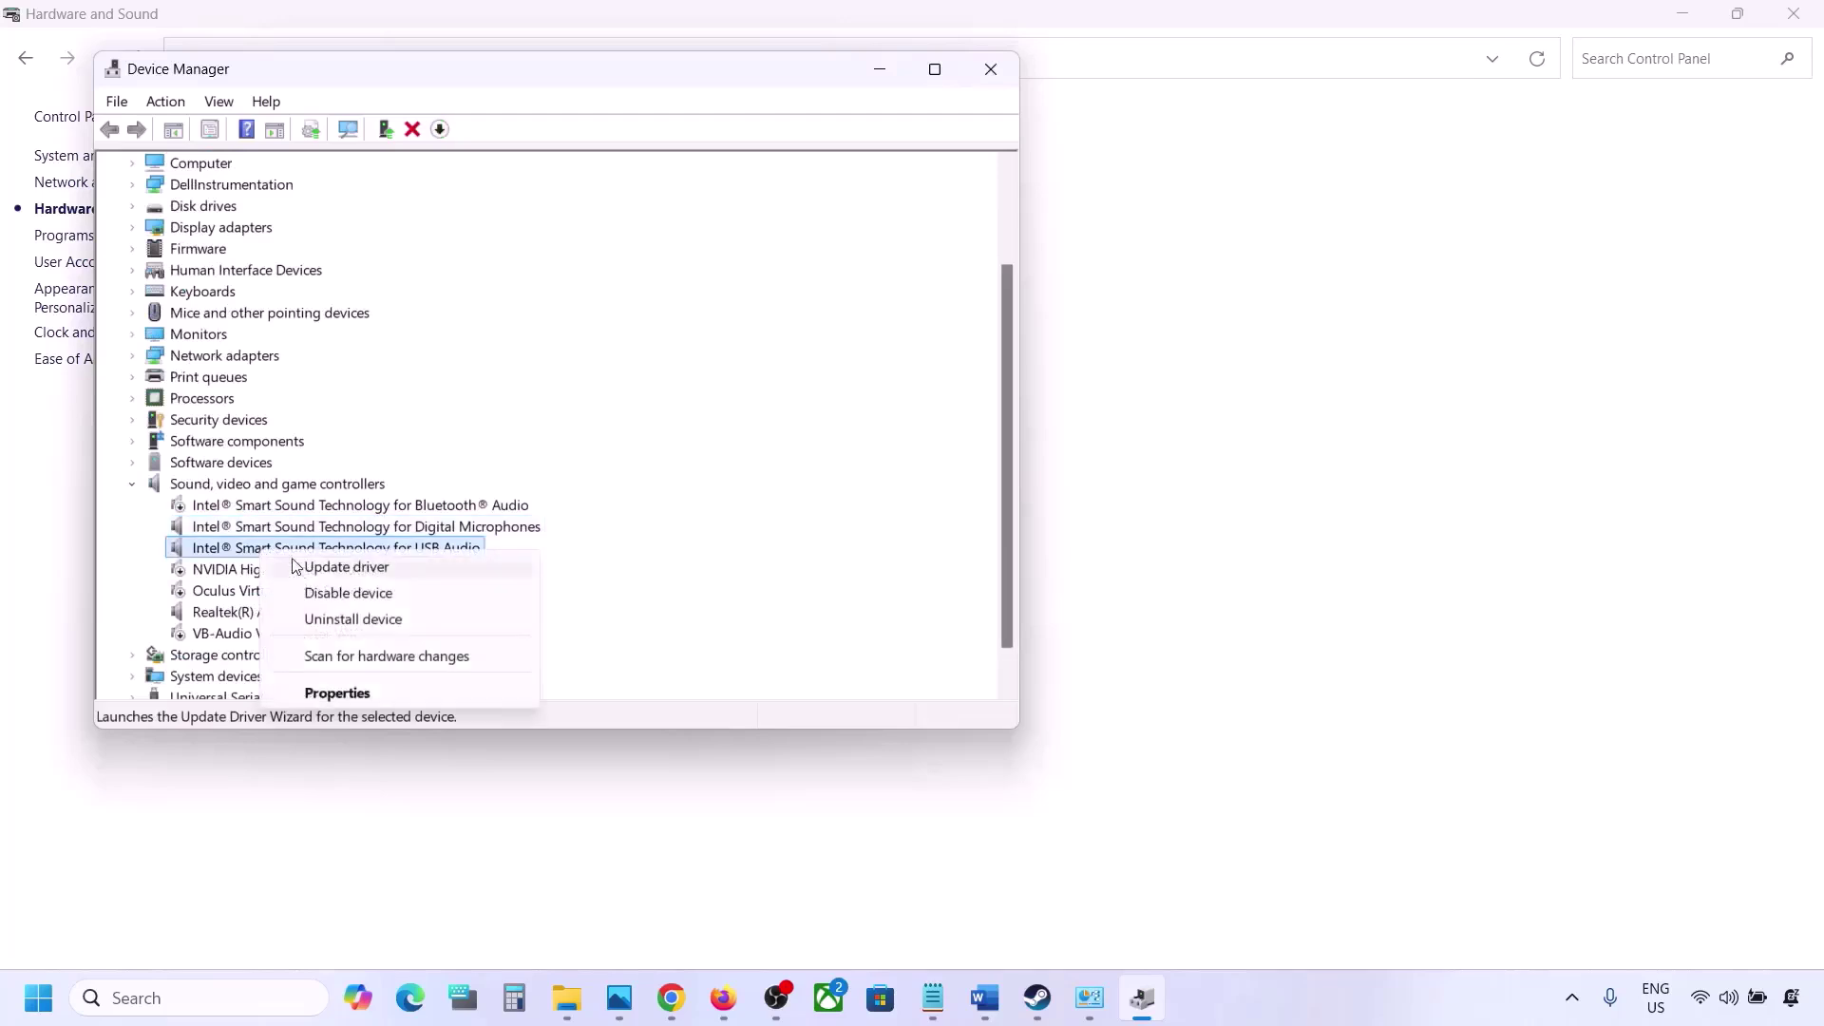
pyautogui.click(328, 591)
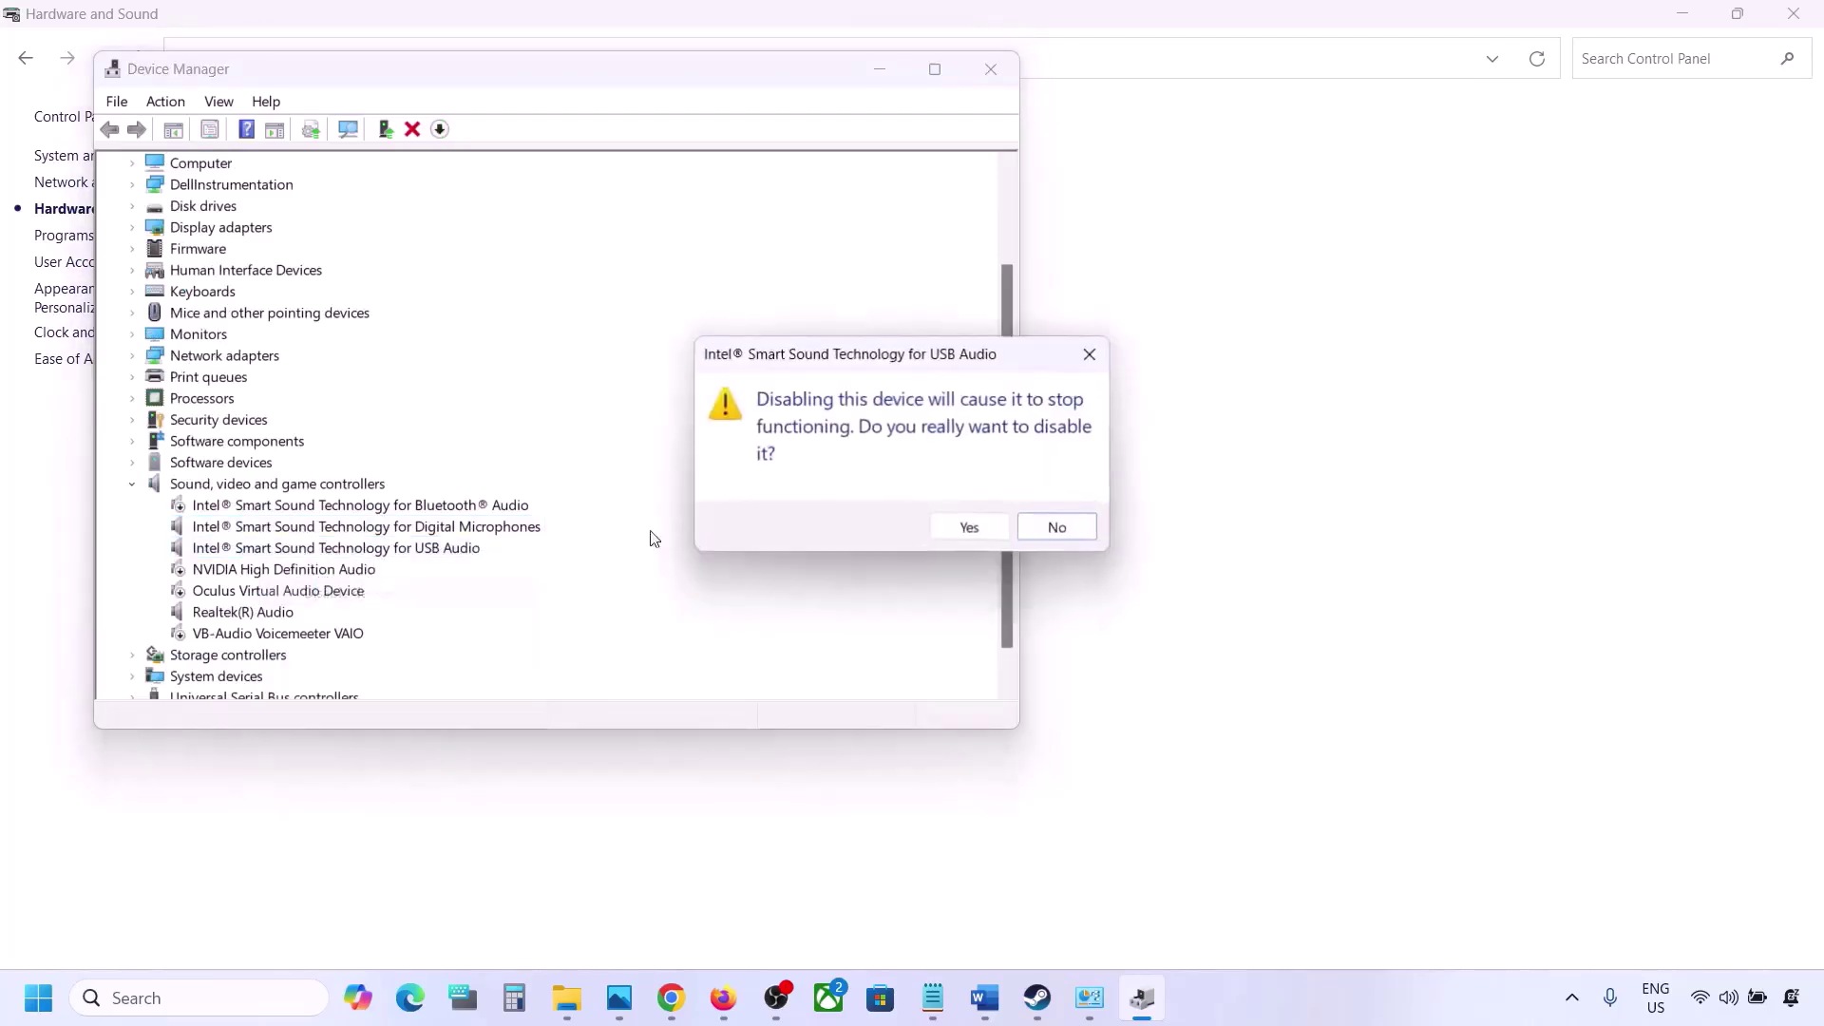
pyautogui.click(967, 526)
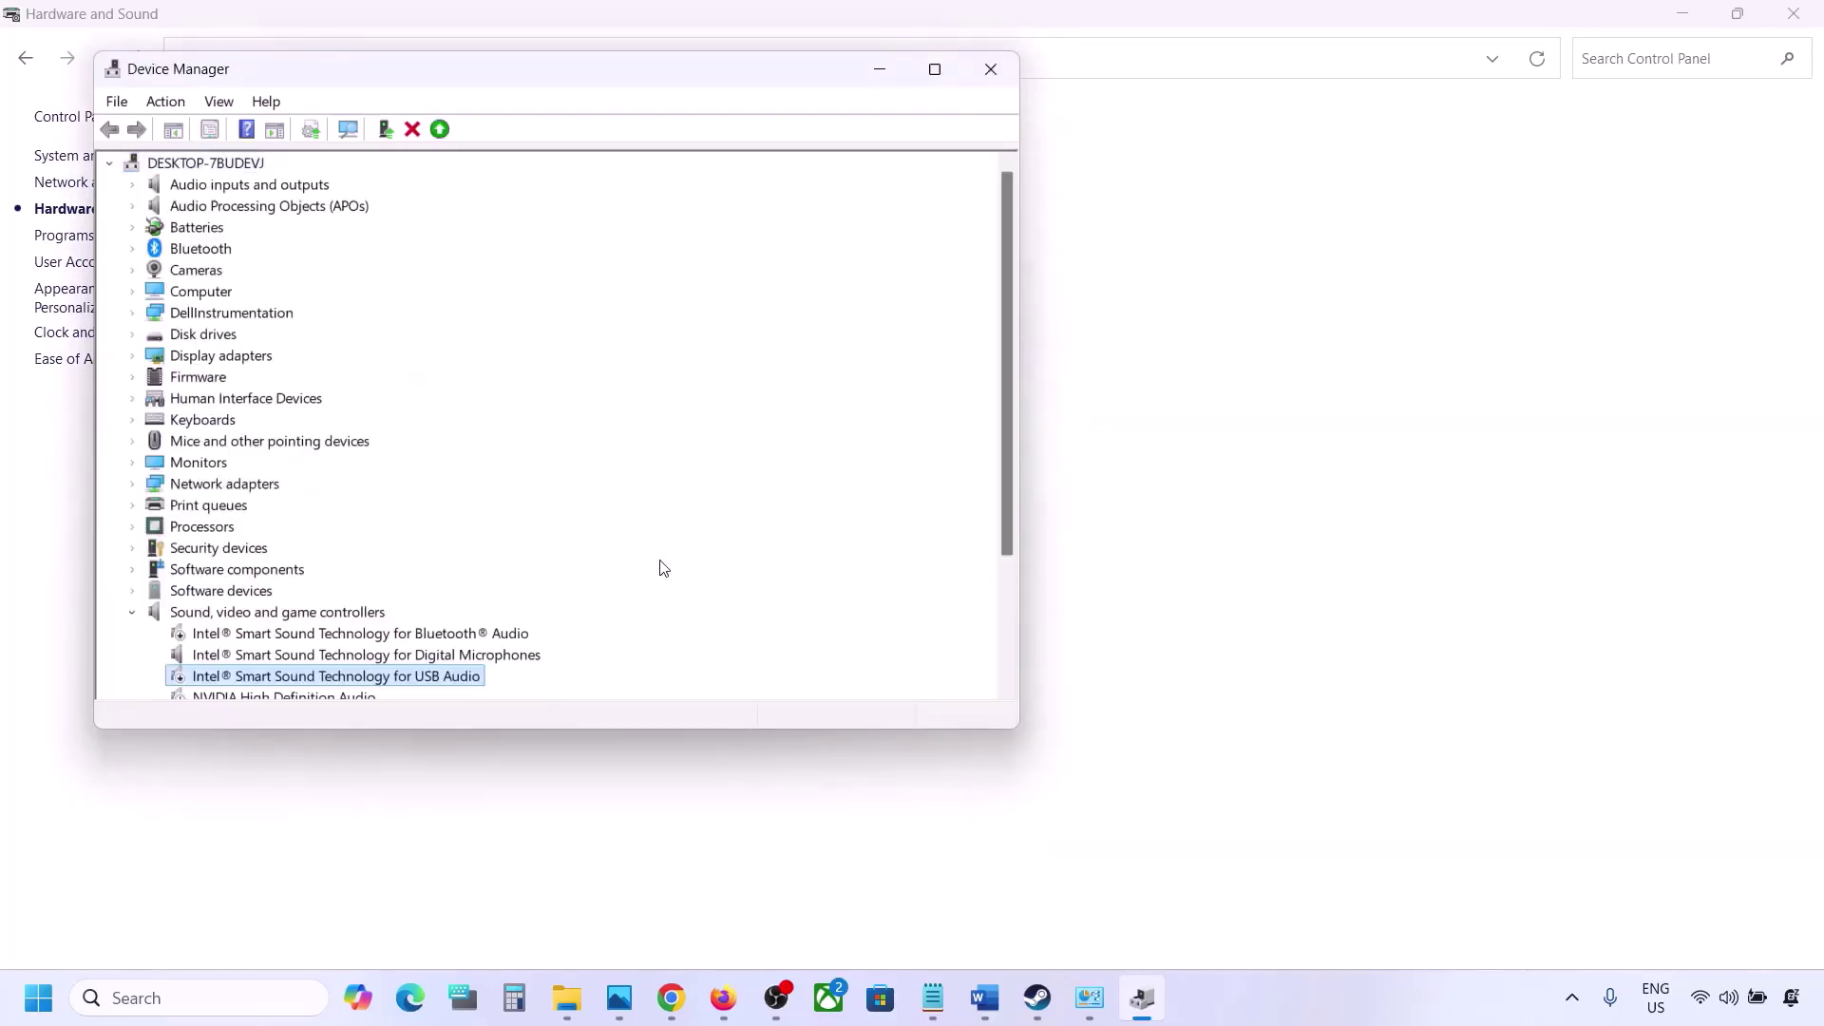
pyautogui.scroll(-3, 497, 598)
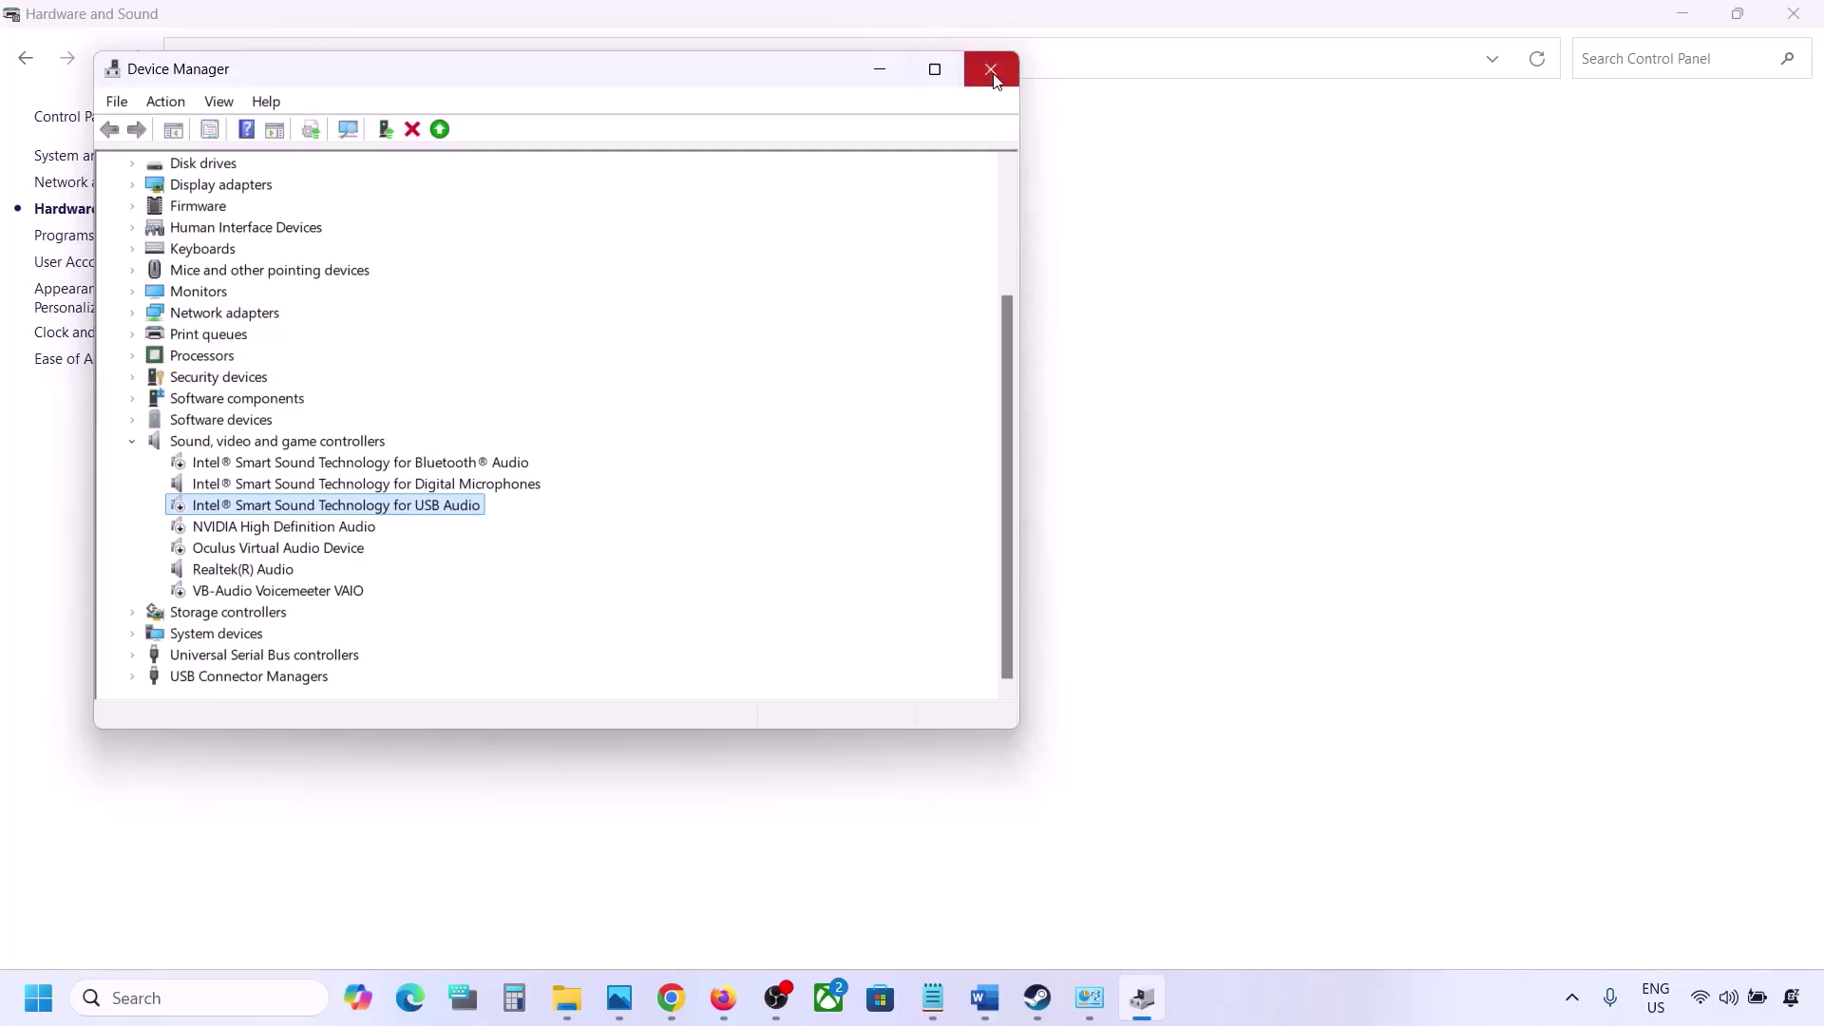
pyautogui.click(214, 568)
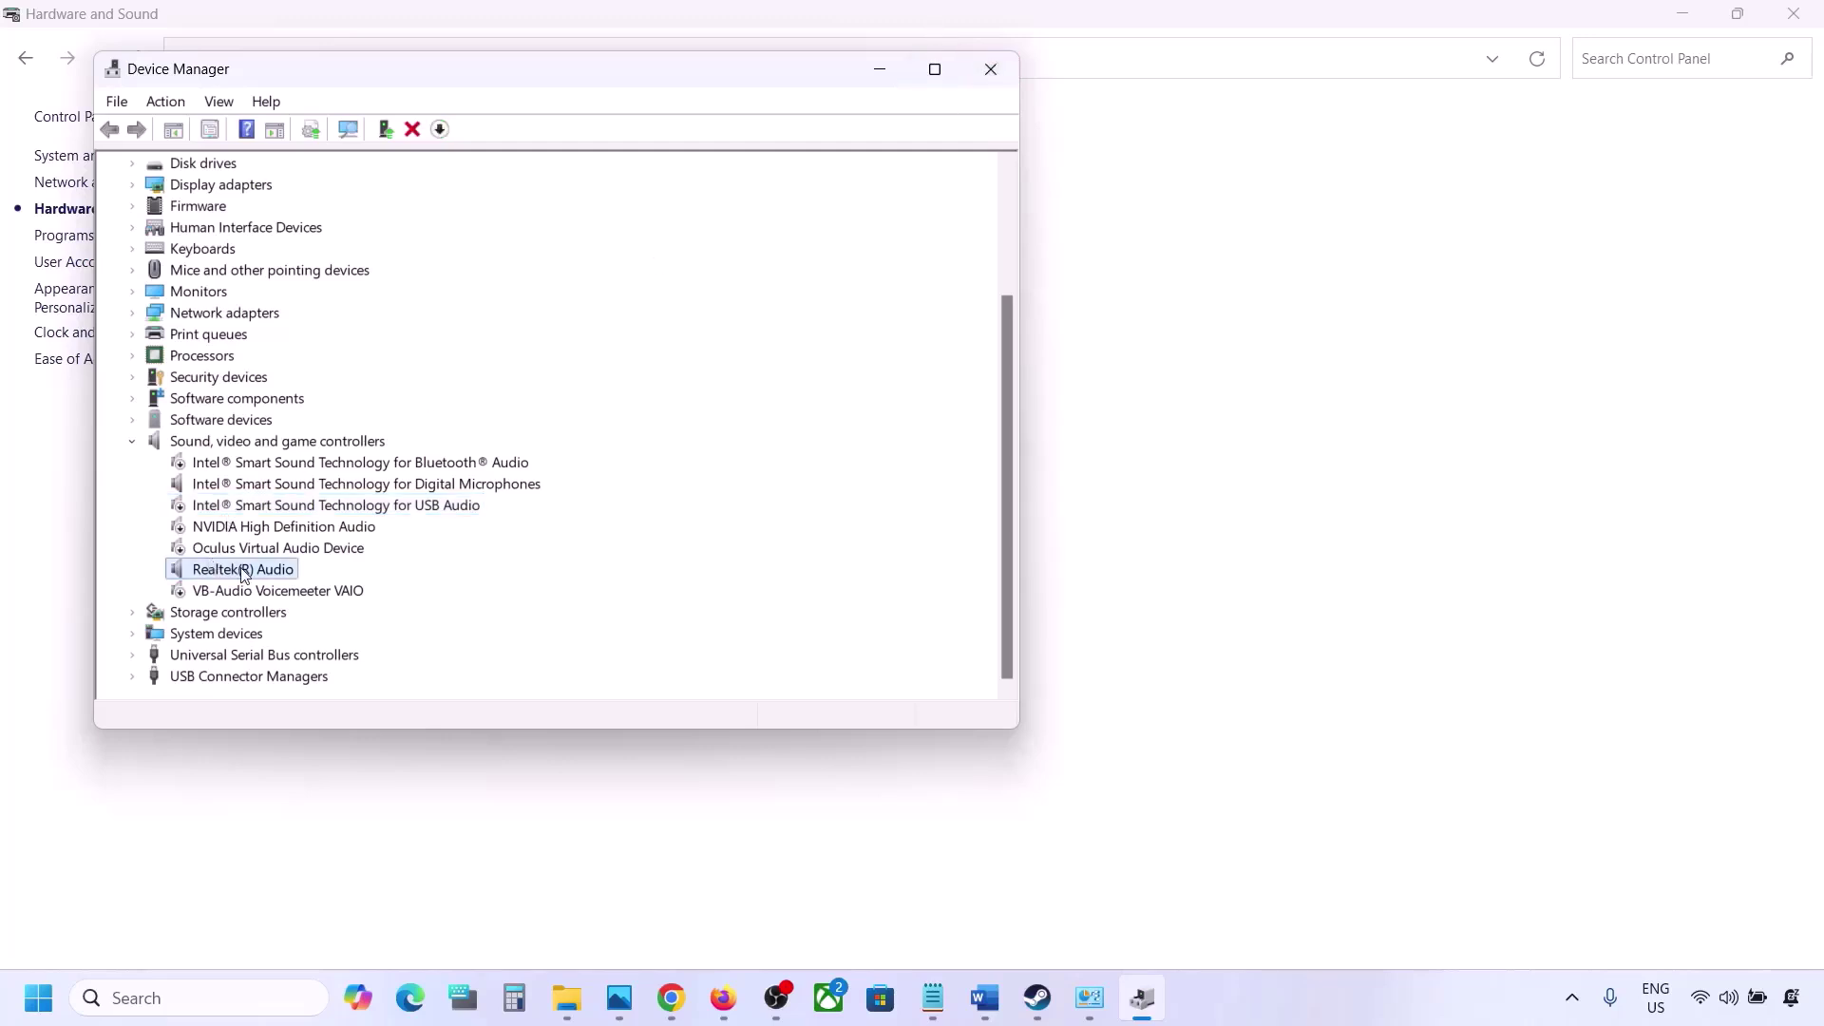
pyautogui.rightClick(242, 572)
pyautogui.click(371, 554)
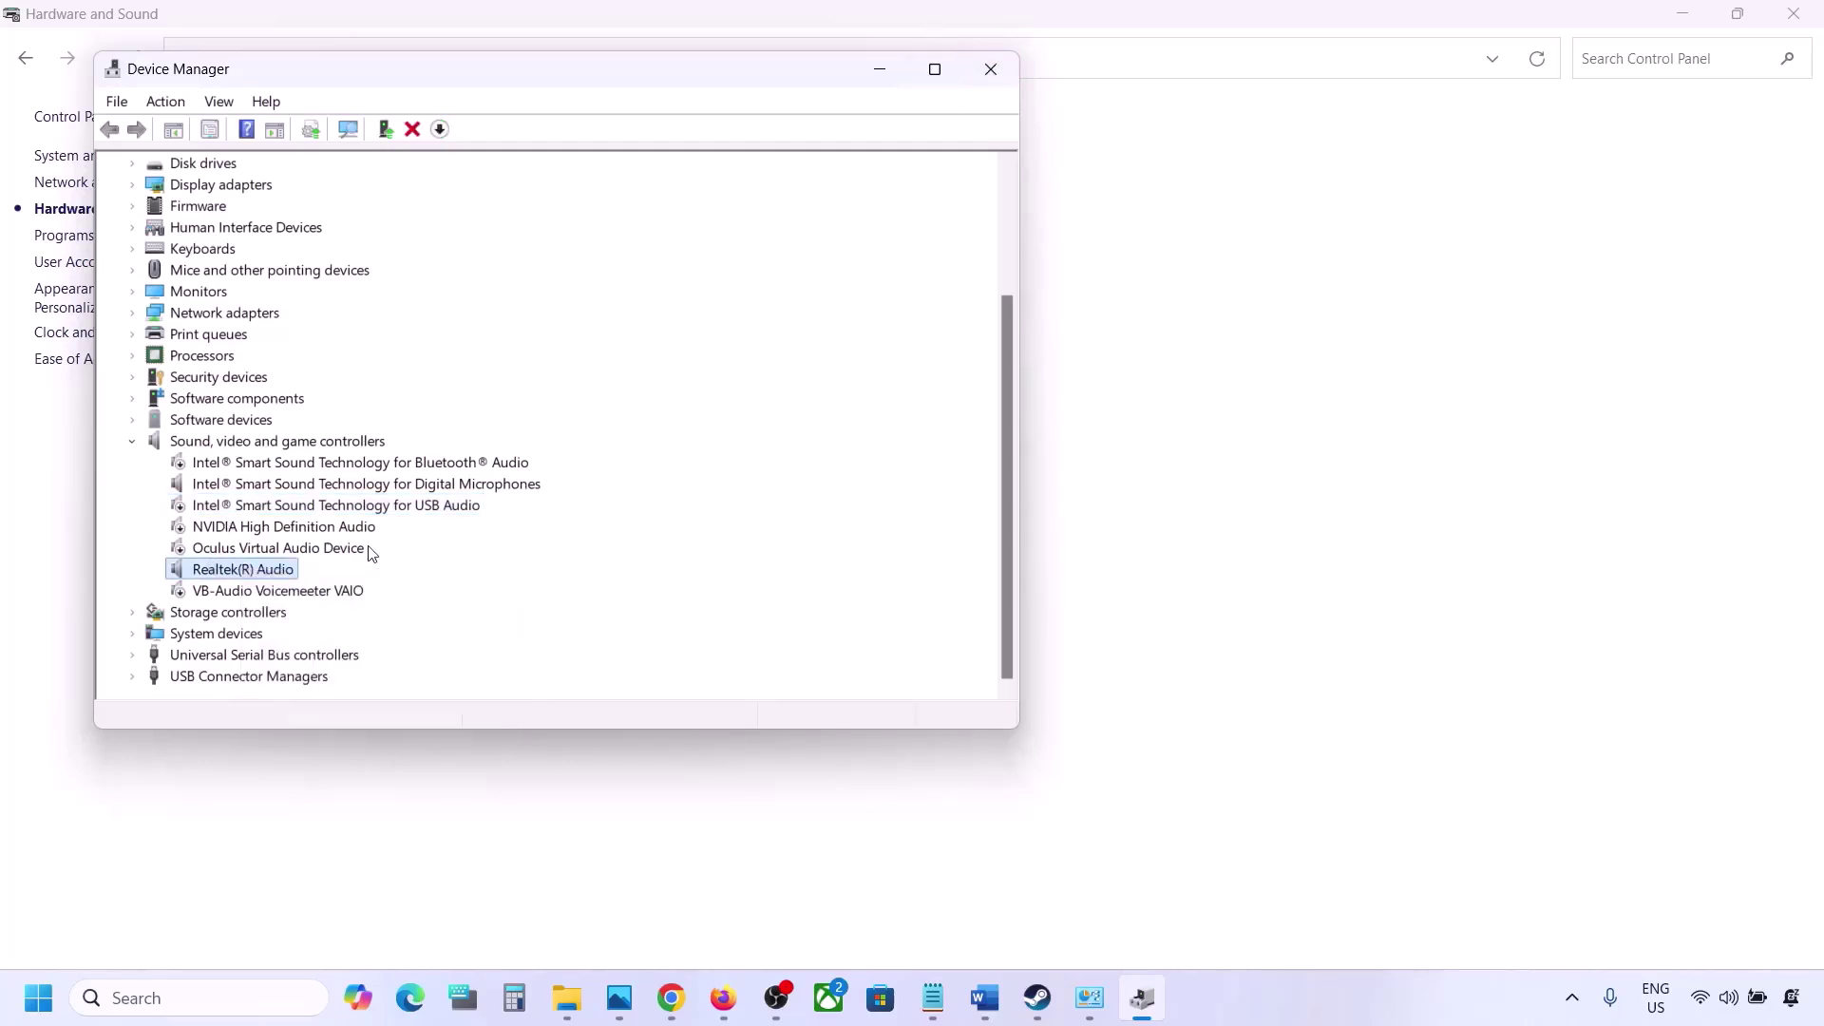
# Close Device Manager and switch to the Word notes, highlighting the Step 8 text about unchecking Handsfree Telephony.
pyautogui.click(991, 68)
pyautogui.click(984, 998)
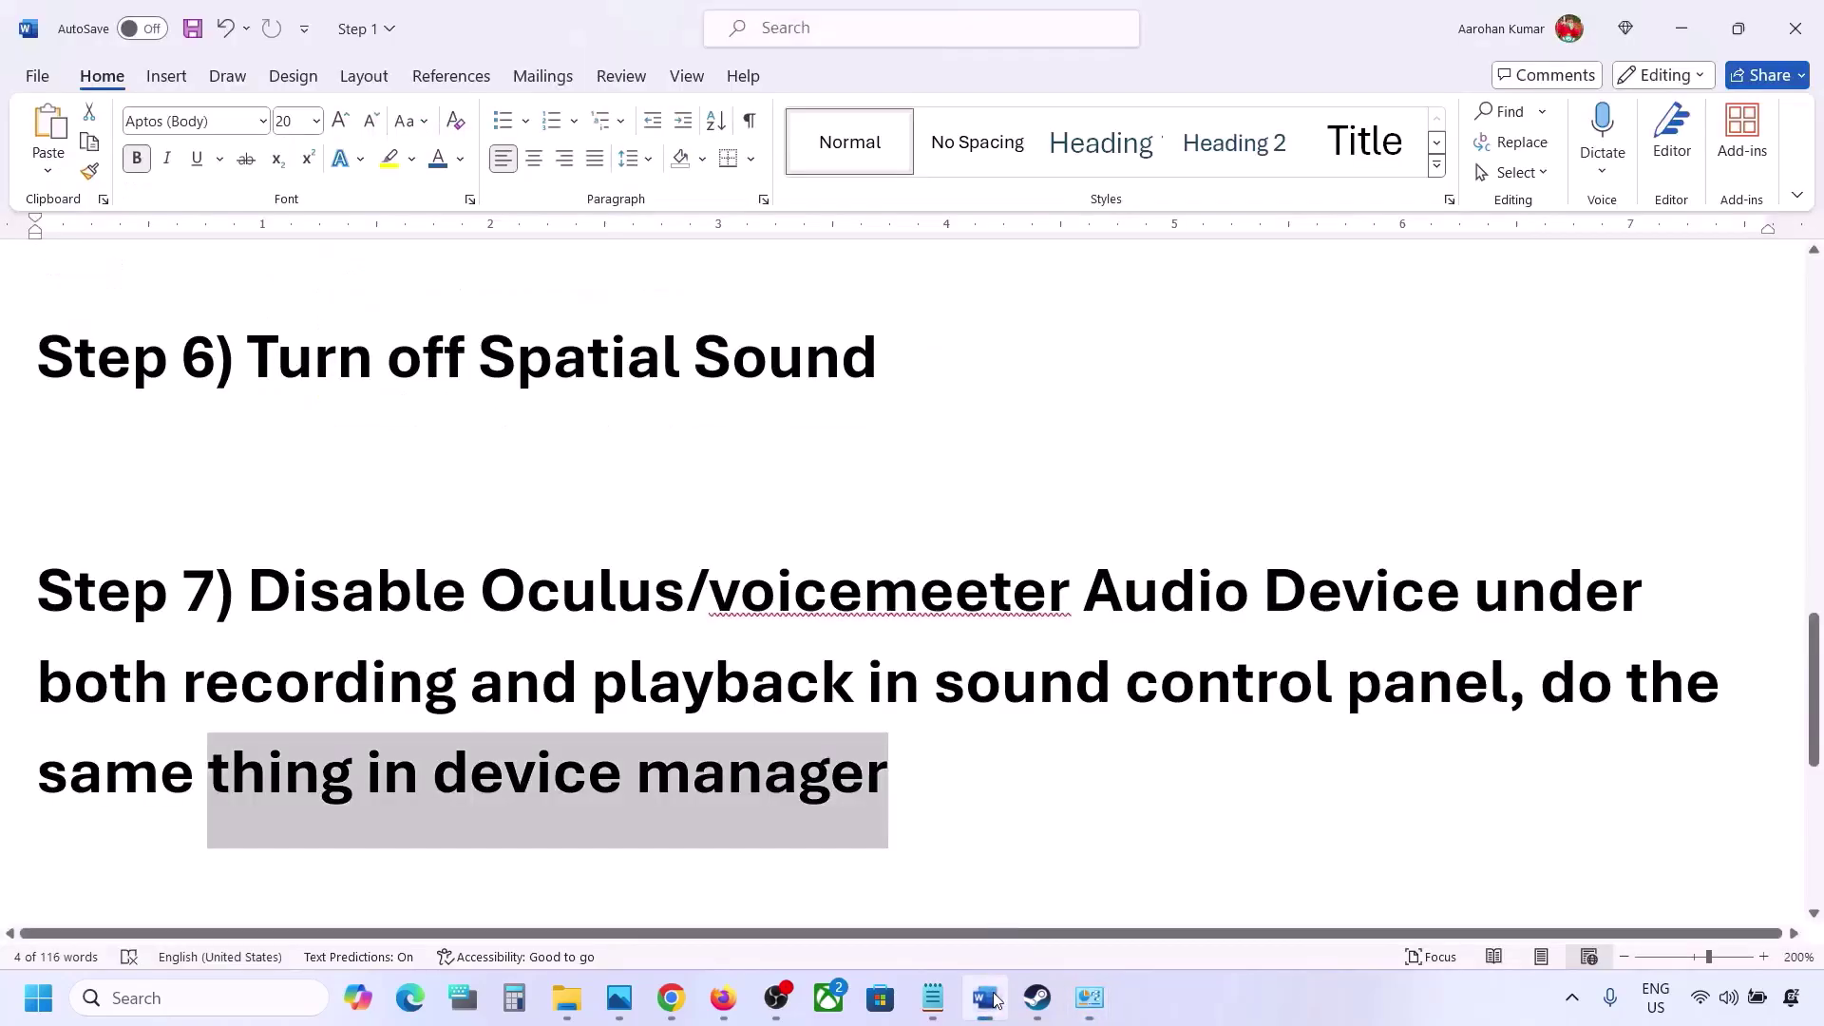
pyautogui.scroll(-3, 784, 795)
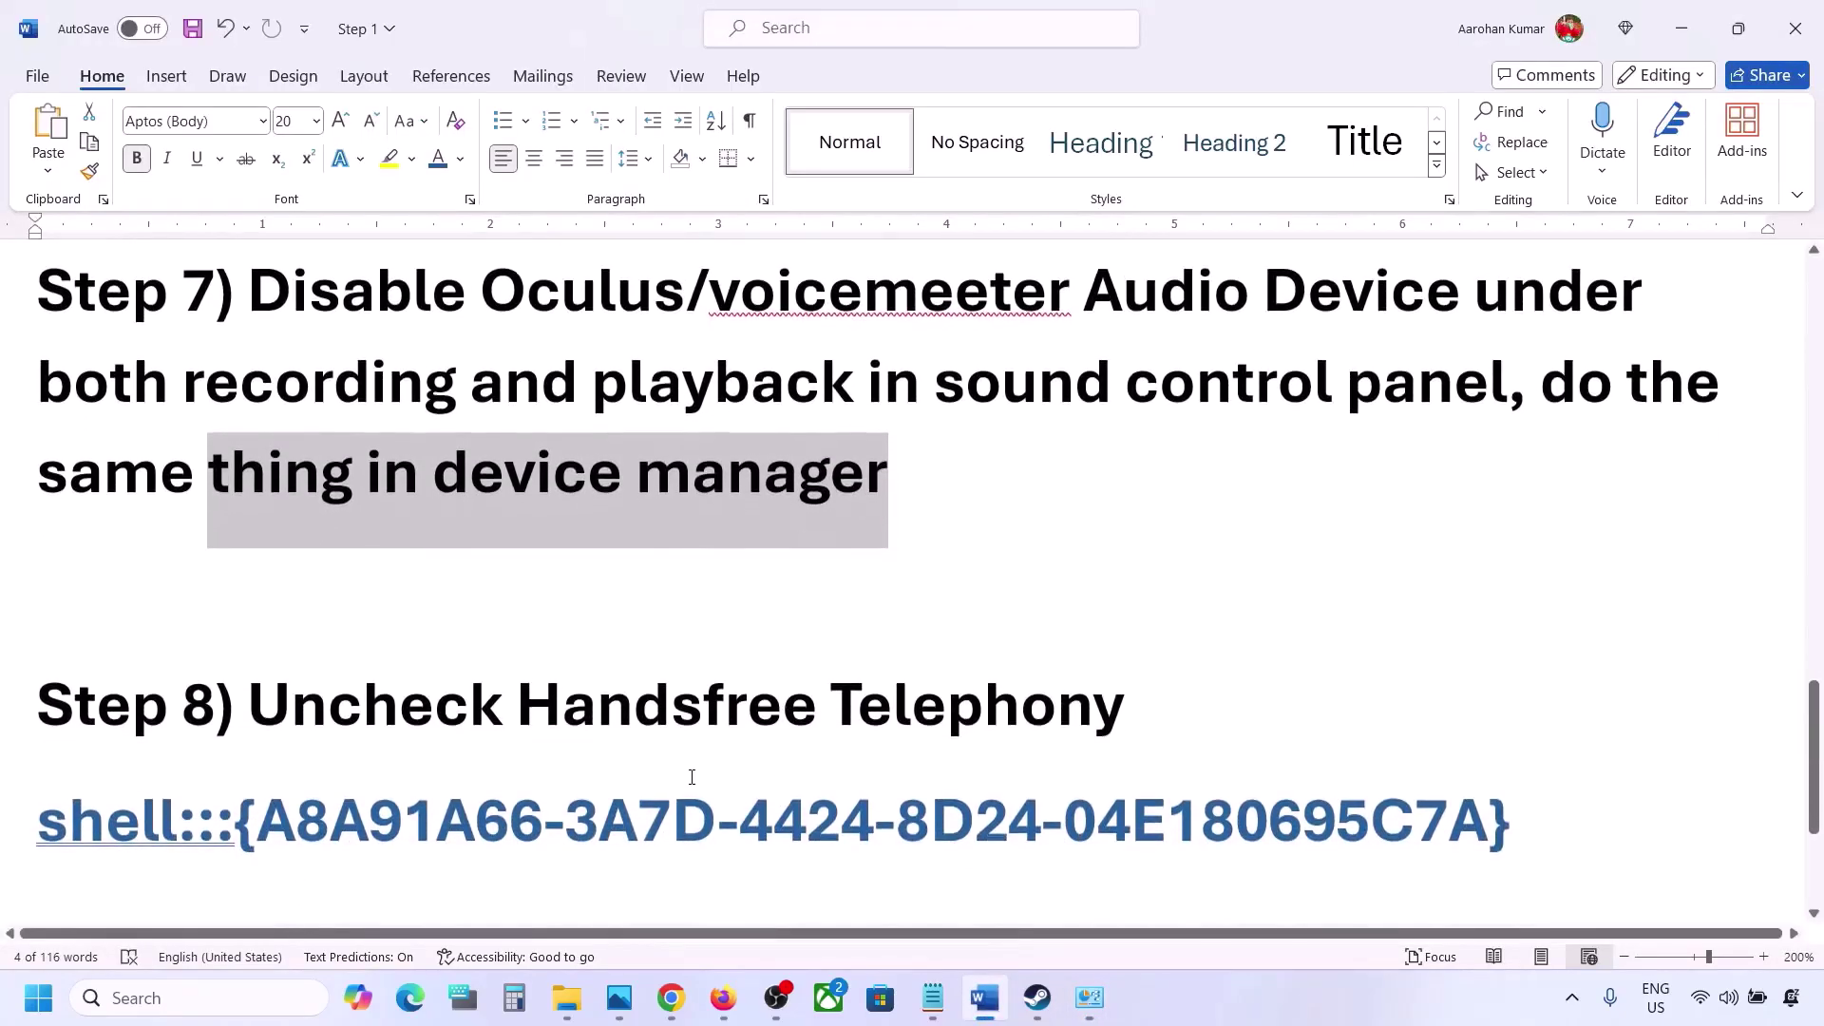
pyautogui.moveTo(253, 635); pyautogui.dragTo(1126, 635)
# Copy the shell command line below the Step 8 heading.
pyautogui.moveTo(1562, 741); pyautogui.dragTo(84, 737)
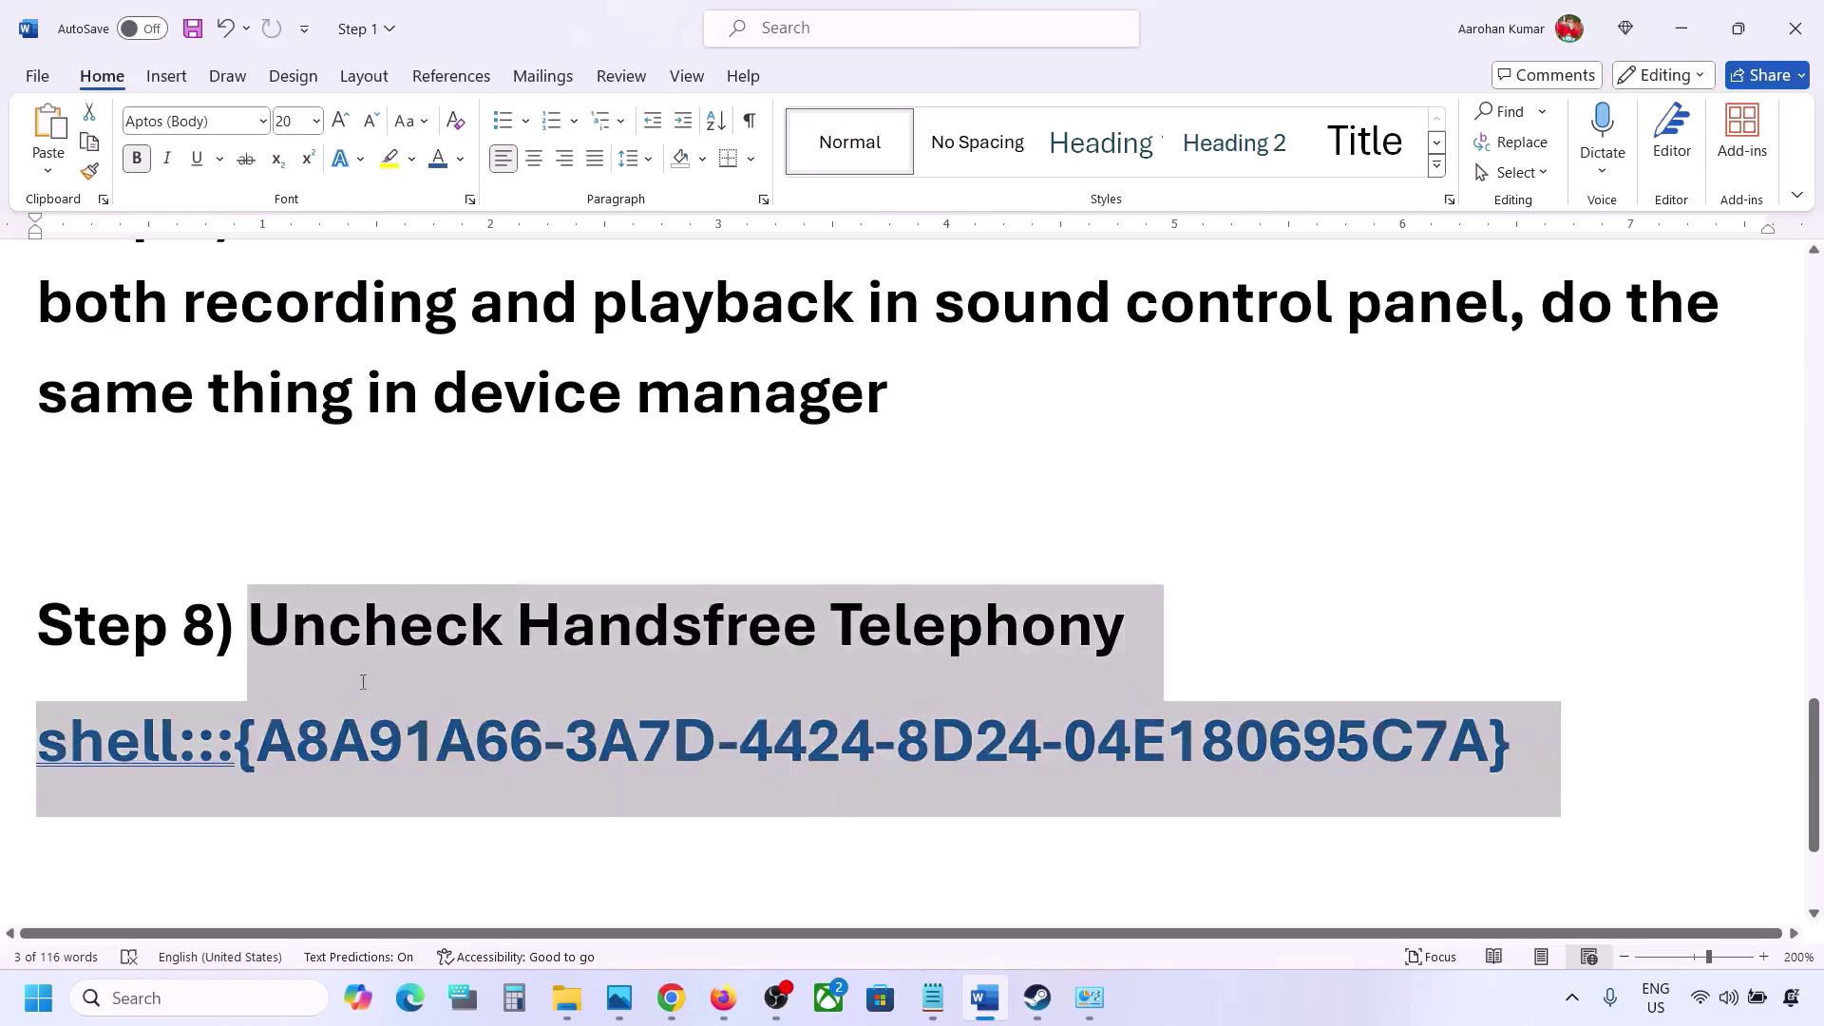
pyautogui.rightClick(84, 737)
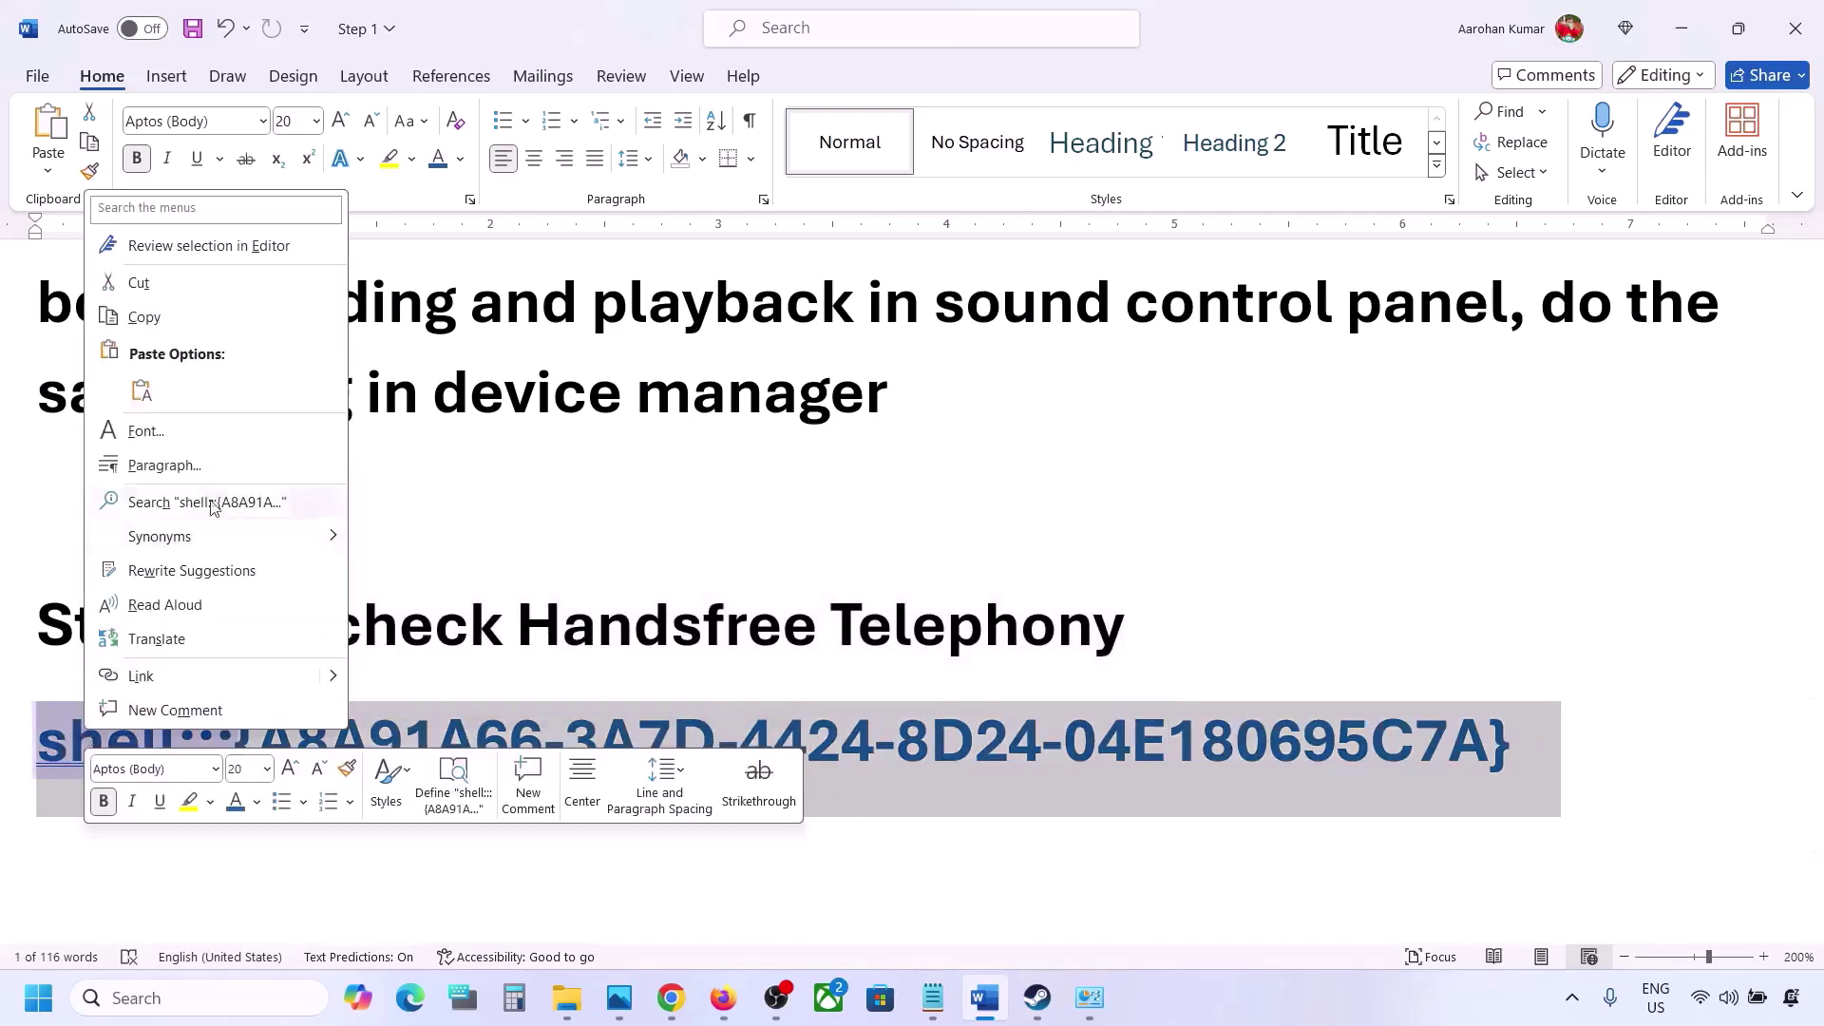
pyautogui.click(142, 320)
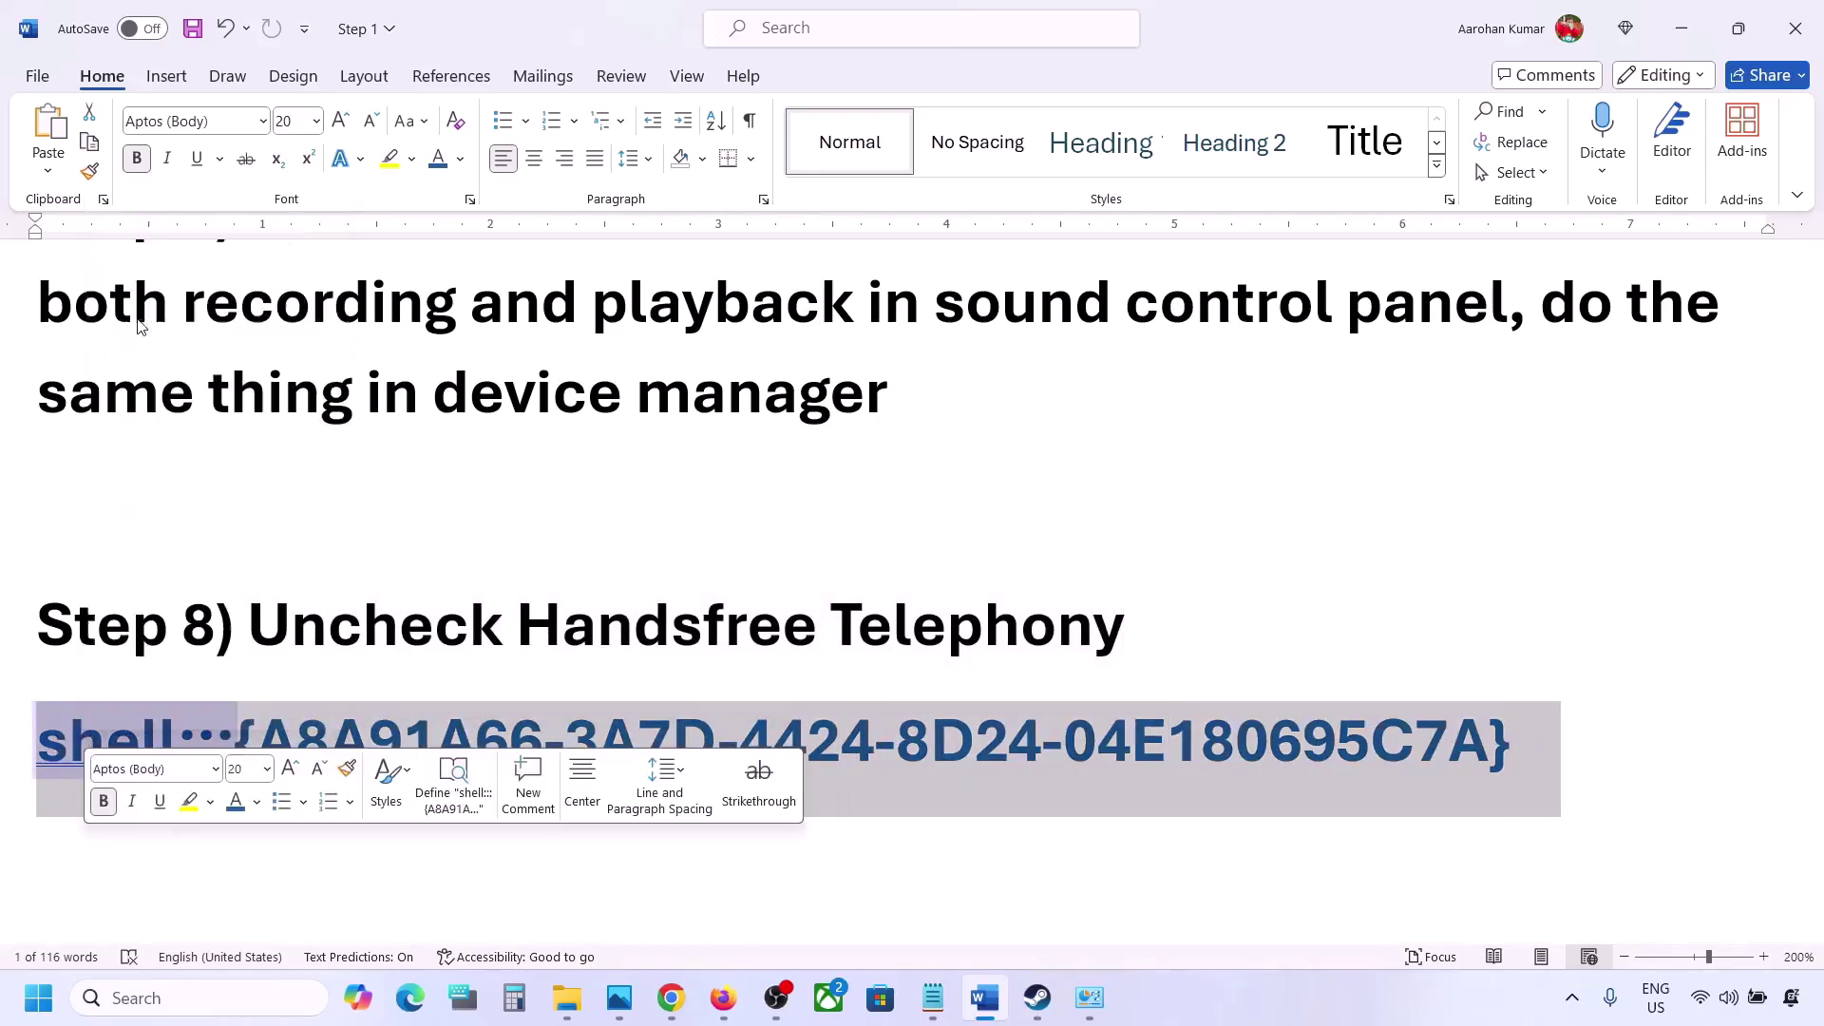
# Open the Run dialog and execute shell:::{A8A91A66-3A7D-4424-8D24-04E180695C7A} to open Devices and Printers.
pyautogui.click(180, 998)
pyautogui.write('run')
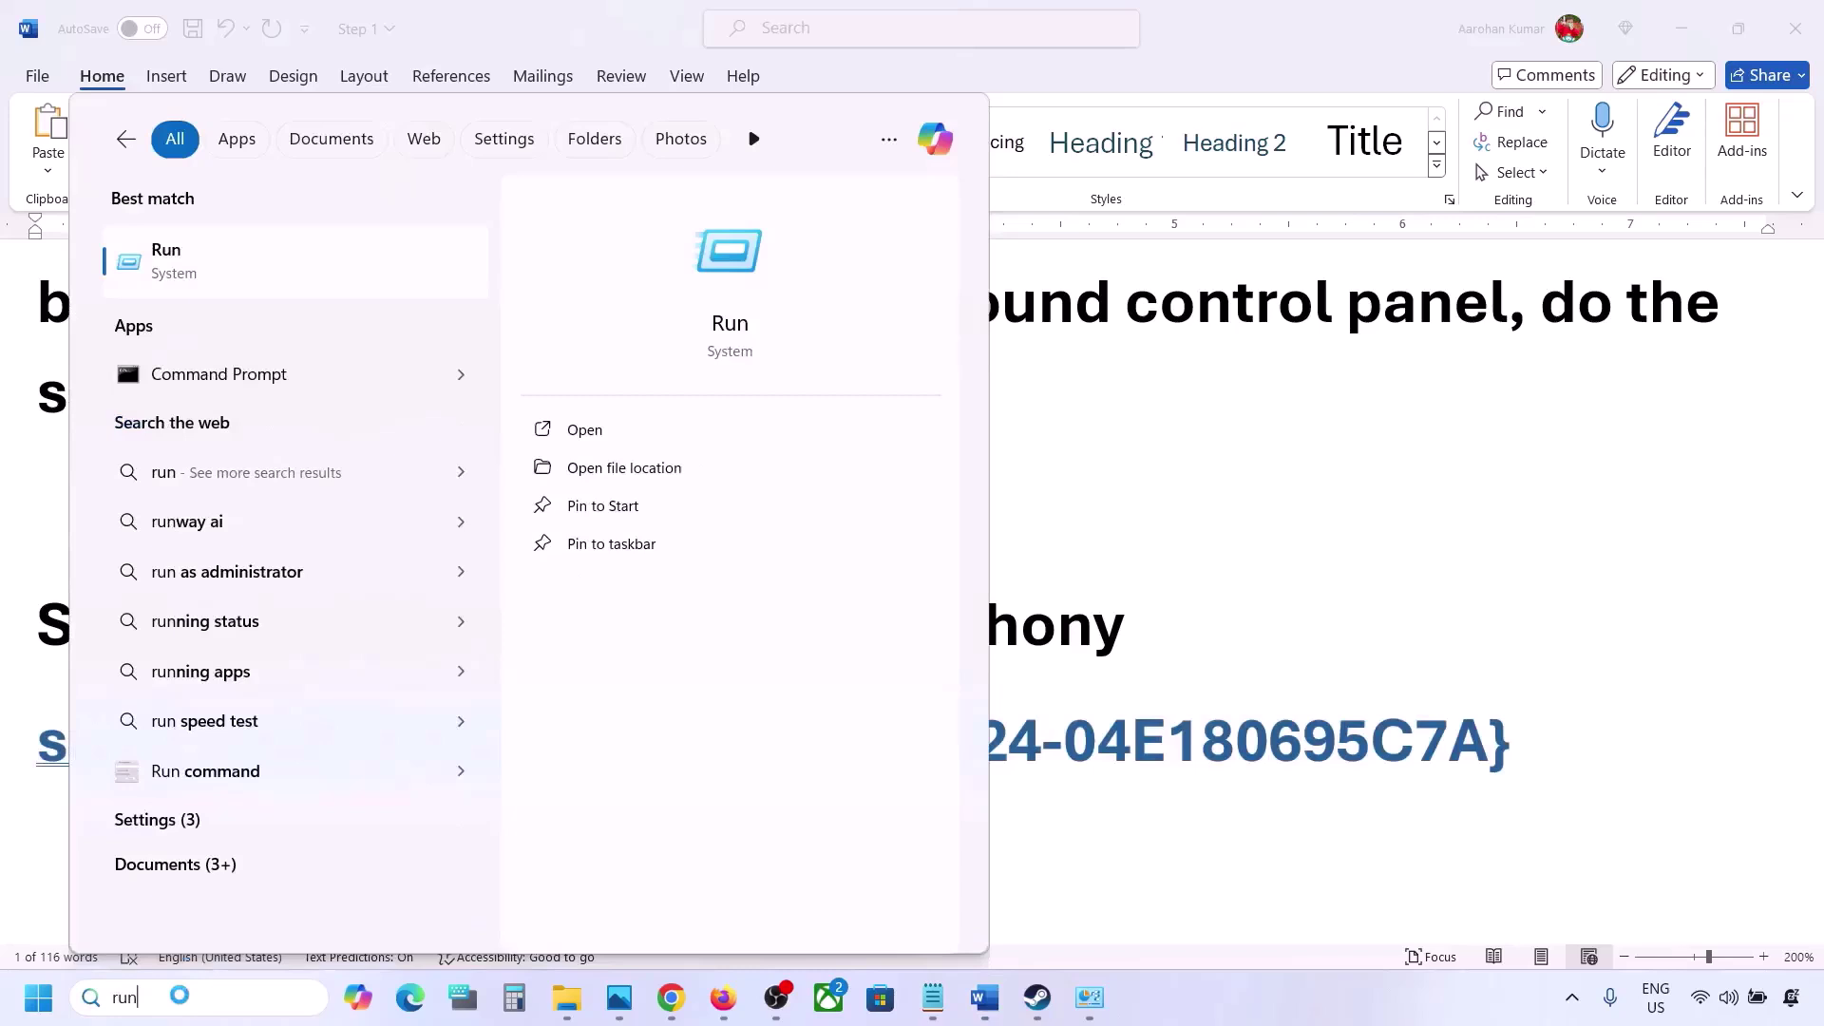
pyautogui.click(253, 282)
pyautogui.write('v')
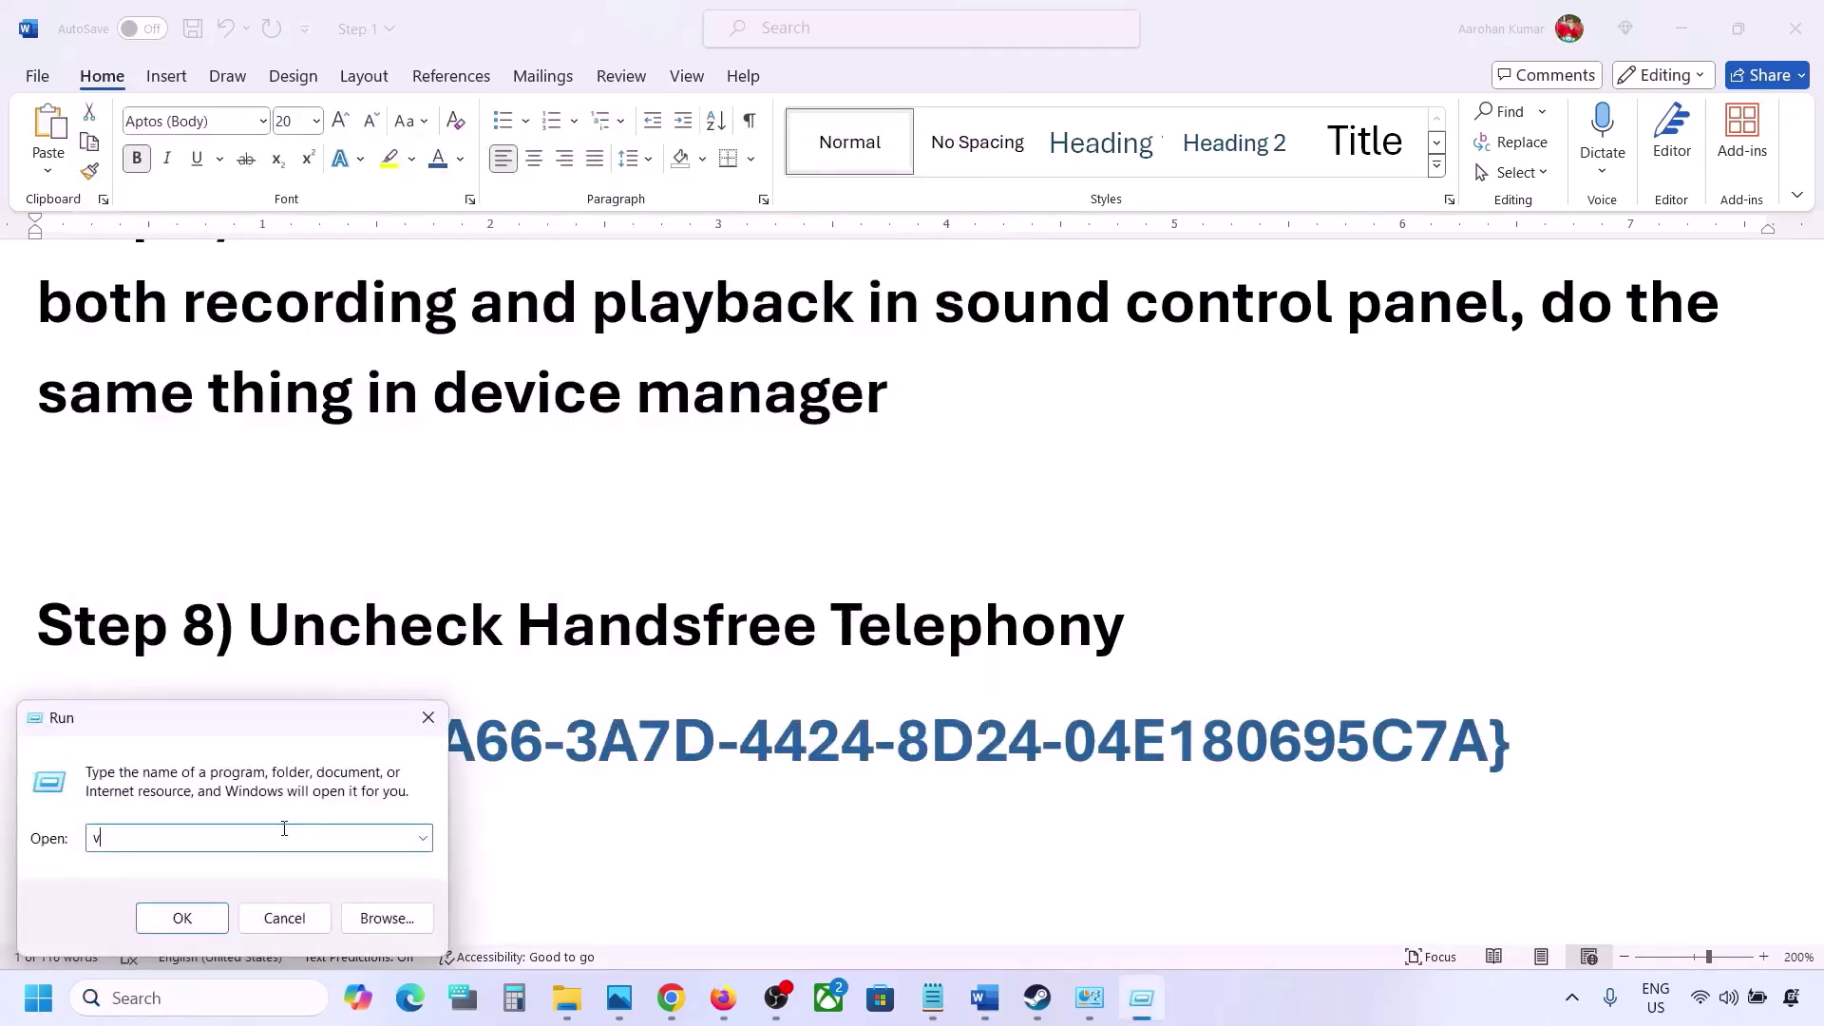
pyautogui.press('BackSpace')
pyautogui.write('shell:::{A8A91A66-3A7D-4424-8D24-04E180695C7A}')
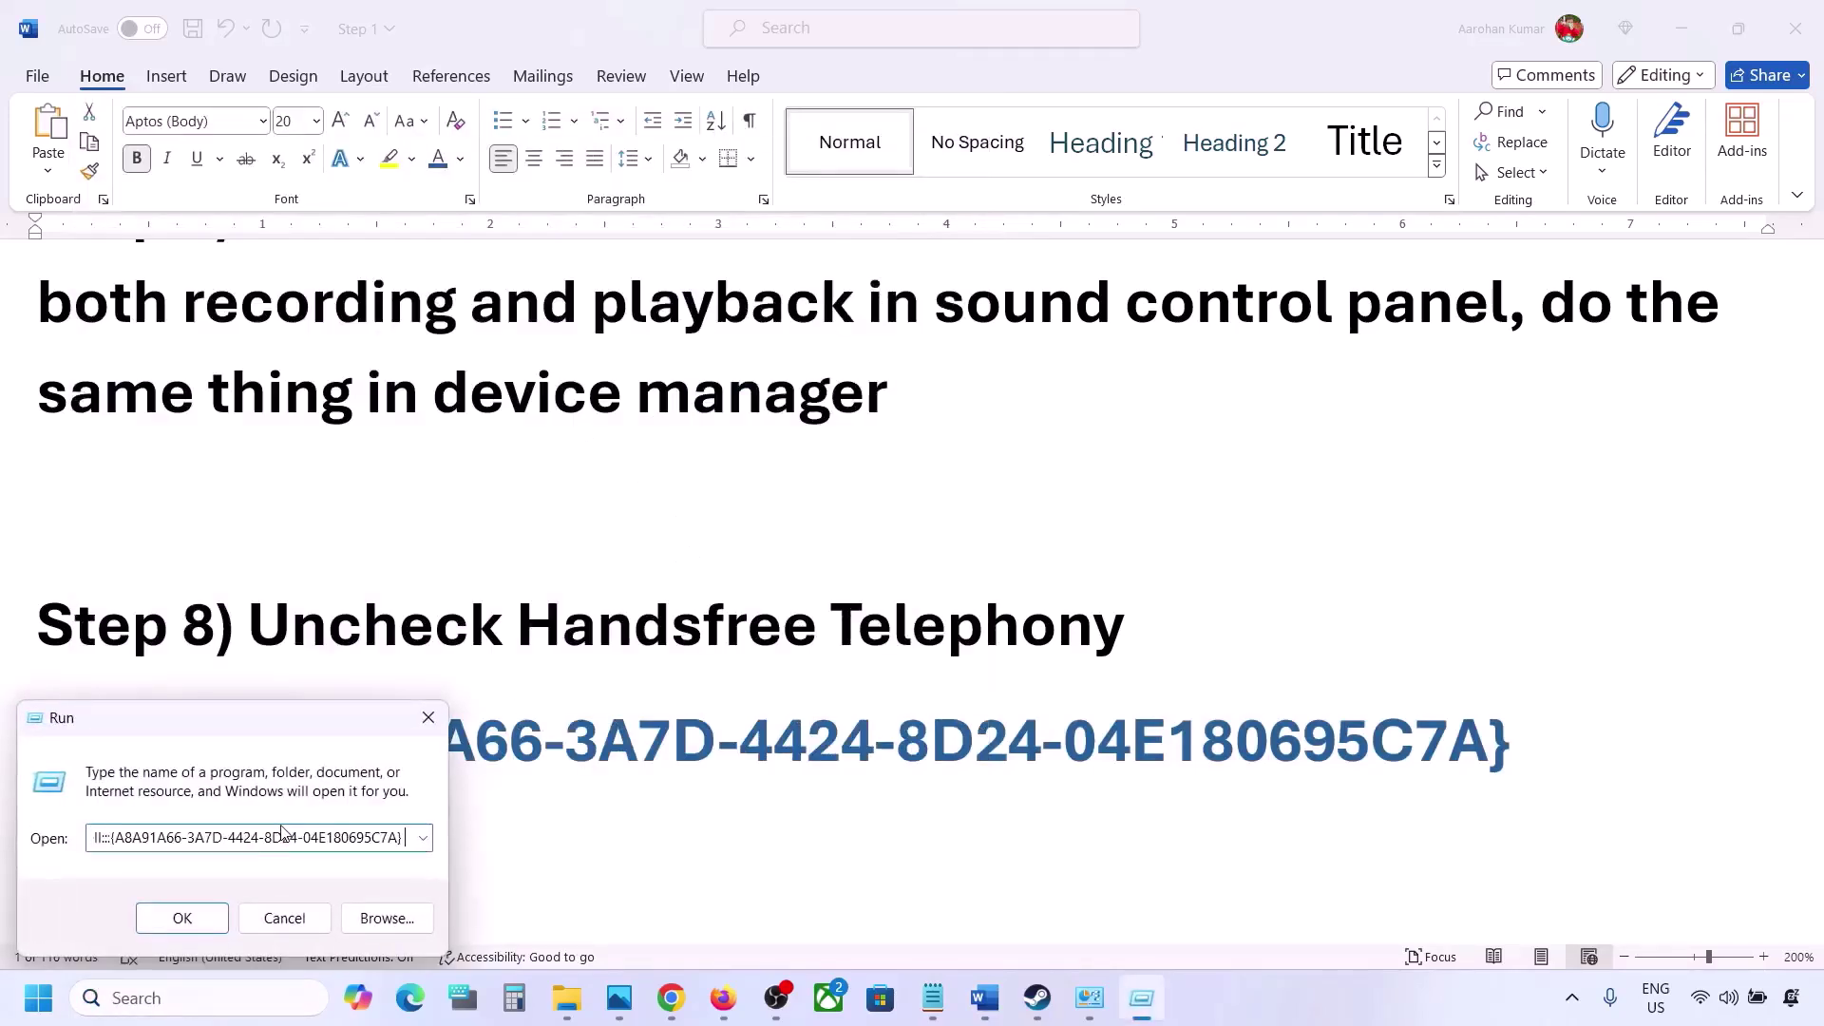
pyautogui.click(203, 925)
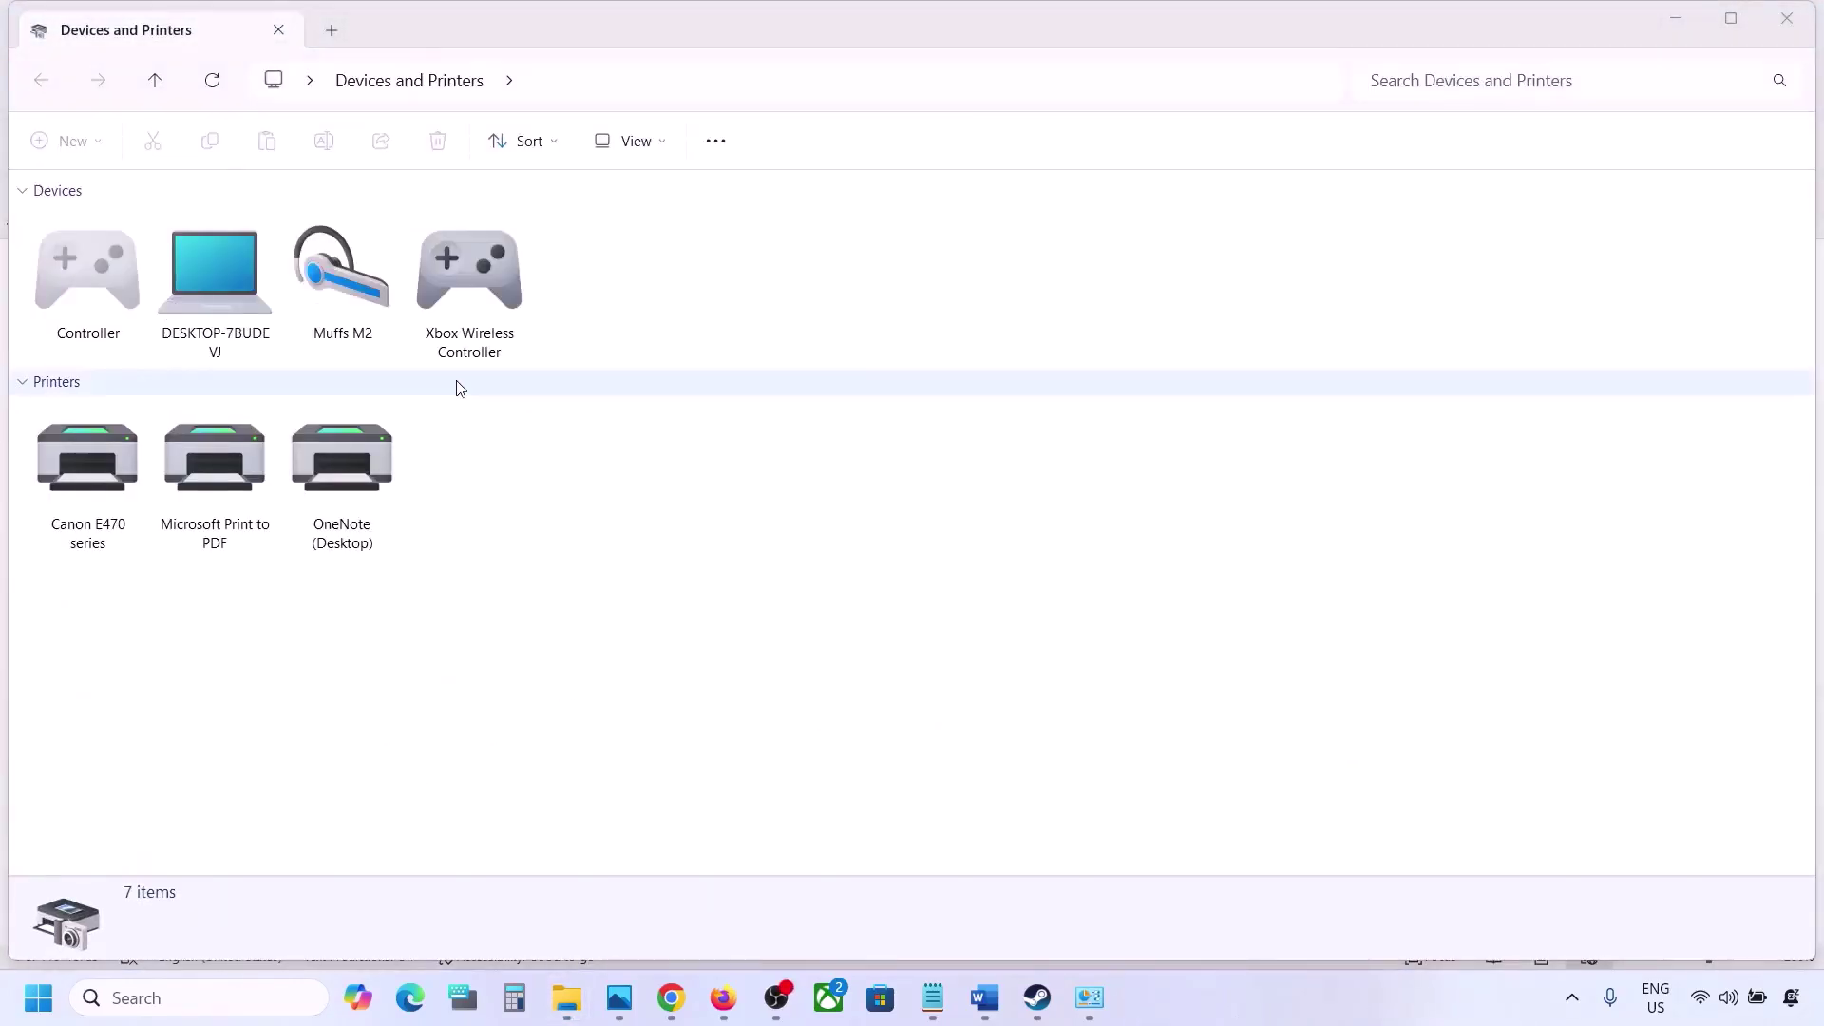
# Open the properties of the Muffs M2 headset and show its Bluetooth services.
pyautogui.rightClick(354, 277)
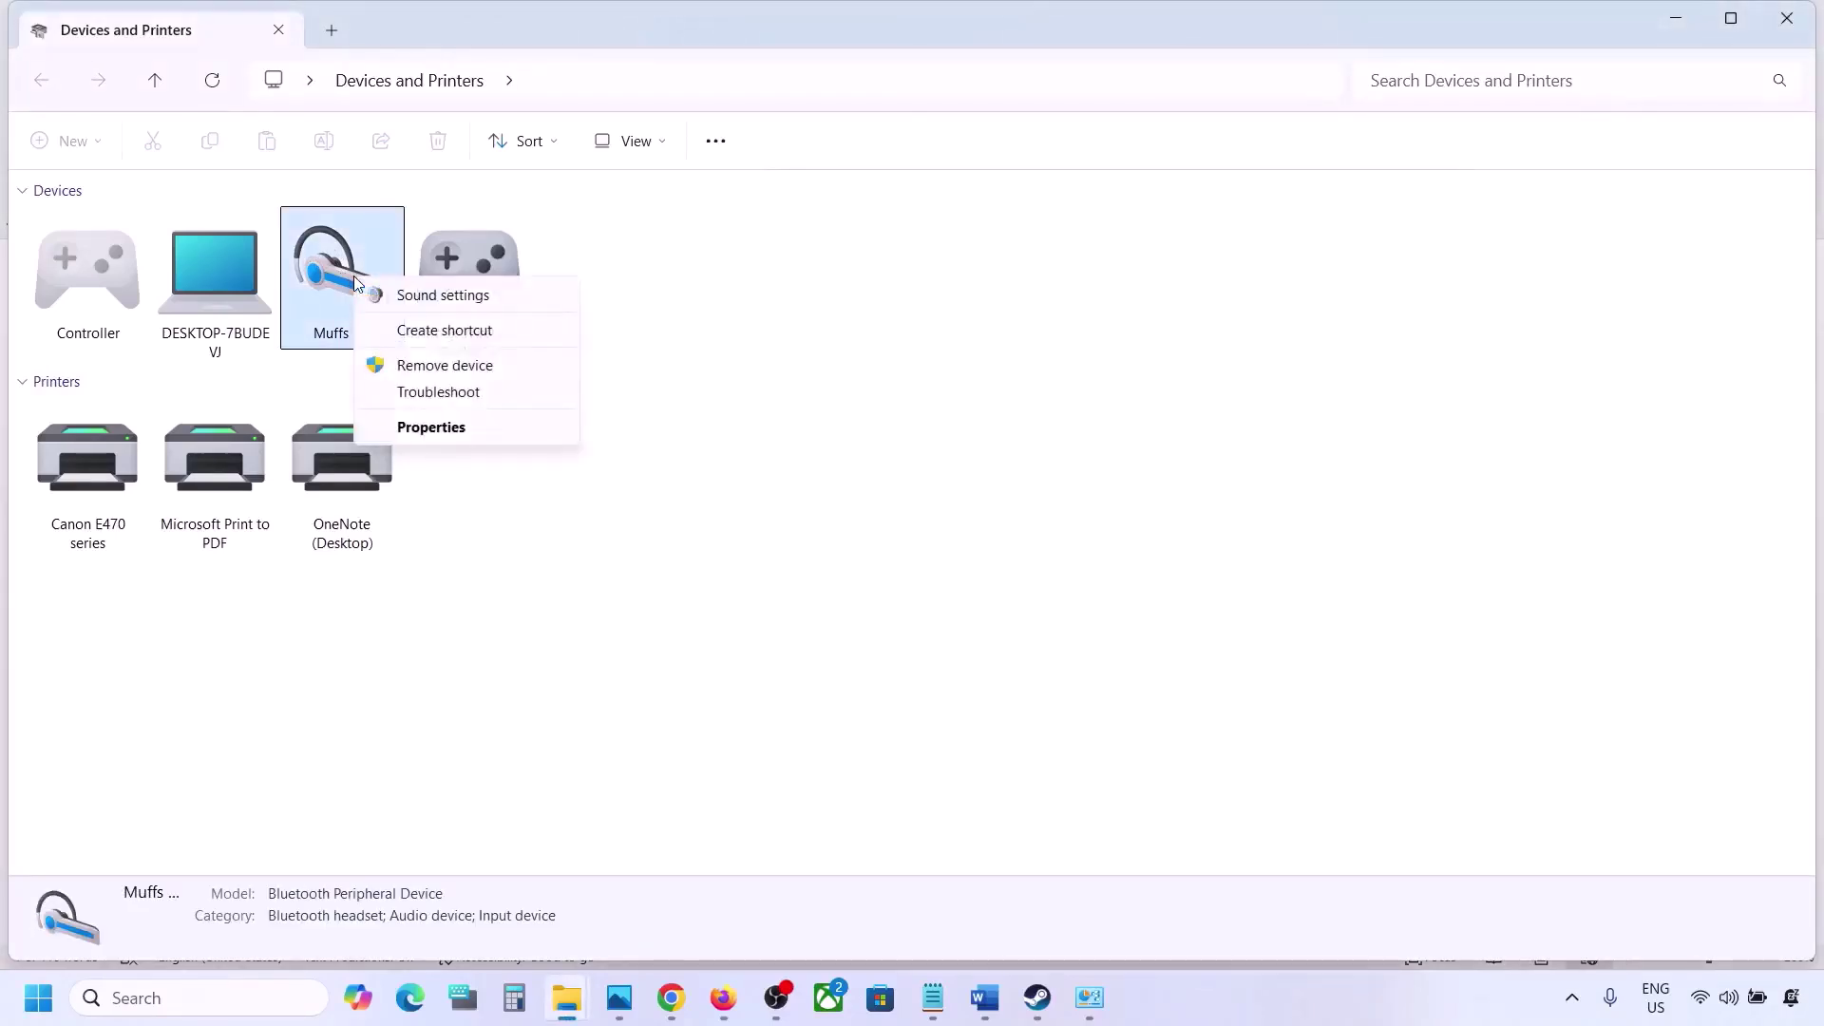
pyautogui.click(408, 427)
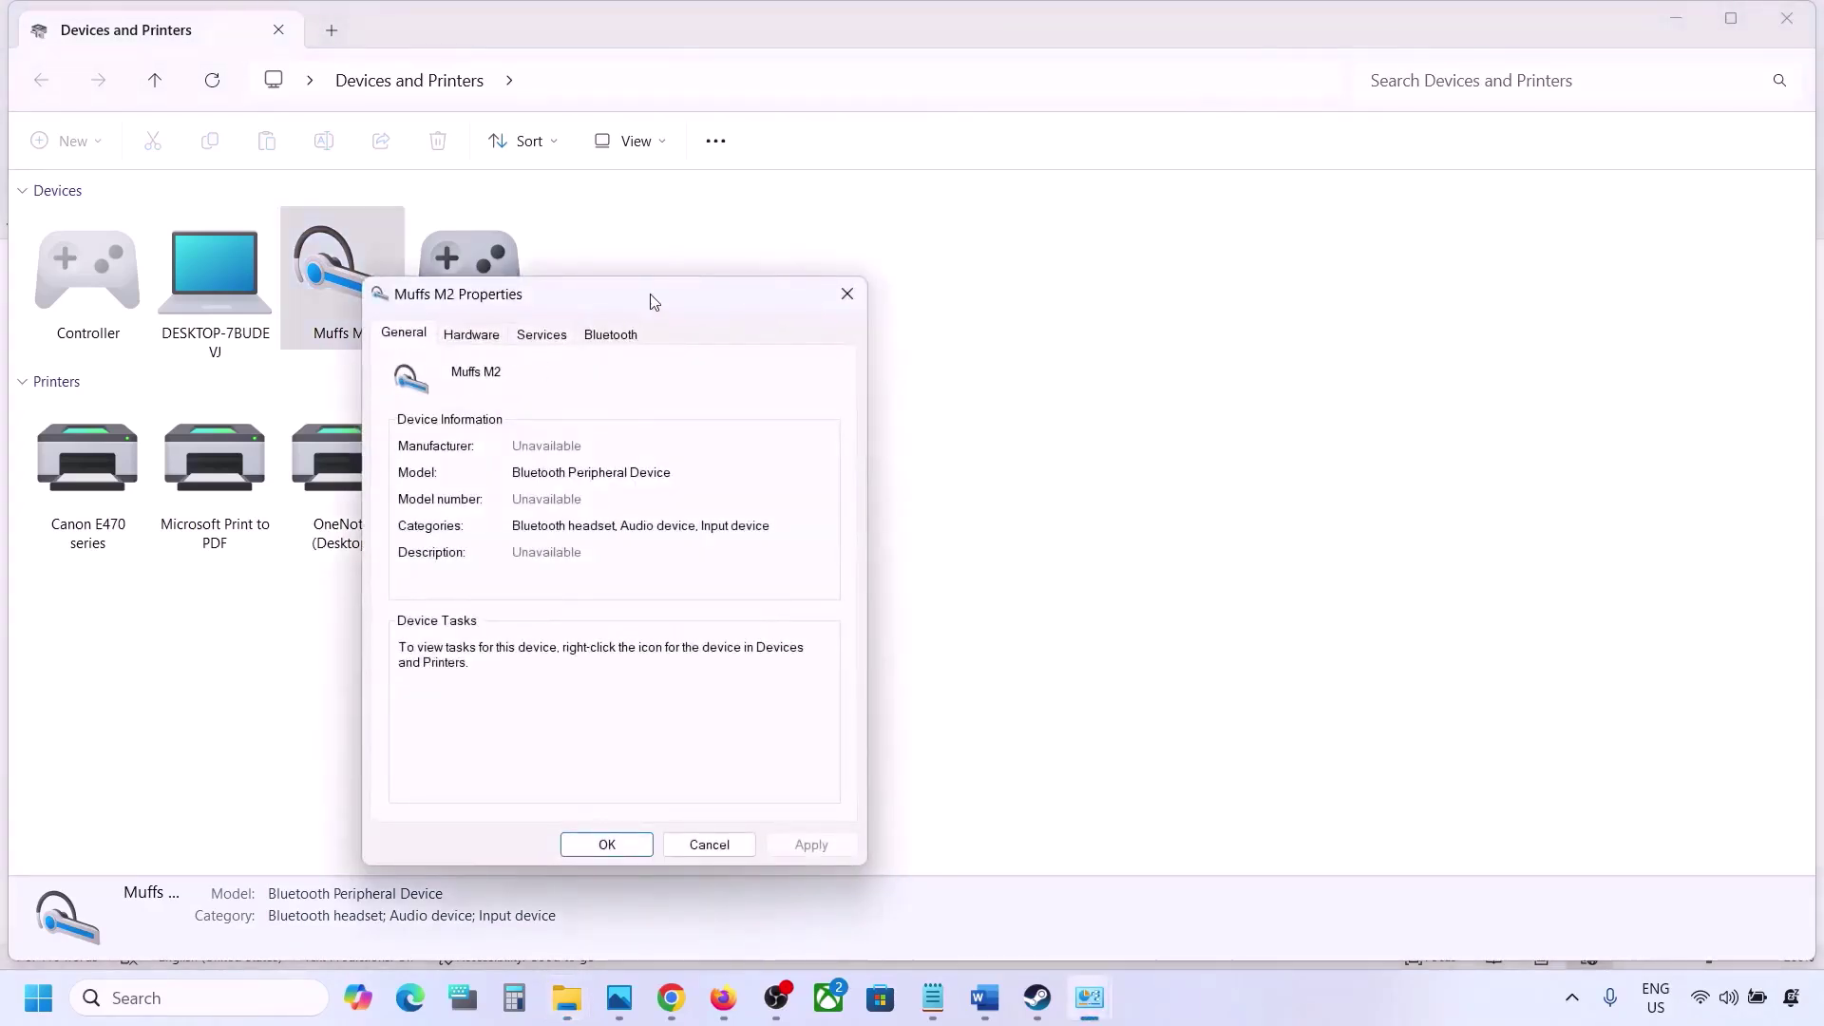
pyautogui.moveTo(654, 301); pyautogui.dragTo(851, 253)
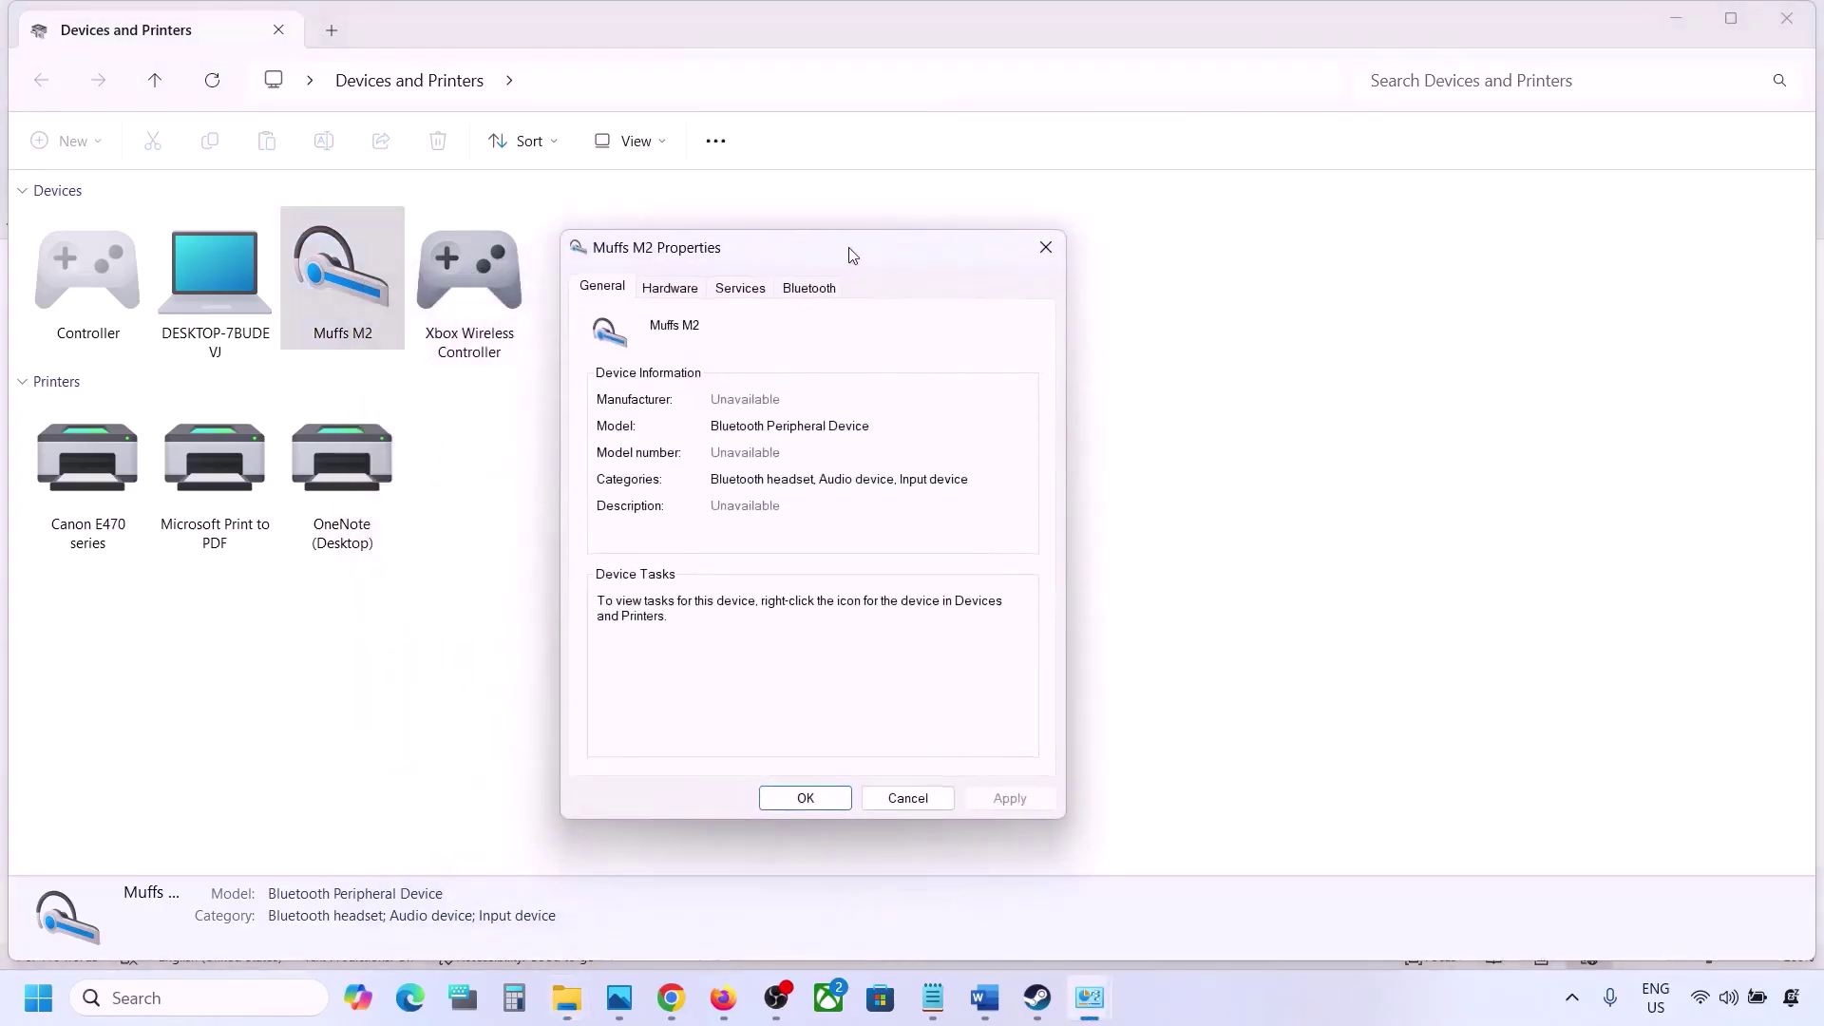
pyautogui.click(798, 290)
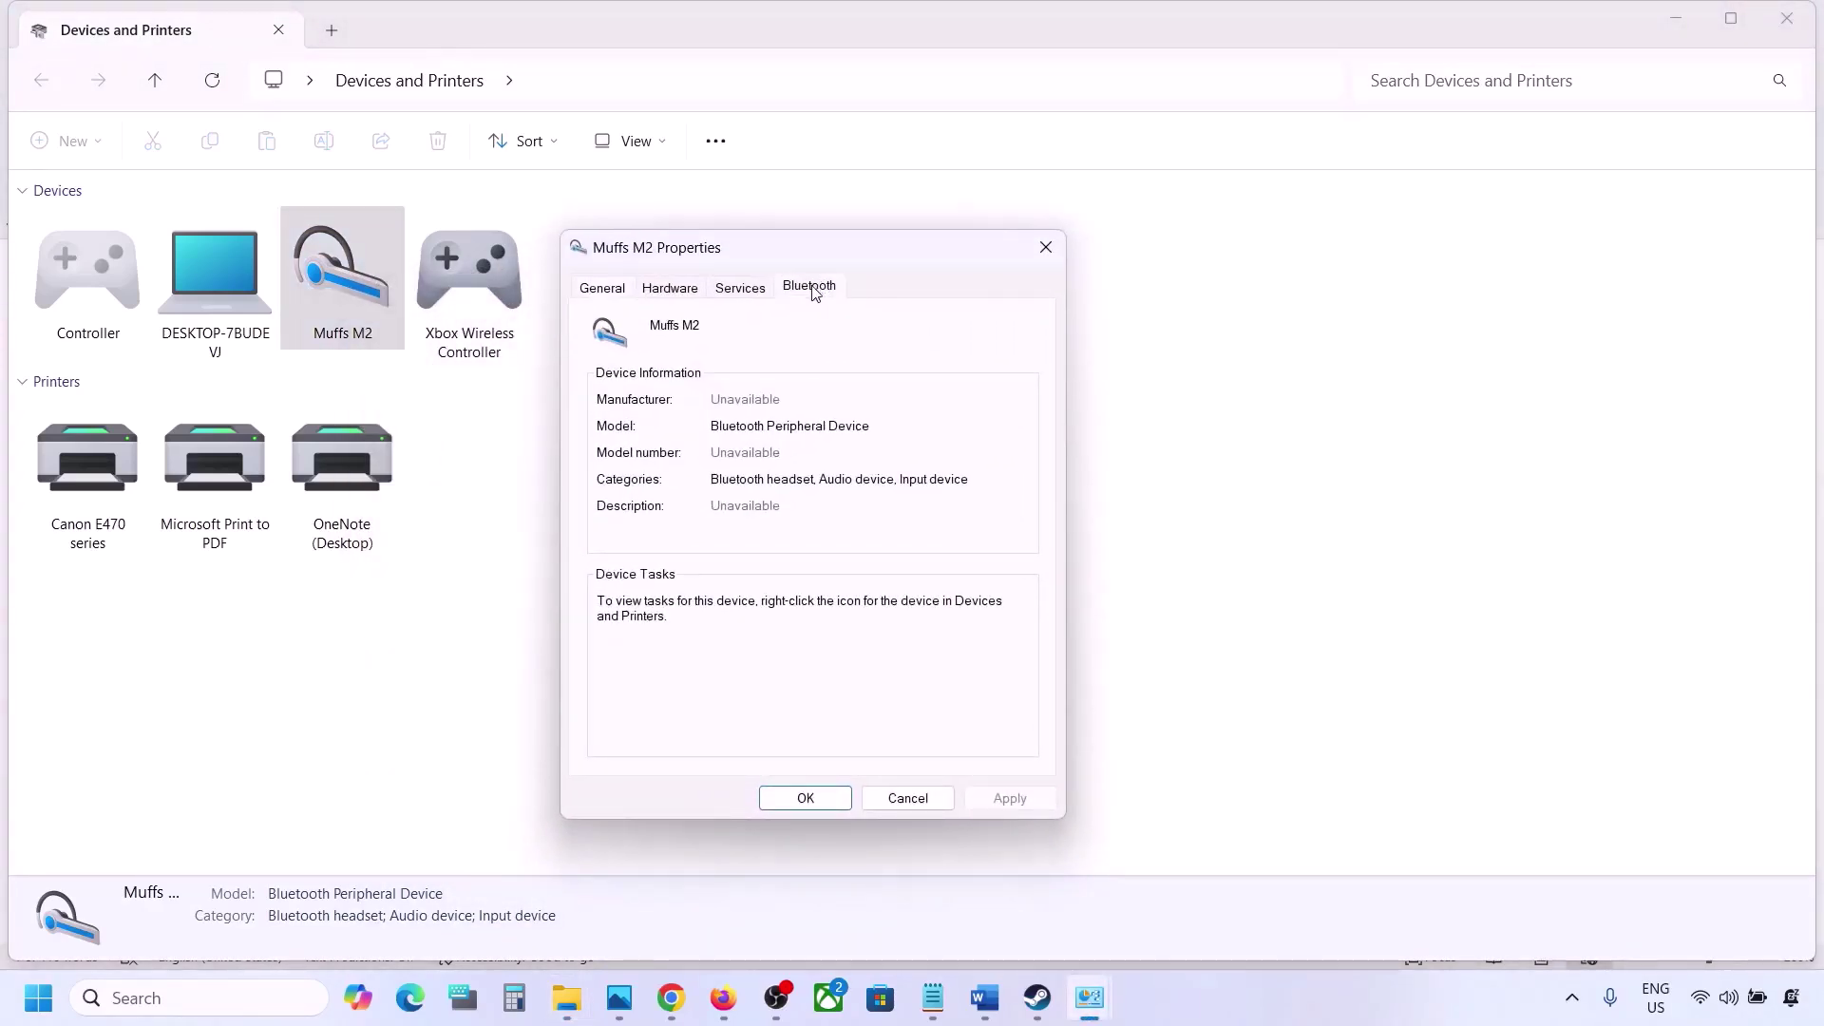
pyautogui.click(757, 298)
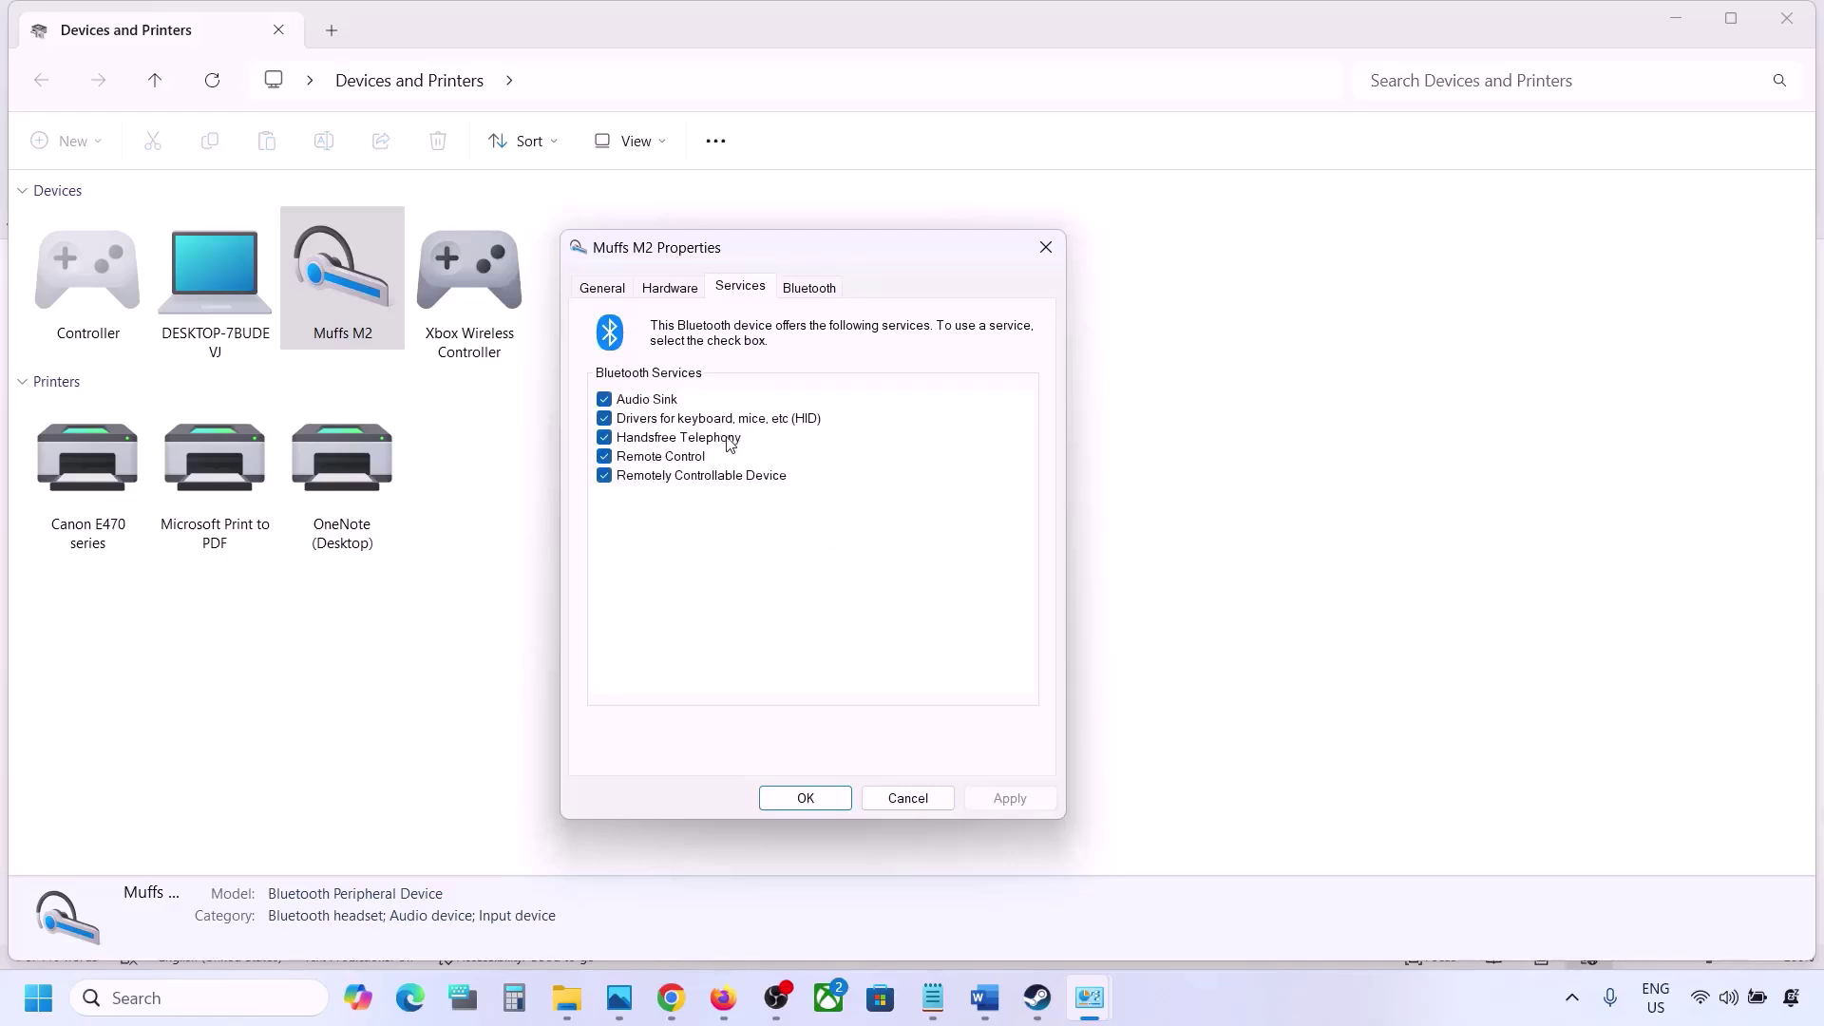
# Turn off the Handsfree Telephony service for the Muffs M2 headset, then apply and close its properties.
pyautogui.click(605, 439)
pyautogui.click(999, 796)
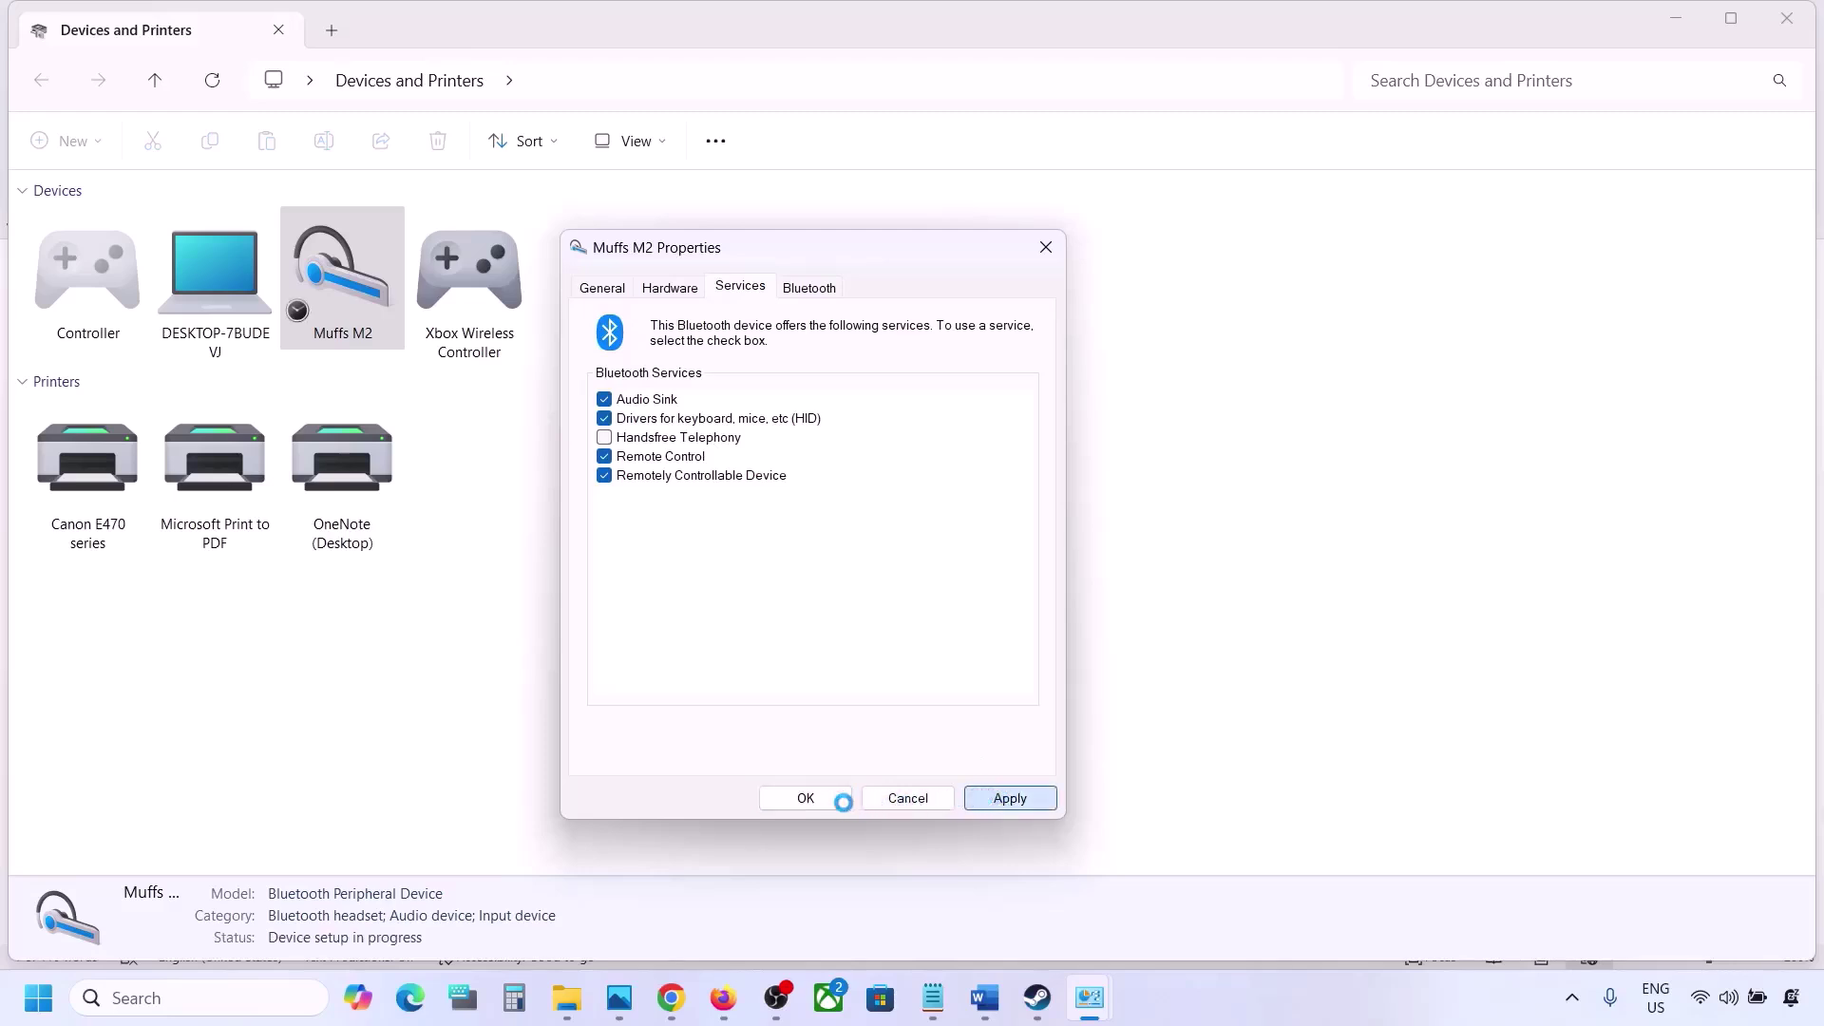
pyautogui.click(813, 798)
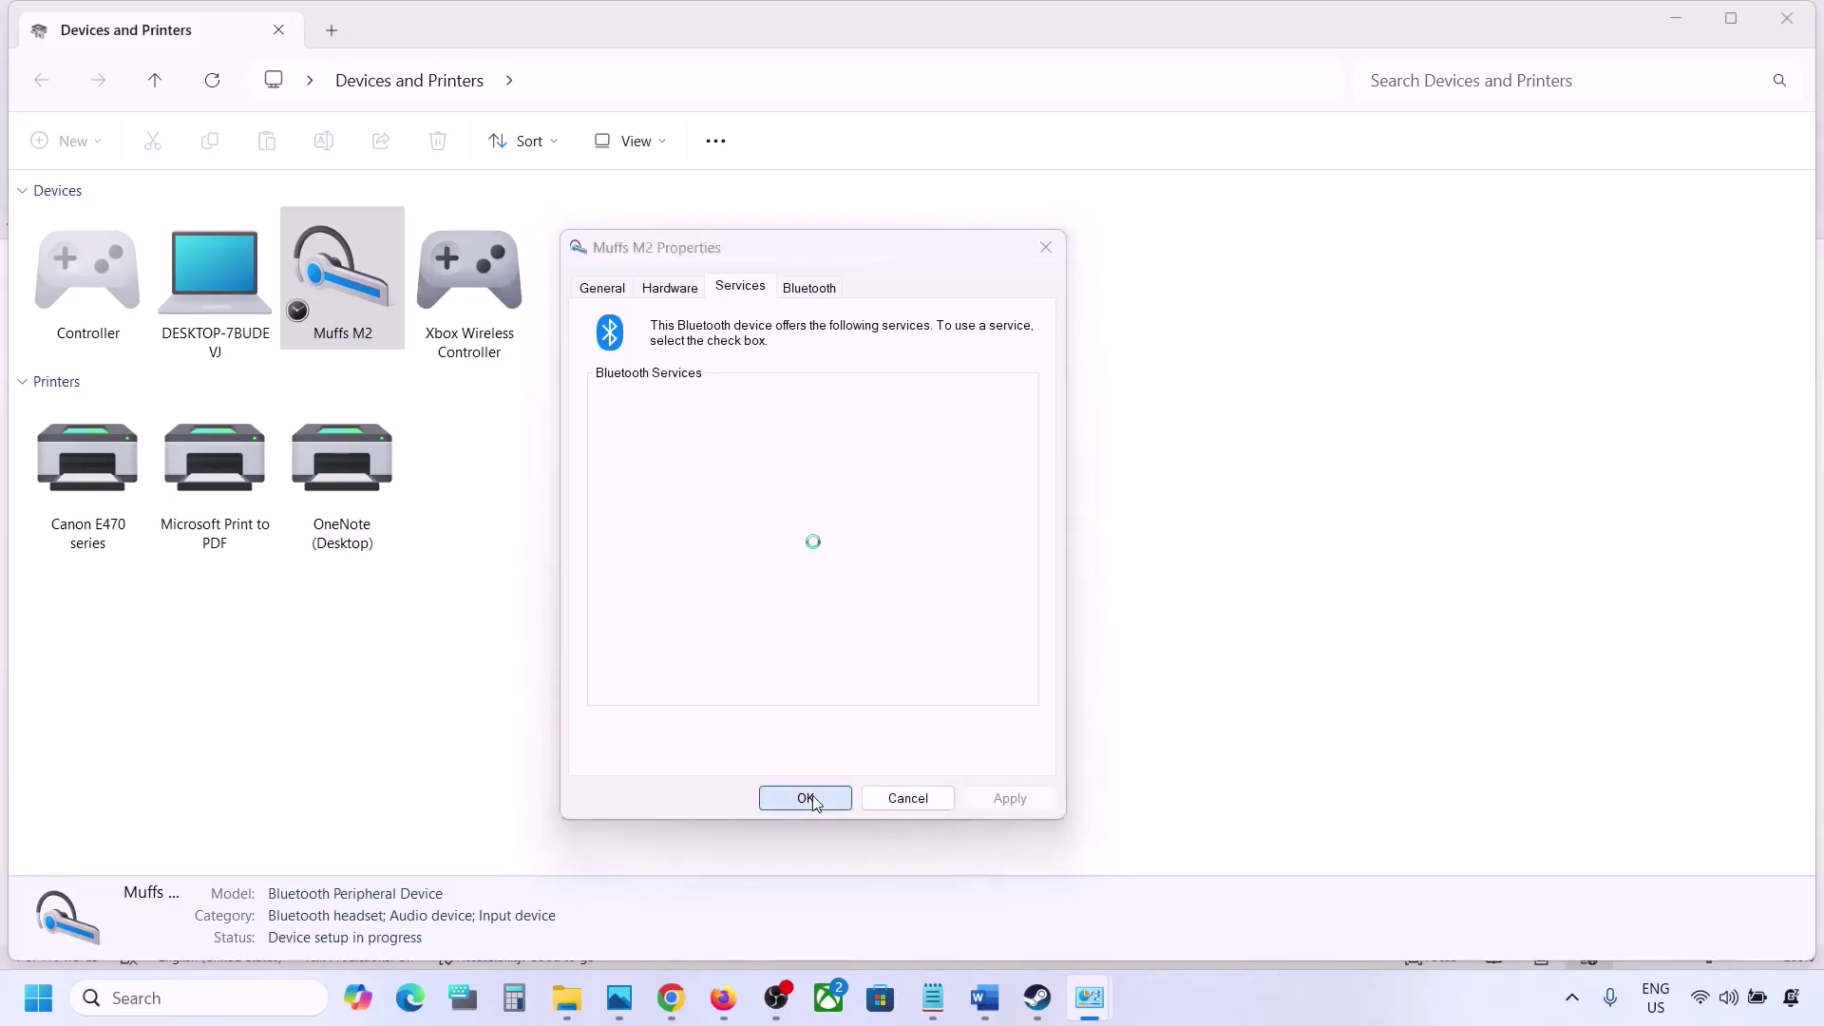
# Switch back to the Word notes and highlight the Step 10 text Install Audio Driver.
pyautogui.click(1038, 997)
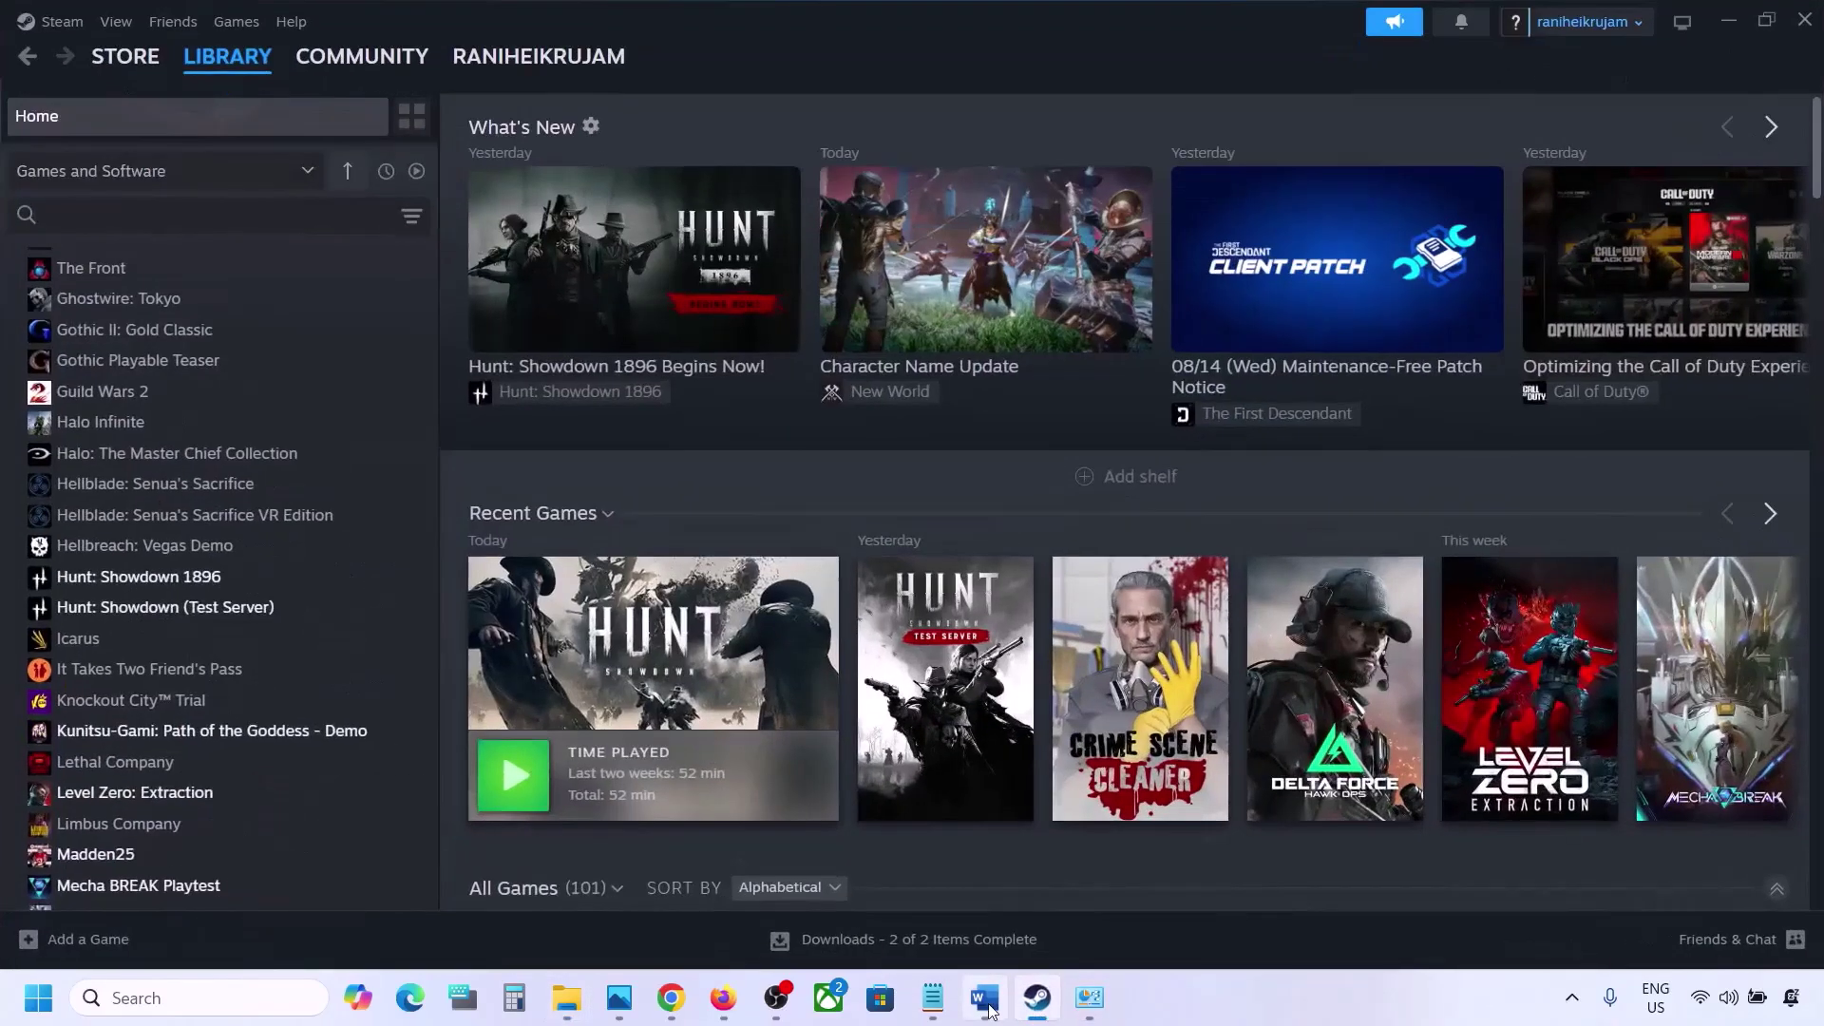
pyautogui.click(986, 1002)
pyautogui.scroll(-3, 803, 682)
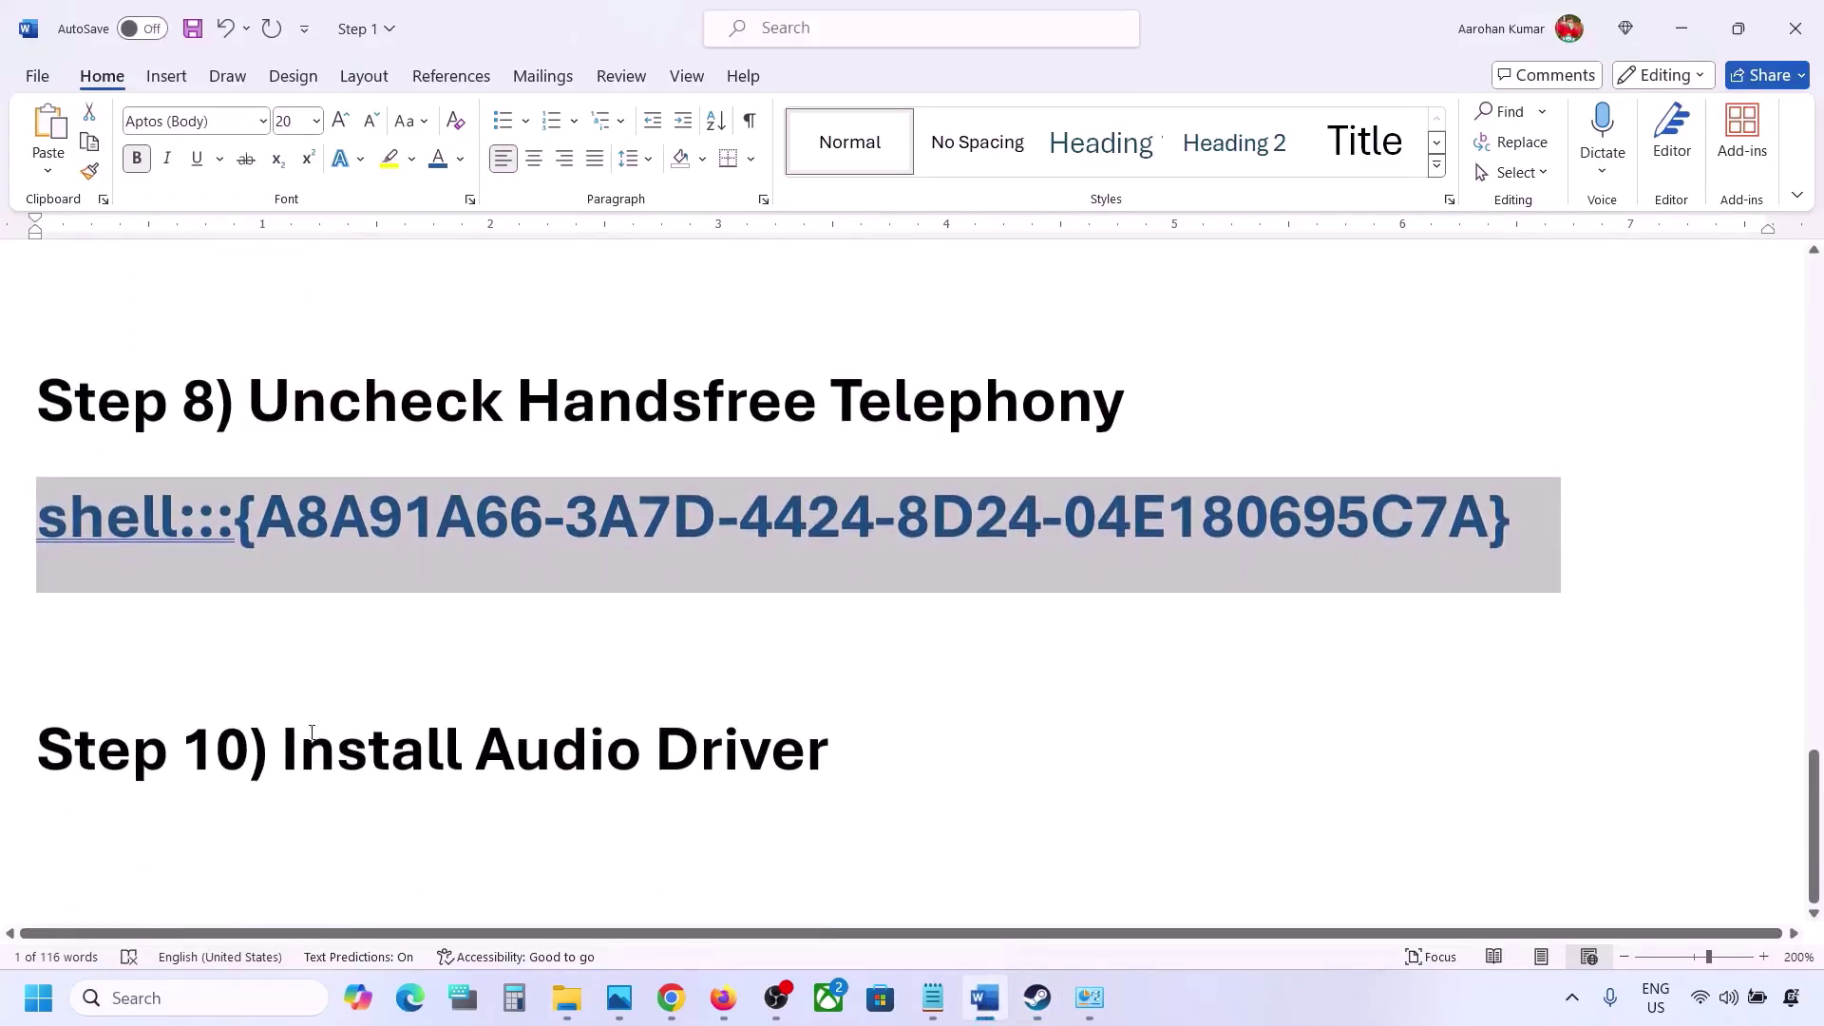
pyautogui.moveTo(302, 745); pyautogui.dragTo(829, 760)
# Open Device Manager and start a driver update for the Realtek(R) Audio device under Sound, video and game controllers.
pyautogui.rightClick(27, 1004)
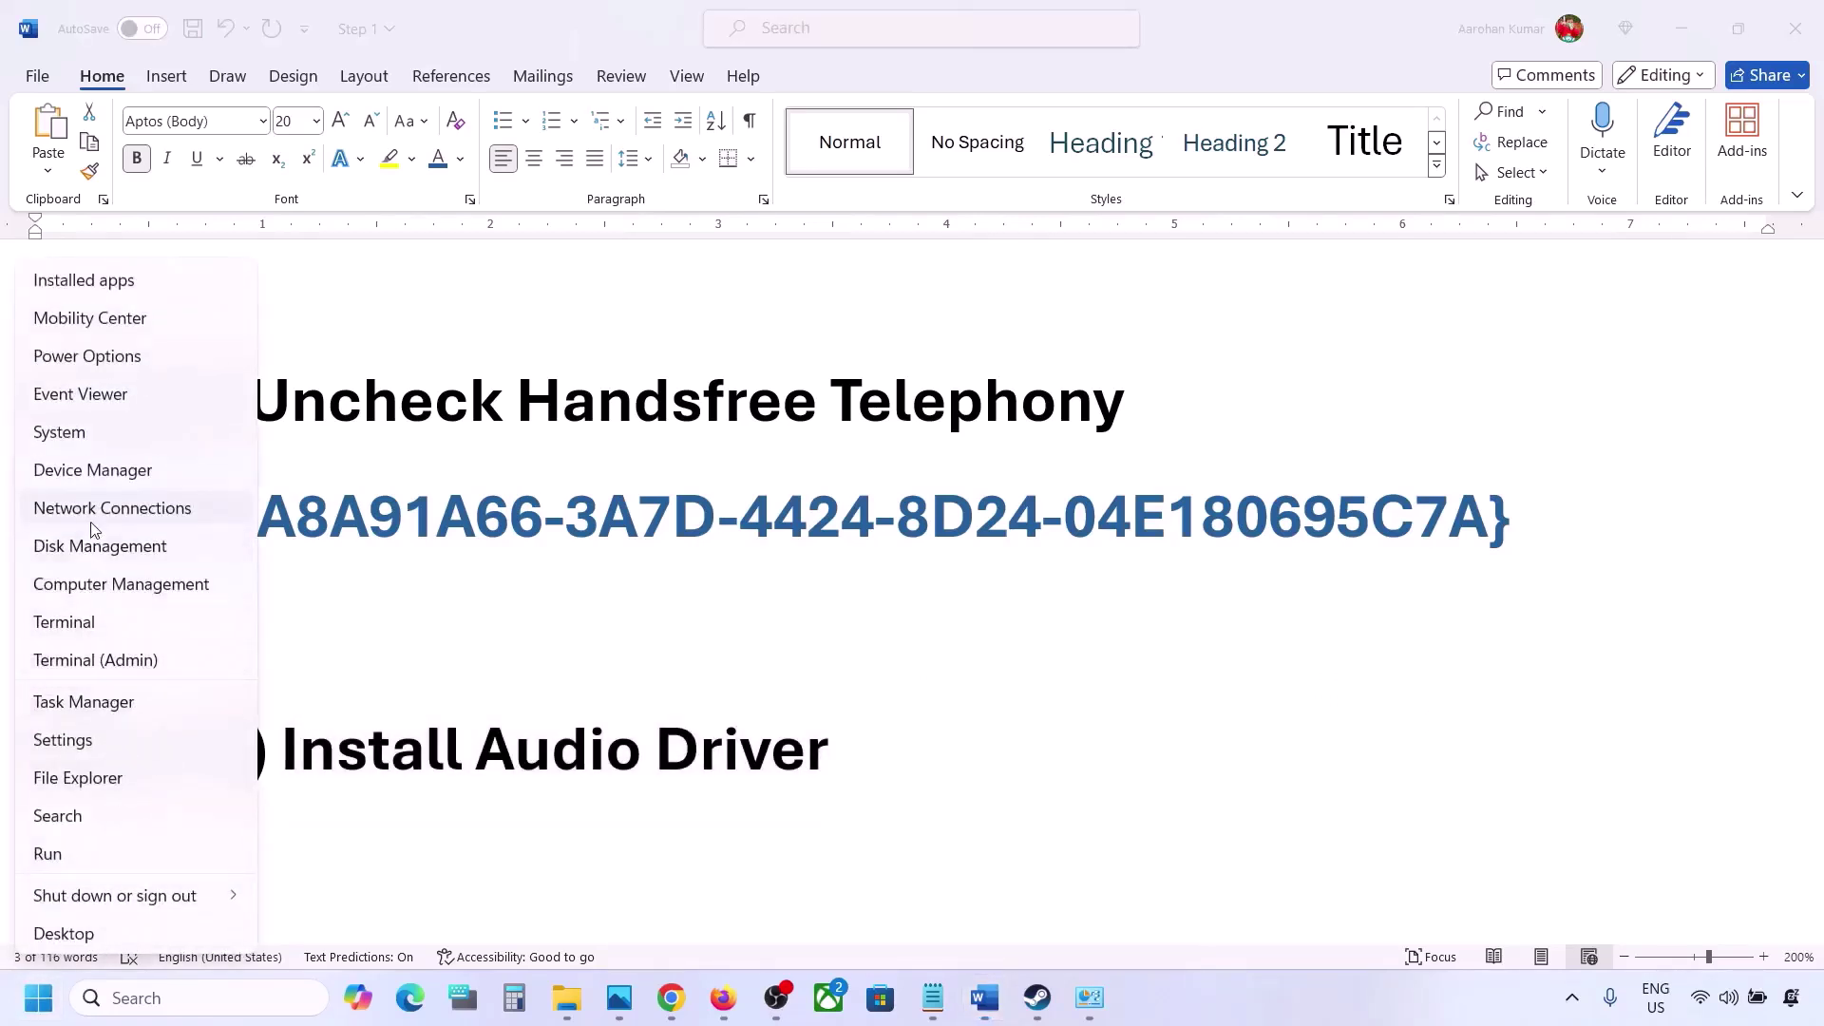
pyautogui.click(81, 472)
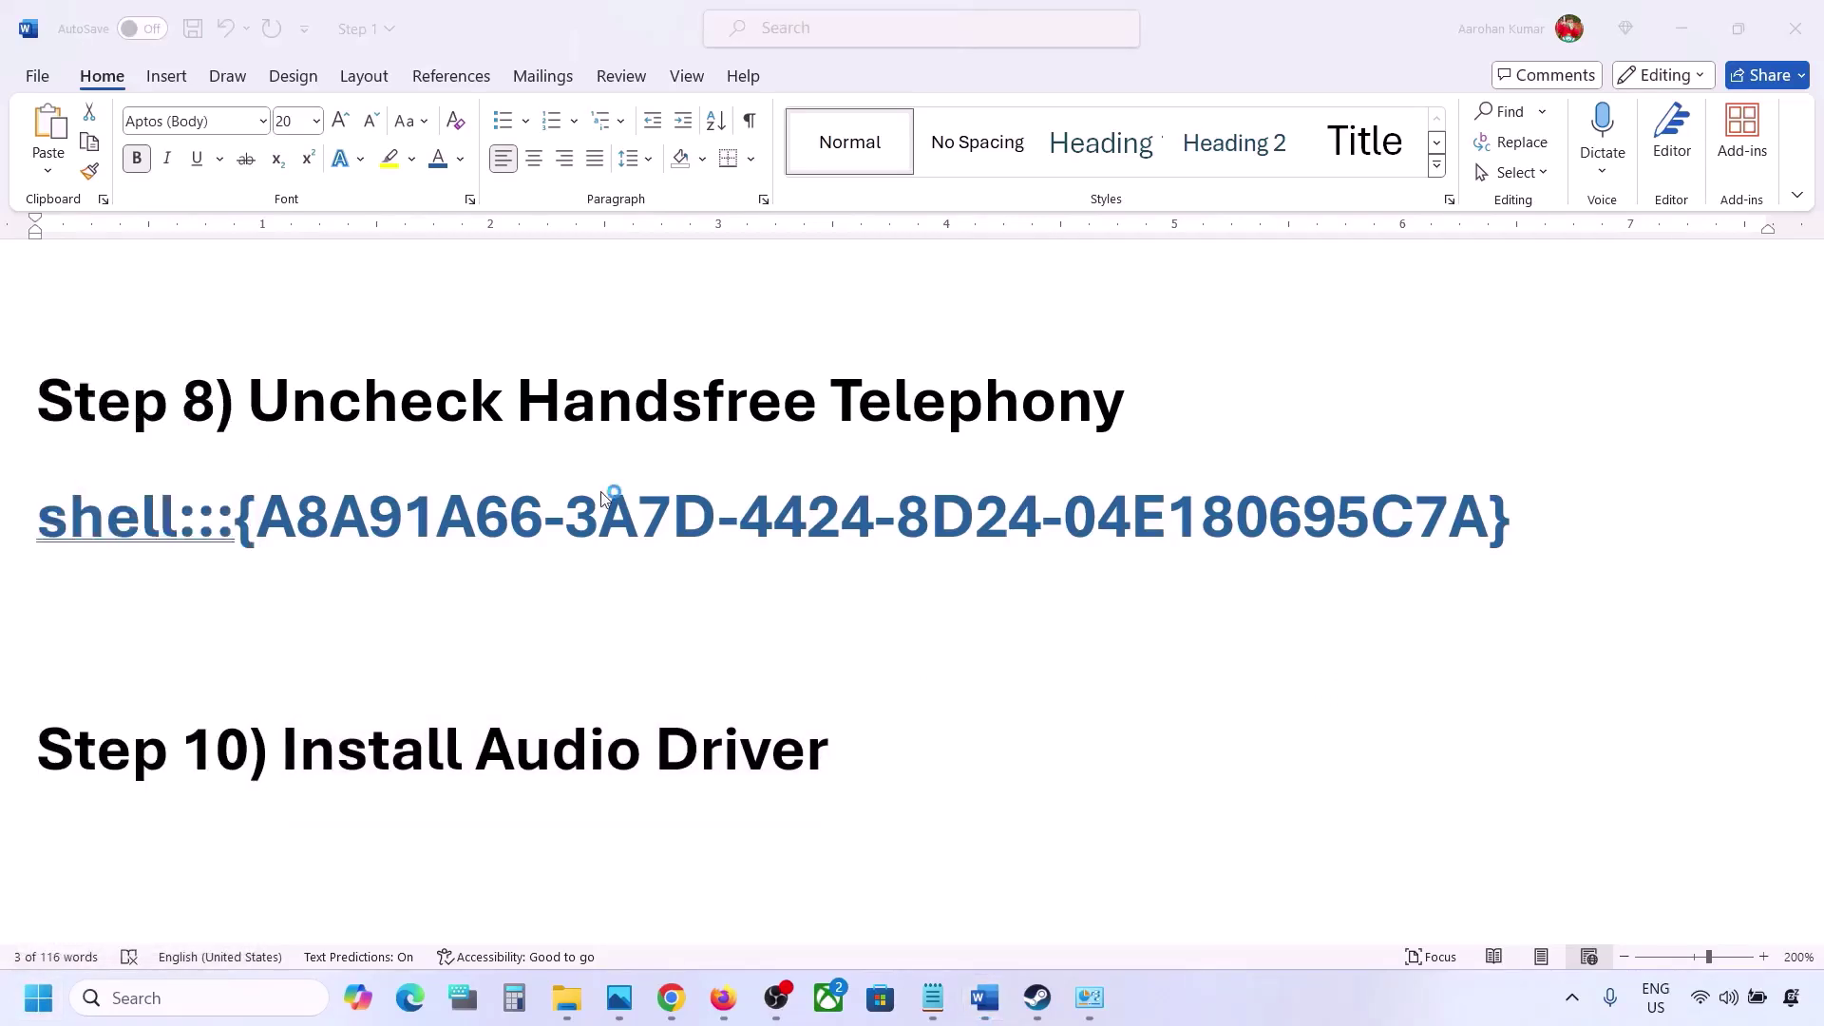
pyautogui.scroll(-2, 300, 622)
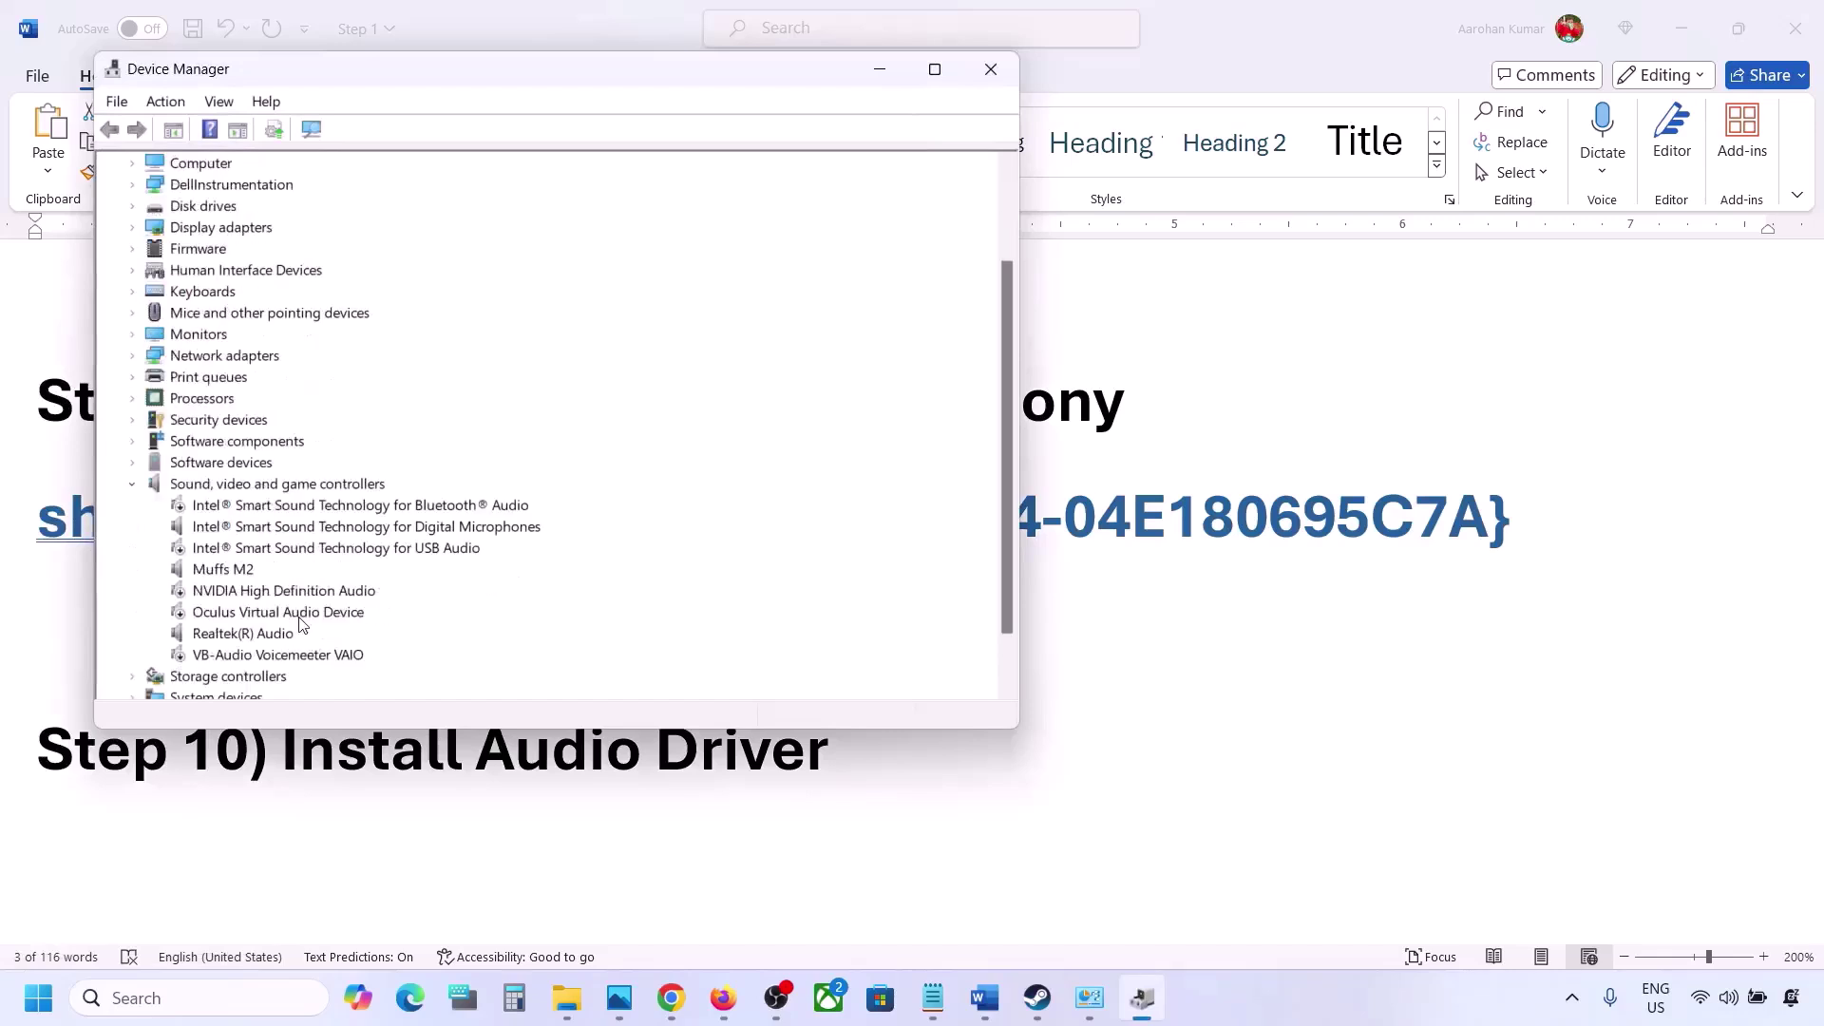
pyautogui.click(218, 636)
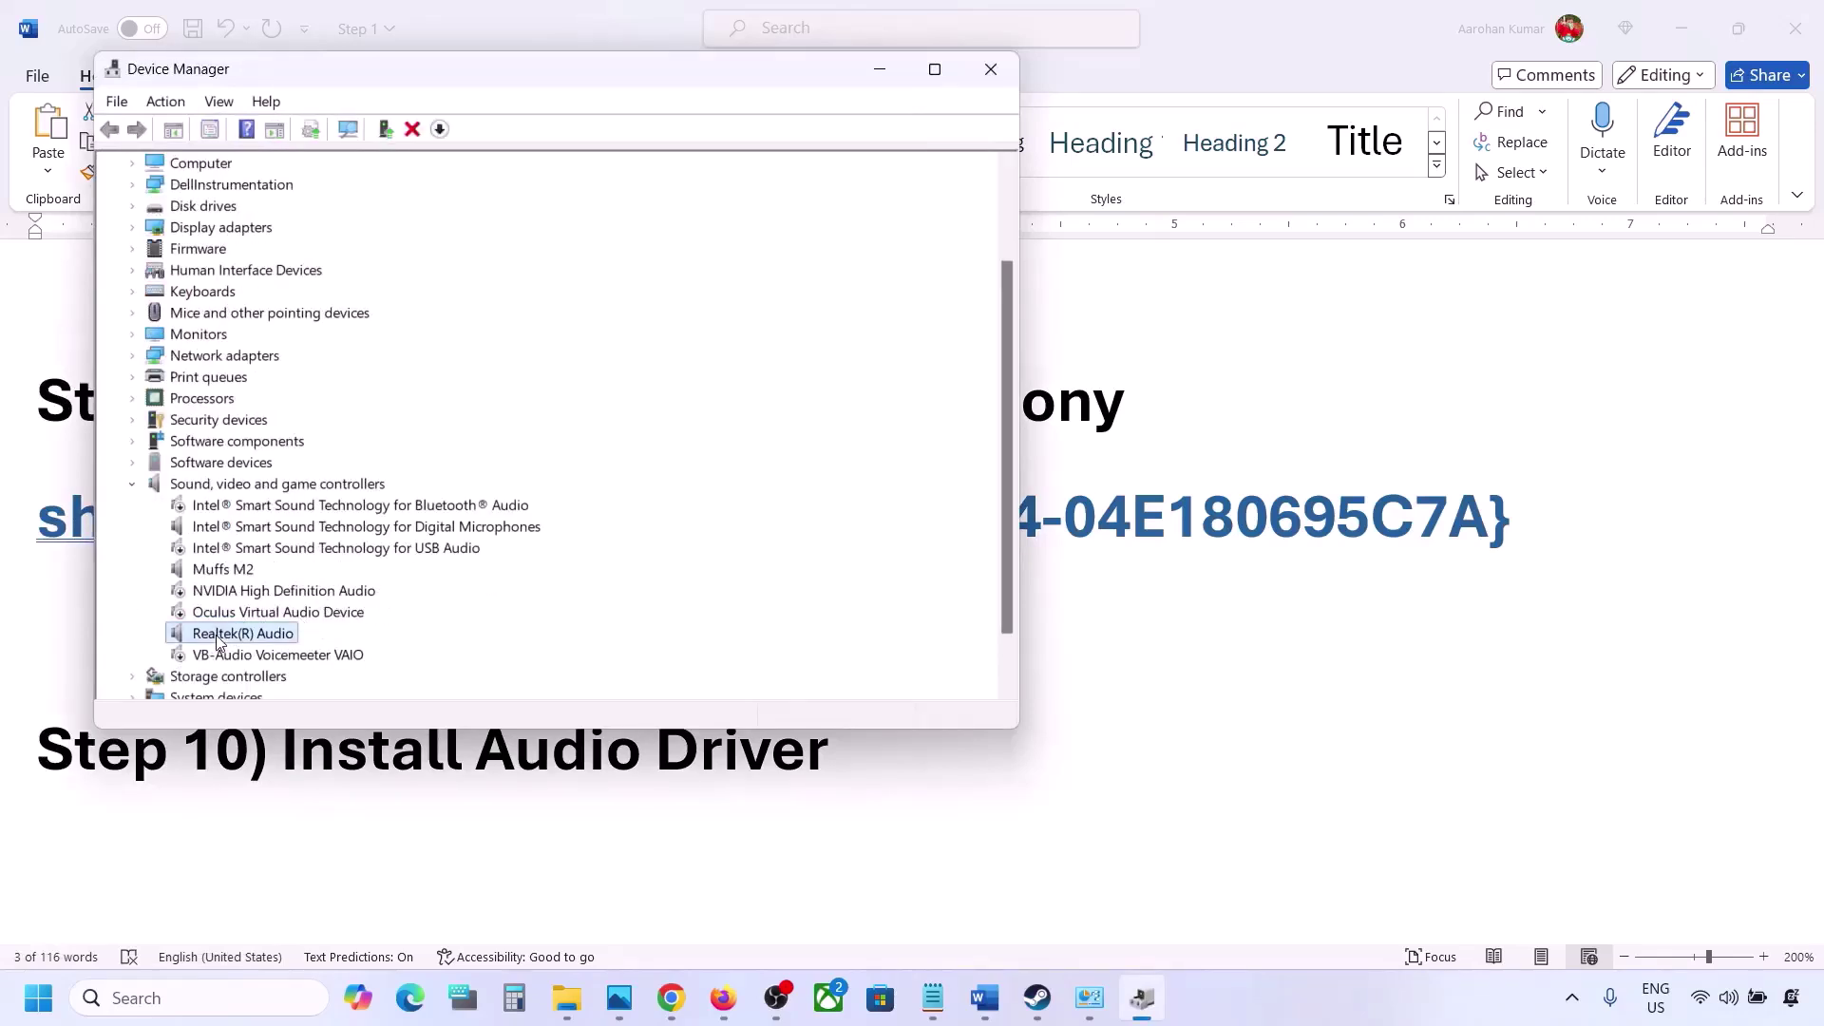
pyautogui.rightClick(222, 636)
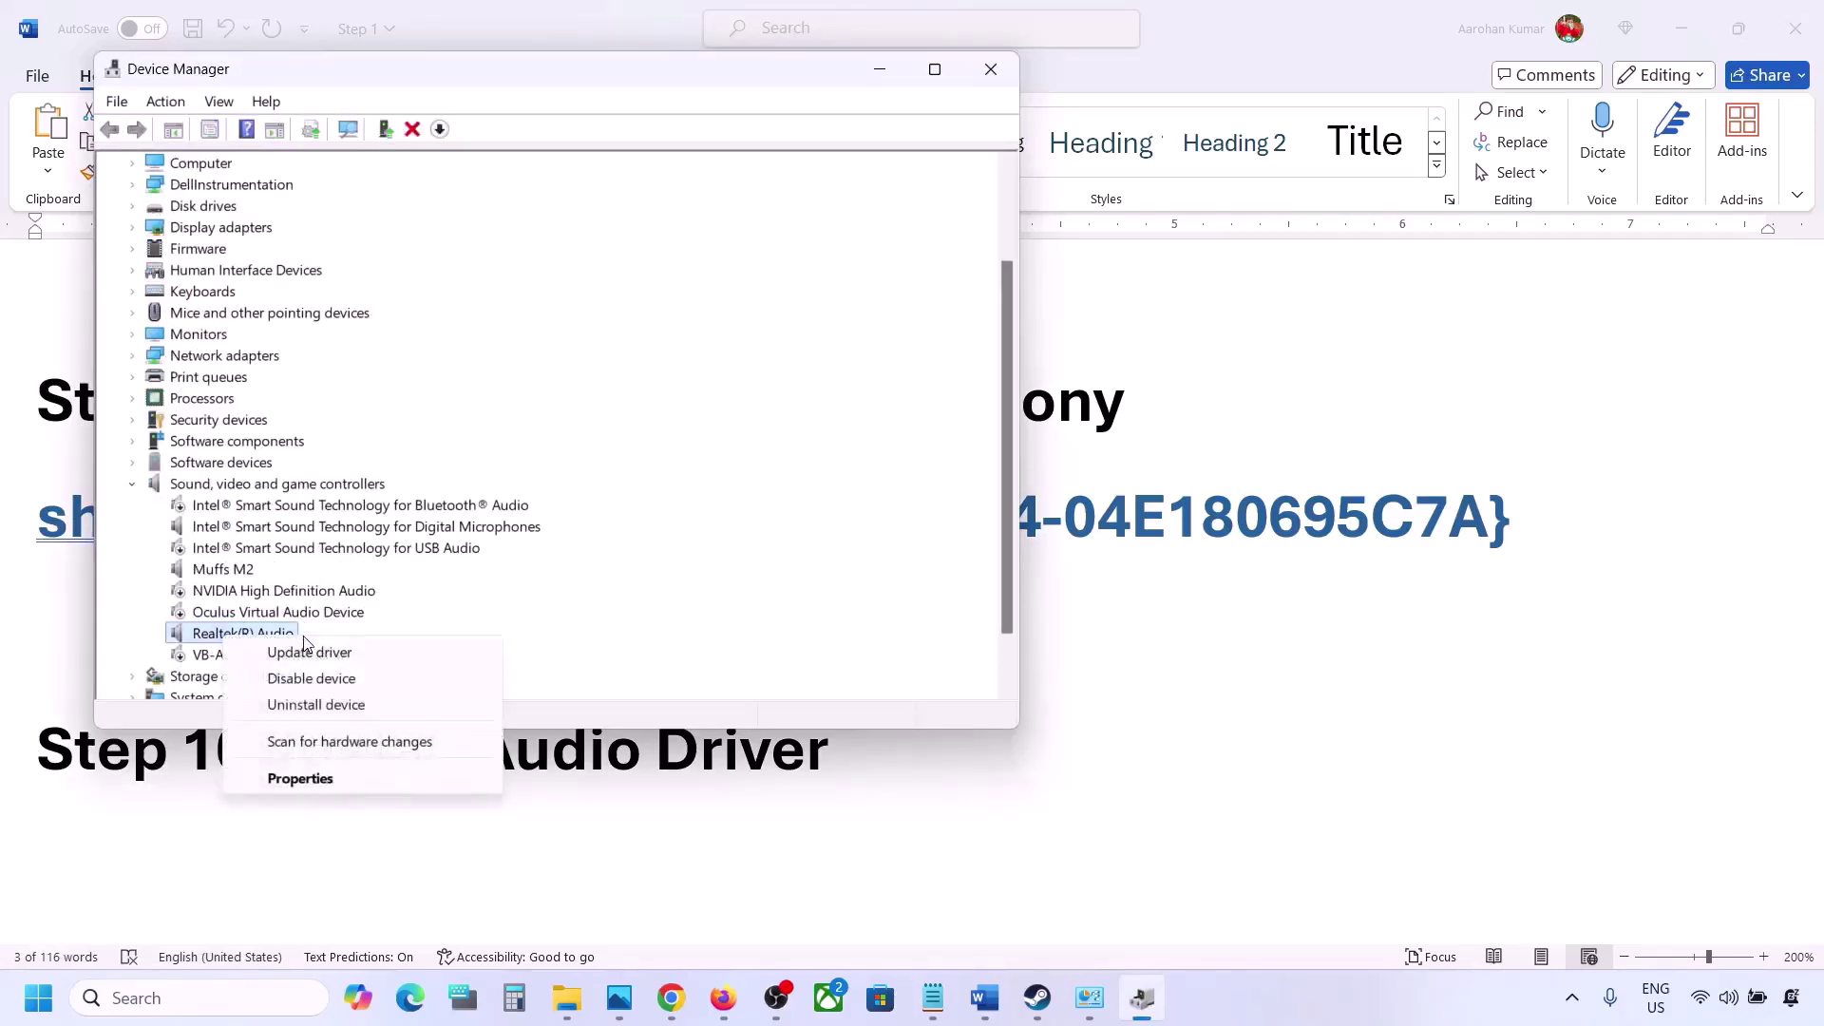
pyautogui.click(349, 656)
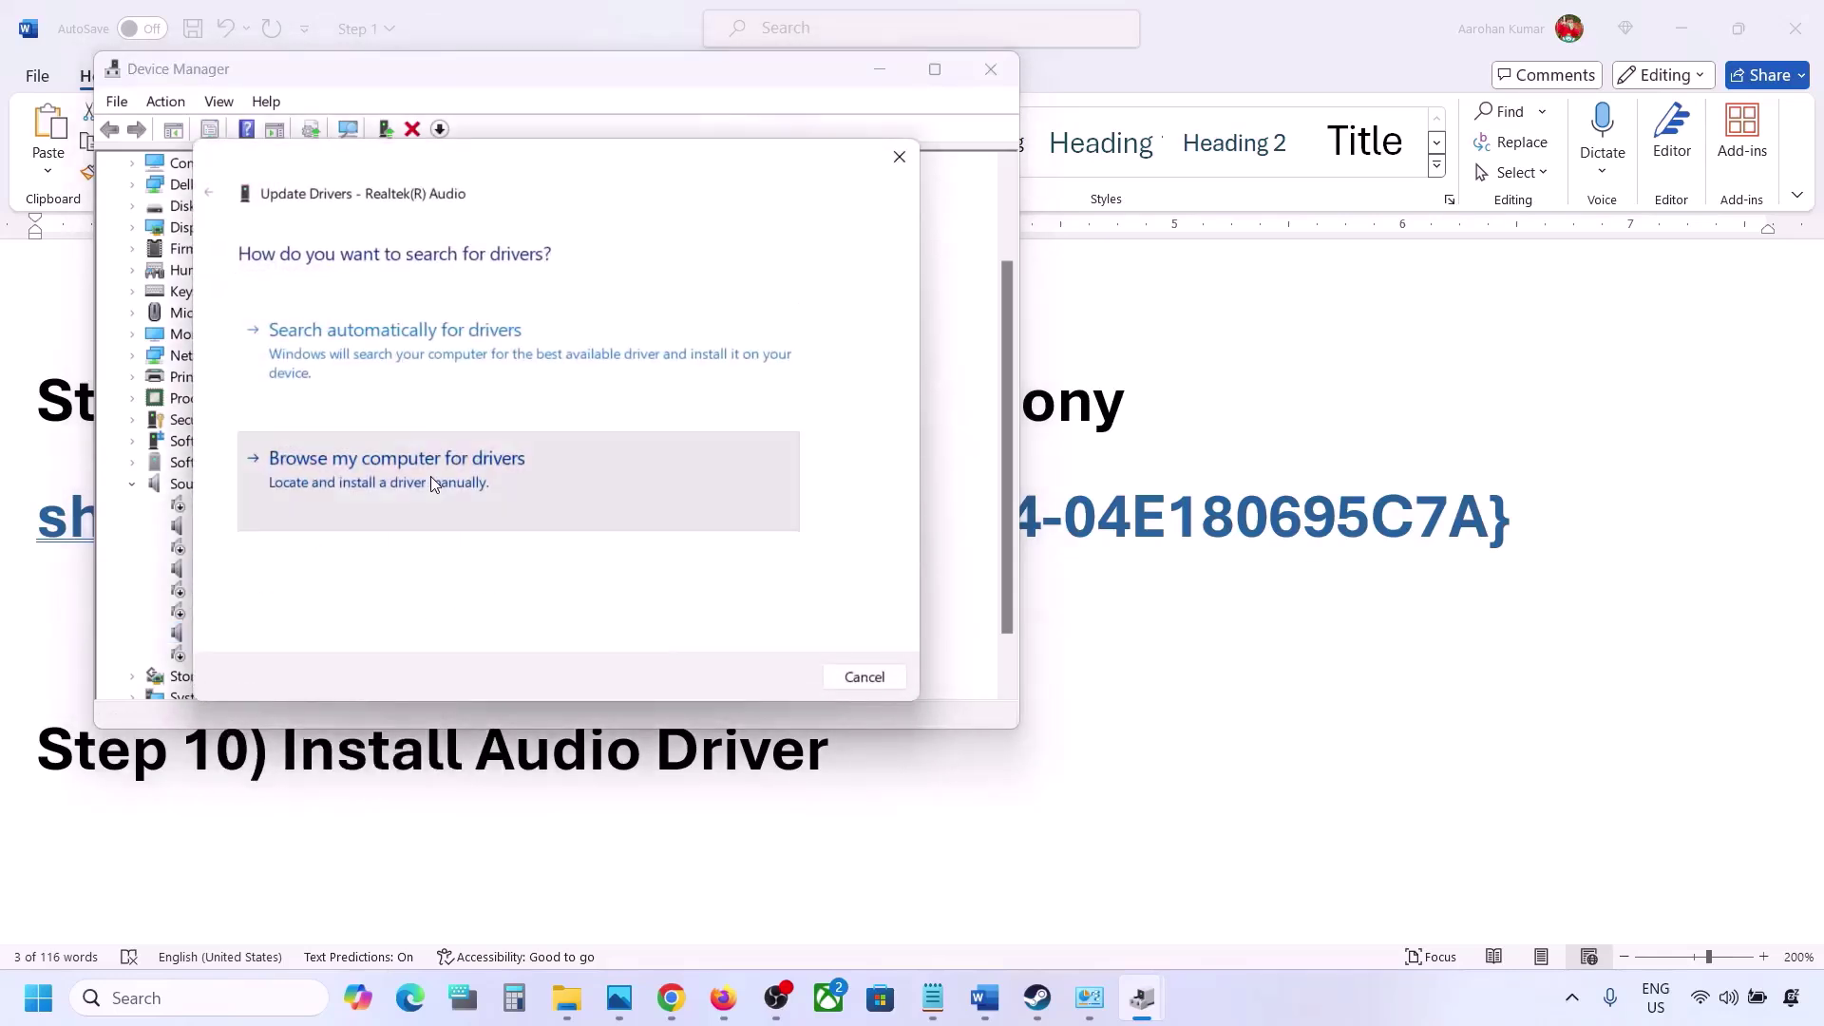
# Select the Realtek Audio model from the drivers available on the computer, then cancel the update and close Device Manager.
pyautogui.click(432, 482)
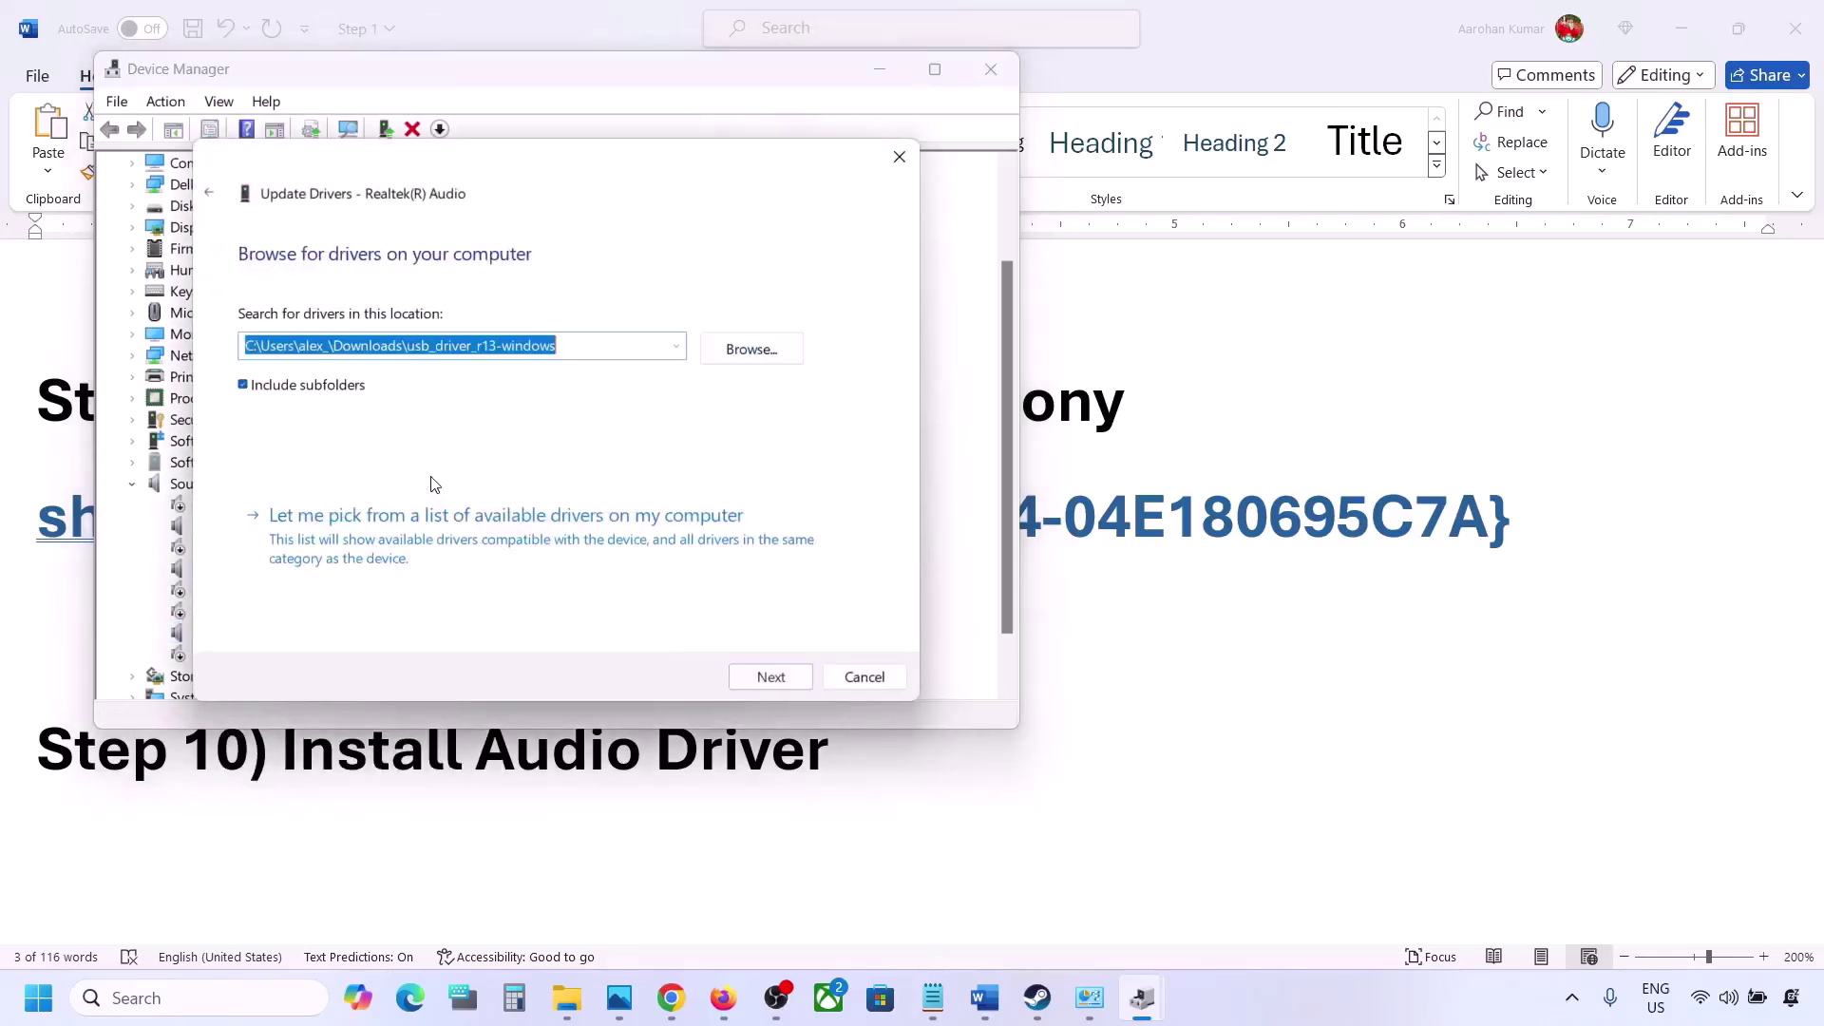
pyautogui.click(376, 549)
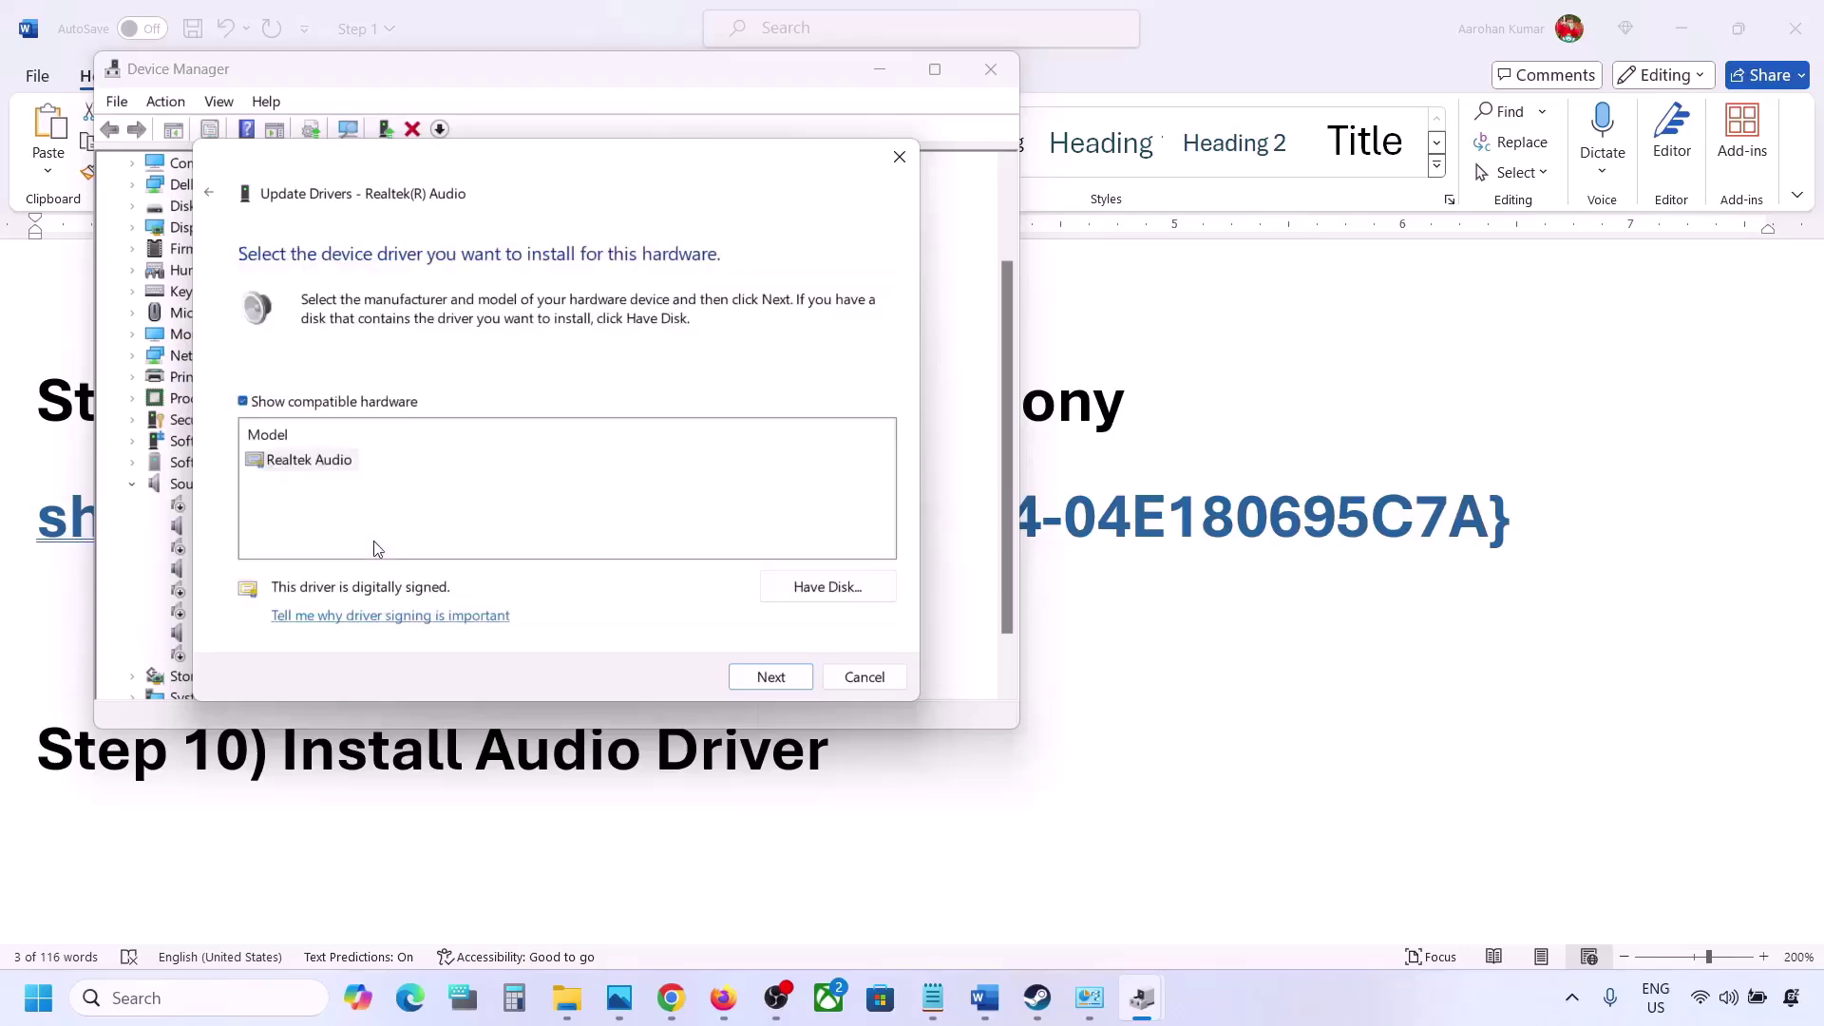
pyautogui.click(302, 460)
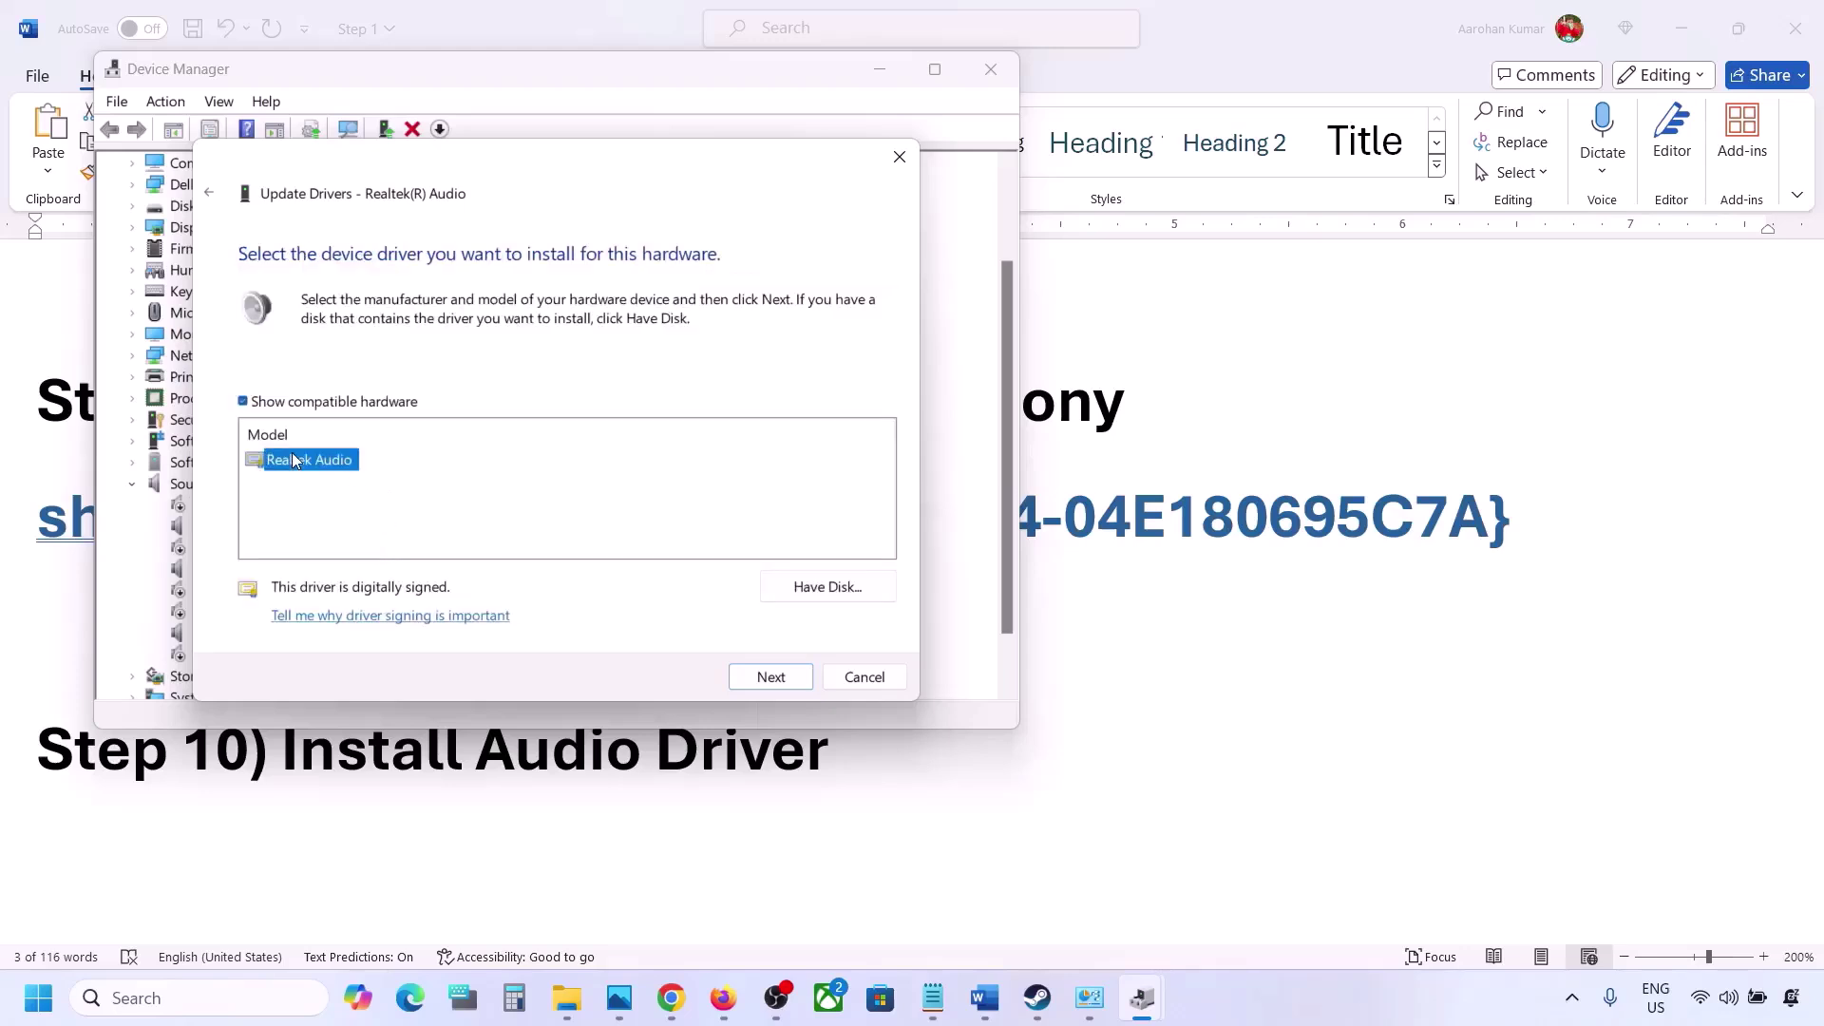
pyautogui.moveTo(539, 167); pyautogui.dragTo(749, 135)
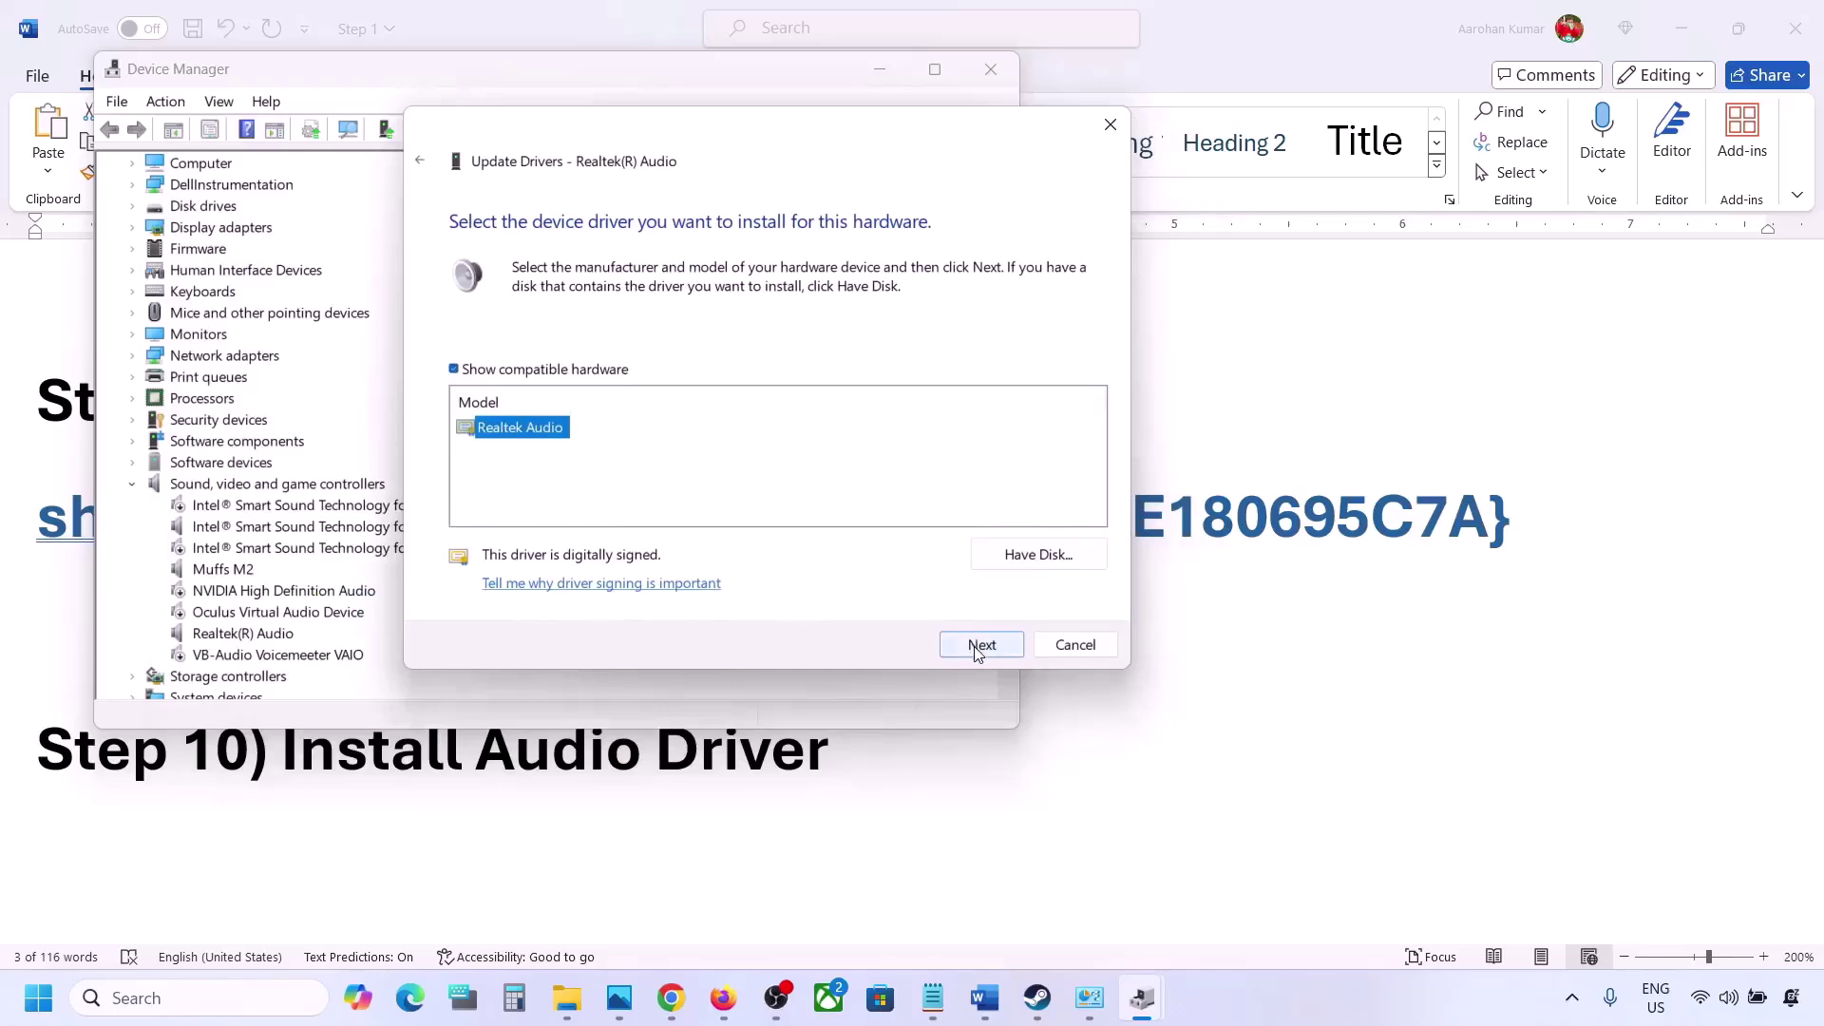
pyautogui.click(1057, 652)
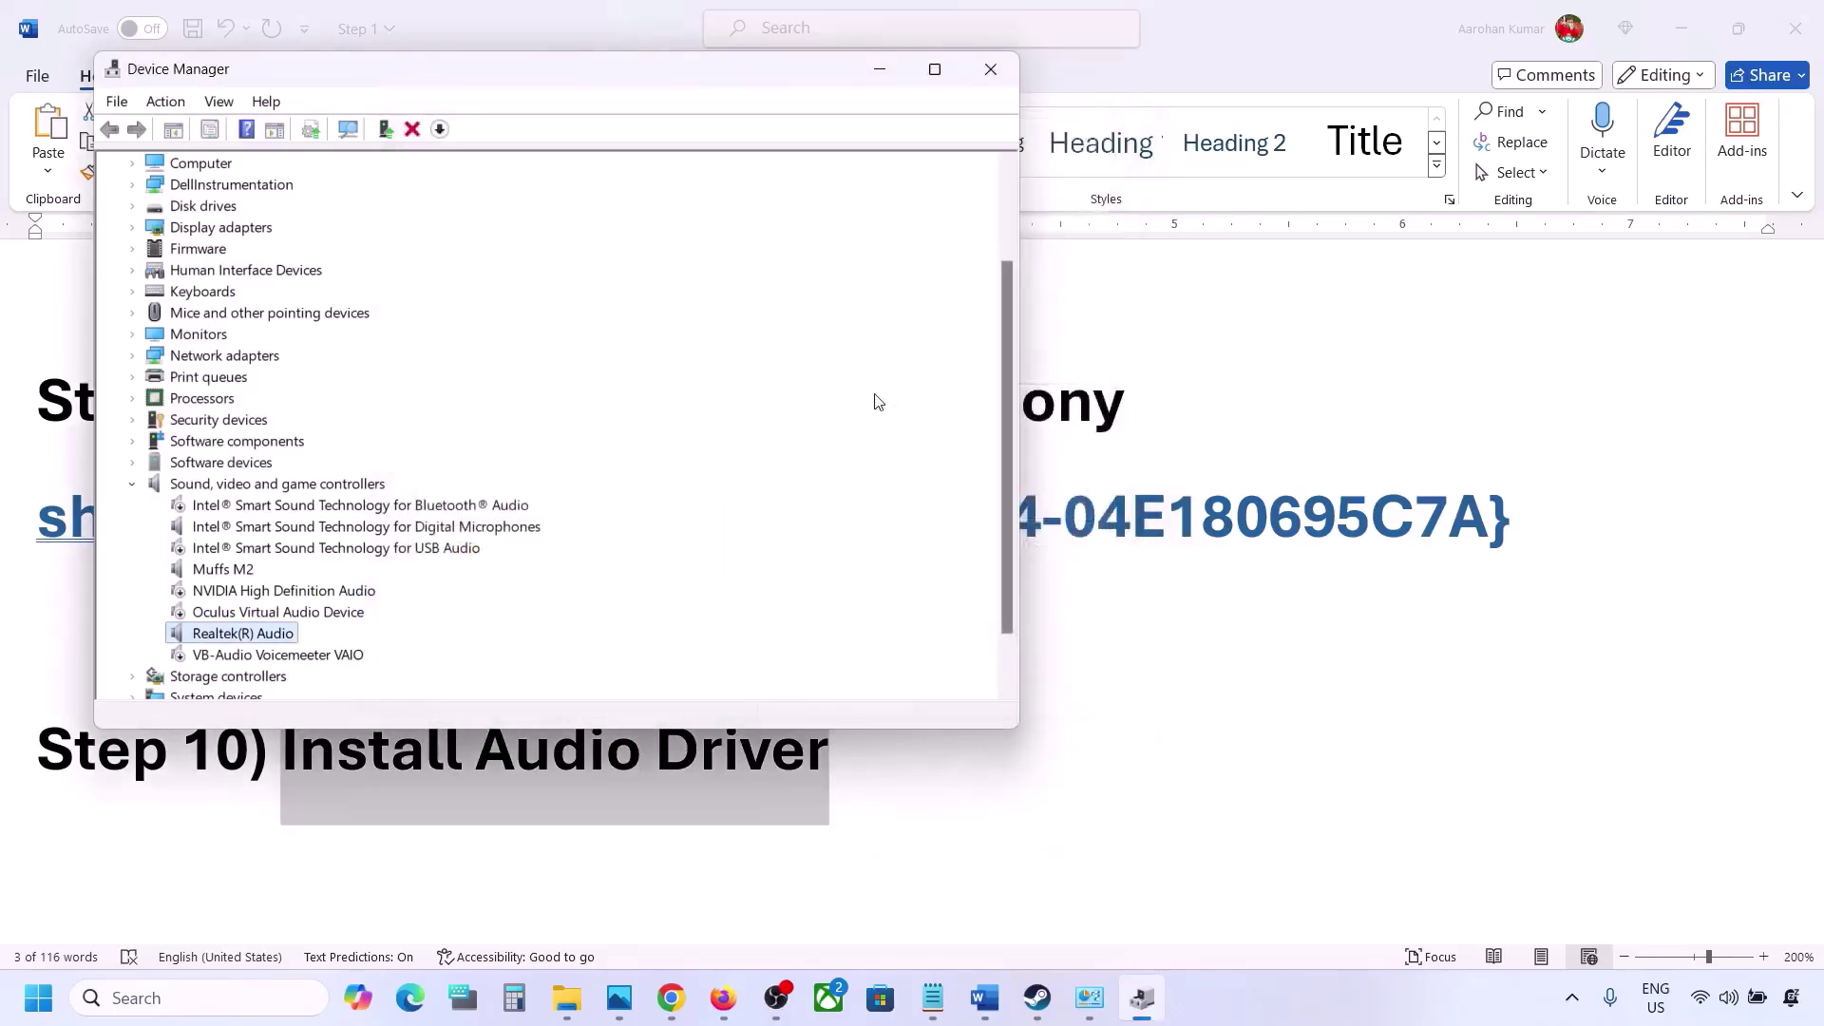
pyautogui.click(1006, 68)
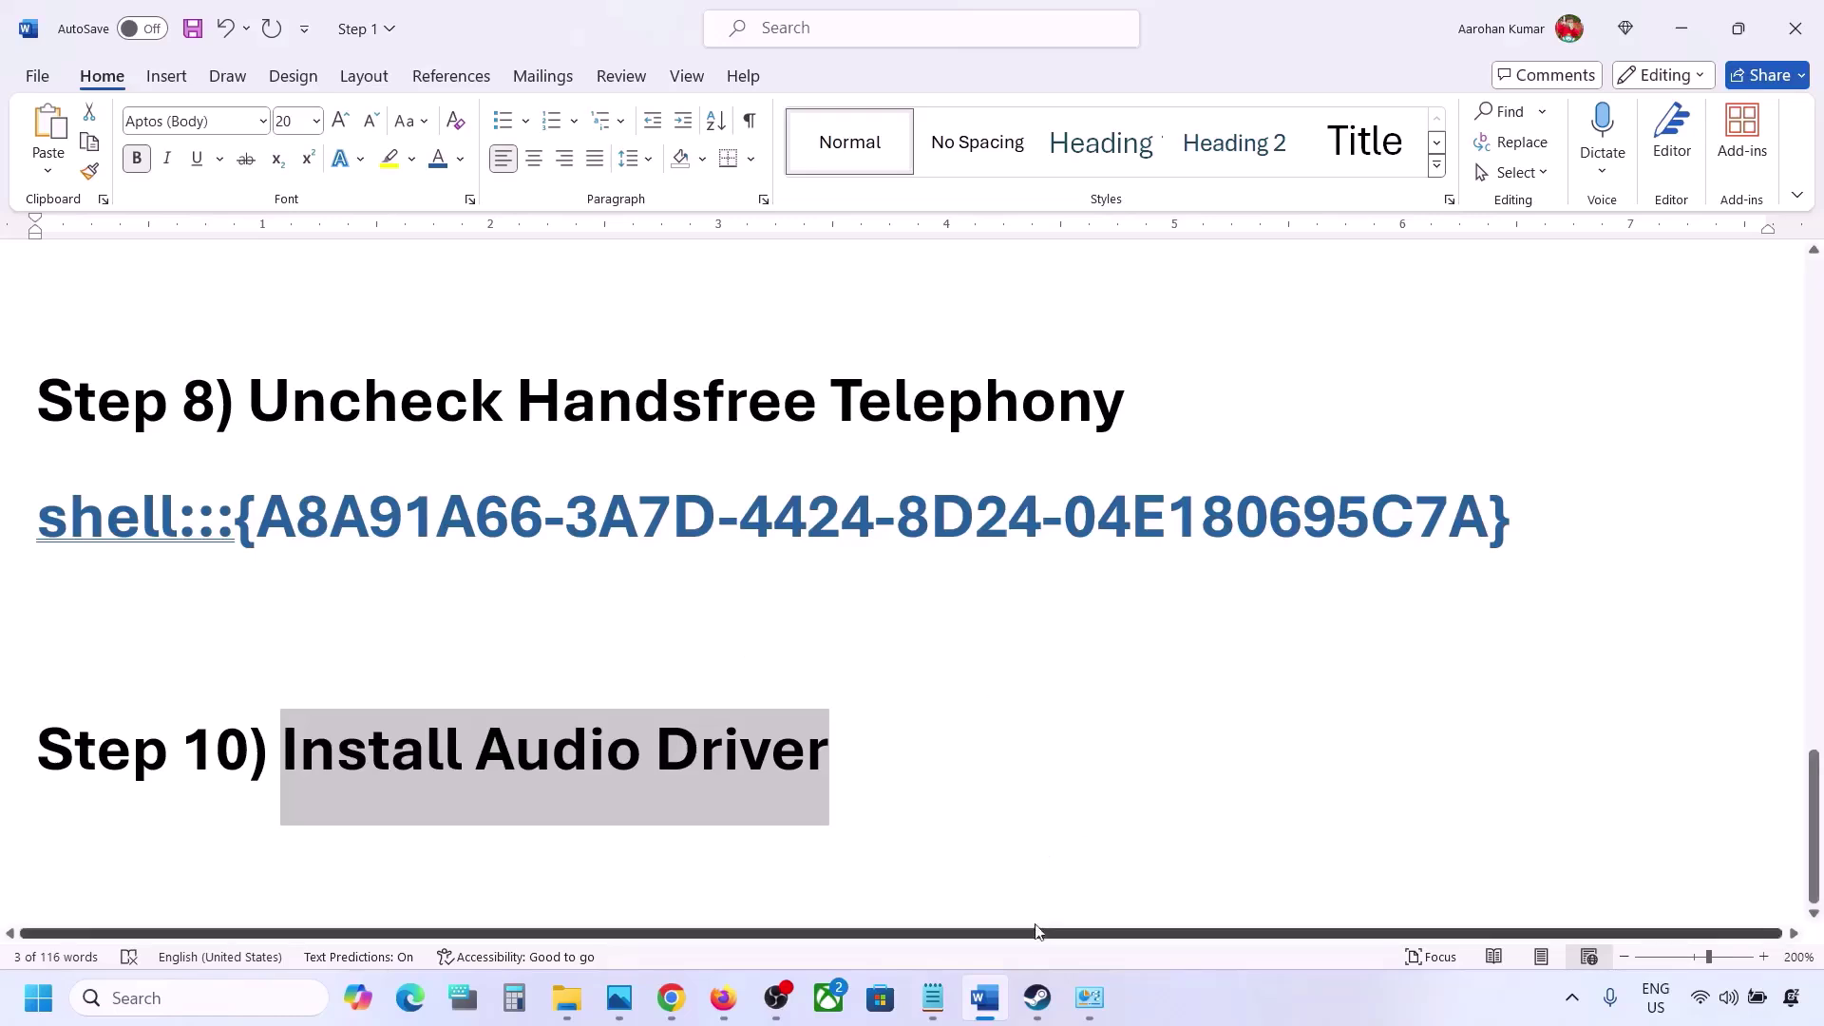
# Switch to Steam and view the Installed Files properties of BLEACH Rebirth of Souls with the file integrity option, then close them.
pyautogui.scroll(3, 1046, 713)
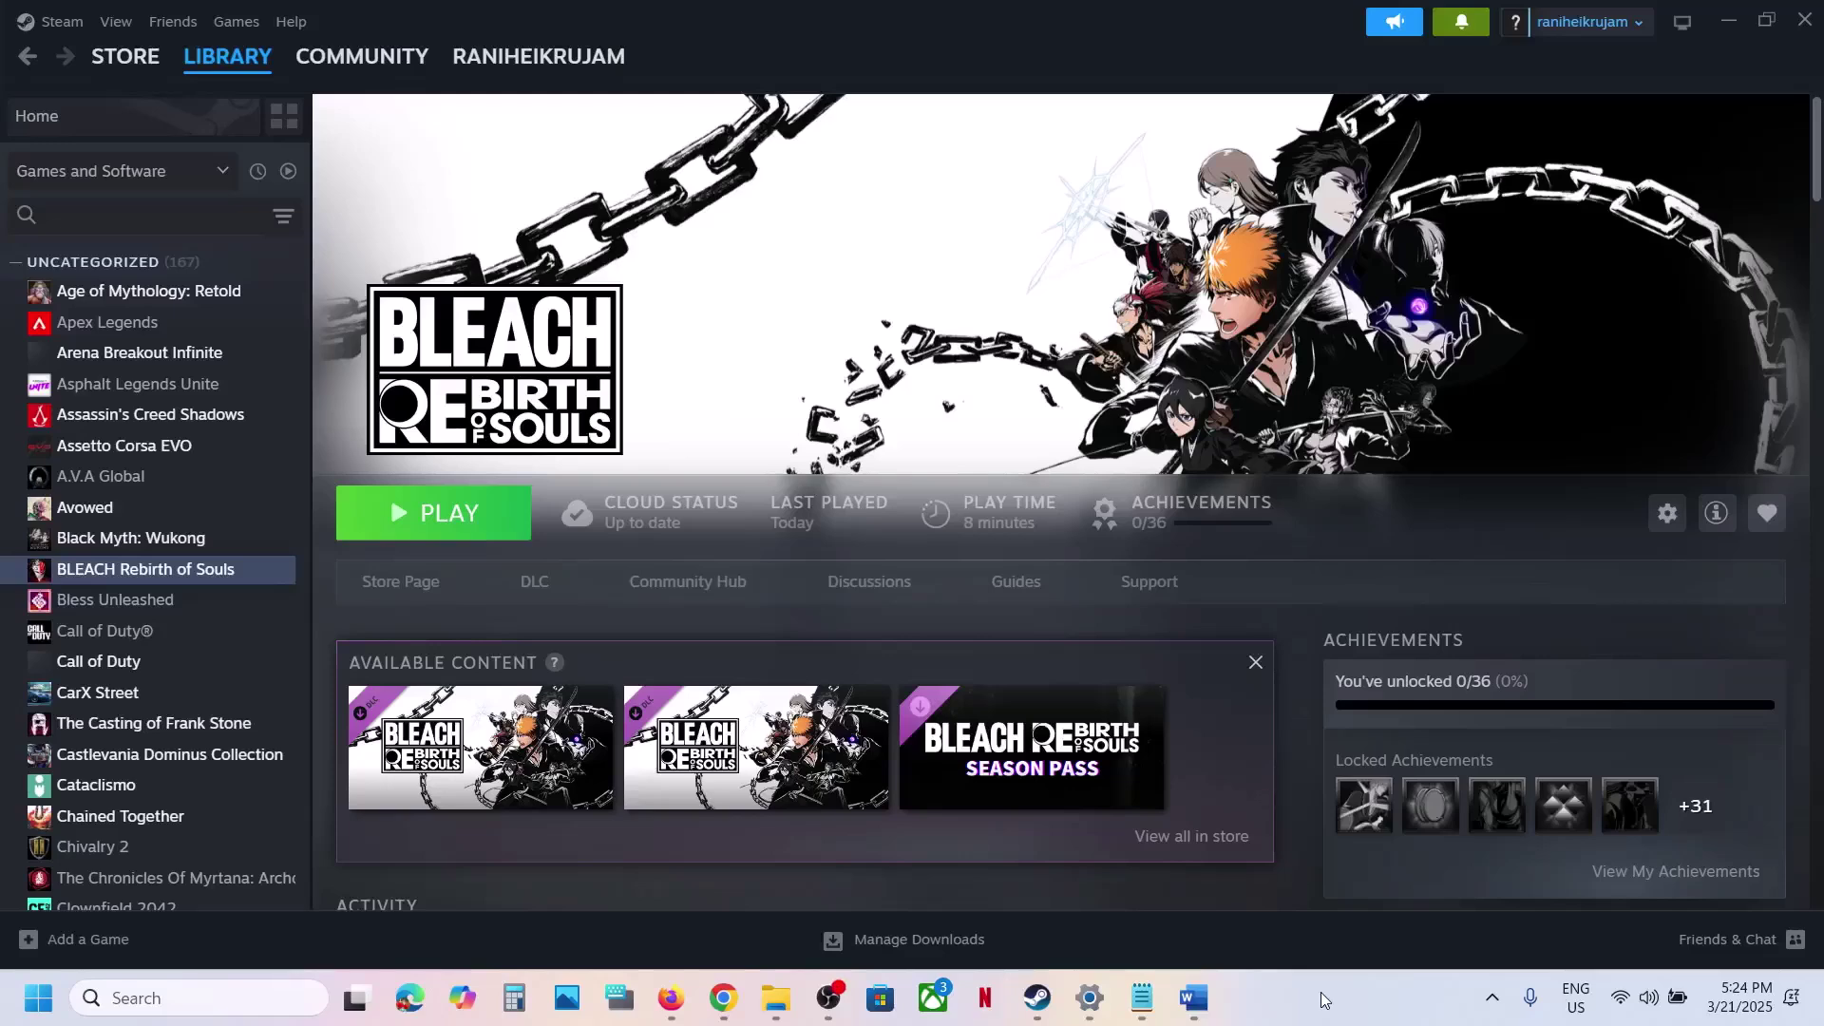
pyautogui.rightClick(157, 568)
pyautogui.moveTo(275, 729)
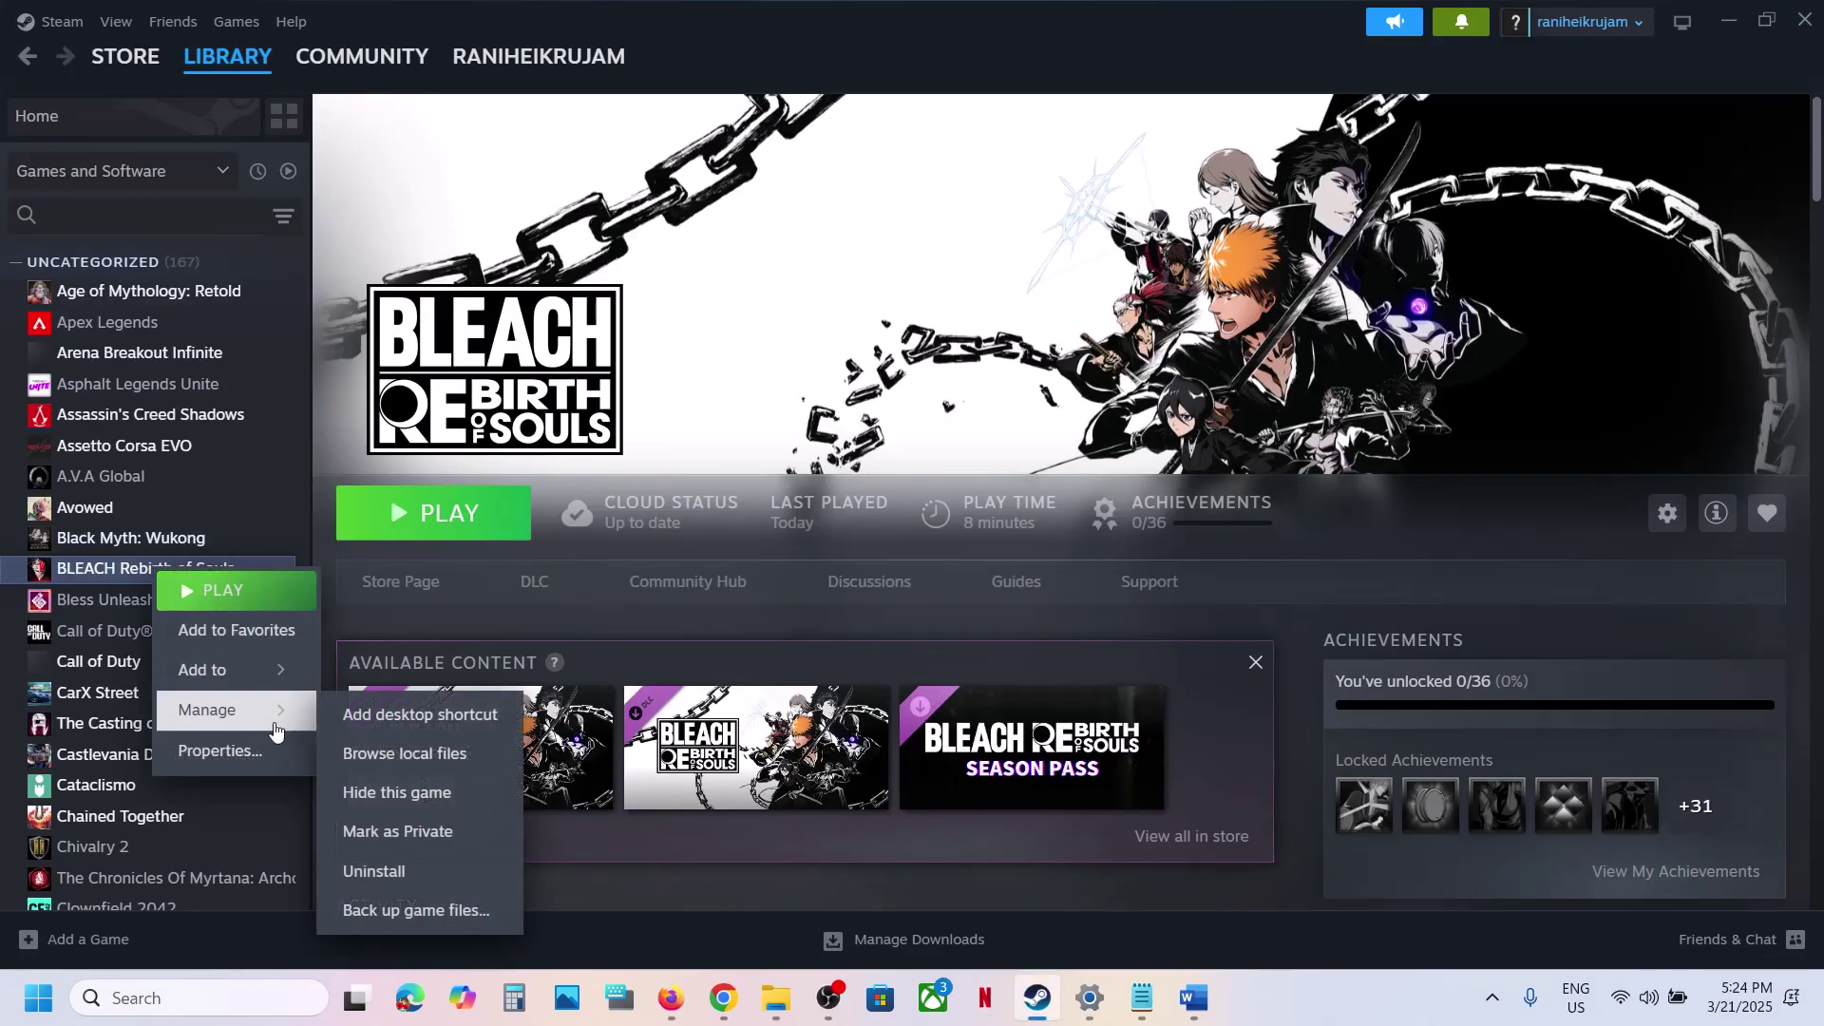
pyautogui.click(228, 752)
pyautogui.click(550, 356)
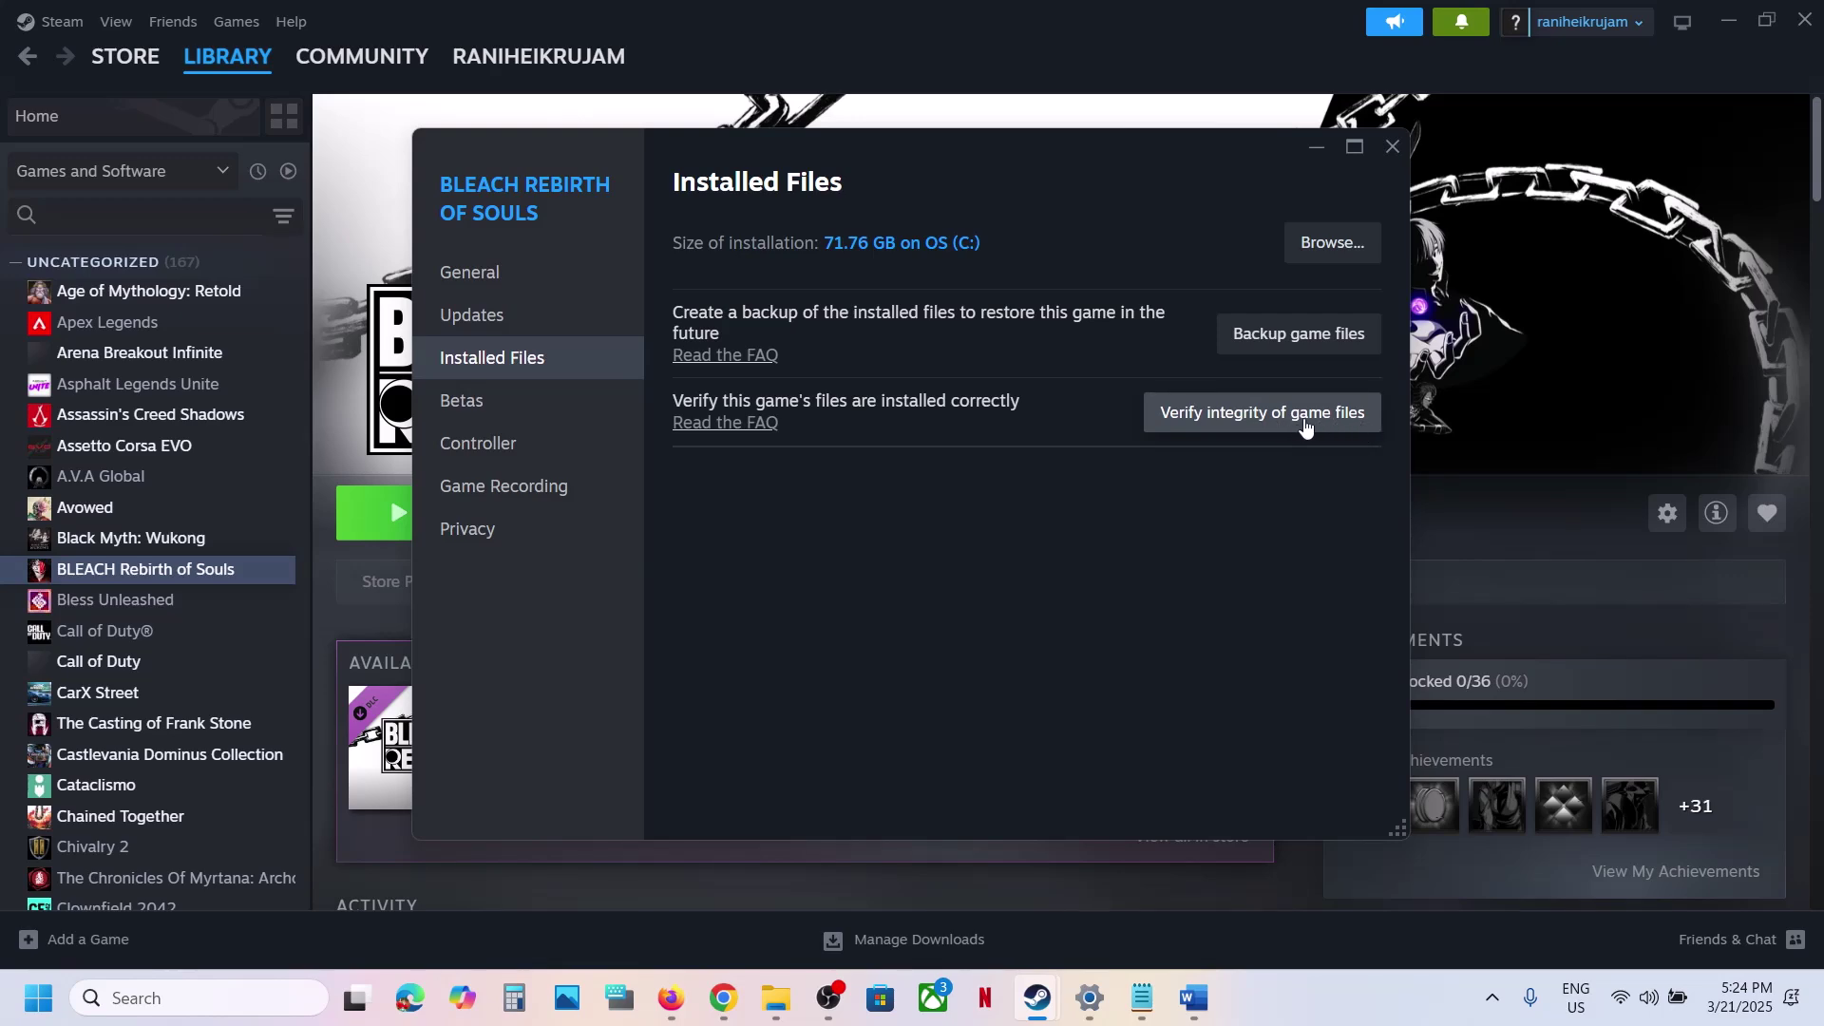
pyautogui.click(1395, 146)
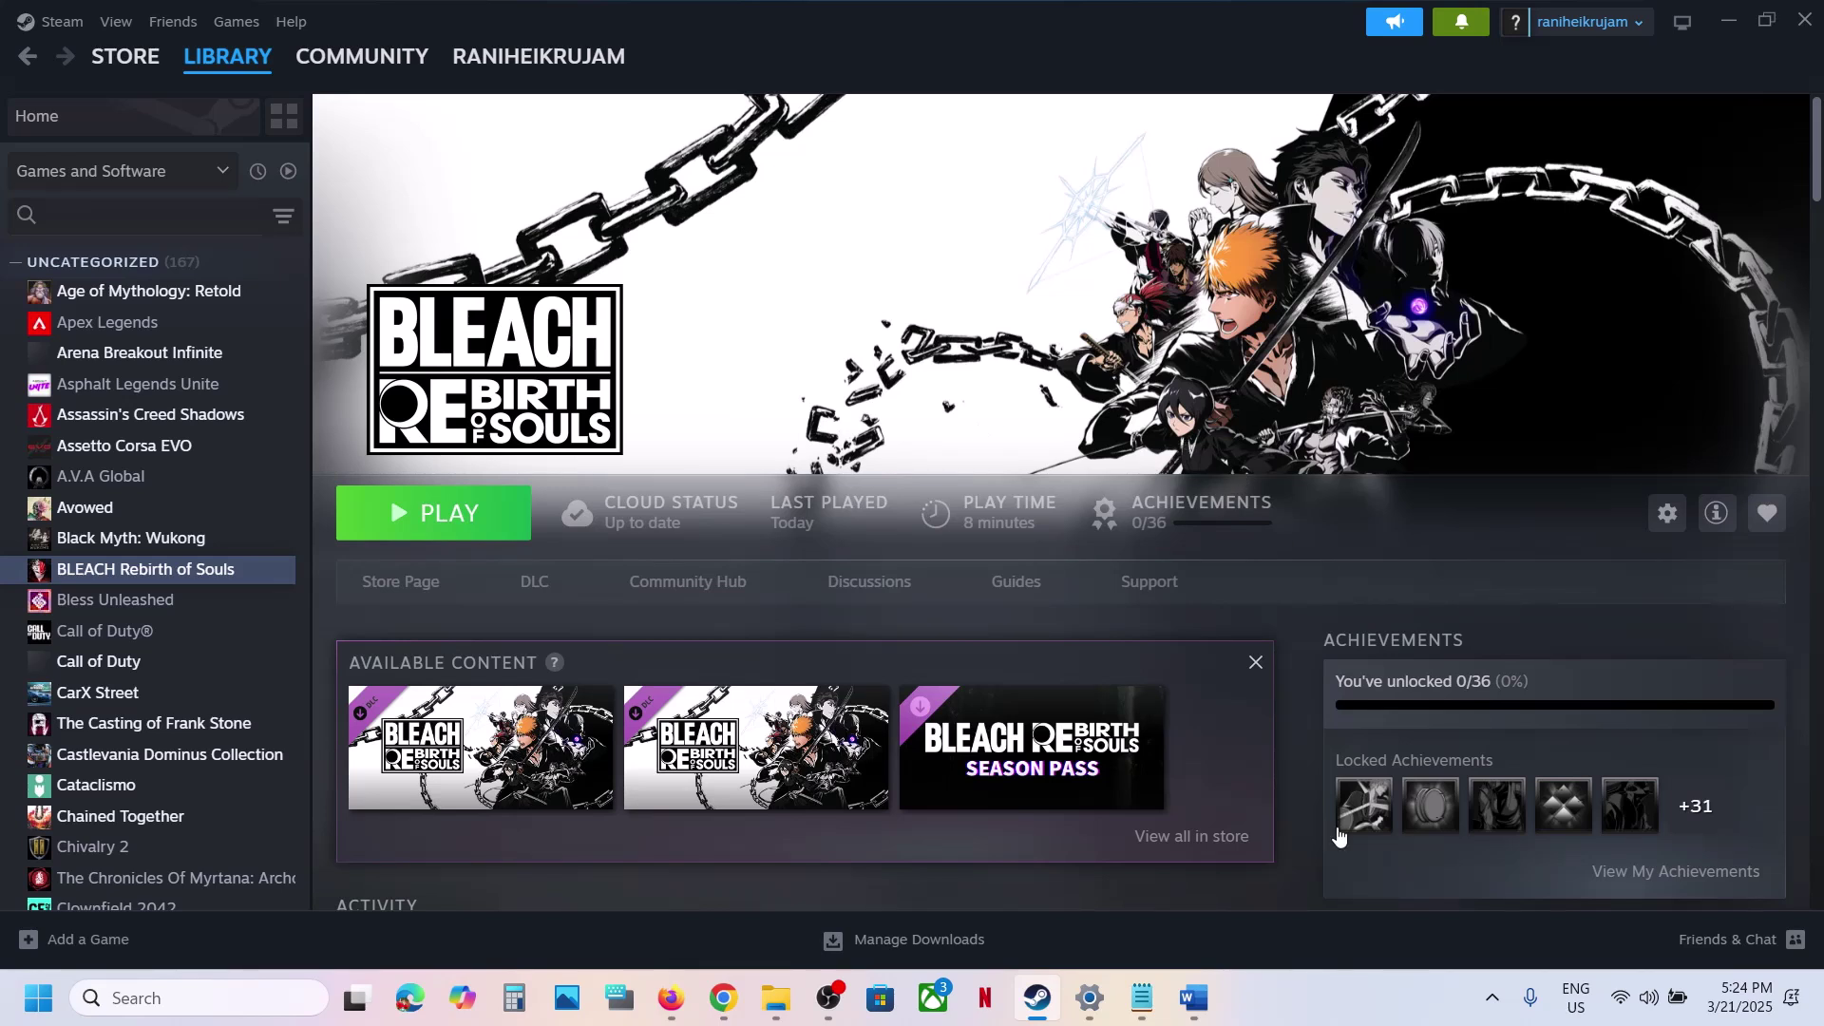
pyautogui.click(1307, 1013)
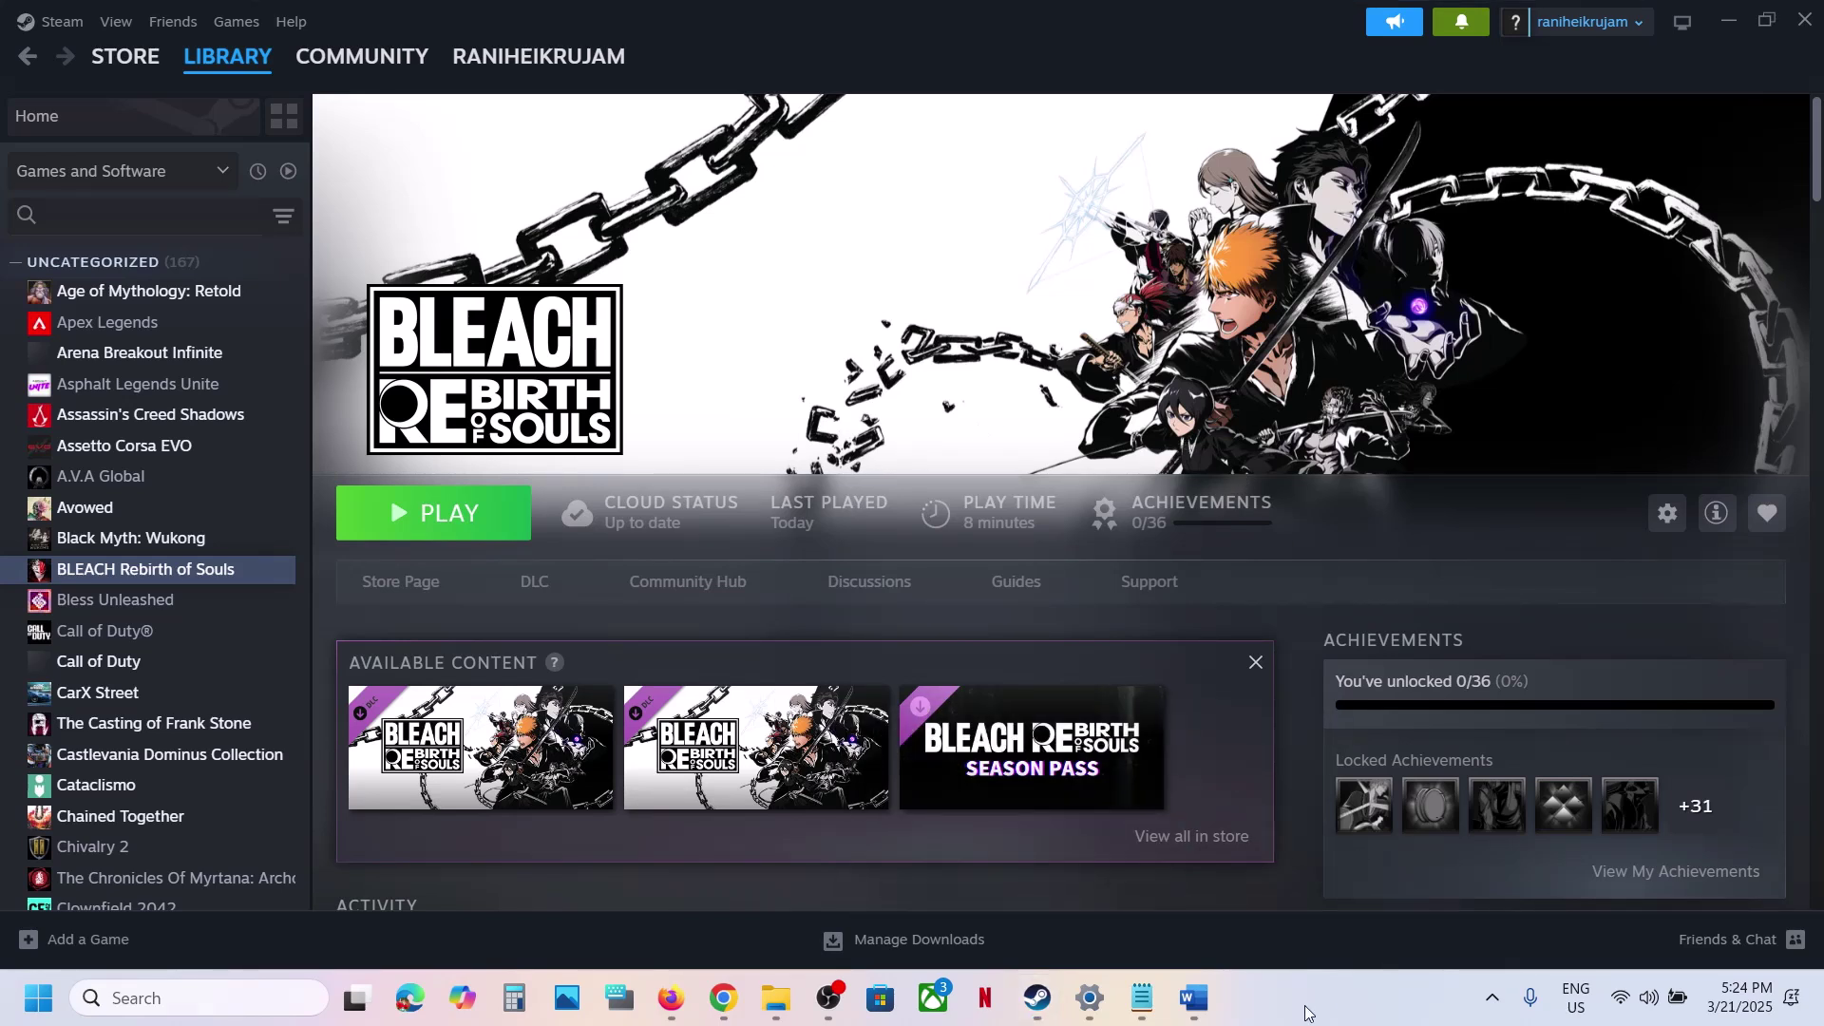